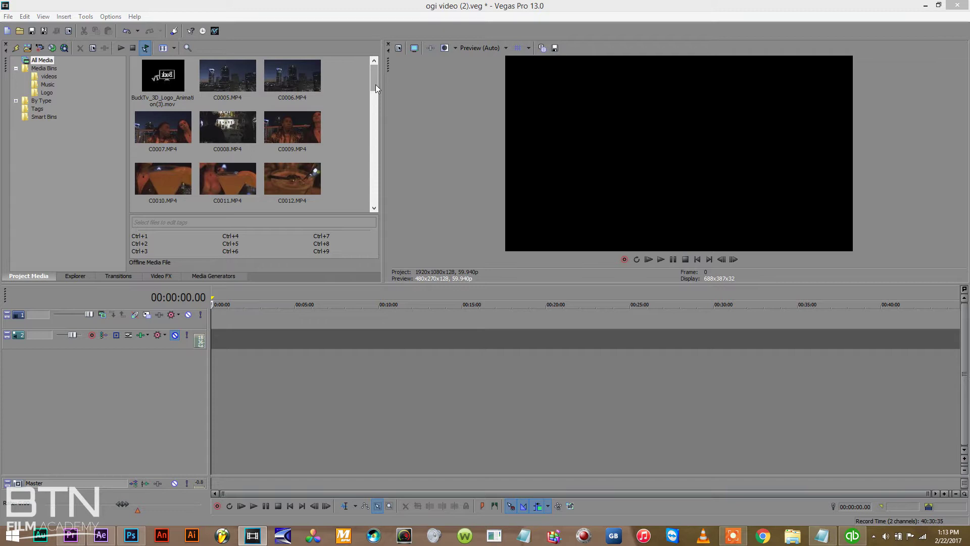
Review the contents of the videos, Music and Logo media bins.
left_click(47, 76)
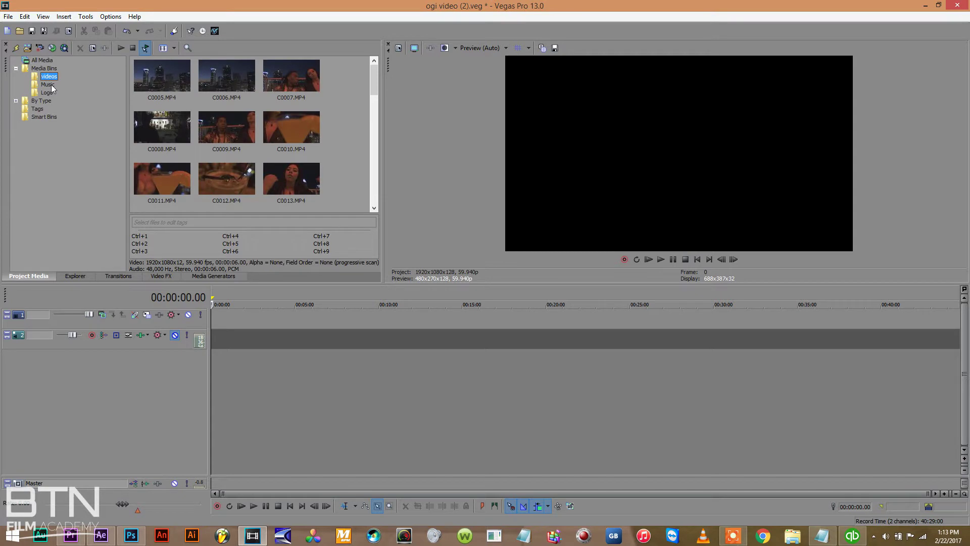
left_click(51, 86)
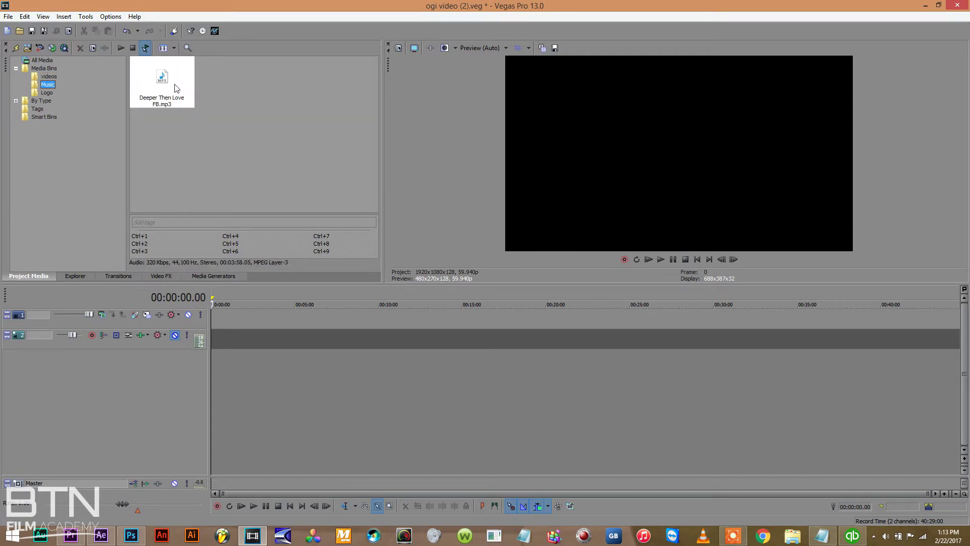
left_click(48, 93)
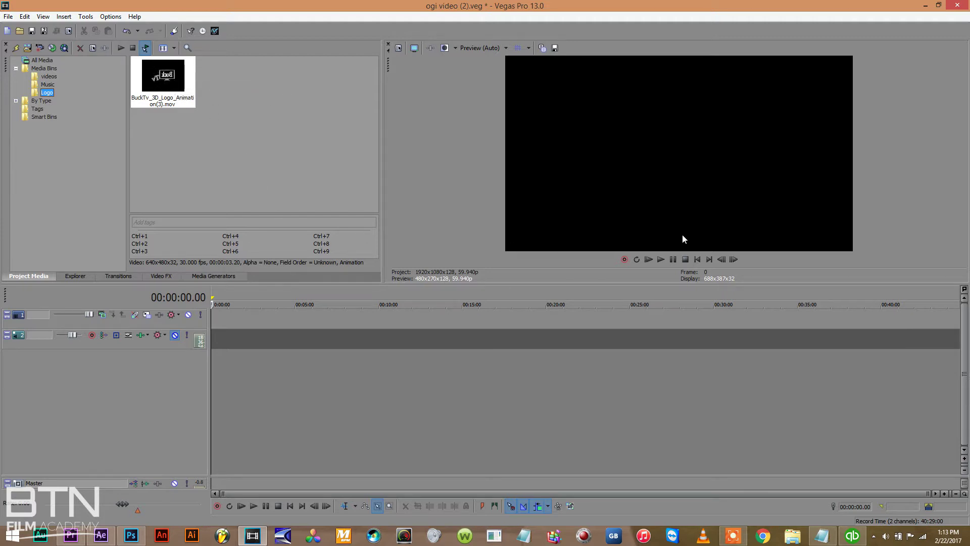
left_click(53, 76)
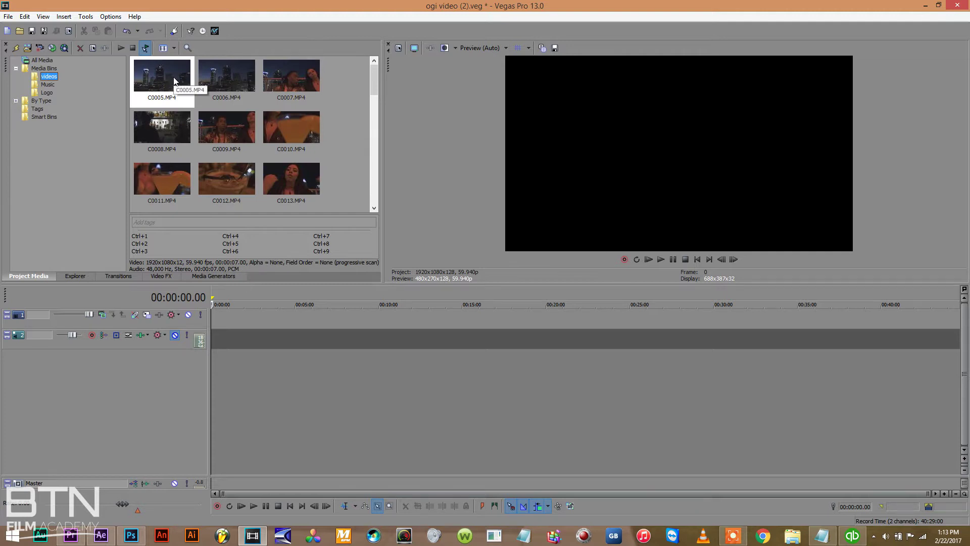
Add Deeper Then Love FB.mp3 from the Music bin to the start of the audio track and return the cursor to the project start.
left_click(47, 85)
left_click_drag(161, 81, 210, 383)
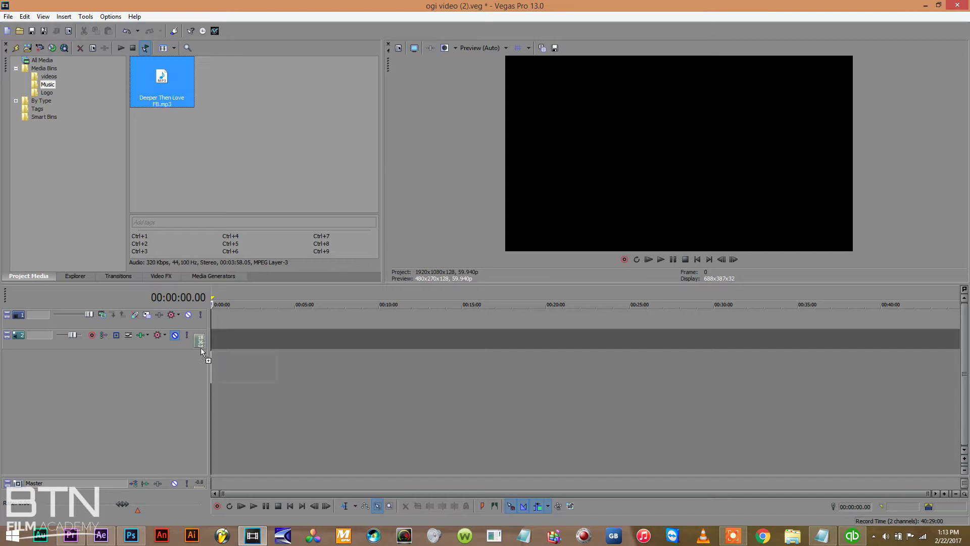
left_click_drag(201, 348, 202, 339)
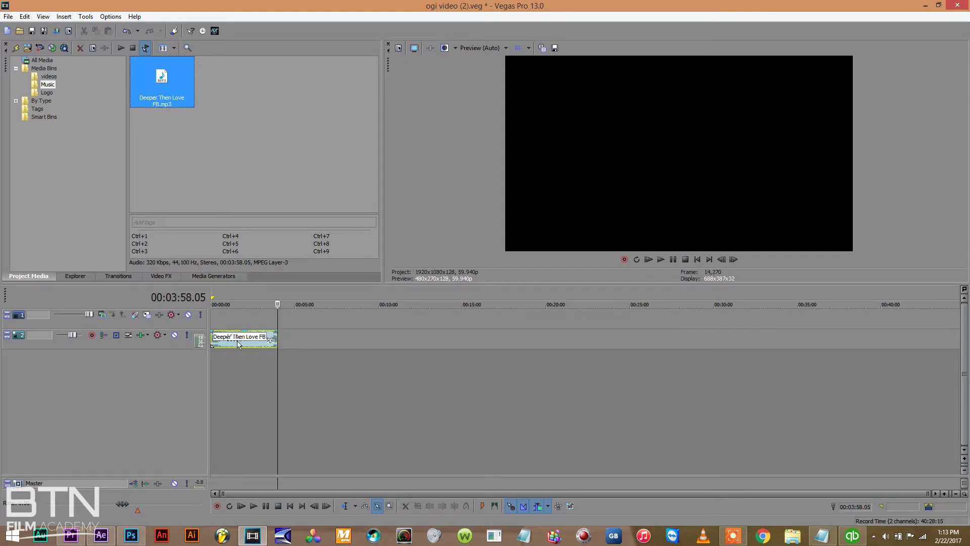
left_click(290, 505)
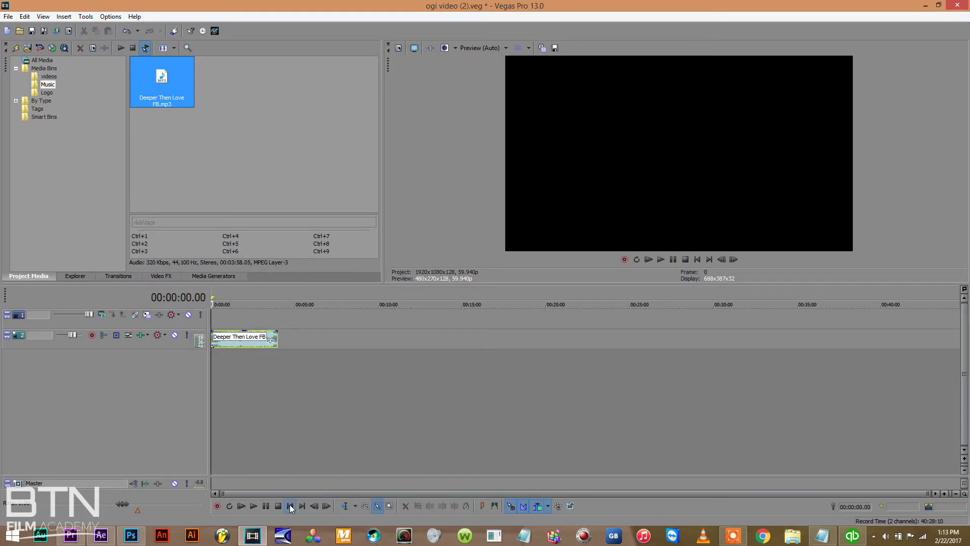
Play the song from the beginning and at about 24 and 33 seconds to find where the main part starts.
left_click(944, 494)
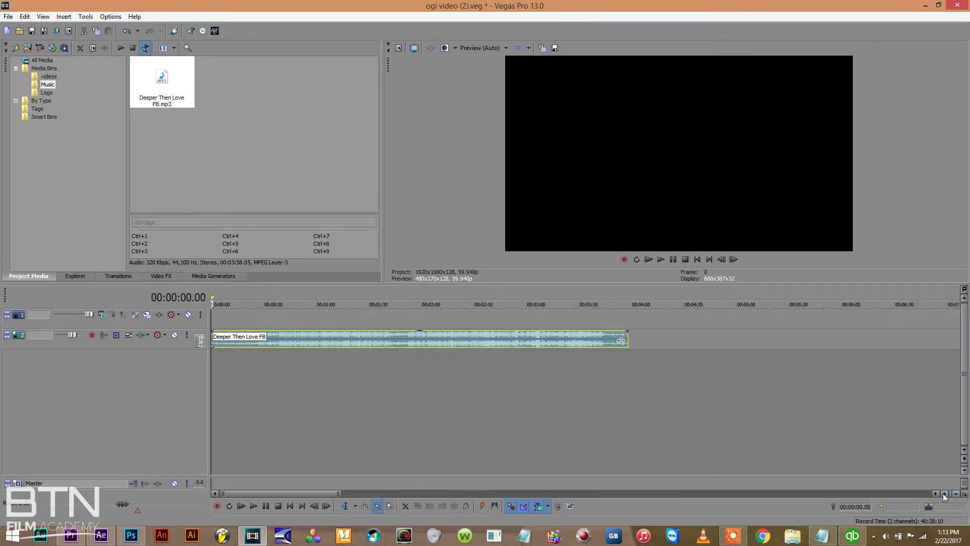
left_click(964, 459)
left_click(964, 459)
left_click(964, 459)
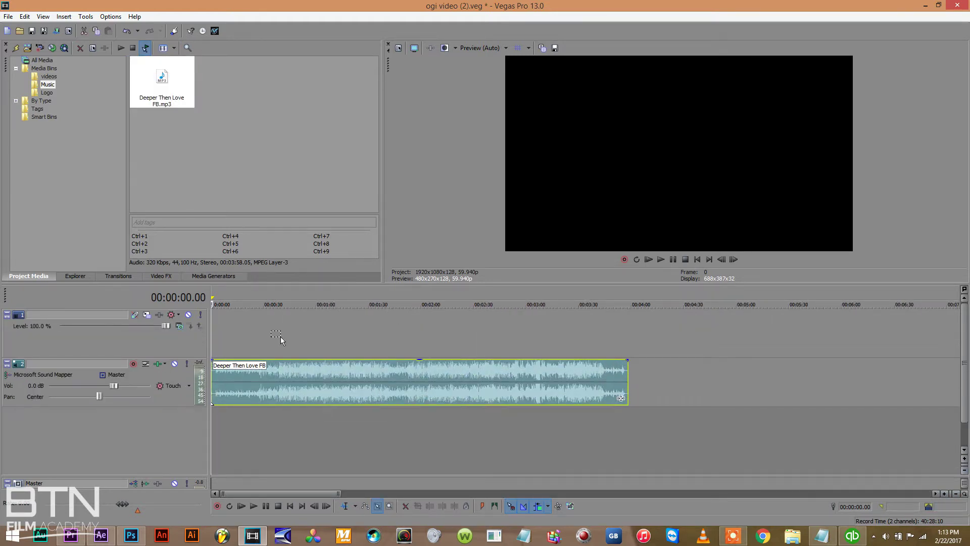
left_click(243, 340)
key("space")
left_click(259, 296)
left_click(289, 506)
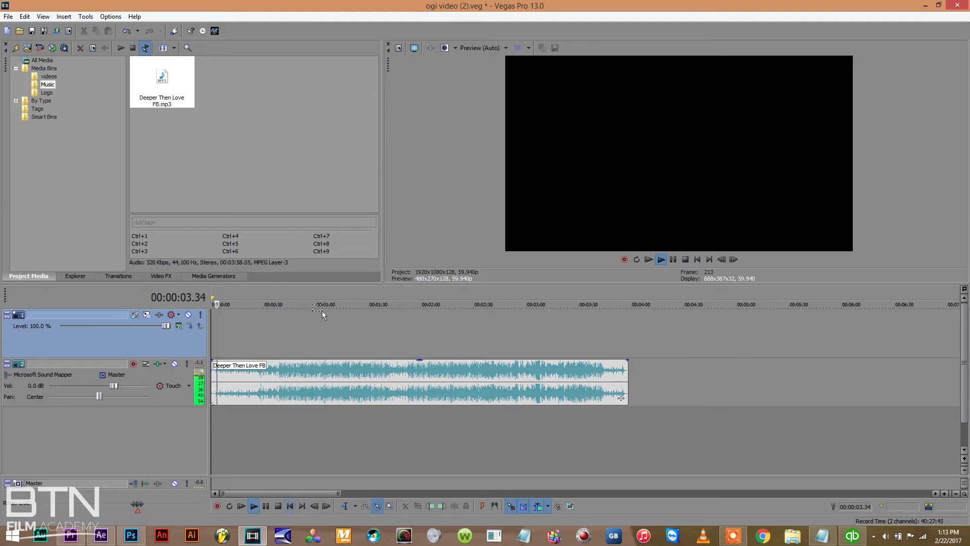
left_click(269, 291)
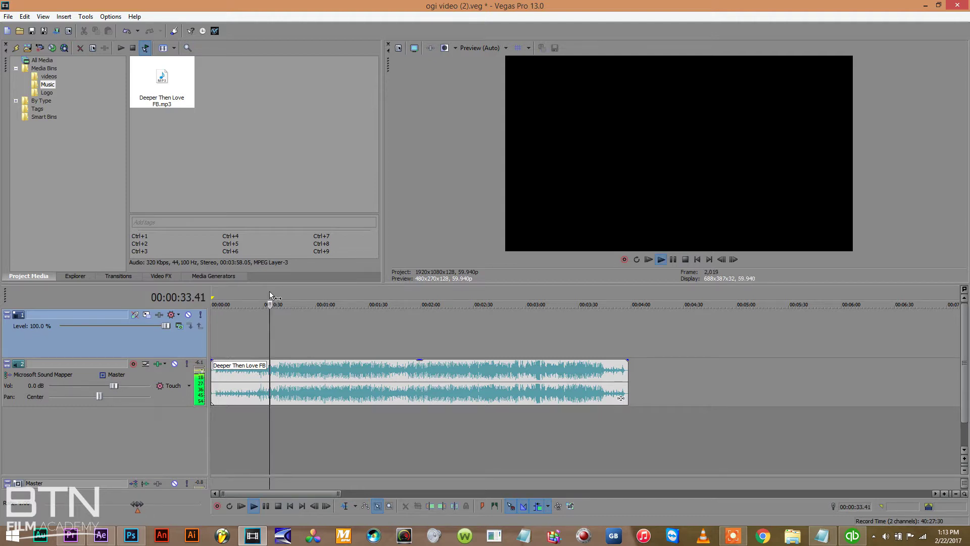
left_click(253, 290)
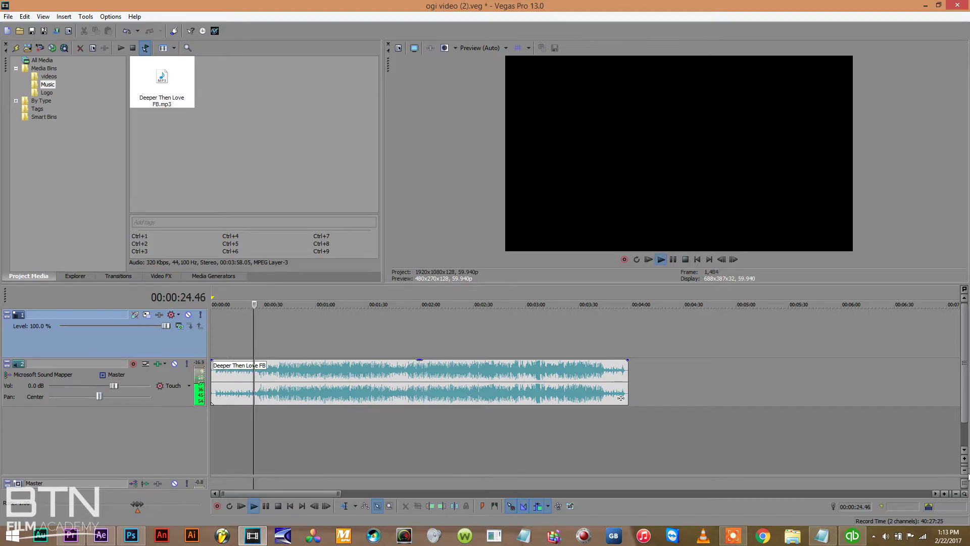
Locate the strong waveform onset with the normal edit tool and place a marker there at 00:00:27.55.
left_click(945, 494)
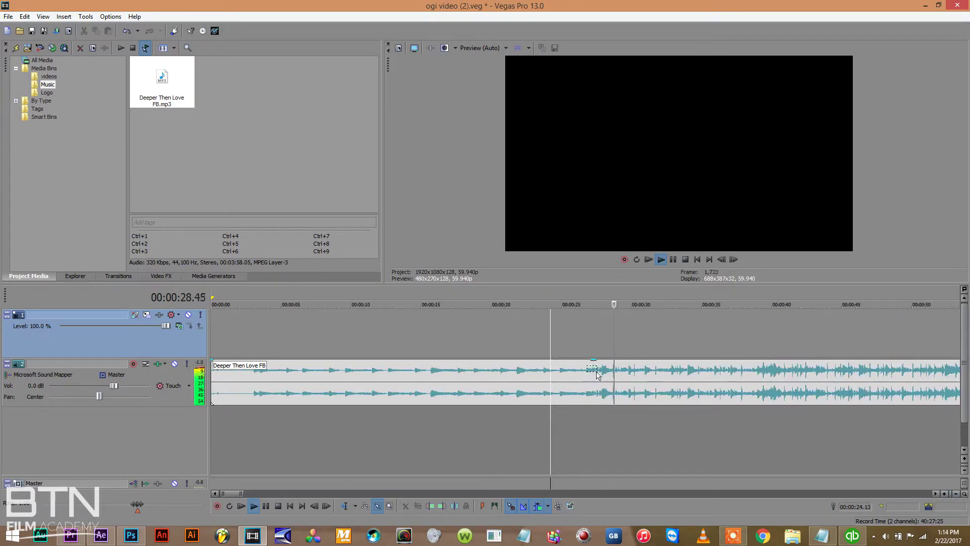
left_click(345, 506)
left_click(602, 361)
left_click(593, 341)
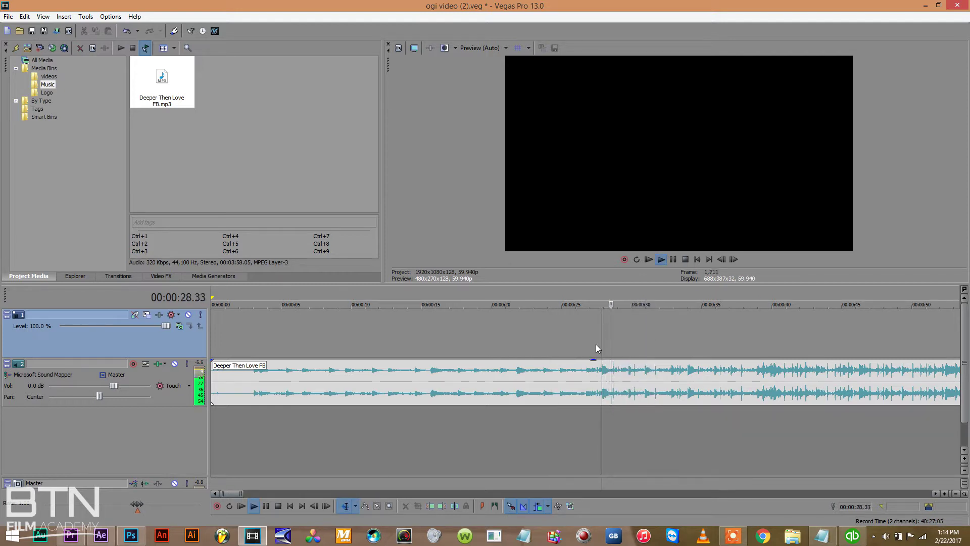
left_click(598, 345)
left_click(944, 494)
left_click(944, 494)
key("space")
key("space")
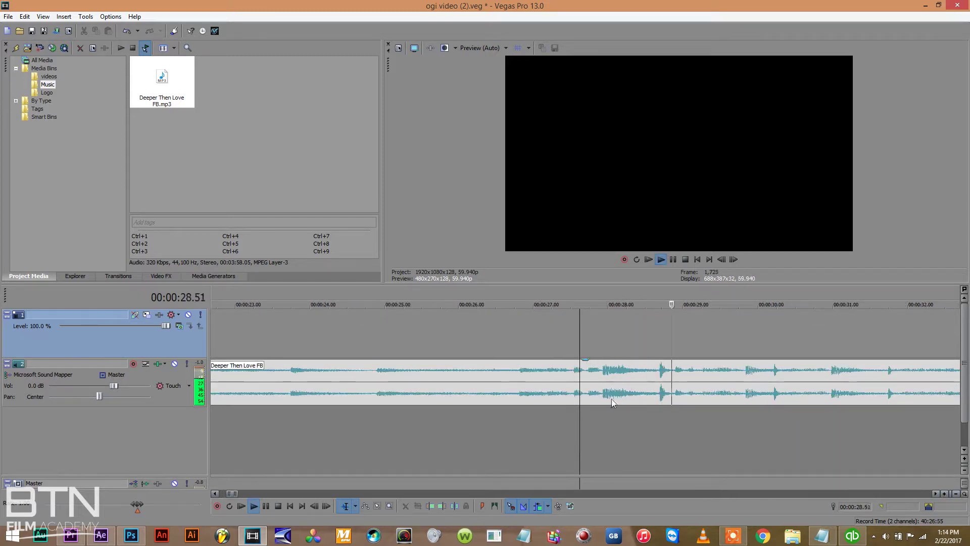
left_click(602, 369)
key("space")
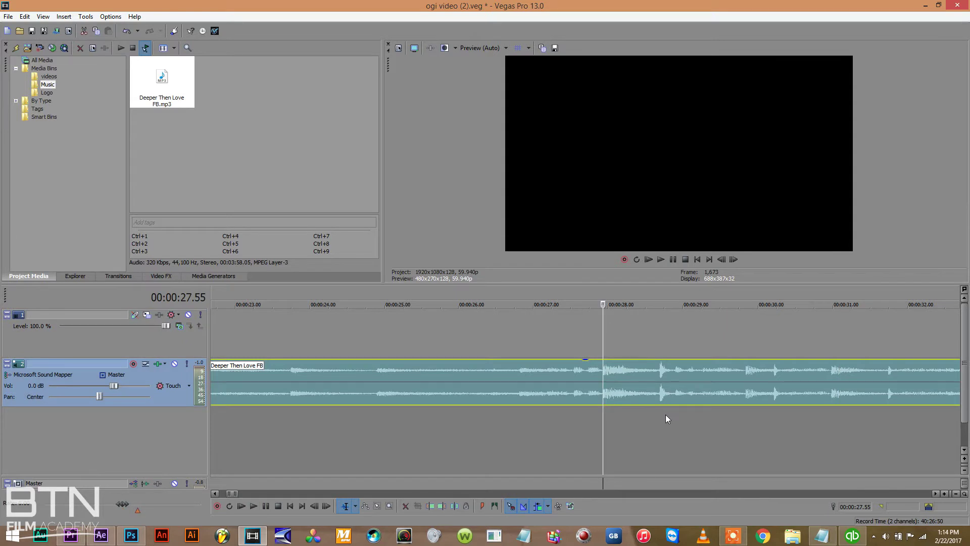
key("m")
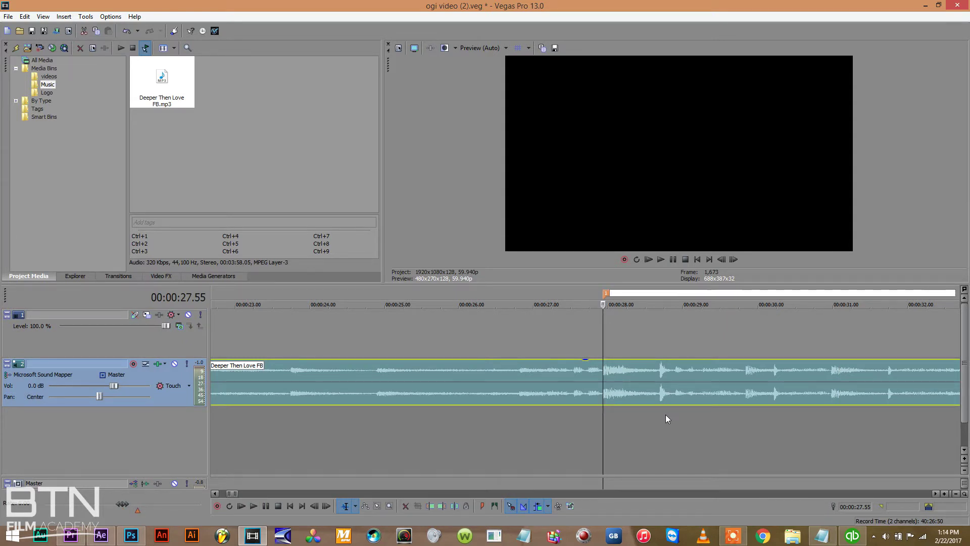
left_click(583, 345)
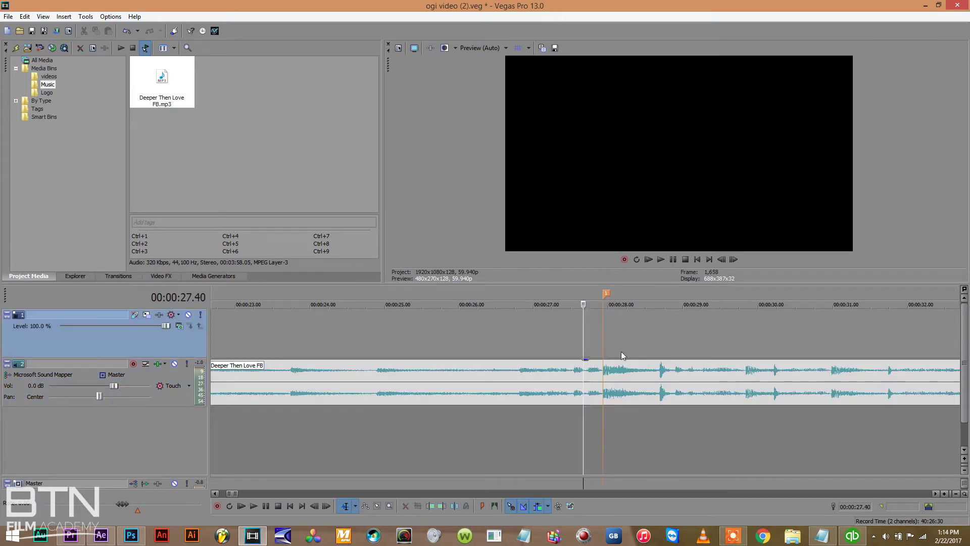
Add all clips from the videos bin to the timeline in the empty area after the song.
left_click(956, 494)
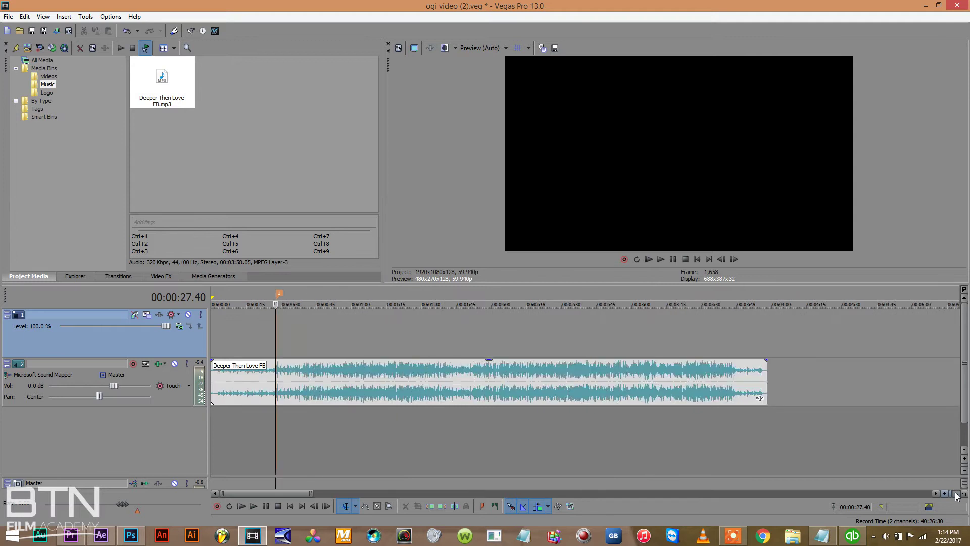
left_click(956, 494)
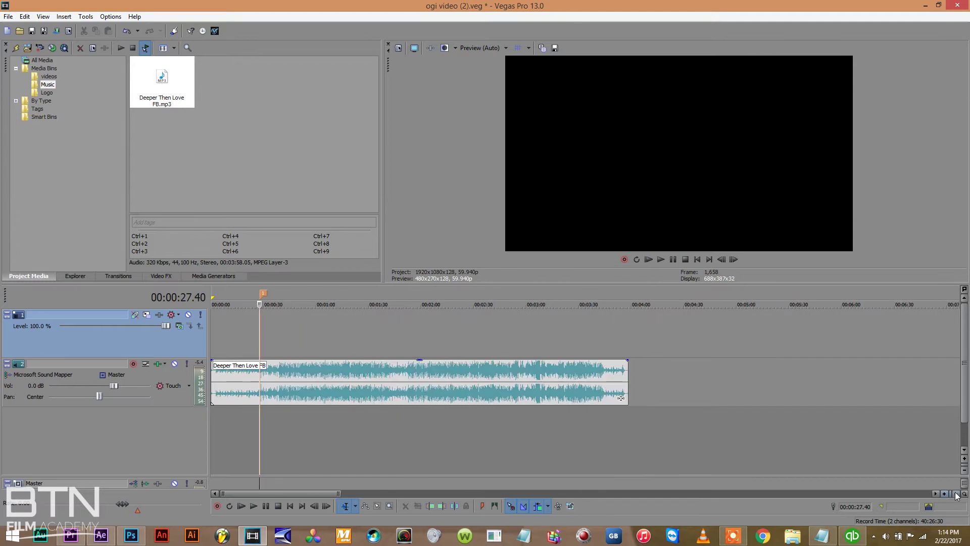
left_click(48, 77)
left_click(168, 80)
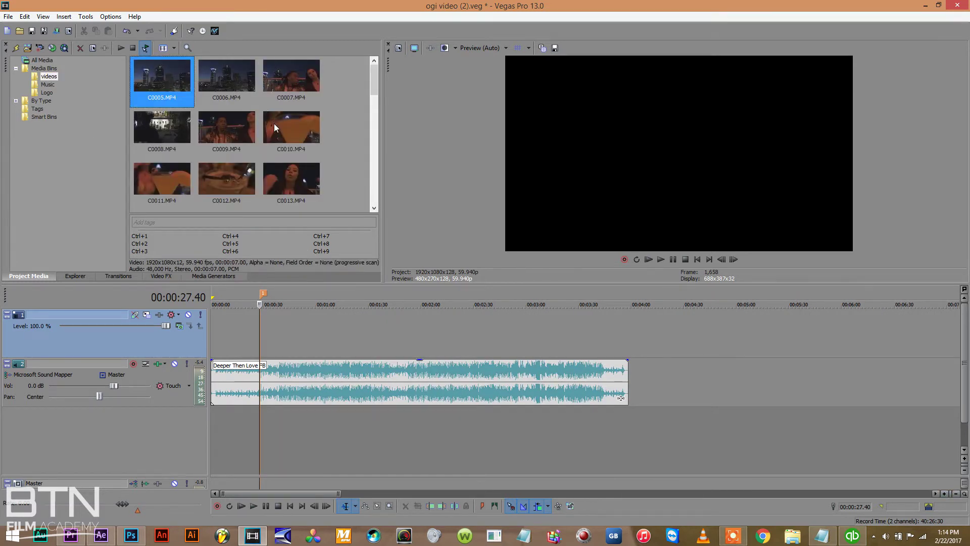
key("ctrl+a")
left_click_drag(292, 92, 712, 399)
Play clip C0009 to find its performance start, turn off auto ripple, and split the clip at about 00:05:27.
left_click(783, 332)
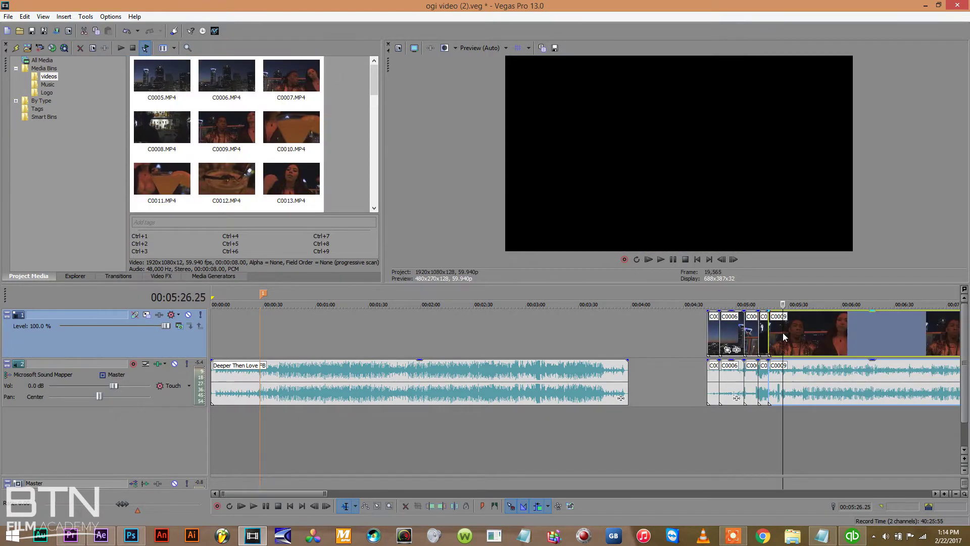
key("space")
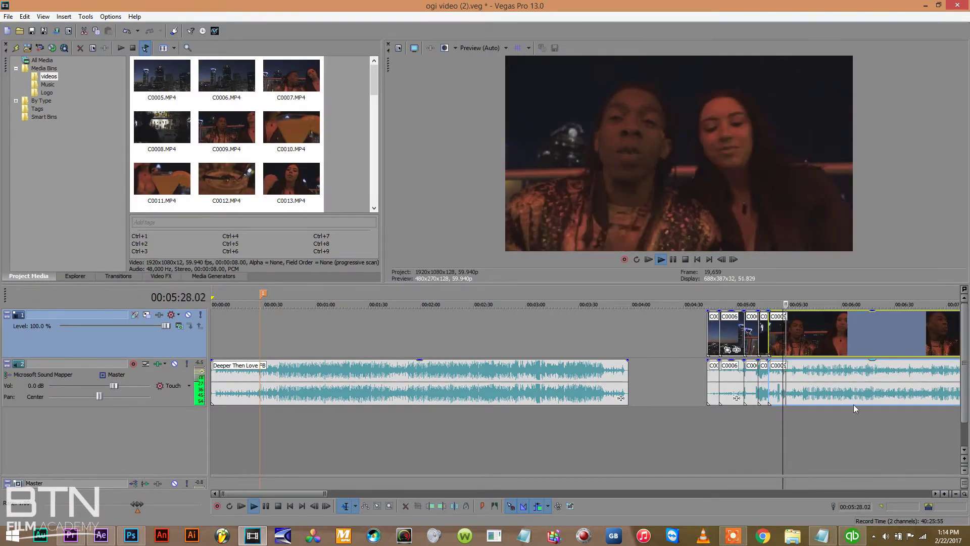
key("space")
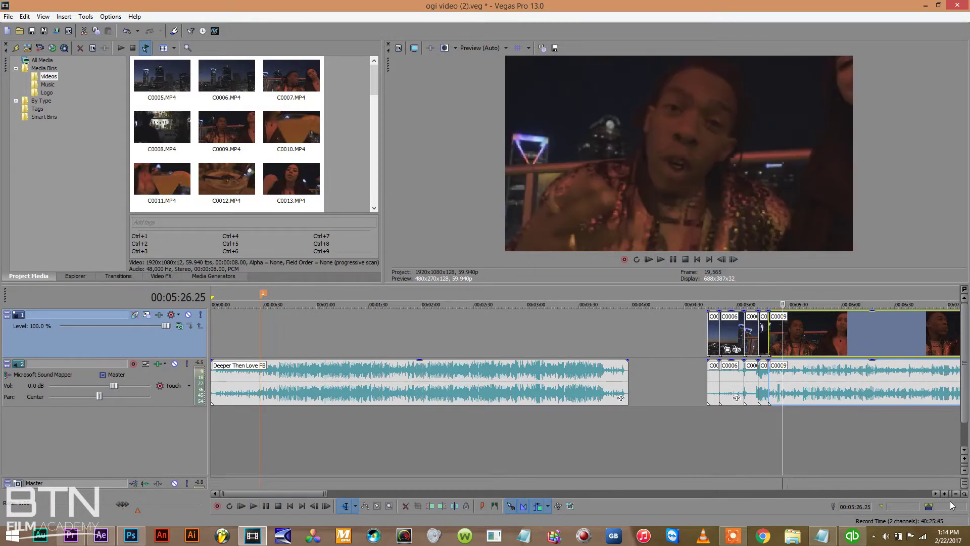
left_click(944, 493)
key("space")
left_click(580, 332)
left_click(579, 332)
left_click(579, 332)
key("space")
key("space")
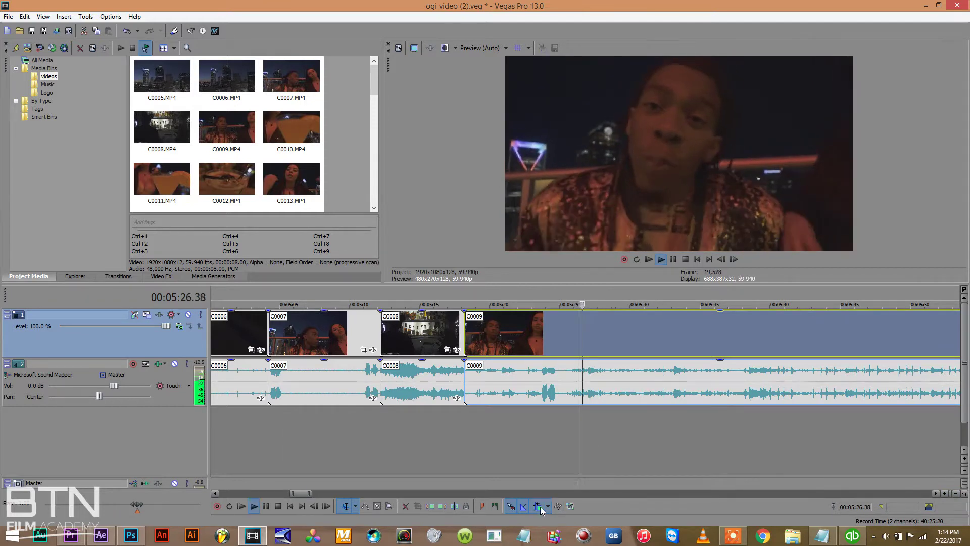
key("s")
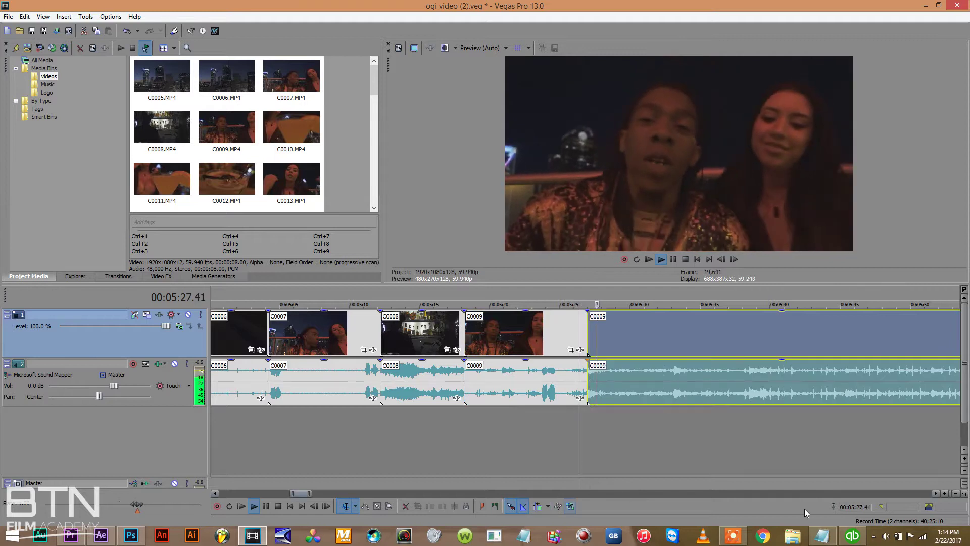
left_click(956, 494)
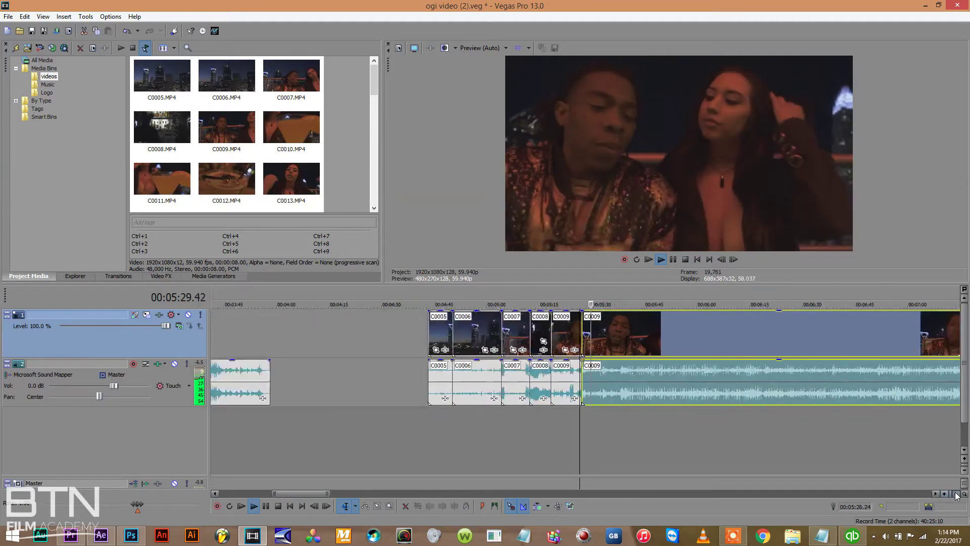
key("space")
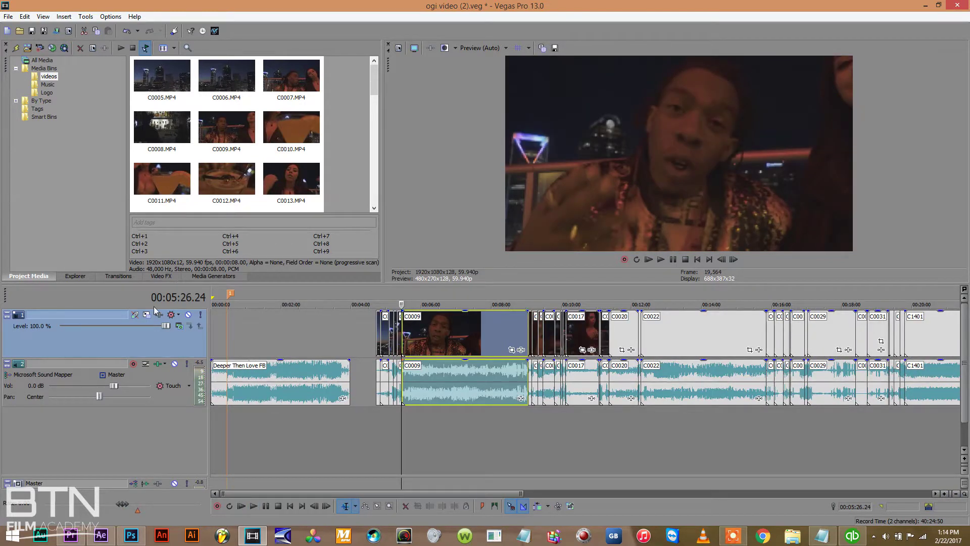
Play the beginning of clip C0022 and split the clip at about 00:12:27.
right_click(116, 345)
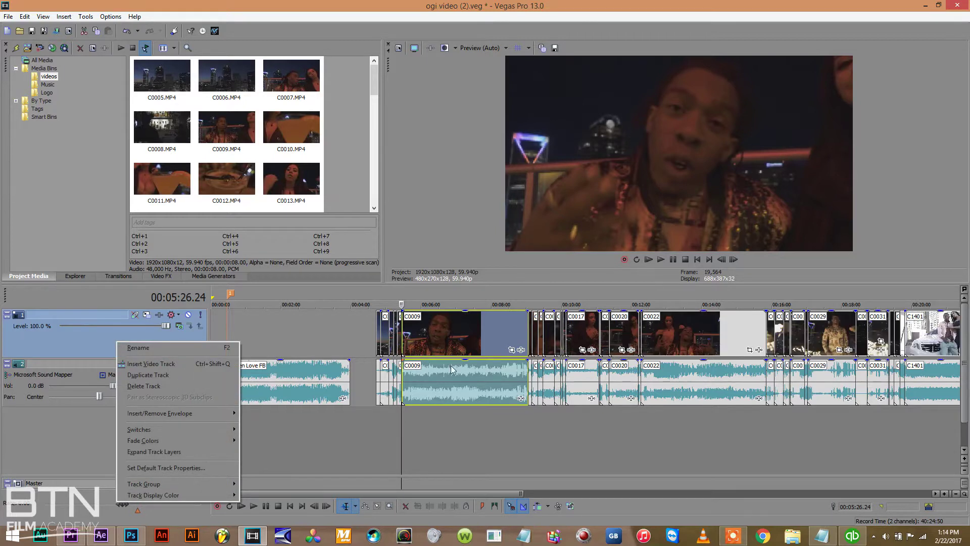
left_click(652, 337)
key("space")
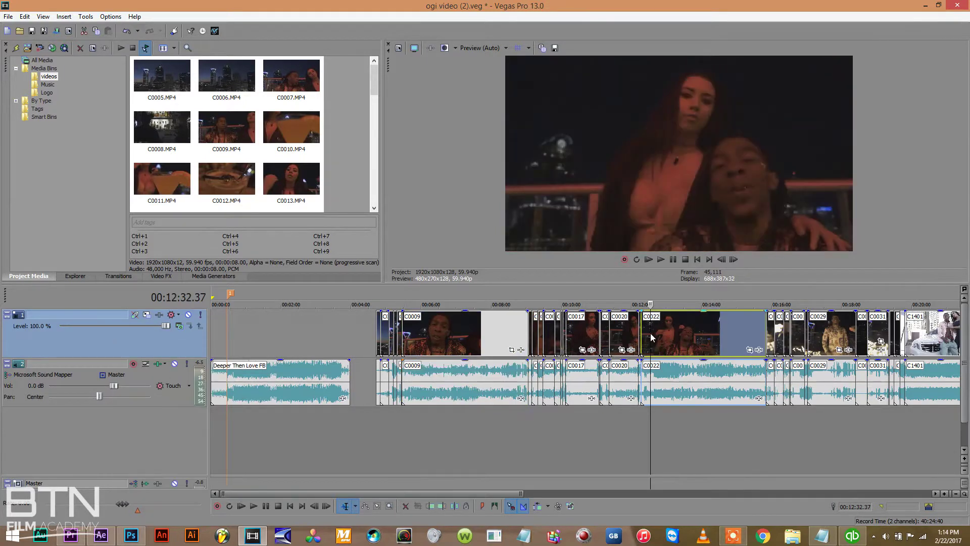
left_click(645, 335)
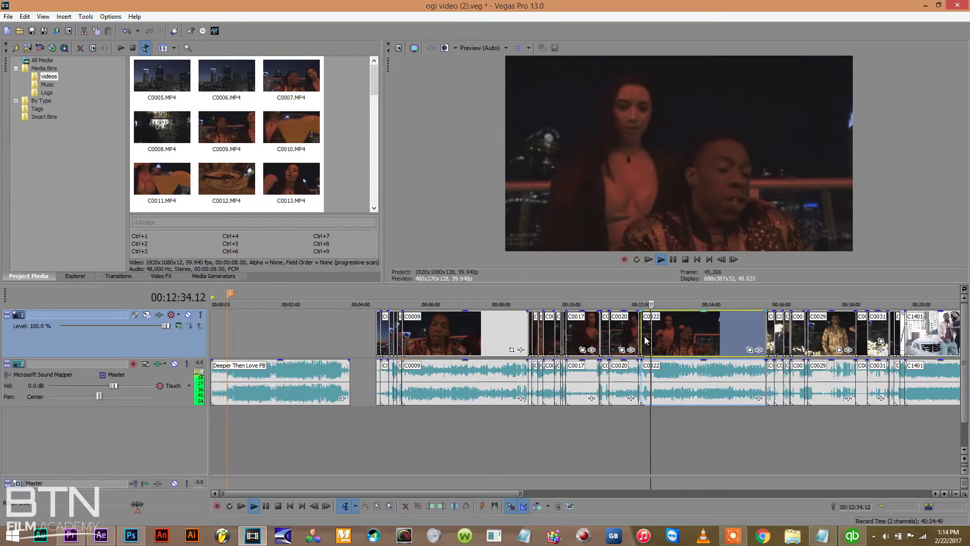
left_click(942, 493)
left_click(943, 494)
left_click(580, 336)
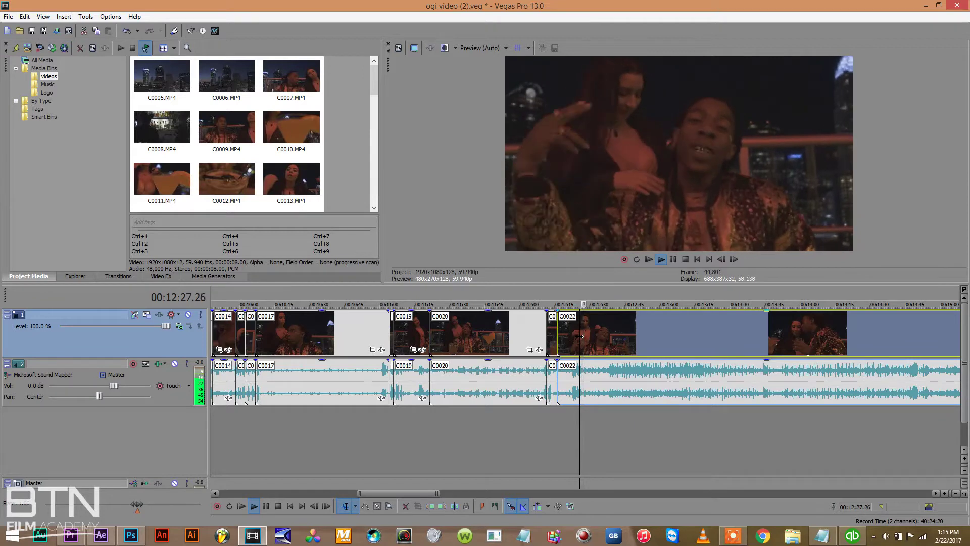
key("s")
key("space")
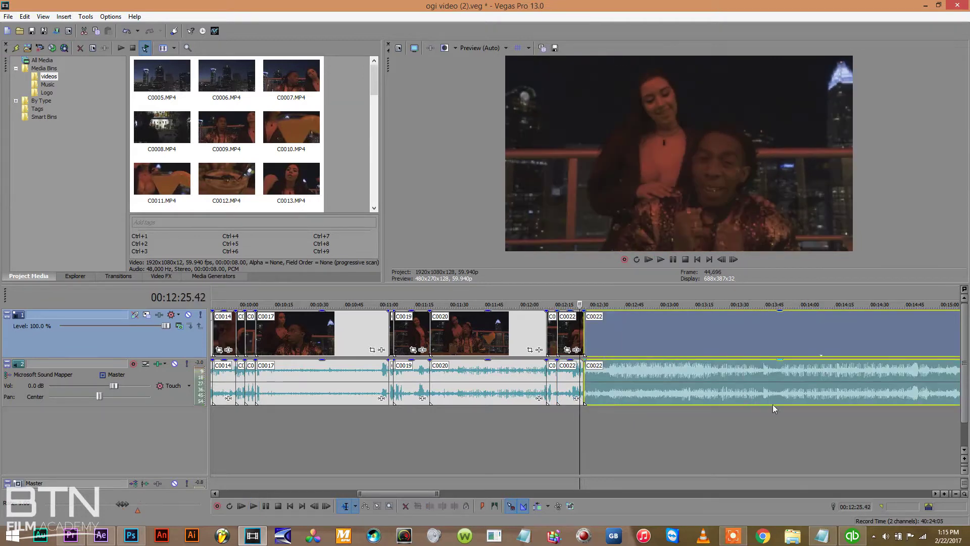
Play clip C1401 to find its performance start and split the clip at about 00:20:11.
left_click(956, 493)
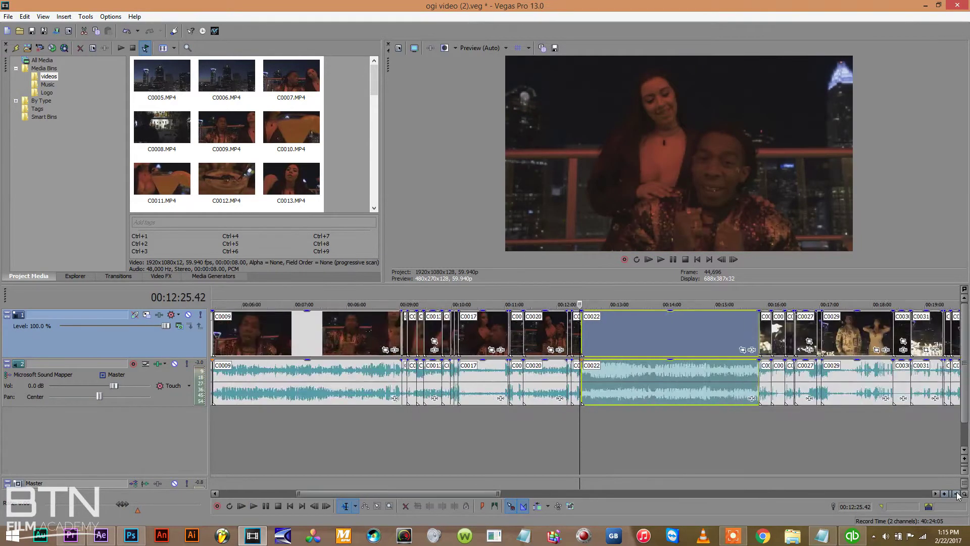
left_click(957, 494)
left_click(505, 338)
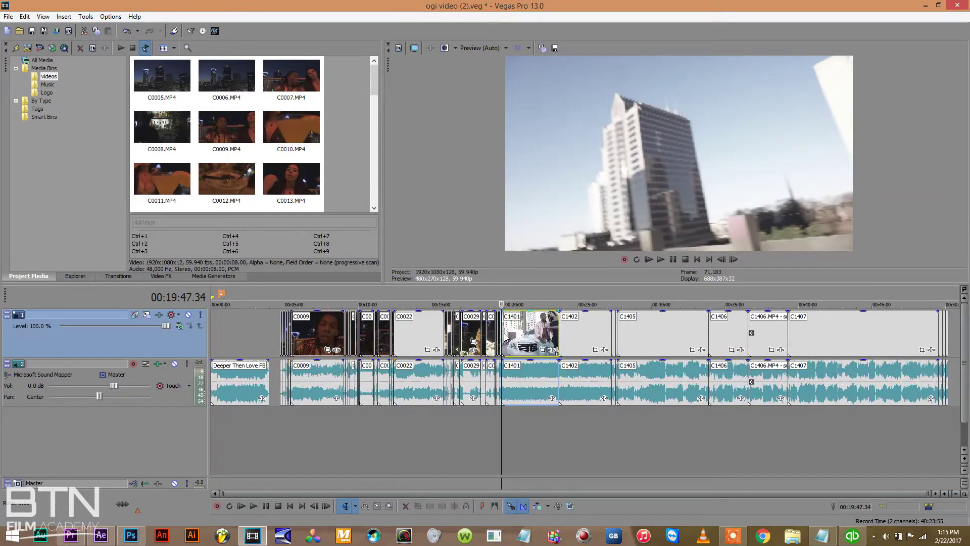
key("space")
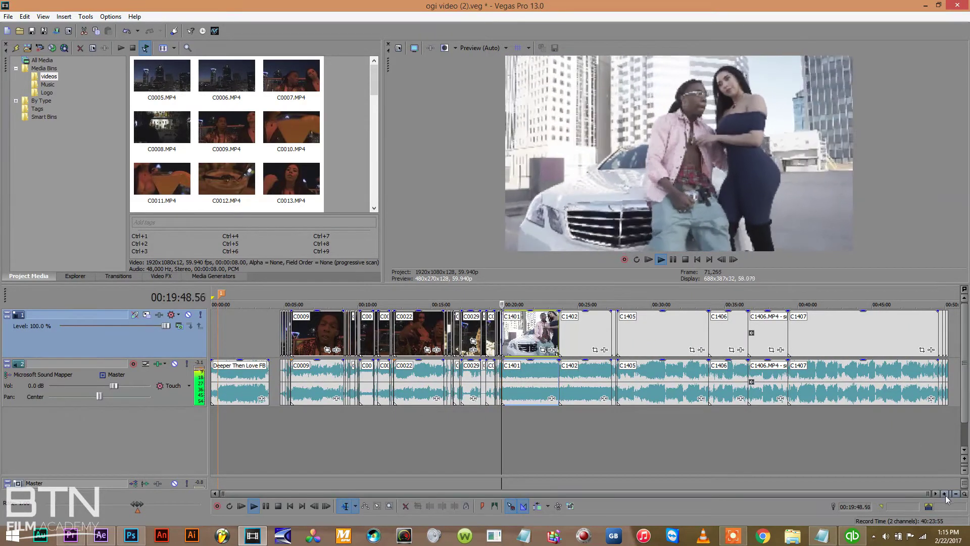
left_click(945, 495)
left_click(946, 495)
left_click(945, 494)
left_click(946, 495)
left_click(945, 495)
left_click(946, 495)
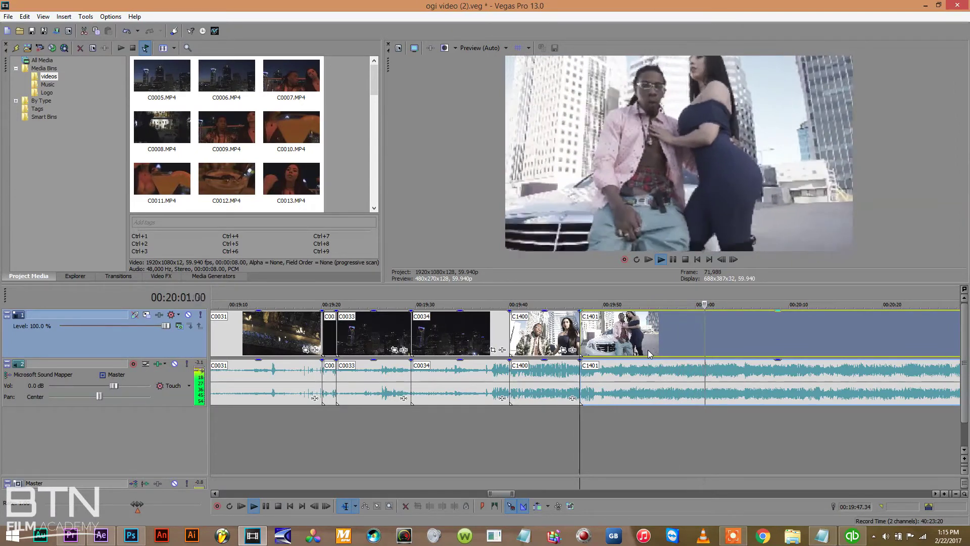
left_click(743, 344)
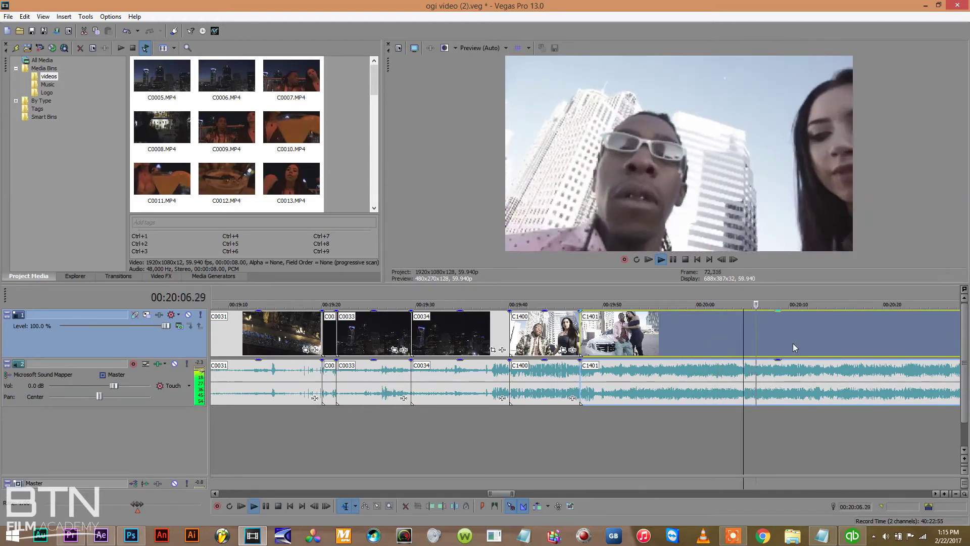
left_click(795, 347)
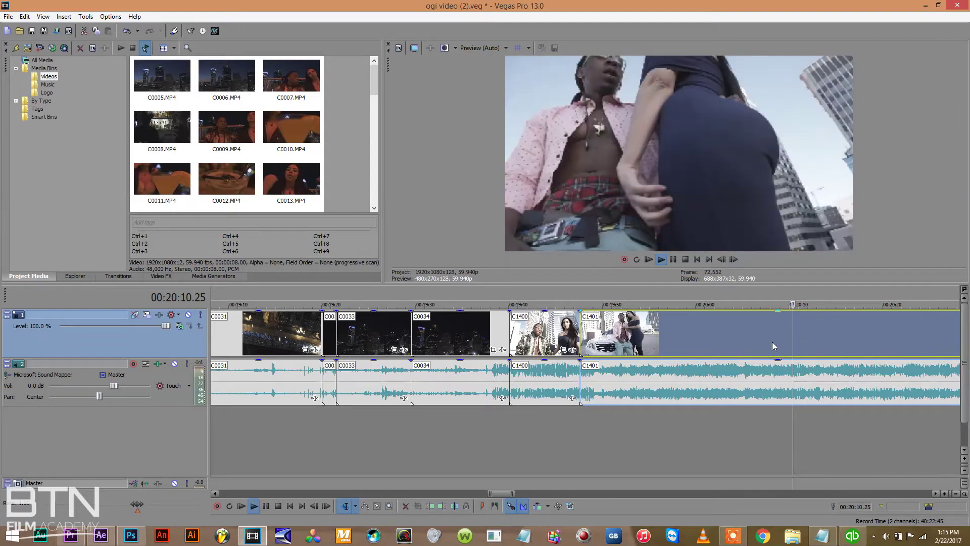
key("s")
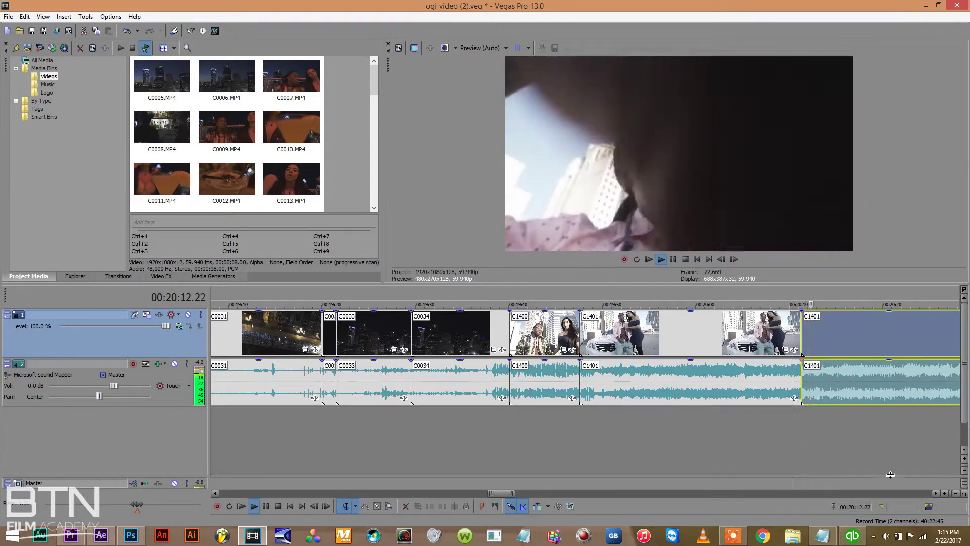
Insert a new video track above the clips and move the performance parts of C1401, C0022 and C0009 up to it.
left_click(955, 493)
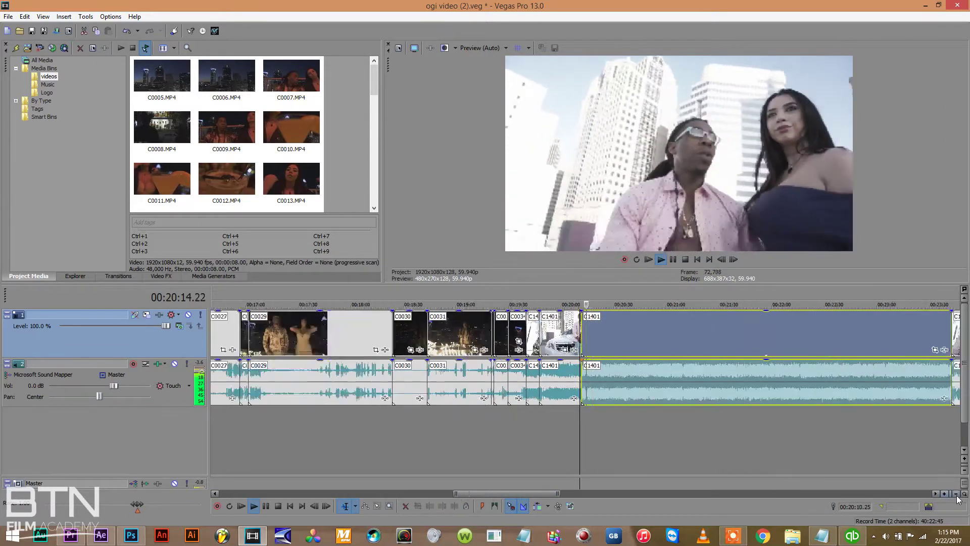
right_click(69, 348)
left_click(113, 367)
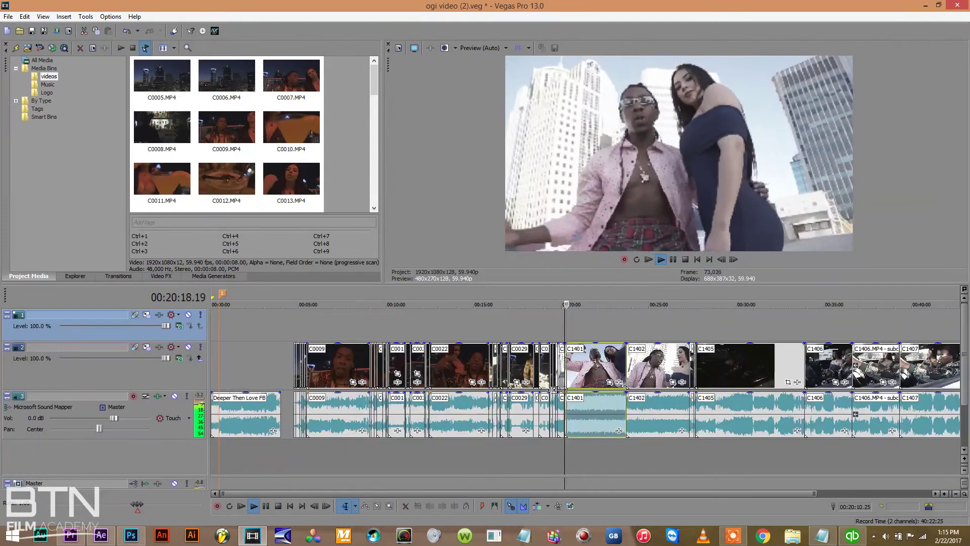
left_click_drag(587, 362, 598, 340)
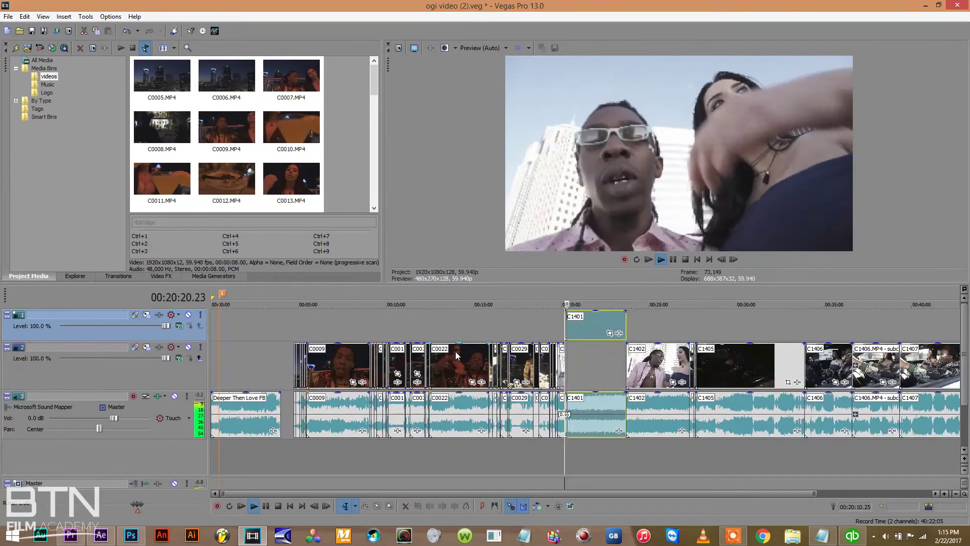
left_click_drag(458, 356, 457, 323)
left_click_drag(336, 361, 336, 325)
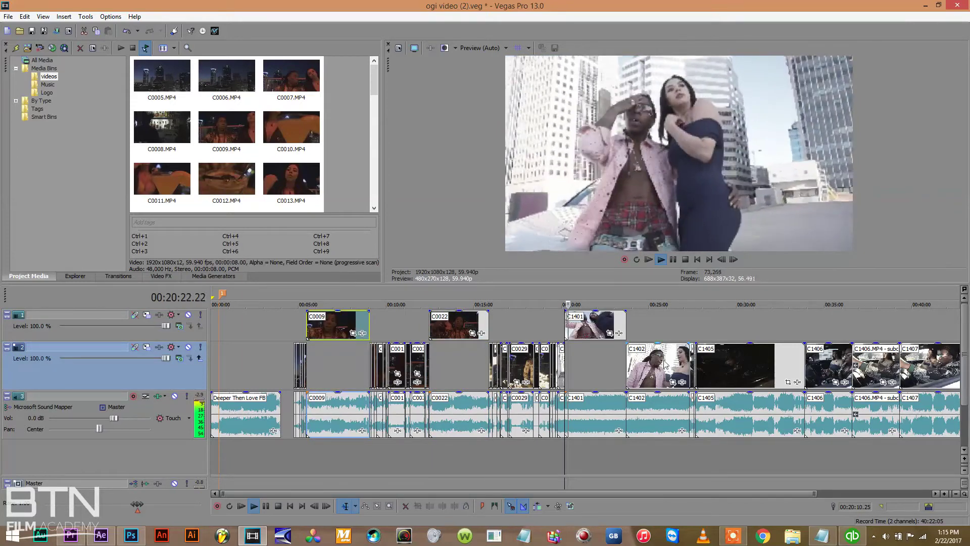
Find the performance start of clip C1402, split it at about 00:23:45, and move the performance part to the upper video track.
left_click(632, 368)
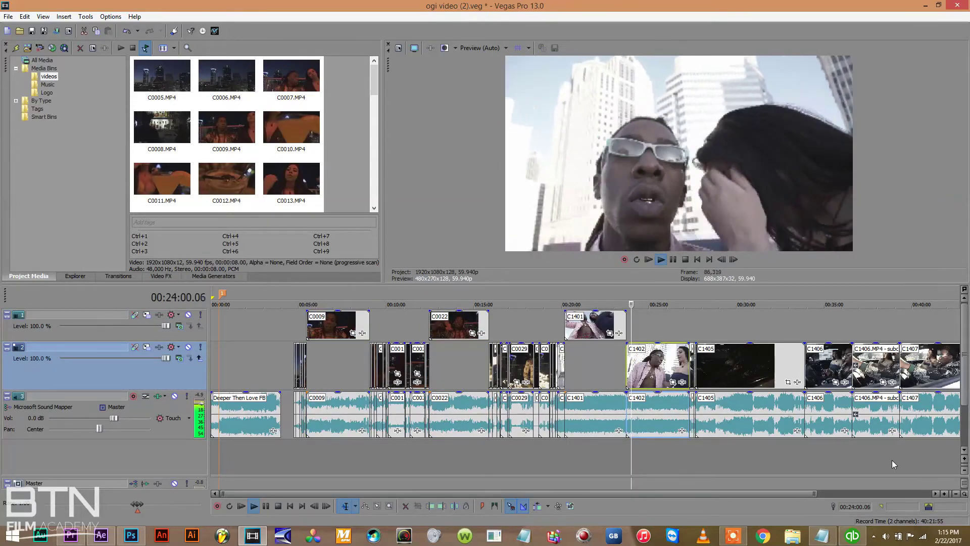
left_click(945, 494)
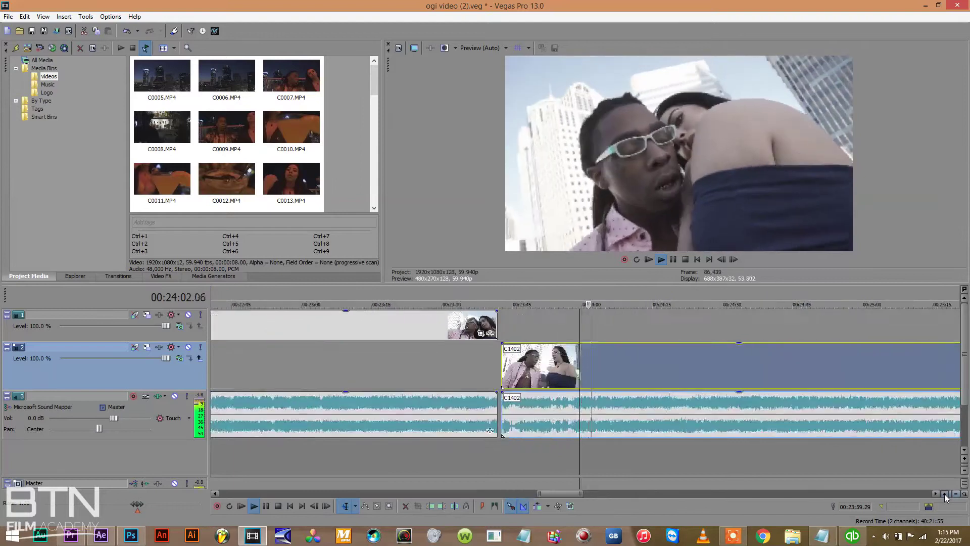
left_click(945, 495)
left_click(535, 383)
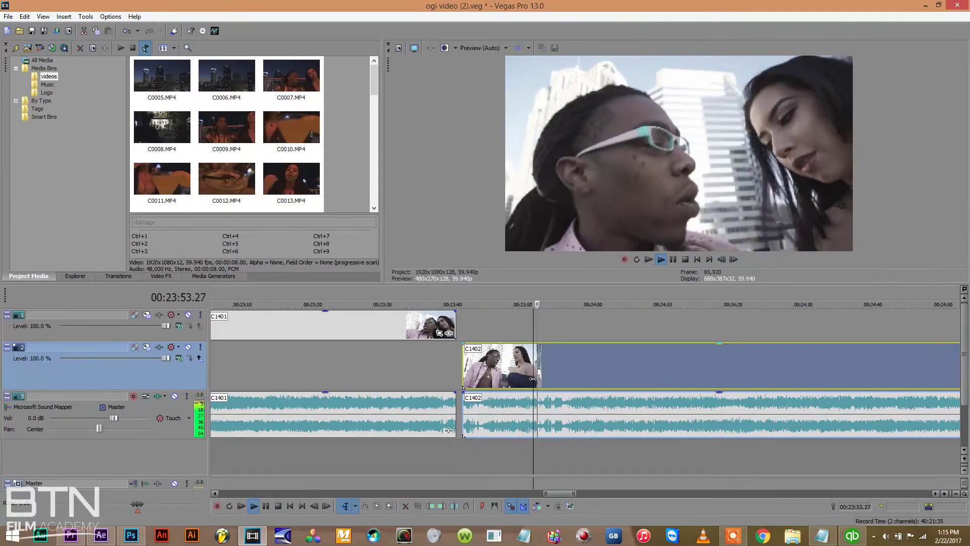
left_click(511, 378)
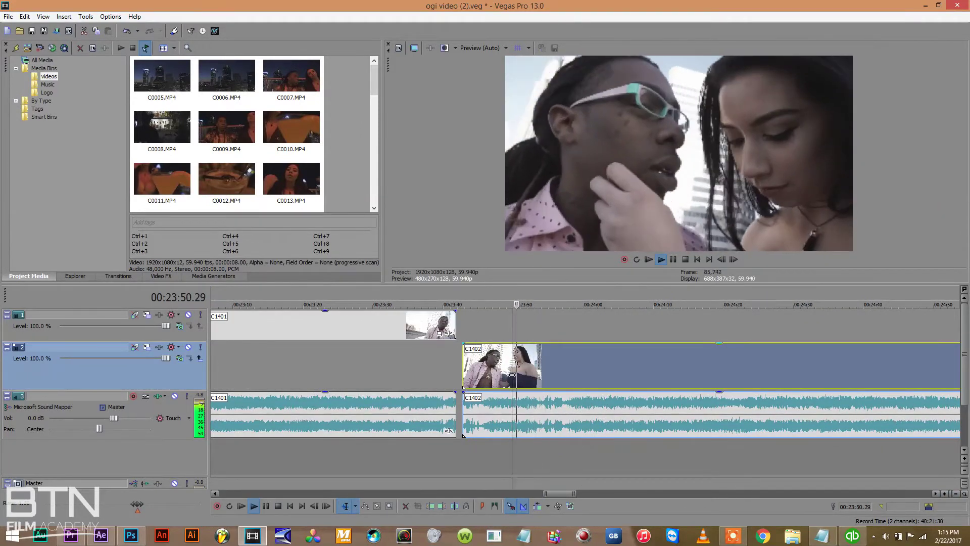
left_click(502, 377)
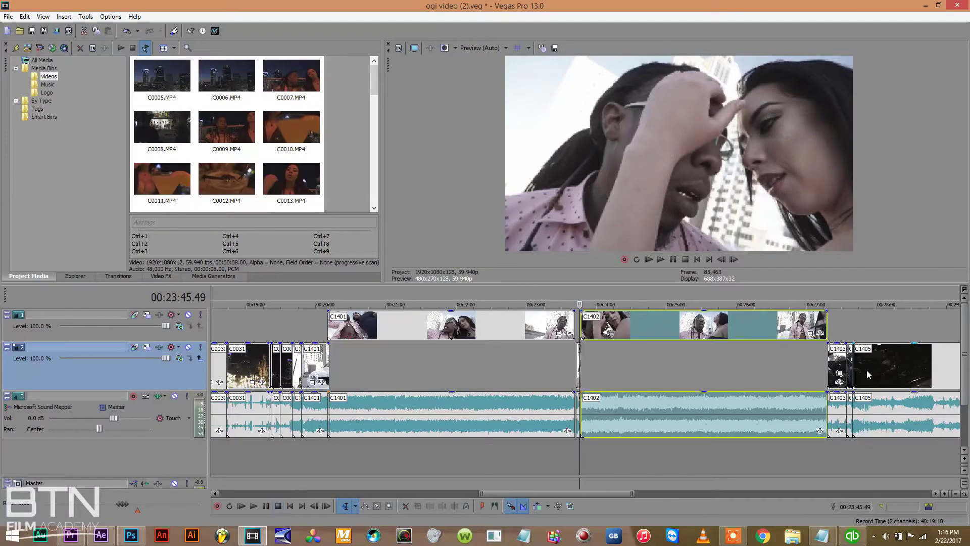
Play clip C1405 to find its performance start, split it at about 00:29:03, and move the performance part to the upper video track.
left_click(868, 370)
key("space")
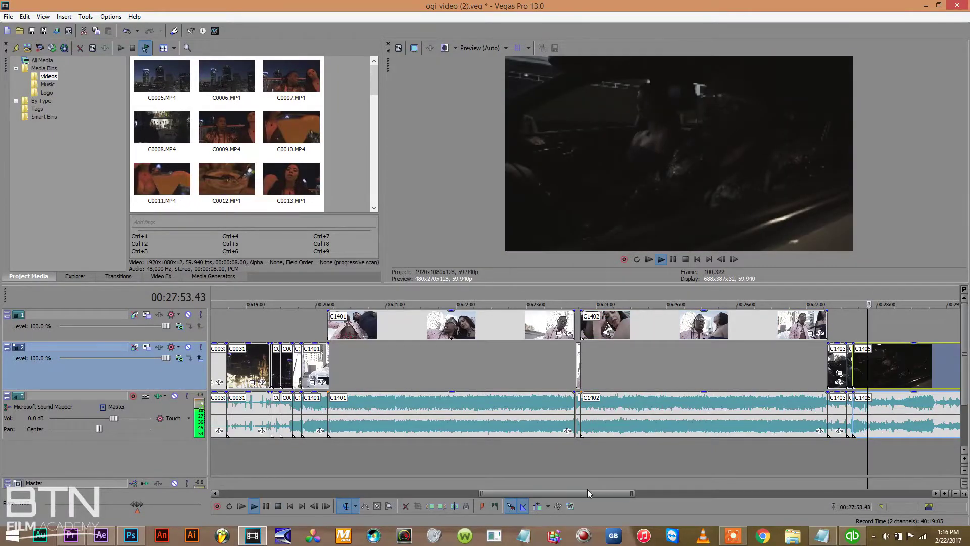
left_click_drag(588, 493, 670, 485)
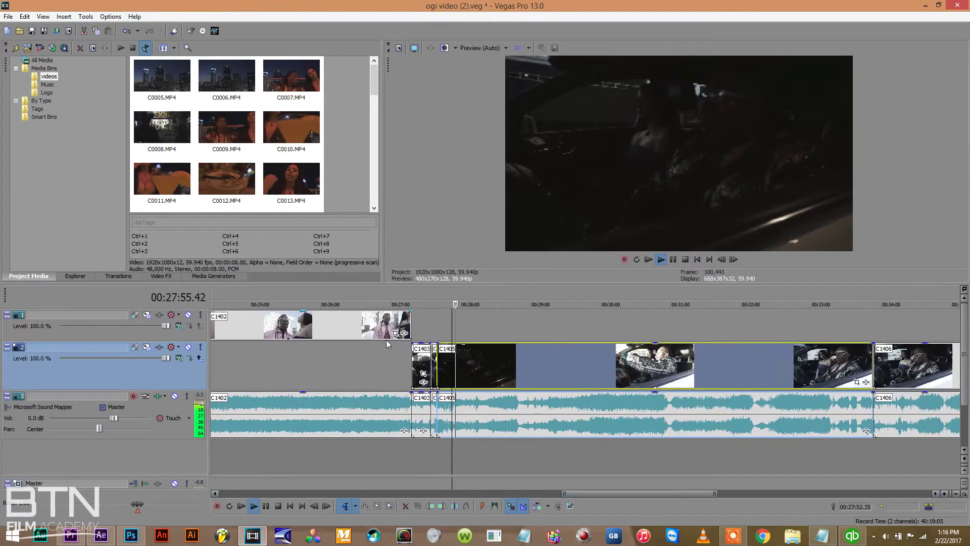
left_click(508, 356)
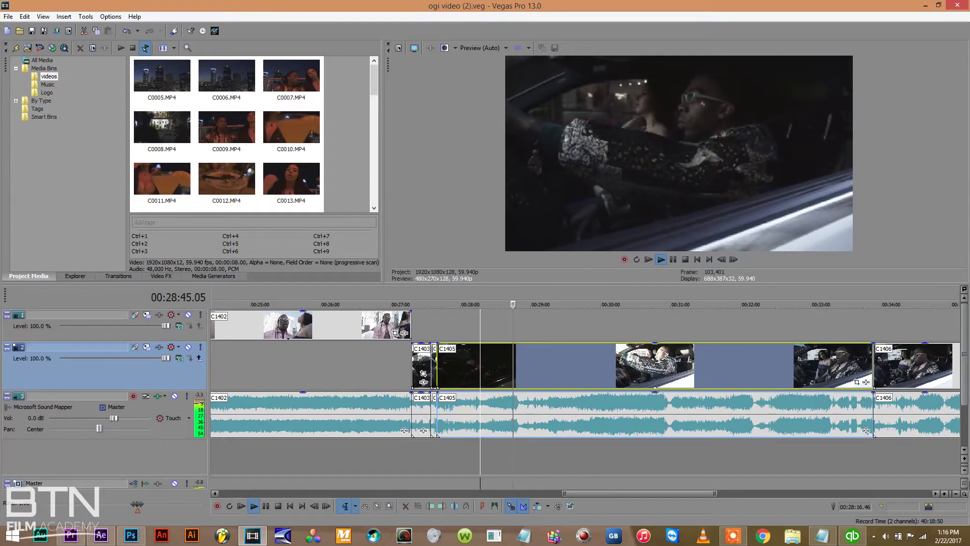
left_click(944, 495)
left_click(944, 494)
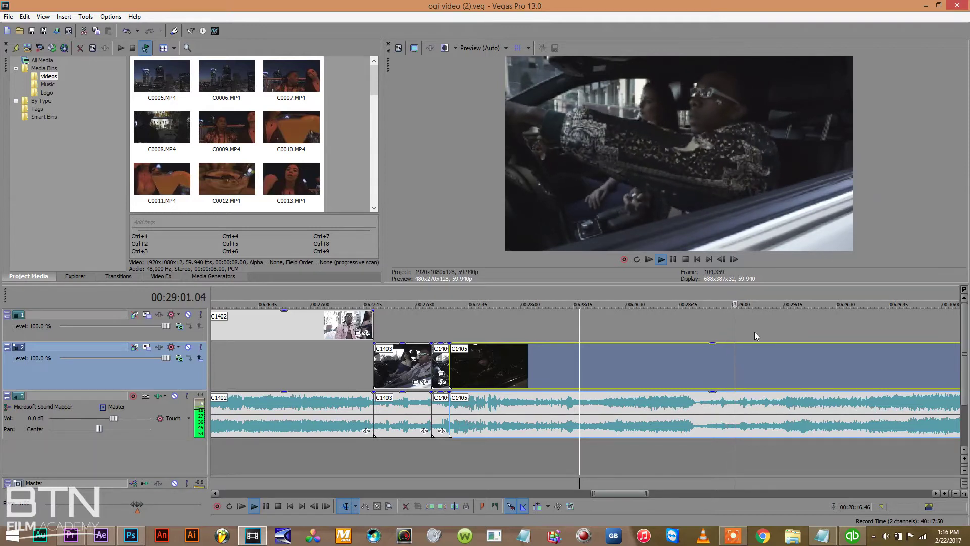
left_click(736, 374)
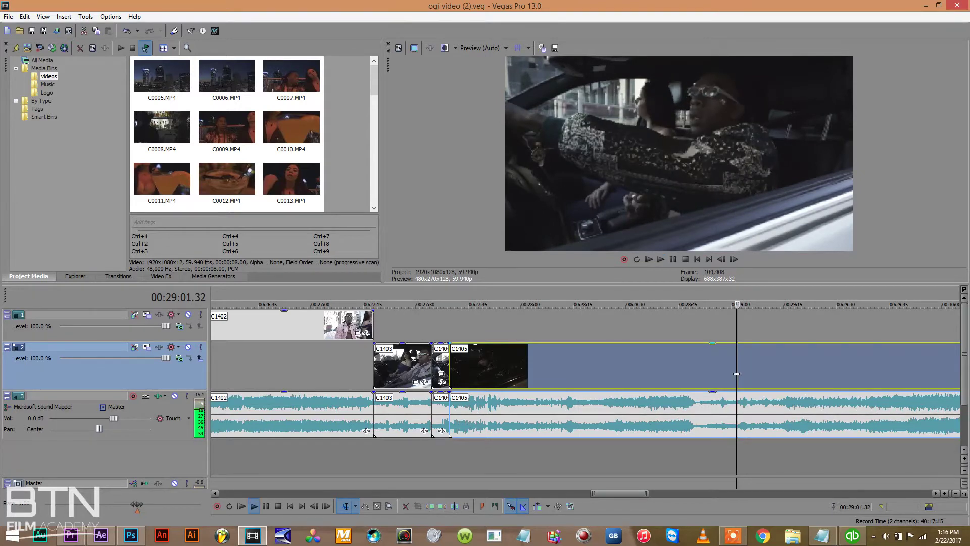
key("space")
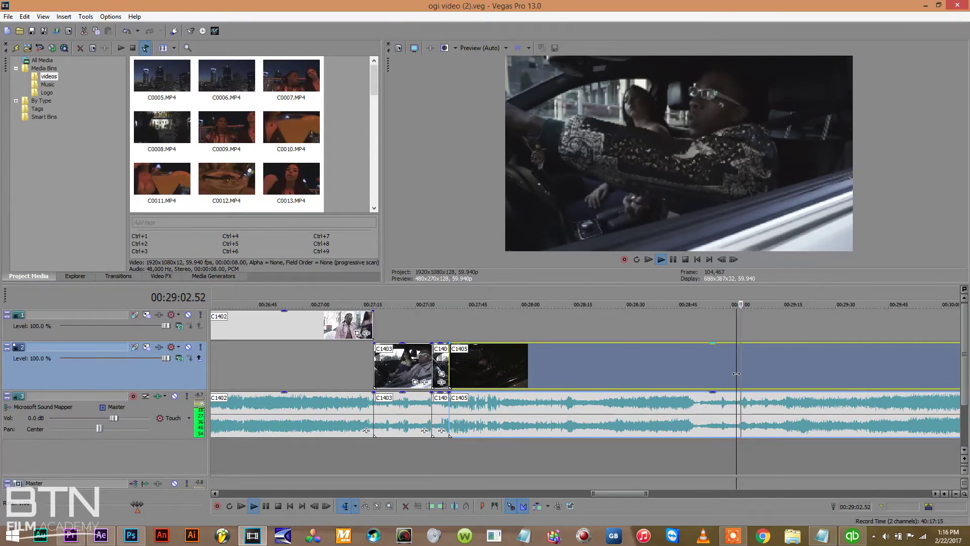
key("s")
key("space")
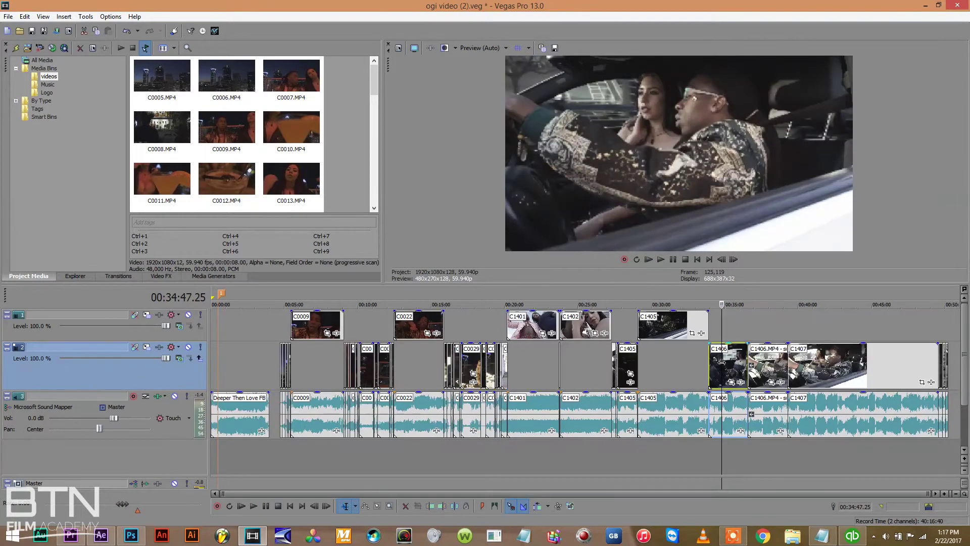
Play clip C1406 to find its performance start, split it at about 00:34:25, and move the performance part to the upper video track.
key("space")
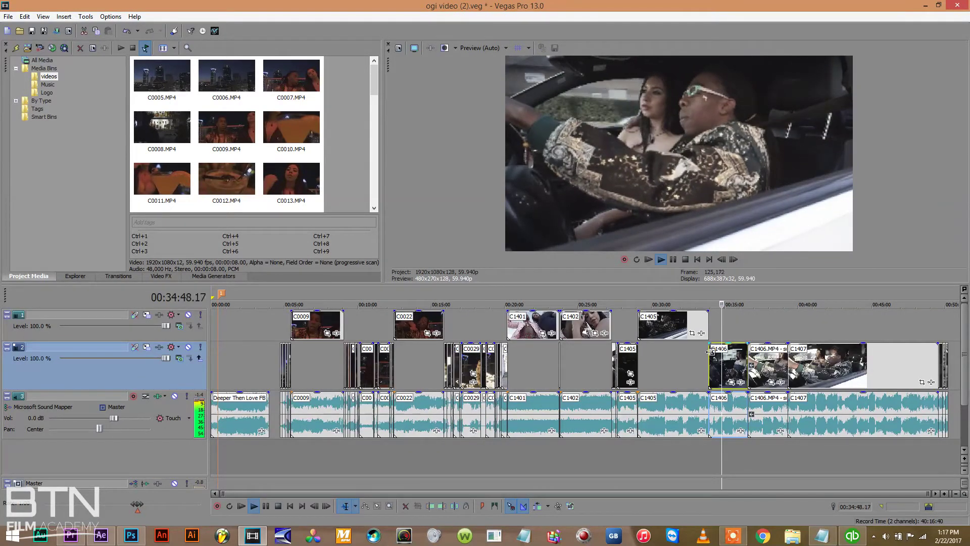
key("space")
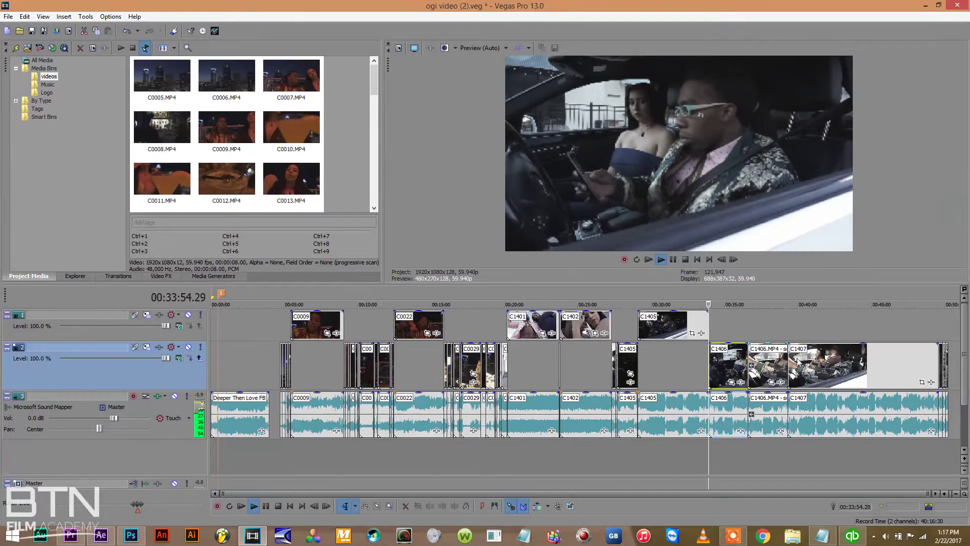
left_click(945, 493)
left_click(597, 360)
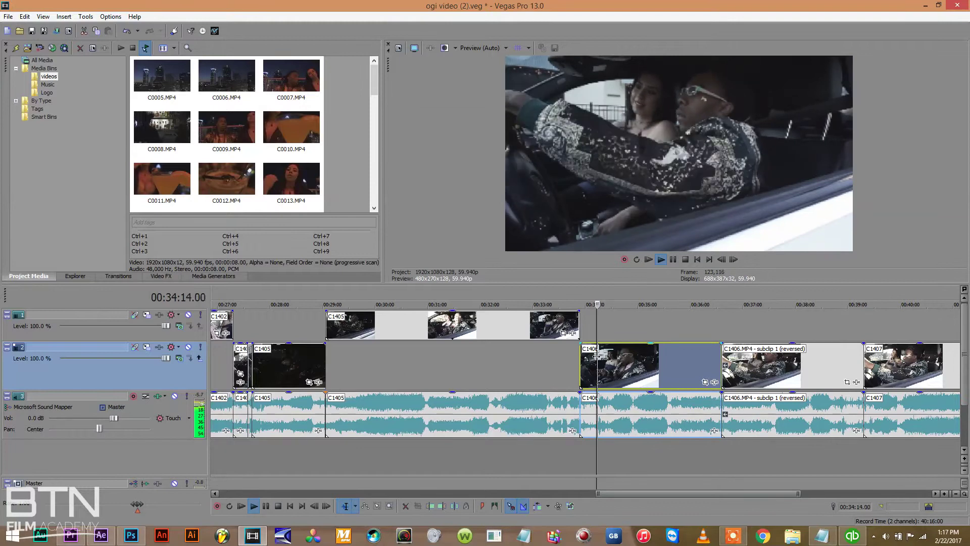
left_click(603, 360)
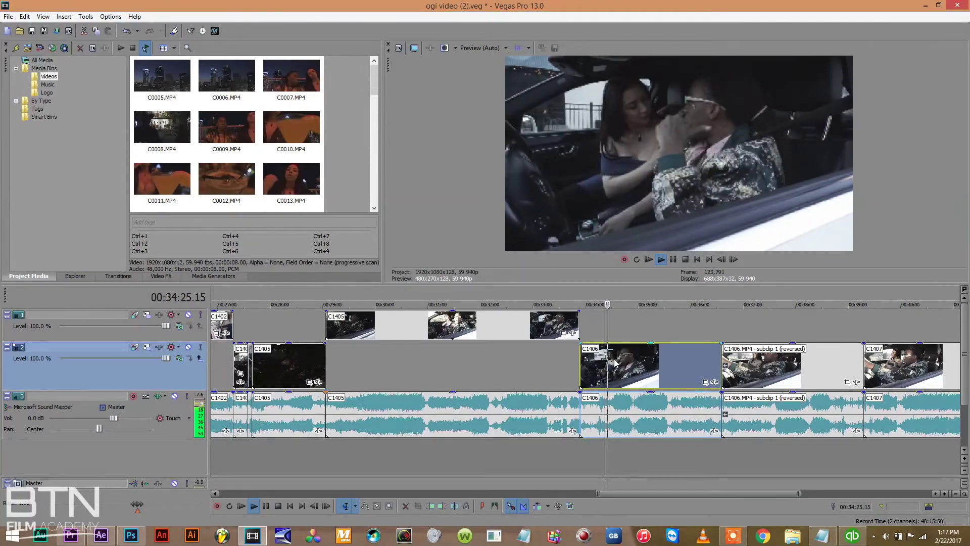
left_click(603, 362)
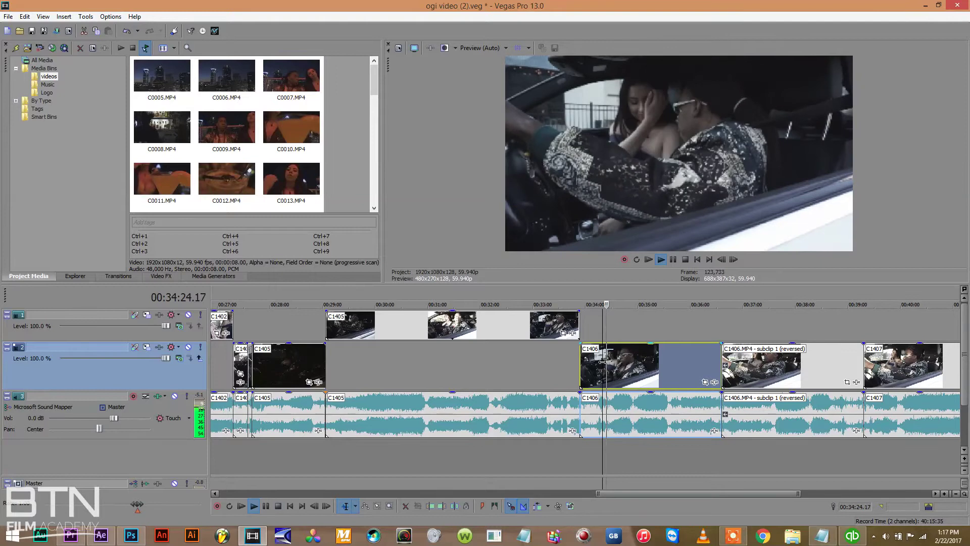
key("s")
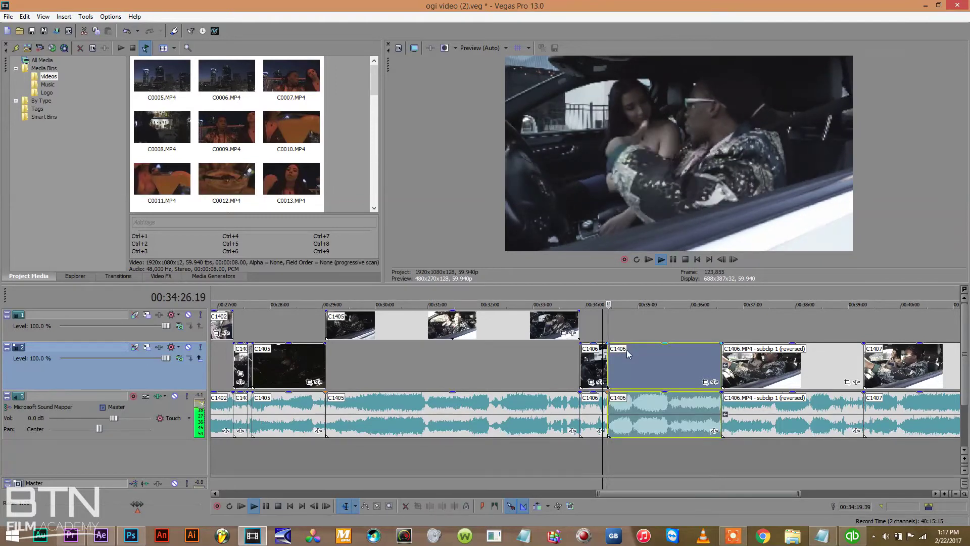
left_click_drag(631, 364, 631, 332)
Preview the reversed C1406.MP4 subclip and delete it from the timeline.
left_click(739, 366)
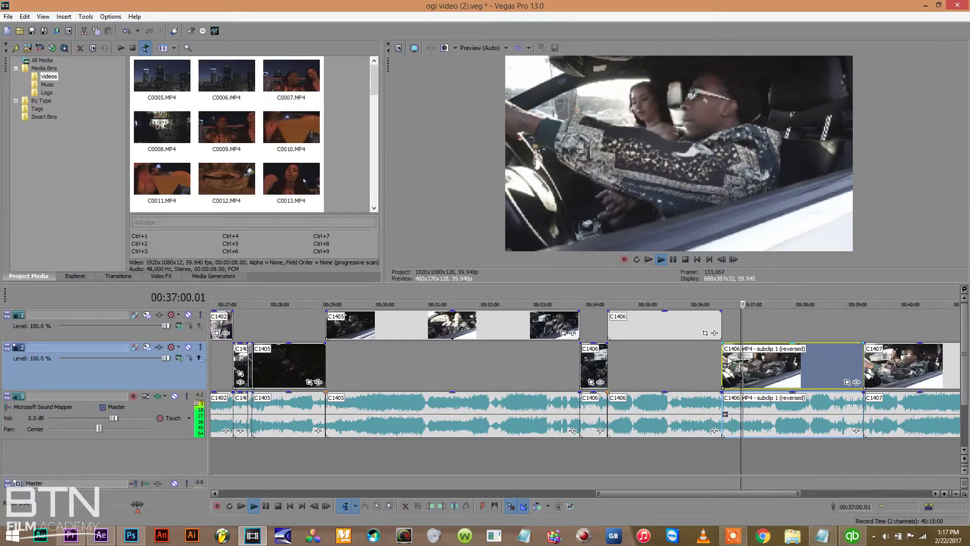
key("space")
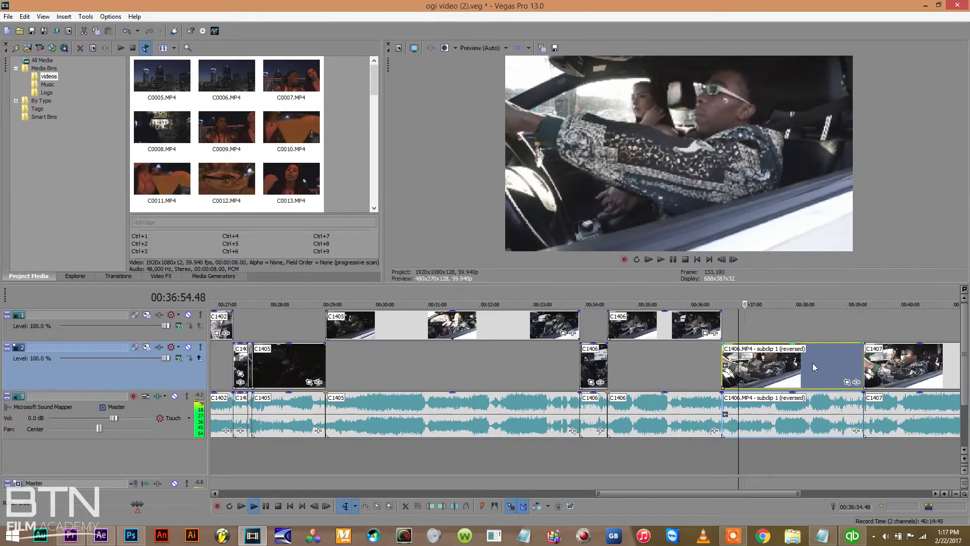
left_click(760, 372)
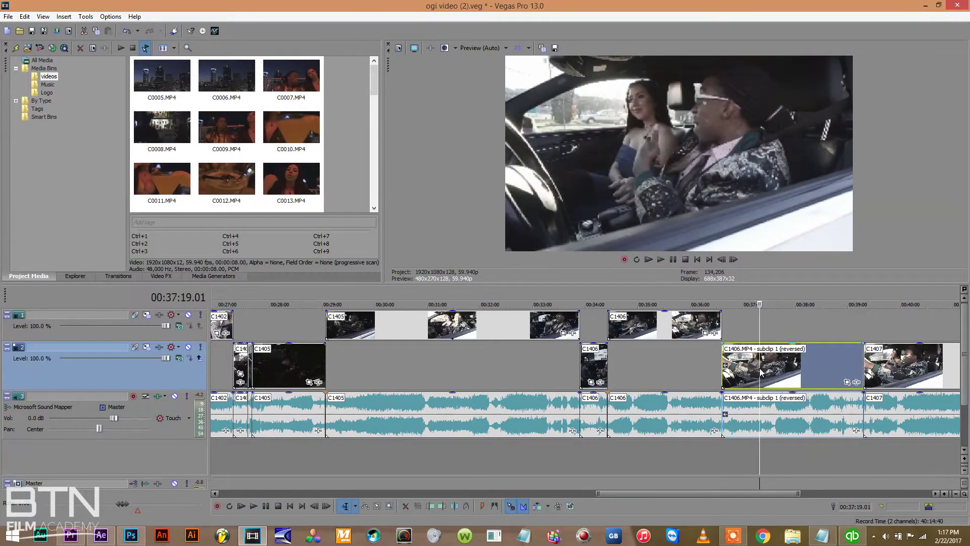
key("Delete")
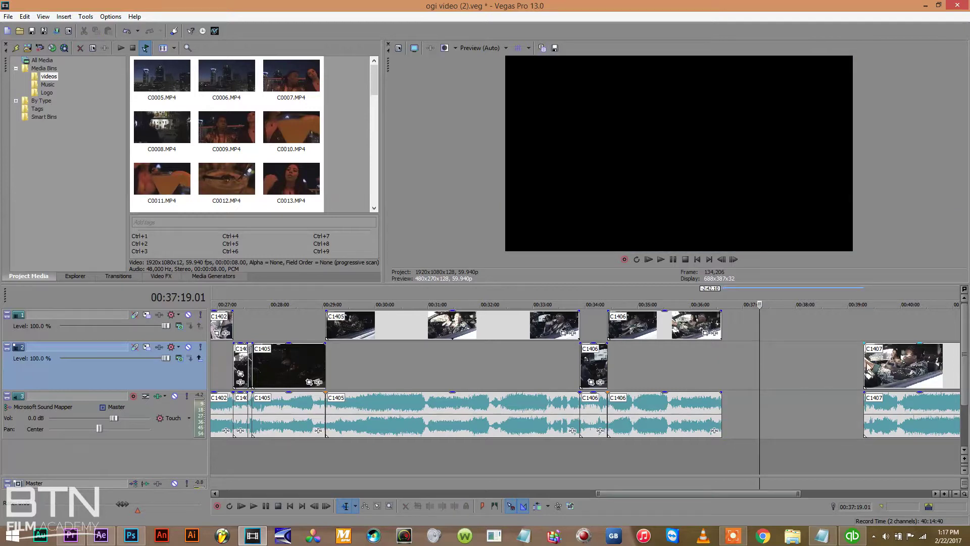
Save the project and, with auto ripple on, move clip C1407 earlier to close the gap after C1406.
key("ctrl+s")
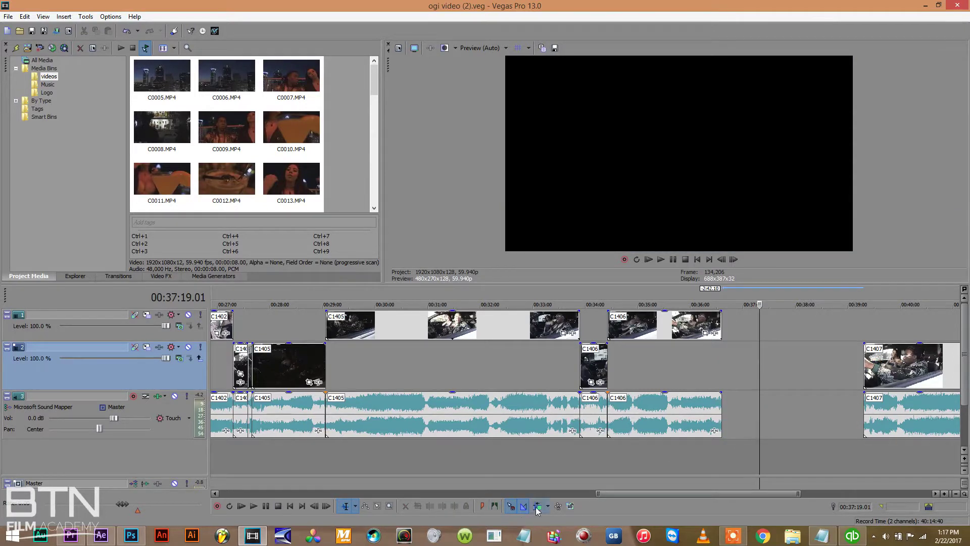
left_click_drag(937, 348, 796, 354)
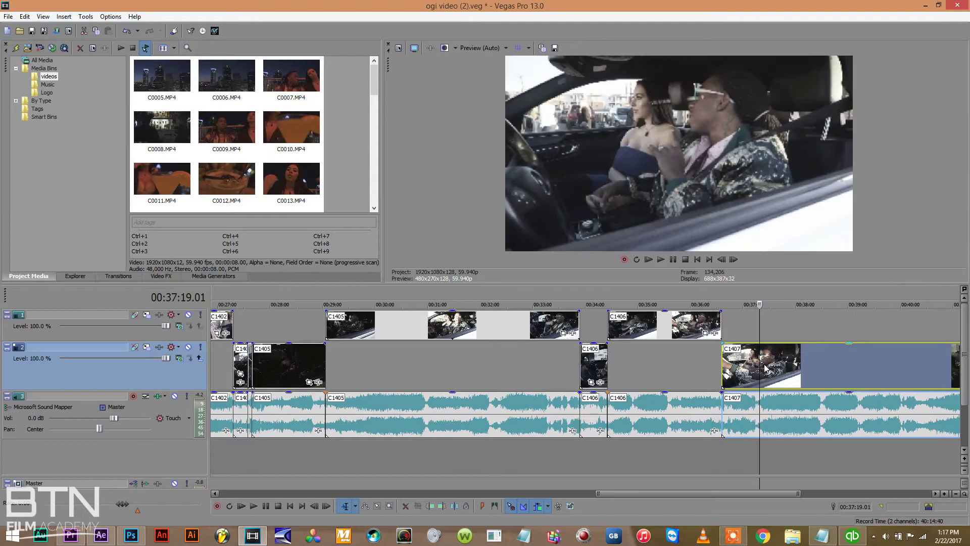
Play clip C1407 to find its performance start, split it at about 00:37:13, and move the performance part to the upper video track.
left_click(764, 369)
key("space")
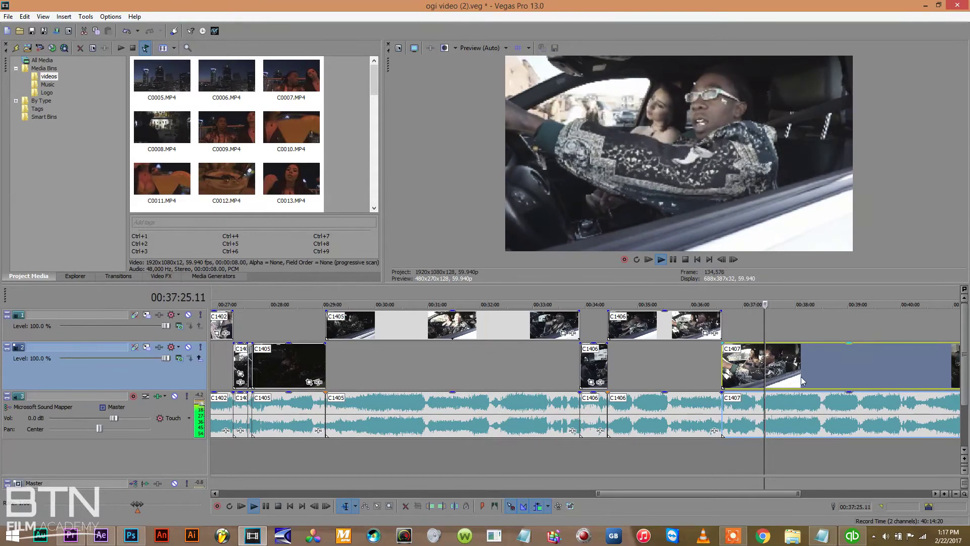
left_click(731, 364)
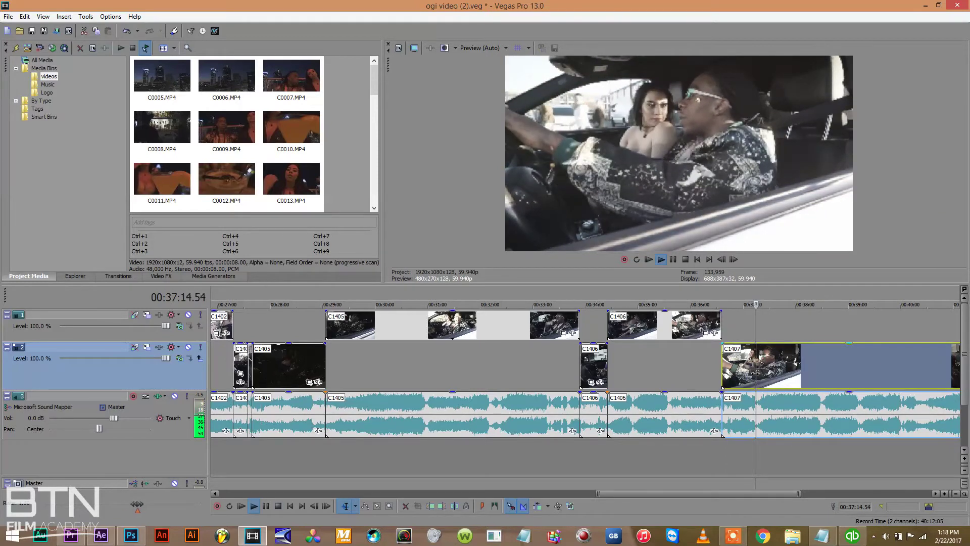
key("s")
left_click_drag(783, 374, 793, 340)
scroll(779, 328, "down", 5)
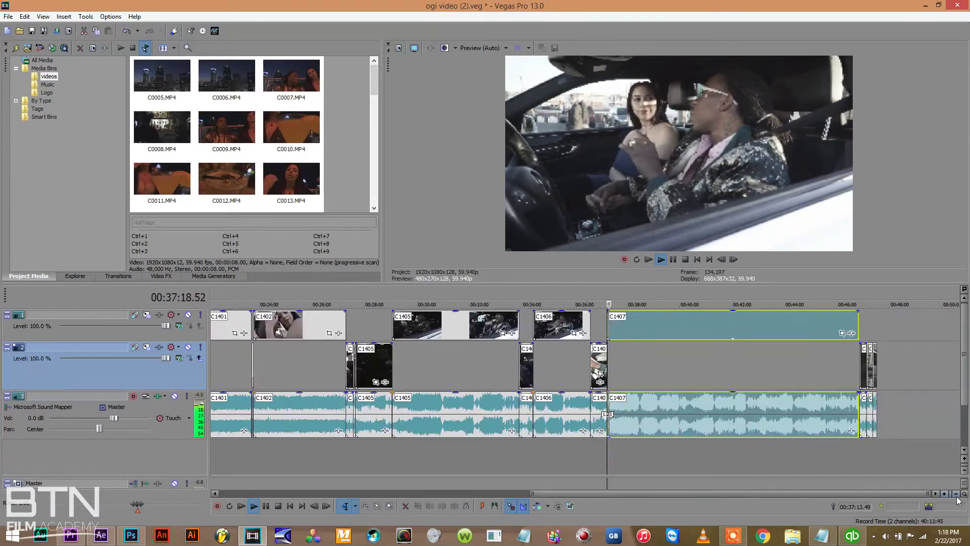
Play through the C1407 performance part to find where the second take begins and split it there, at about 00:41:35.
left_click(778, 327)
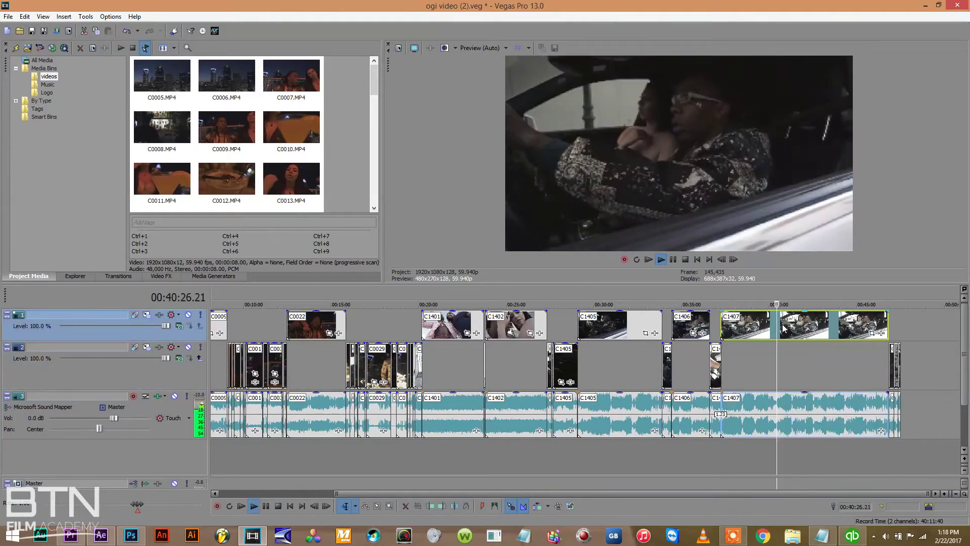
key("s")
left_click(805, 330)
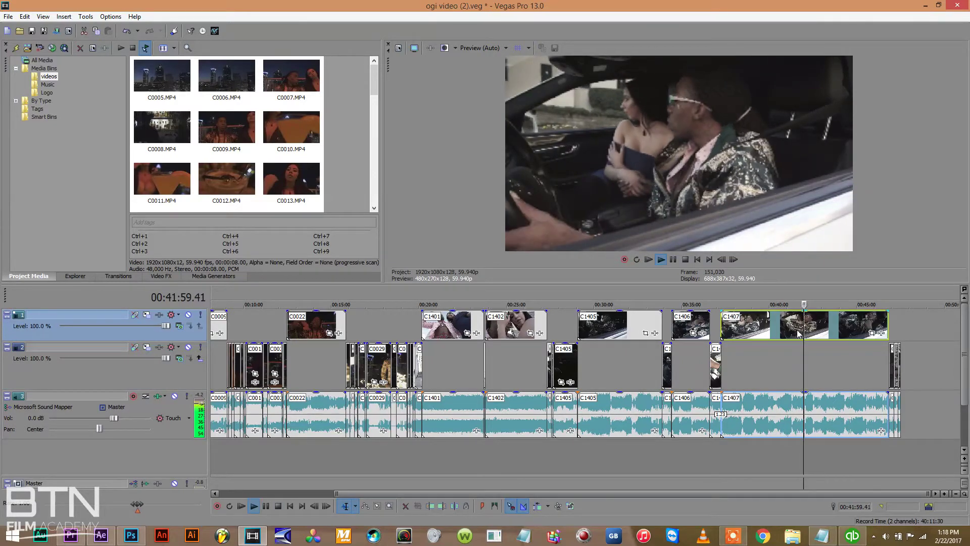
left_click(794, 329)
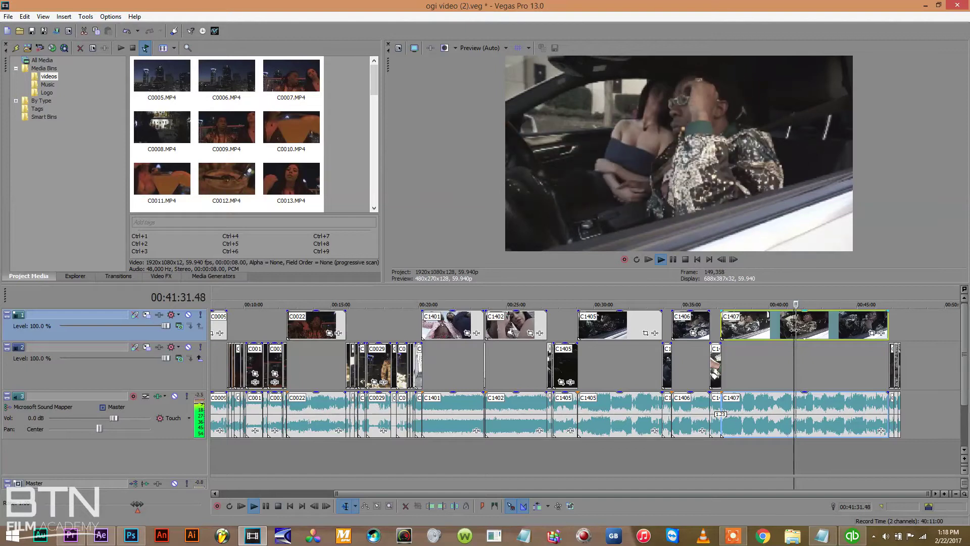
key("s")
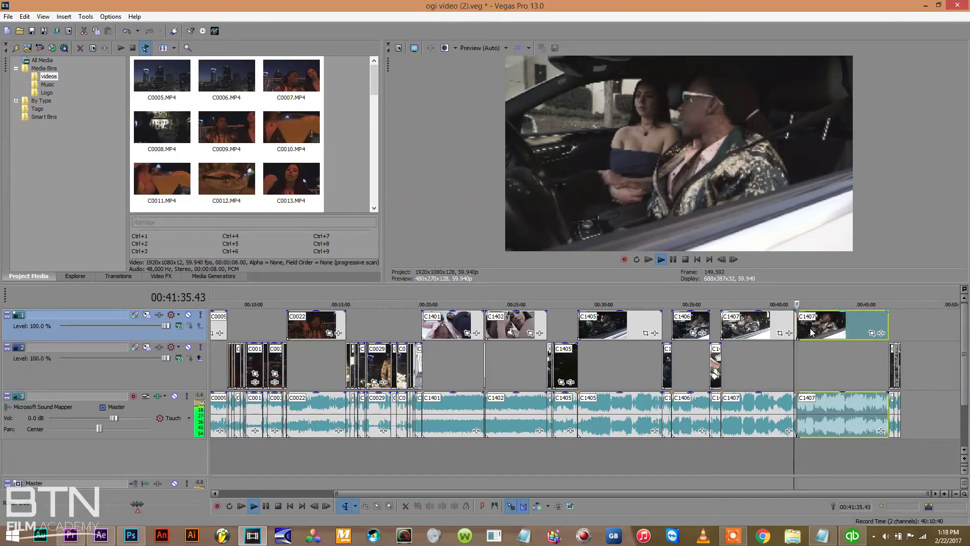
Save the project and preview both C1407 performance parts and the first clip after them.
left_click(840, 330)
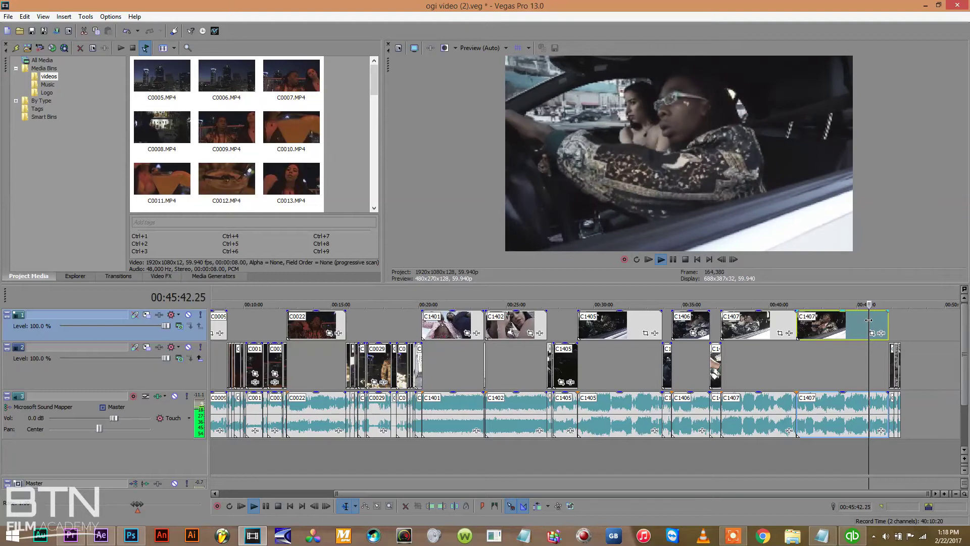
key("space")
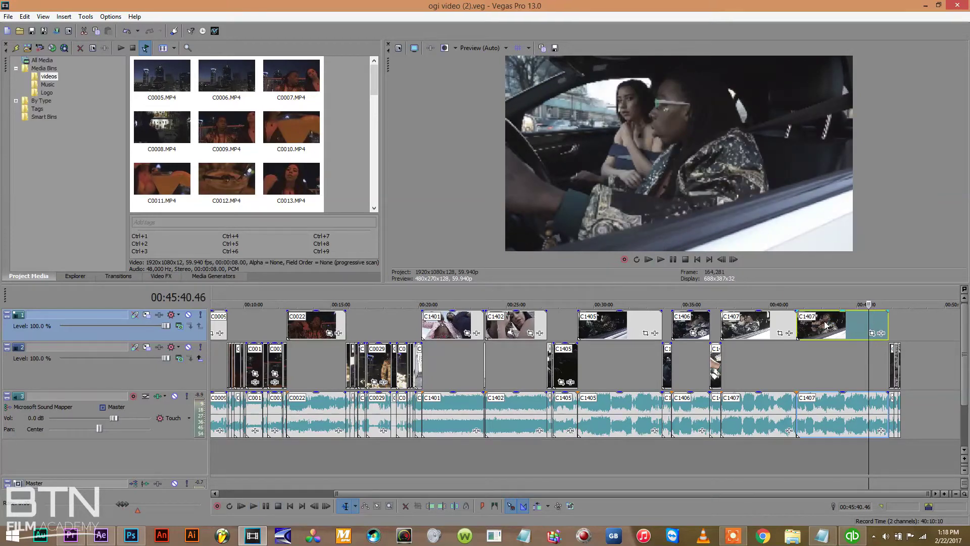
left_click(755, 326)
key("space")
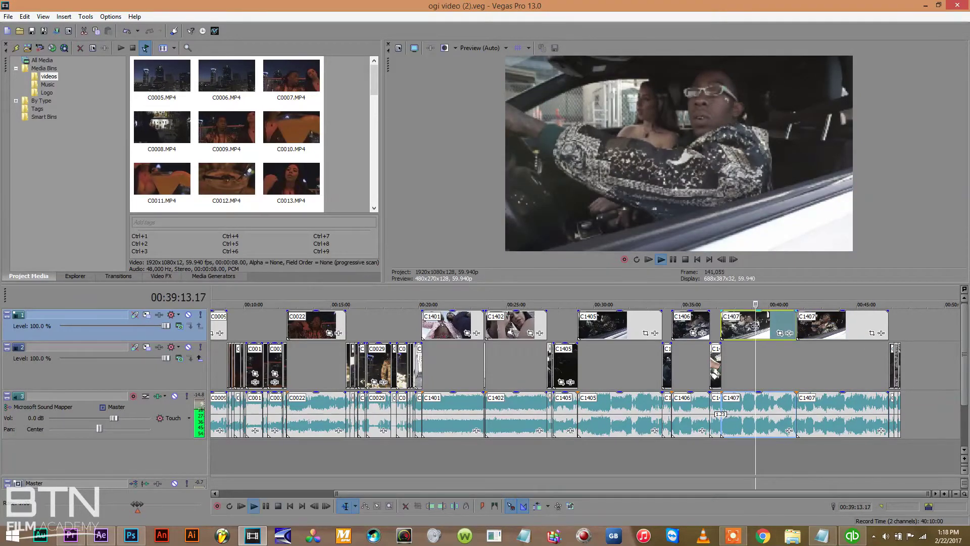
key("space")
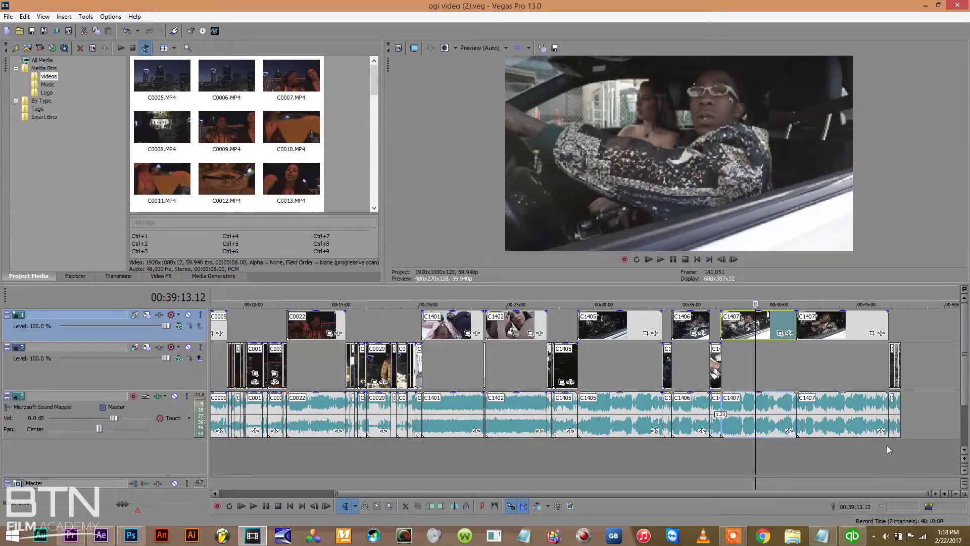
left_click(891, 356)
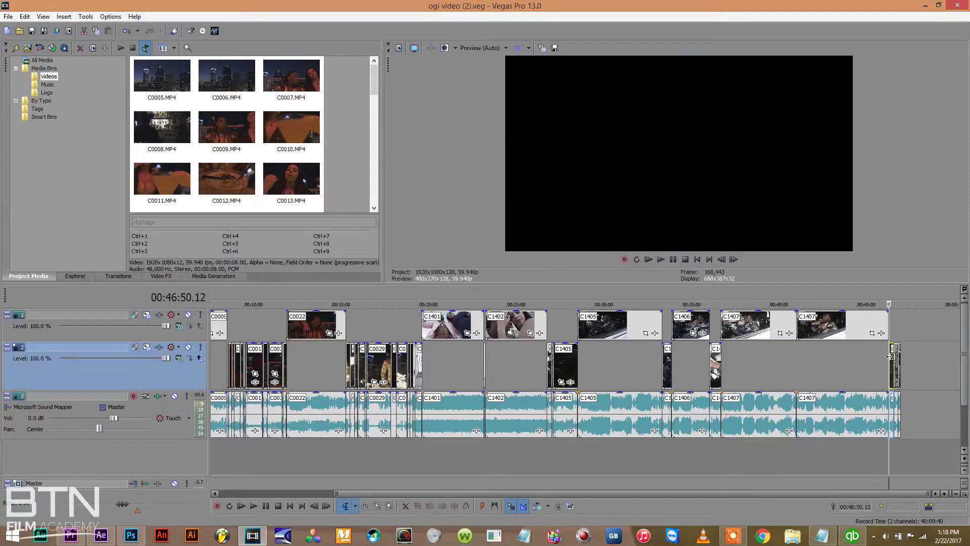
key("space")
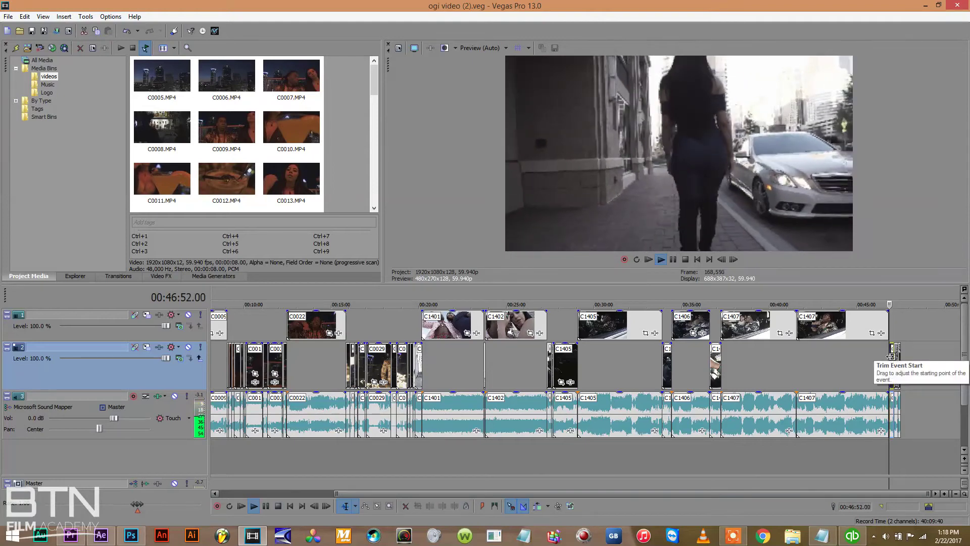
key("space")
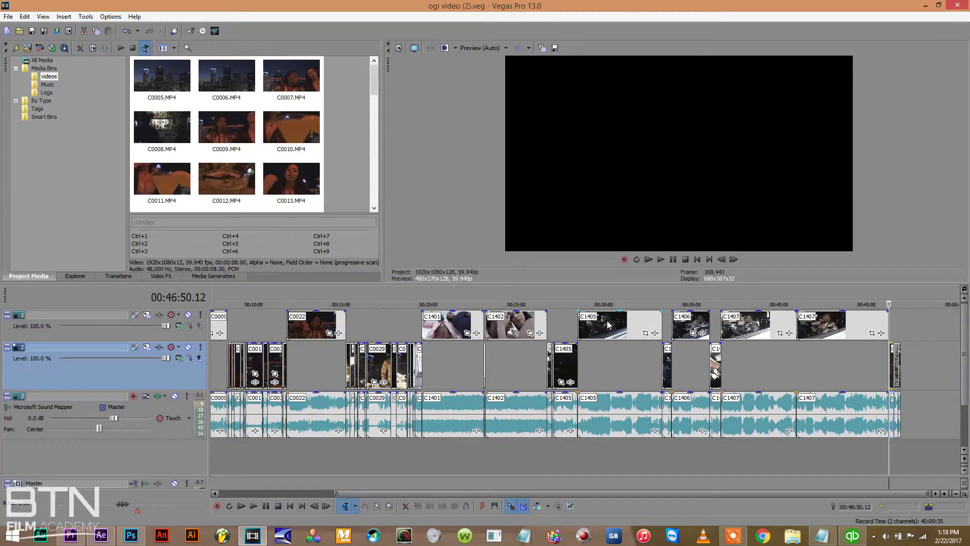
Put the audio of performance clip C1401 on a new track below the song and move the clip to the song marker at 00:00:27.55.
left_click(450, 327)
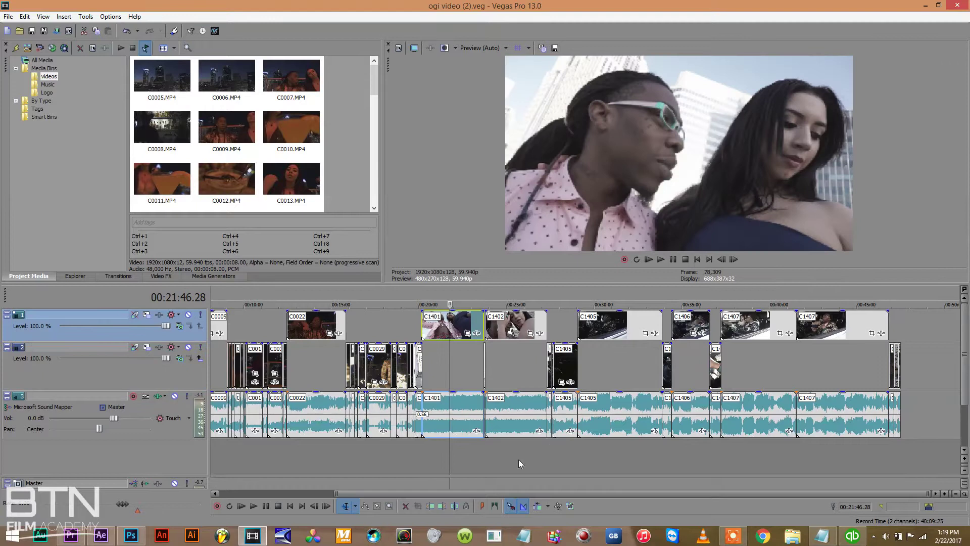
left_click_drag(400, 496, 144, 423)
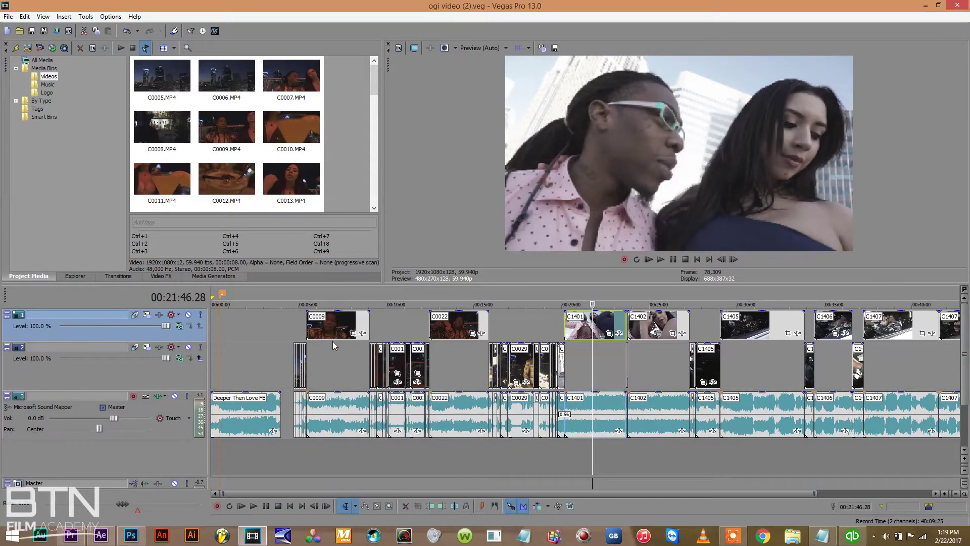
left_click(588, 328)
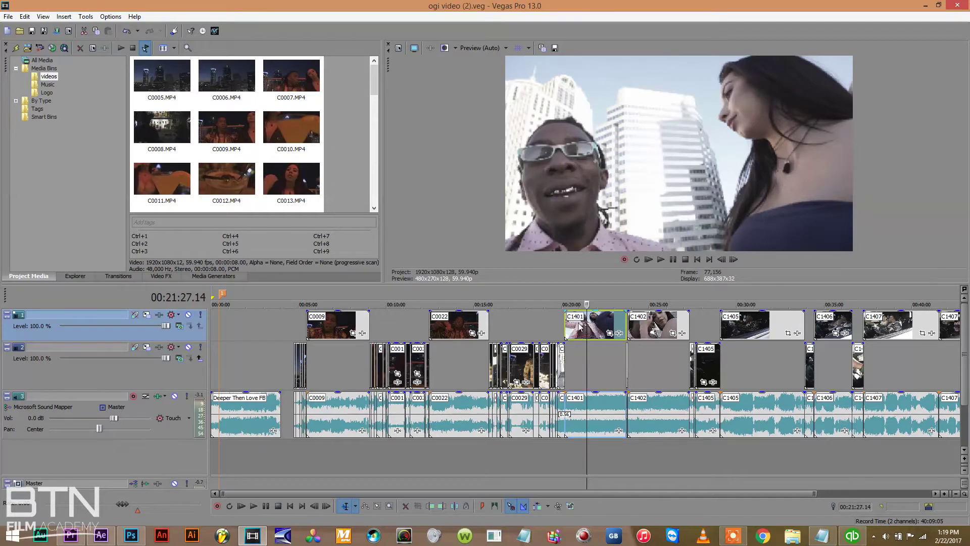
left_click(580, 326)
left_click_drag(587, 429, 587, 457)
left_click_drag(576, 319, 240, 331)
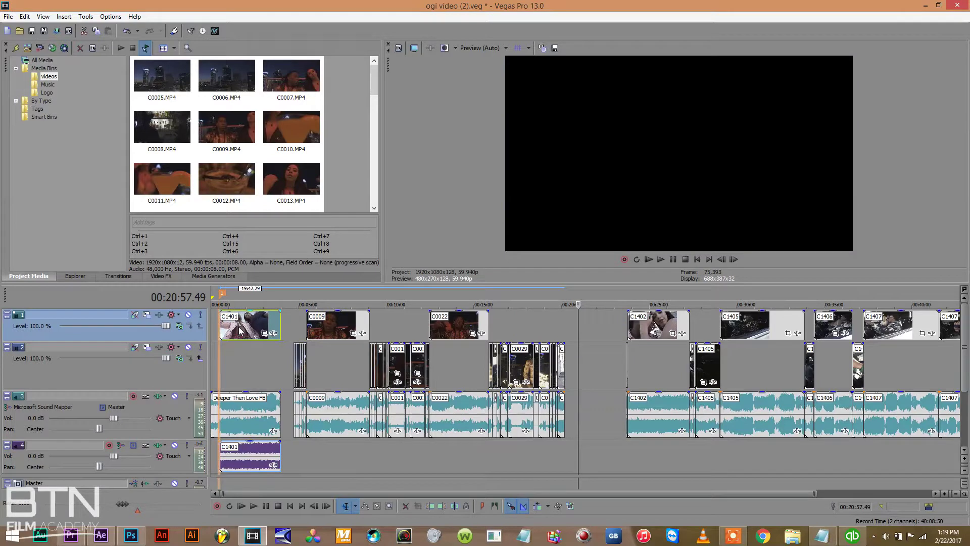
Play C1401 from the song marker to check its sync with the song.
left_click(220, 327)
key("space")
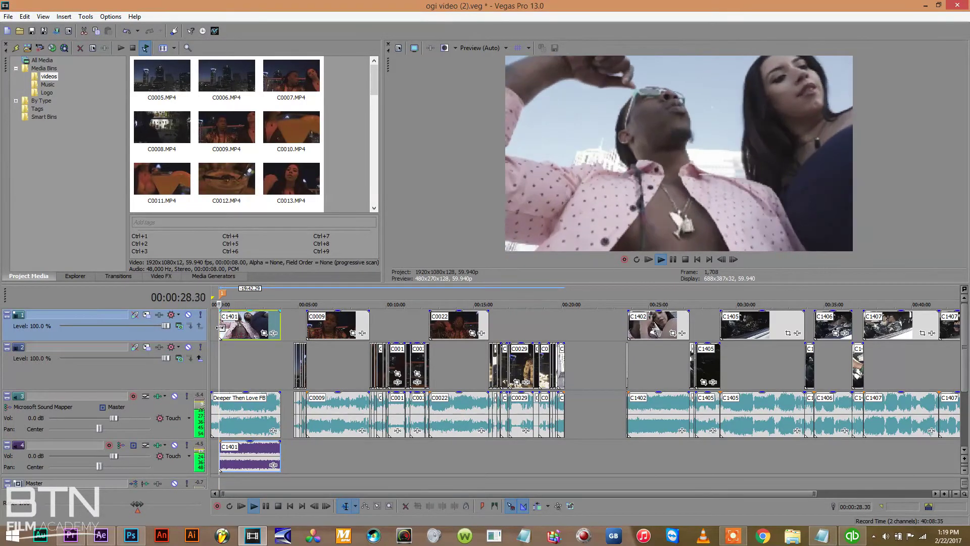
key("space")
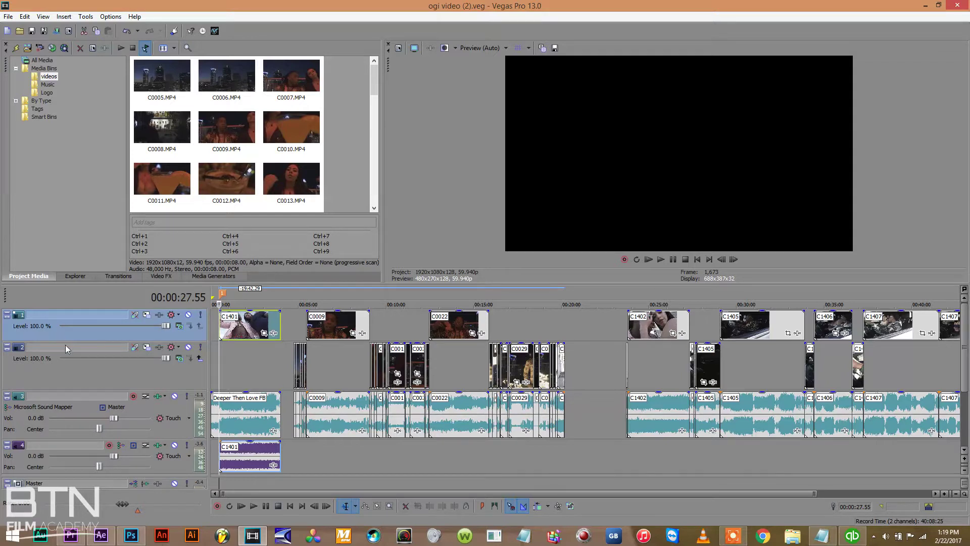
Insert six empty video tracks above the performance clip track.
right_click(38, 333)
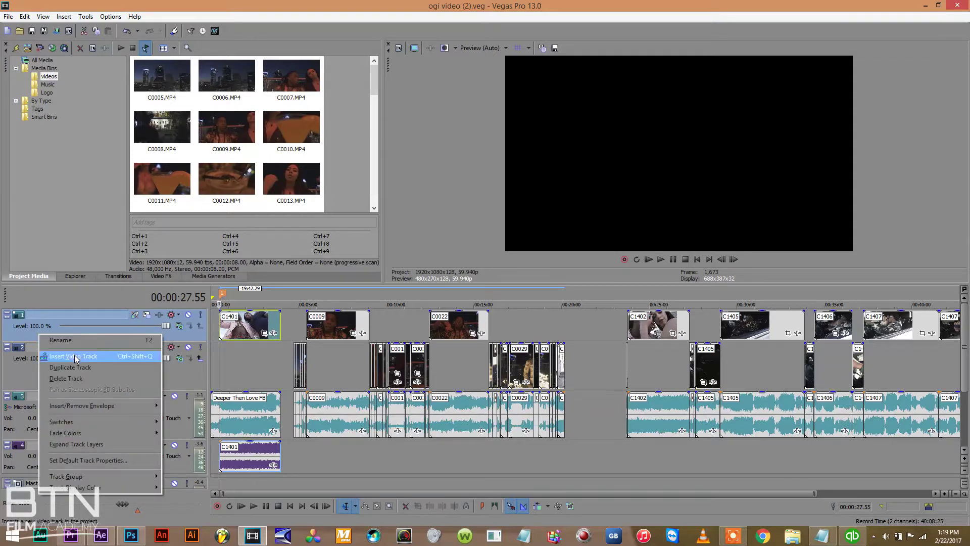
left_click(127, 359)
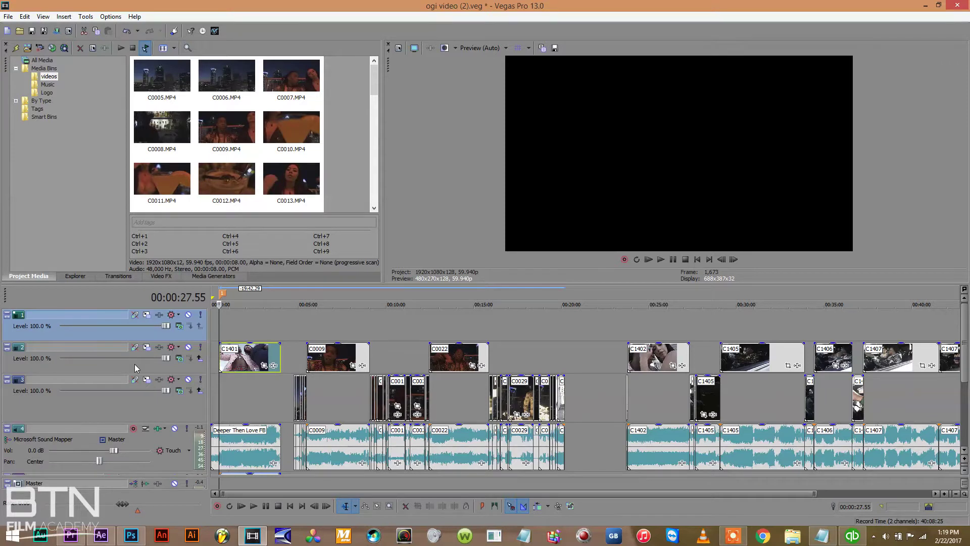
key("ctrl+shift+q")
key("ctrl+shift+q")
key("ctrl+shift+q")
key("ctrl+shift+q")
key("ctrl+shift+q")
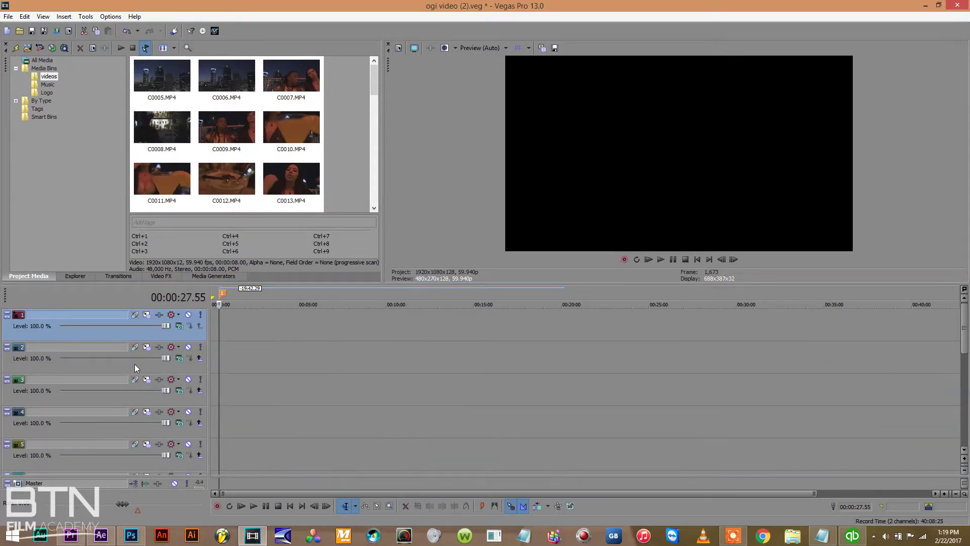
Play the synced C1401 clip from the marker and enlarge the timeline area until the lowest audio track fits.
left_click_drag(965, 342, 959, 399)
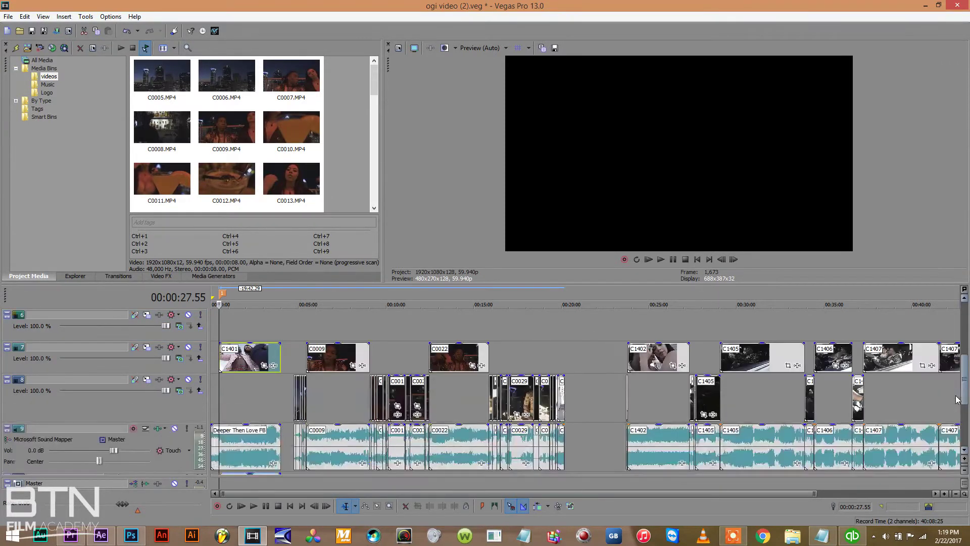
key("space")
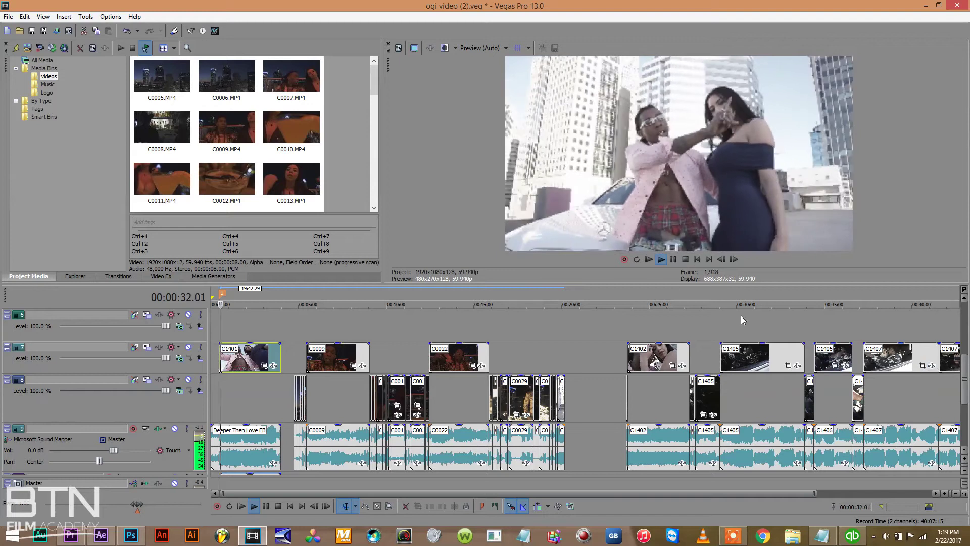
left_click_drag(658, 284, 658, 218)
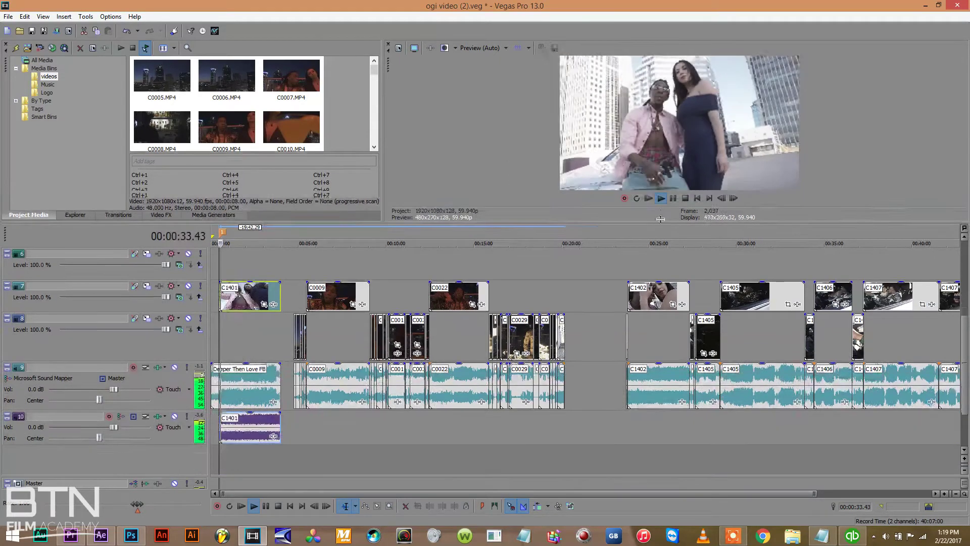
Ignore event grouping and delete only the C1401 audio from its separate track.
left_click(571, 506)
left_click(233, 433)
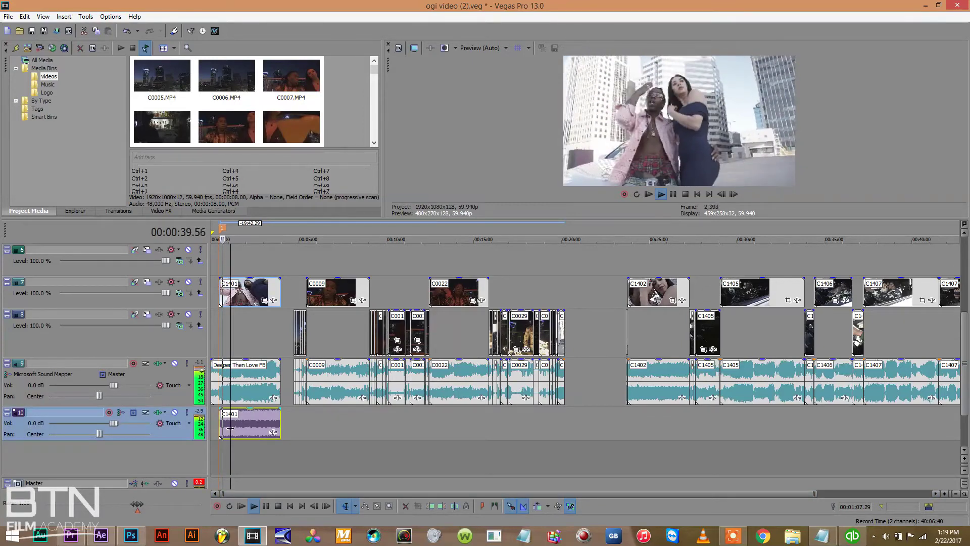
key("Delete")
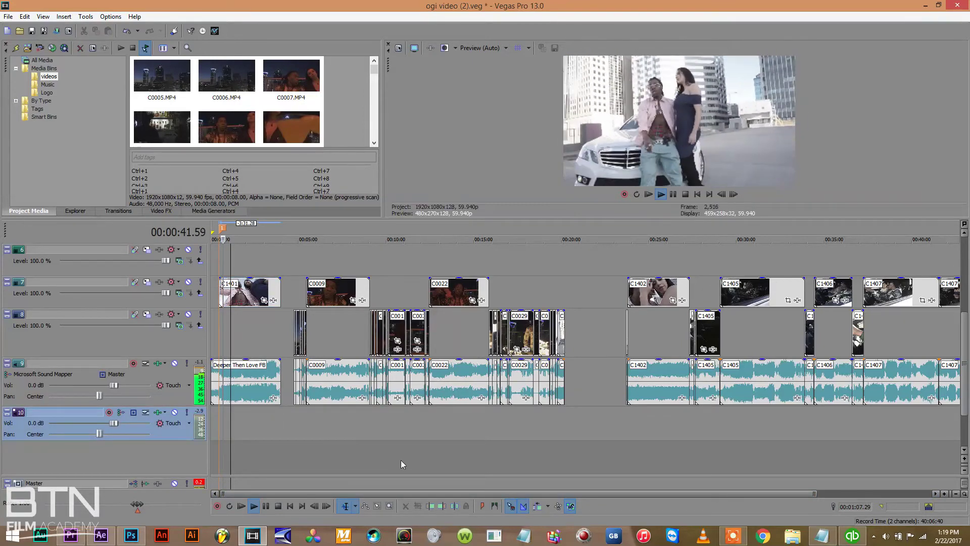
Move clip C1402 to the empty video track above C1401, start it at the song marker, and put its audio on its own track.
left_click_drag(660, 294, 640, 263)
left_click_drag(577, 256, 253, 300)
left_click_drag(251, 460, 249, 423)
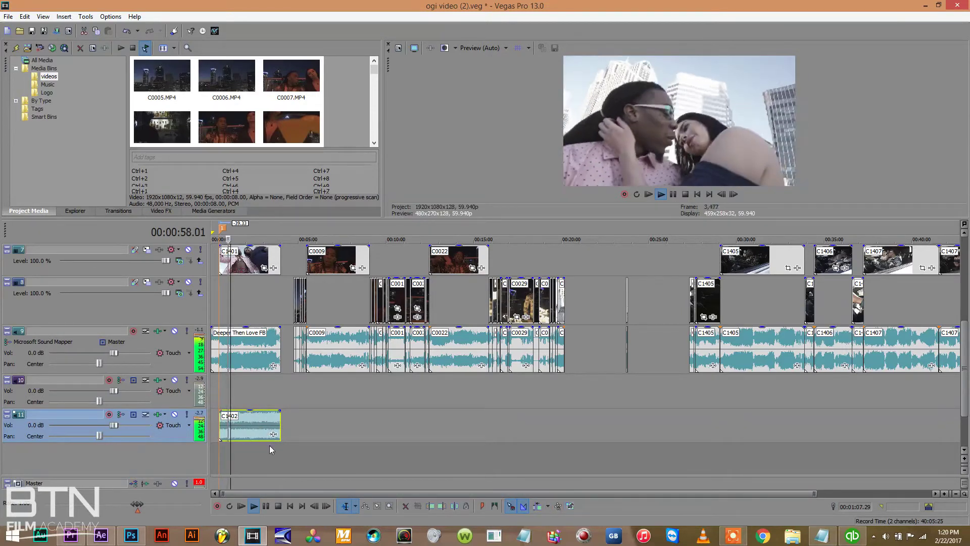
Compare the C1402 and song waveforms just after the marker and shift C1402 slightly earlier so the peaks near 00:00:28.42 line up.
left_click(222, 394)
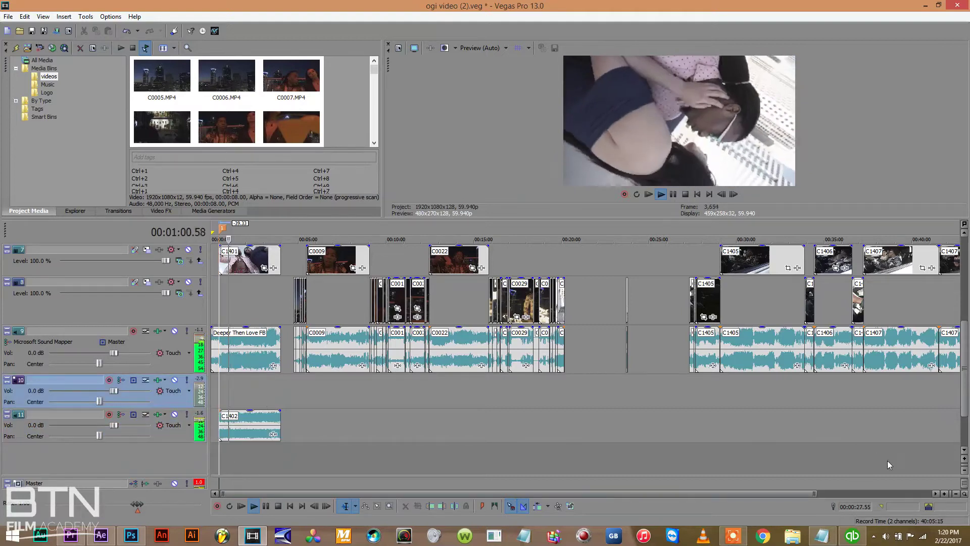
left_click(944, 494)
left_click(944, 494)
left_click(944, 493)
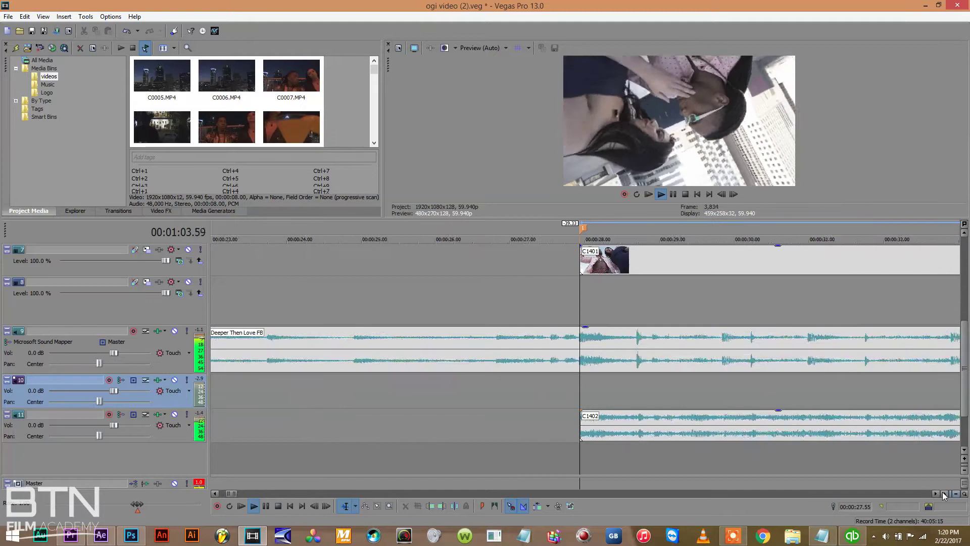
left_click(944, 493)
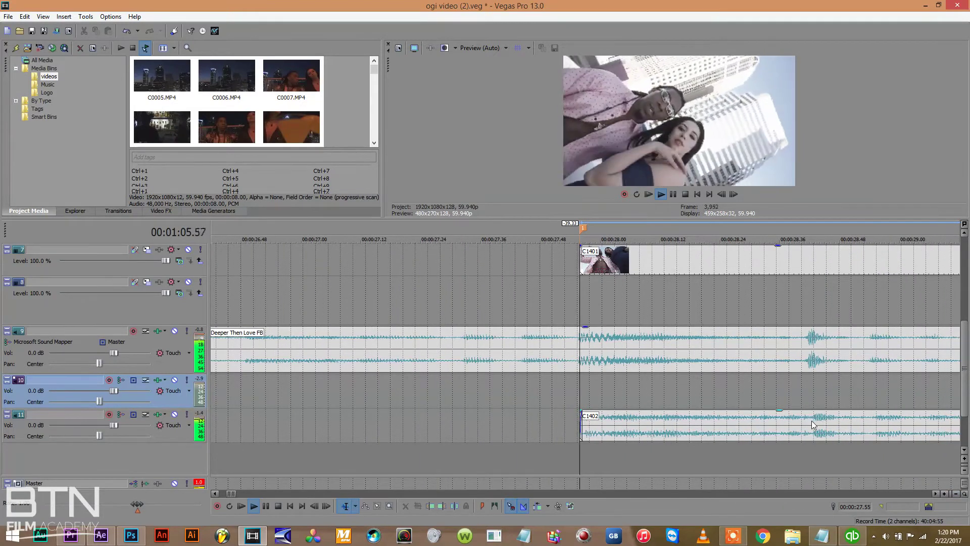
left_click(812, 425)
left_click(944, 493)
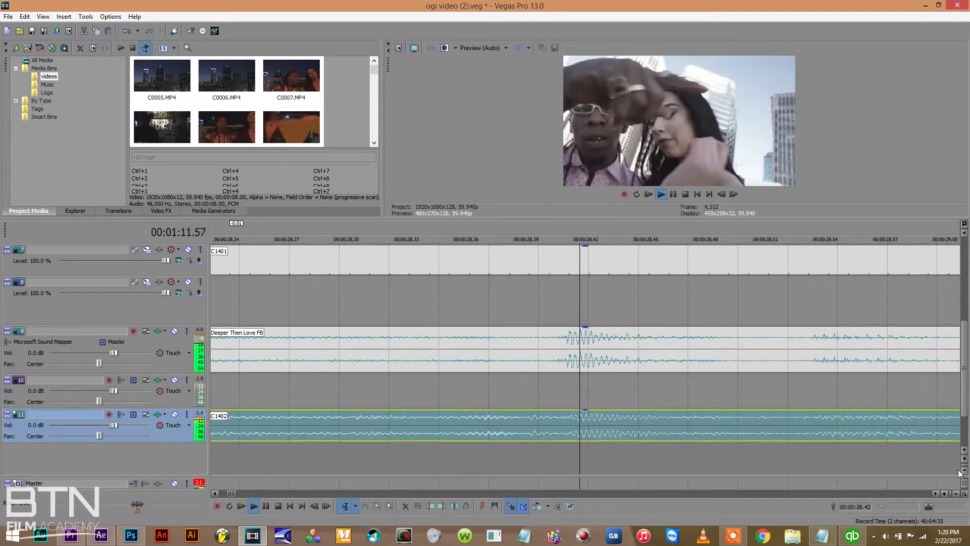
left_click(955, 494)
left_click(956, 494)
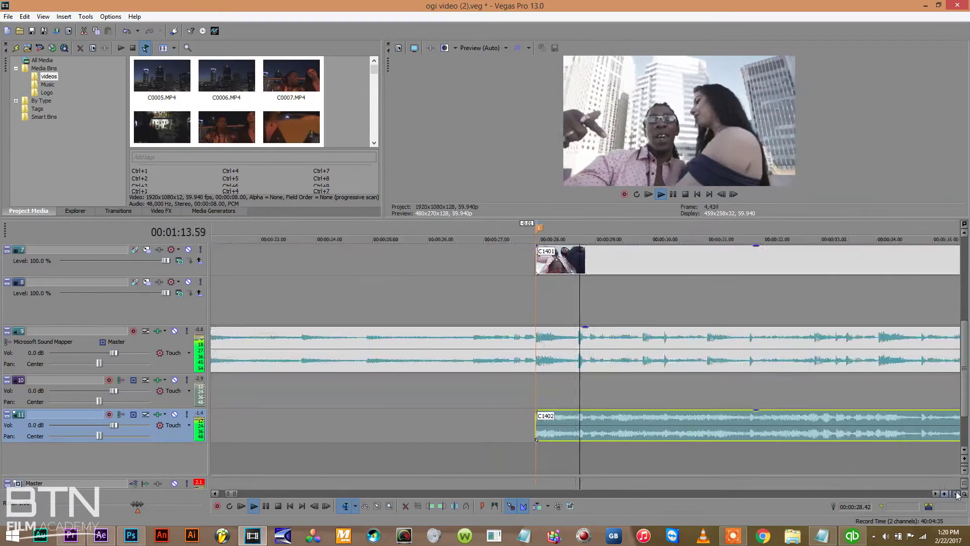
left_click(956, 494)
left_click(956, 494)
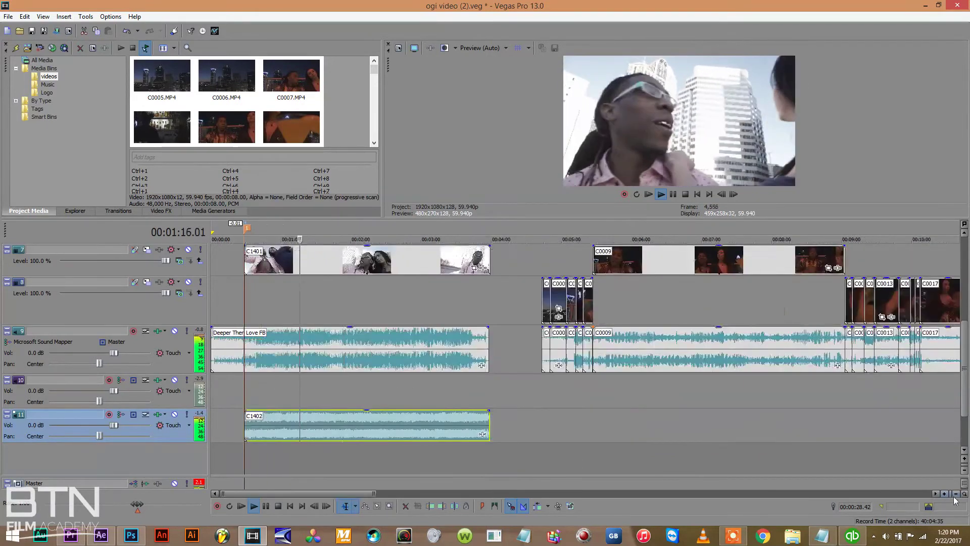
Ignore event grouping and delete only the C1402 audio from its separate track.
left_click(571, 507)
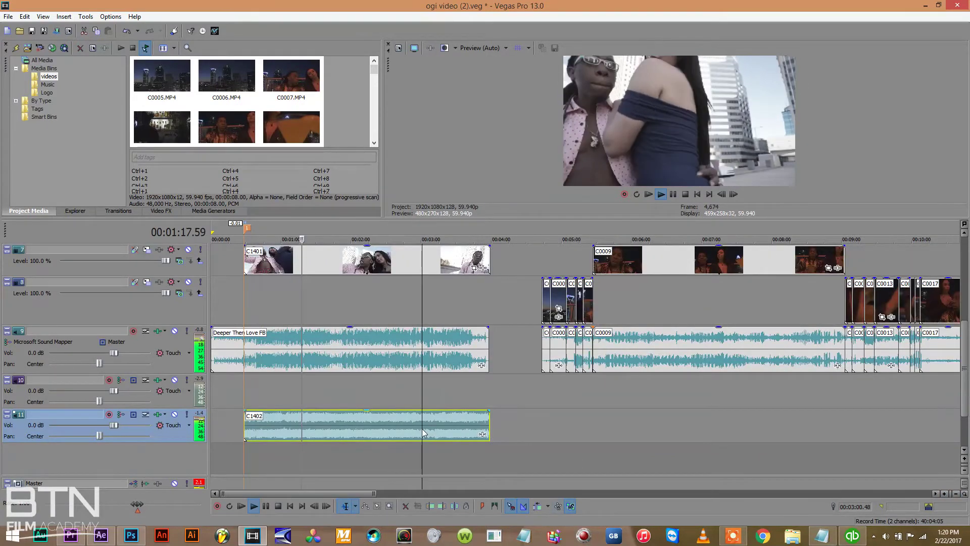
key("Delete")
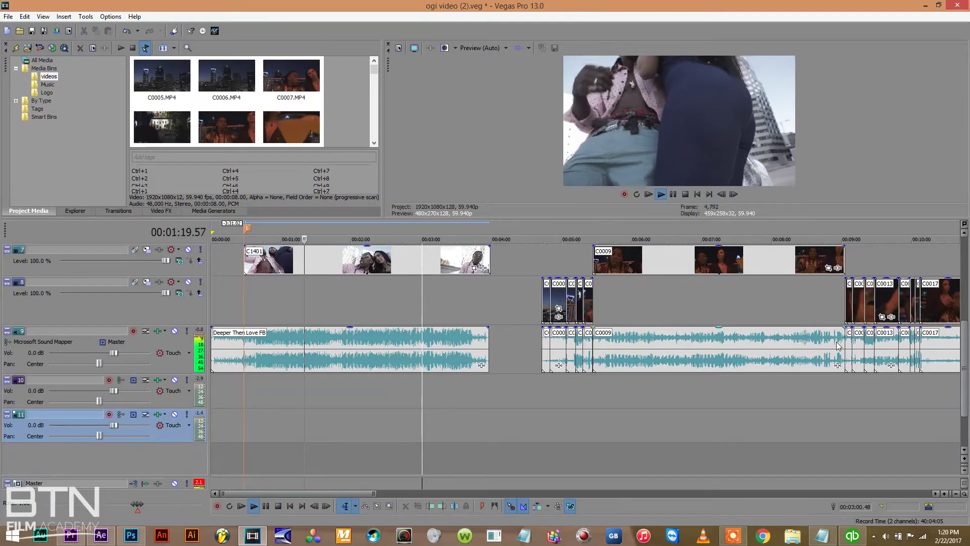
key("ctrl+s")
Bring back the deleted audio of the C1402 video clip with Vegasaur's Restore Audio/Video command.
left_click_drag(962, 333, 961, 318)
left_click(293, 262)
right_click(293, 262)
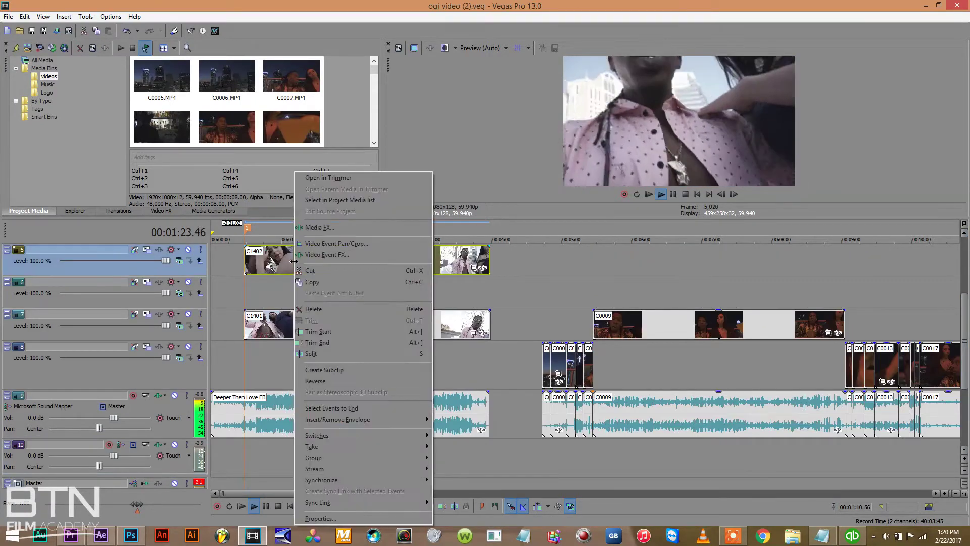
left_click(217, 31)
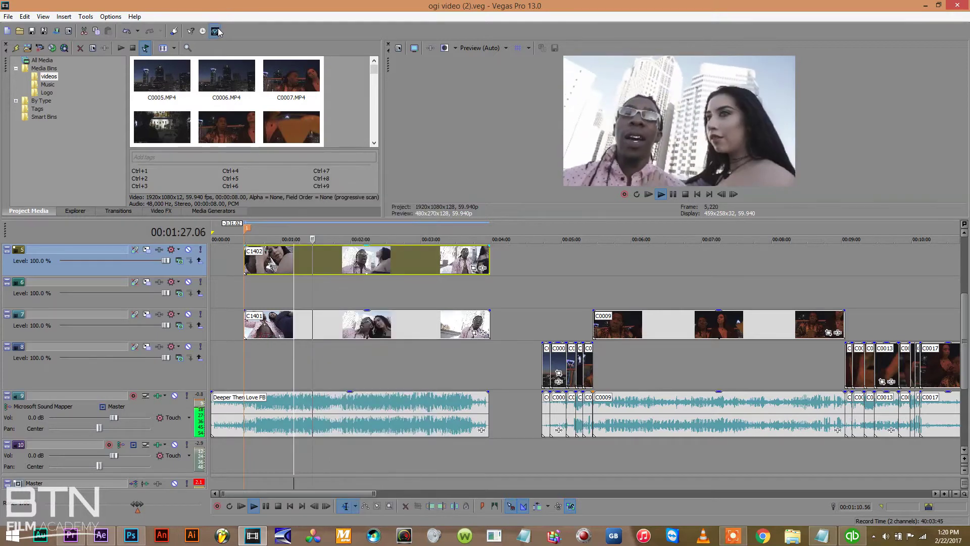
left_click(218, 31)
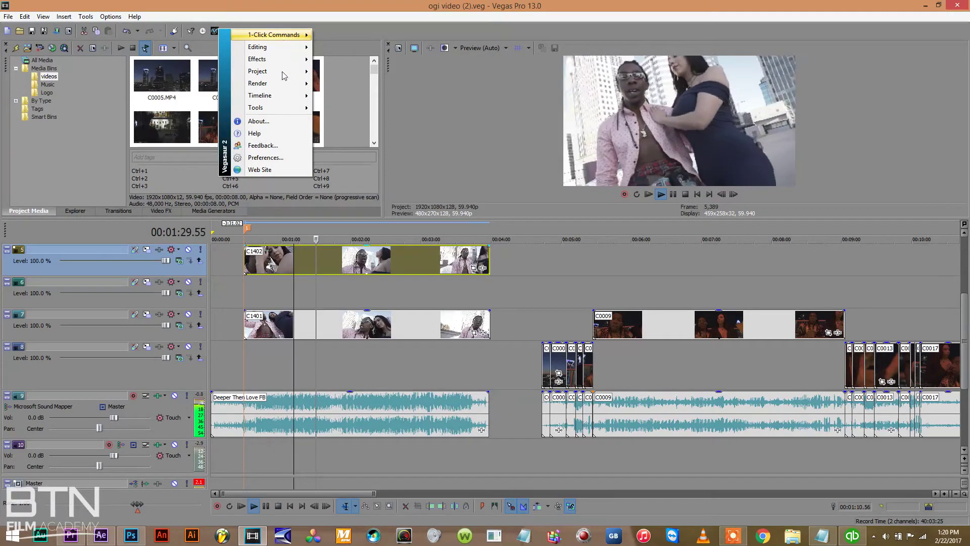
mouse_move(268, 48)
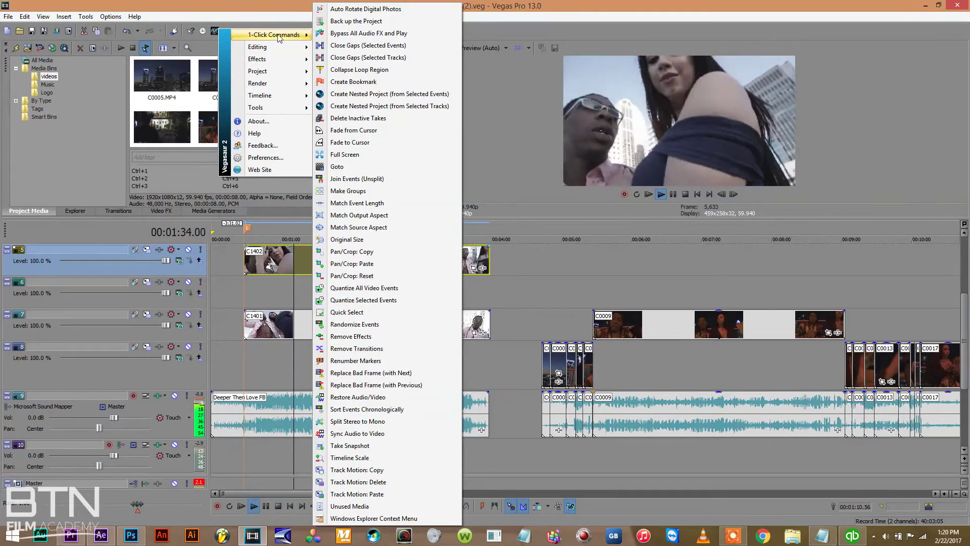
left_click(358, 399)
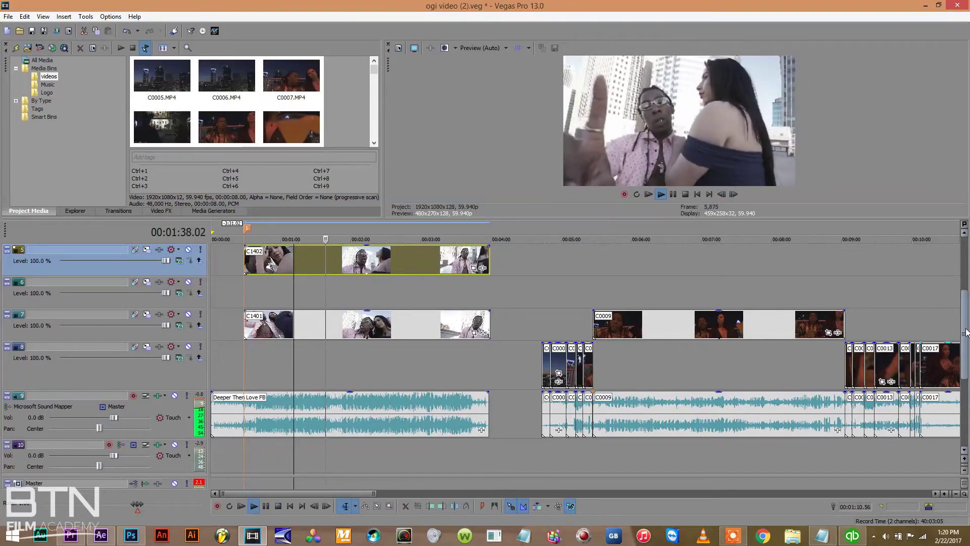
Move the restored C1402 audio to the track beneath the song and nudge it slightly earlier to match the song's peak near 00:00:28.42.
scroll(223, 375, "down", 3)
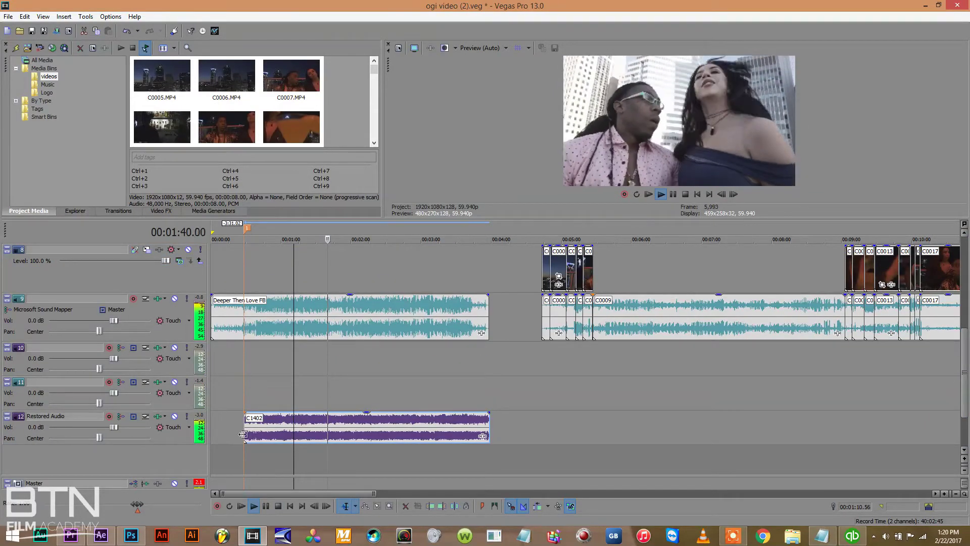
left_click_drag(256, 431, 254, 365)
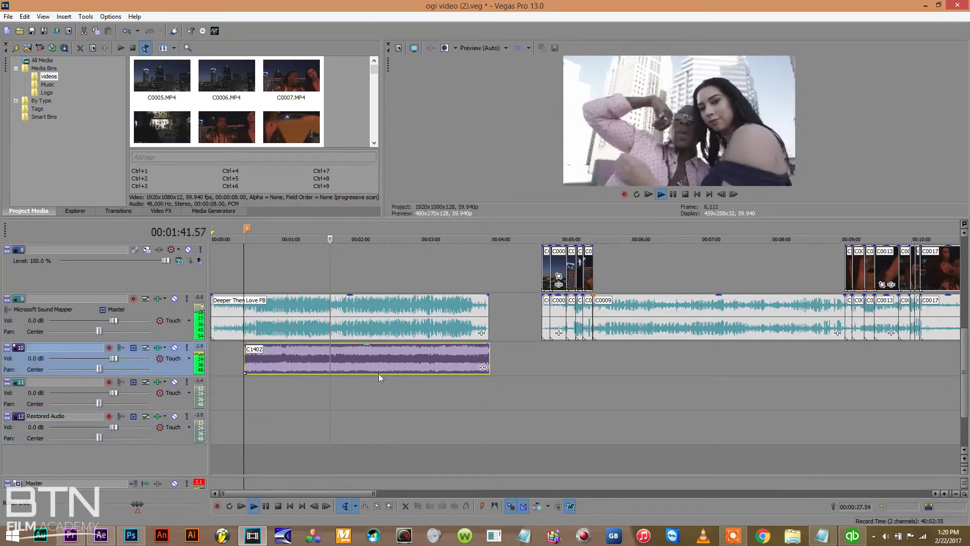
left_click(945, 495)
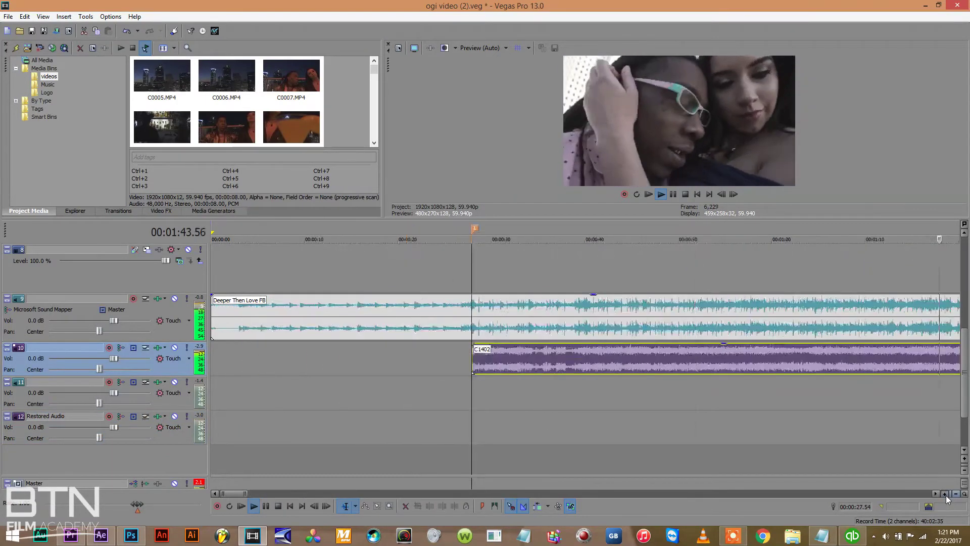
left_click(945, 494)
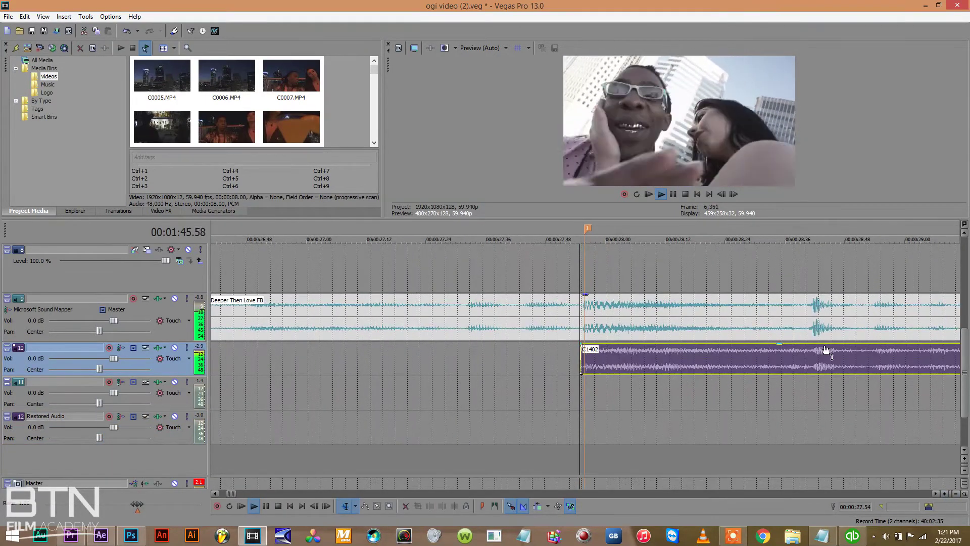
left_click(943, 493)
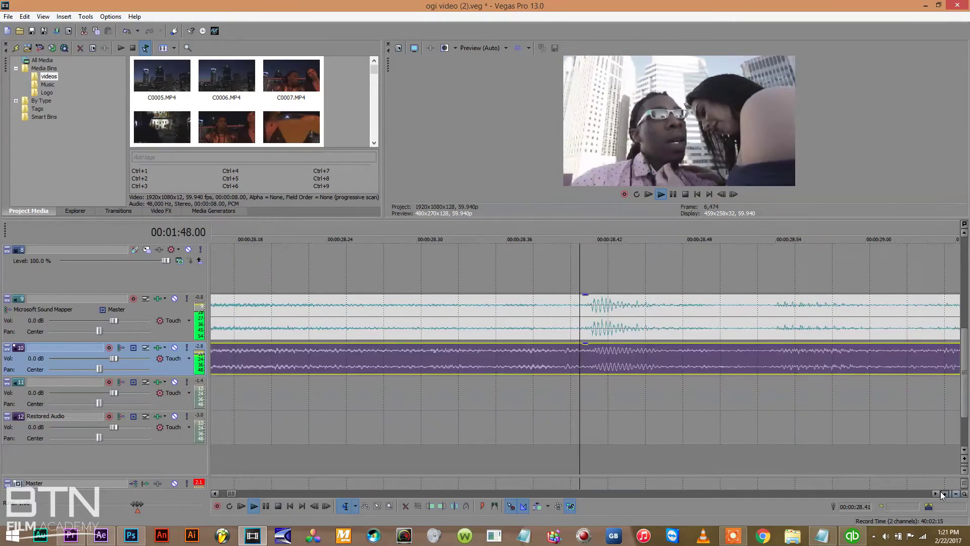
left_click(672, 359)
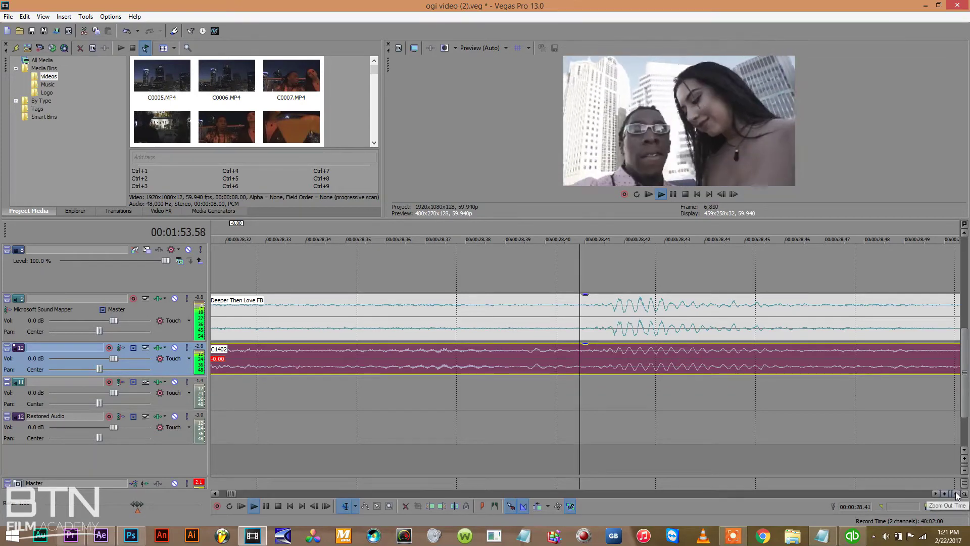
With event grouping ignored, delete only the restored C1402 audio under the song and save the project.
left_click(558, 483)
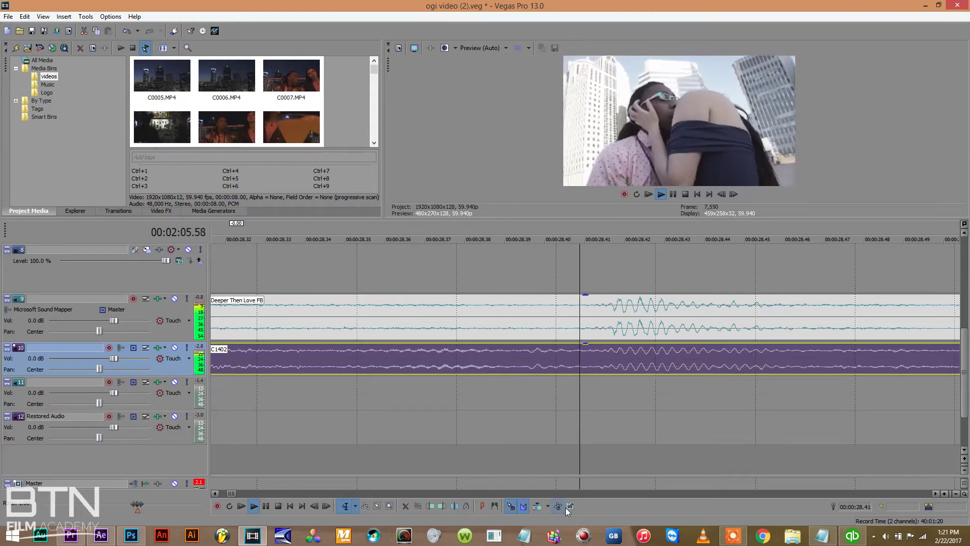
left_click(597, 359)
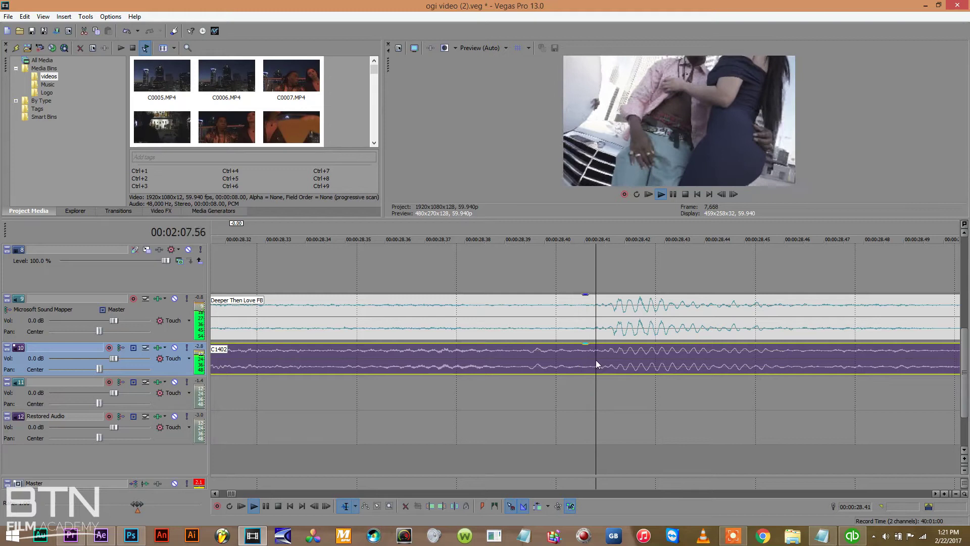
key("Delete")
key("ctrl+s")
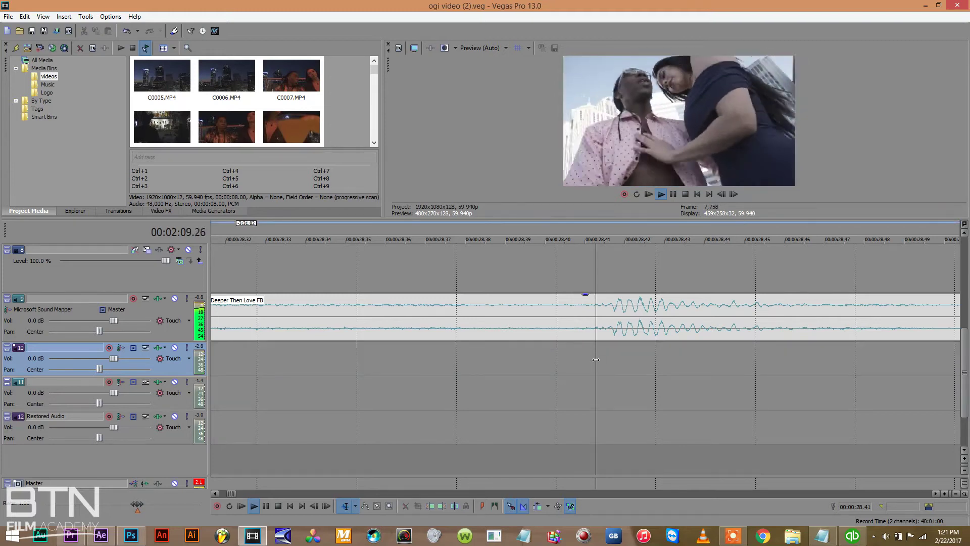
Look over the whole timeline for the remaining performance clips and preview the footage at about 00:17:51 and 00:19:01.
left_click(956, 494)
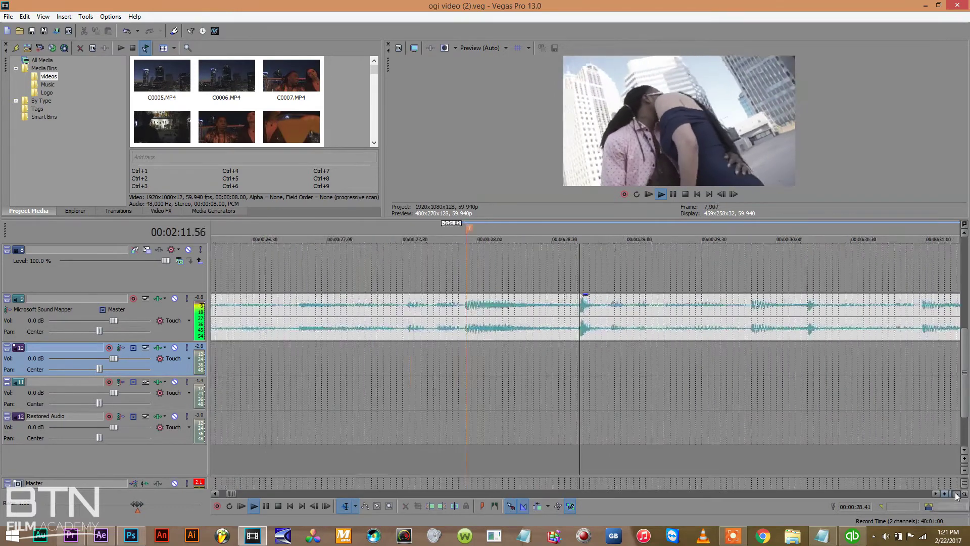
left_click(955, 493)
left_click(955, 494)
left_click(955, 493)
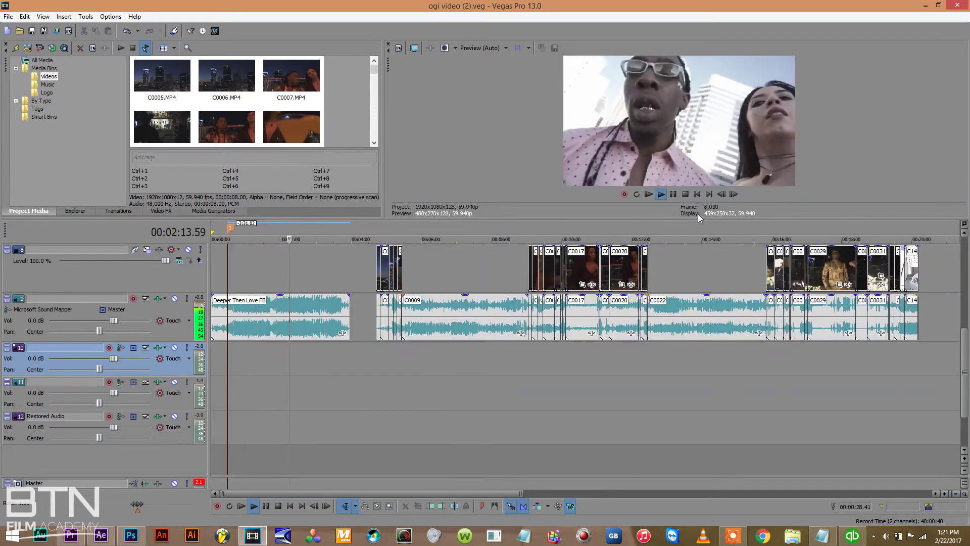
left_click(967, 313)
left_click(967, 312)
scroll(966, 313, "down", 1)
left_click(821, 367)
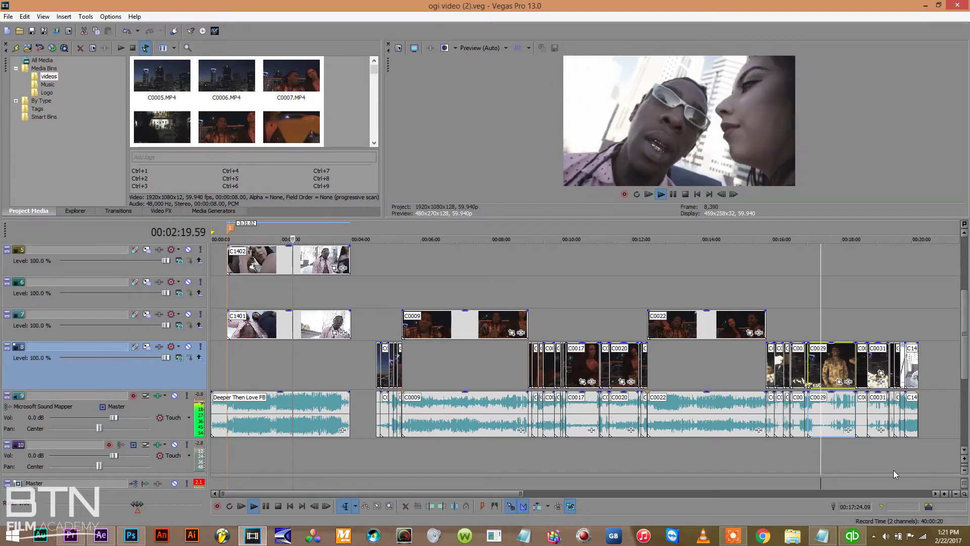
left_click_drag(519, 494, 871, 468)
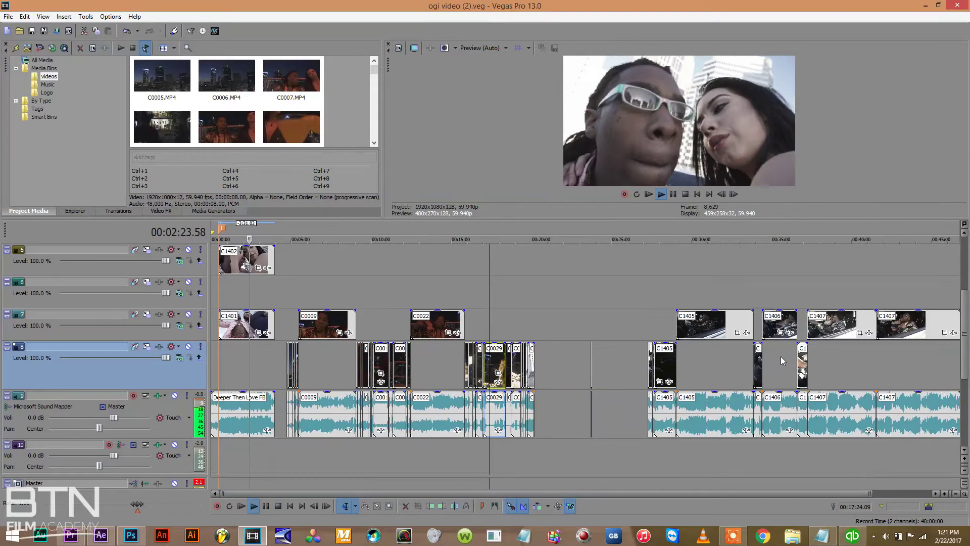
left_click(728, 362)
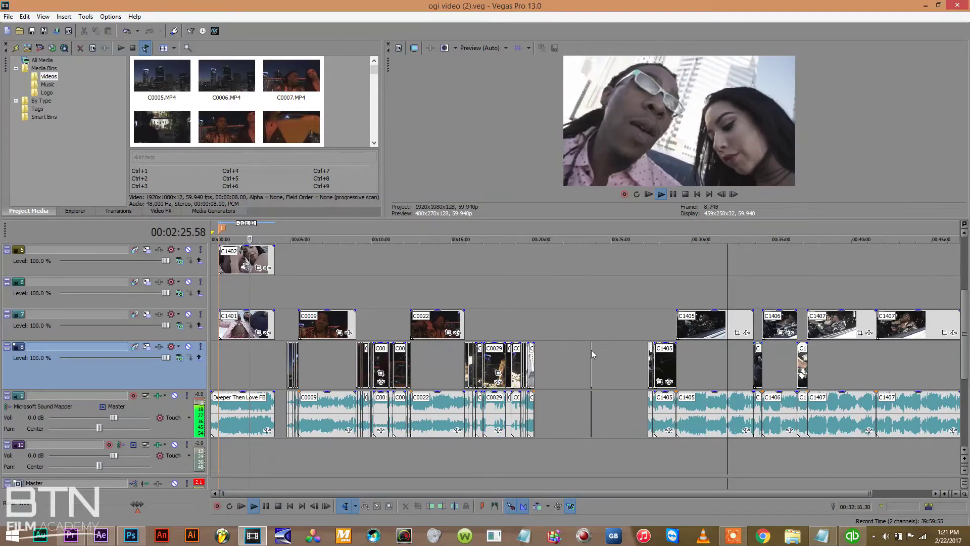
left_click(496, 330)
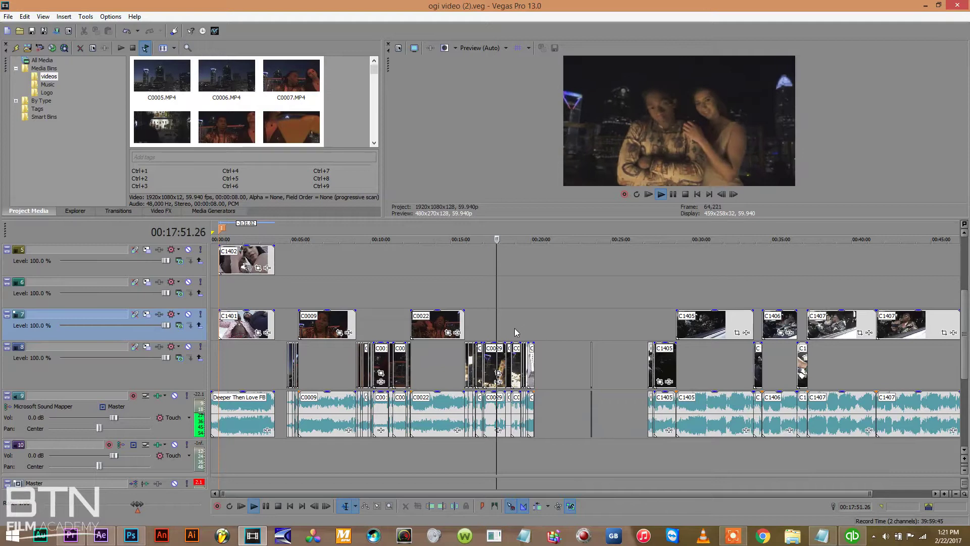
left_click(514, 329)
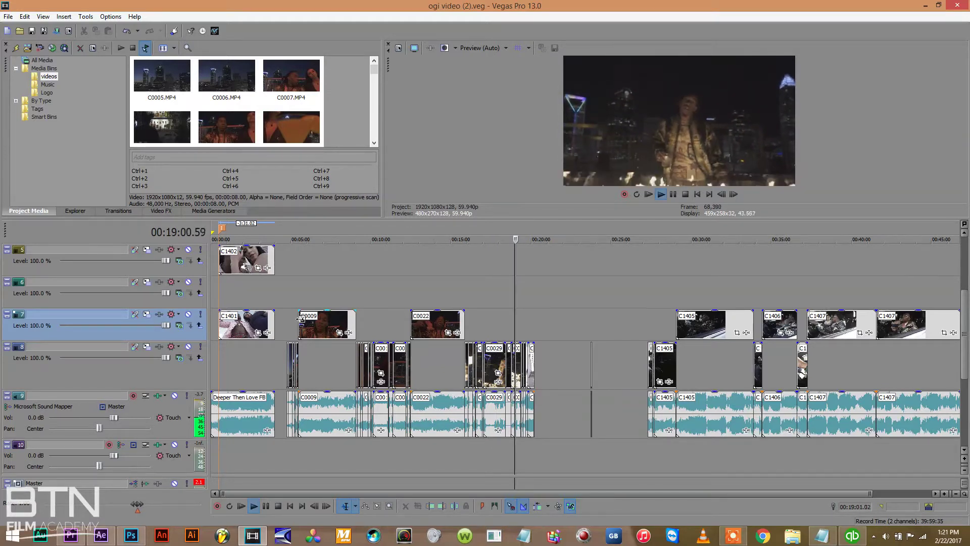
Move the C1401 video up to the empty track directly beneath C1402, keeping its start time.
left_click(219, 322)
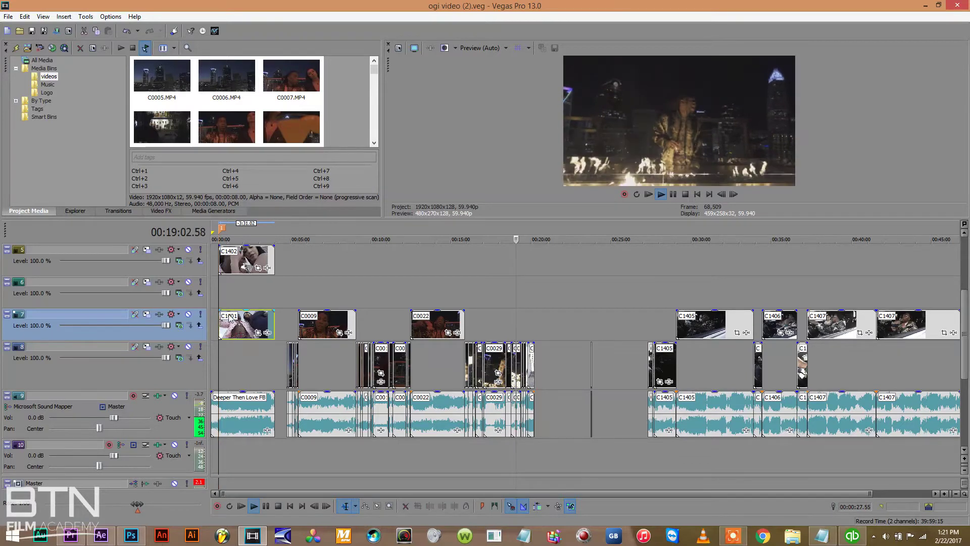
left_click_drag(230, 302, 232, 297)
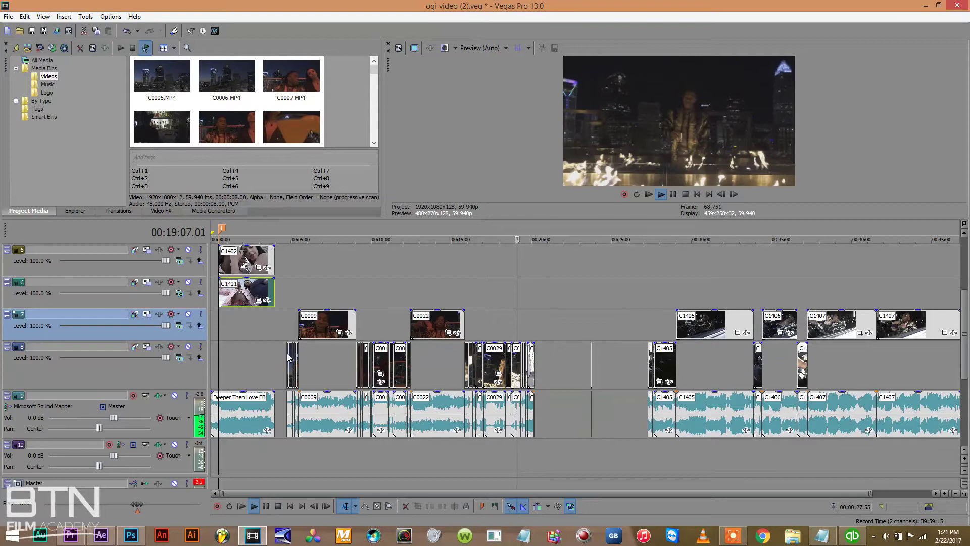
Start clip C0009 at the song marker on the video track below C1401, with its audio on the track beneath the song.
left_click(317, 332)
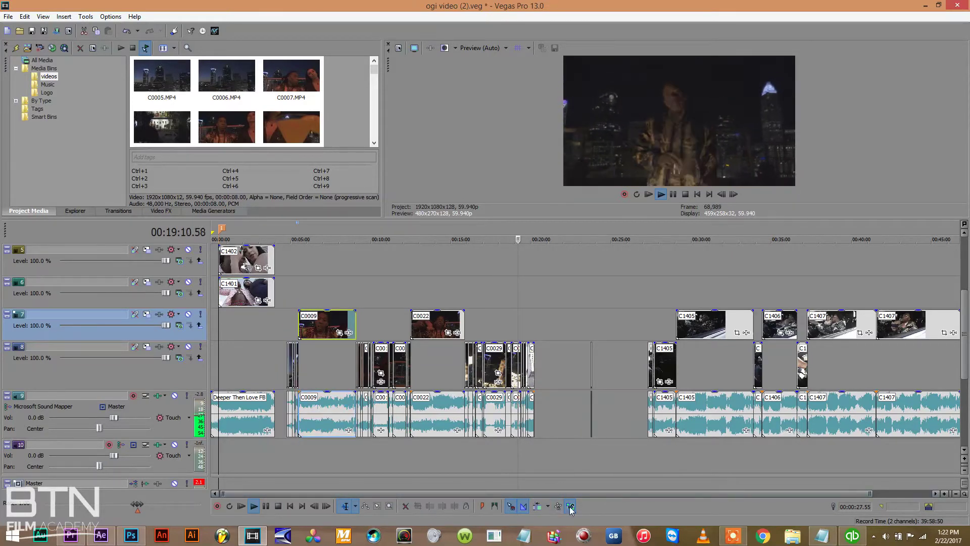
left_click_drag(313, 338, 245, 338)
left_click(246, 431)
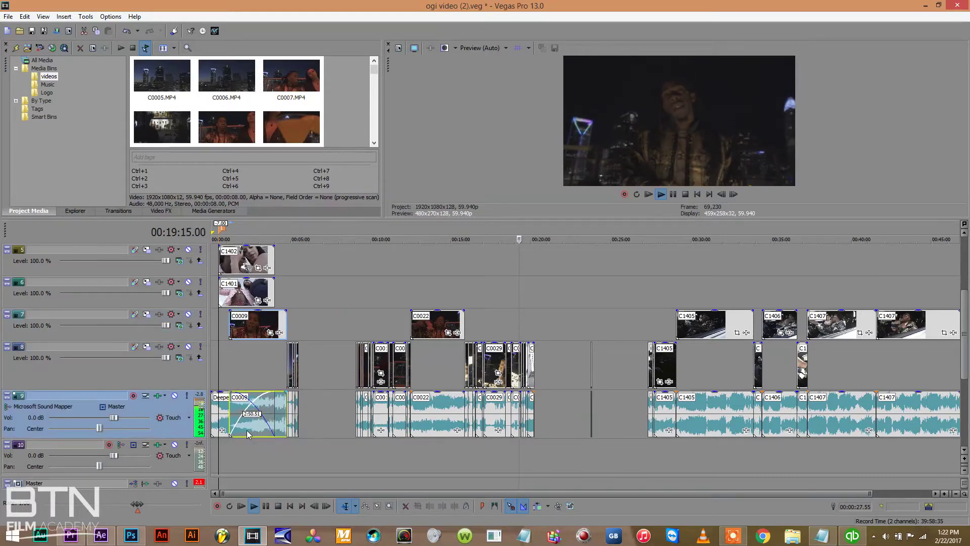
left_click_drag(245, 432, 244, 457)
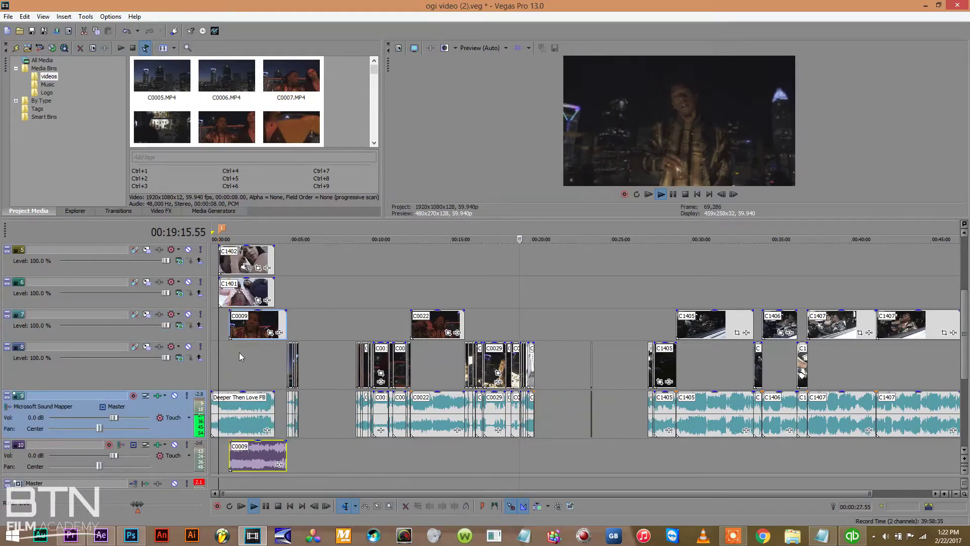
left_click_drag(241, 326, 207, 324)
Solo the C0009 video track, play the clip from the song marker, and adjust the system volume.
left_click(200, 314)
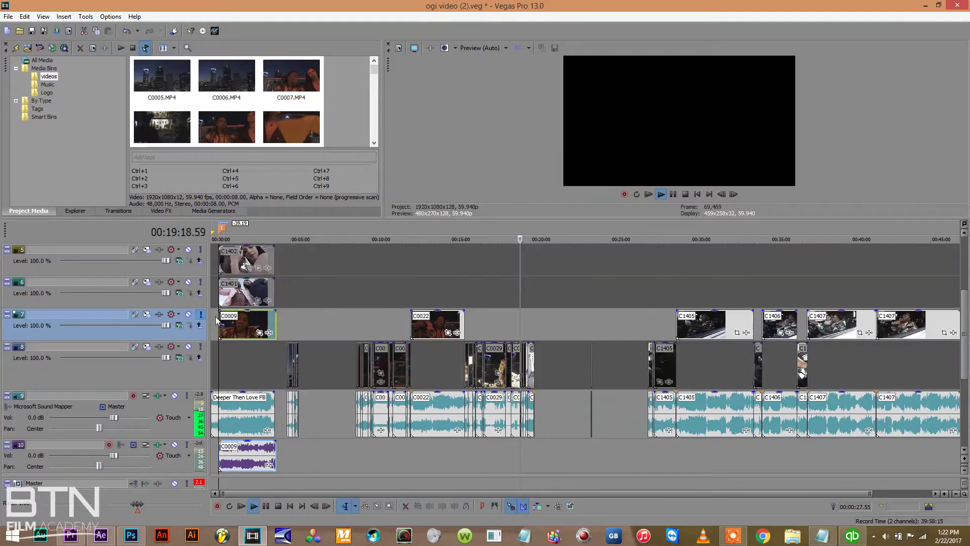
key("Home")
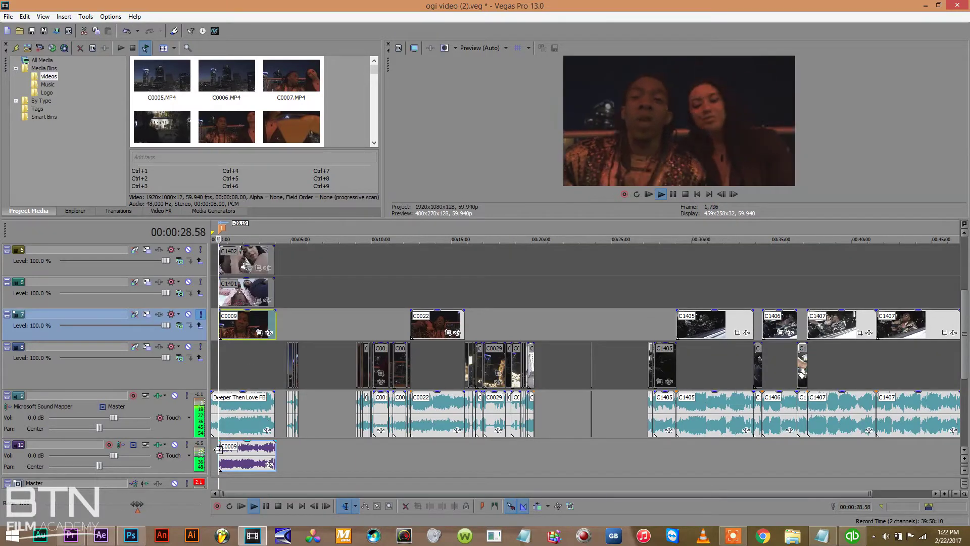
left_click(234, 451)
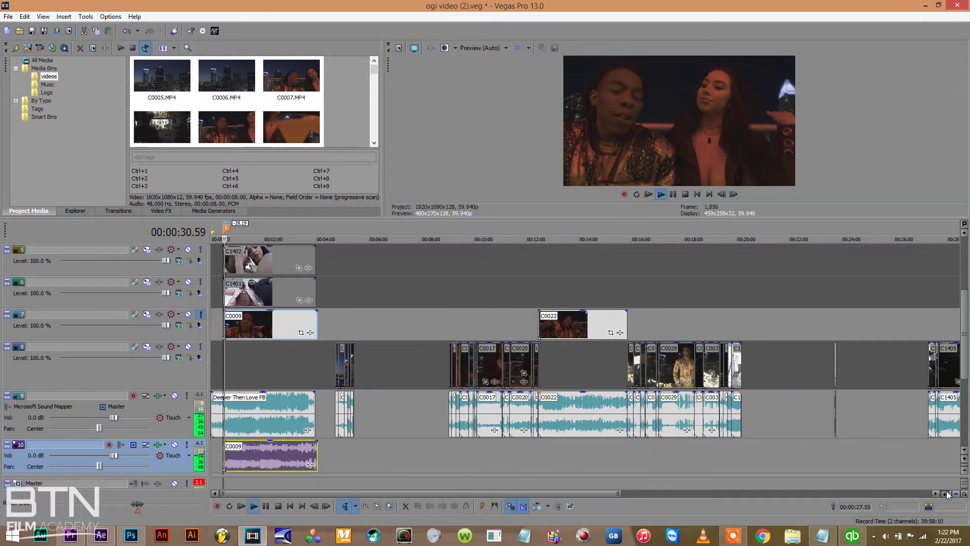
left_click(948, 494)
left_click(948, 494)
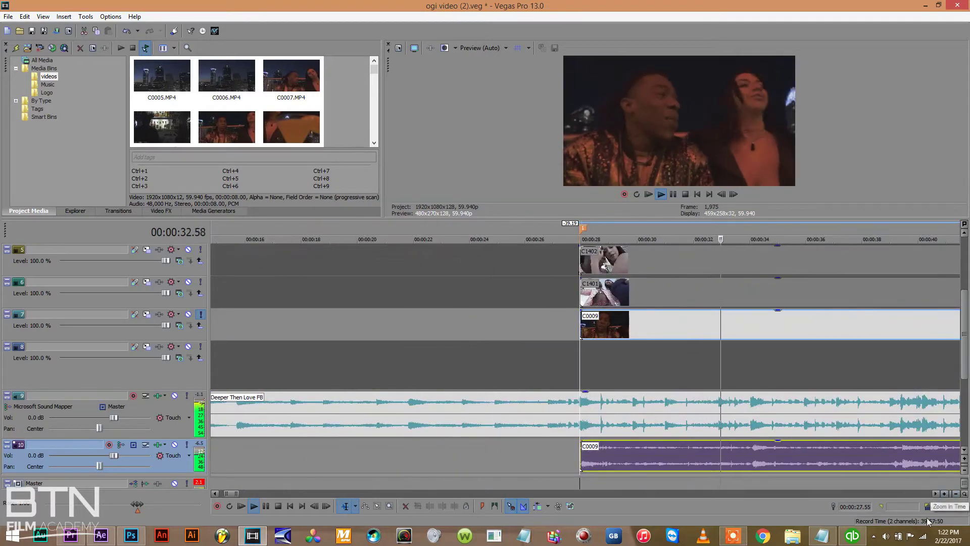
left_click(887, 536)
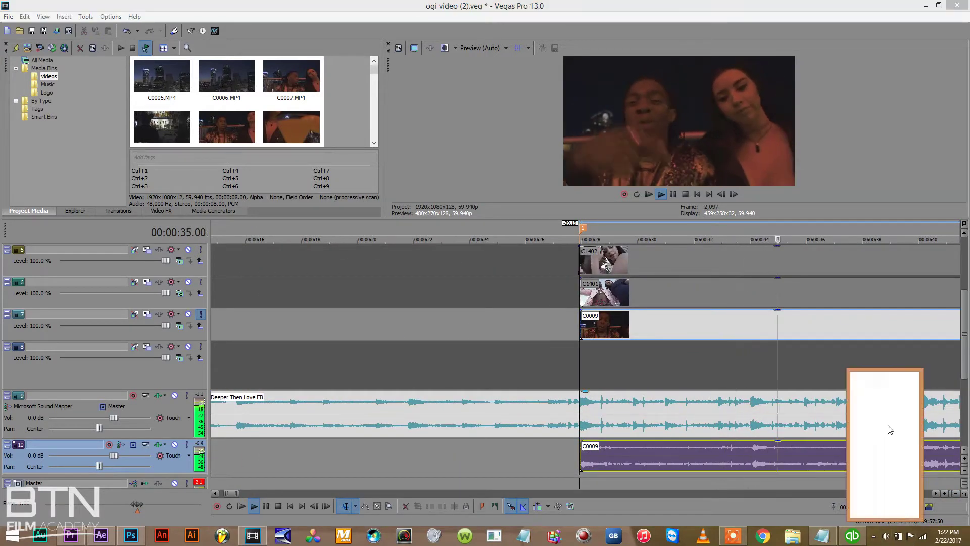
left_click_drag(903, 435, 902, 417)
Shift clip C0009 and its audio about four frames earlier so its waveform peaks line up with the song's.
left_click(553, 446)
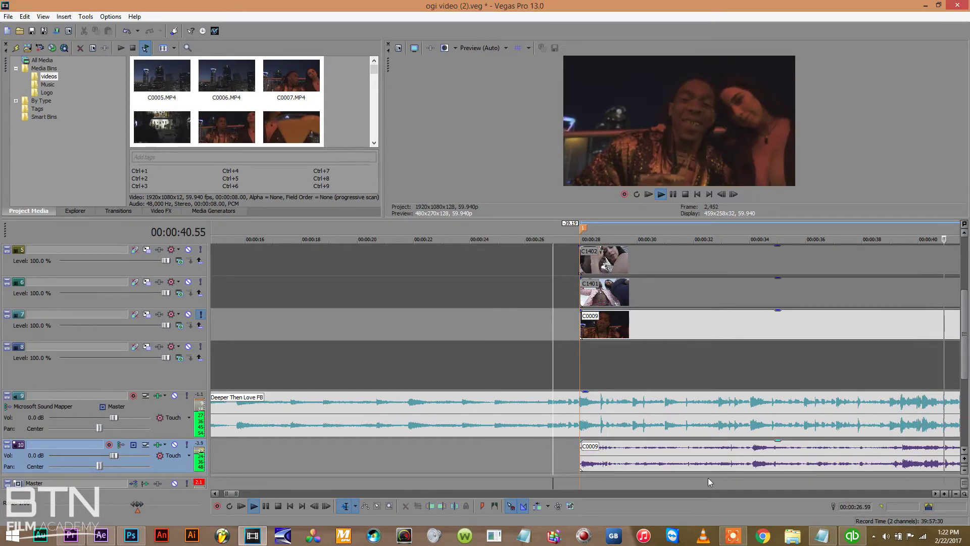
left_click(581, 459)
left_click(944, 494)
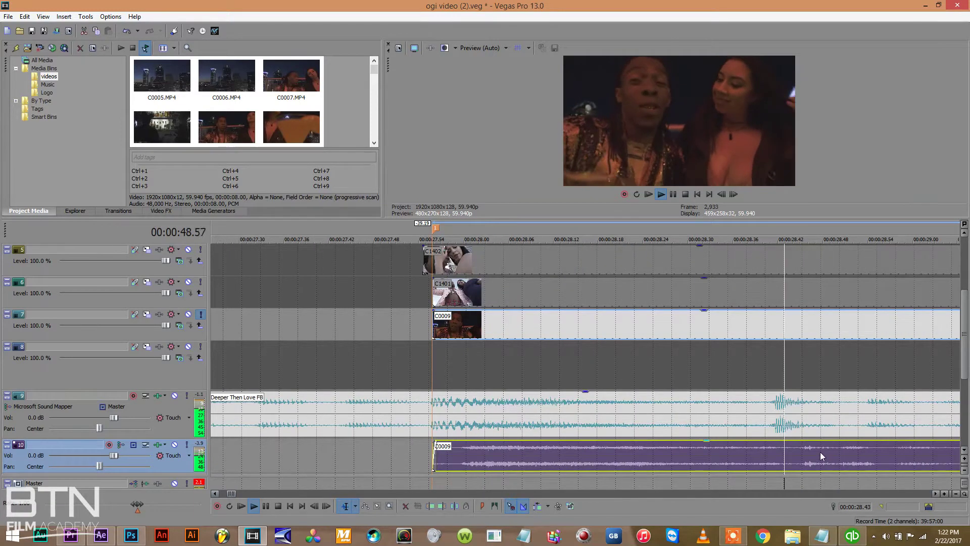
left_click_drag(823, 459, 798, 459)
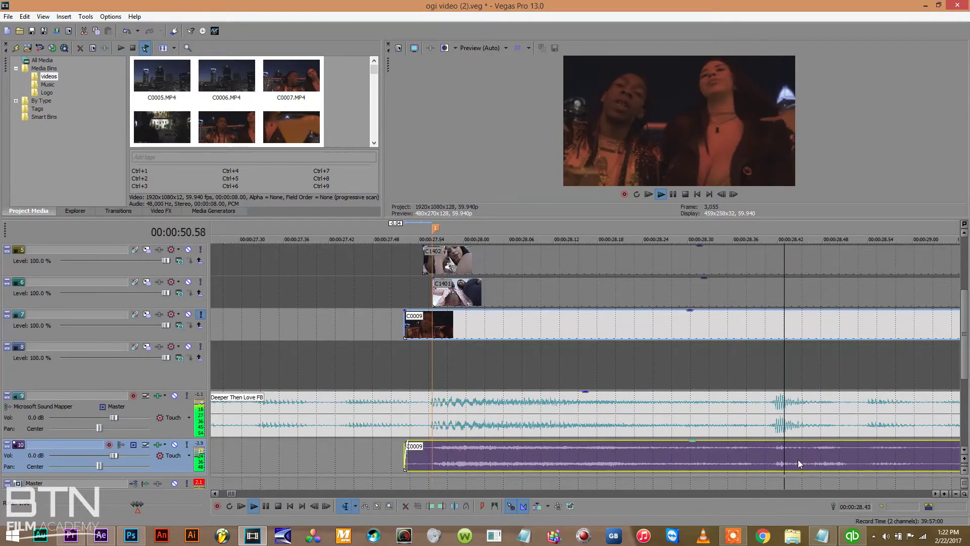
Ignore event grouping and delete the audio of clip C0009 while keeping its video.
left_click(956, 495)
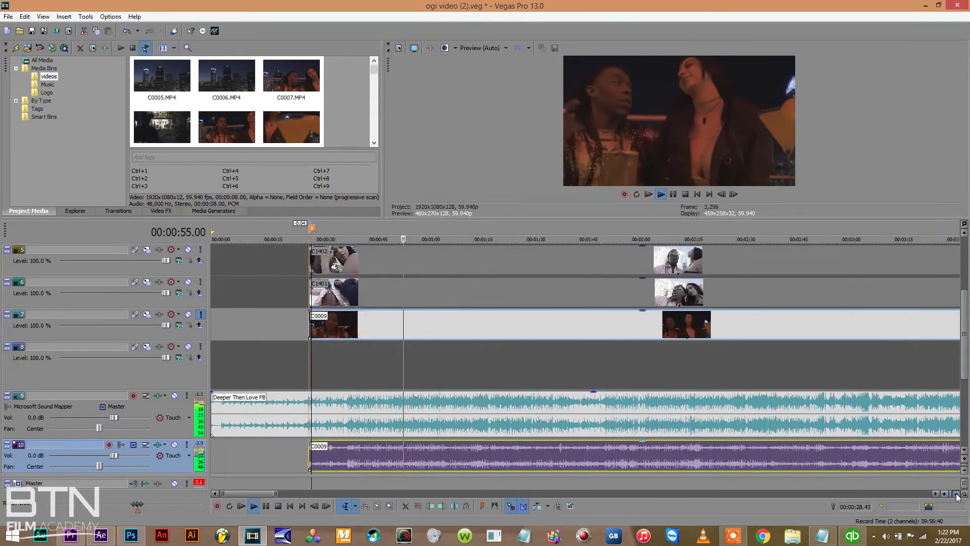
left_click(957, 495)
left_click(571, 504)
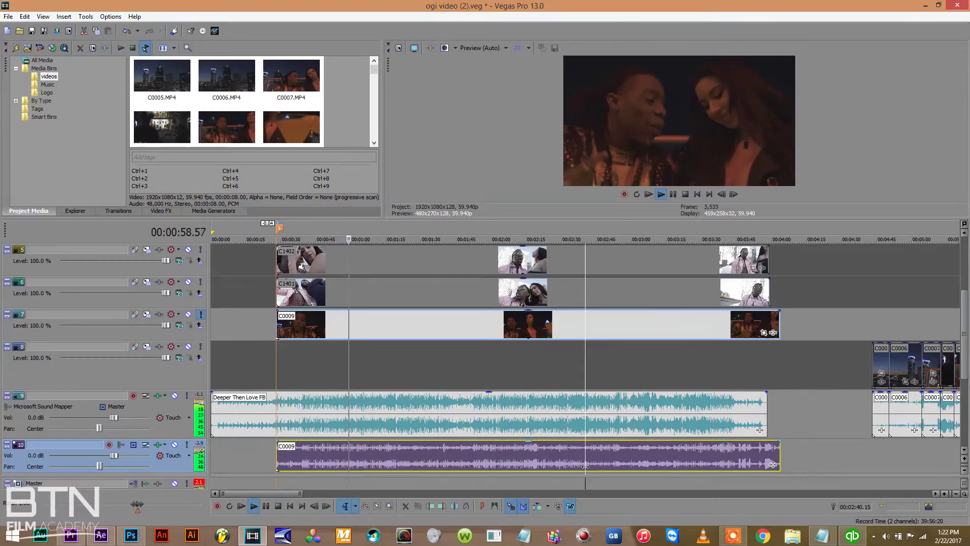
key("Delete")
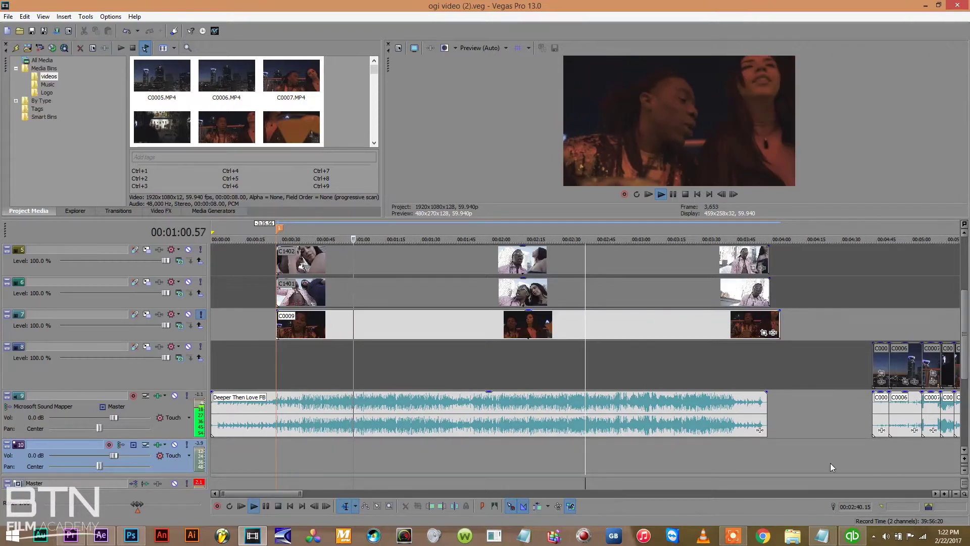
Move the audio of clip C0022 off the song track onto the empty audio track directly beneath it.
left_click(956, 494)
left_click(956, 494)
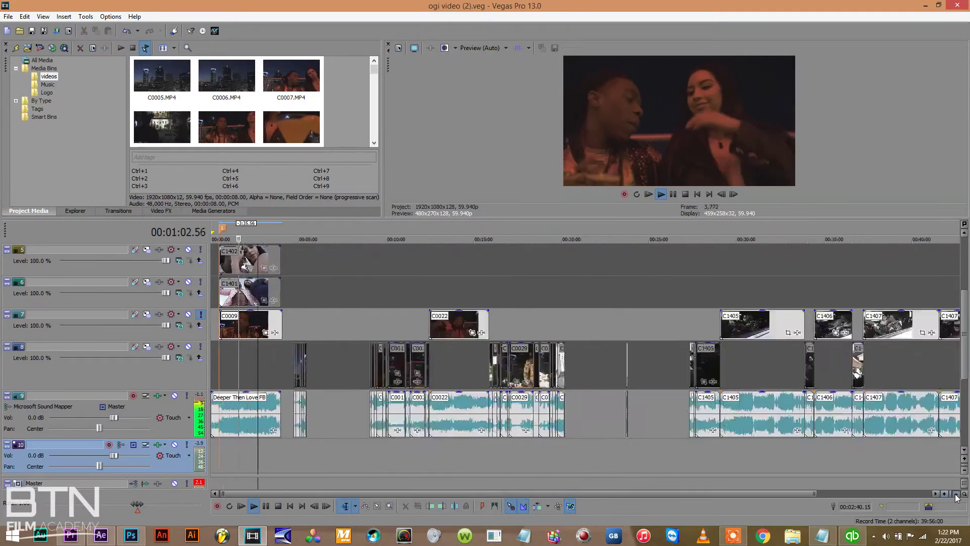
left_click(956, 494)
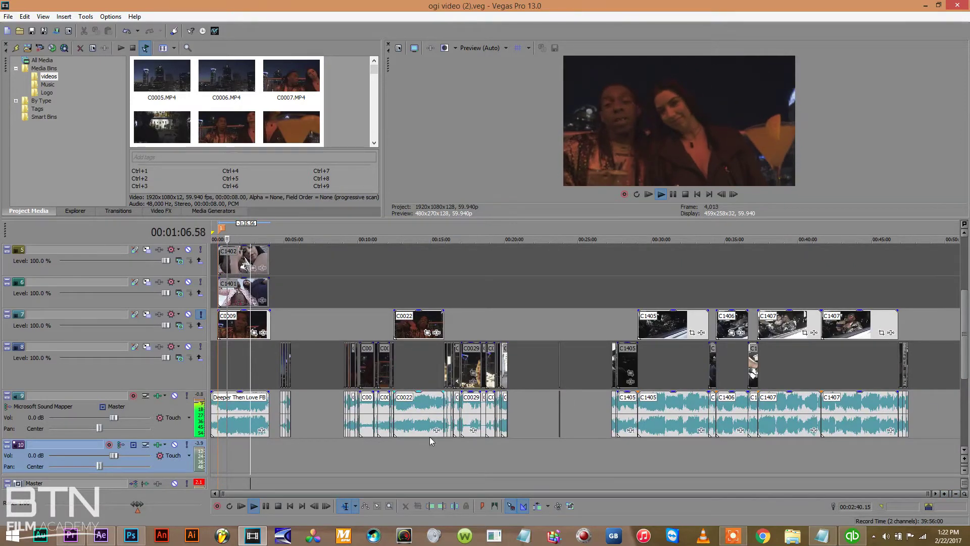
mouse_move(429, 436)
left_mouse_down()
mouse_move(405, 445)
mouse_move(425, 450)
left_mouse_up()
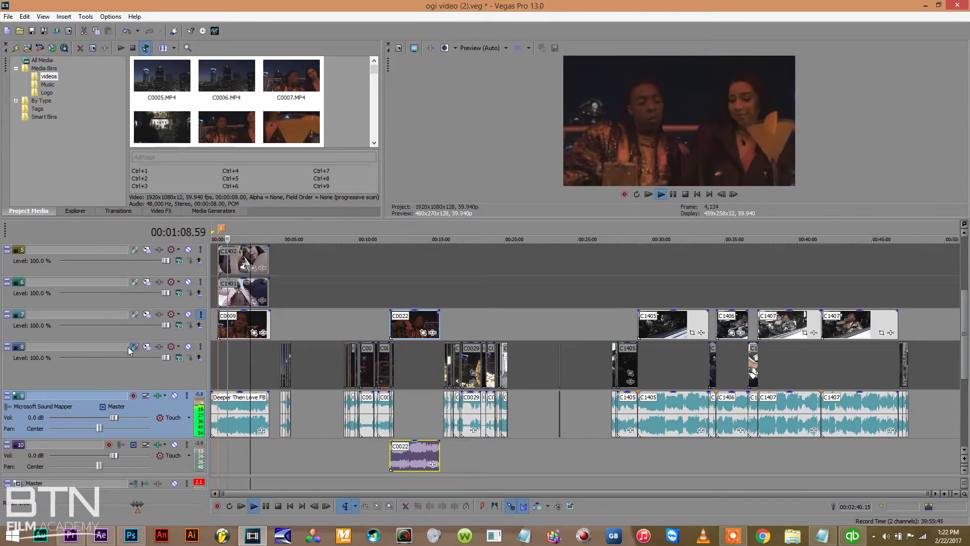
Insert a video track above the C0009 track and place clip C0022 on it, starting at the song marker.
right_click(99, 332)
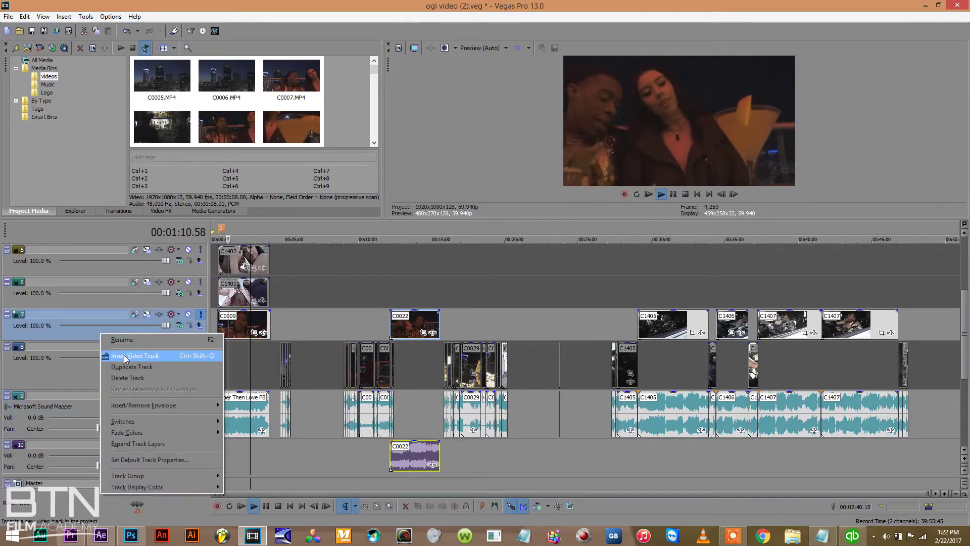
left_click(395, 319)
right_click(104, 334)
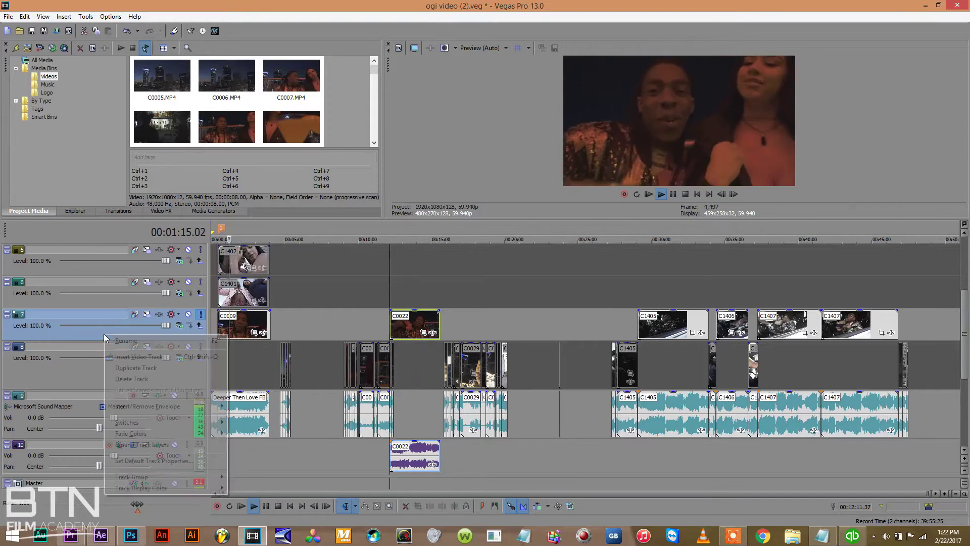
left_click(132, 358)
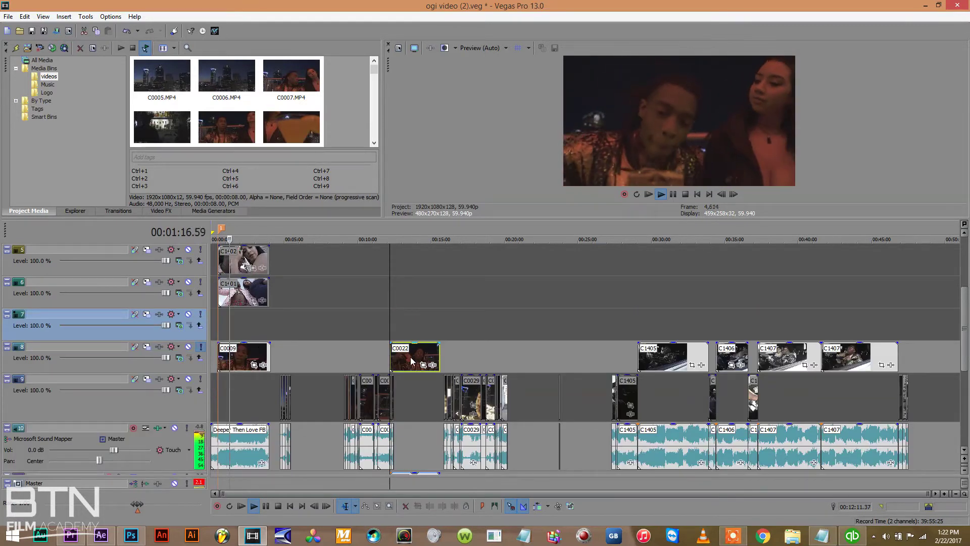
left_click_drag(392, 349, 219, 323)
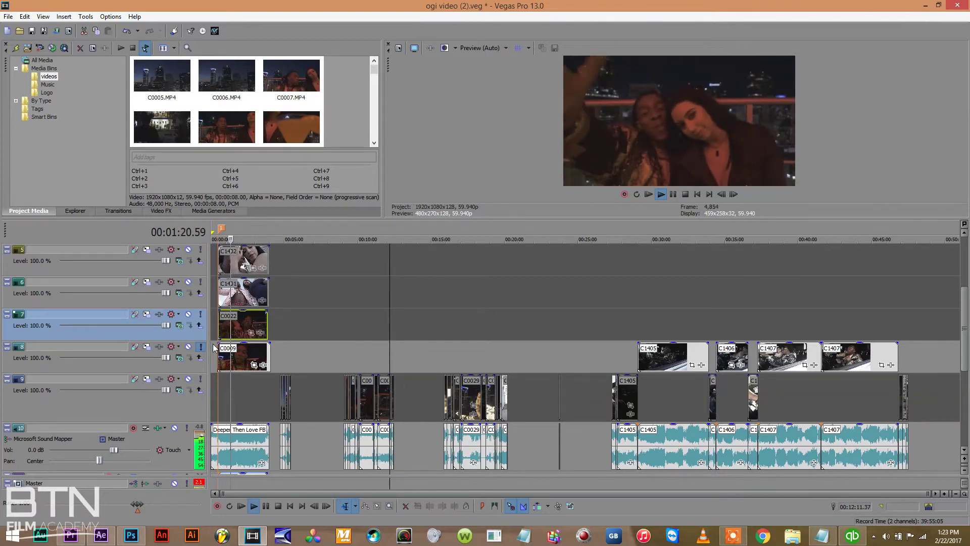
Solo the C0022 video track instead of the C0009 track and compare the C0022 audio with the song at the marker.
left_click(199, 316)
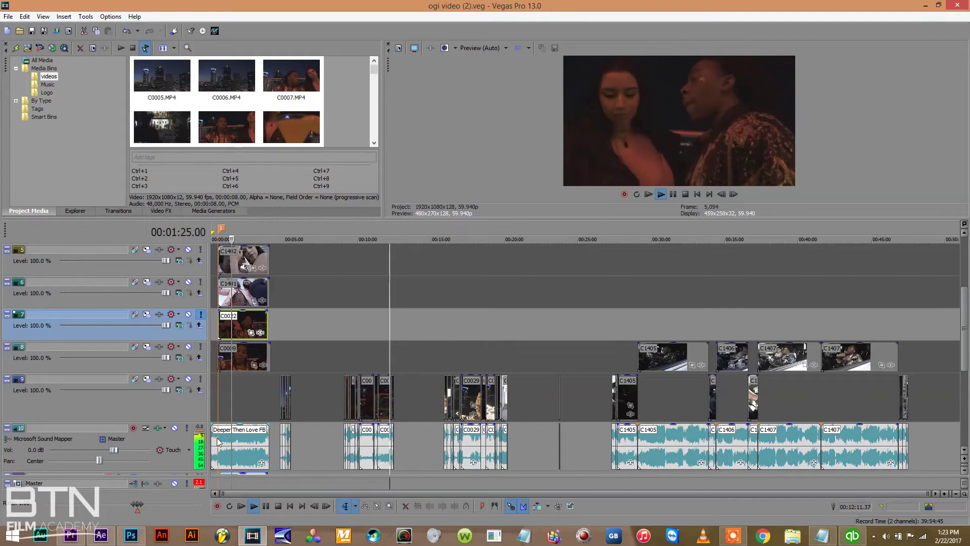
left_click(230, 438)
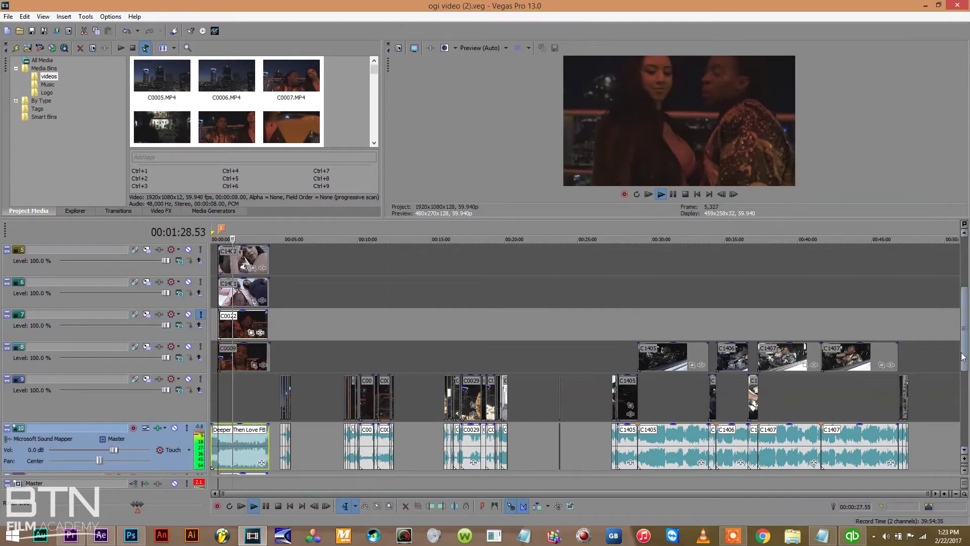
scroll(962, 356, "down", 3)
left_click(944, 494)
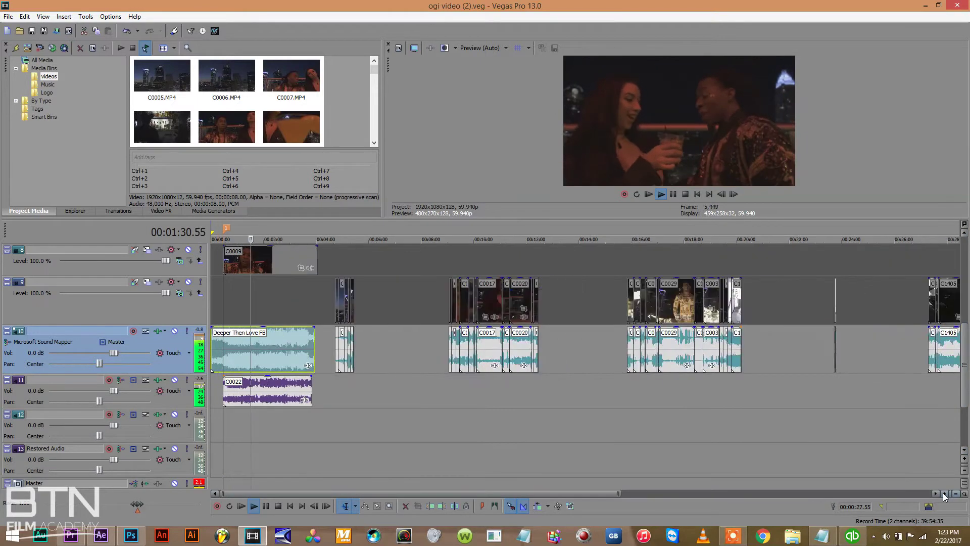
left_click(944, 493)
left_click(944, 494)
left_click(944, 494)
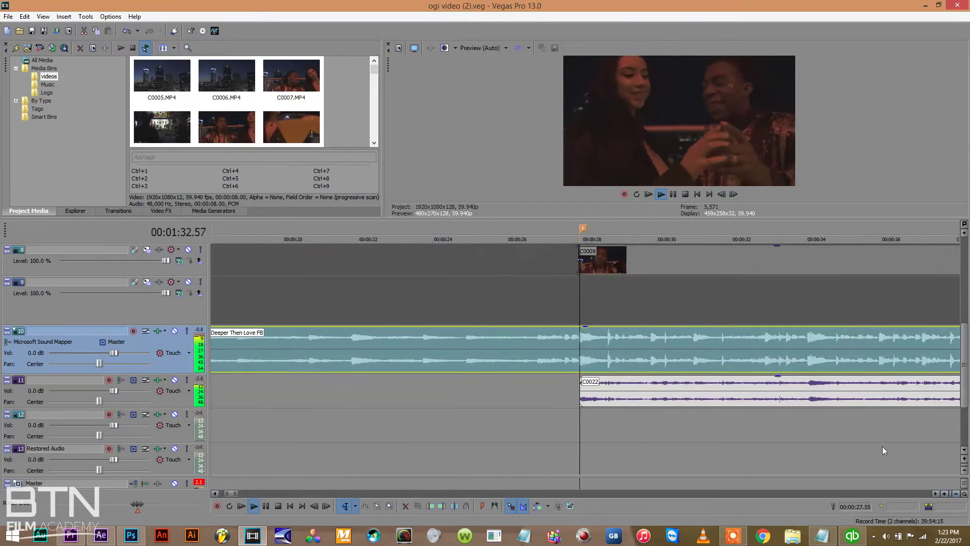
Nudge clip C0022 slightly earlier so its waveform matches the song at the beat near 00:00:34.
left_click(810, 389)
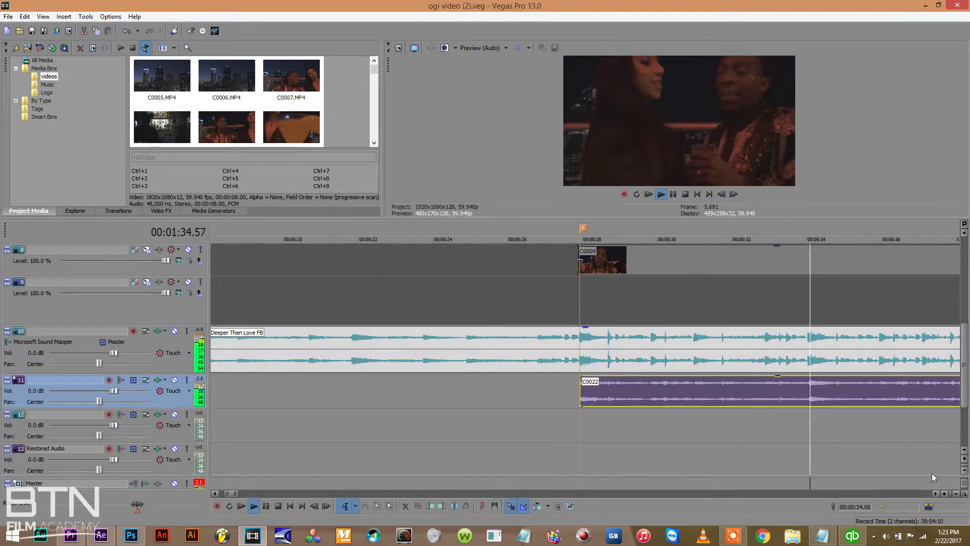
left_click(946, 493)
left_click(946, 493)
left_click(946, 494)
left_click(946, 493)
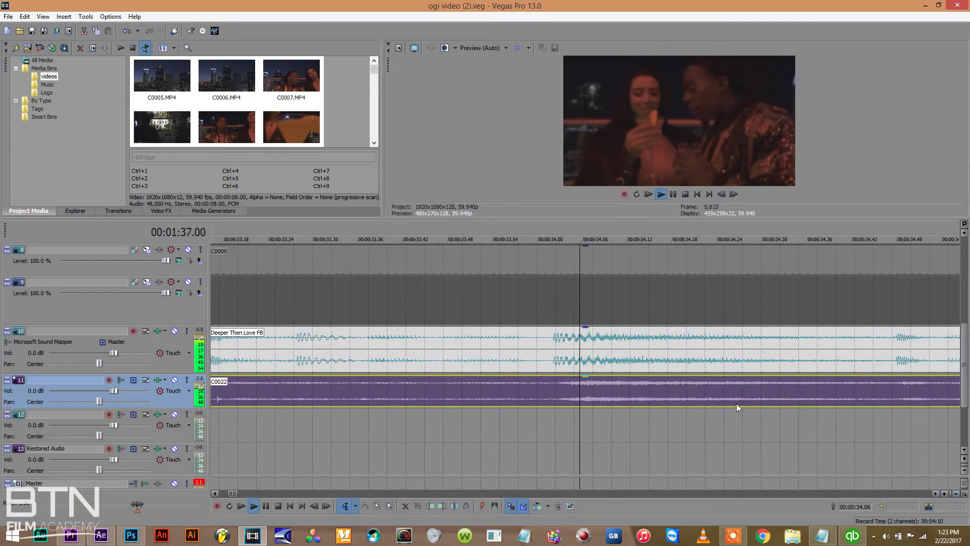
left_click_drag(684, 394, 675, 392)
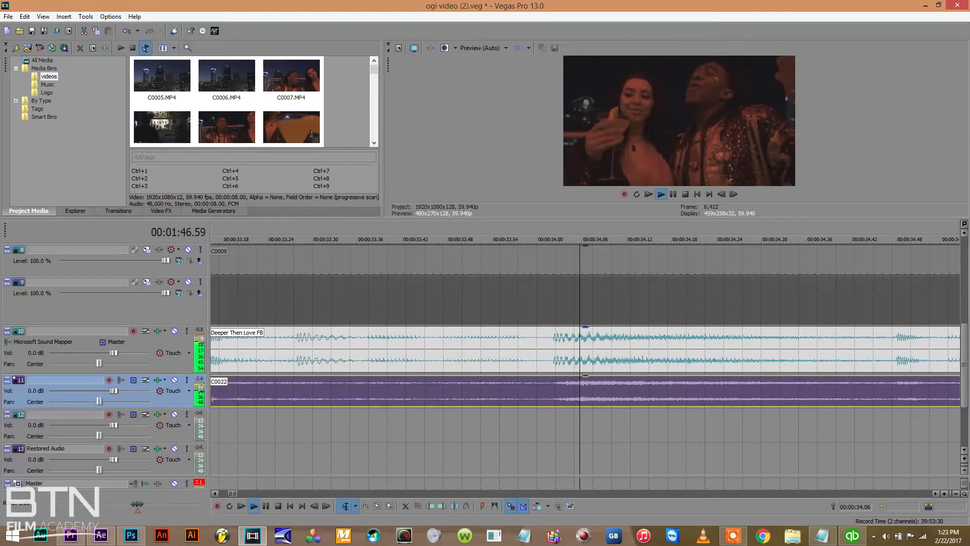
Ignore event grouping and delete the audio of clip C0022 while keeping its video.
left_click(955, 494)
left_click(955, 495)
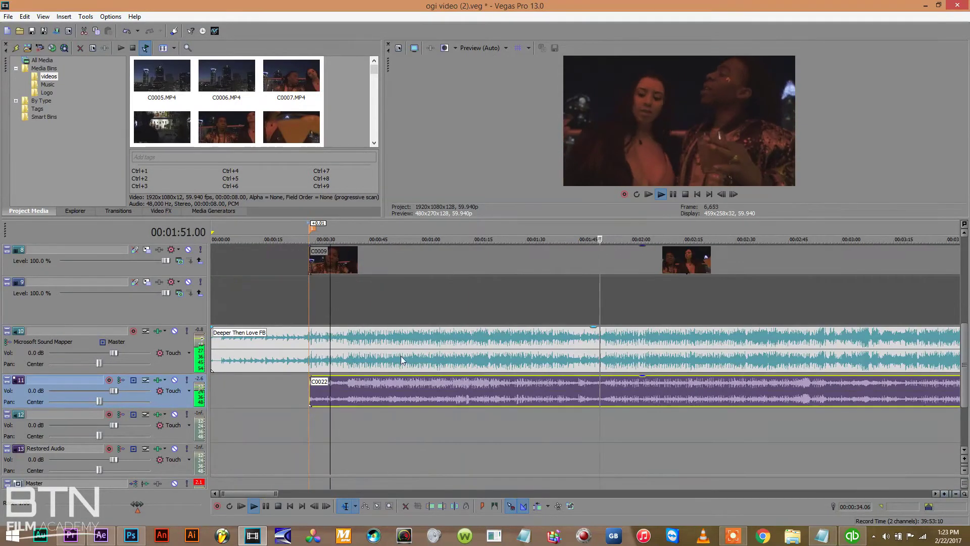
left_click(571, 507)
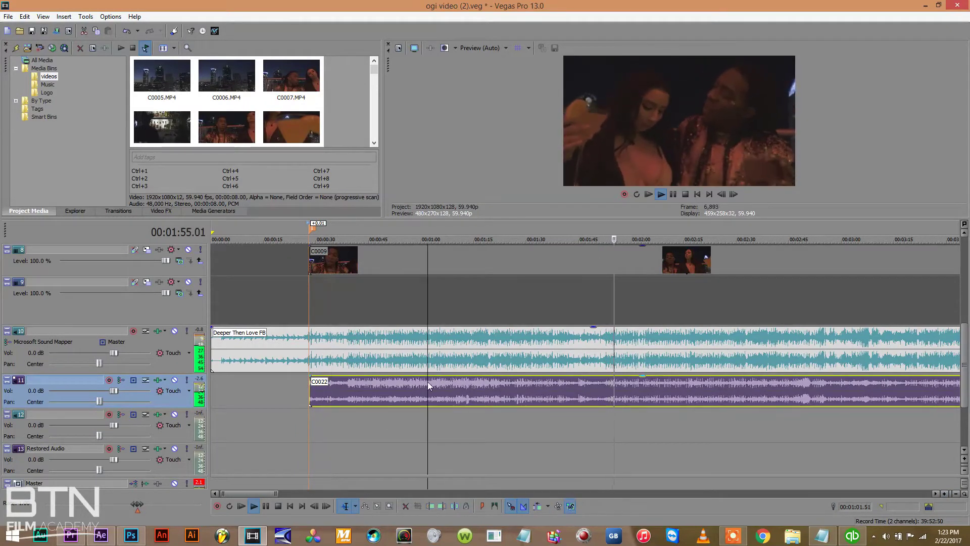
key("Delete")
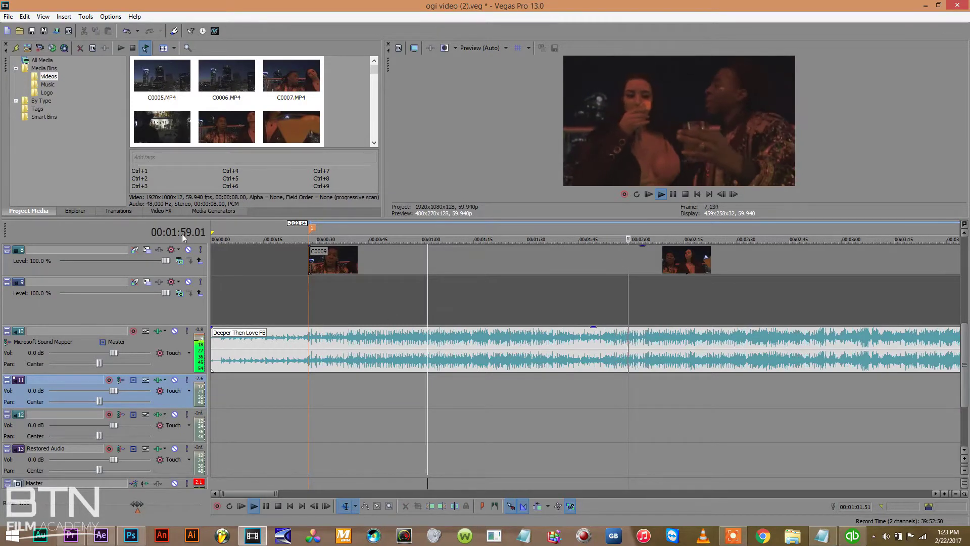
Turn off solo on the C0022 video track.
left_click(956, 493)
left_click(956, 494)
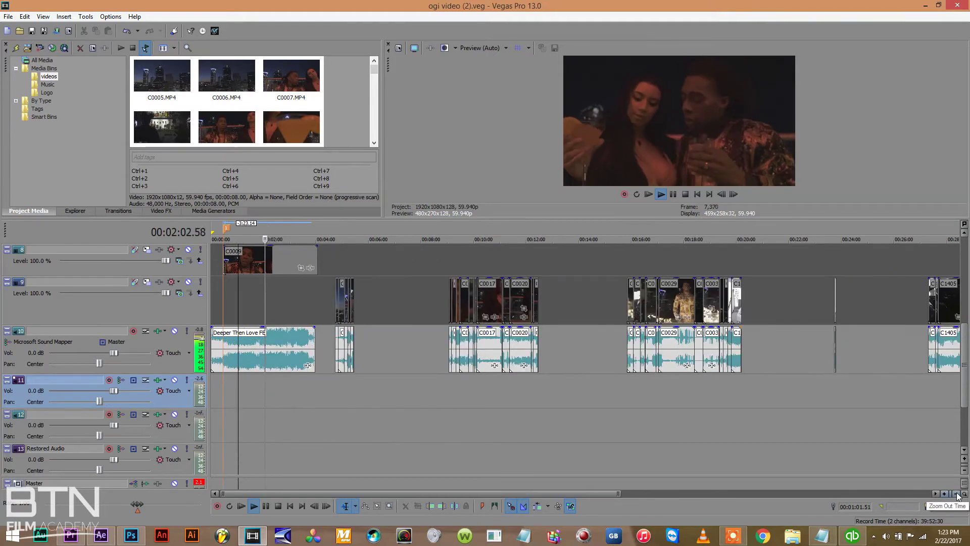
left_click_drag(968, 392, 964, 351)
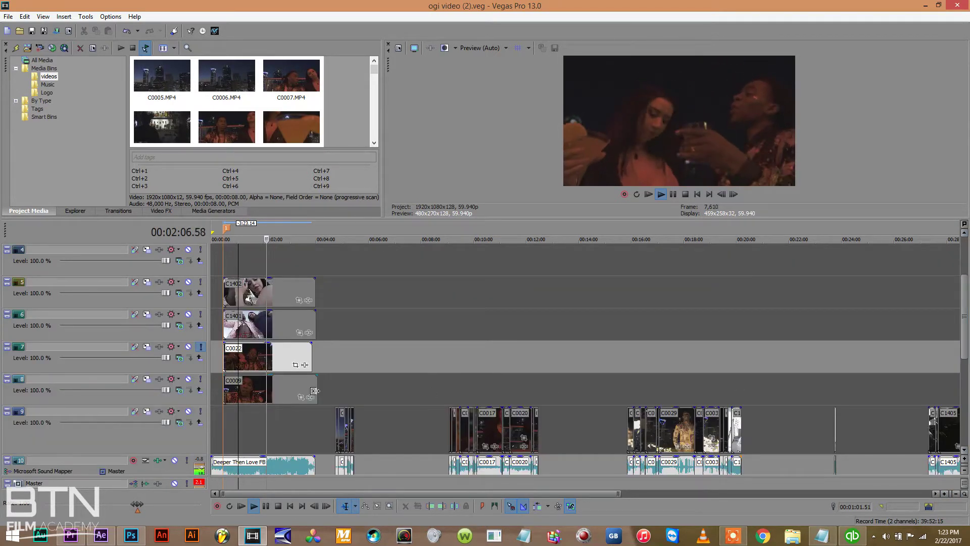
left_click(201, 347)
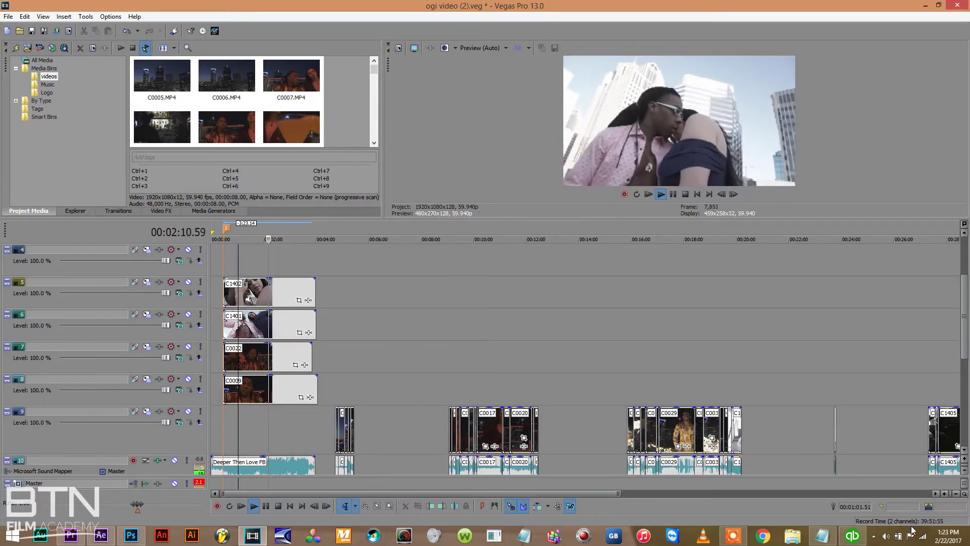
Move the C1405, C1406 and both C1407 performance clips together to the empty video track above C1402, starting shortly after the song.
left_click(956, 494)
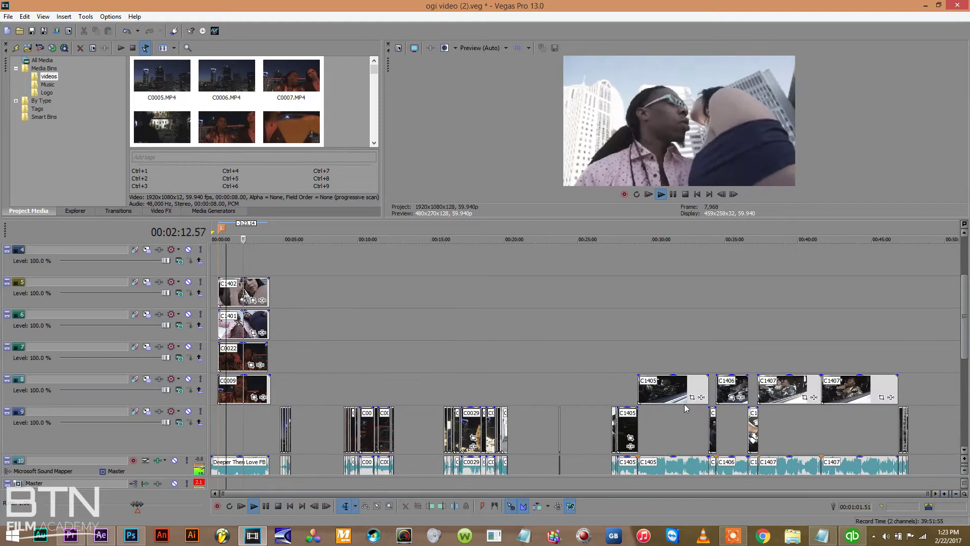
left_click(677, 391)
left_click(738, 386, "ctrl")
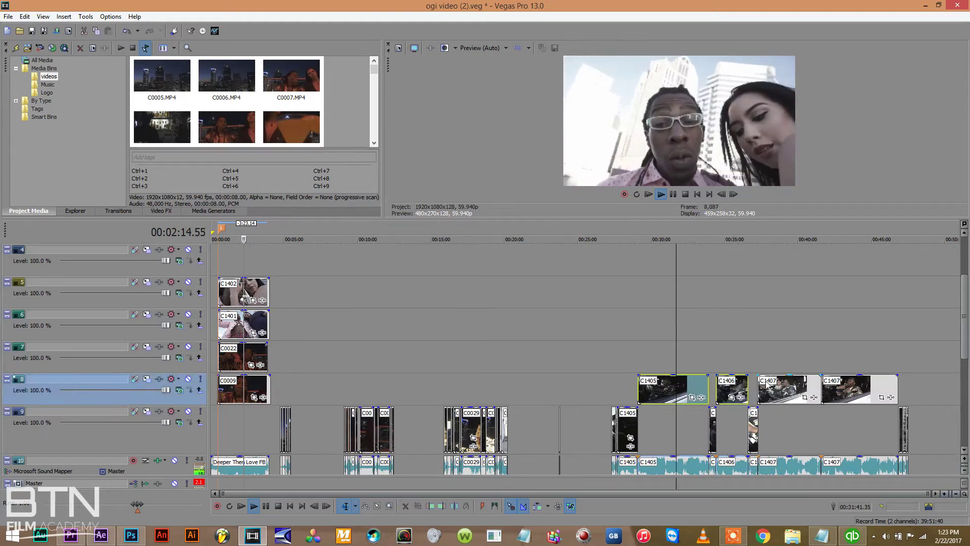
left_click(788, 387, "ctrl")
left_click(859, 388, "ctrl")
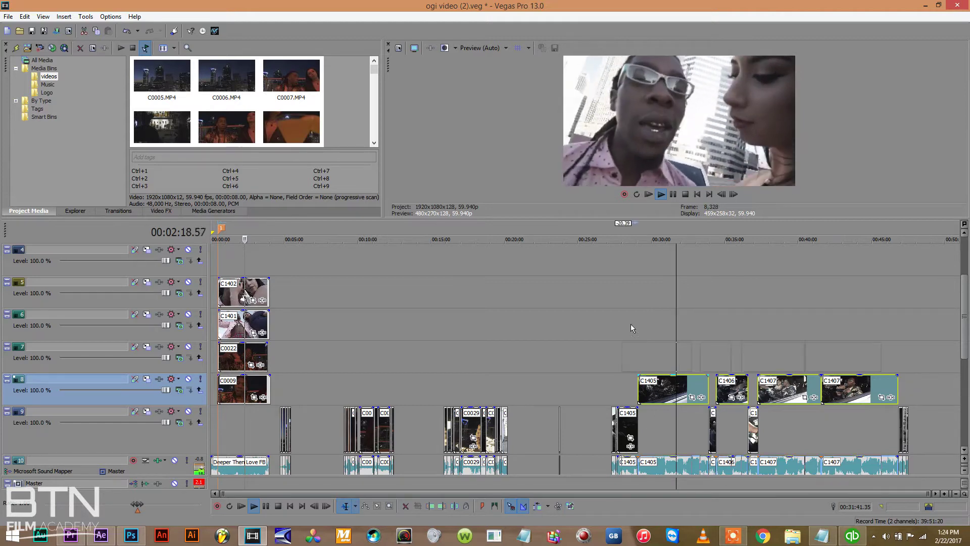
scroll(263, 235, "up", 1)
left_click_drag(262, 234, 299, 320)
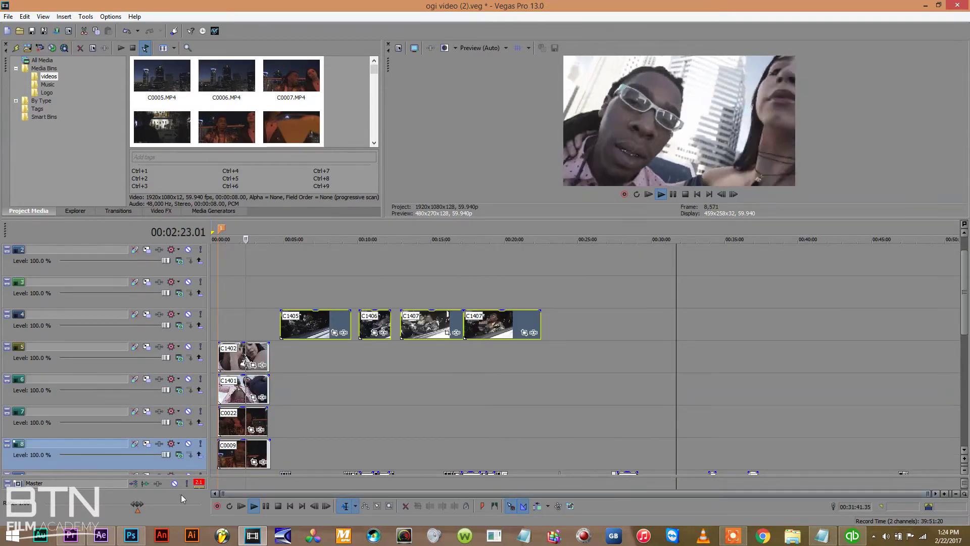
Start clip C1405 at the song marker and move its audio to the empty track beneath the song.
left_click(281, 318)
left_click_drag(300, 331, 235, 330)
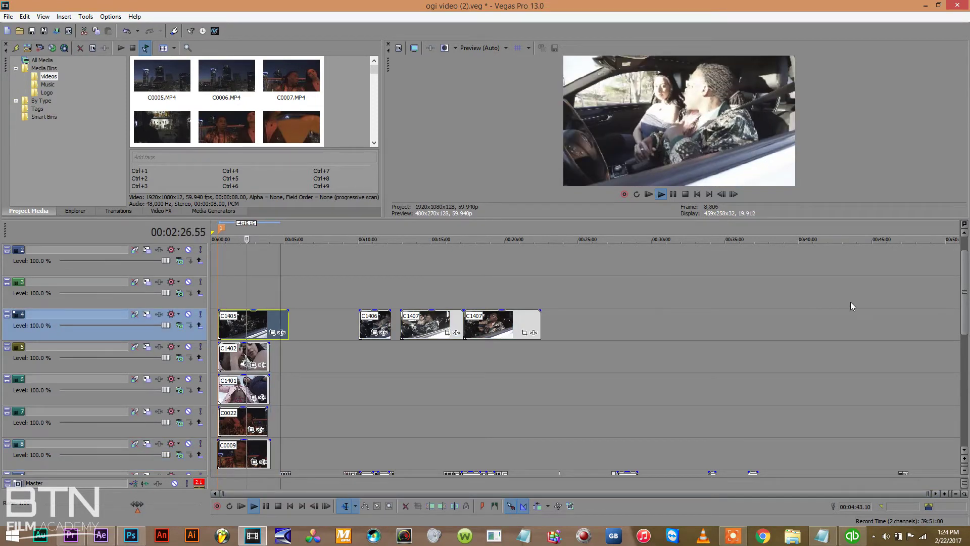
left_click_drag(965, 279, 966, 324)
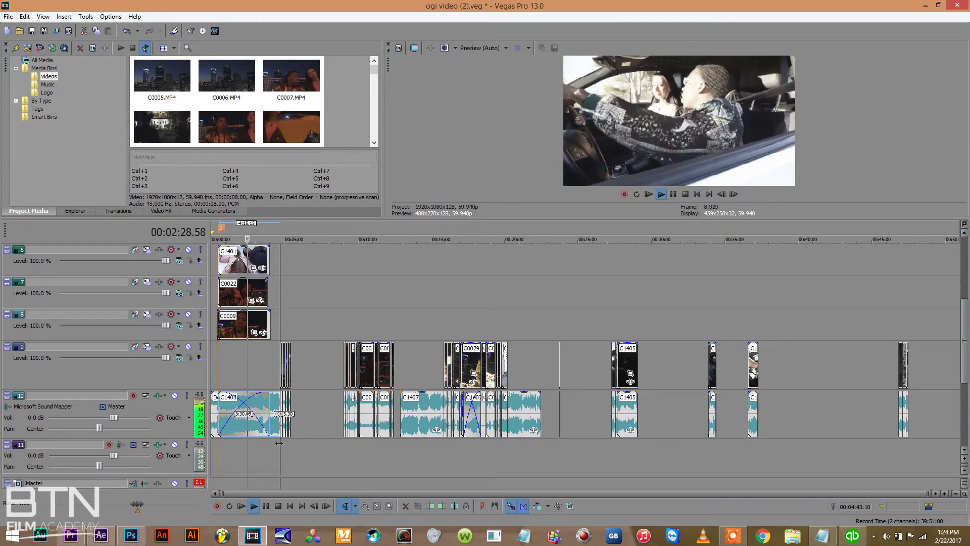
left_click_drag(233, 430, 200, 441)
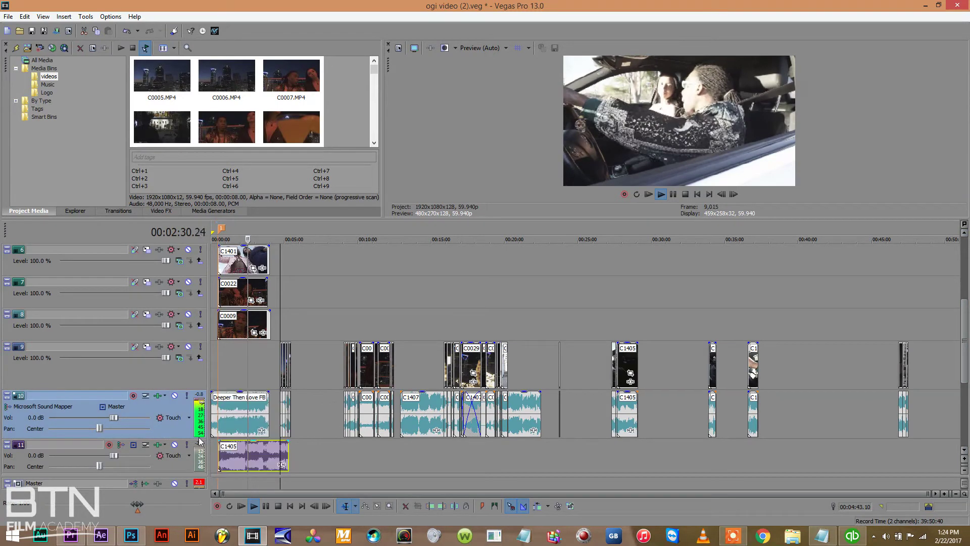
Move the song and C1405 audio tracks together directly beneath the C1405 video track, and place the cursor at the song marker.
left_click(62, 445, "ctrl")
left_click_drag(76, 409, 123, 258)
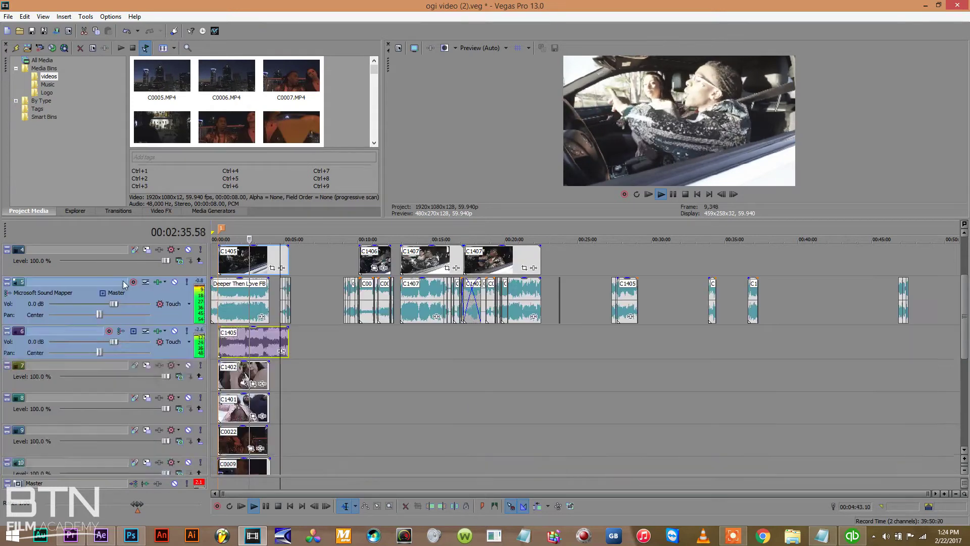
left_click(219, 254)
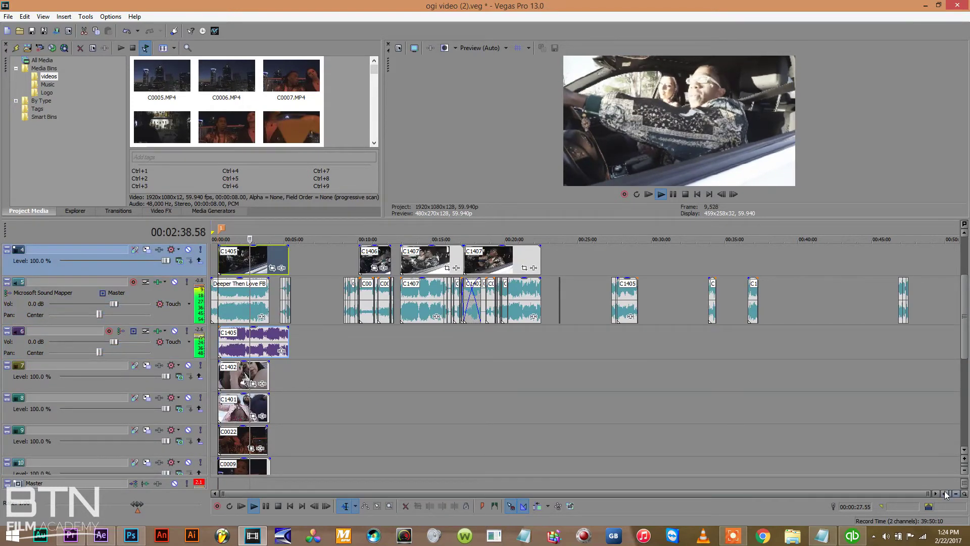
Turn on ignoring of event grouping and delete clip C1405's audio from the track beneath the song, keeping its video.
mouse_move(963, 352)
left_mouse_down()
mouse_move(960, 315)
mouse_move(962, 340)
left_mouse_up()
left_click_drag(943, 494, 945, 497)
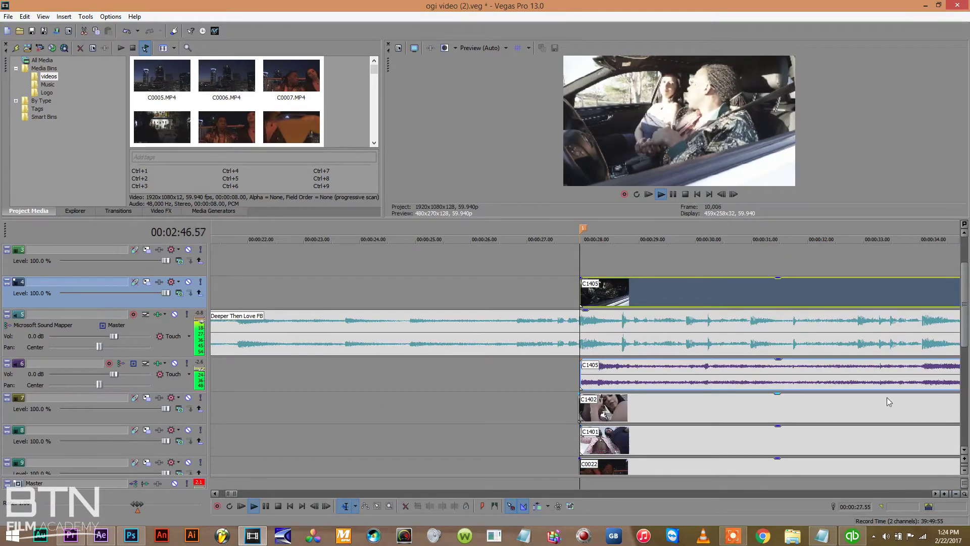
left_click(890, 382)
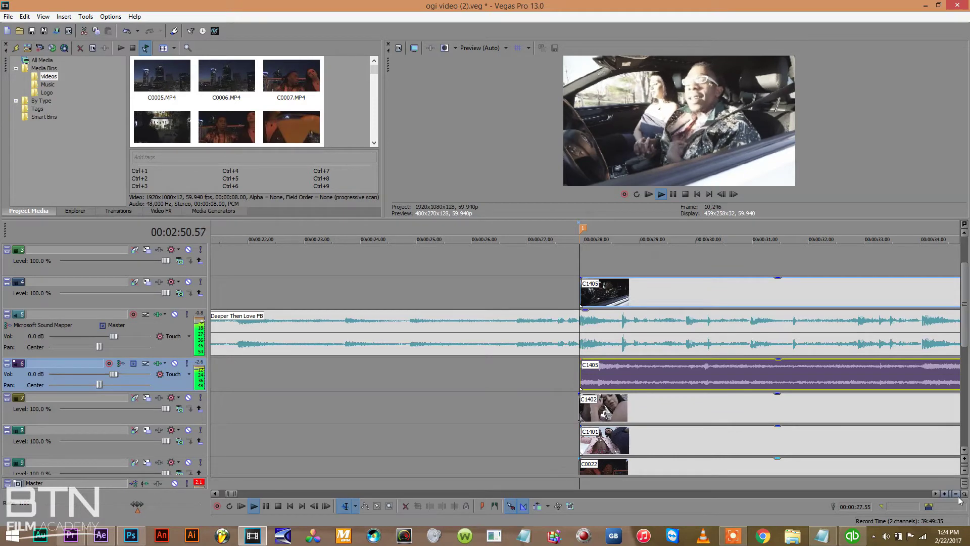
left_click_drag(959, 498, 959, 497)
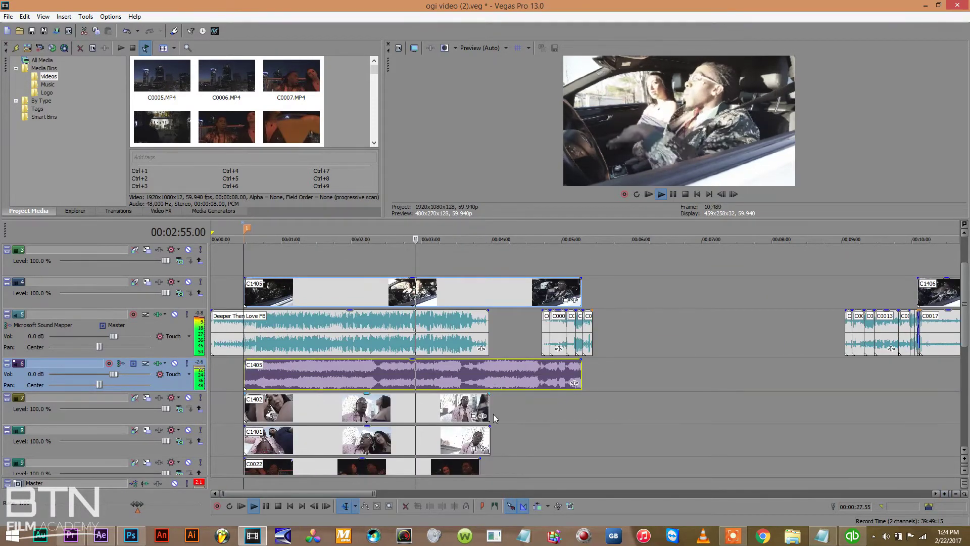
left_click(569, 507)
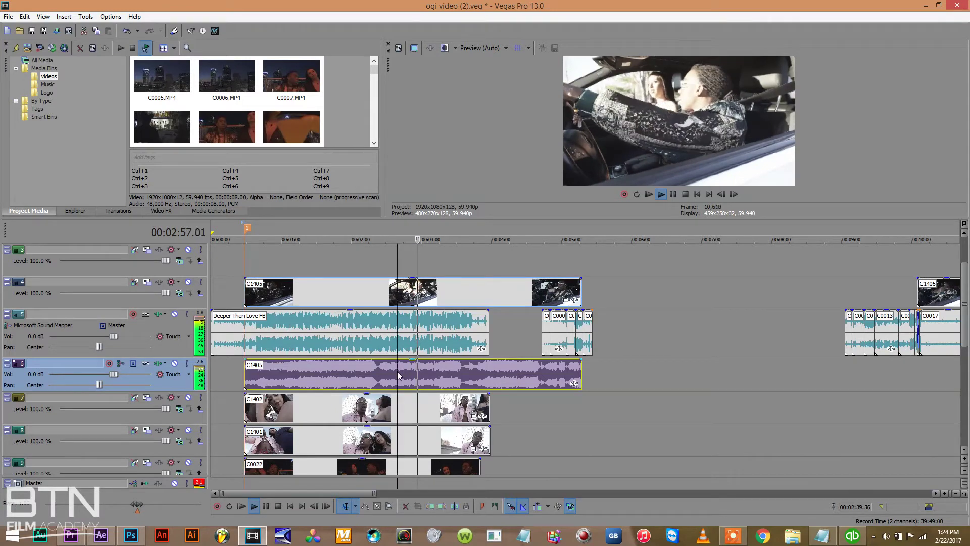
key("Delete")
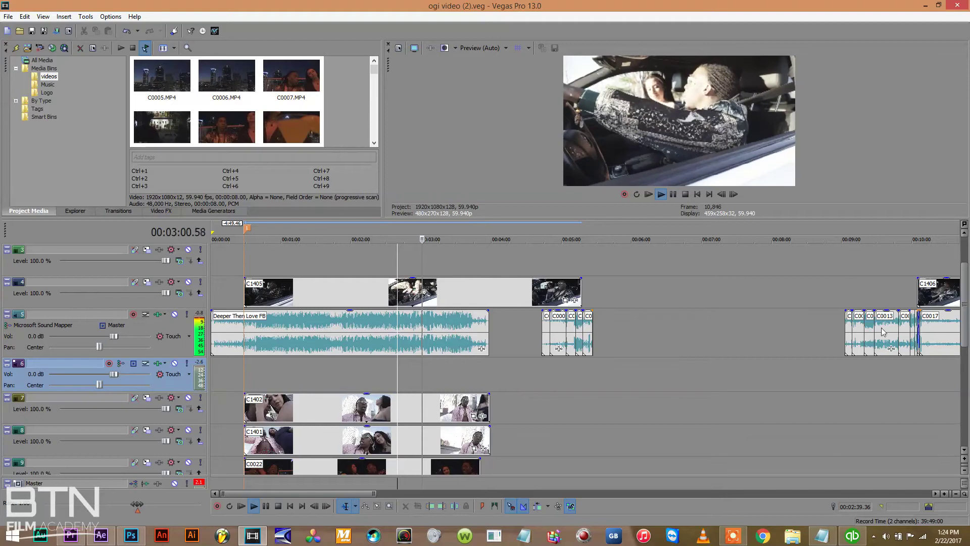
Place clip C1406 on the empty video track above C1405, starting exactly at the song marker, and delete its audio.
left_click_drag(924, 286, 693, 349)
left_click_drag(678, 271, 248, 300)
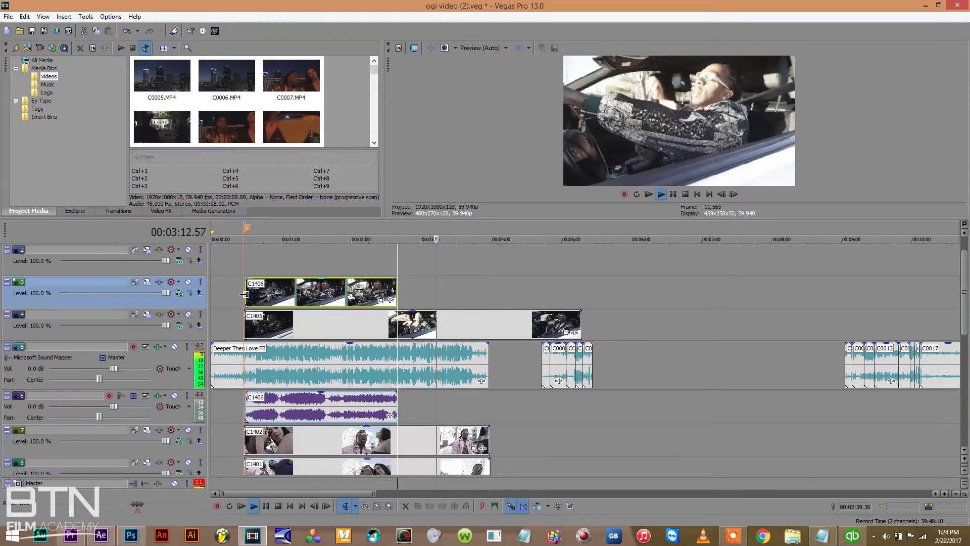
left_click(945, 494)
left_click(944, 494)
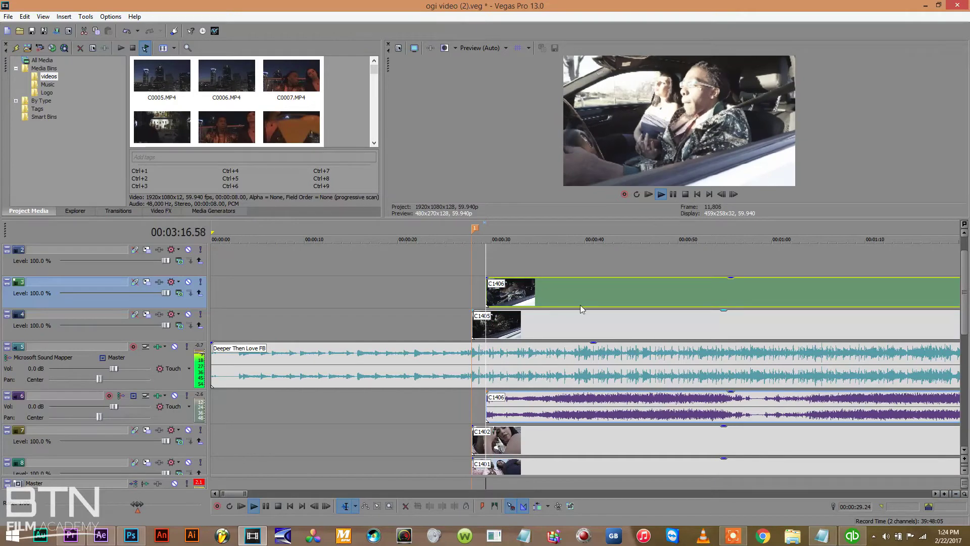
left_click_drag(580, 302, 567, 302)
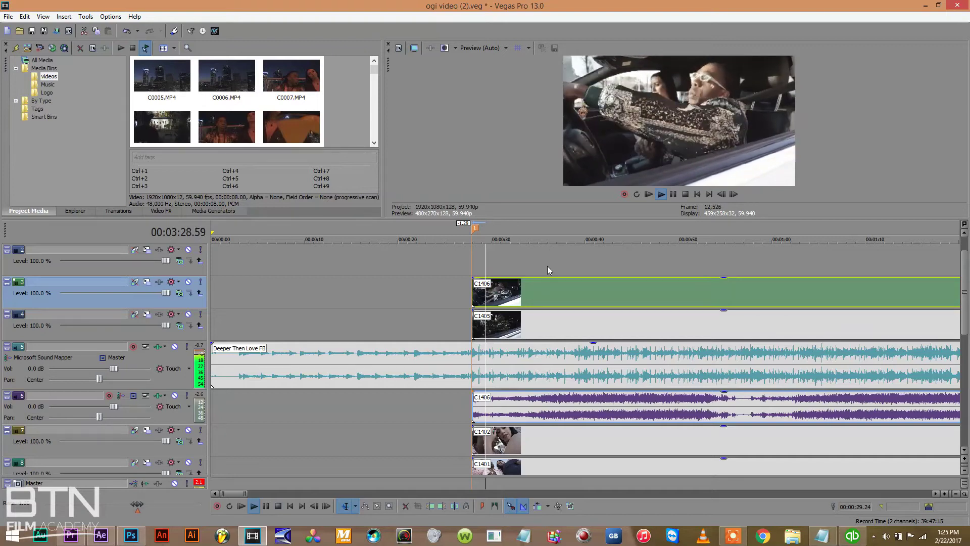
left_click(527, 298)
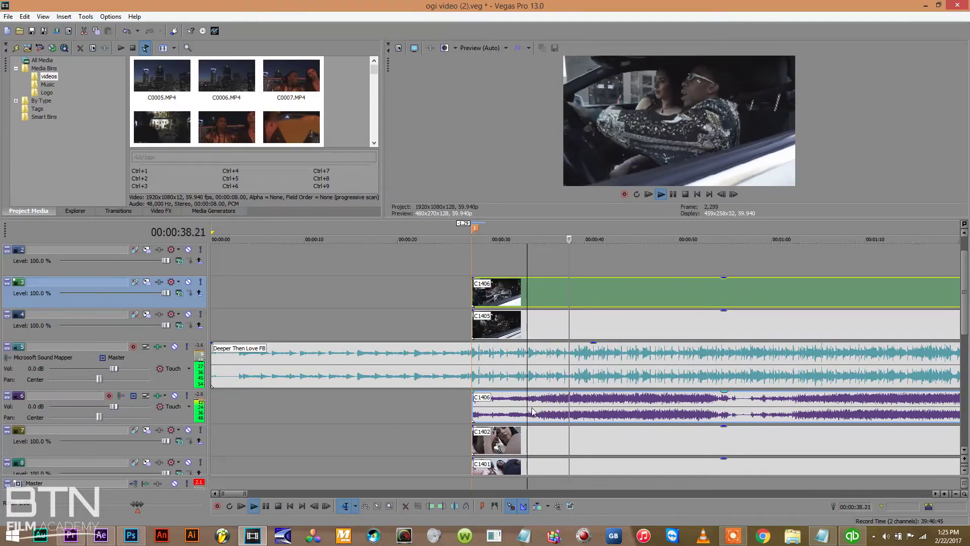
left_click(600, 420)
key("Delete")
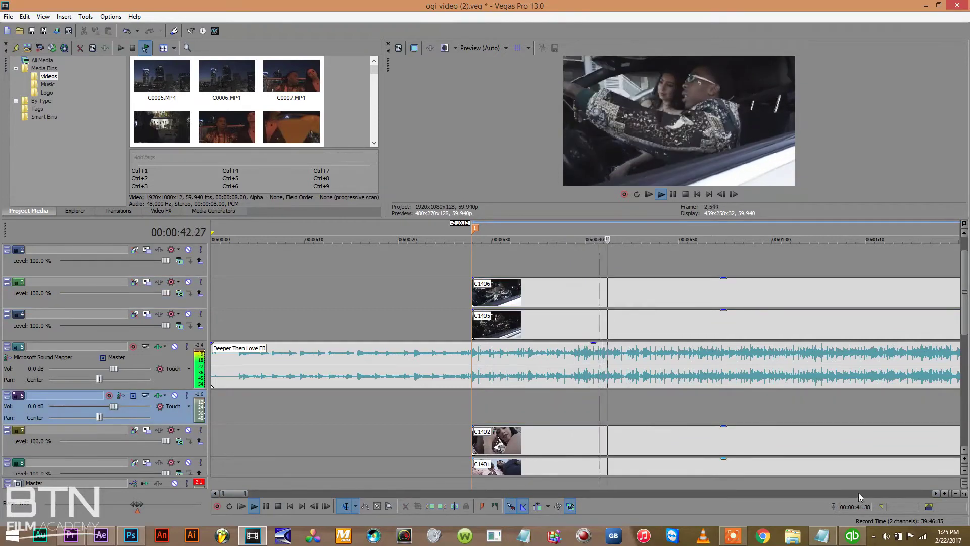
Place the first C1407 clip on the empty video track above C1406, starting at the song marker, and delete its audio.
left_click(956, 493)
left_click(955, 494)
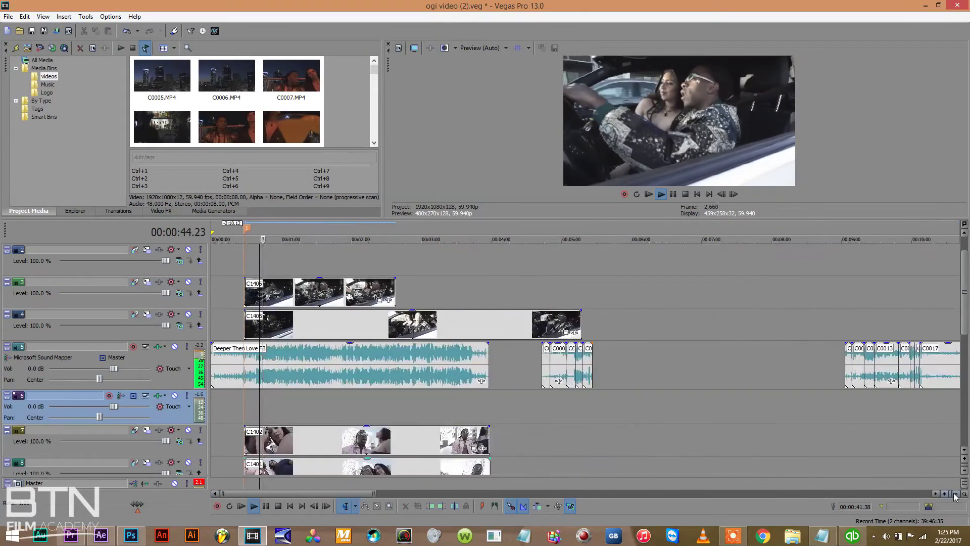
left_click(955, 494)
left_click(956, 493)
left_click(463, 327)
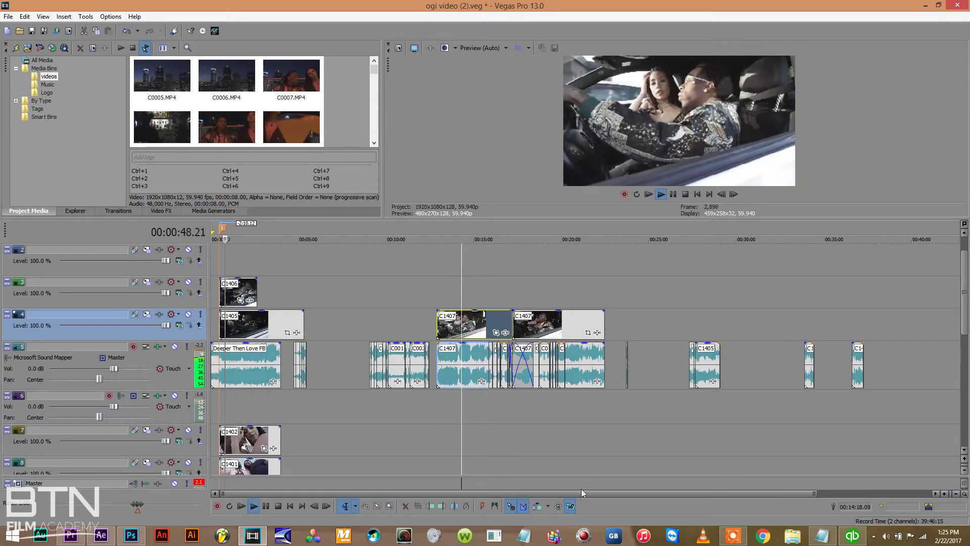
left_click_drag(454, 382, 452, 407)
left_click_drag(376, 262, 239, 262)
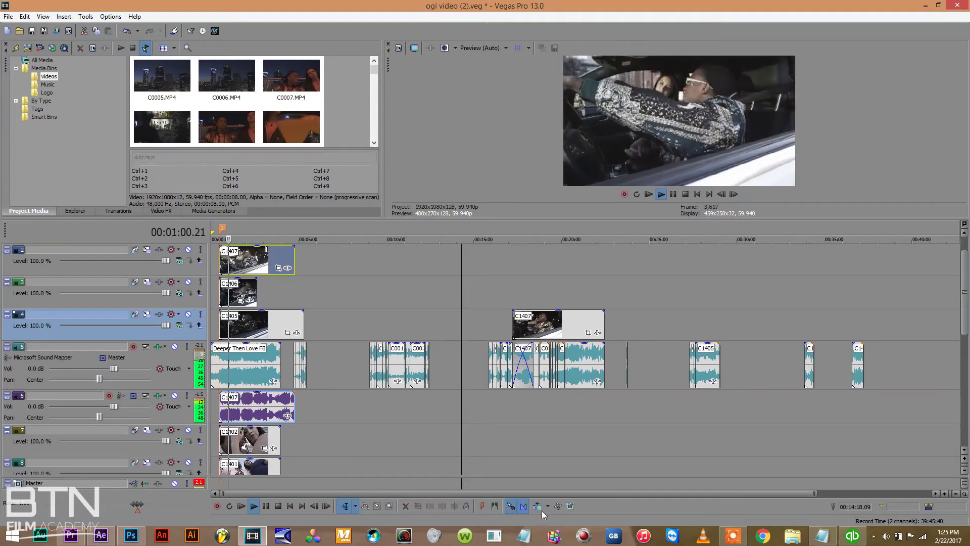
left_click(253, 414)
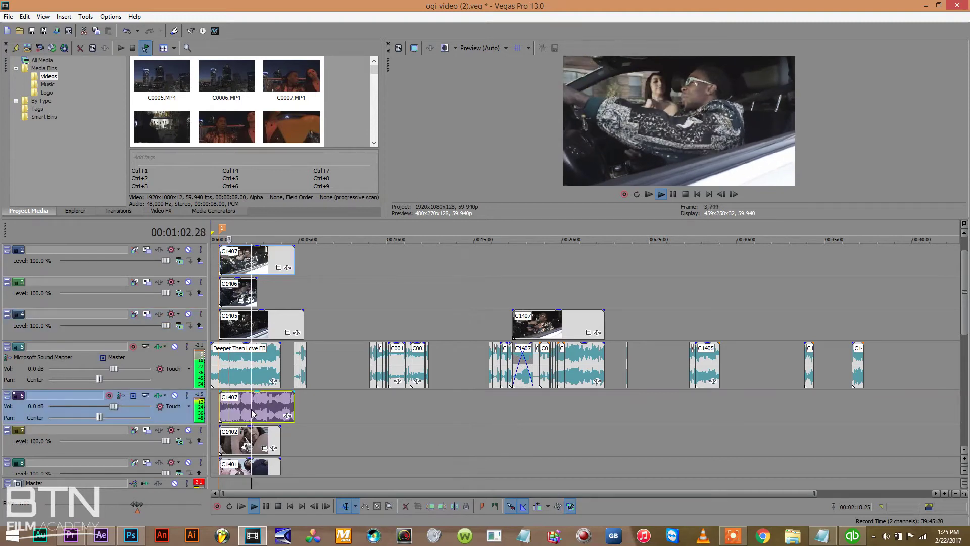
key("Delete")
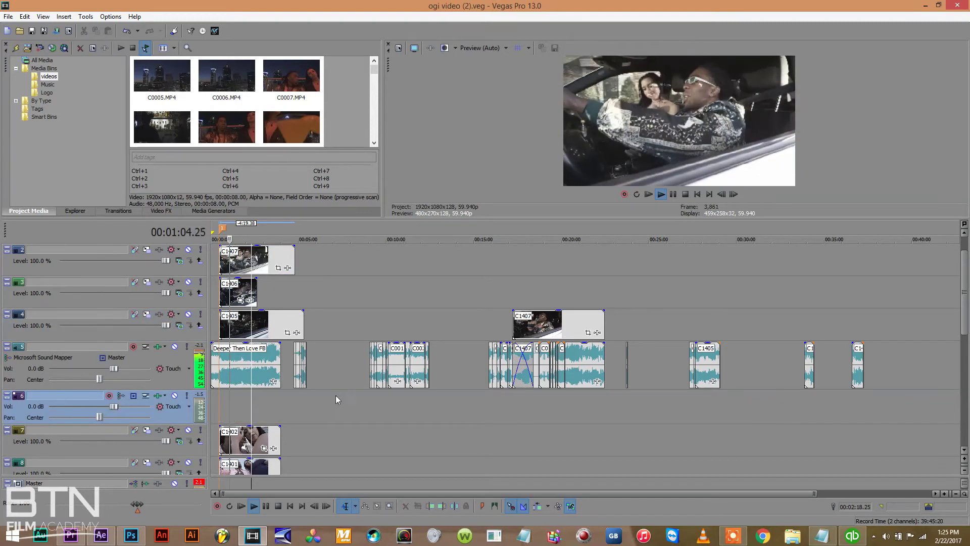
key("space")
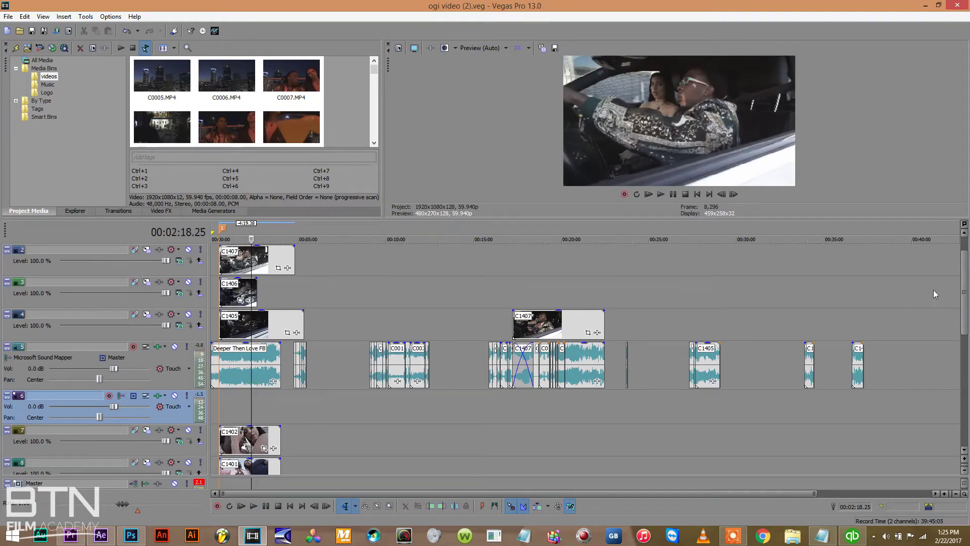
Move the remaining C1407 clip to the empty topmost video track with its audio beneath the song, starting at the marker, and play it.
scroll(966, 273, "up", 1)
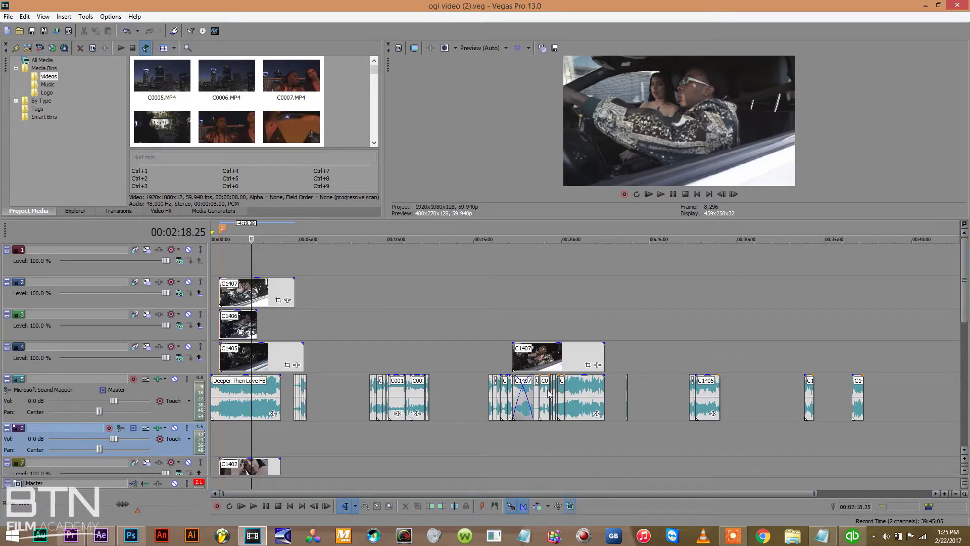
left_click_drag(529, 361, 342, 350)
left_click_drag(333, 418, 327, 436)
left_click_drag(331, 252, 258, 266)
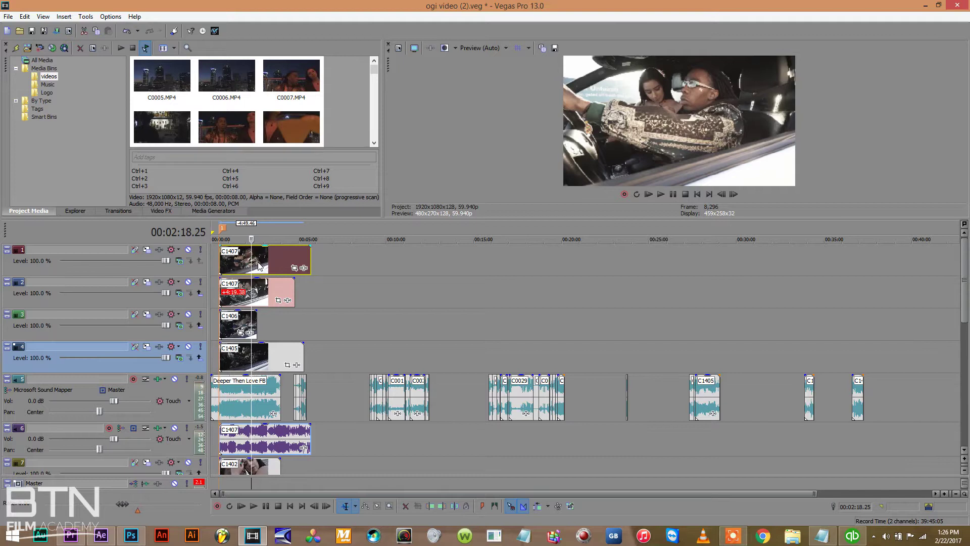
left_click_drag(242, 262, 326, 268)
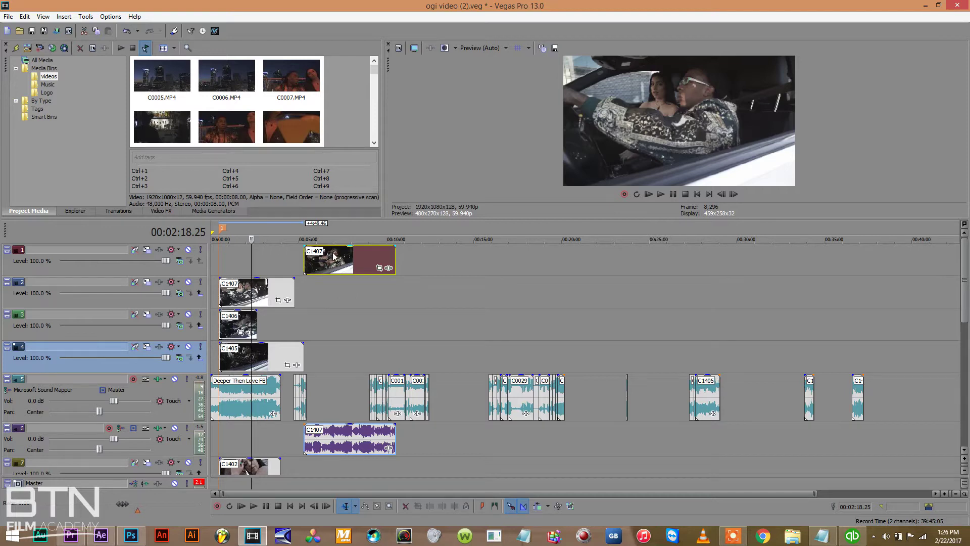
left_click_drag(334, 256, 250, 250)
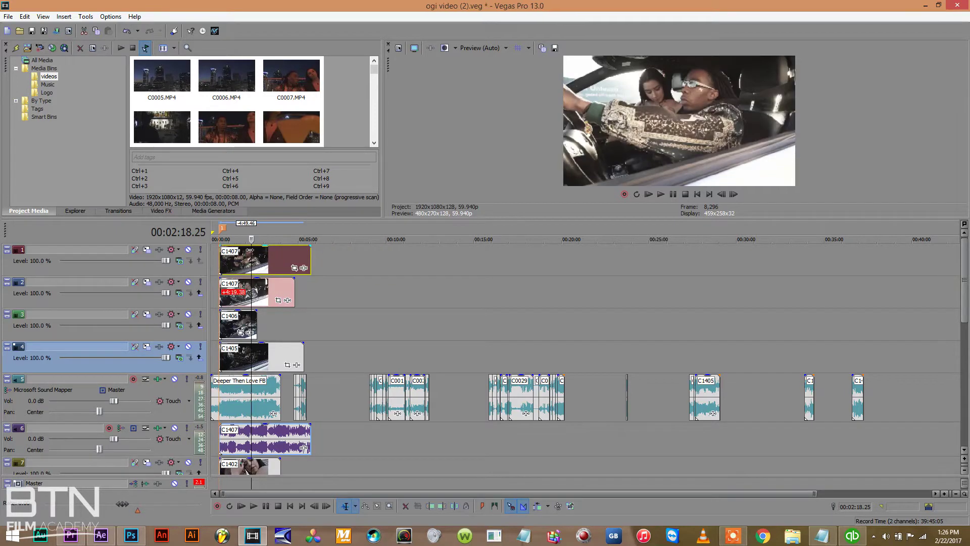
left_click(217, 263)
key("space")
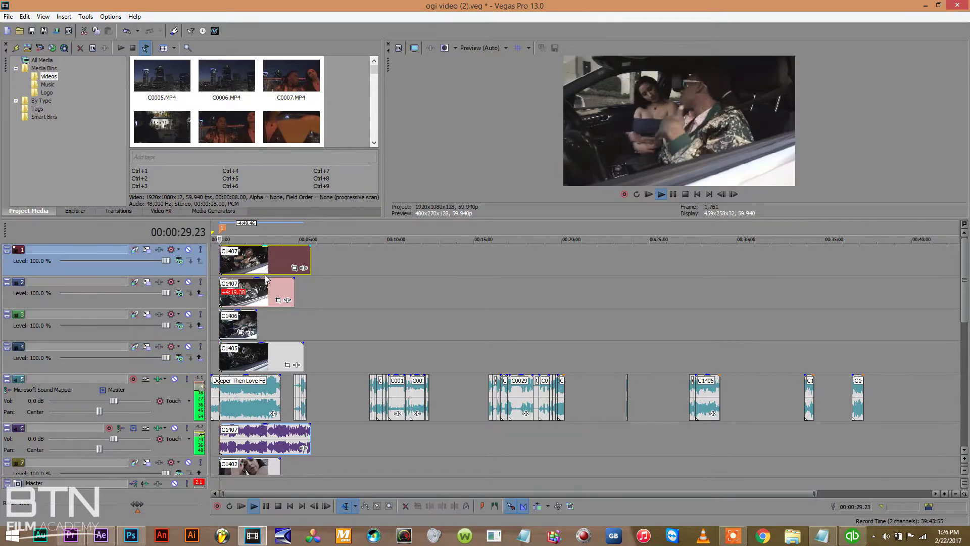
Delete the audio of the C1407 clip on the topmost video track and save the project.
left_click(944, 494)
left_click(944, 495)
left_click(944, 495)
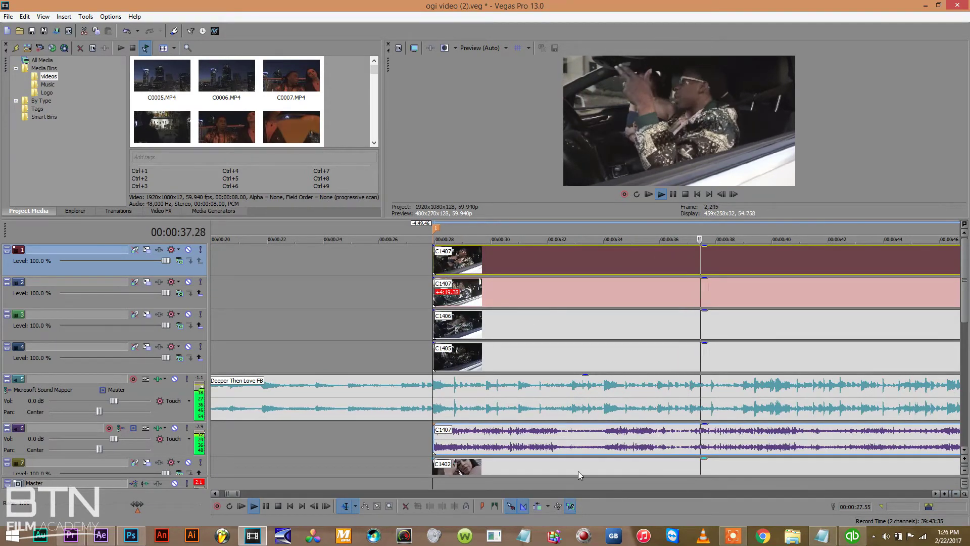
left_click(543, 447)
key("Delete")
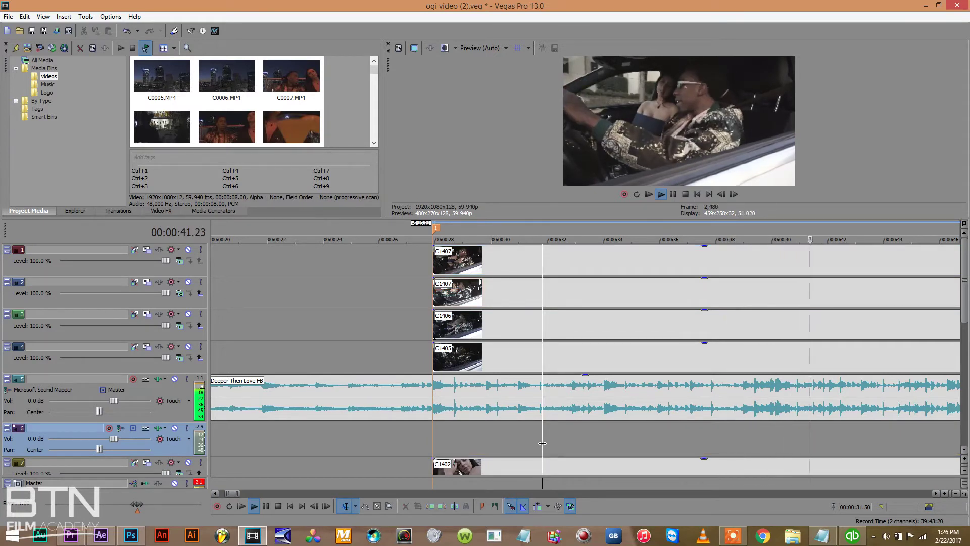
key("ctrl+s")
left_click(956, 494)
left_click(956, 494)
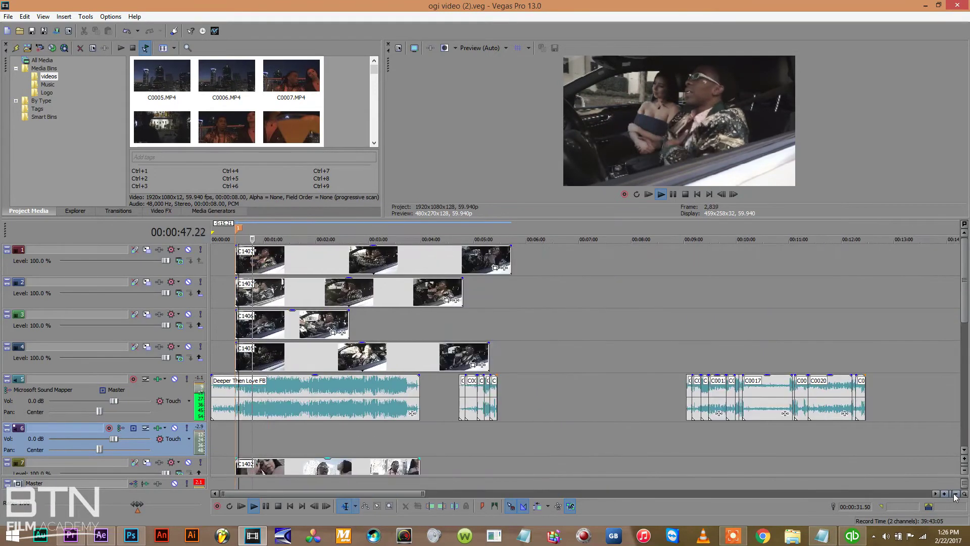
key("space")
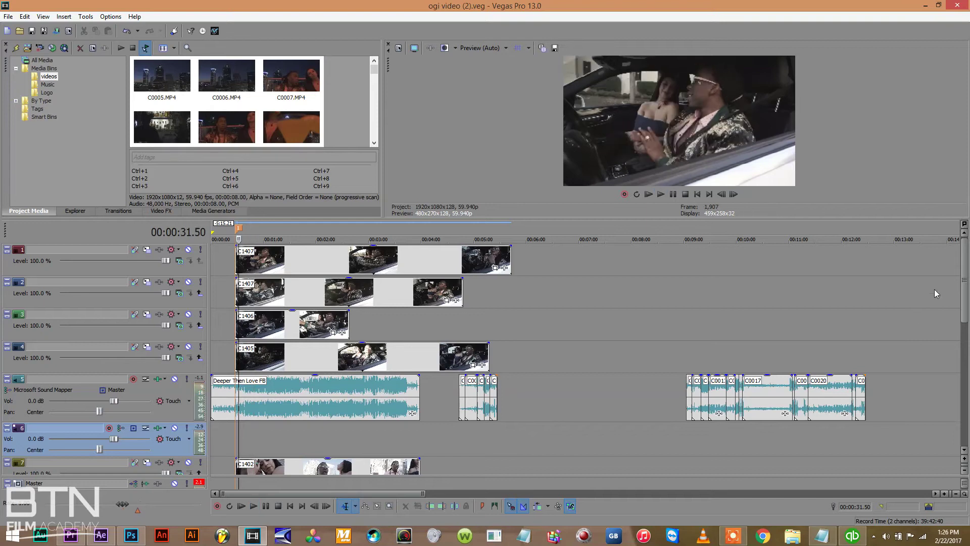
Preview the unsorted clips further along the timeline, around 28 and 34 minutes.
left_click_drag(965, 266, 946, 385)
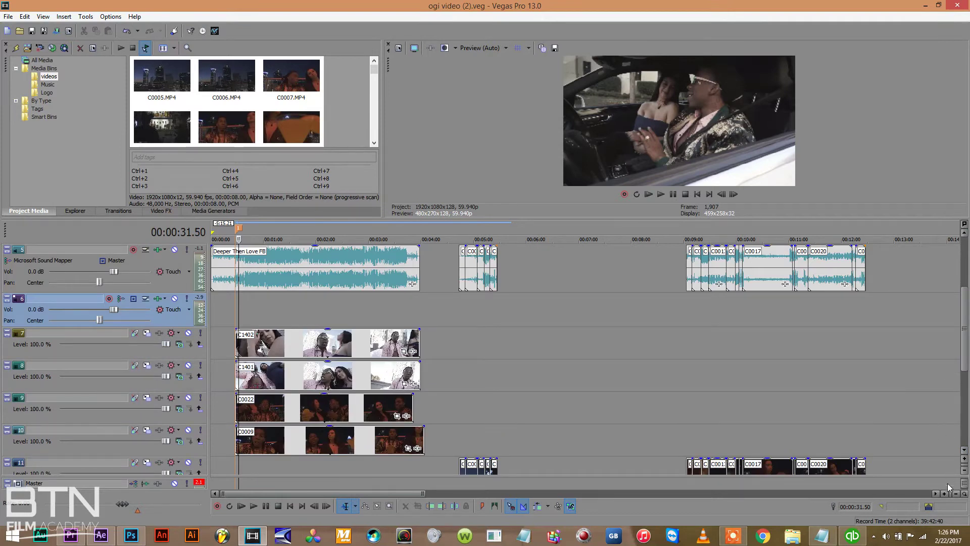
left_click(959, 495)
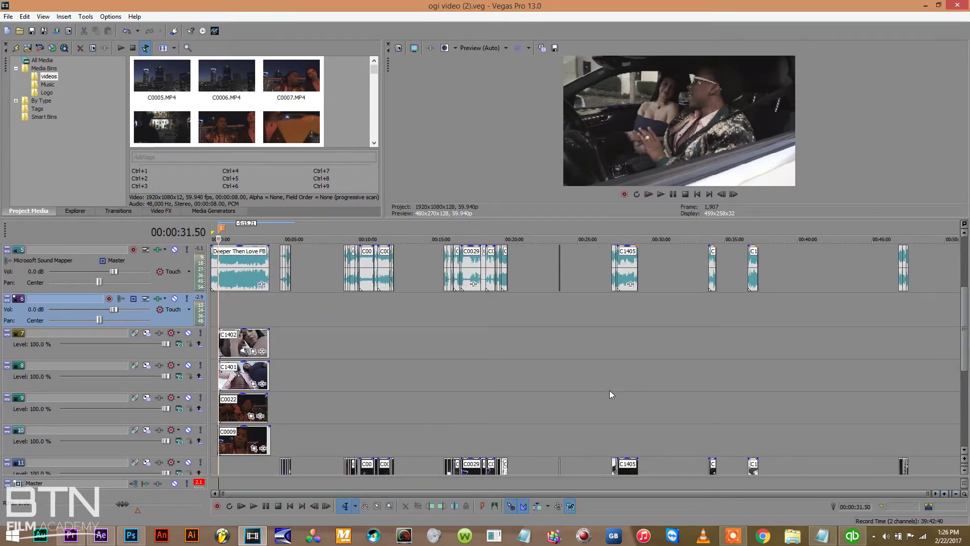
left_click(622, 409)
key("space")
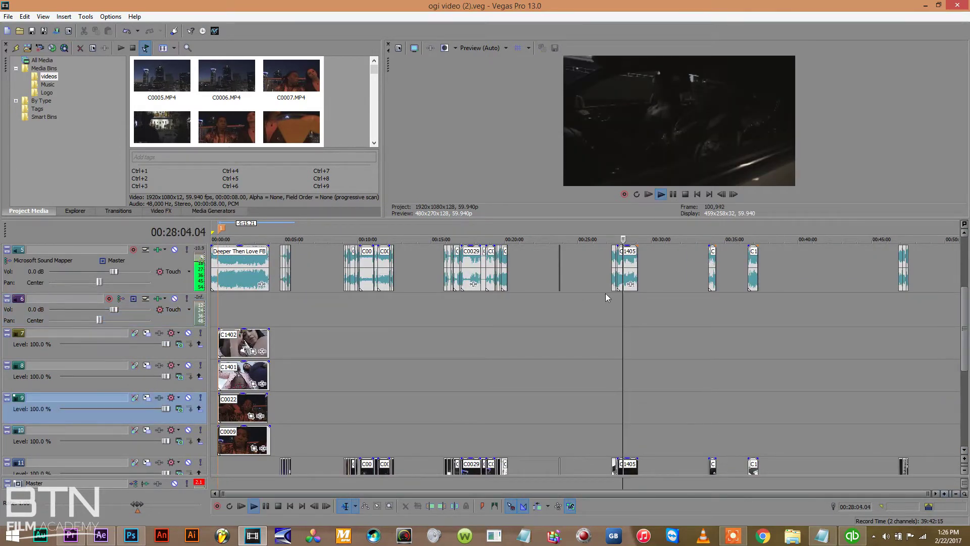
left_click(630, 303)
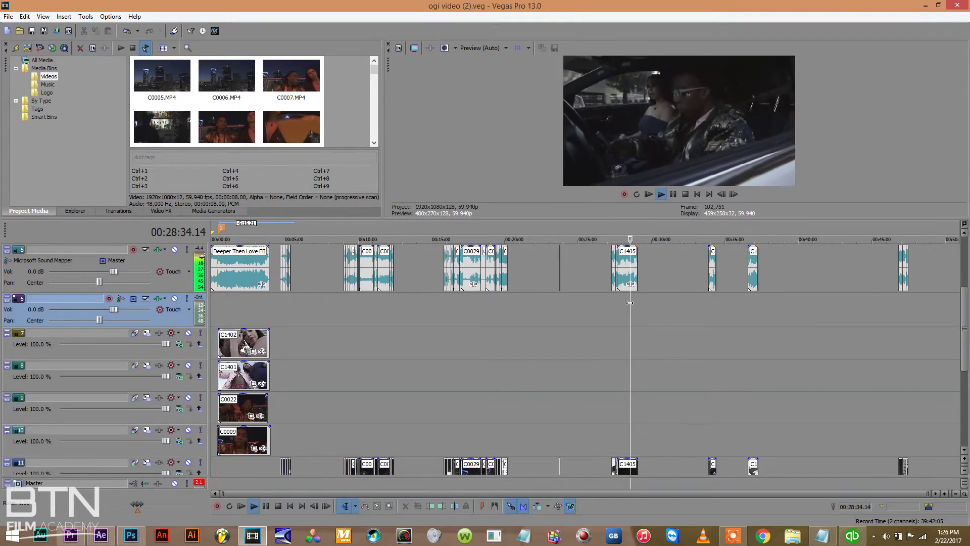
left_click(709, 306)
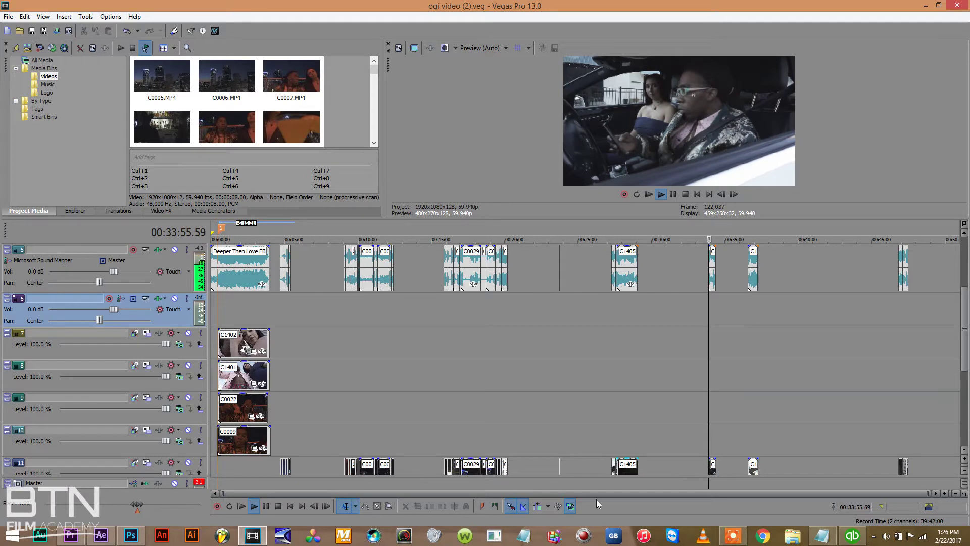
Delete the two short isolated clips near 34 and 36:35 minutes, both video and audio.
left_click(709, 276)
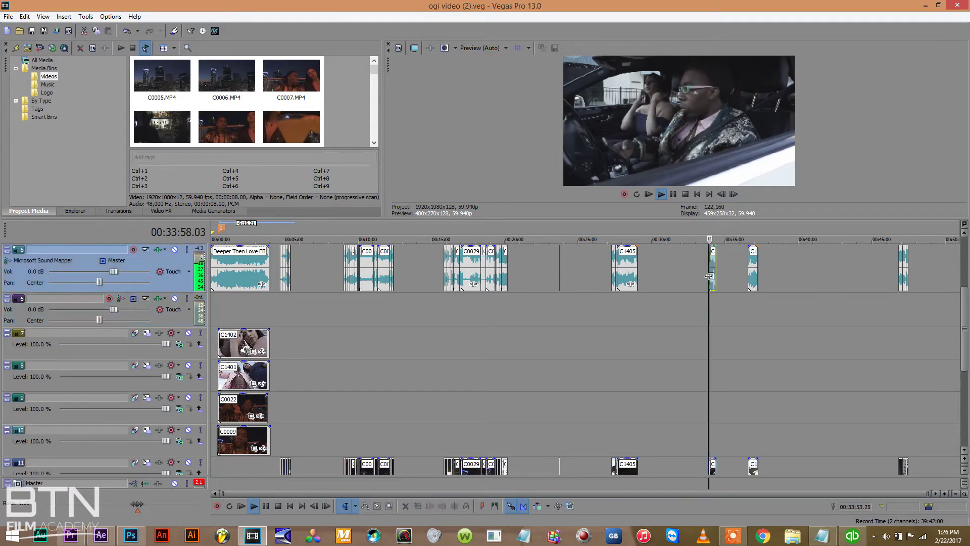
key("Delete")
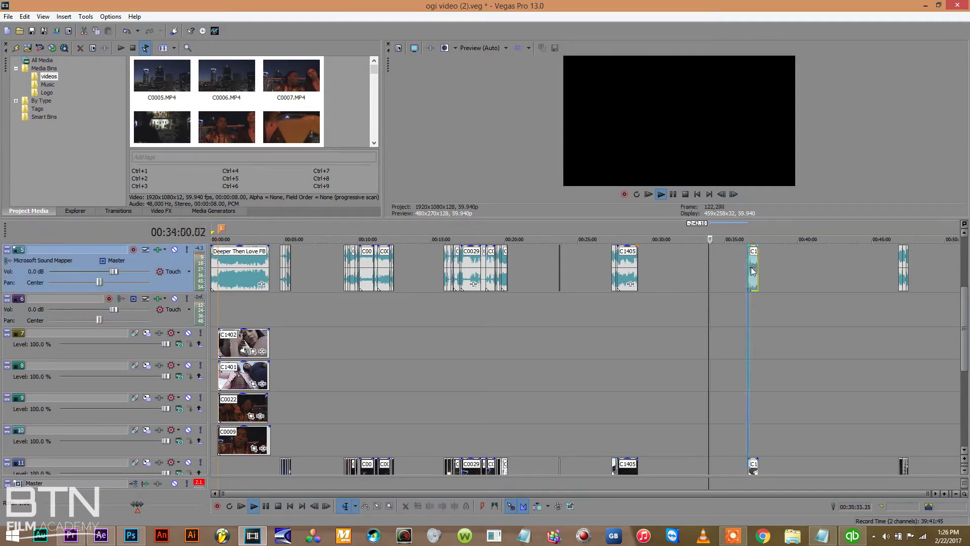
left_click(753, 271)
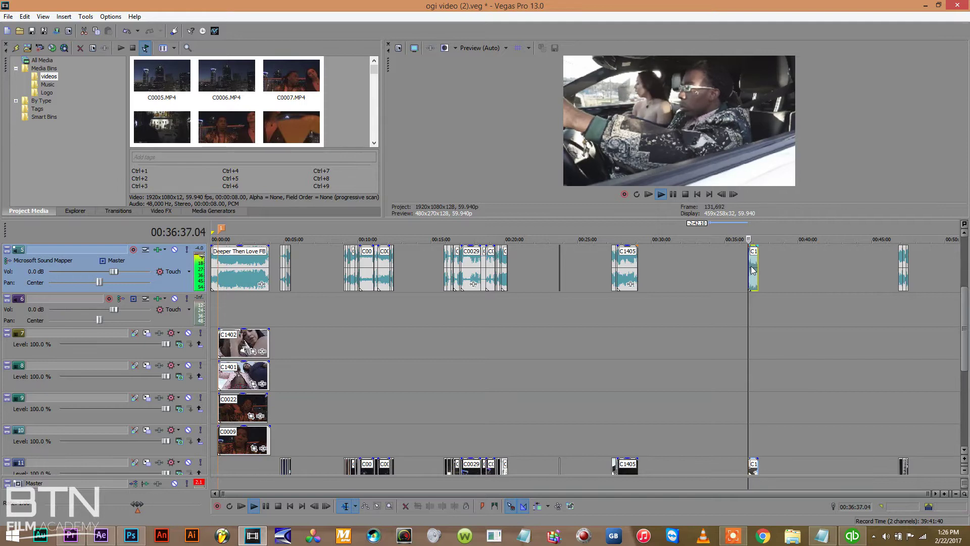
key("Delete")
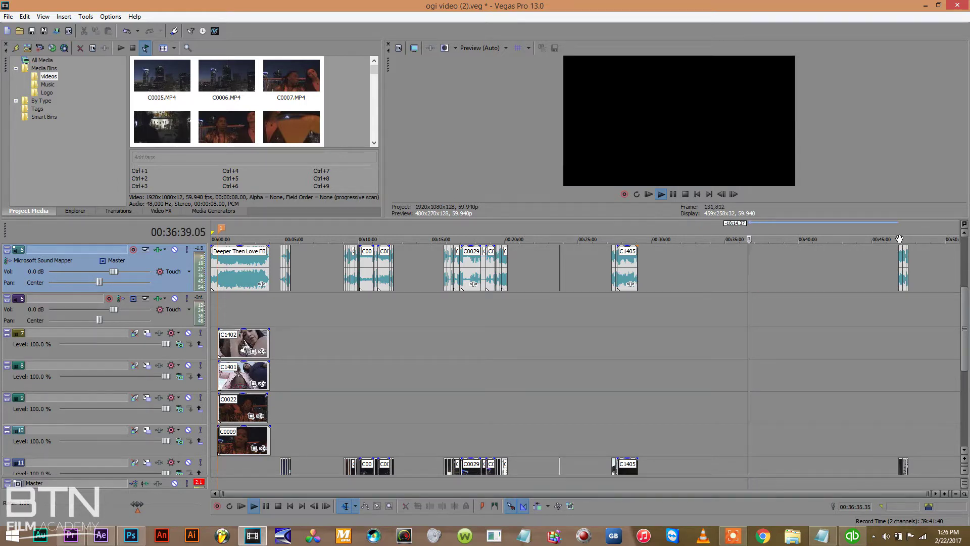
Preview the unsorted C1405 clip near the 28-minute mark and delete it with its audio.
left_click(634, 277)
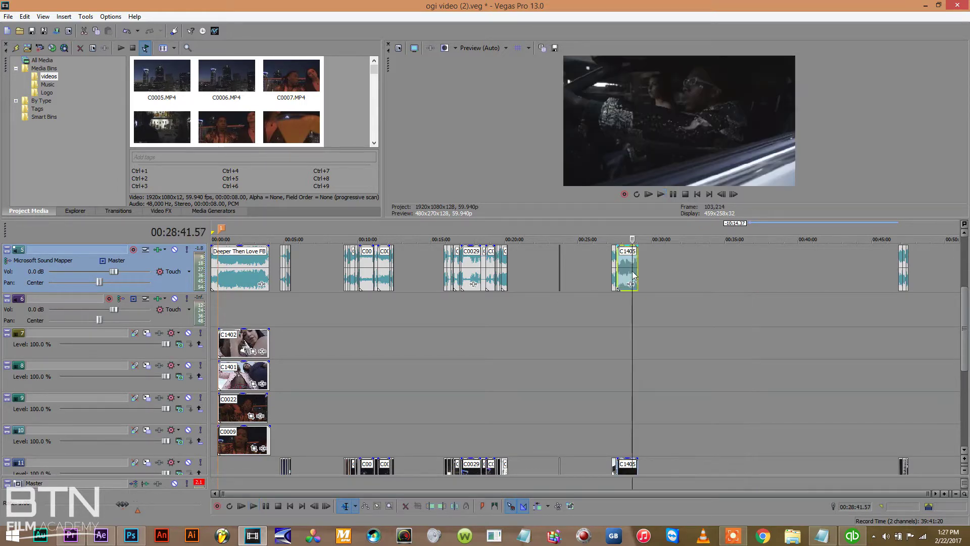
left_click(629, 270)
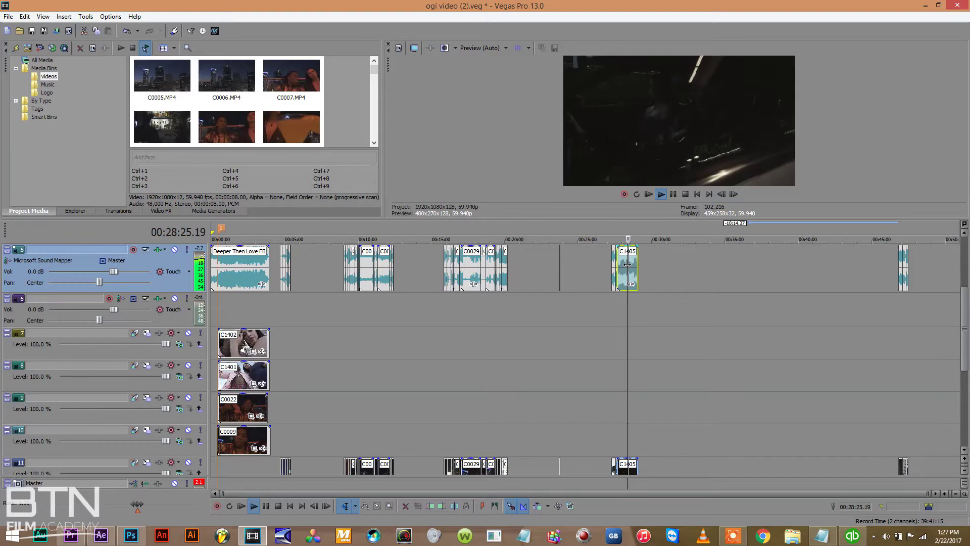
left_click(632, 262)
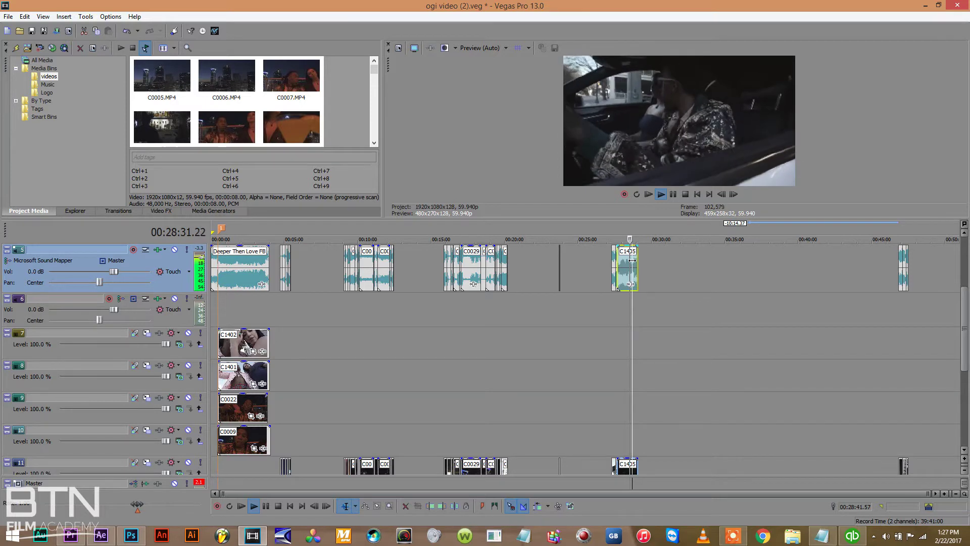
key("Delete")
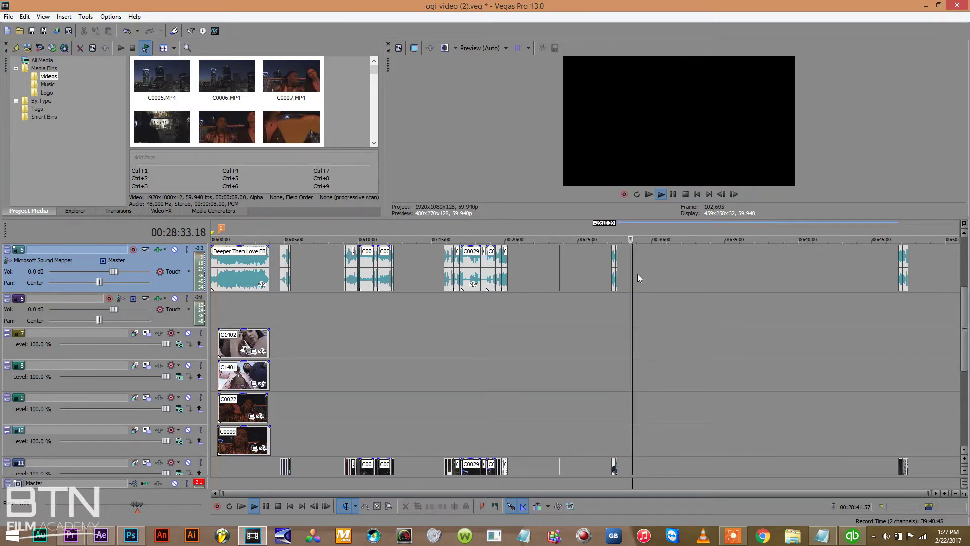
Preview the remaining unsorted clips between about 12 and 24 minutes on the timeline.
left_click(470, 304)
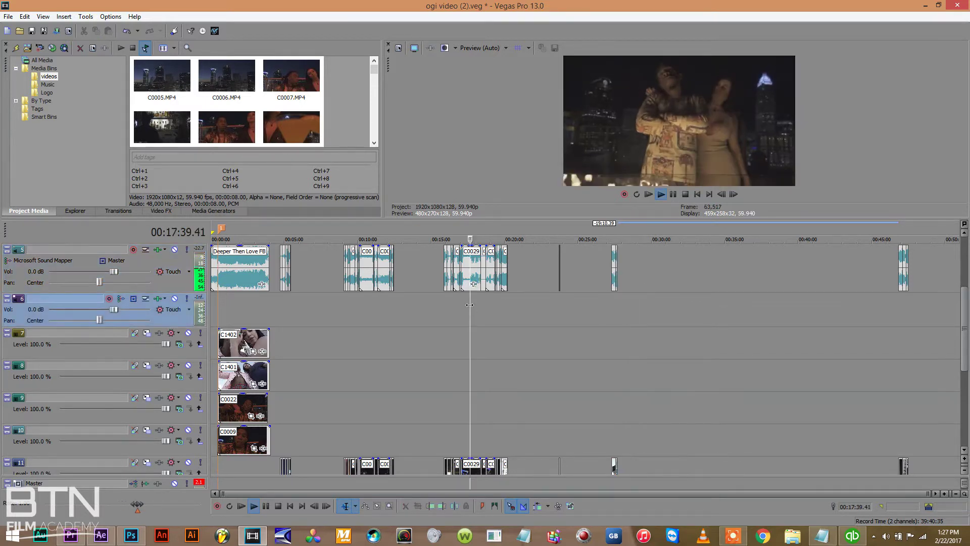
left_click(385, 314)
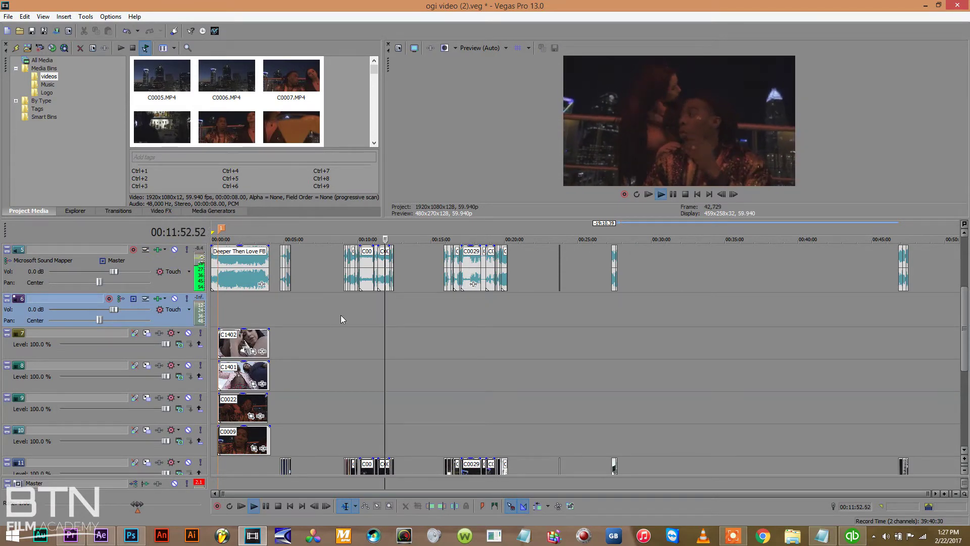
left_click(445, 275)
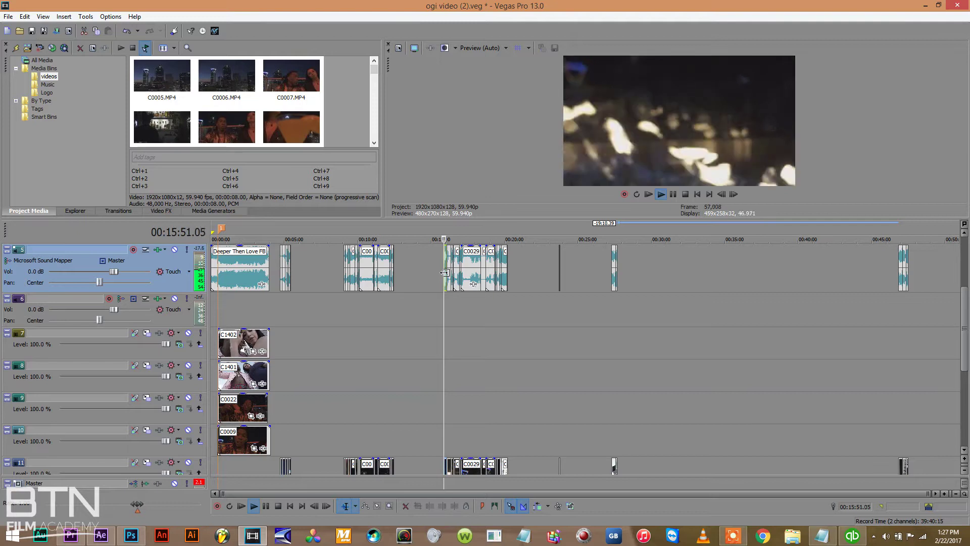
left_click(394, 275)
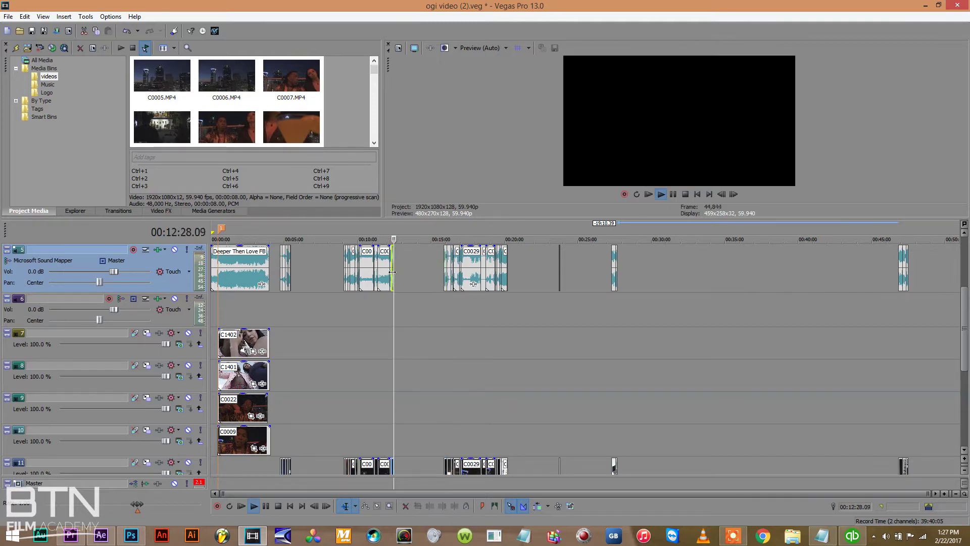
left_click(391, 272)
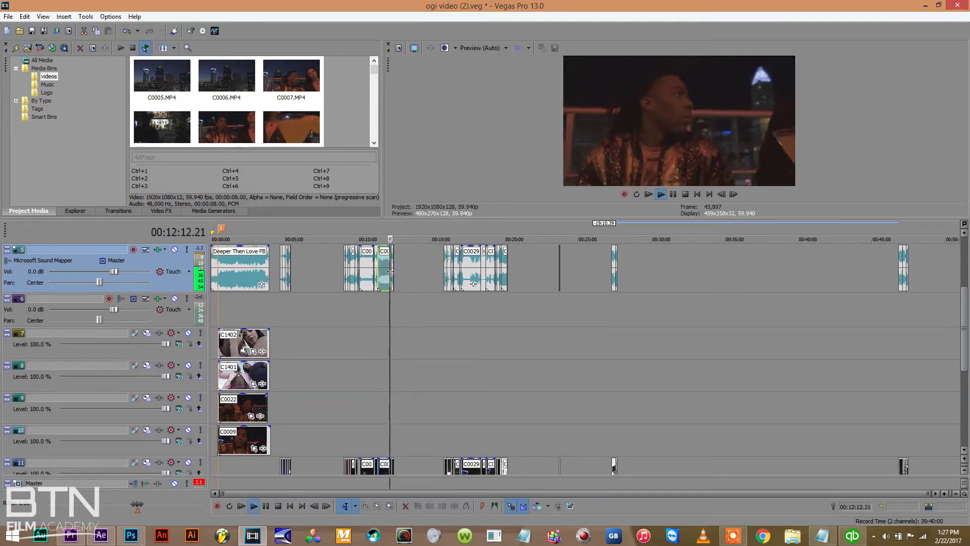
left_click(526, 263)
left_click(559, 265)
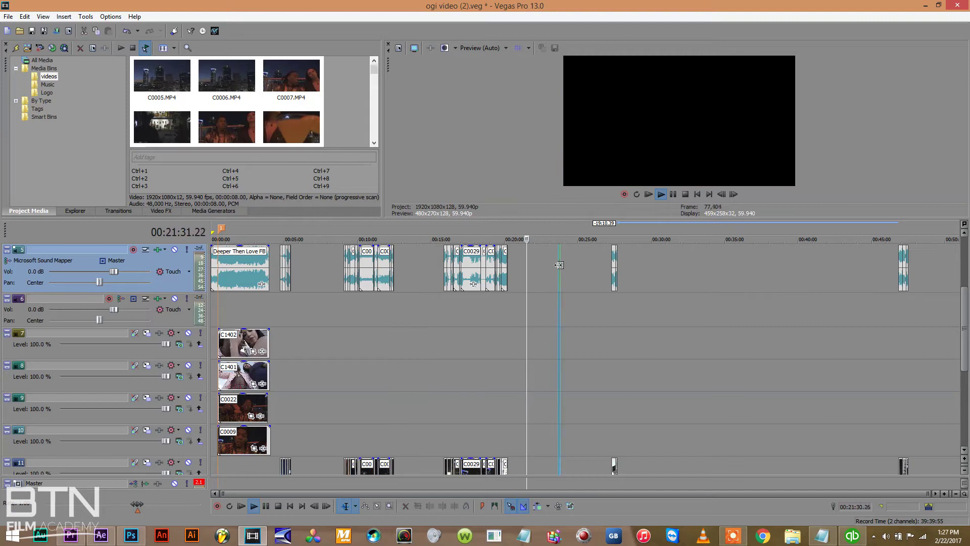
key("space")
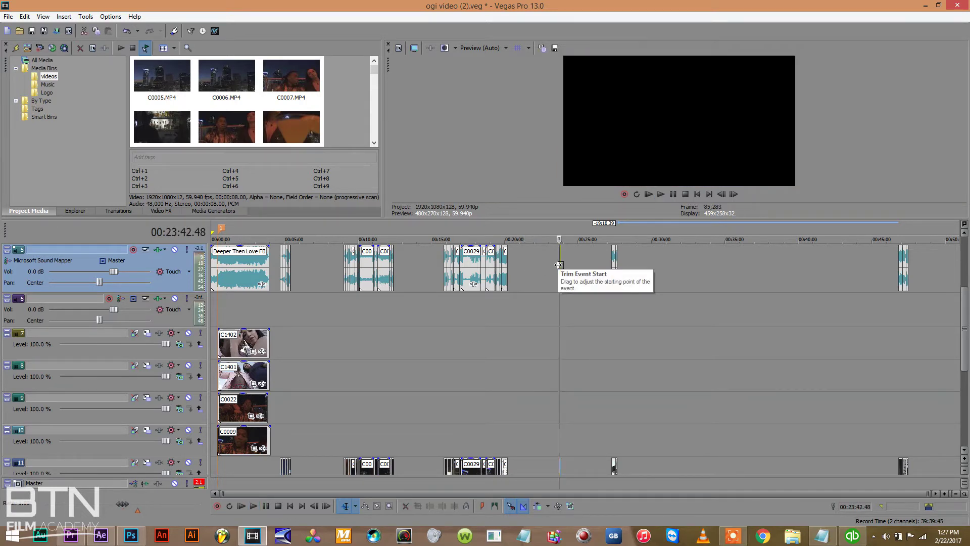
Play the last clip of the group ending just before the 20-minute mark and delete it, both video and audio.
left_click(504, 266)
key("space")
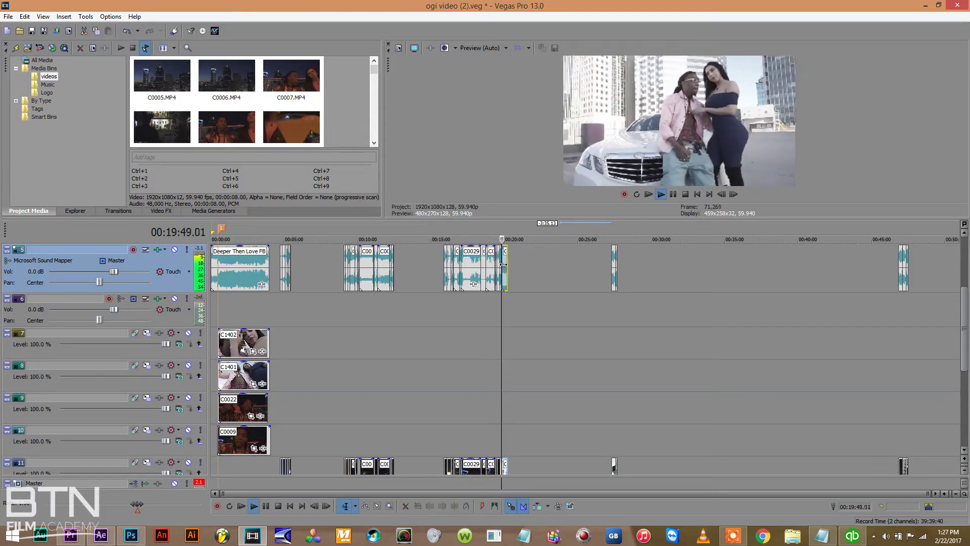
key("Delete")
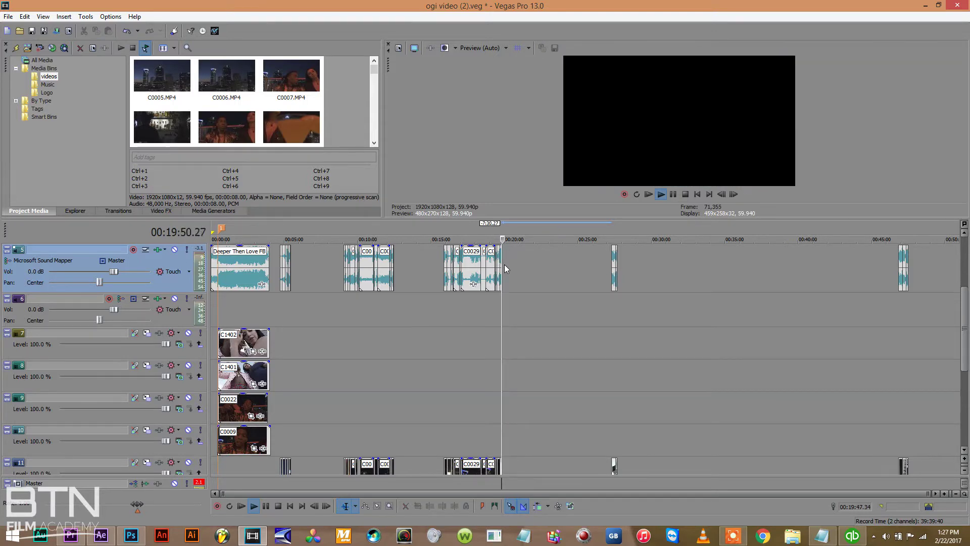
Delete the very short clip between C0031 and C0033 near 19:20 minutes, including its audio.
left_click(498, 299)
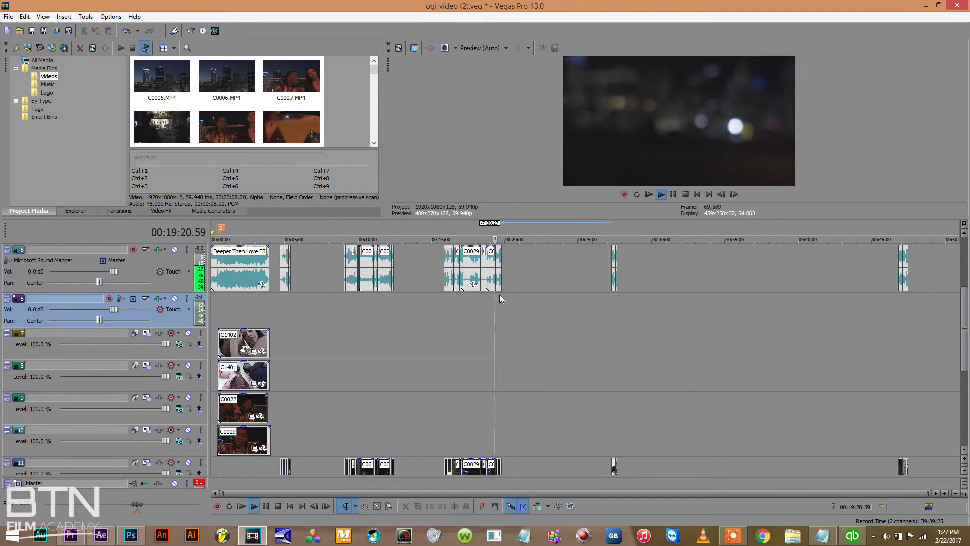
left_click(944, 493)
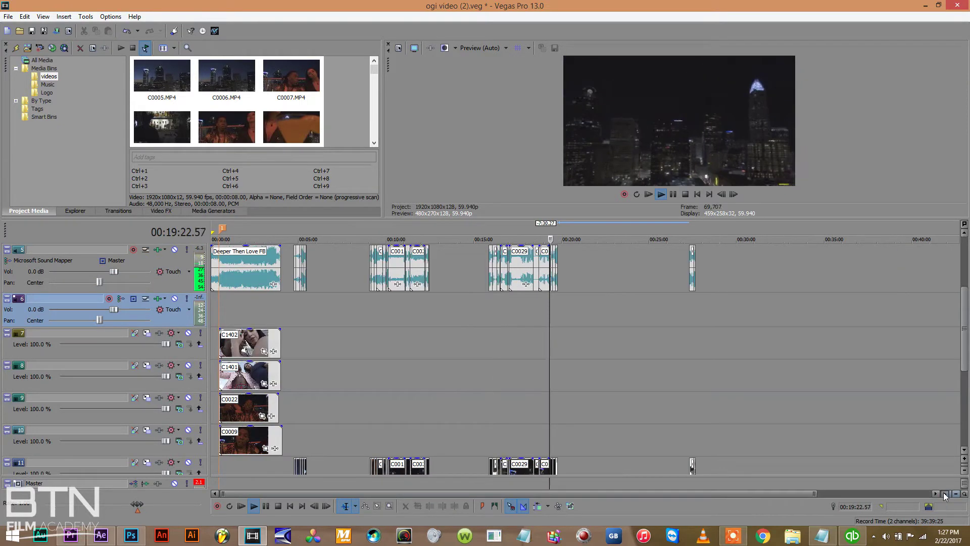
left_click(944, 493)
left_click(944, 493)
key("space")
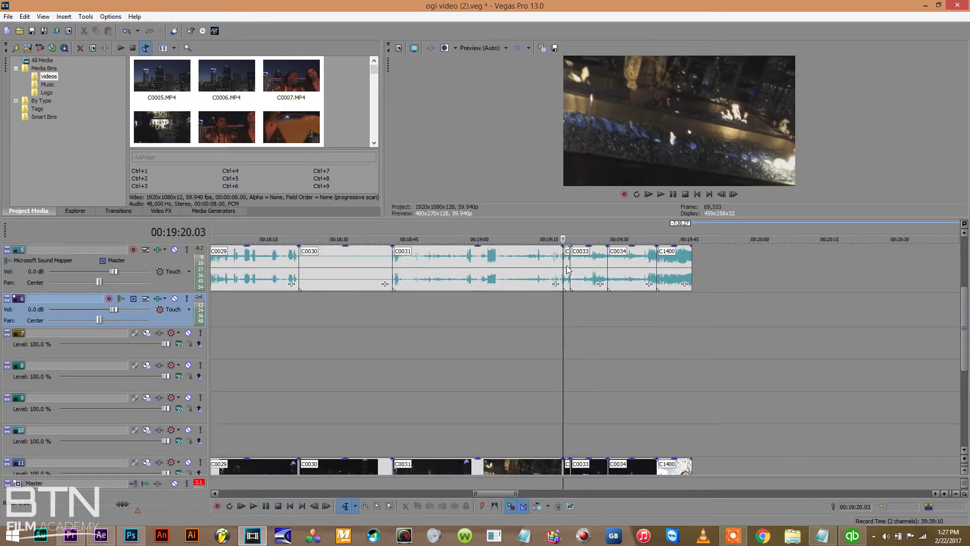
left_click(566, 265)
key("Delete")
Preview C0033, C0034 and C1400 in turn, and delete the C1400 clip with its audio.
left_click(595, 281)
key("space")
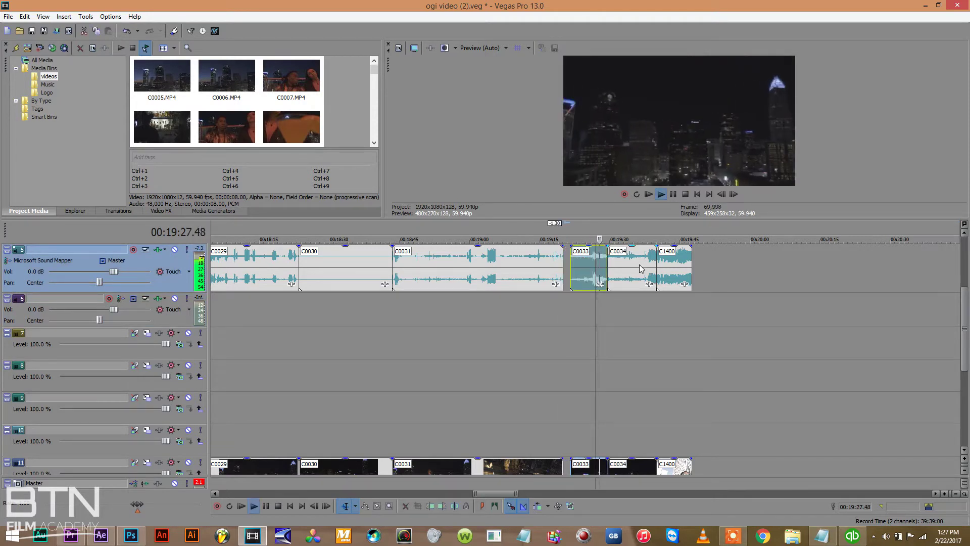
left_click(640, 269)
left_click(669, 268)
key("space")
key("Delete")
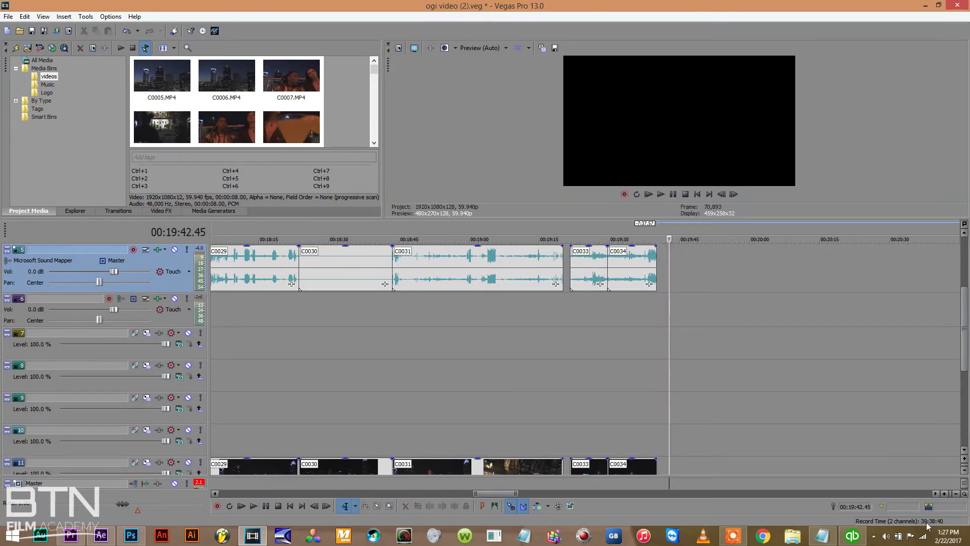
Save the project and play the unsorted clips around the 16-minute mark.
left_click(956, 494)
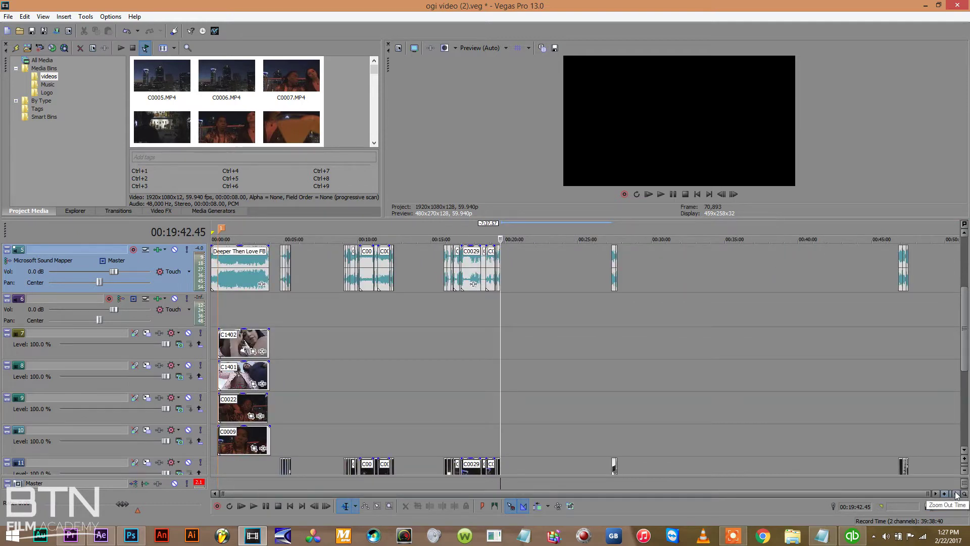
left_click(444, 269)
key("space")
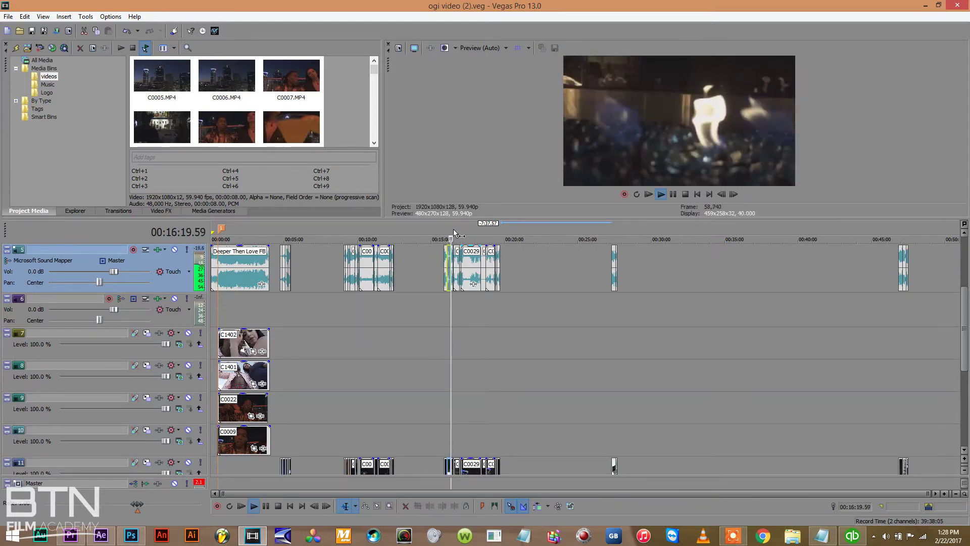
key("space")
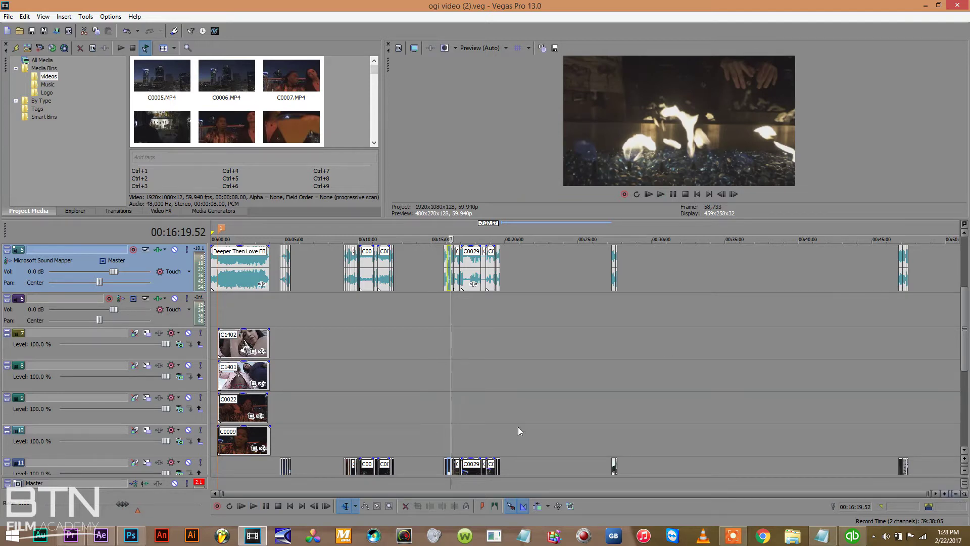
Select all unsorted clips after the song and close the gaps between them with Vegasaur's Close Gaps (Selected Events).
left_click(378, 507)
left_click_drag(929, 301, 279, 348)
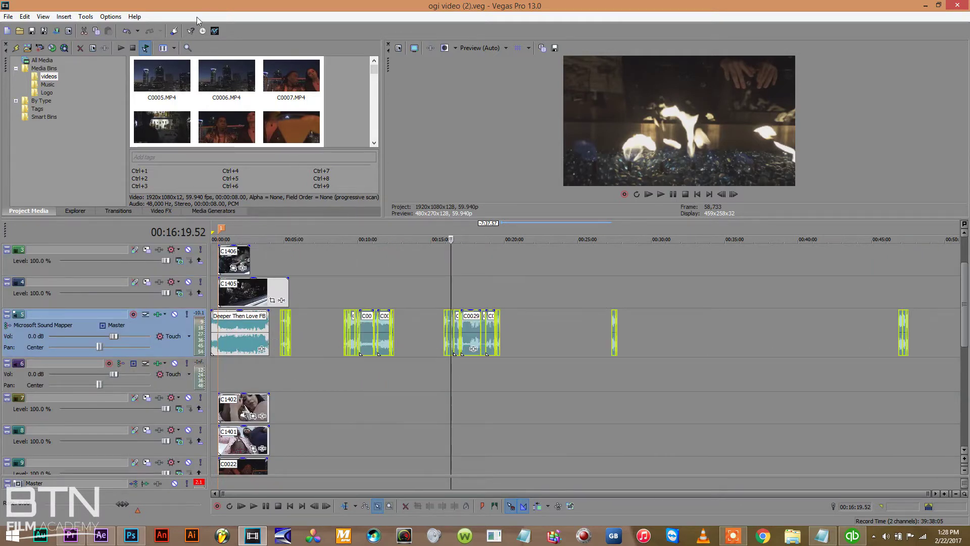
left_click(214, 31)
mouse_move(268, 37)
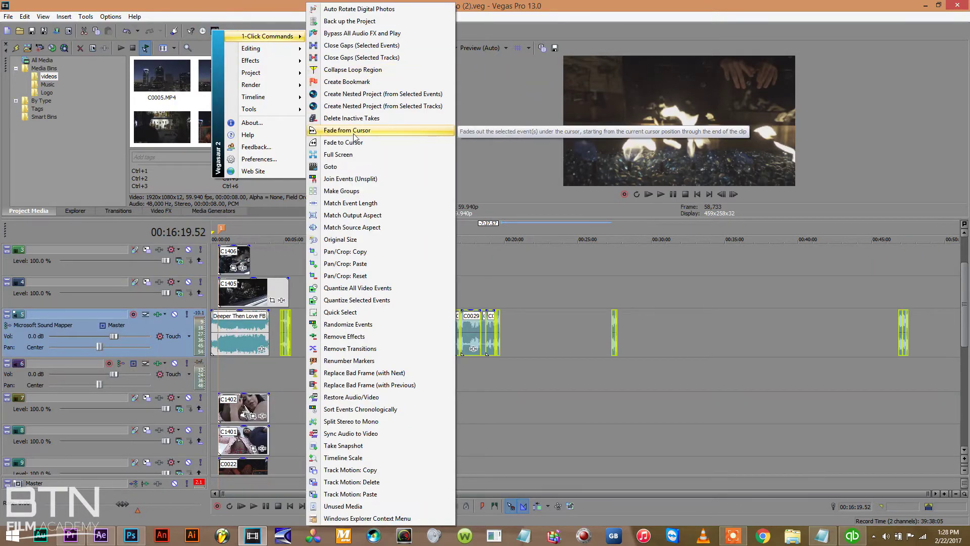
left_click(361, 45)
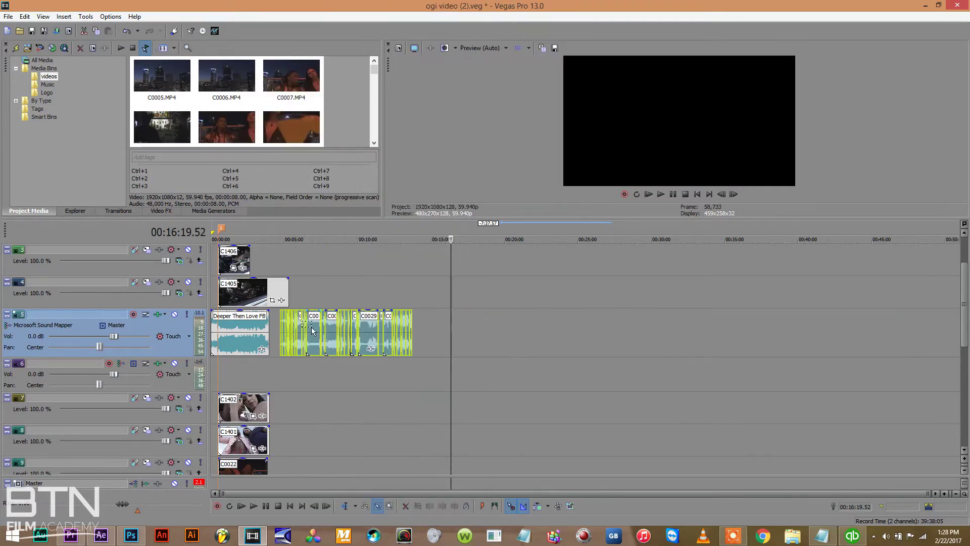
Move the packed group of clips about 7:40 minutes further along the timeline and preview several of them.
left_click_drag(313, 329, 427, 331)
left_click(411, 335)
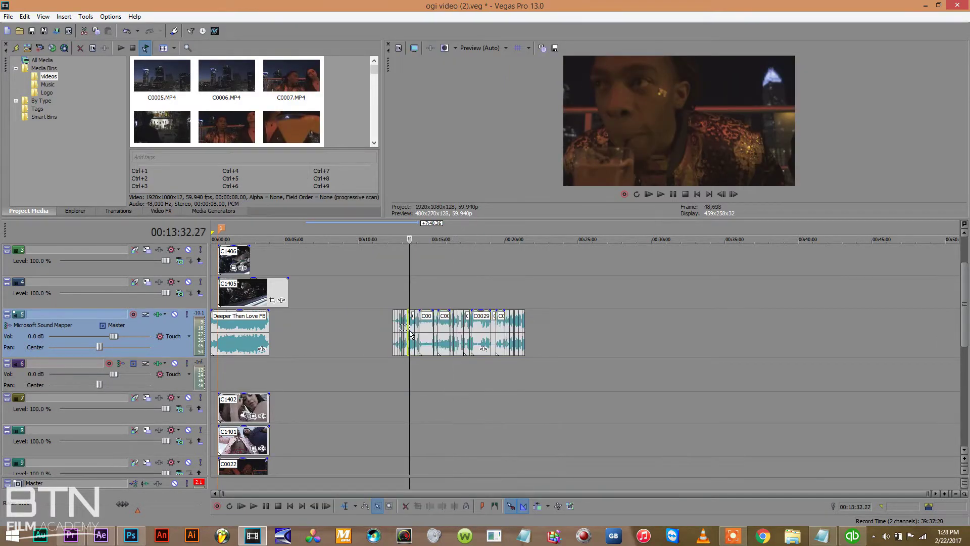
key("space")
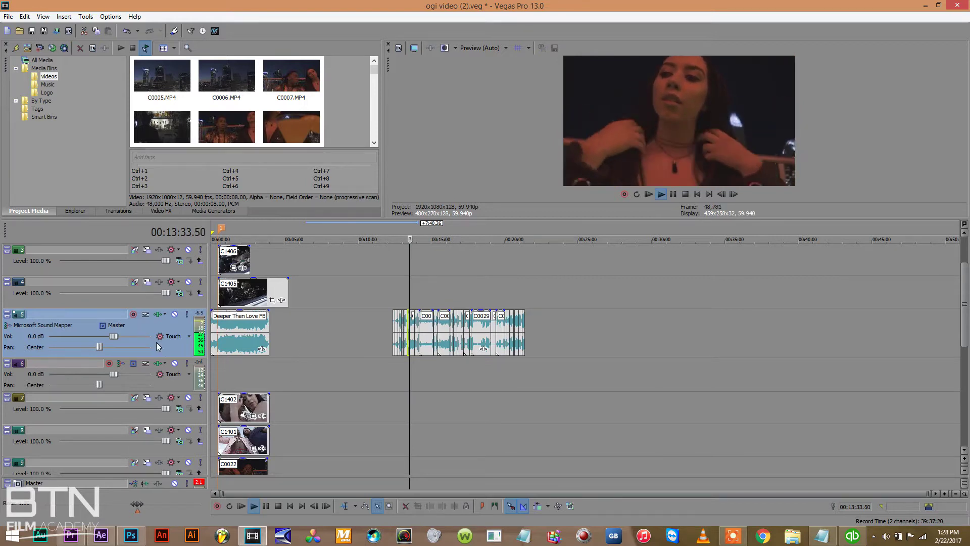
left_click(461, 292)
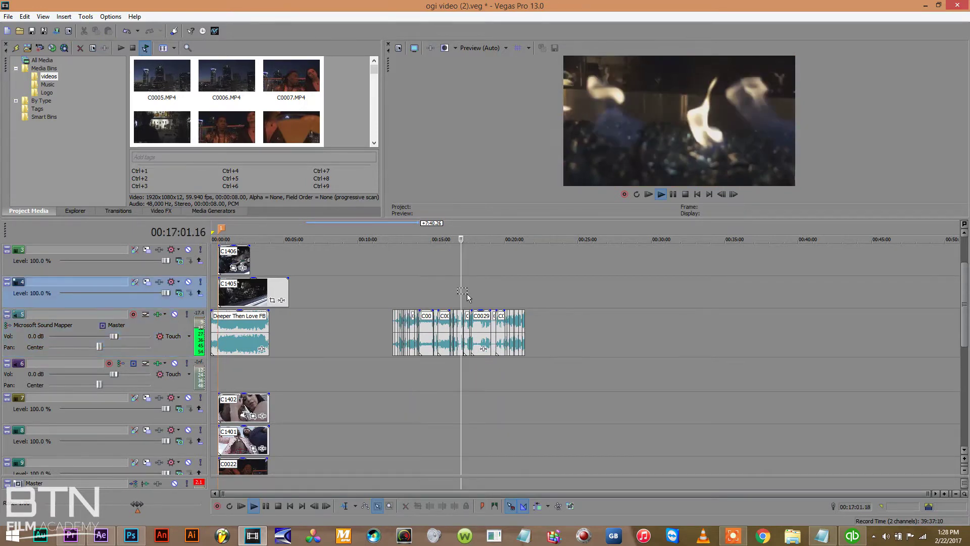
left_click(511, 290)
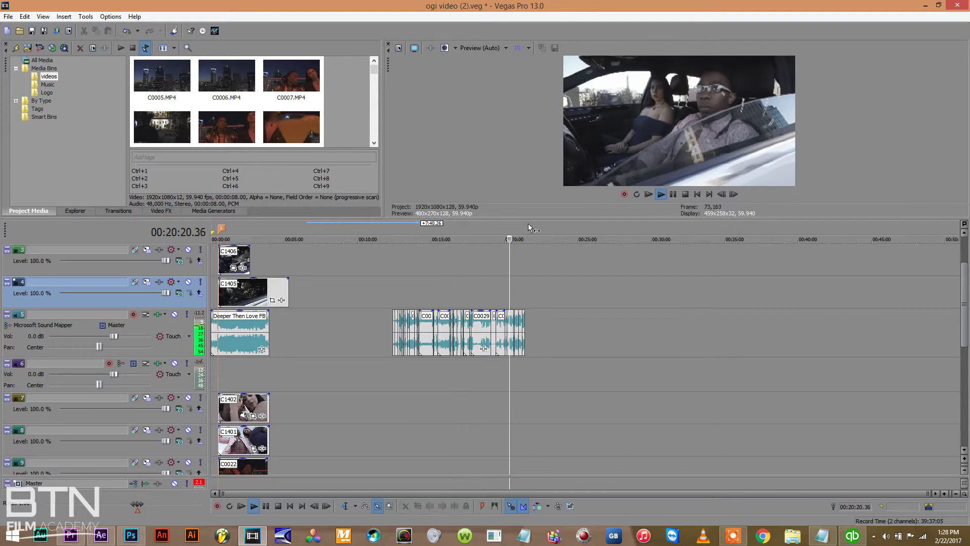
Delete the C1403 and C1404 clips between C0034 and C1408, both video and audio.
left_click(944, 496)
left_click(944, 494)
left_click(944, 494)
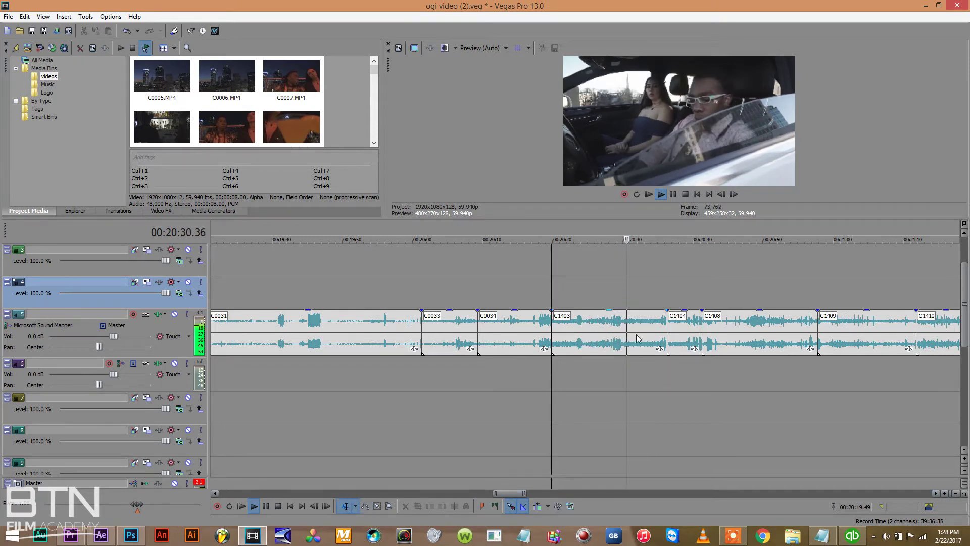
left_click(602, 331)
key("Delete")
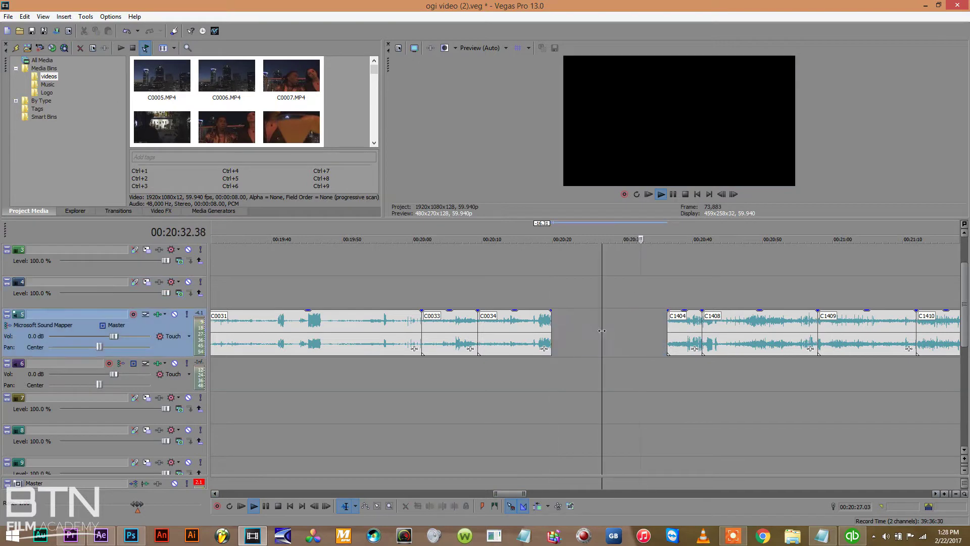
left_click(680, 334)
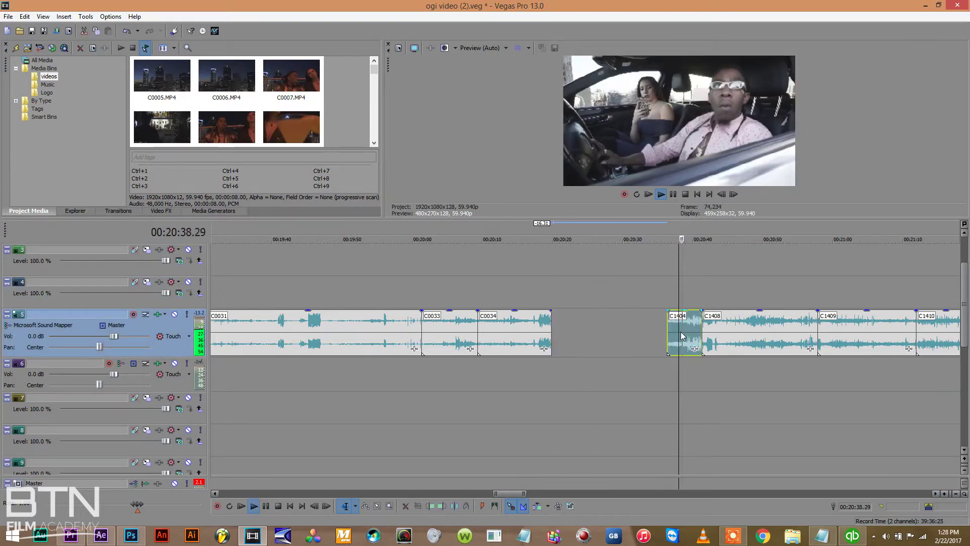
key("Delete")
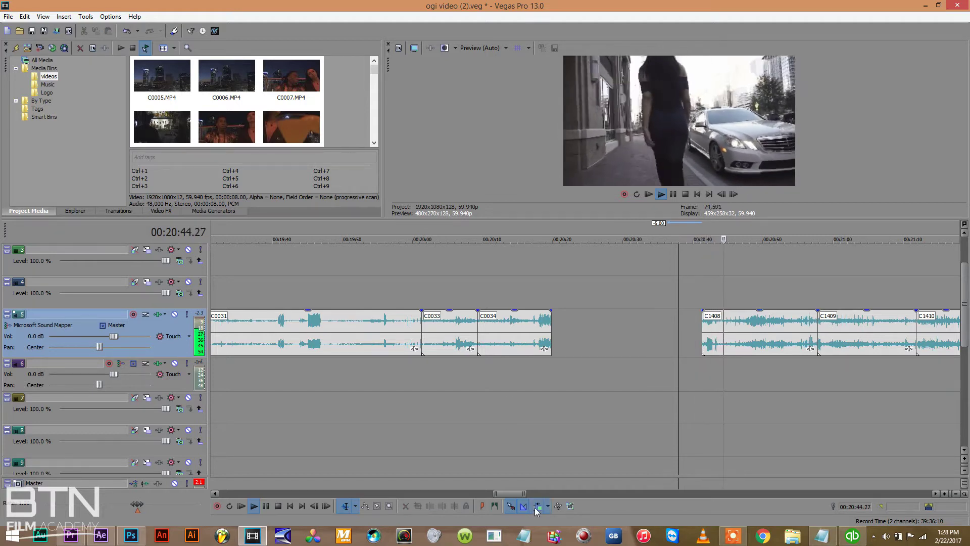
With auto ripple on, move C1408 back against the end of C0034 and preview the C1410, C0033 and C0031 clips.
left_click_drag(707, 338, 576, 339)
left_click(795, 325)
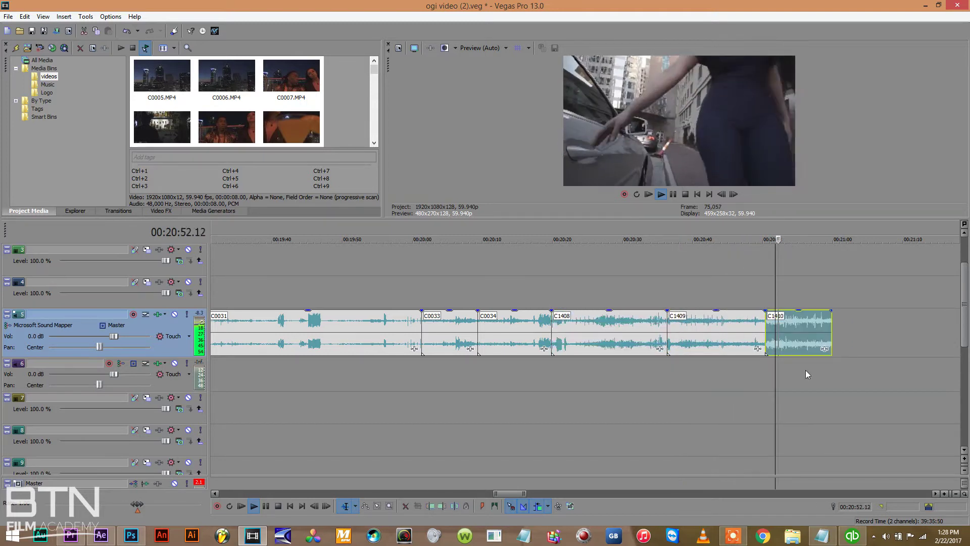
left_click(442, 372)
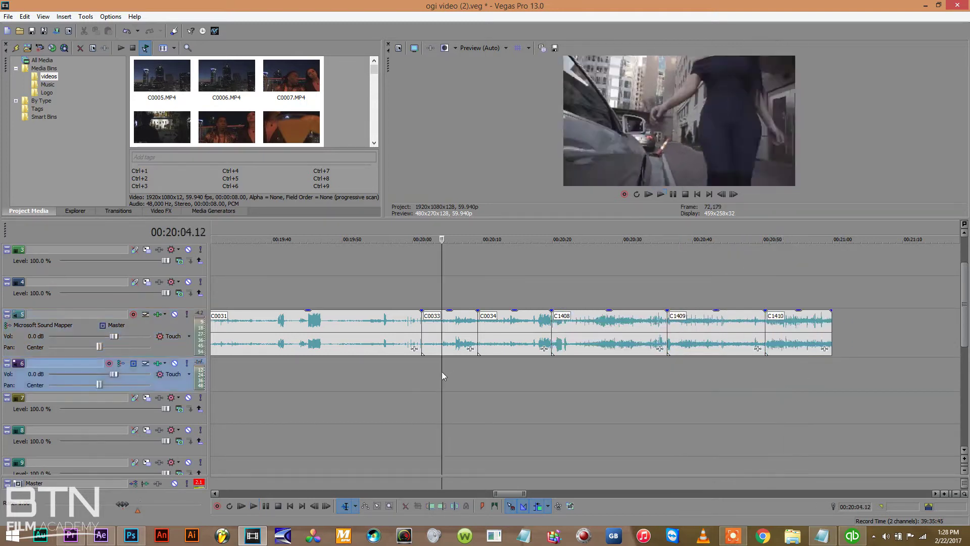
left_click(338, 352)
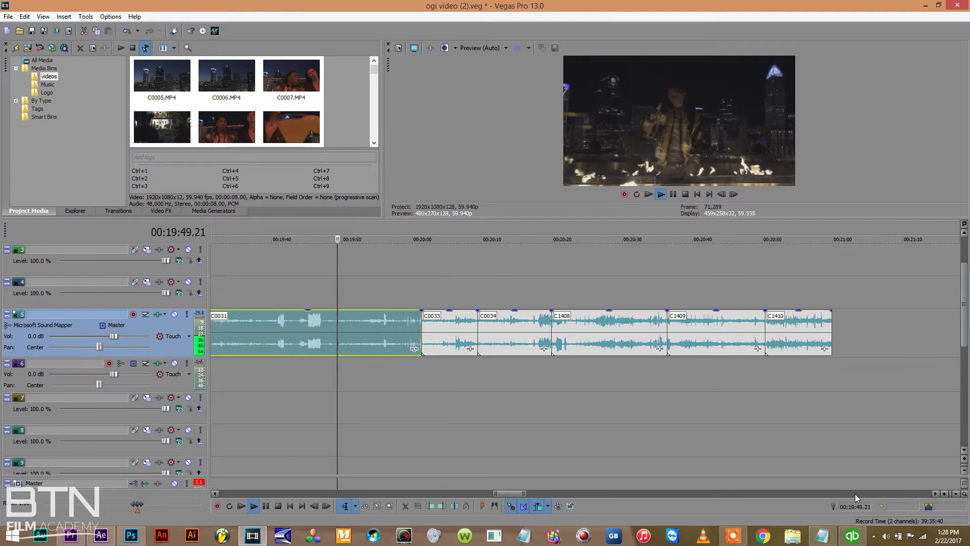
Place the cursor just before the packed group of clips and save the project.
left_click(958, 495)
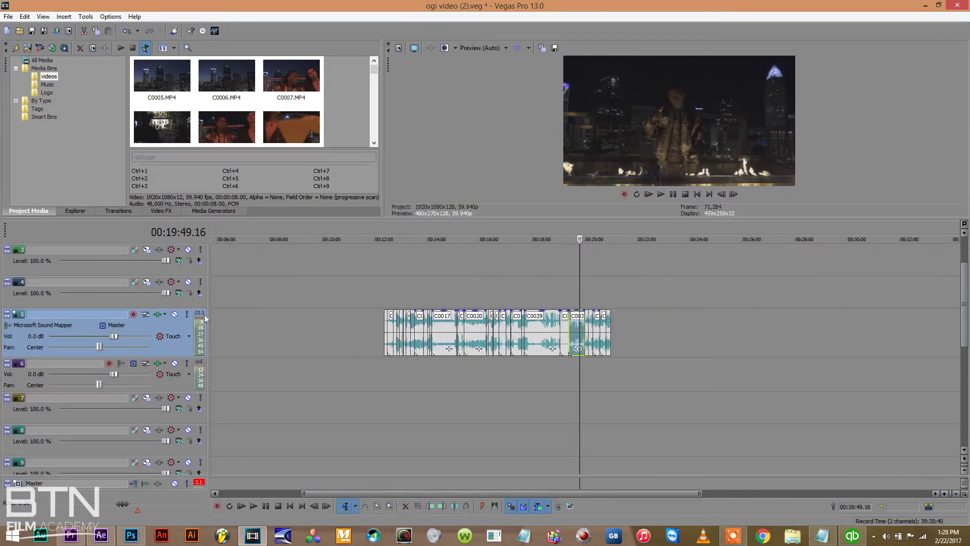
left_click(385, 326)
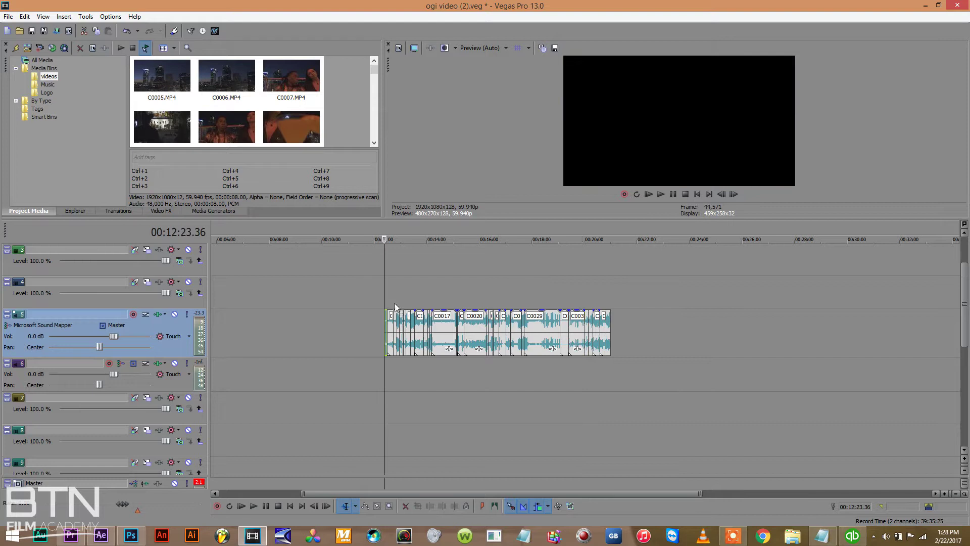
left_click(375, 341)
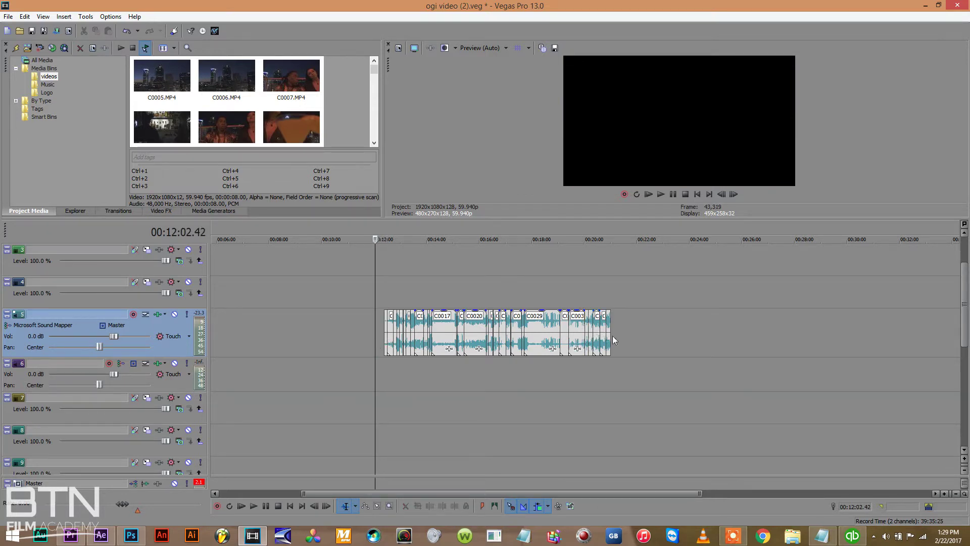
key("ctrl+s")
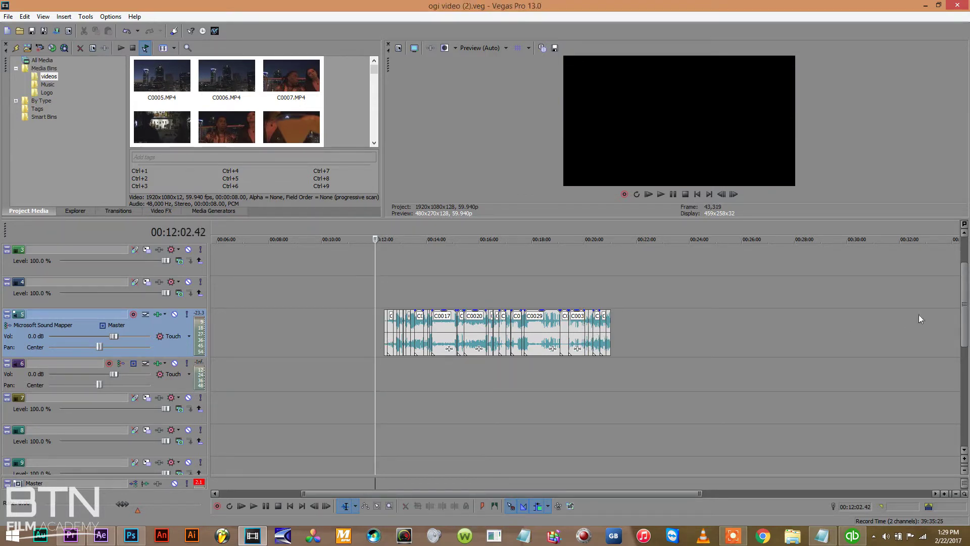
Move the video track with the packed clips from position 11 to the top of the track list.
left_click_drag(965, 296, 965, 336)
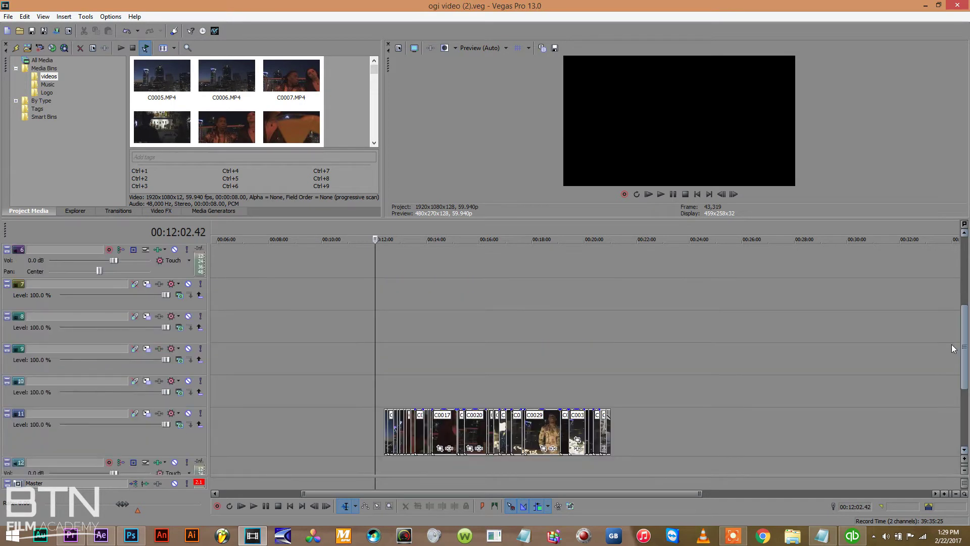
left_click(955, 495)
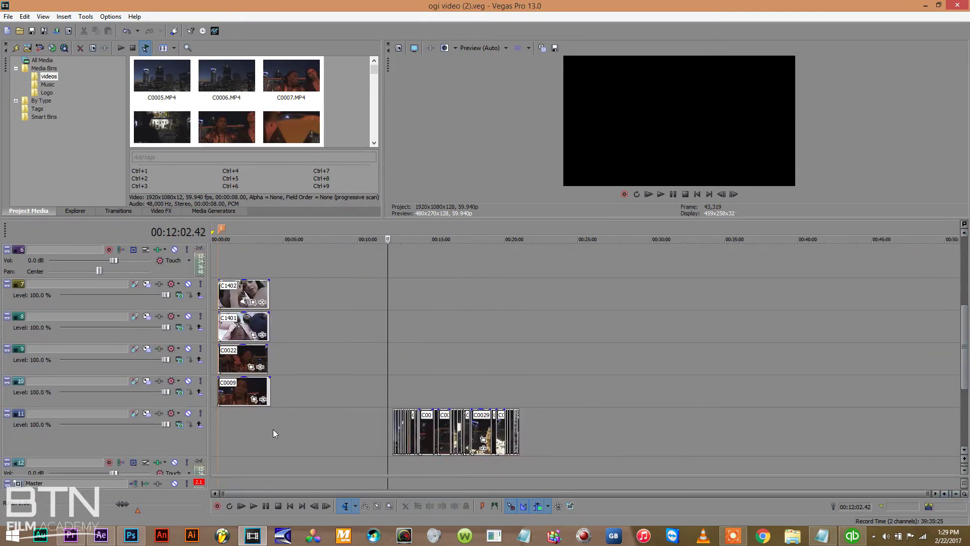
left_click_drag(53, 435, 63, 92)
left_click_drag(48, 219, 47, 244)
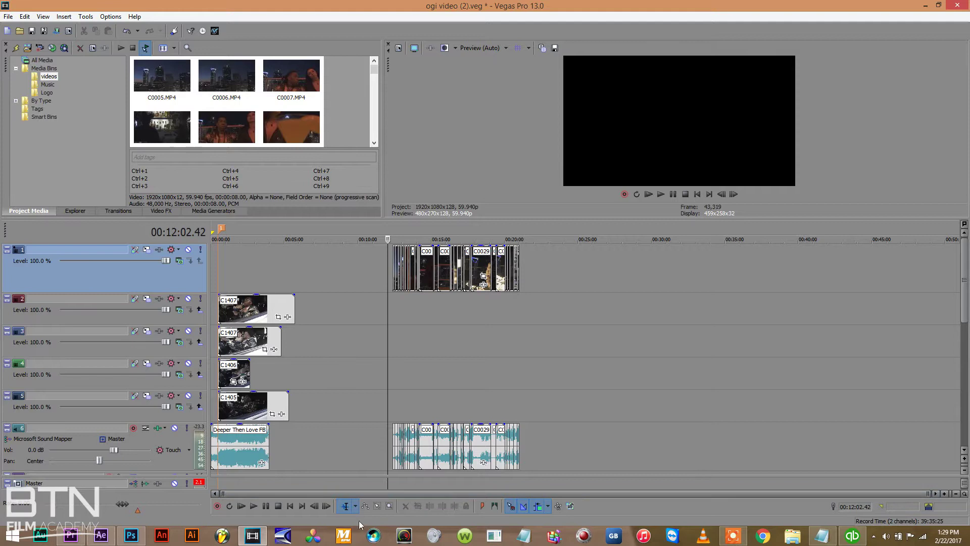
With auto ripple off and event grouping ignored, delete only the audio of all packed clips and save the project.
left_click(541, 508)
left_click(571, 509)
left_click(382, 505)
left_click_drag(548, 437, 381, 436)
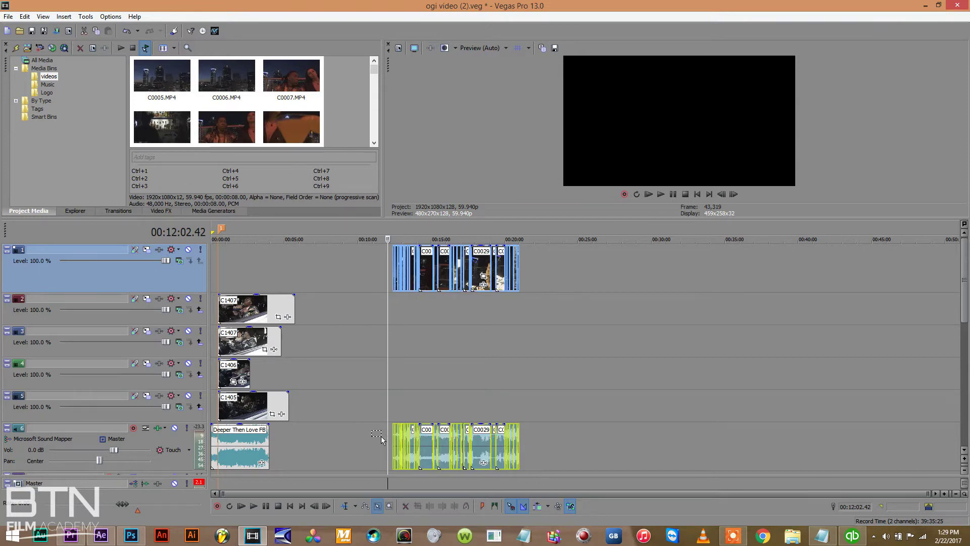
key("Delete")
key("ctrl+s")
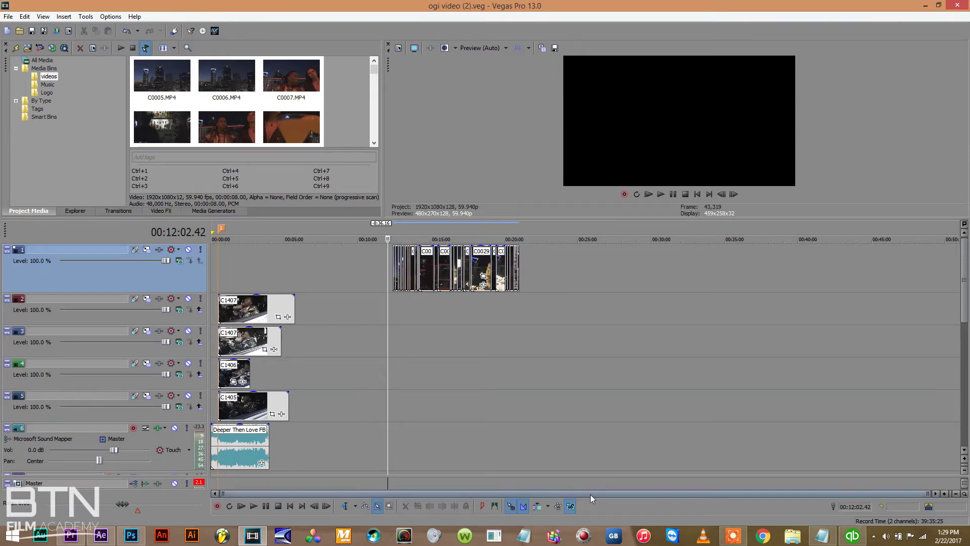
Move the audio track with the Deeper Then Love song below all the video tracks.
left_click(36, 430)
scroll(35, 430, "down", 5)
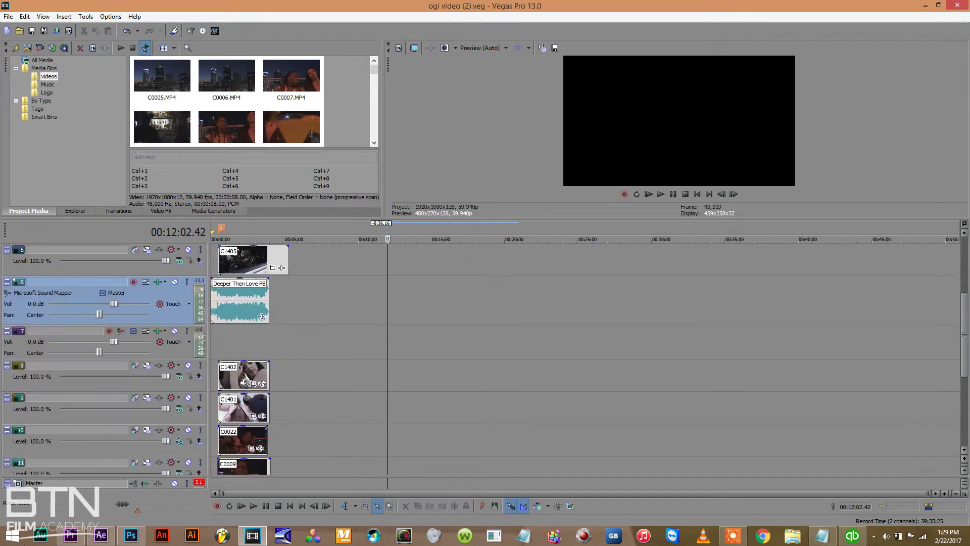
left_click_drag(25, 542, 41, 412)
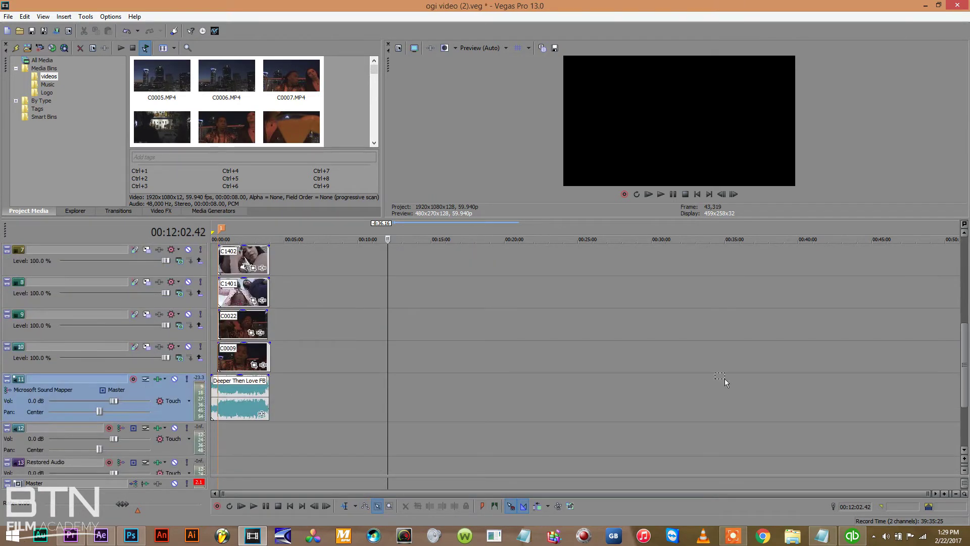
Delete the empty audio track 6 between the C1405 and C1402 video tracks.
left_click_drag(966, 364, 964, 312)
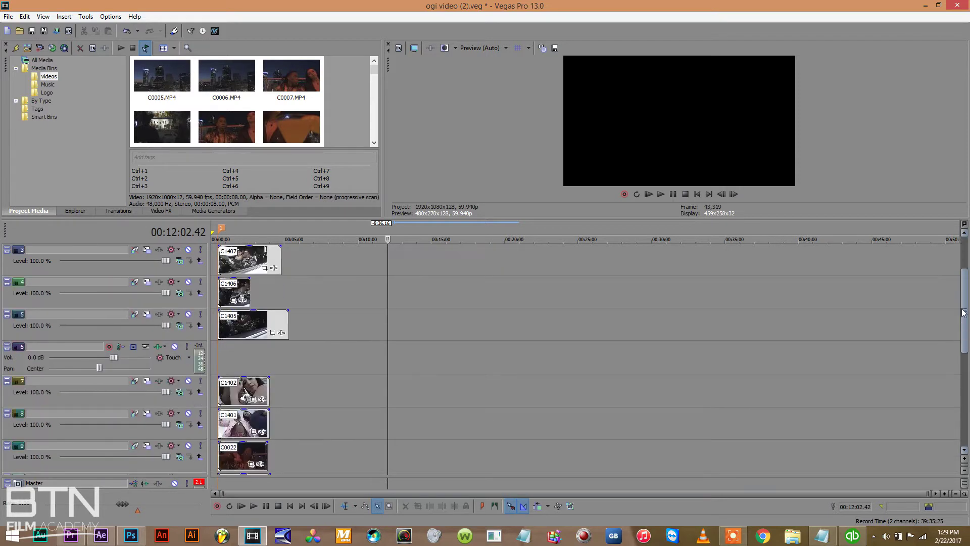
left_click(21, 369)
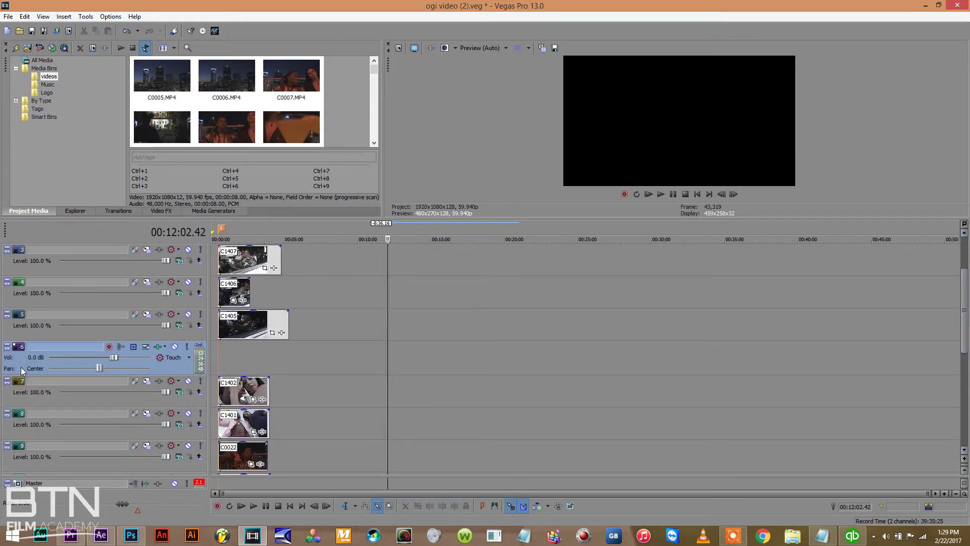
right_click(21, 370)
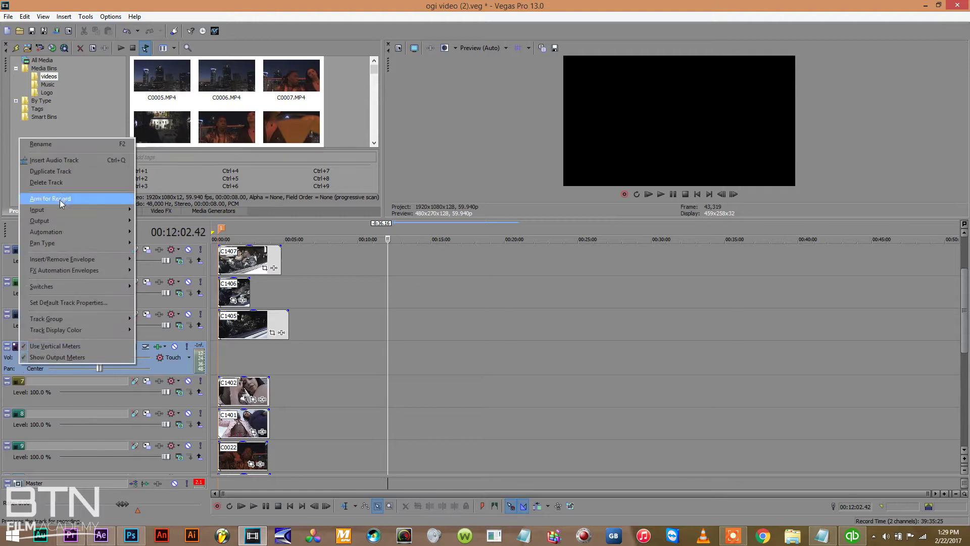
left_click(58, 183)
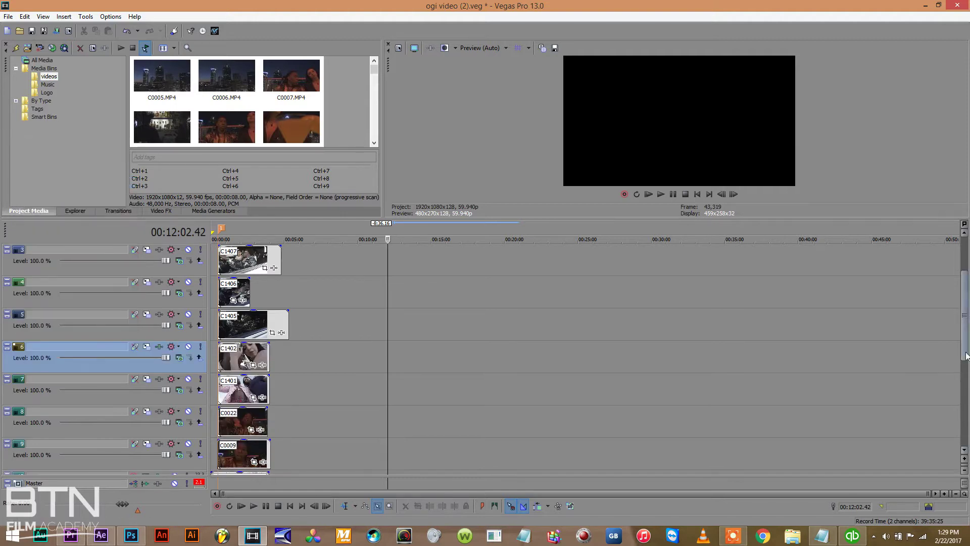
Move the C1402 and C1401 tracks together to directly beneath the packed footage track, and save the project.
left_click_drag(965, 341, 966, 373)
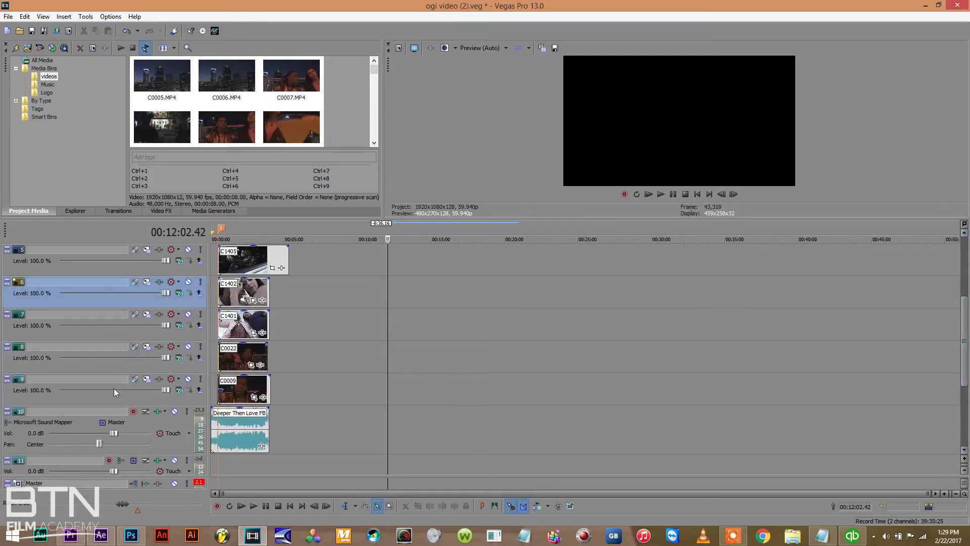
left_click(89, 333)
left_click(80, 304, "ctrl")
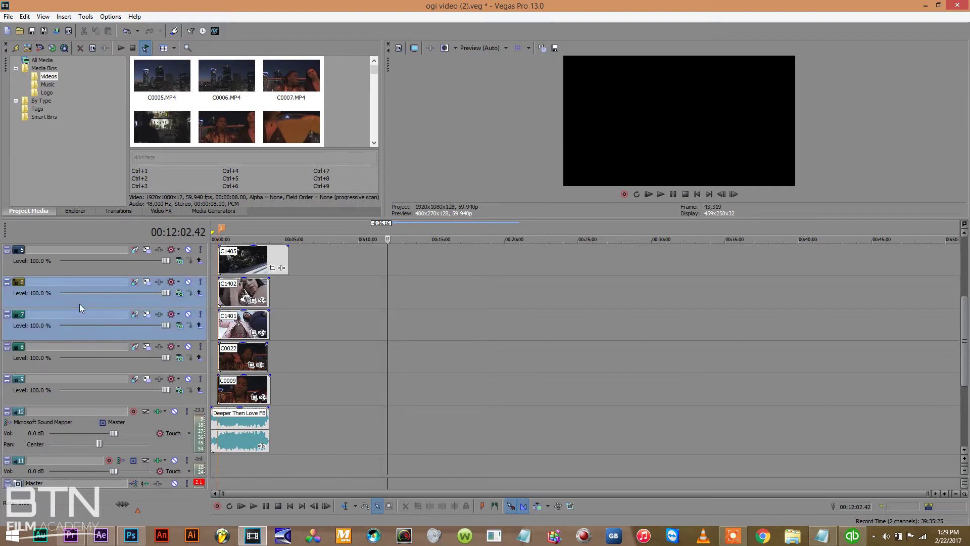
left_click_drag(80, 304, 102, 304)
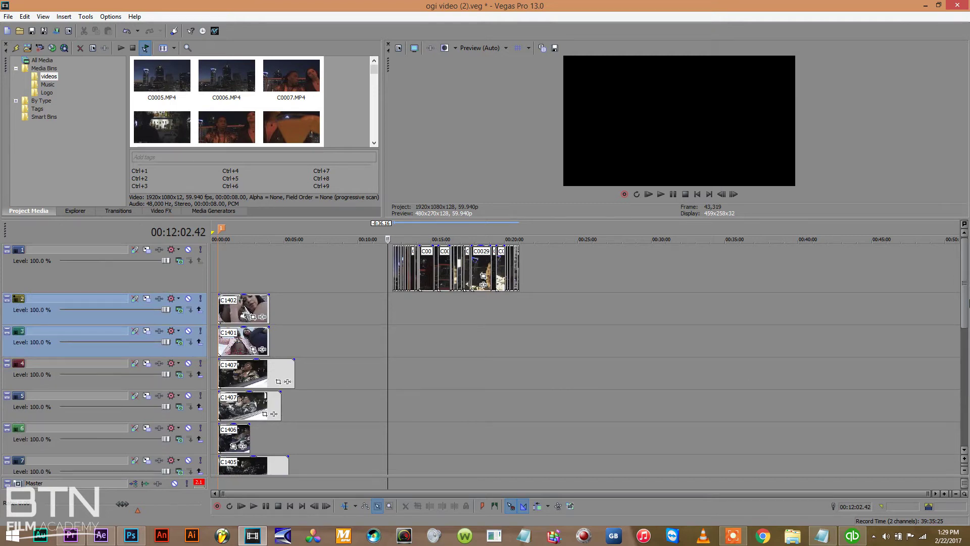
scroll(965, 278, "down", 2)
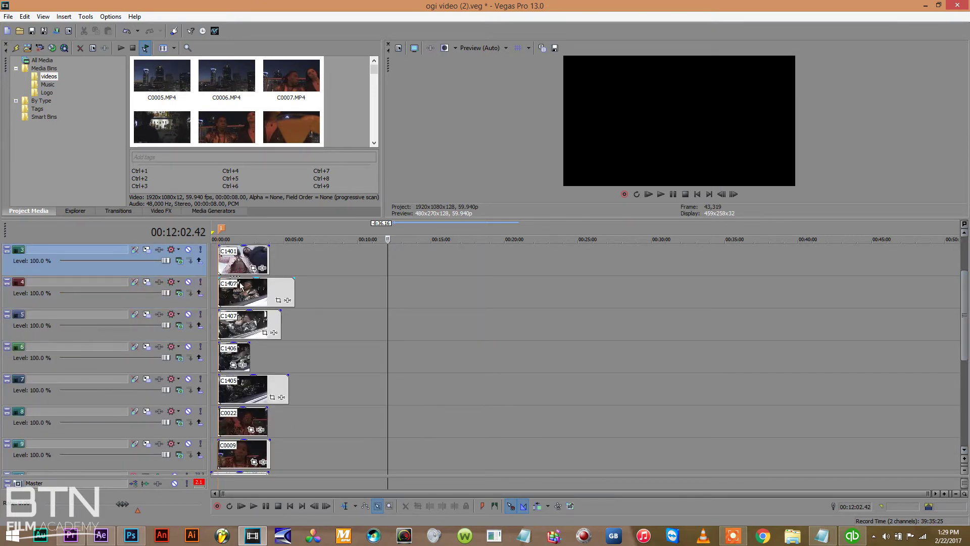
key("ctrl+s")
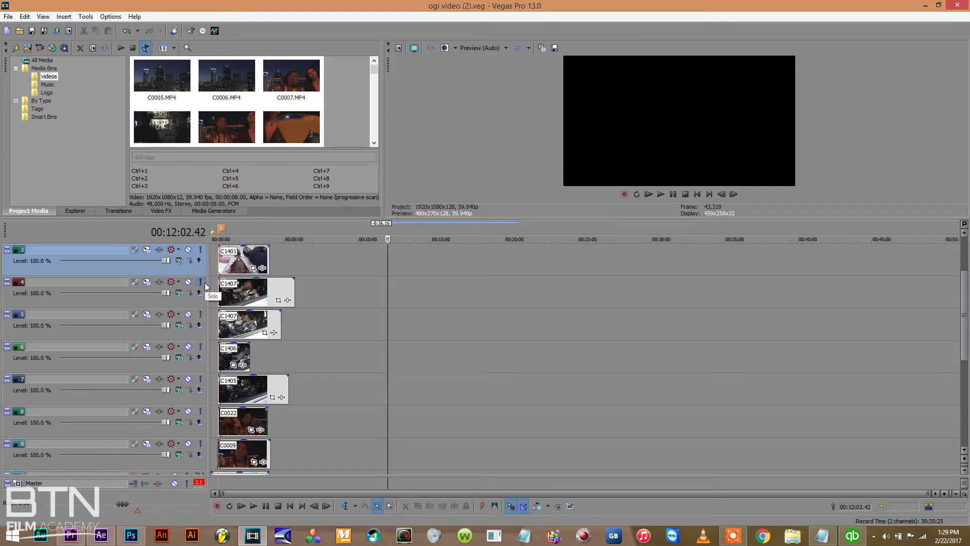
Solo the C1405 track and preview the car performance at several points along the song.
left_click(203, 360)
key("space")
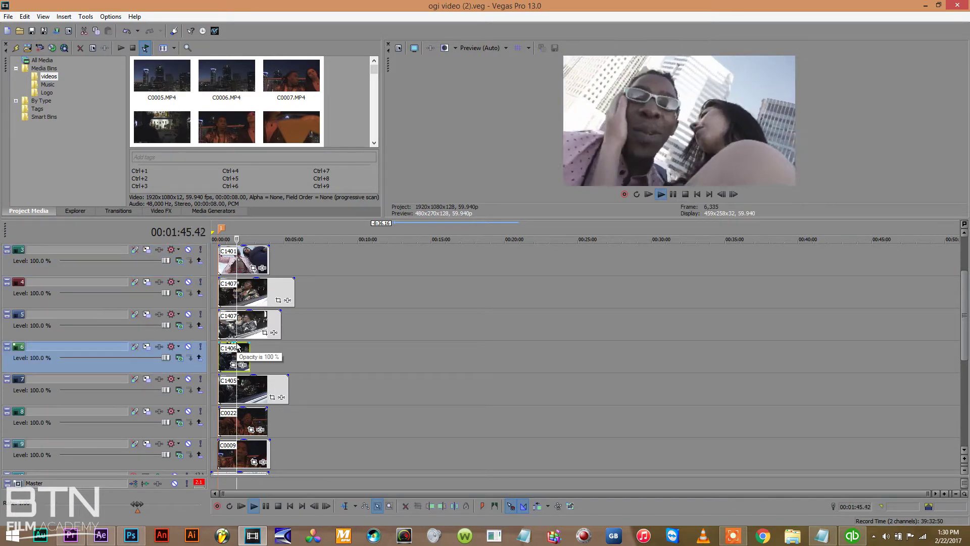
left_click(201, 381)
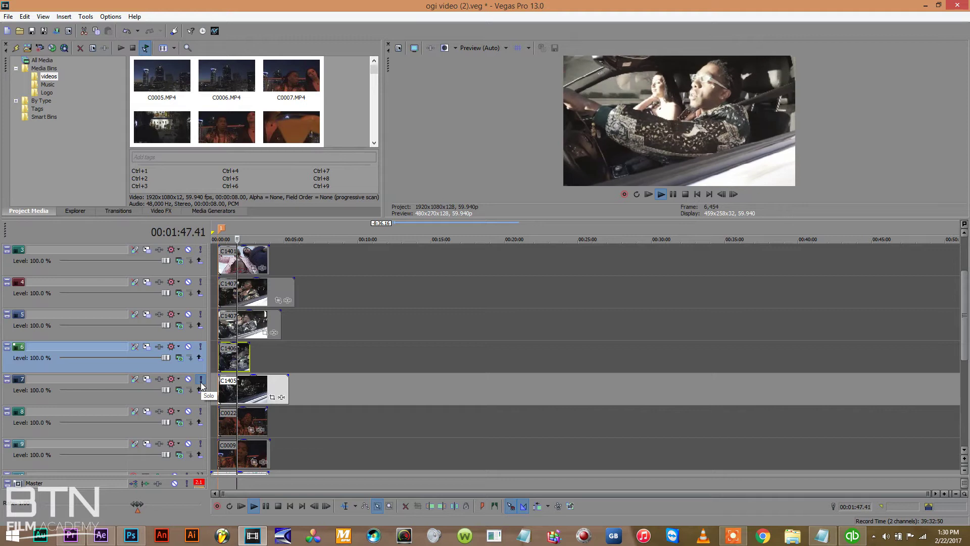
left_click(256, 227)
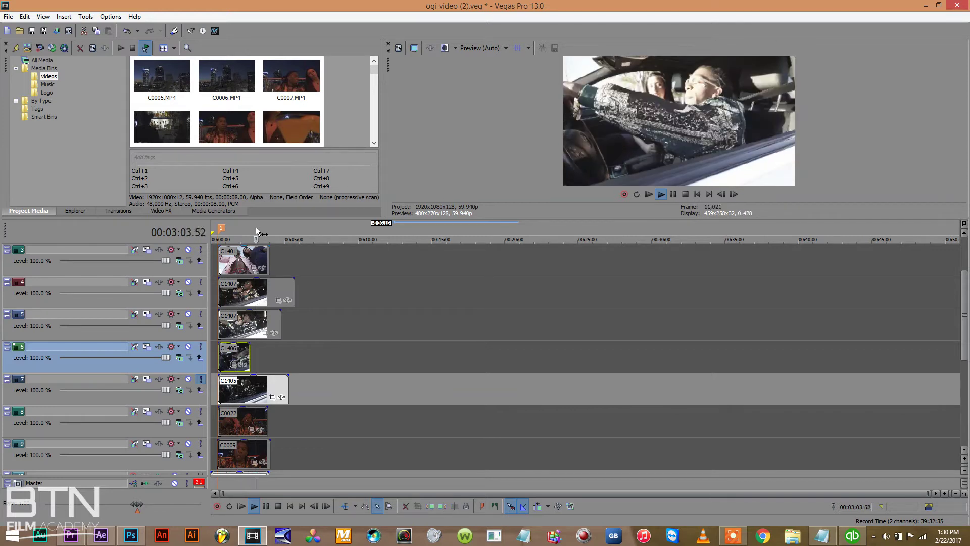
left_click(277, 227)
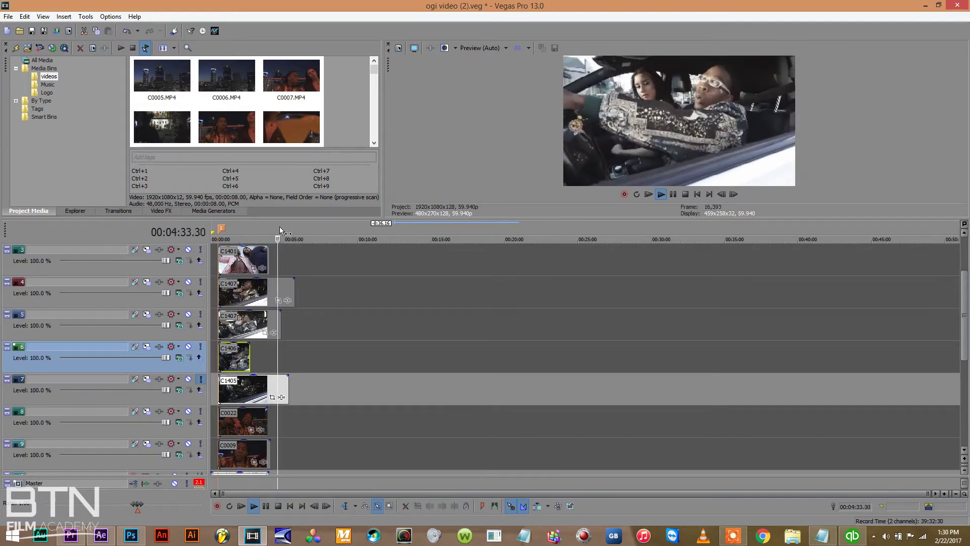
left_click(224, 226)
left_click(229, 226)
left_click(234, 227)
left_click(237, 226)
left_click(244, 226)
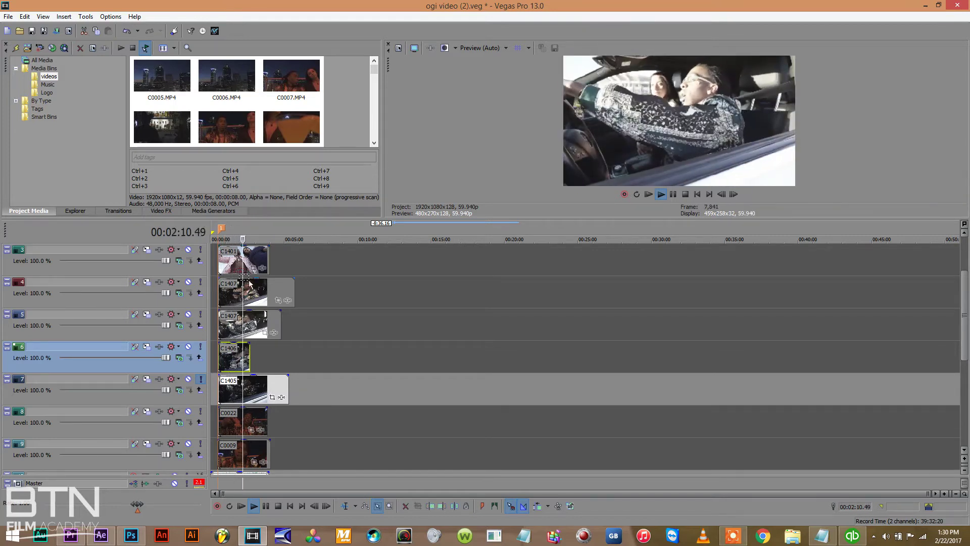
Solo the C1406 track and both C1407 tracks as well and preview each car performance take.
left_click(200, 347)
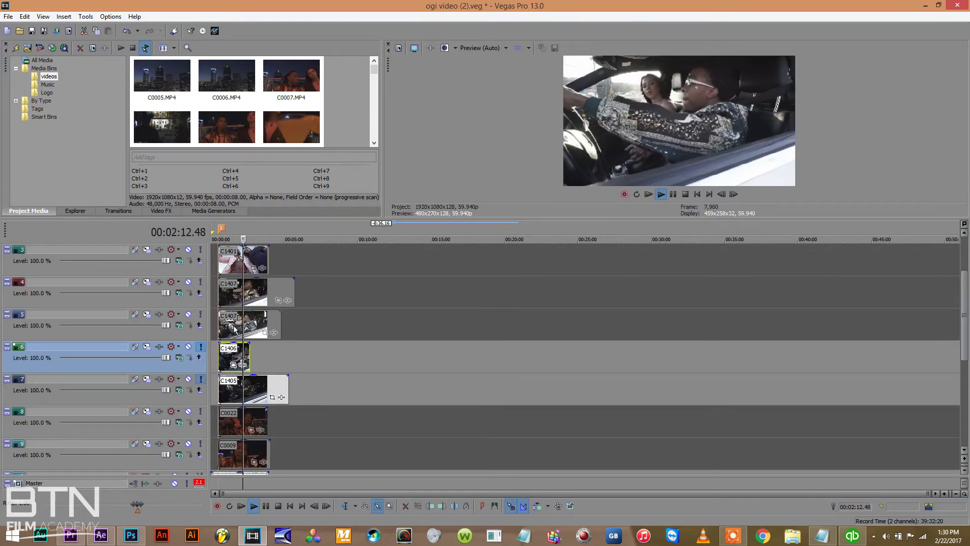
left_click(233, 226)
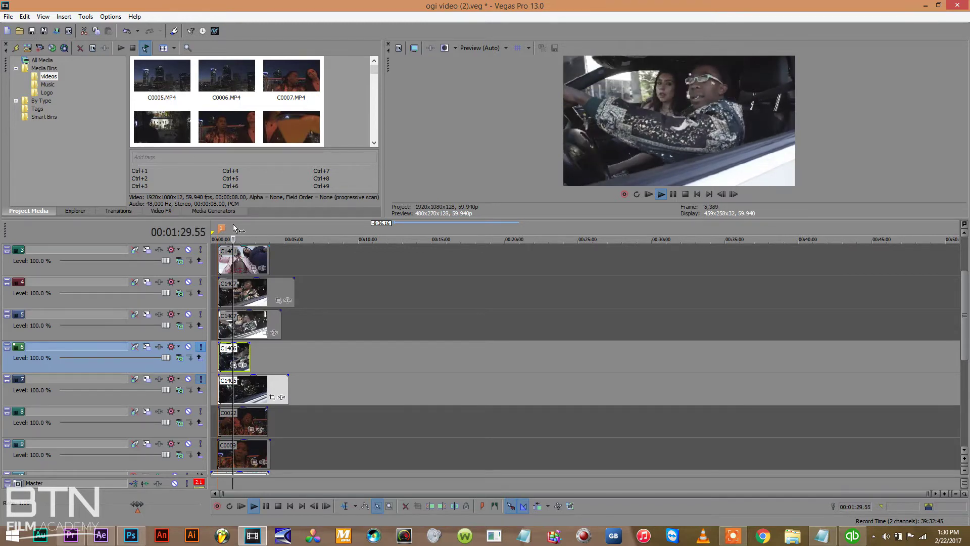
left_click(201, 318)
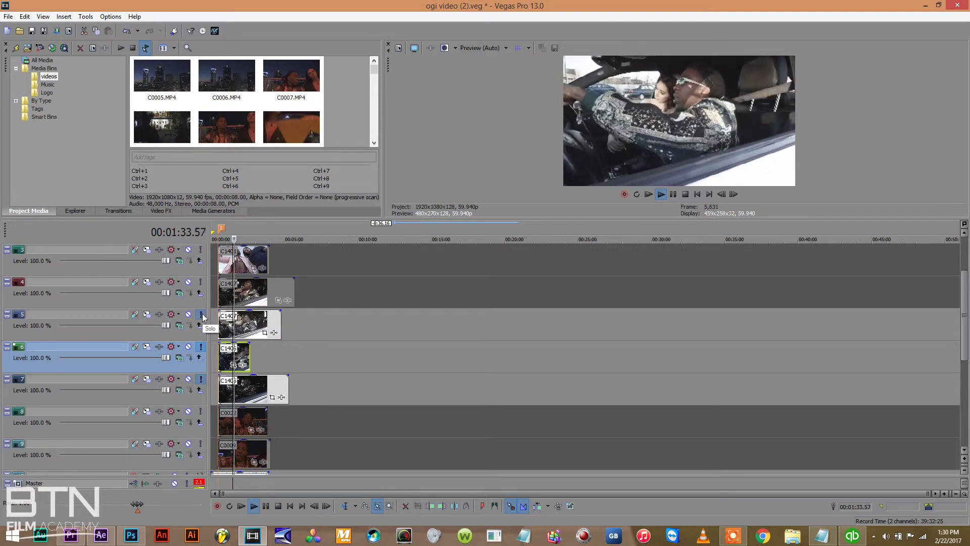
left_click(201, 282)
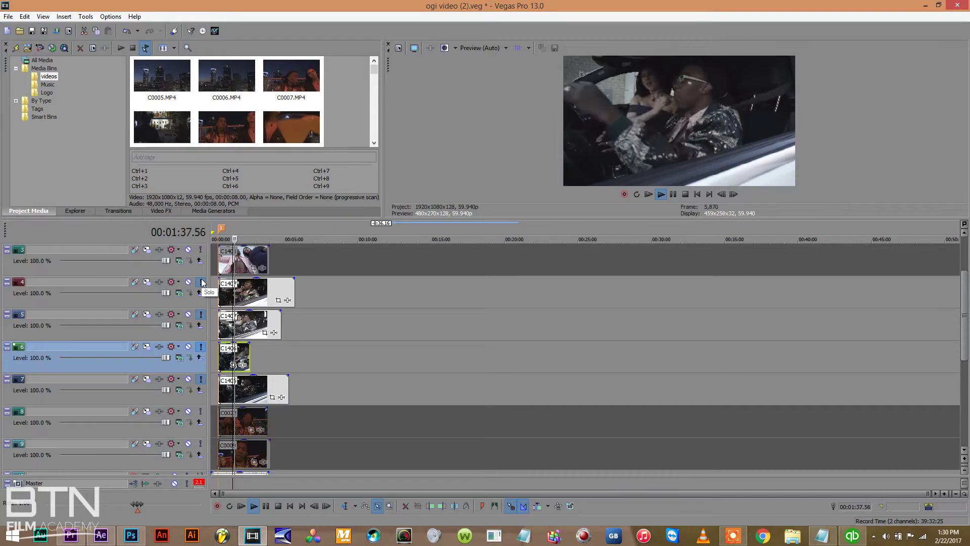
left_click(244, 234)
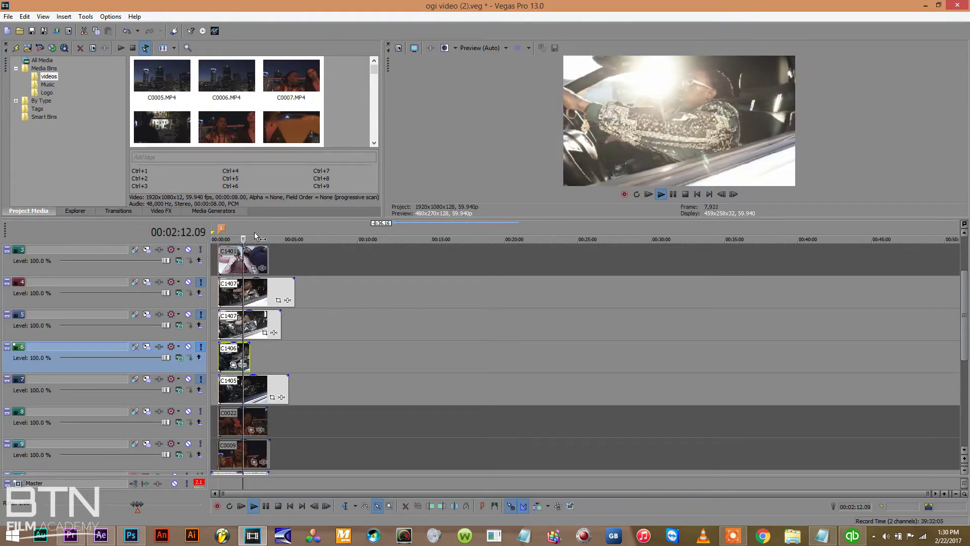
Move the C1407 clip from track 4 onto the top track, right after the packed footage.
left_click(347, 506)
left_click(239, 296)
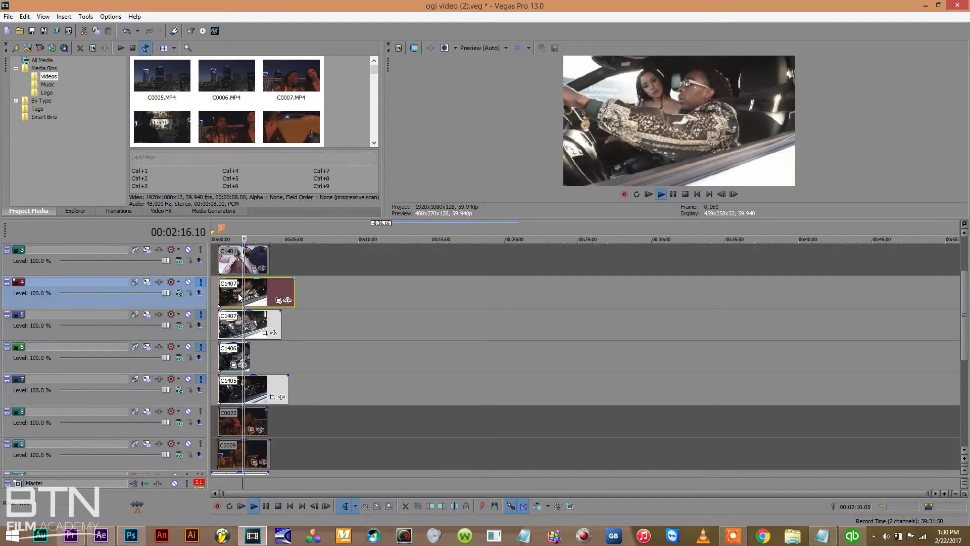
left_click_drag(239, 296, 546, 272)
left_click_drag(966, 300, 967, 331)
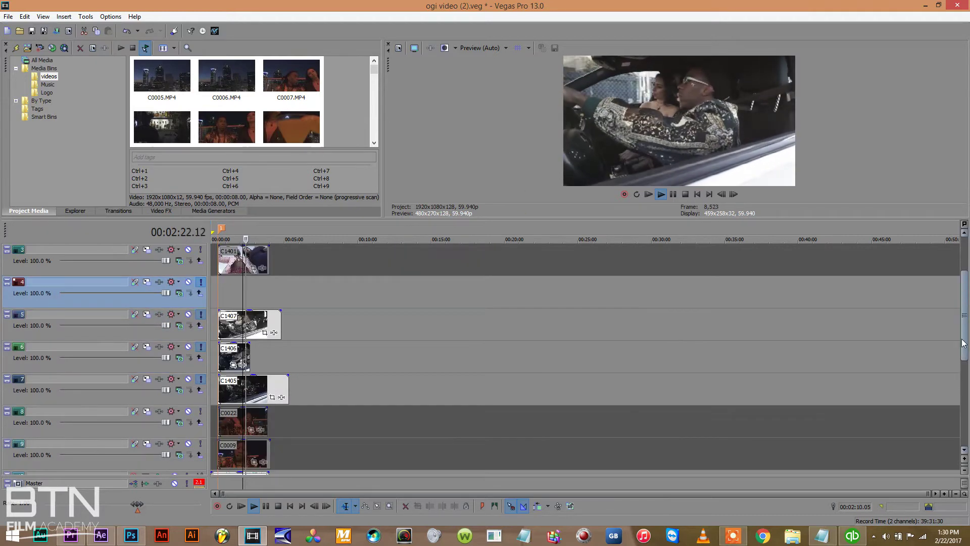
Preview the remaining C1407 car take at several points along the song.
left_click(266, 295)
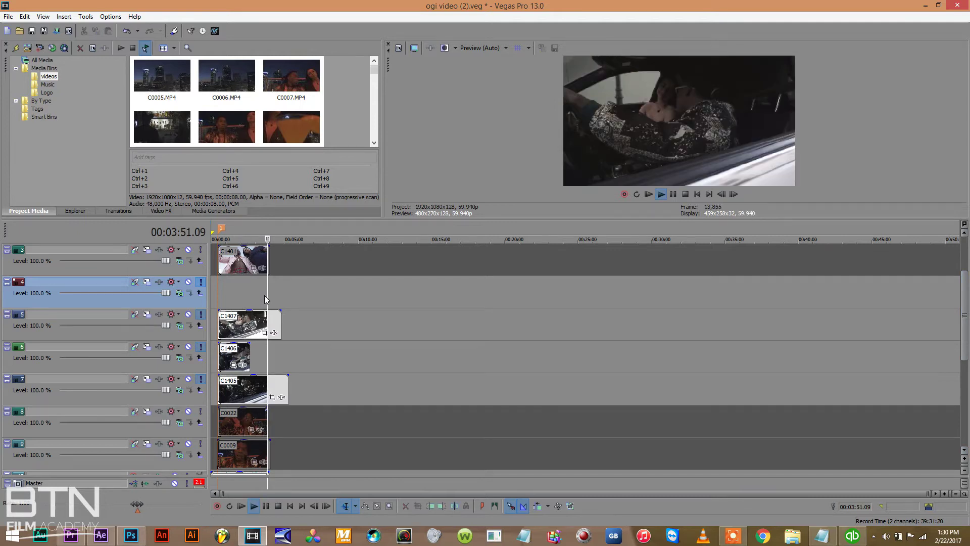
left_click(247, 290)
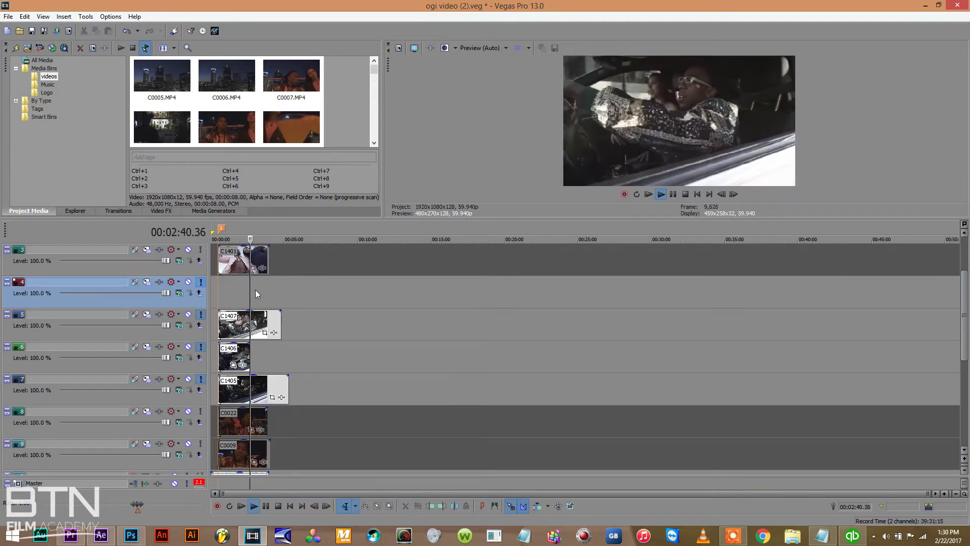
left_click(236, 287)
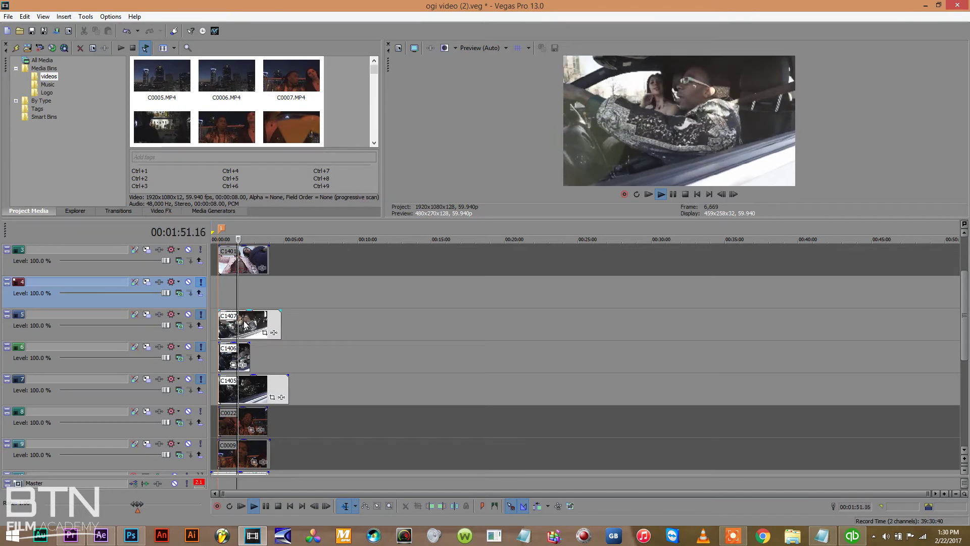
Take the C1406, C1407 and empty tracks out of solo and preview the C1405 car take alone.
left_click(201, 346)
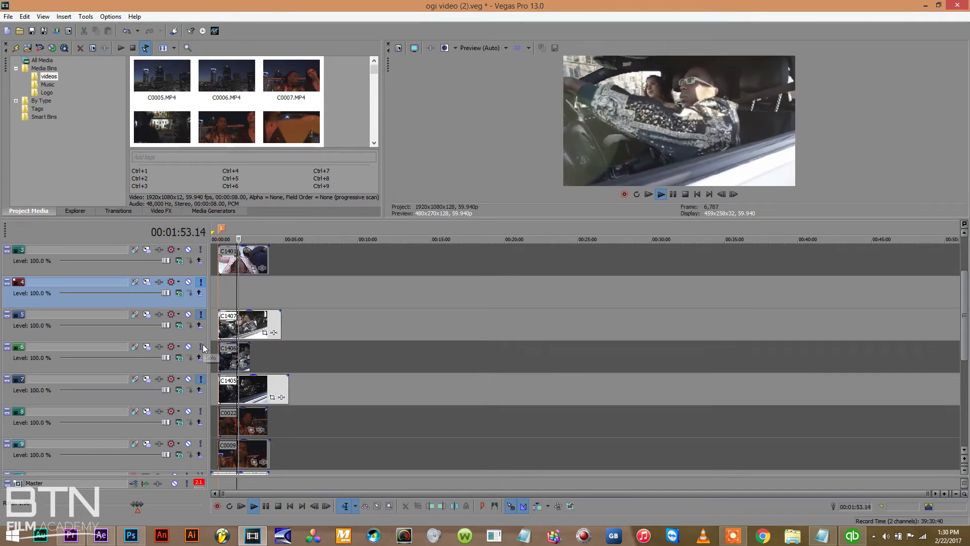
left_click(200, 314)
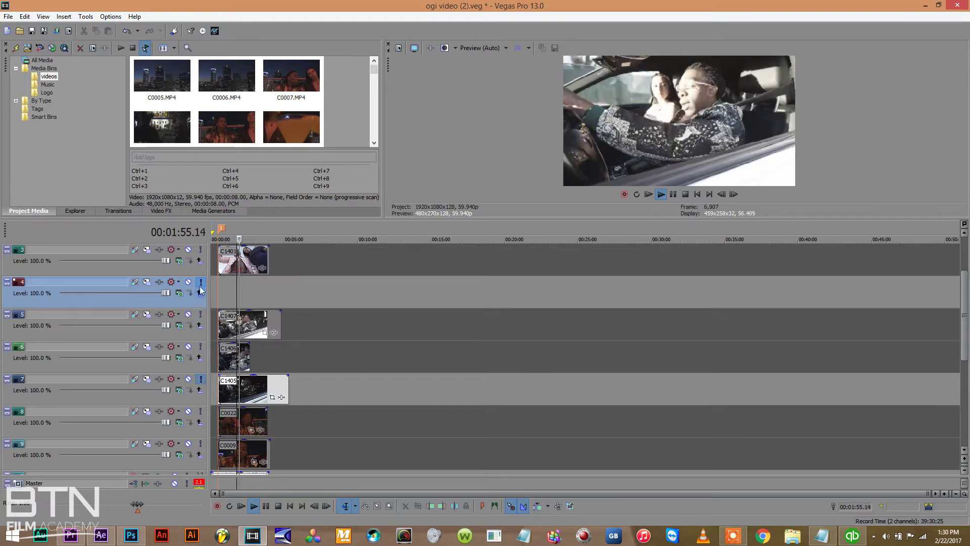
left_click(200, 282)
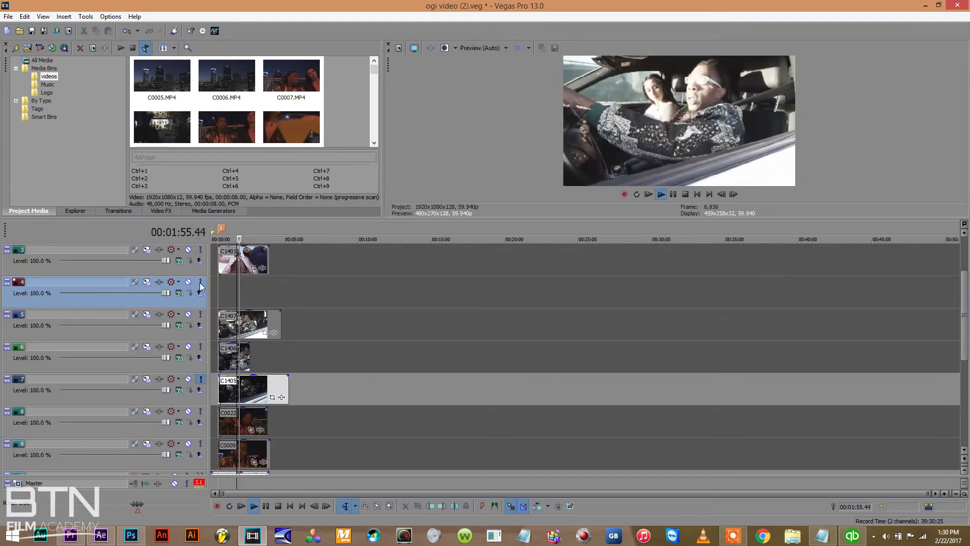
left_click(237, 385)
key("space")
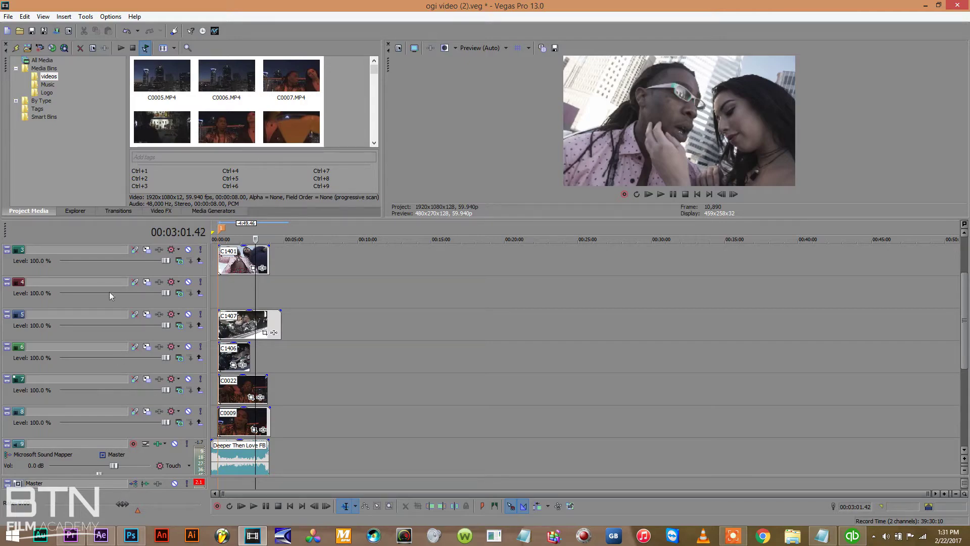
Delete the empty track 4 between the C1401 and C1407 tracks.
right_click(47, 302)
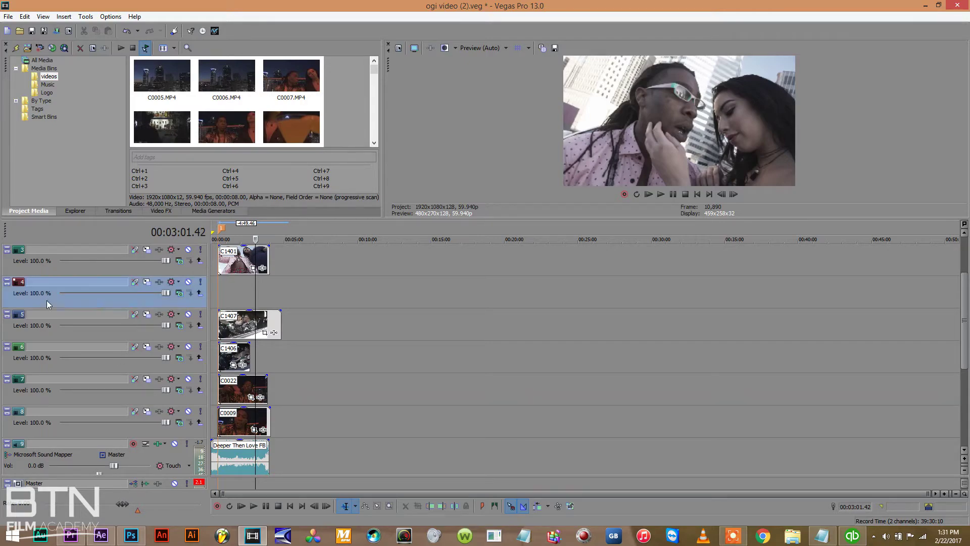
left_click(74, 345)
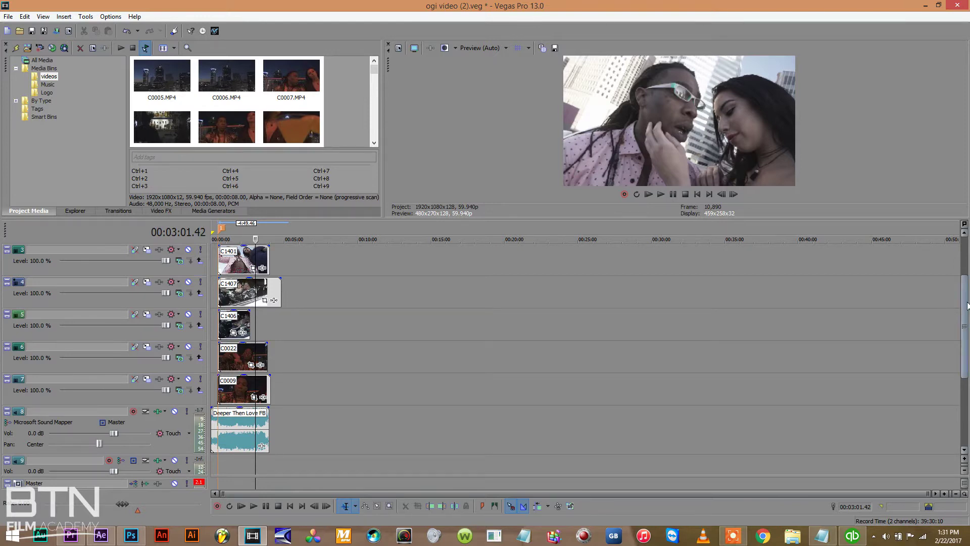
Select video tracks 2 through 7, from C1402 to C0009, and enable multicamera editing.
left_click_drag(966, 307, 968, 299)
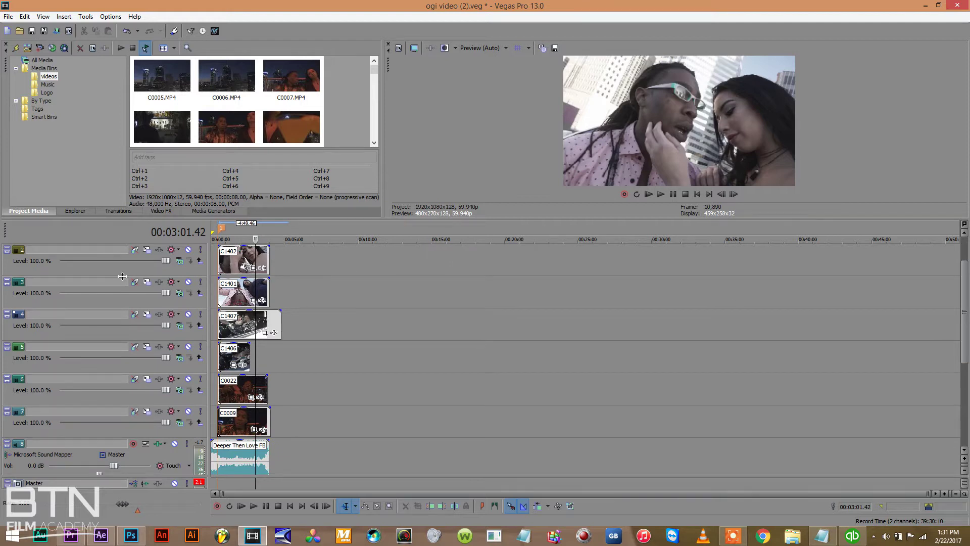
left_click(30, 270)
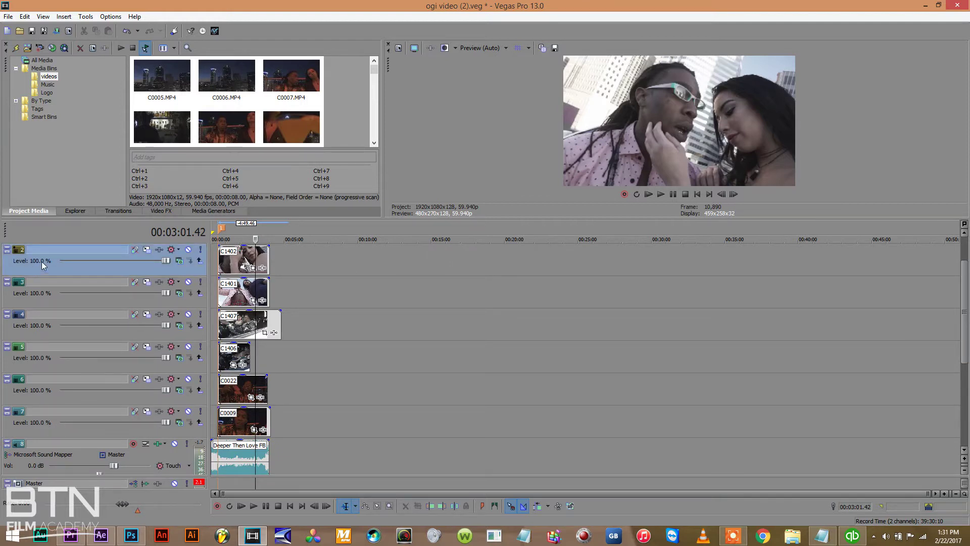
left_click(50, 430, "shift")
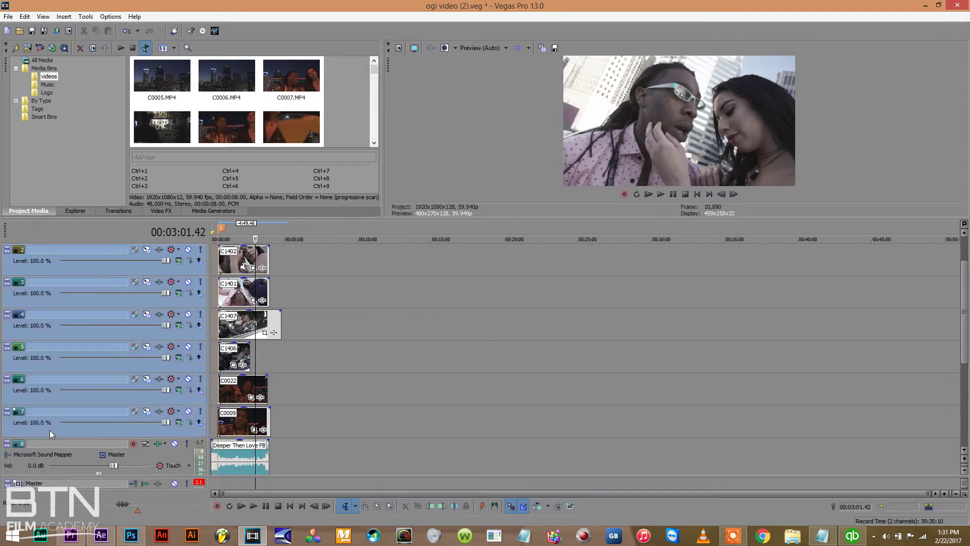
right_click(50, 430)
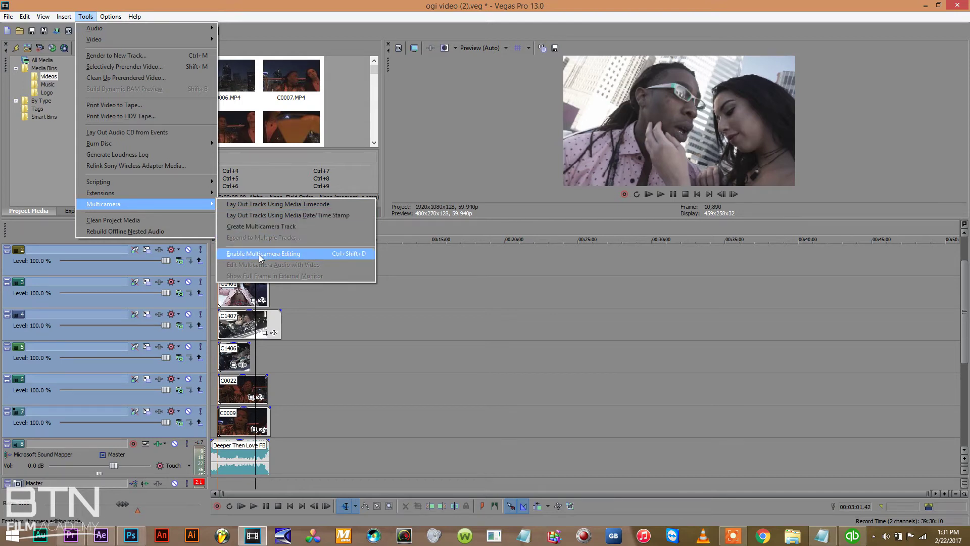
left_click(260, 257)
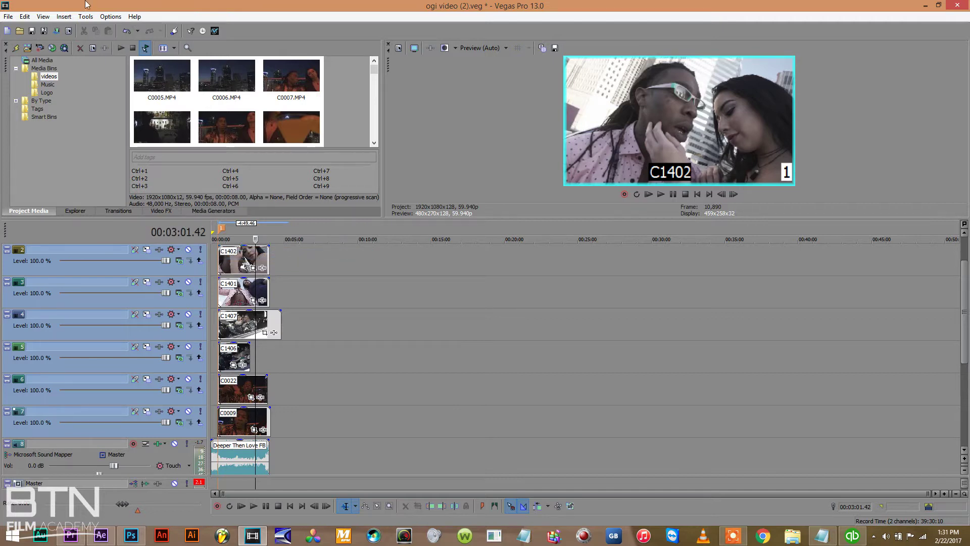
Open the multicamera commands for the selected performance tracks.
left_click(85, 16)
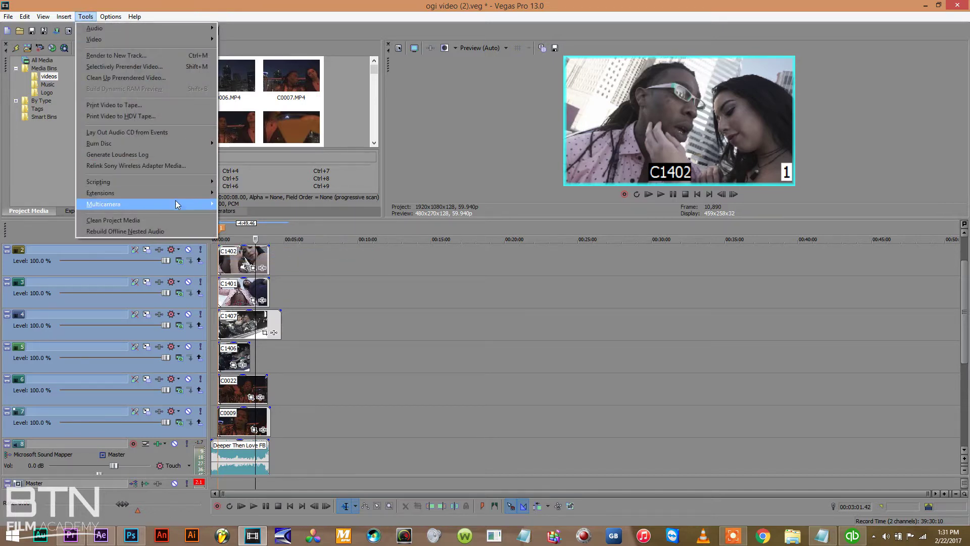
Combine the selected video tracks into one multicamera track and select all of its events for live switching.
mouse_move(173, 204)
left_click(256, 229)
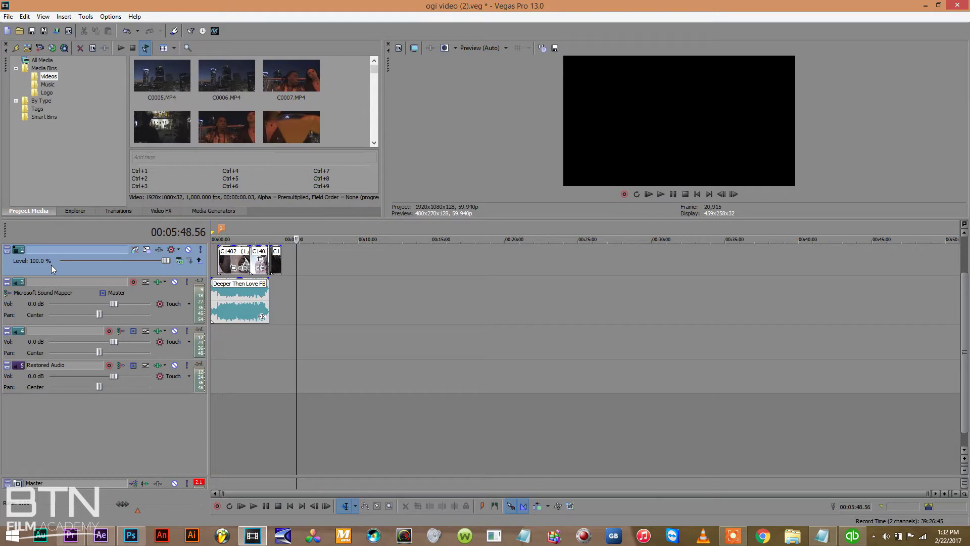
left_click(377, 506)
left_click_drag(323, 258, 217, 250)
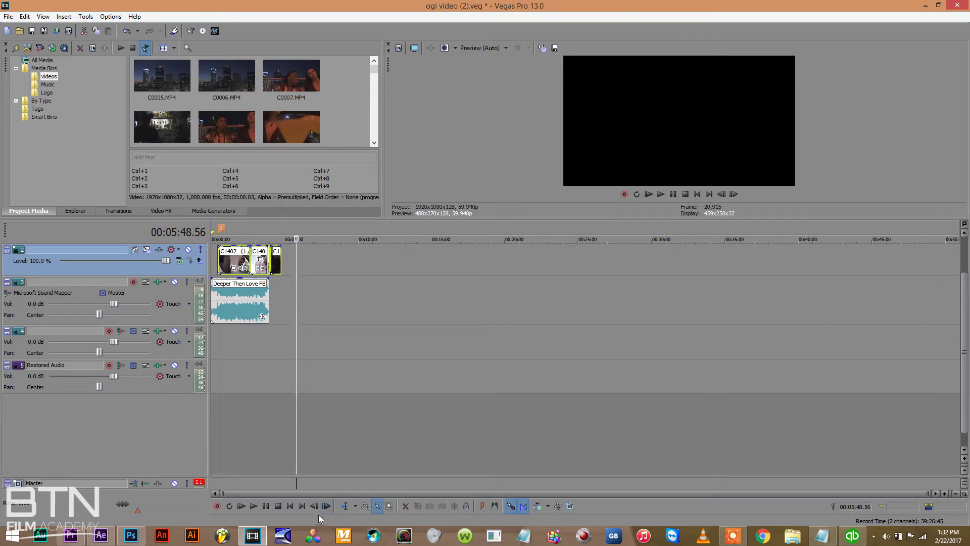
Play the project from the start, enlarge the timeline's time scale, and move playback to marker 1 at 00:00:27.55.
left_click(288, 507)
key("space")
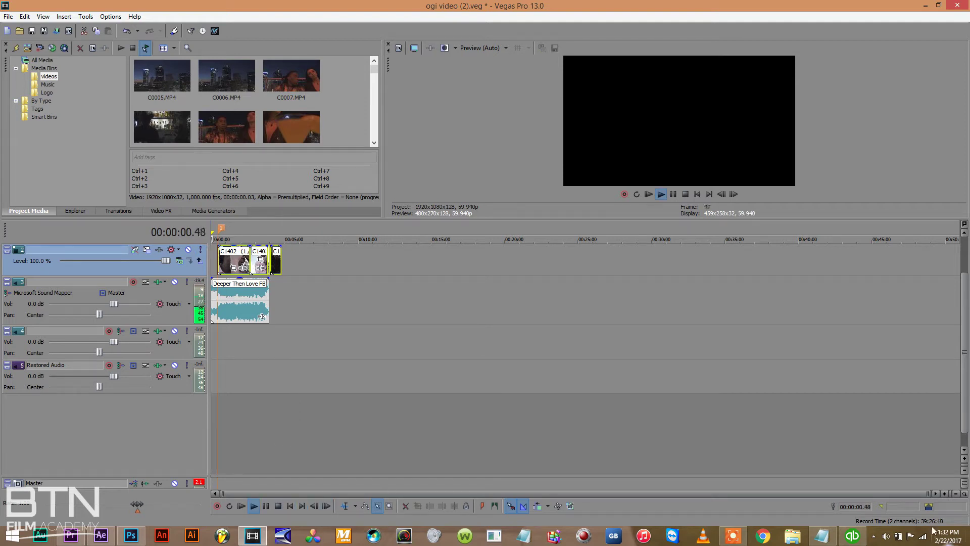
left_click(945, 493)
left_click(945, 493)
left_click(945, 494)
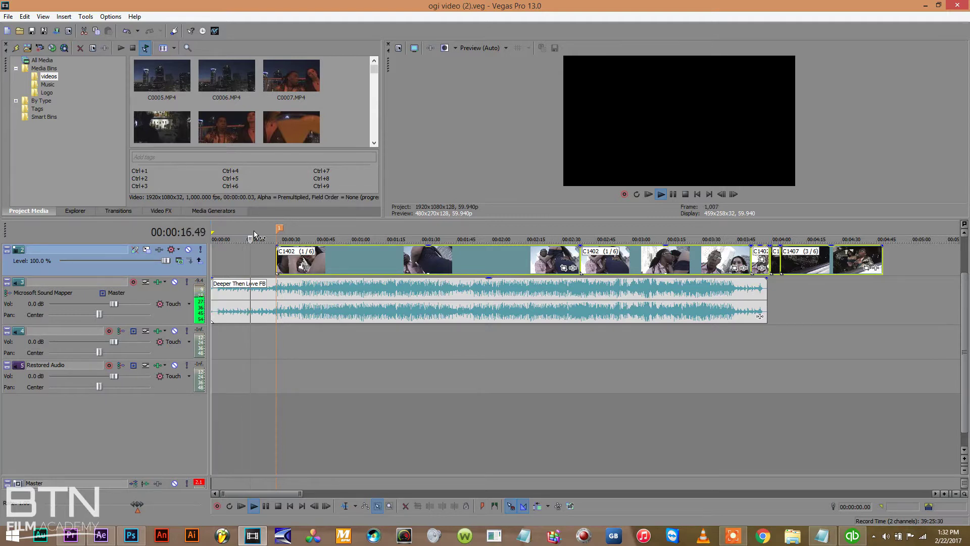
left_click(267, 227)
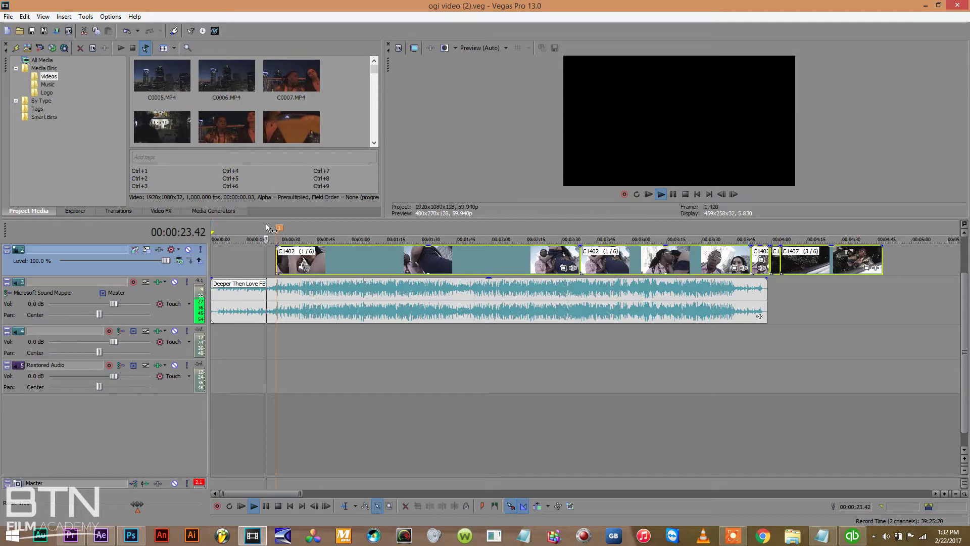
left_click(278, 229)
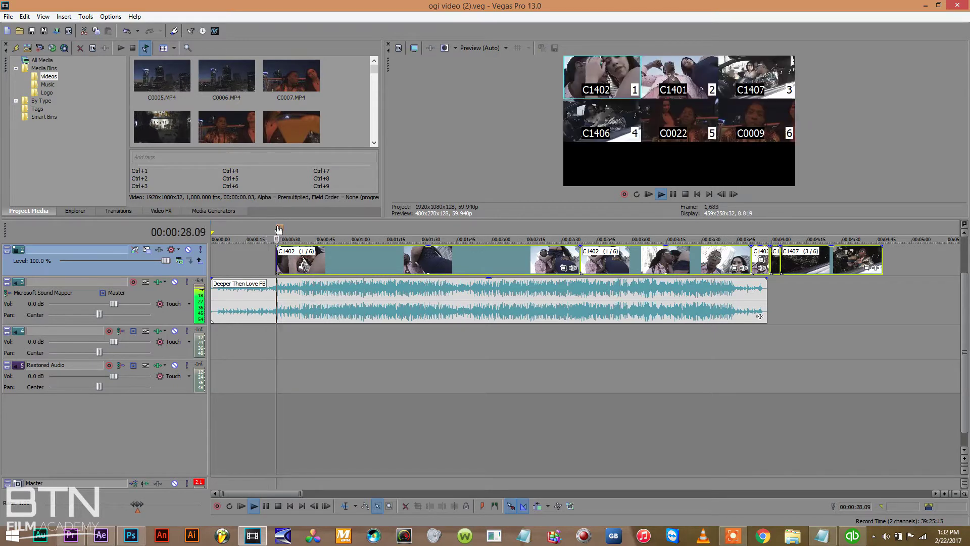
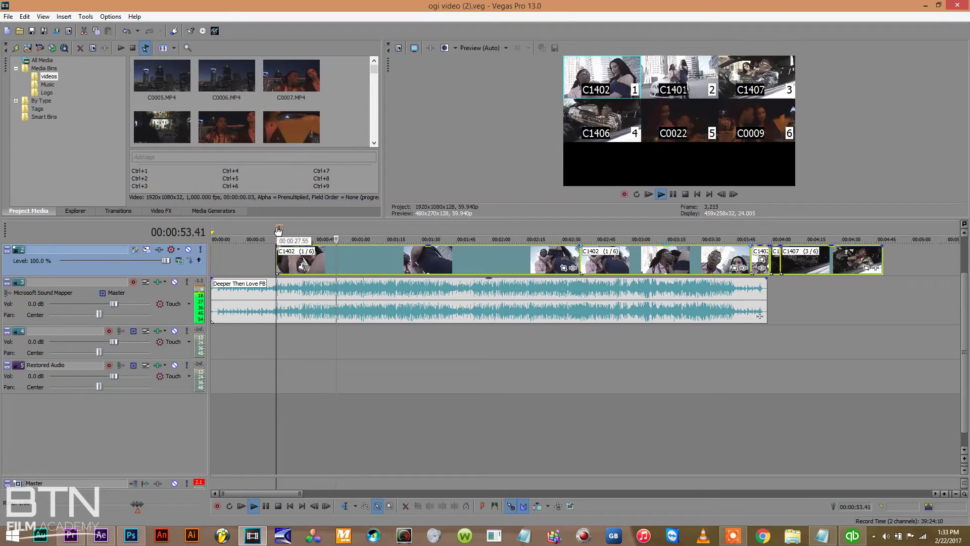
left_click(278, 232)
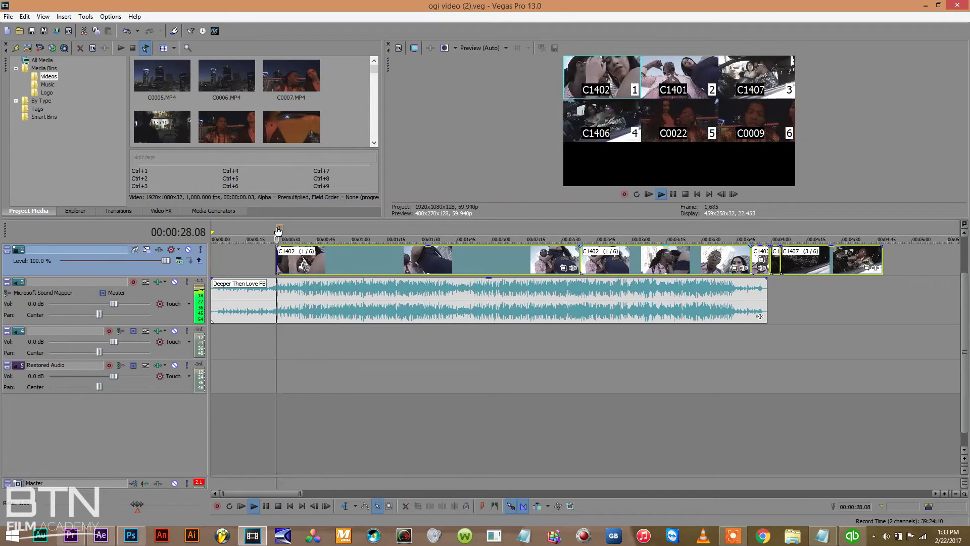
key("space")
key("space")
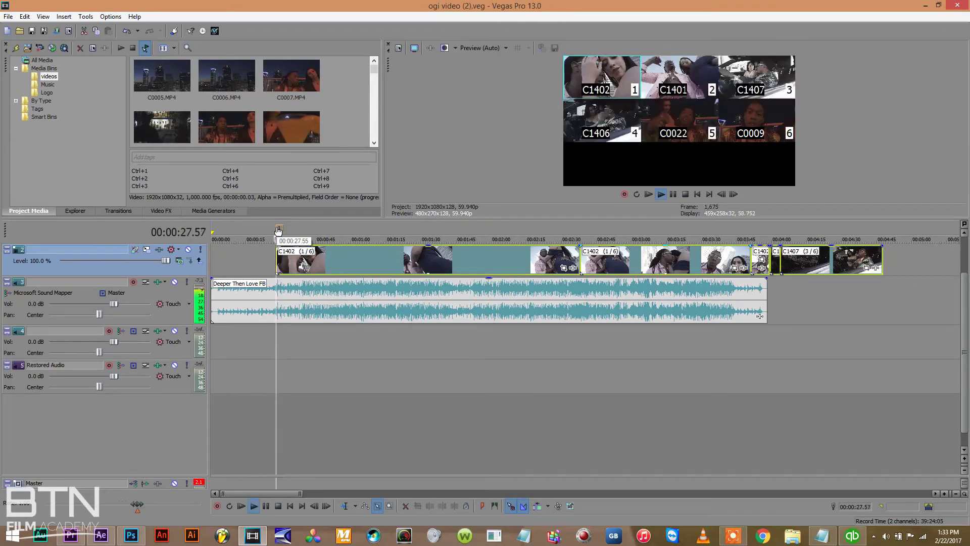
key("6")
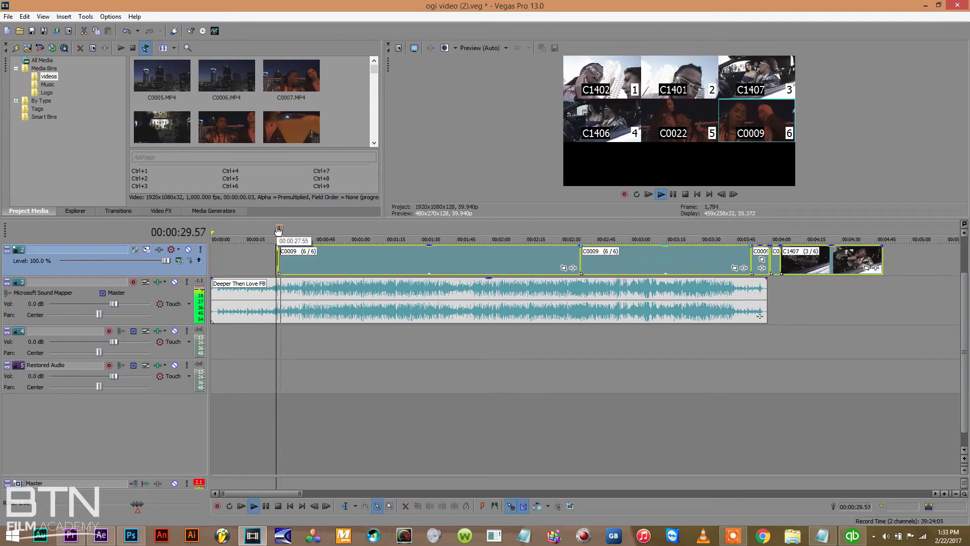
key("space")
key("ctrl+z")
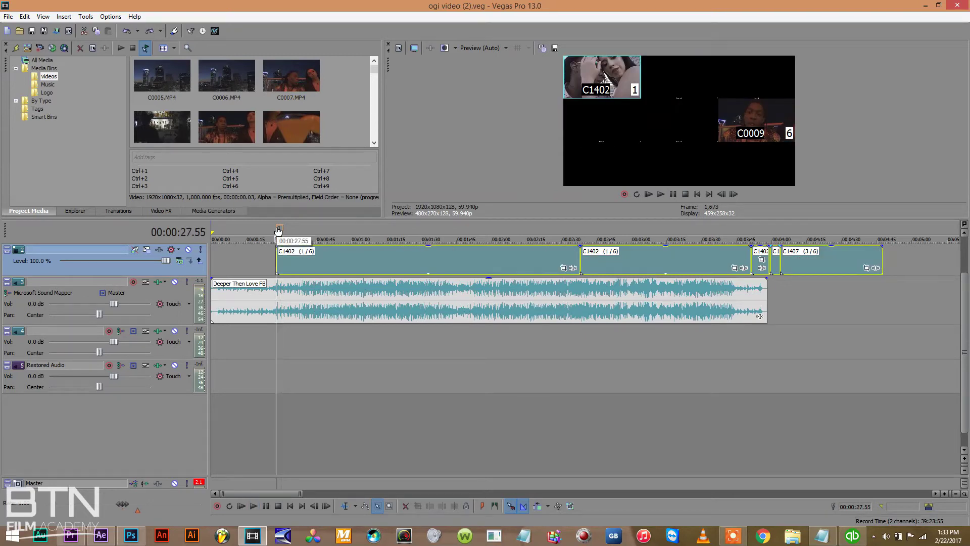
Play from marker 1 and cut live between cameras C1401 and C1402, alternating from C1401 until about 00:00:48.
key("space")
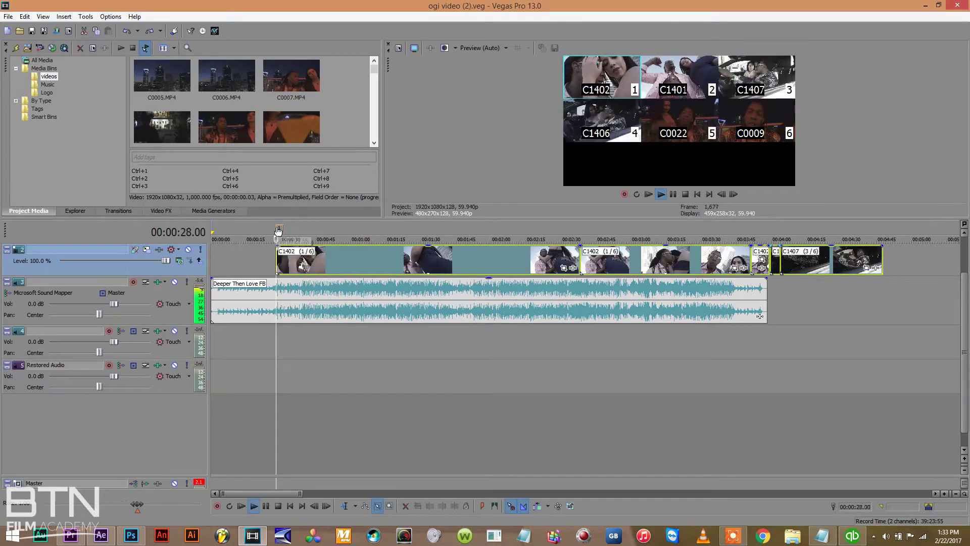
key("2")
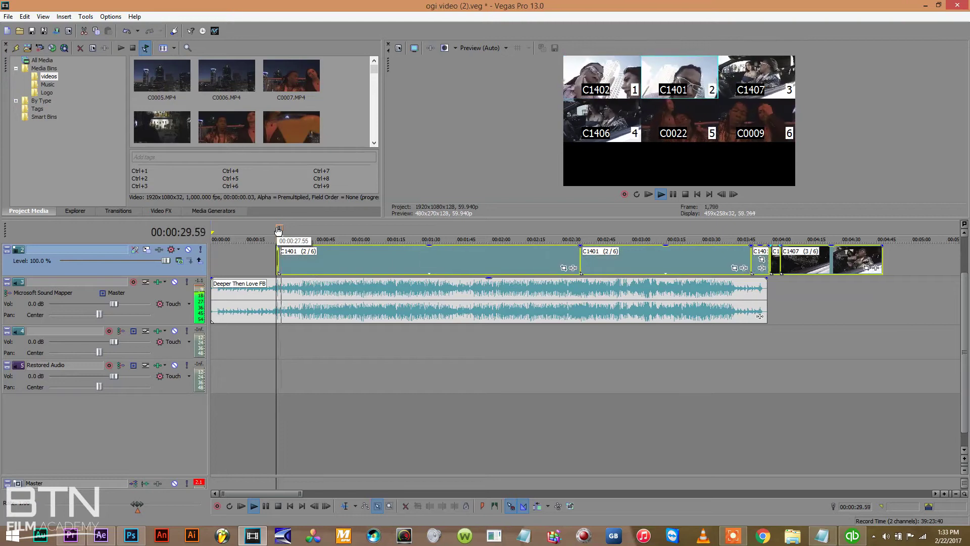
key("1")
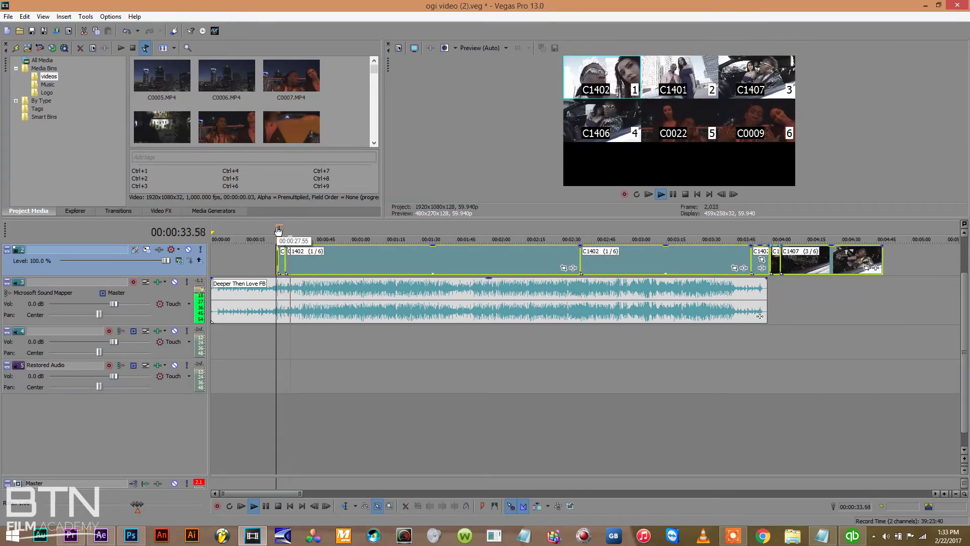
key("2")
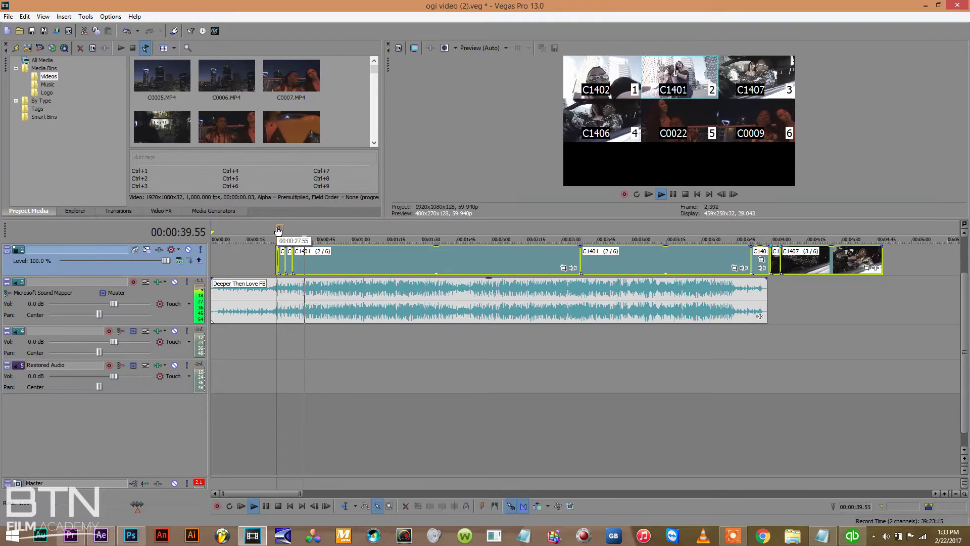
key("1")
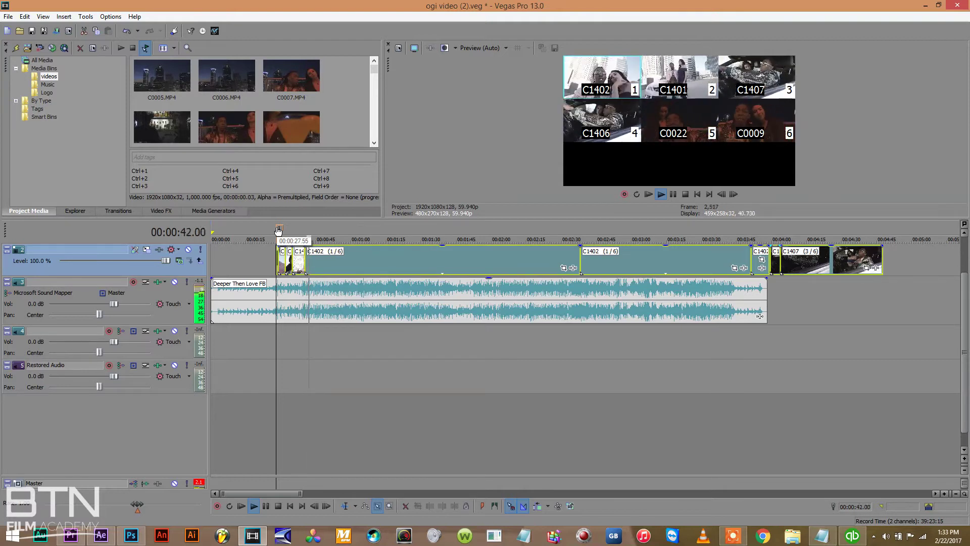
key("2")
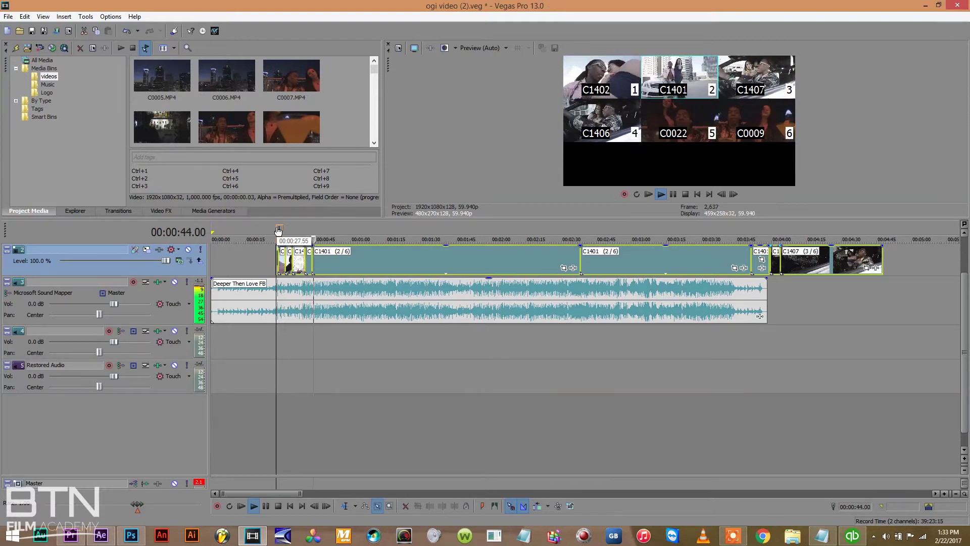
key("1")
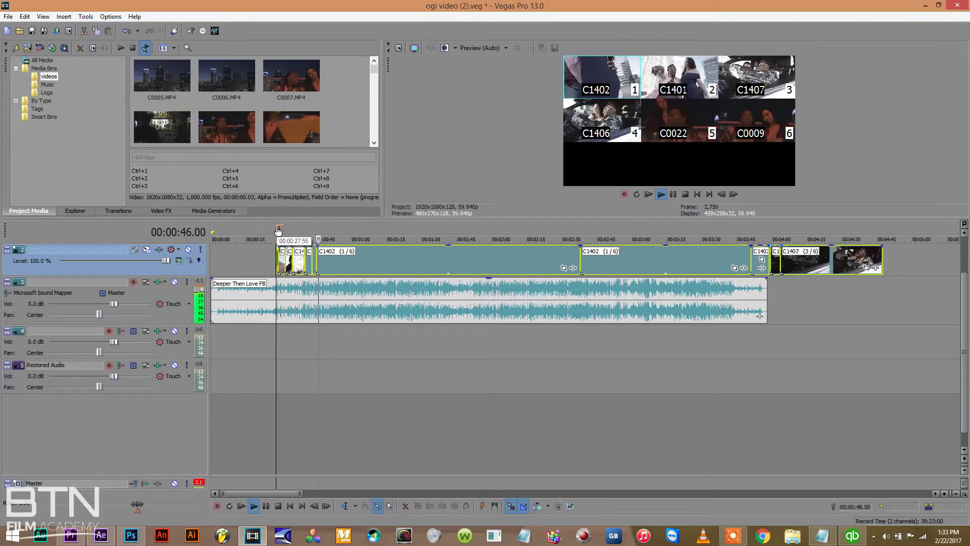
key("2")
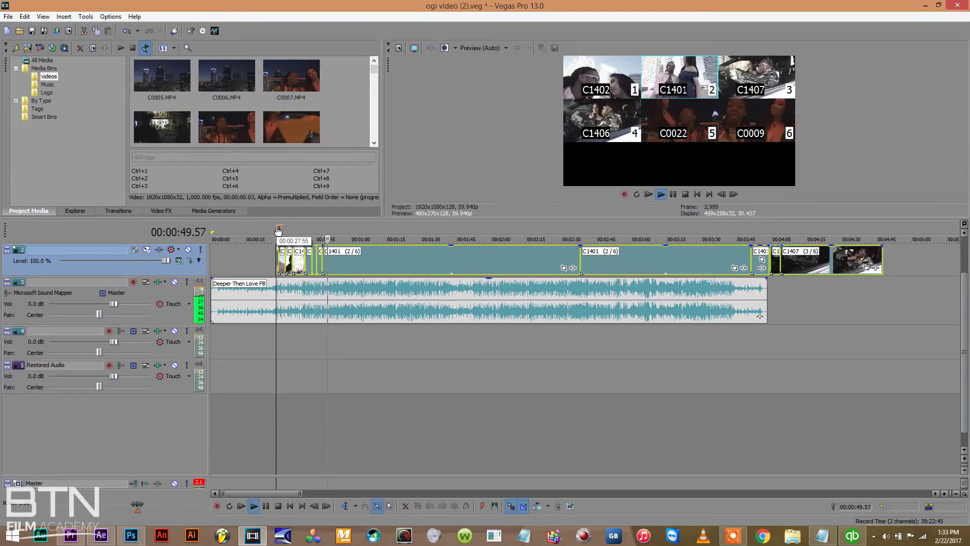
Cut live to C0009 and C0022, and alternate between C1402 and C1401, ending on C1402 at about 00:01:06.
key("6")
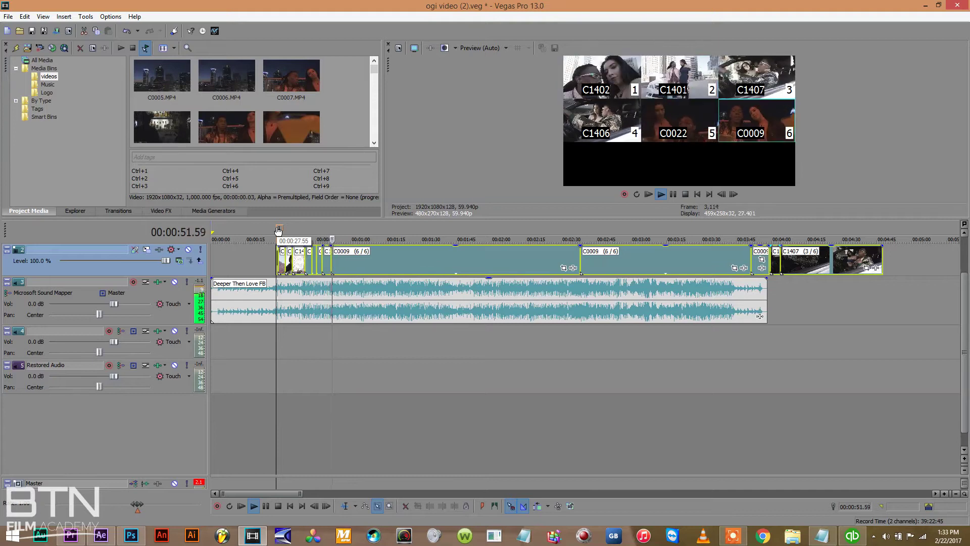
key("5")
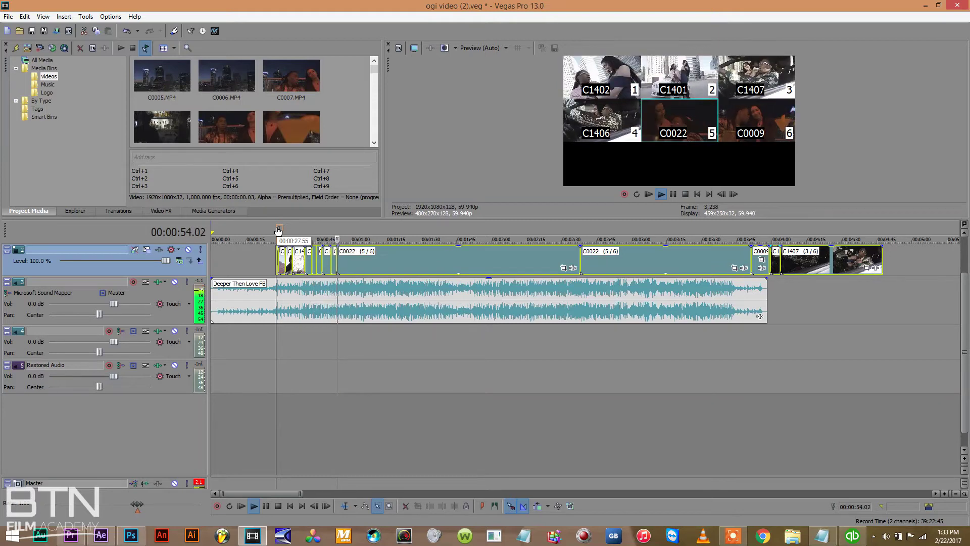
key("1")
key("2")
key("1")
key("2")
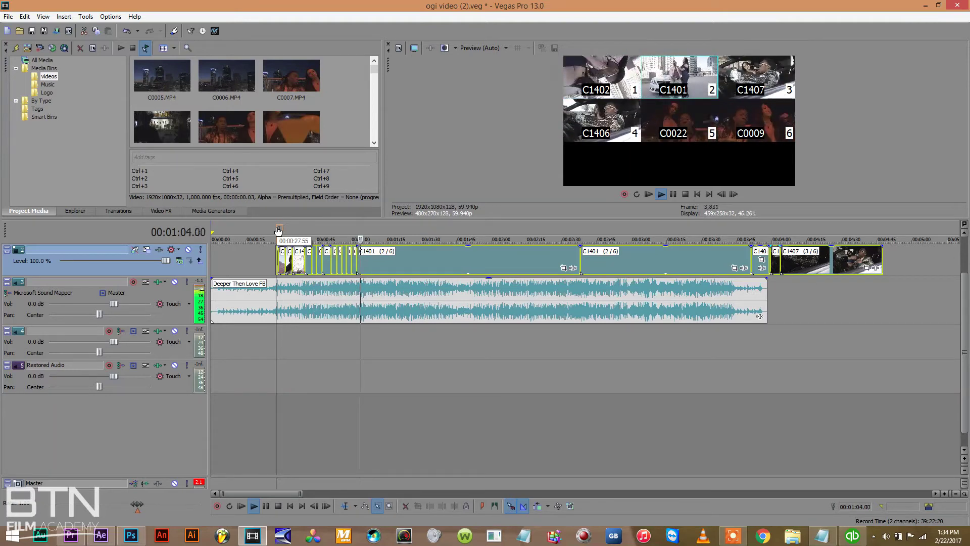
key("2")
key("1")
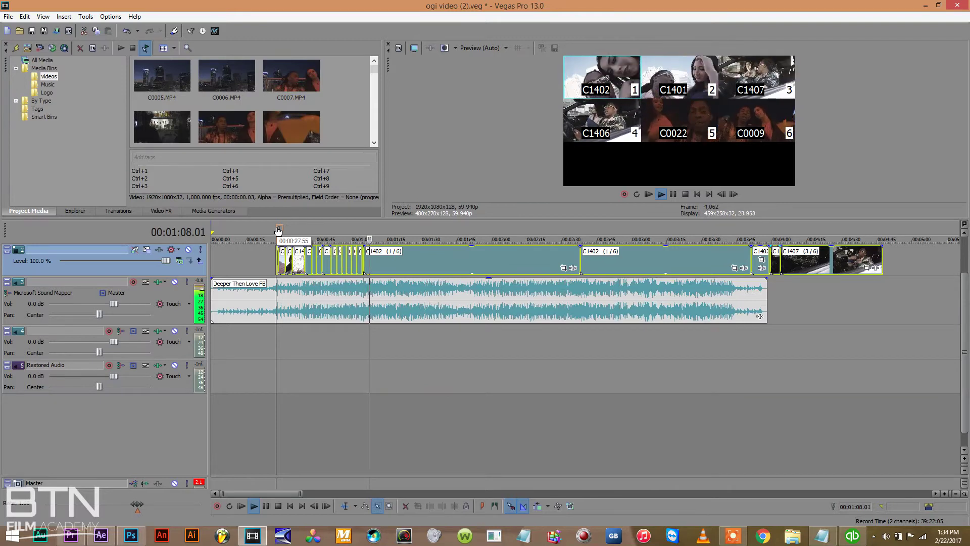
Cut live to cameras C1407, C1406, C1407, C1401, C1402 and C1401 as playback runs from about 00:01:09 to 00:01:26.
key("3")
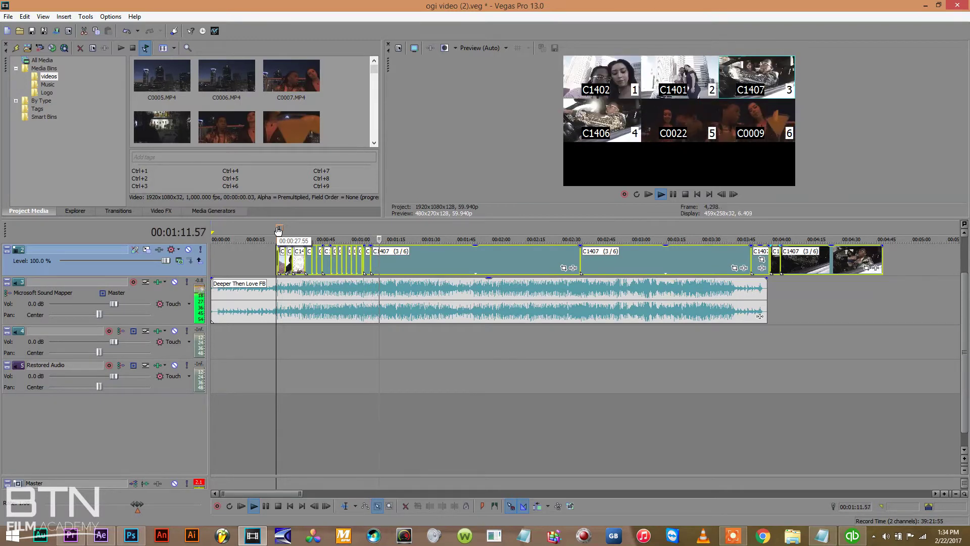
key("4")
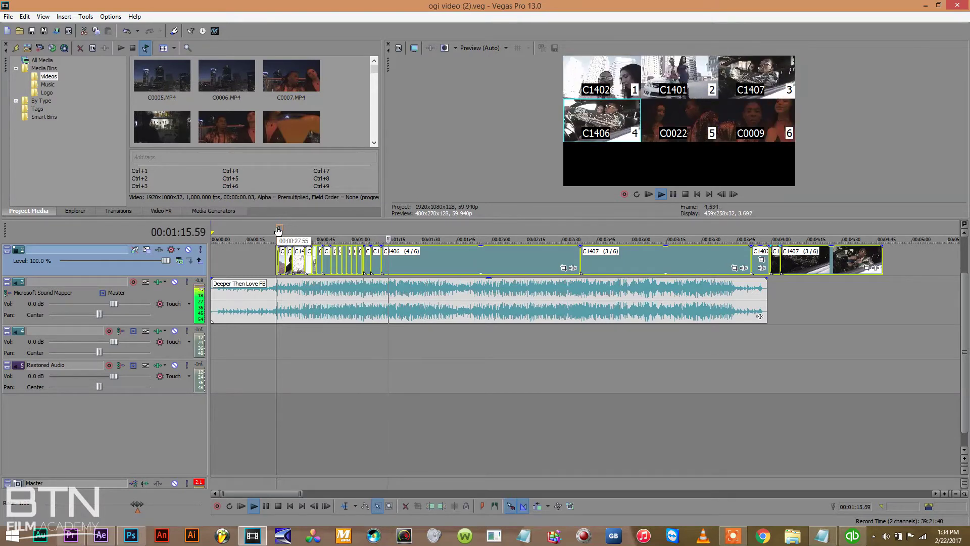
key("3")
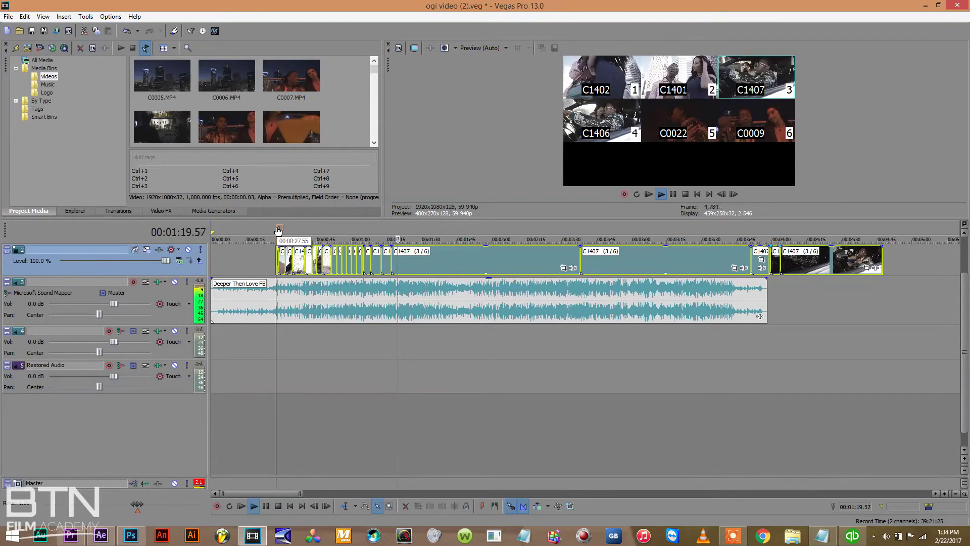
key("2")
key("1")
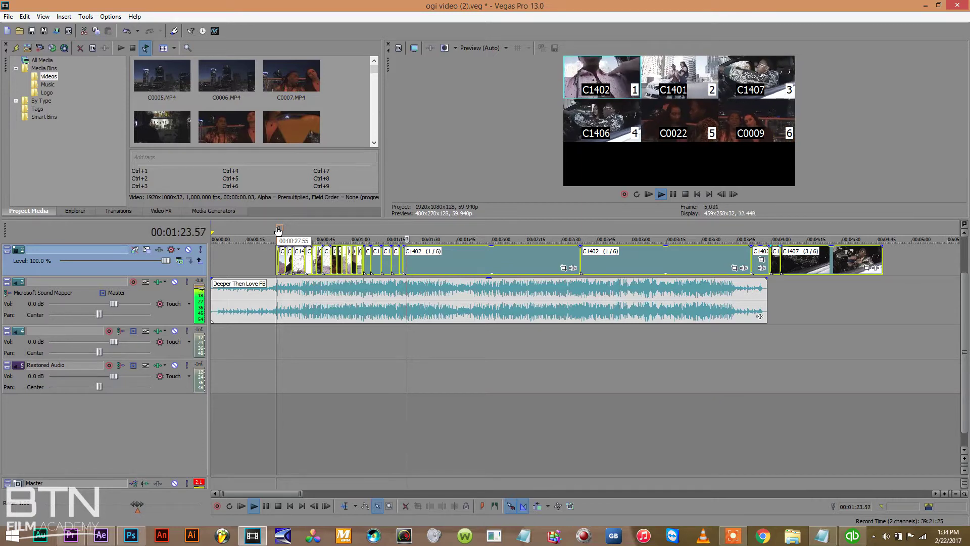
key("2")
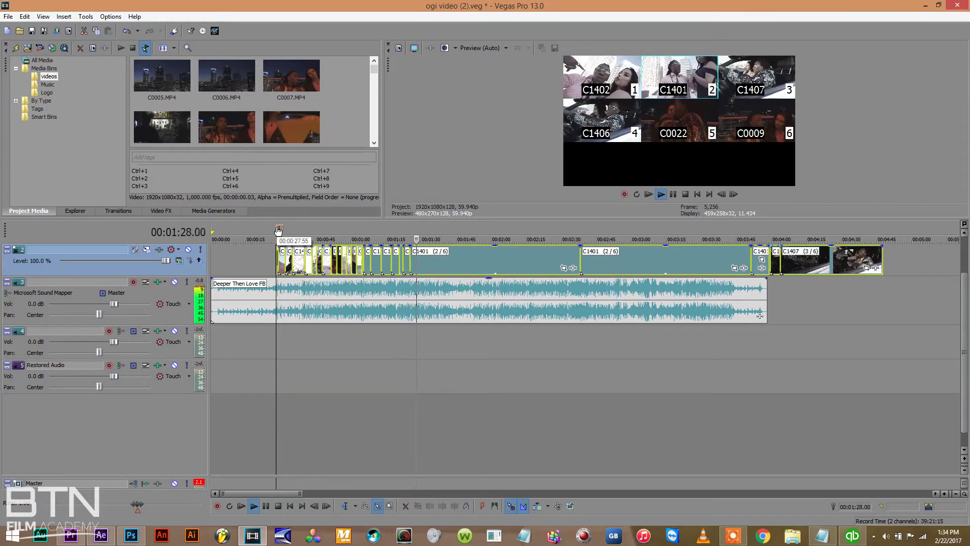
Cut live to cameras C1406, C1402, C1401, C1402 and C1407 as playback runs from about 00:01:30 to 00:01:37.
key("4")
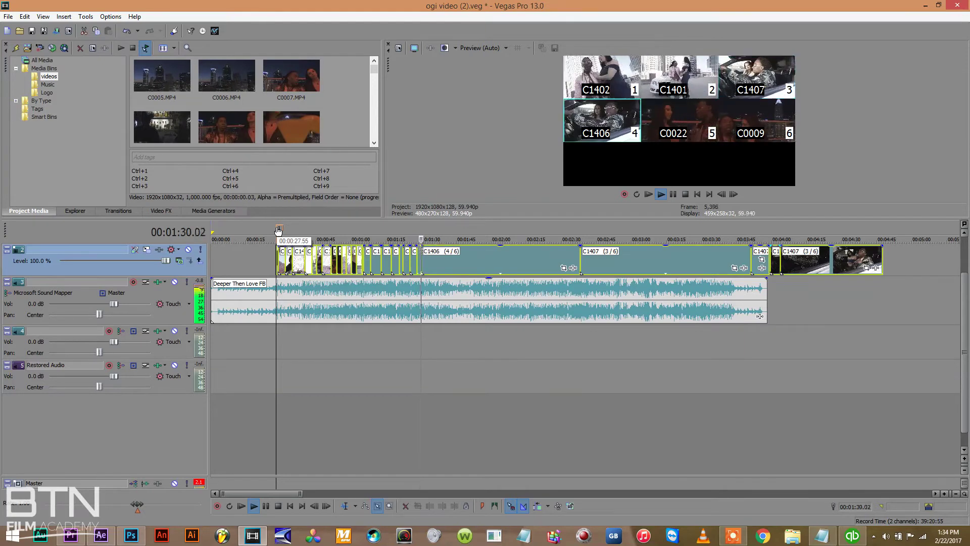
key("1")
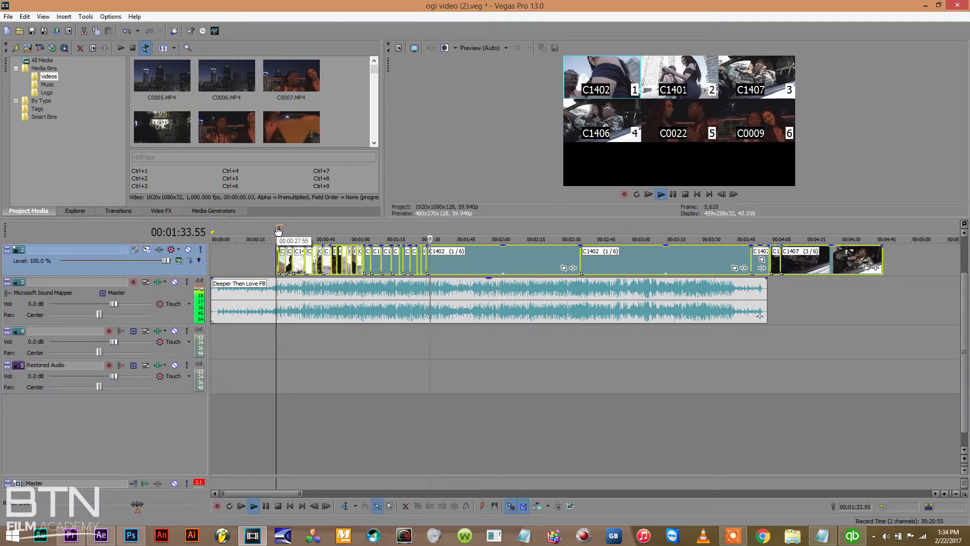
key("2")
key("1")
key("3")
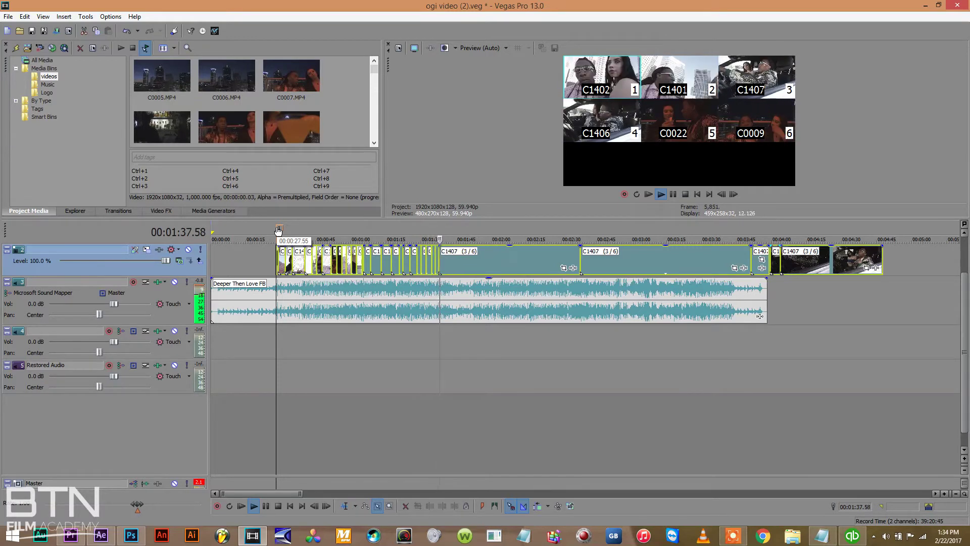
Cut live to cameras C1406, C0022, C0009, C0022, C1407 and C1406 as playback runs from about 00:01:39 to 00:01:50.
key("4")
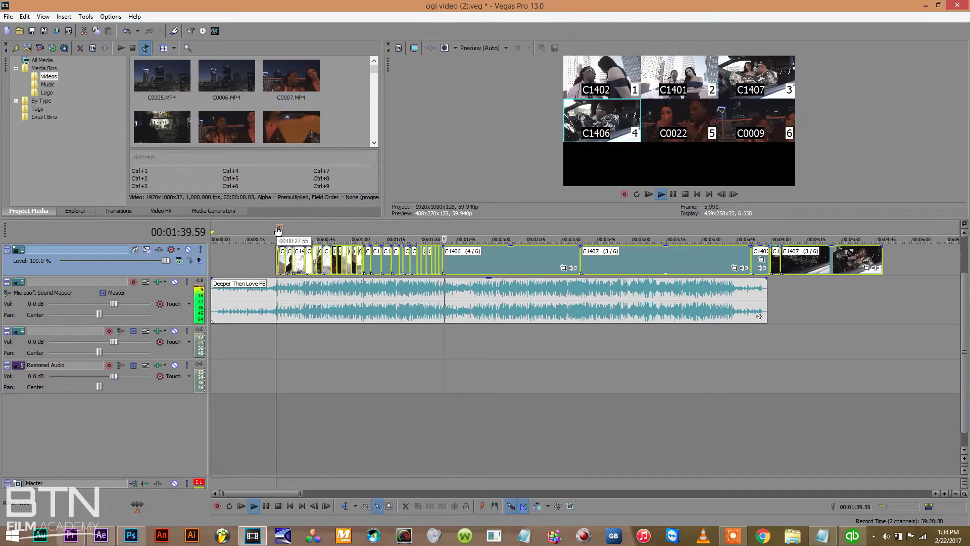
key("5")
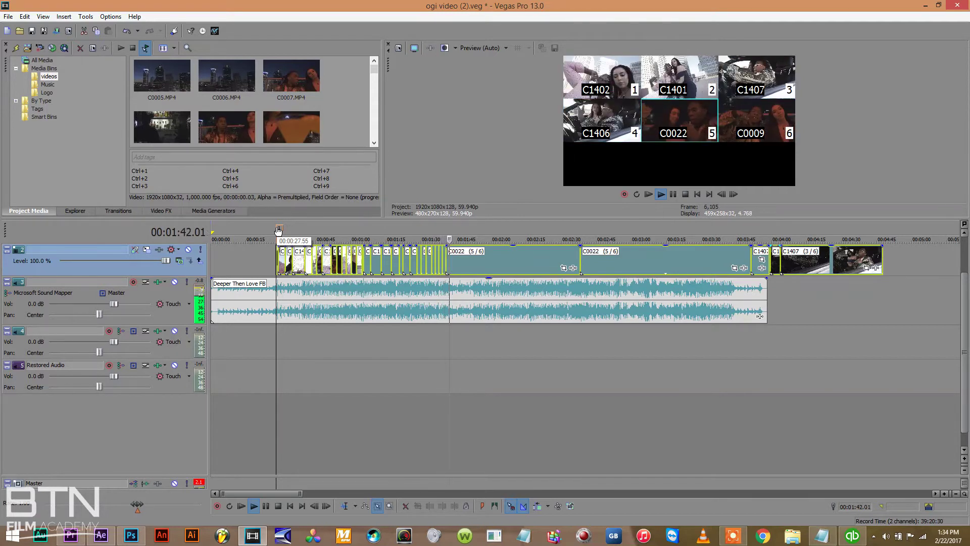
key("6")
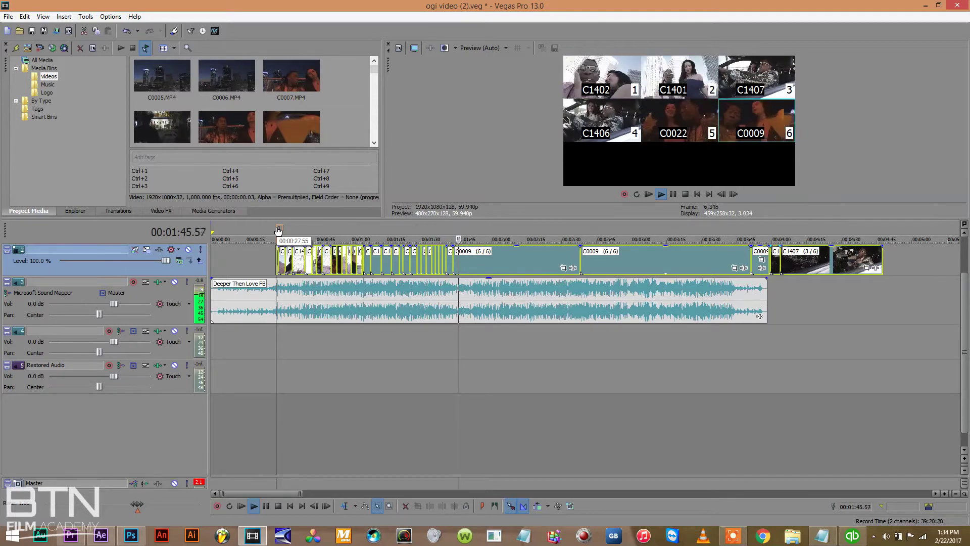
key("5")
key("3")
key("4")
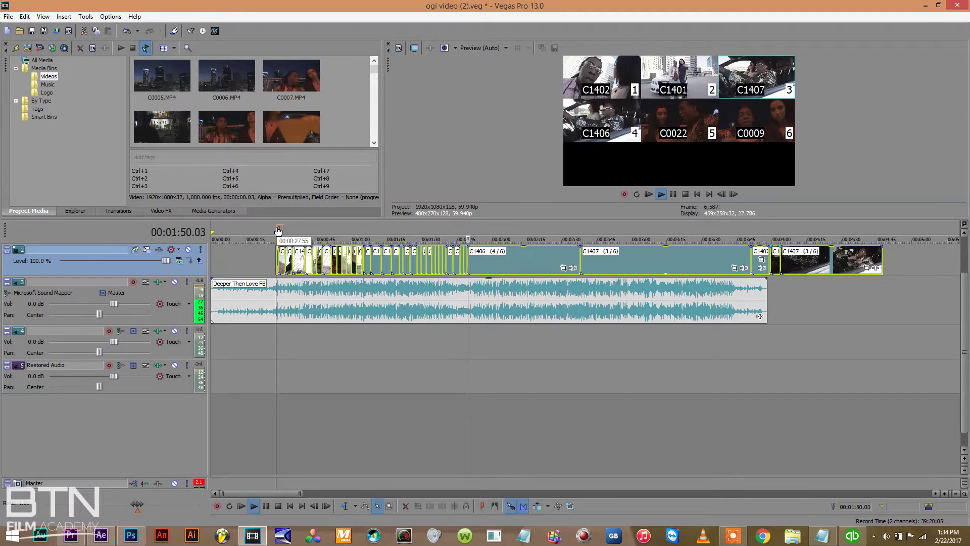
Cut live to cameras C0009, C0022, C1401, C1402, C1406 and C1407 as playback runs from about 00:01:51 to 00:02:03.
key("6")
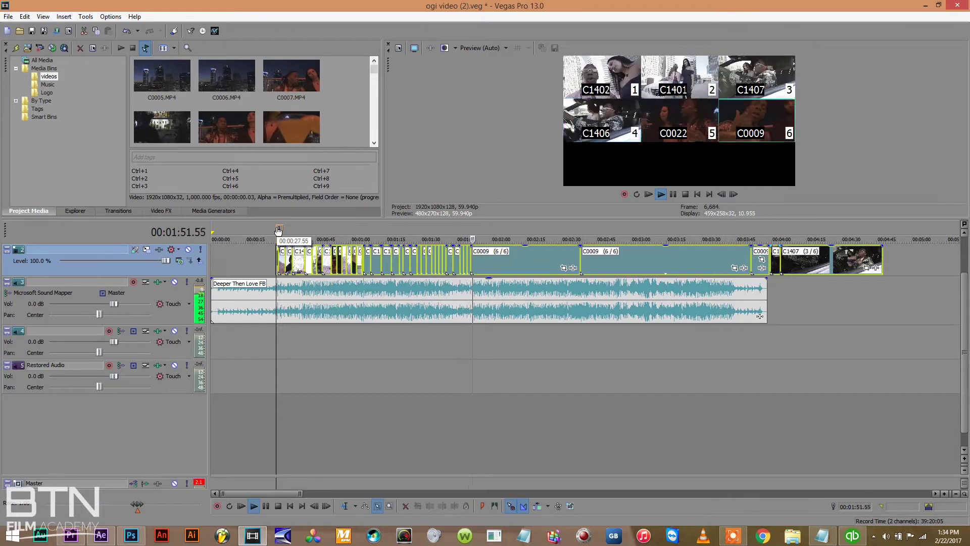
key("5")
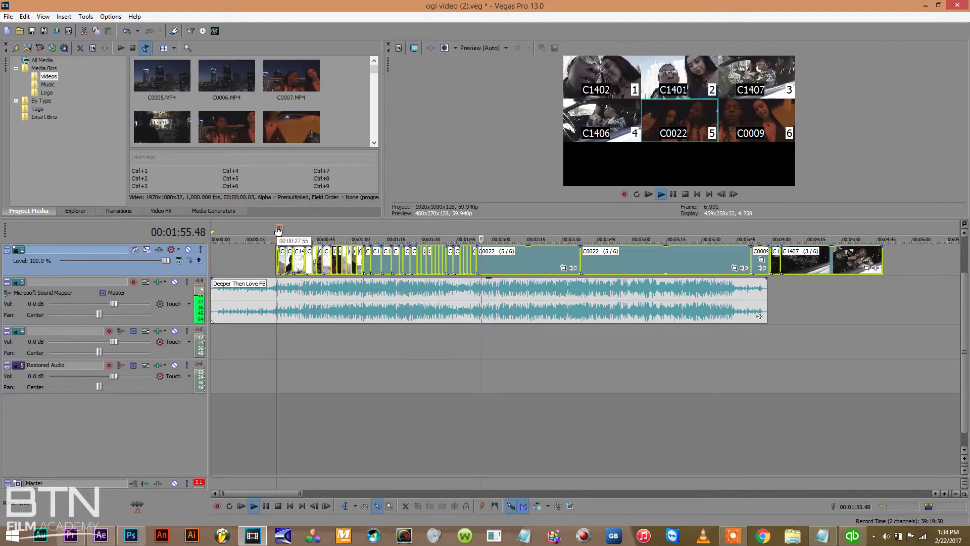
key("2")
key("1")
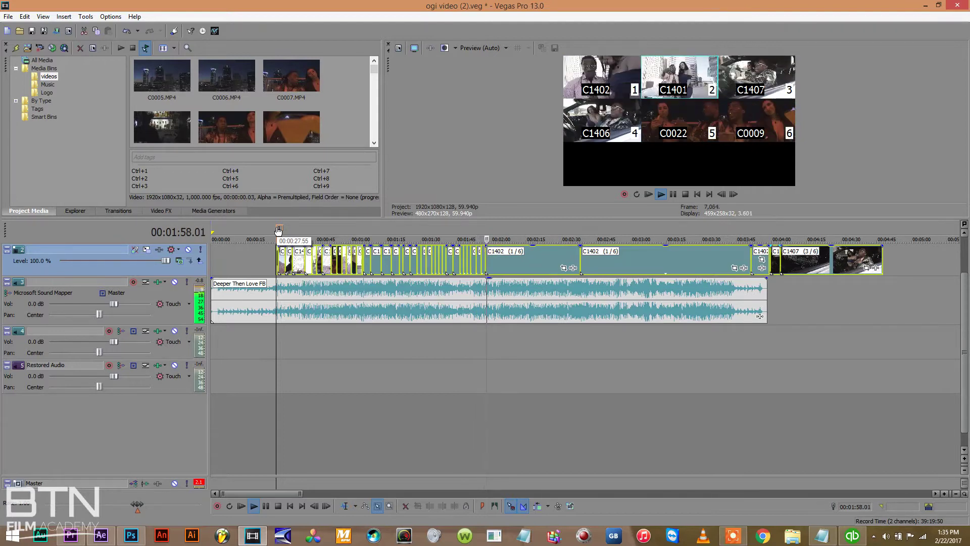
key("4")
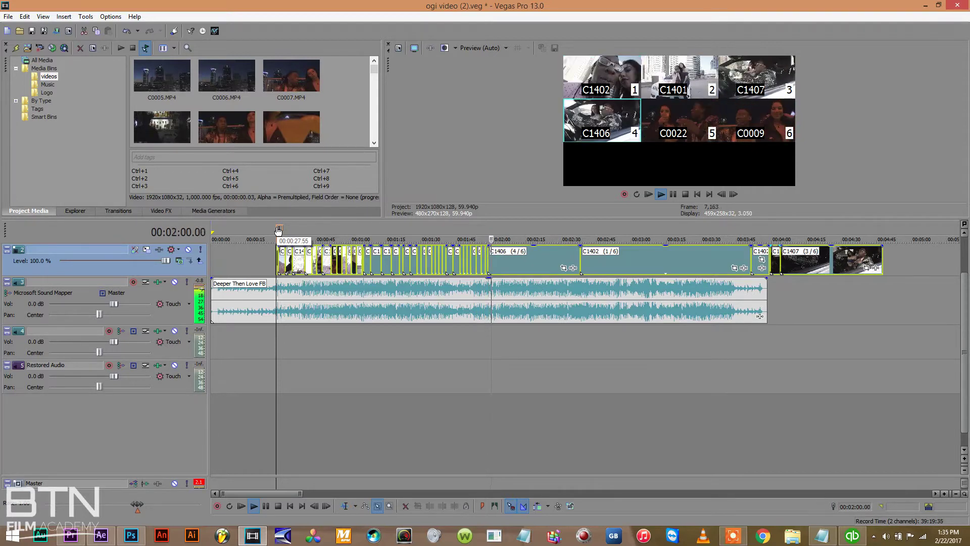
key("3")
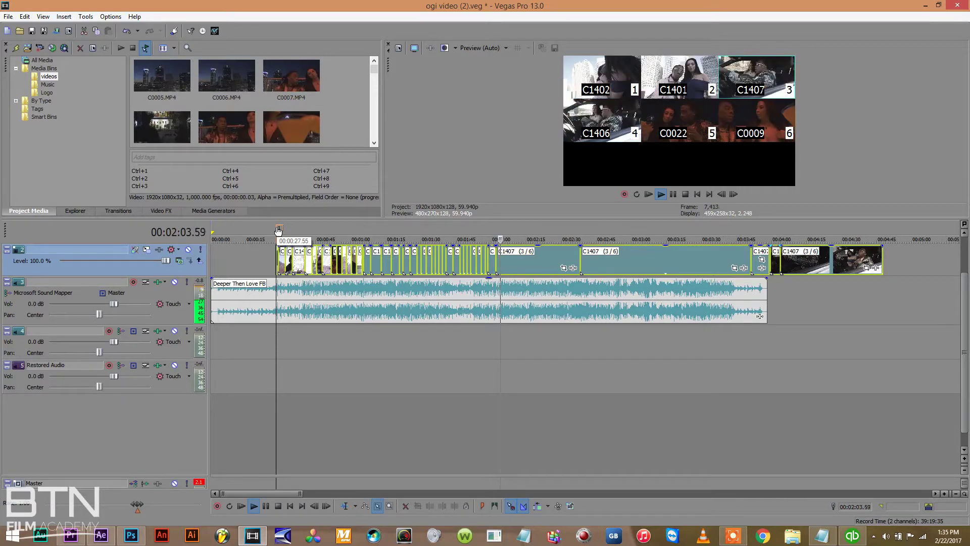
Cut live to cameras C0022, C1401, C1407, C0009, C0022 and C0009 as playback runs from about 00:02:04 to 00:02:17.
key("5")
key("2")
key("3")
key("6")
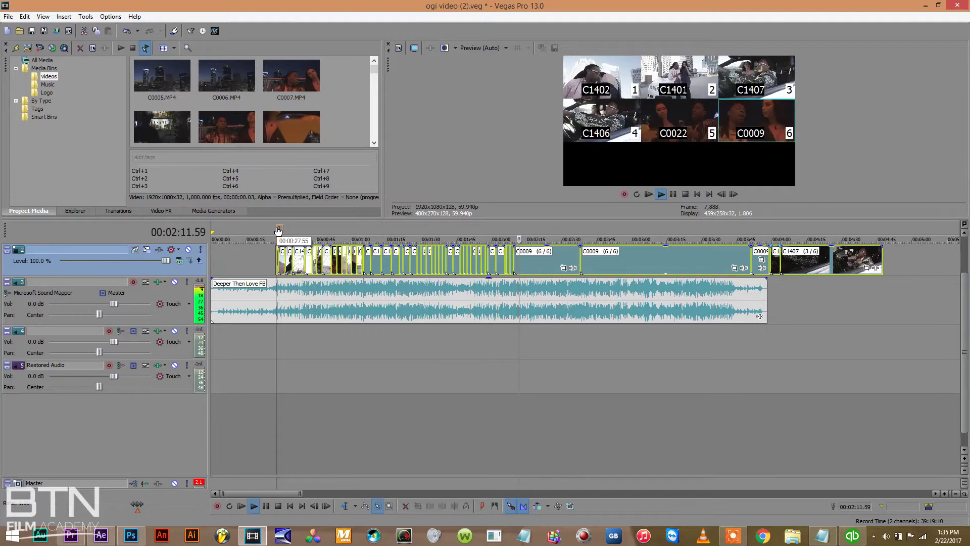
key("5")
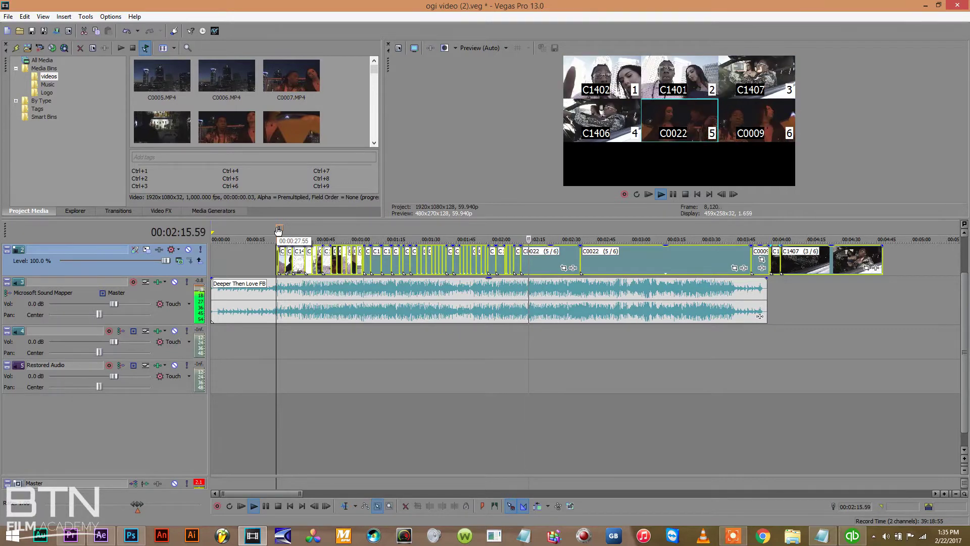
key("6")
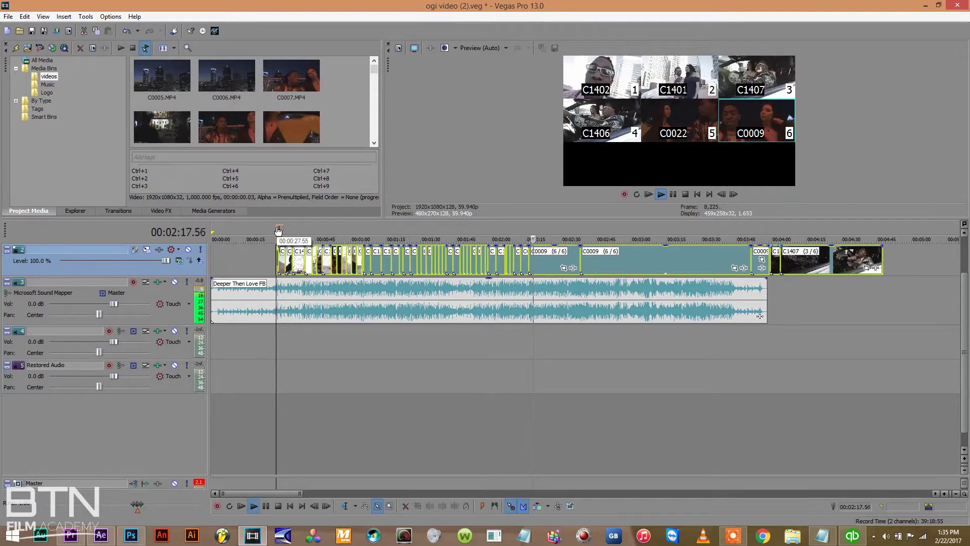
Cut live to cameras C1406, C1407, C0022, C0009, C0022 and C1401 as playback runs from about 00:02:19 to 00:02:33.
key("4")
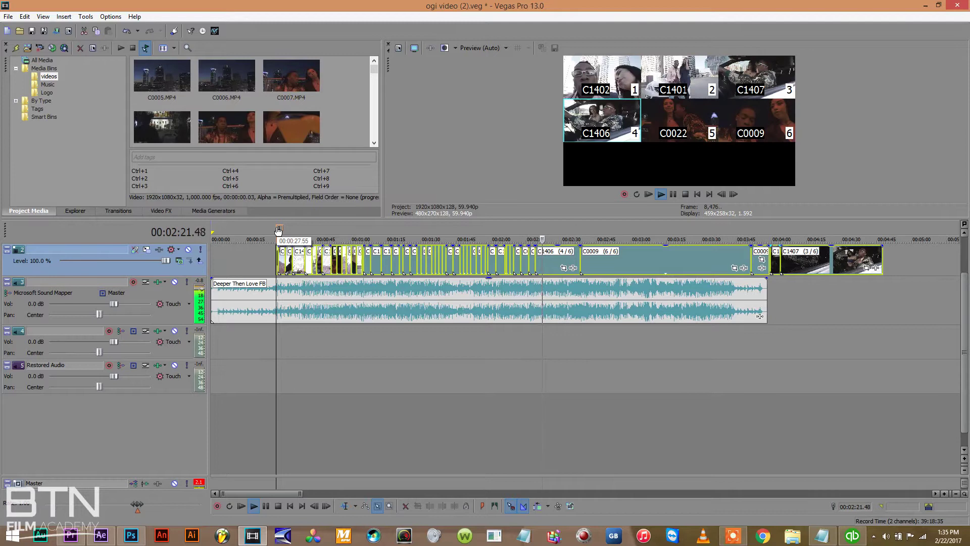
key("3")
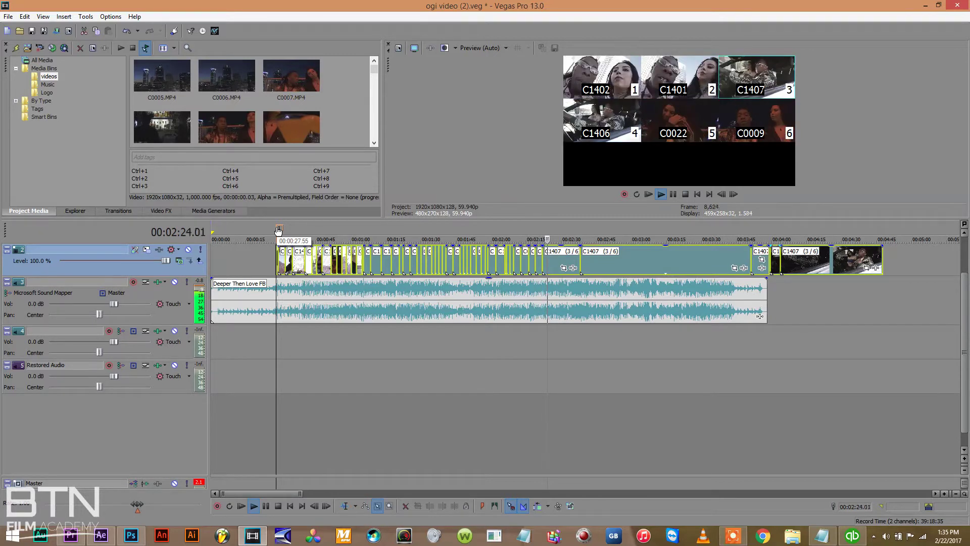
key("5")
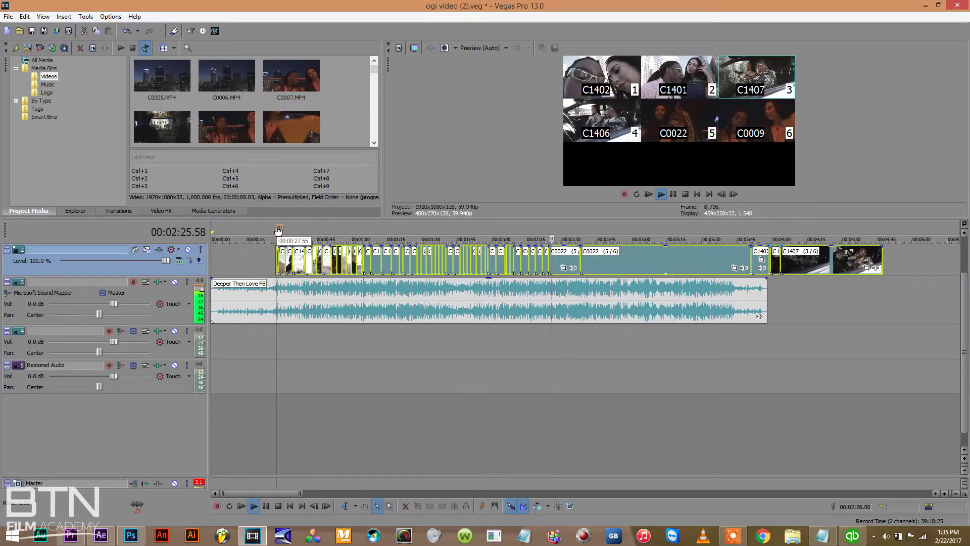
key("6")
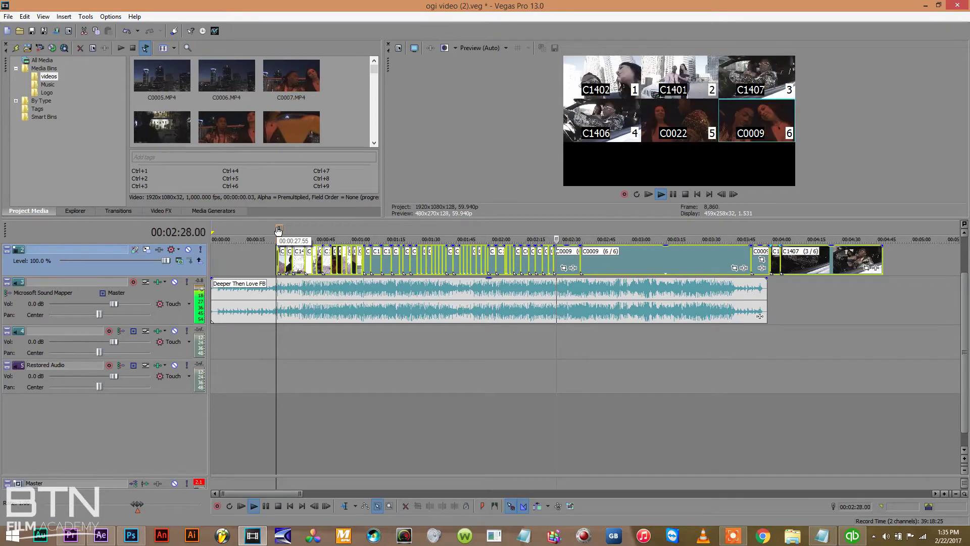
key("5")
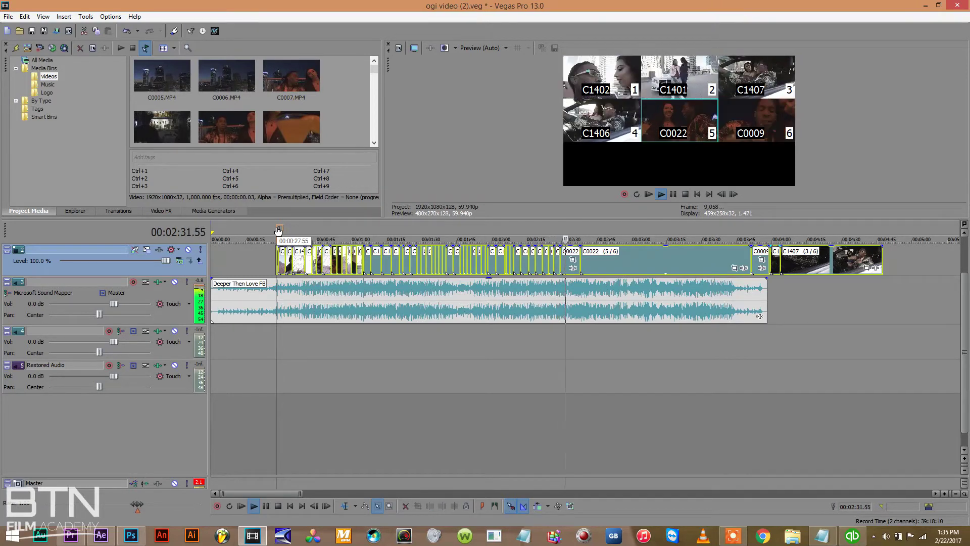
key("2")
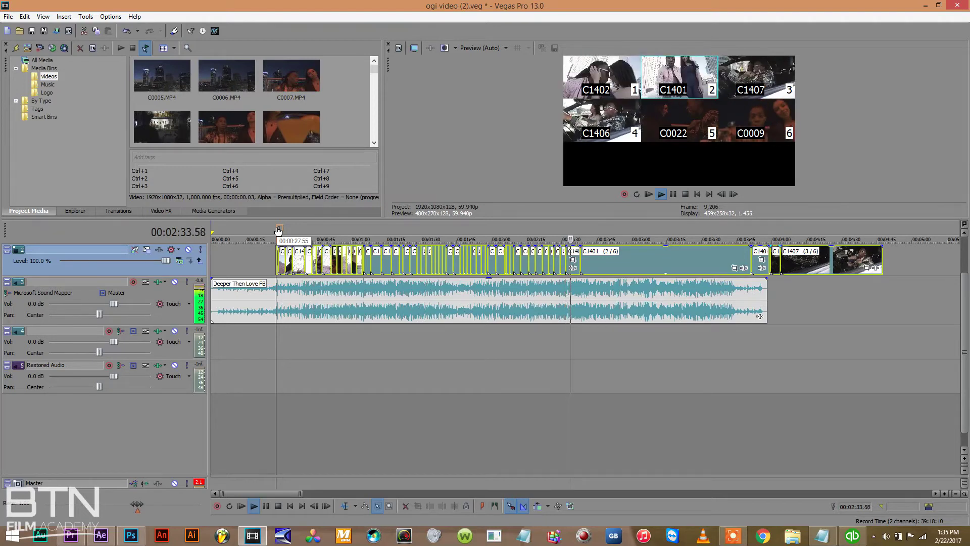
Cut live to cameras C1402, C1401, C1402, C0022, C0009 and C1407 as playback runs from about 00:02:35 to 00:02:54.
key("1")
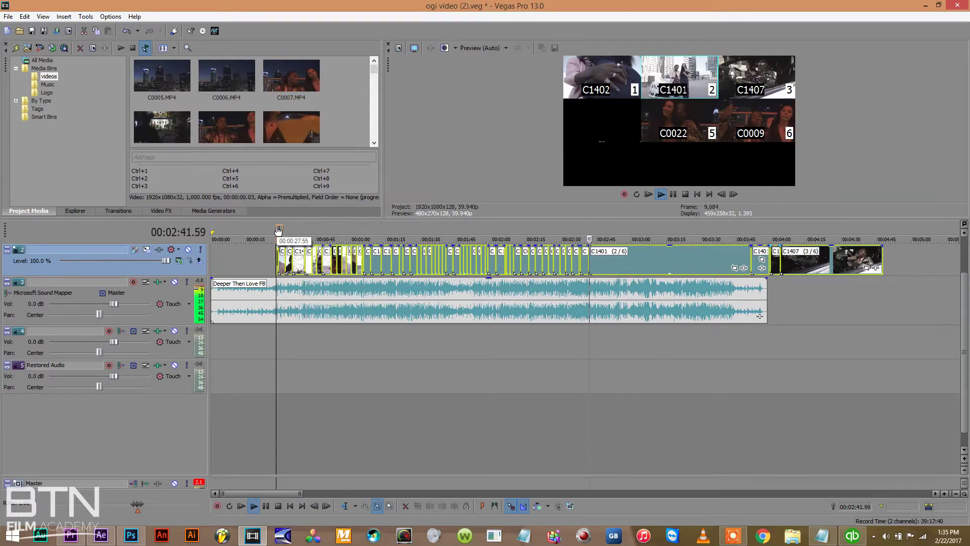
key("1")
key("5")
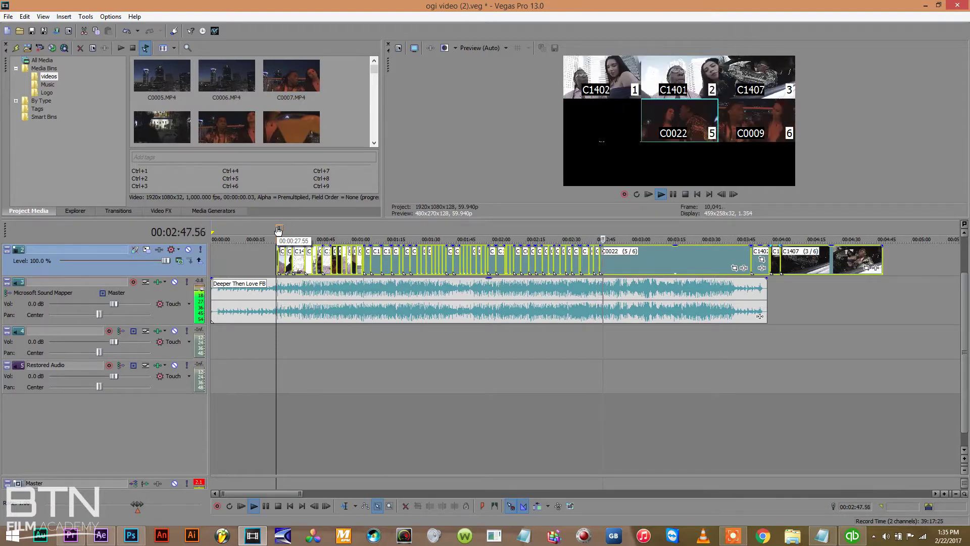
key("6")
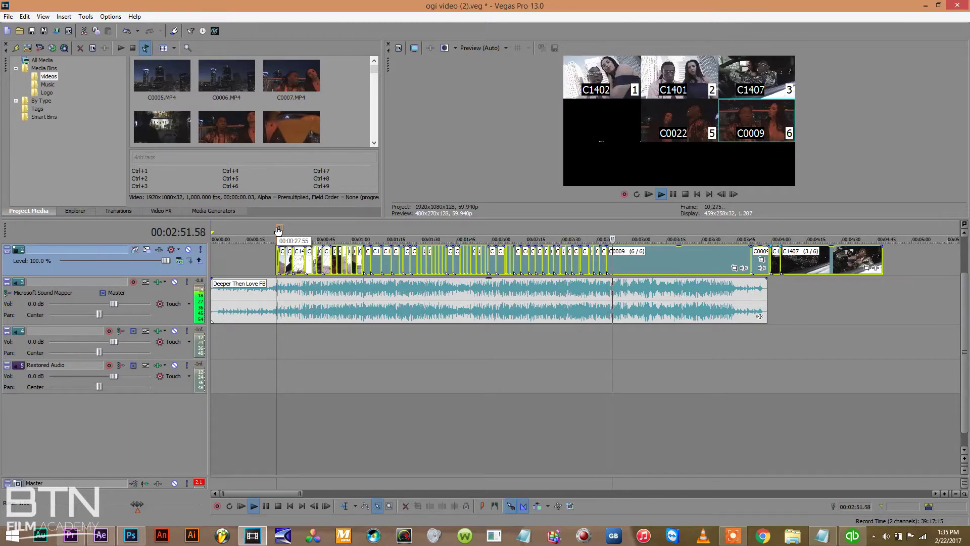
key("3")
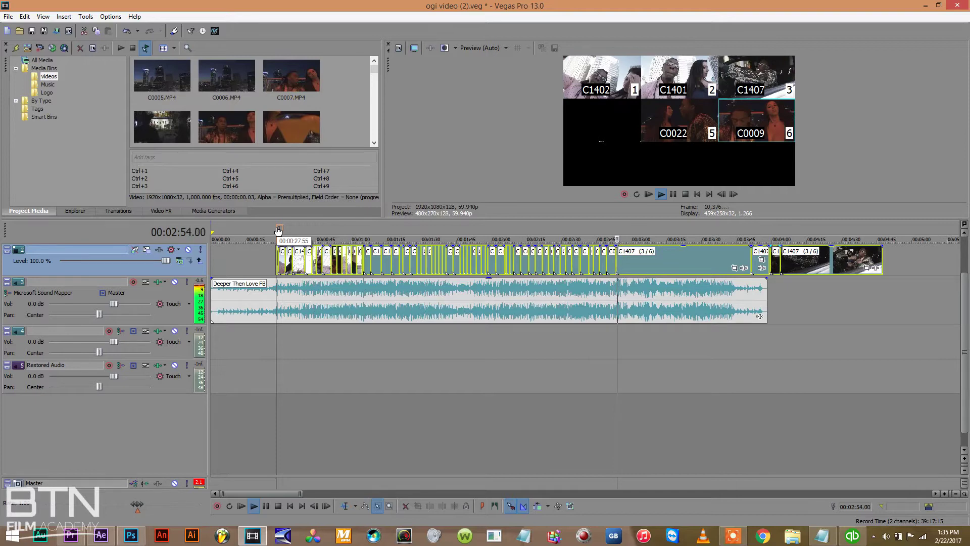
Cut live to cameras C1401, C1402, C1401, C0009 and C0022 as playback runs from about 00:02:55 to 00:03:07.
key("2")
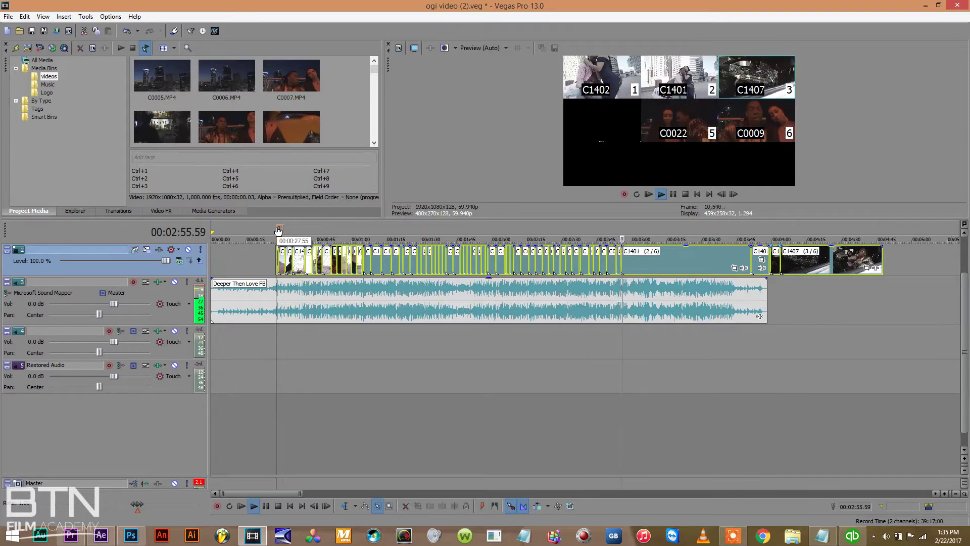
key("1")
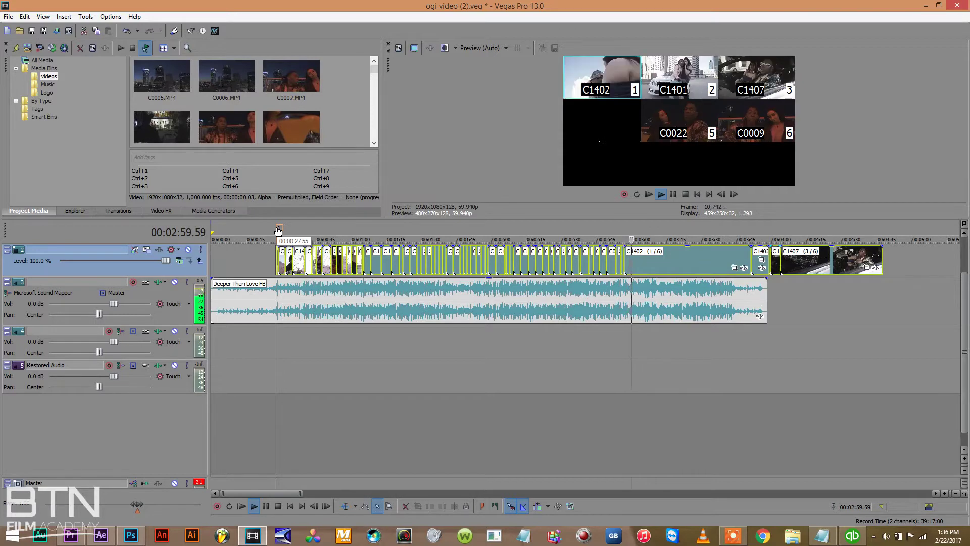
key("2")
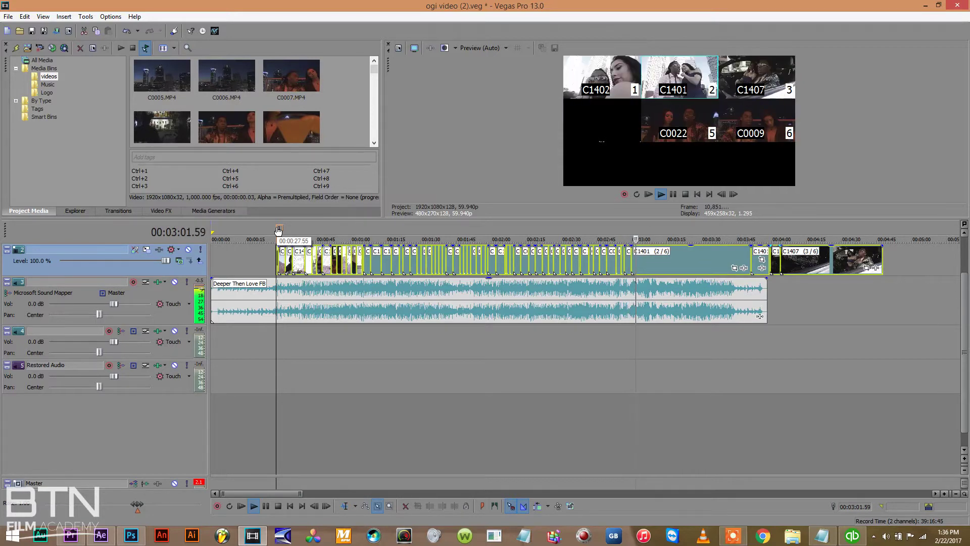
key("6")
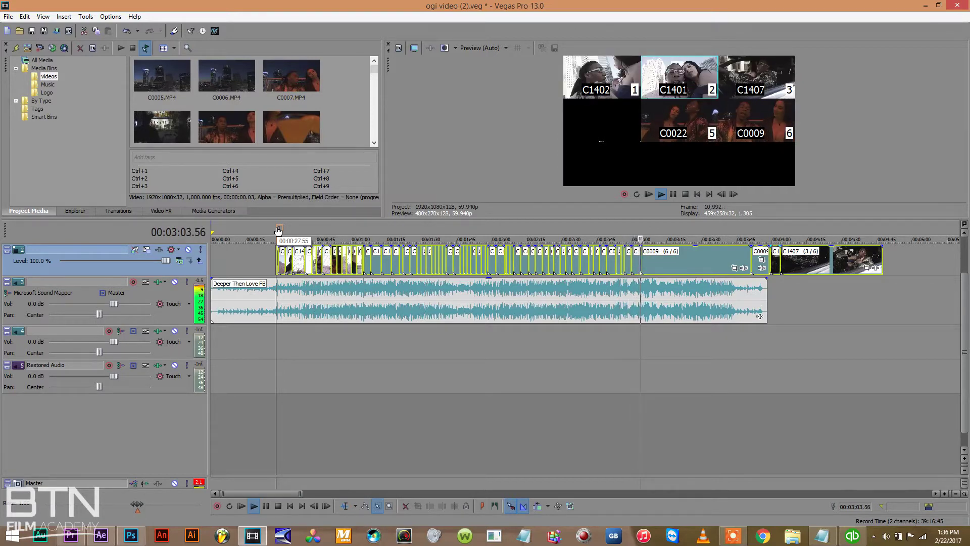
key("5")
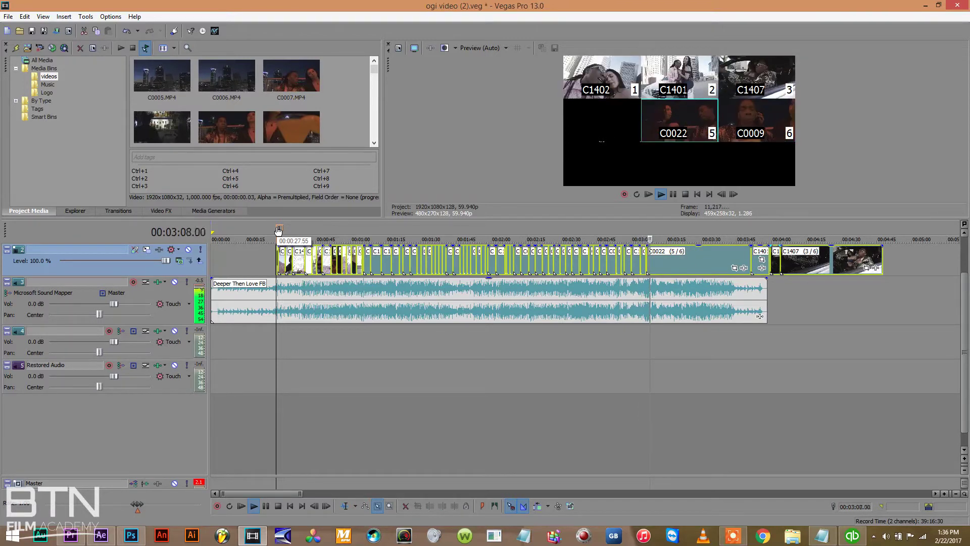
Cut live to cameras C0009, C1407, C1401, C1402 and C0009 as playback runs from about 00:03:10 to 00:03:22.
key("6")
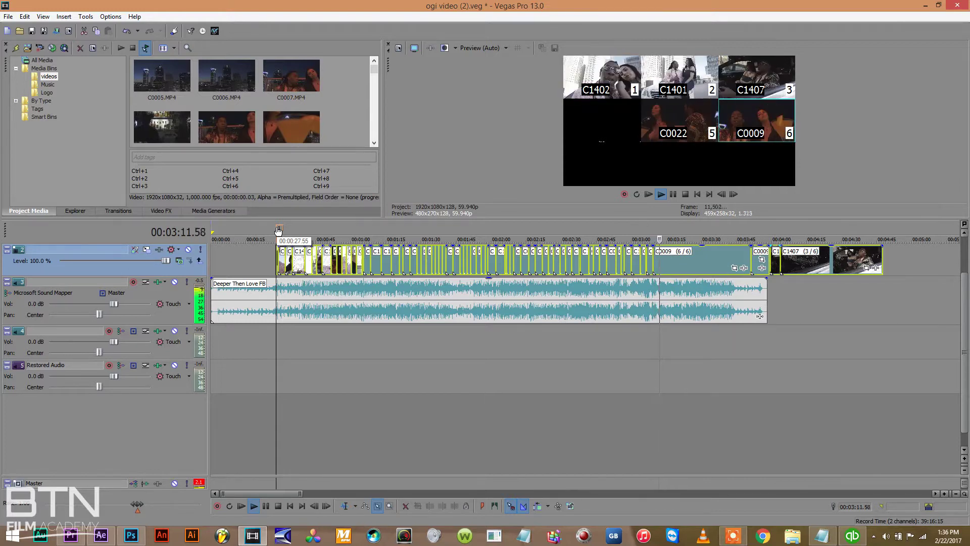
key("3")
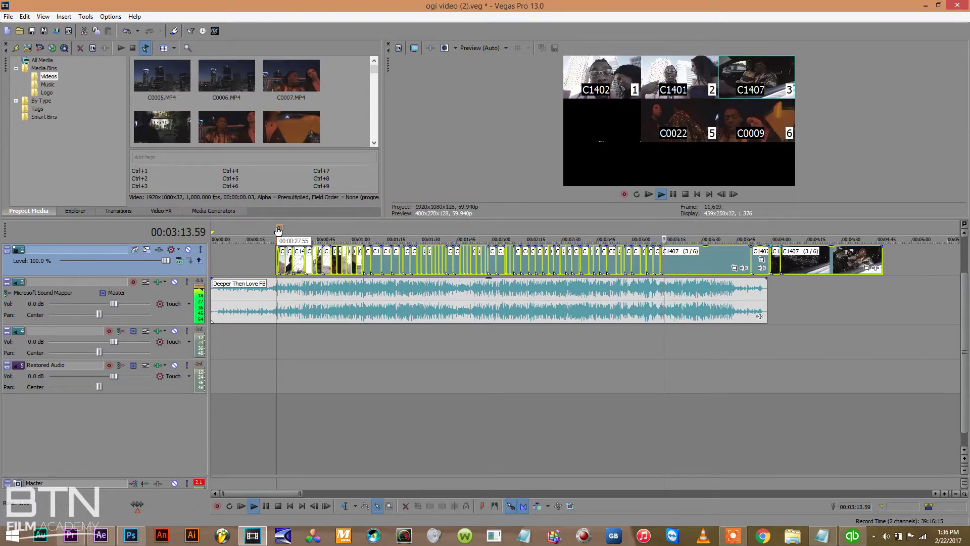
key("2")
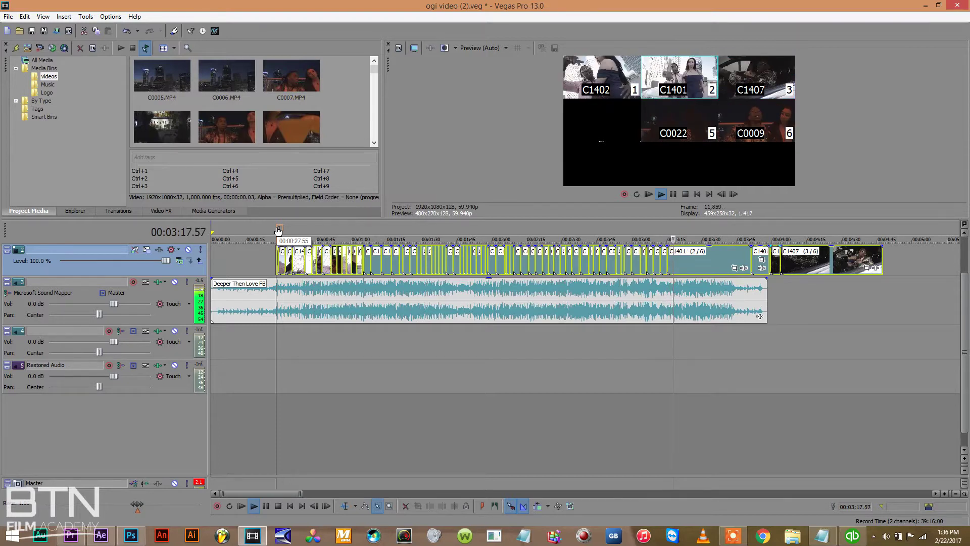
key("1")
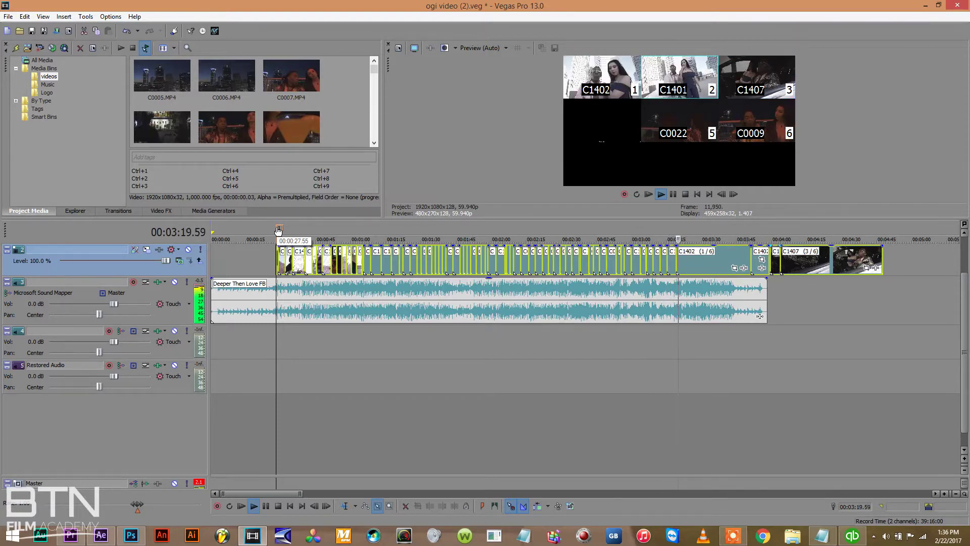
key("1")
key("6")
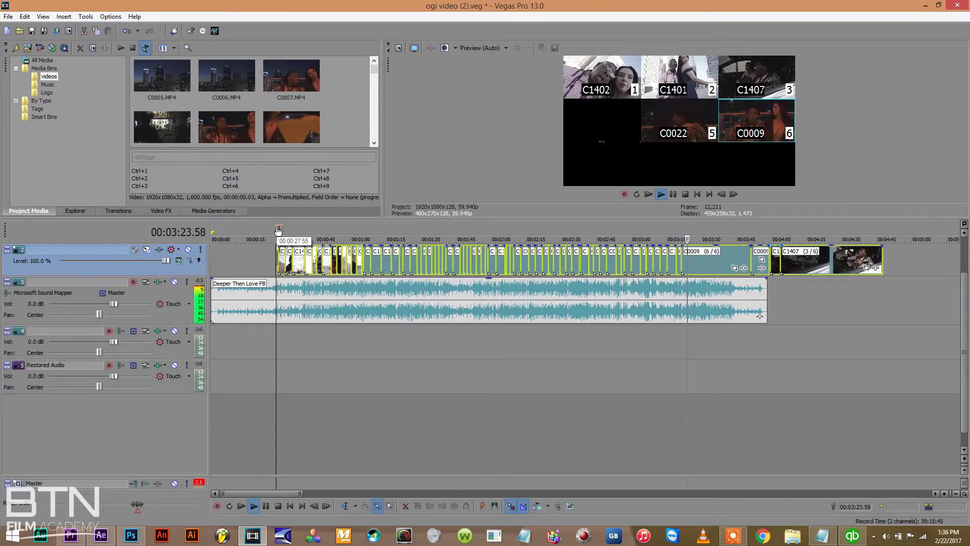
Cut live to cameras C0022, C1401, C0009, C0022, C0009, C1401 and C0009 from about 00:03:25 to the end of the song.
key("5")
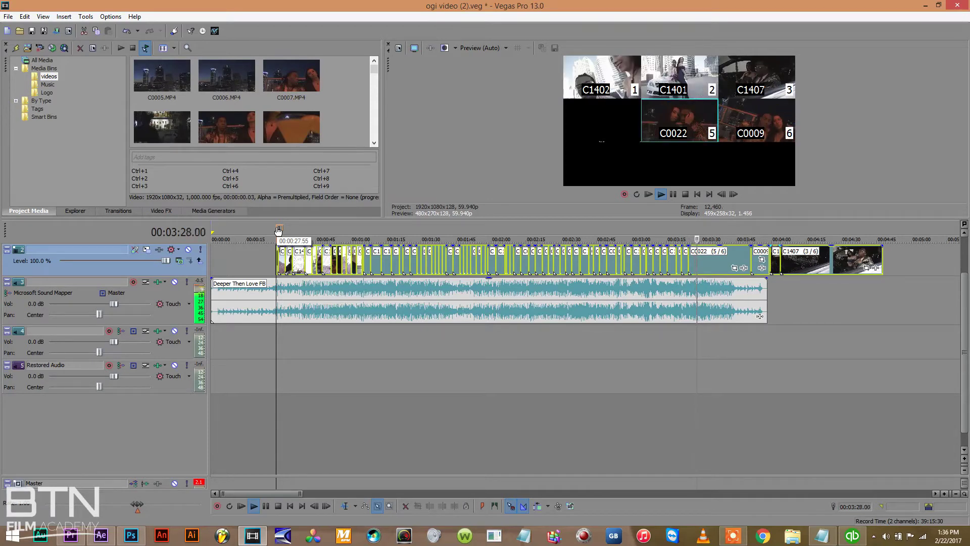
key("2")
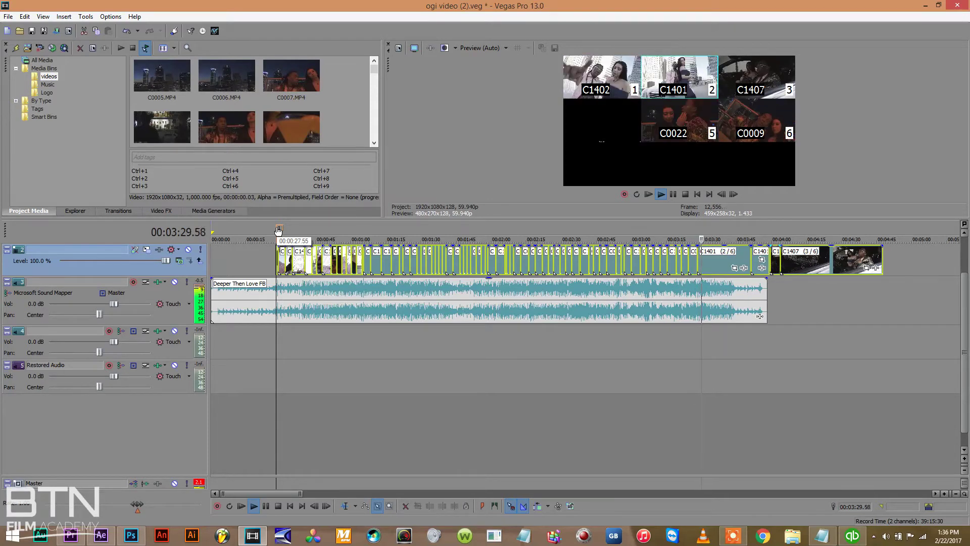
key("6")
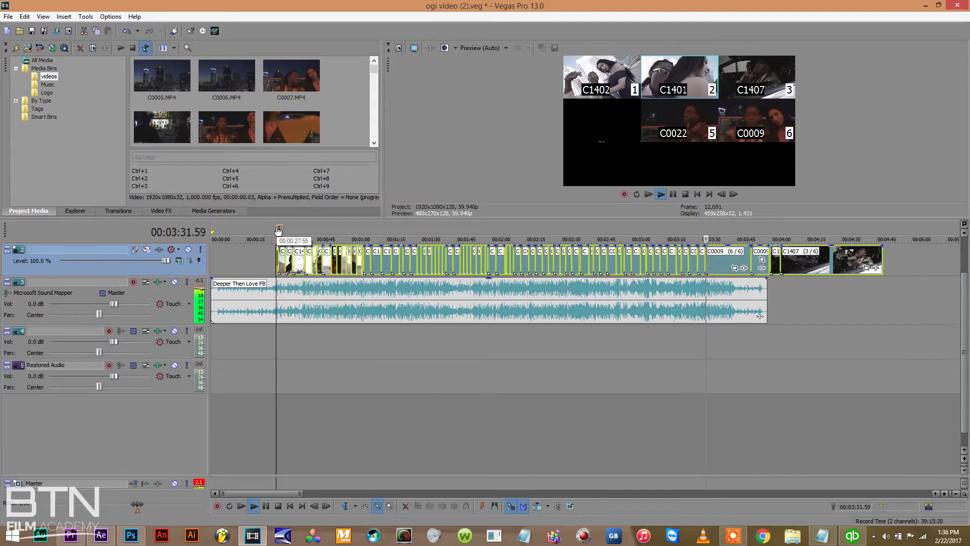
key("5")
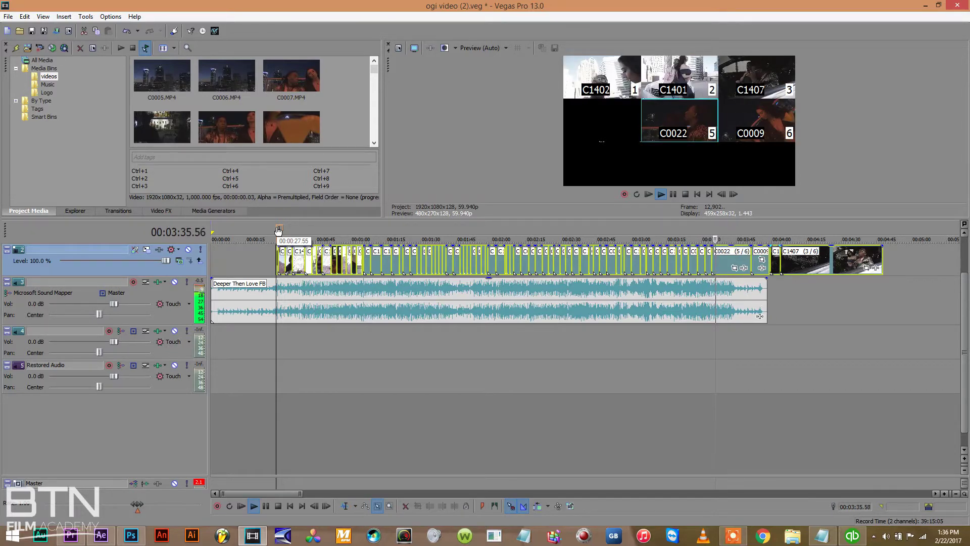
key("6")
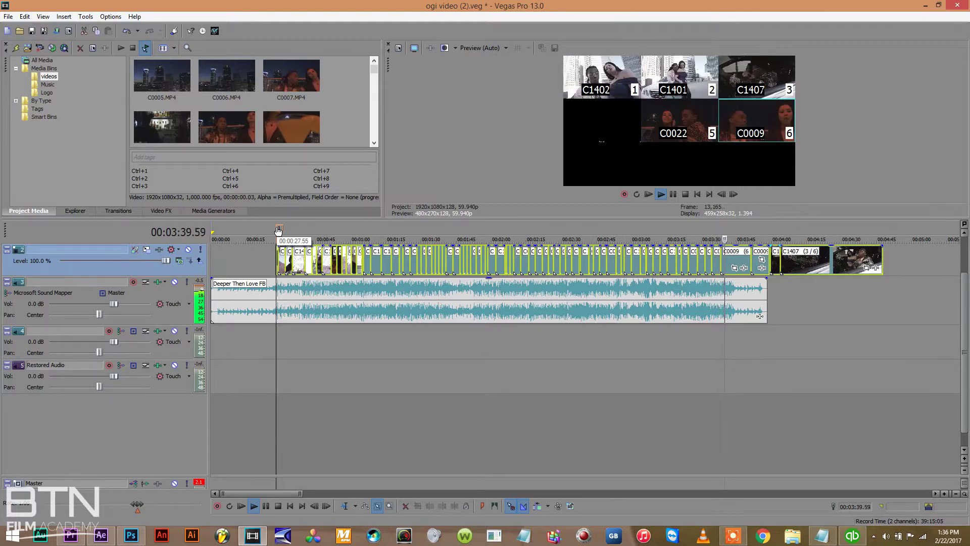
key("2")
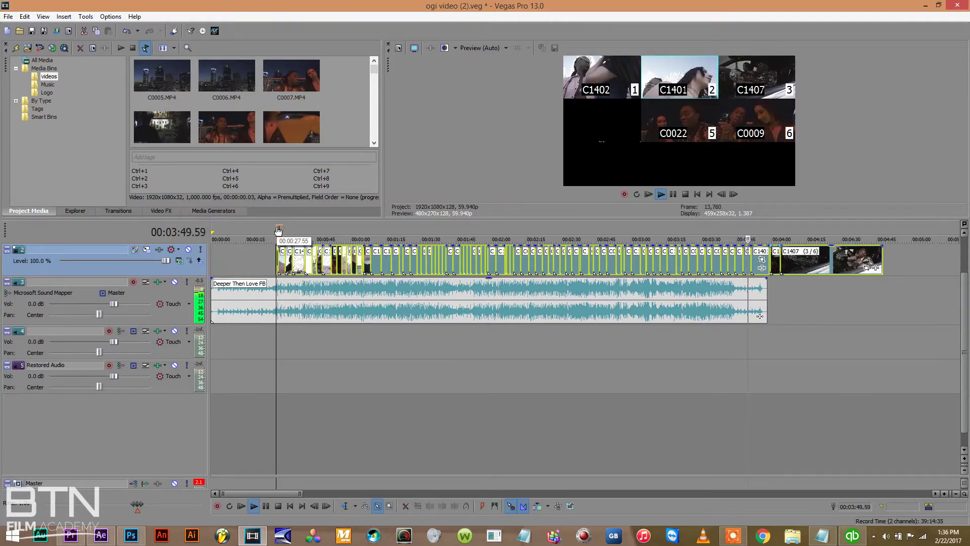
key("6")
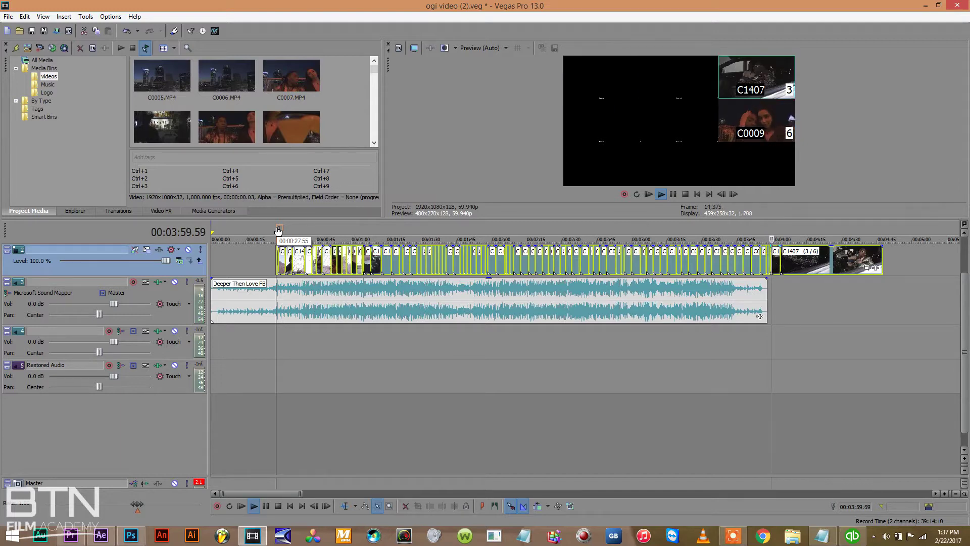
Cut live to camera C0009 at about 00:04:00 to end the live switching, and save the project.
key("6")
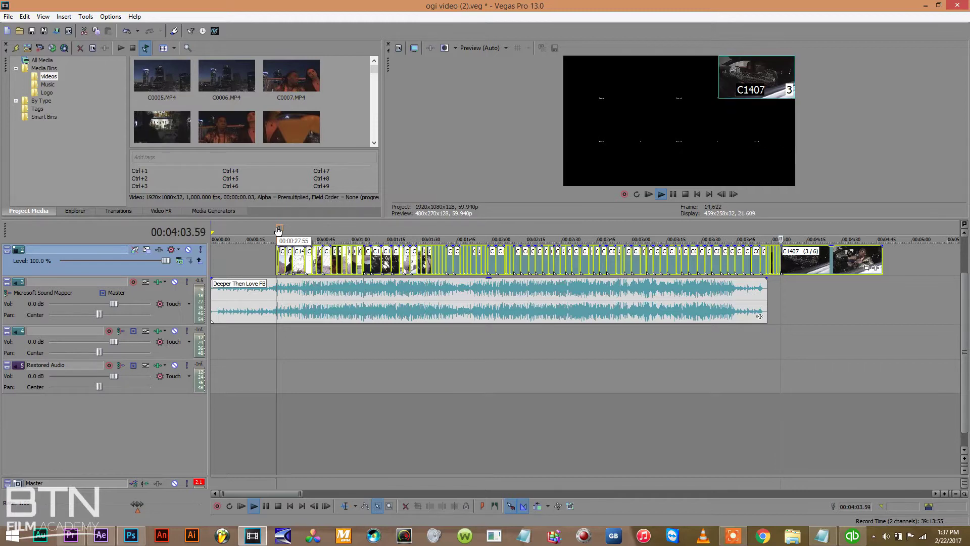
key("space")
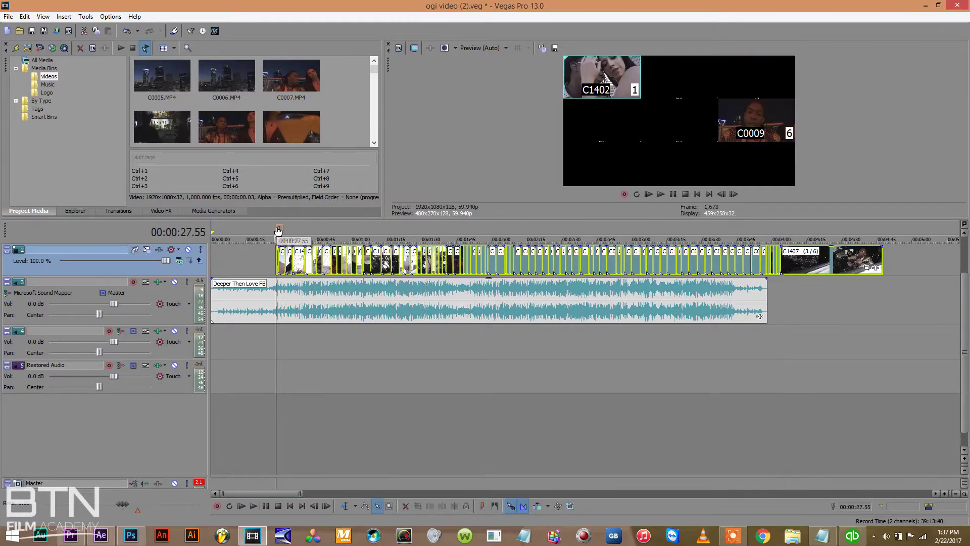
key("ctrl+s")
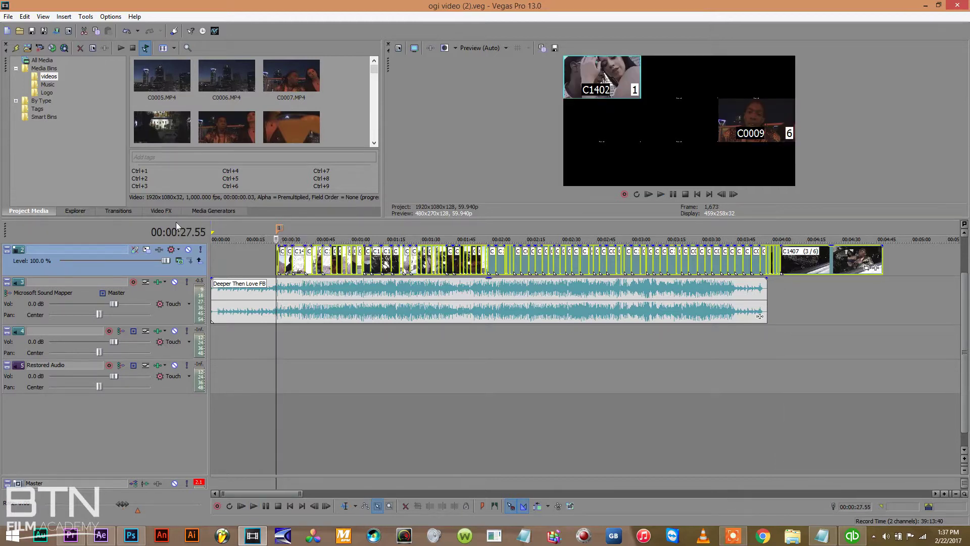
key("space")
key("space")
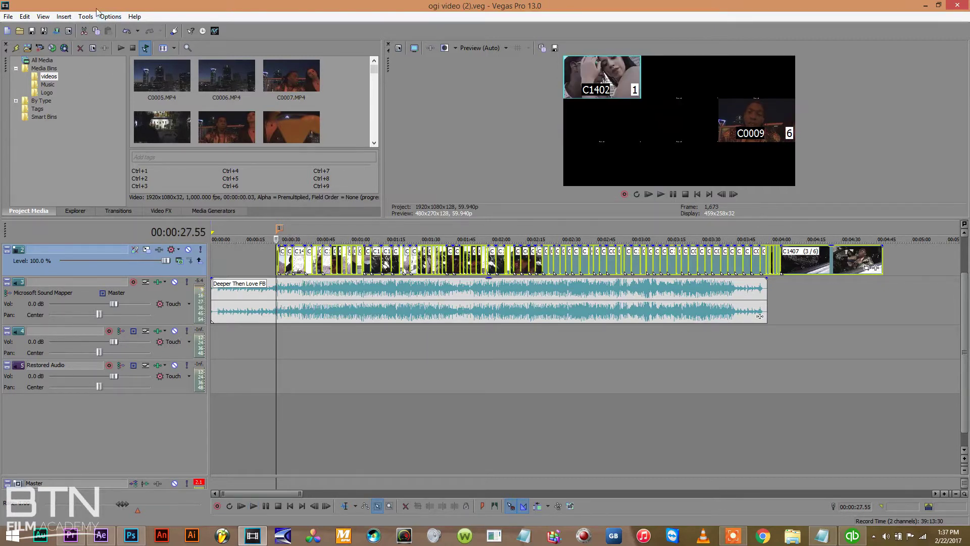
Turn off multicamera editing and play back the switched edit full-frame from 00:00:27.55.
left_click(83, 16)
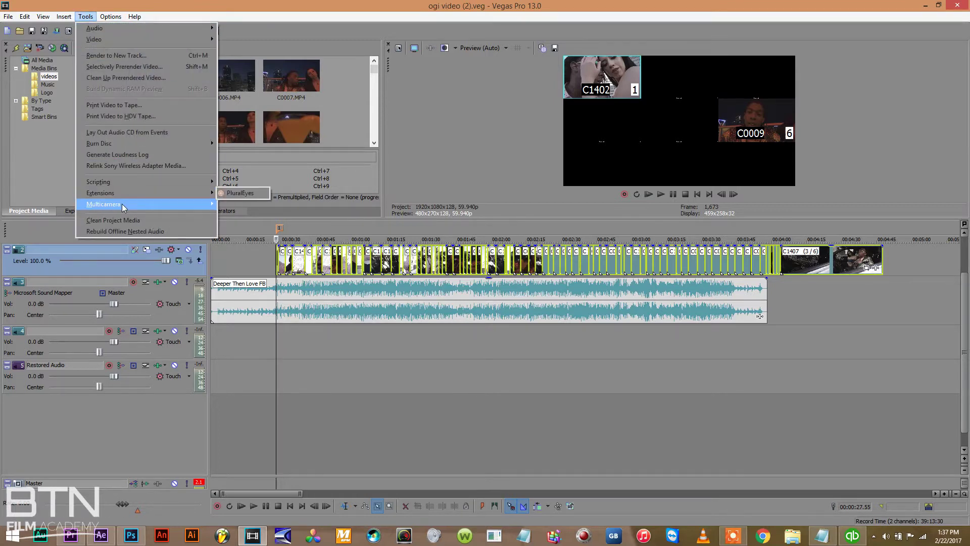
mouse_move(123, 204)
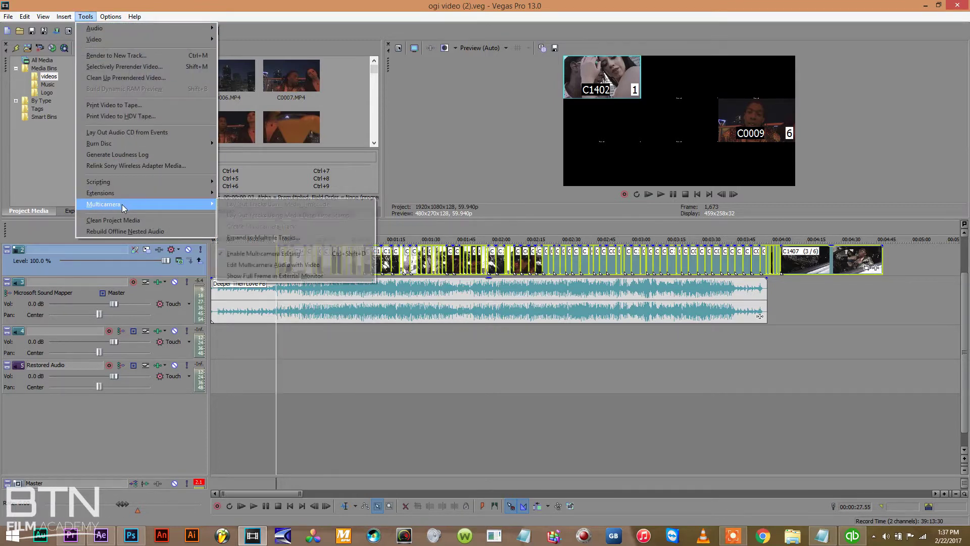
left_click(241, 255)
key("space")
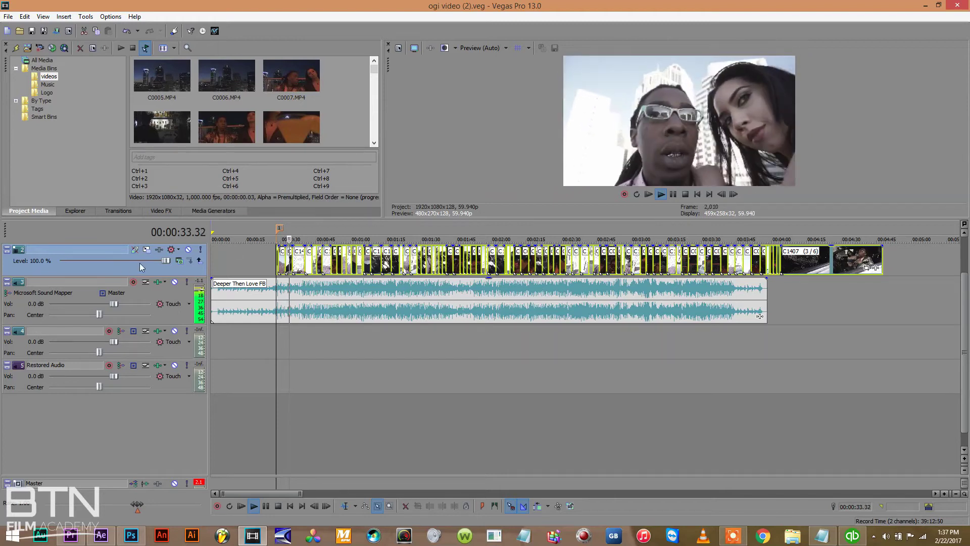
right_click(63, 265)
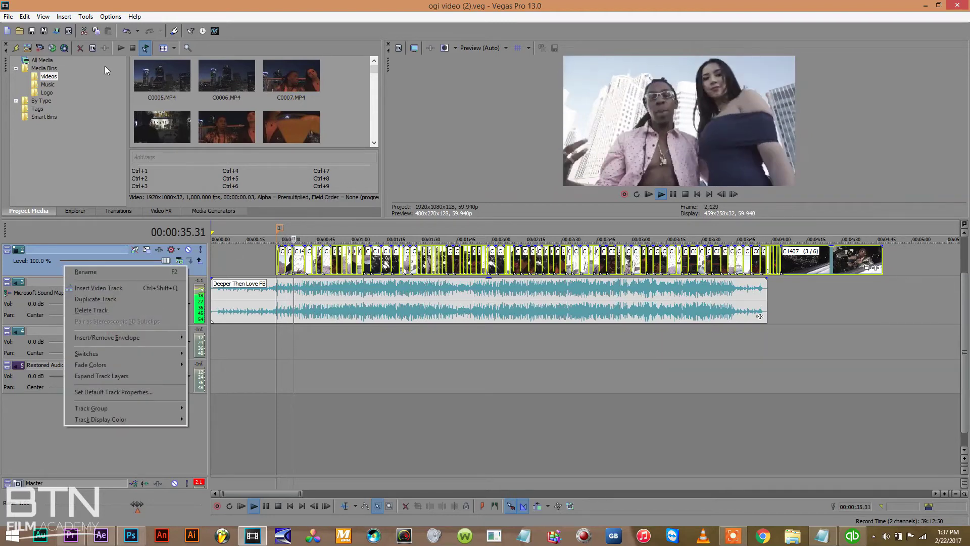
left_click(38, 267)
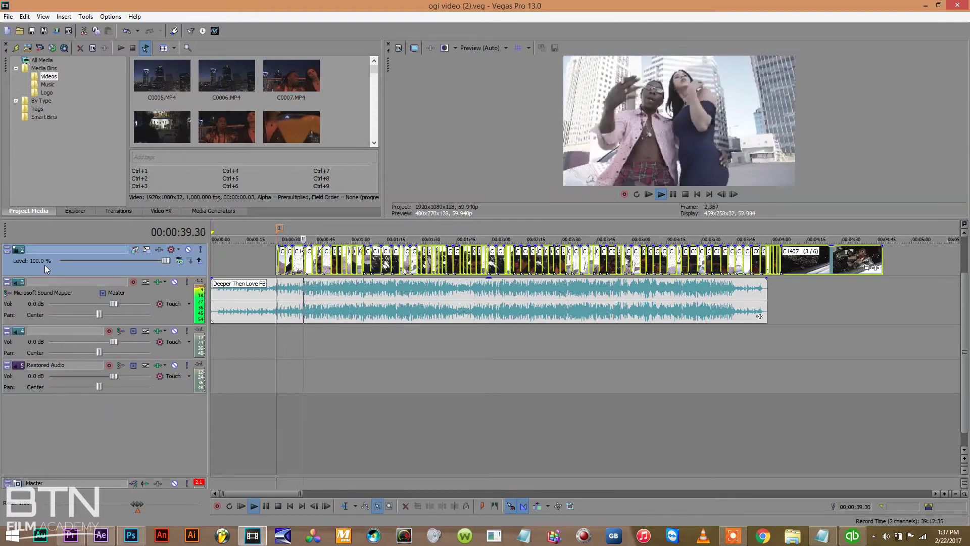
Try expanding the multicamera track to multiple tracks while keeping the unused takes as muted events.
left_click(84, 17)
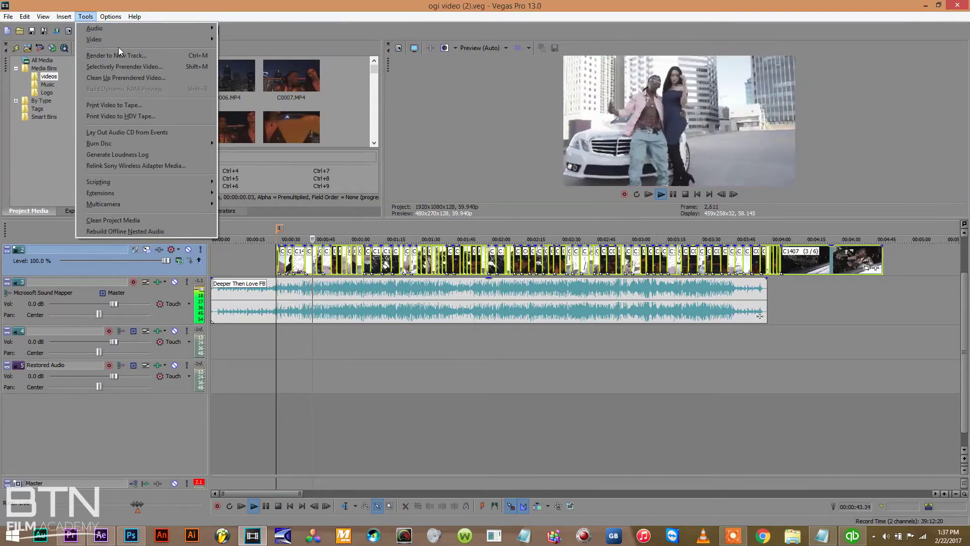
mouse_move(112, 204)
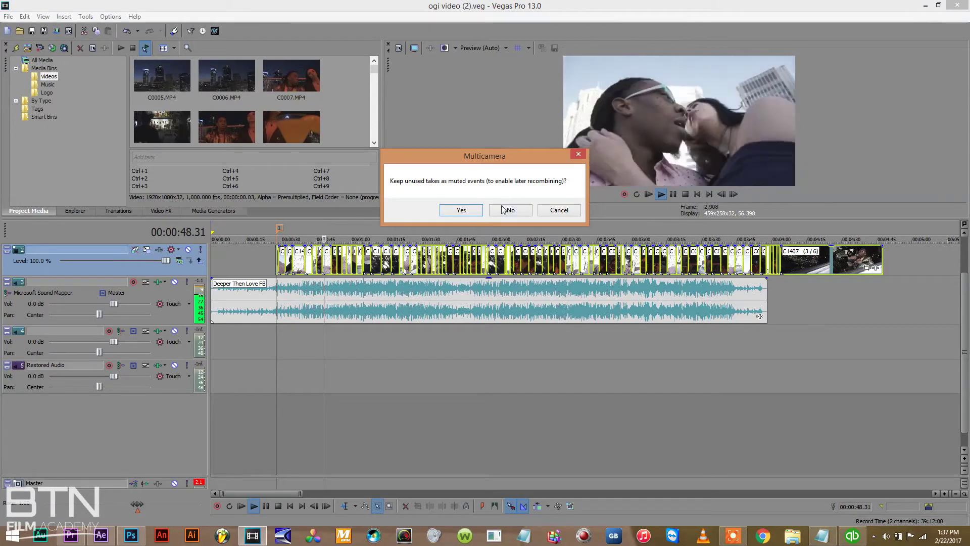
left_click(462, 210)
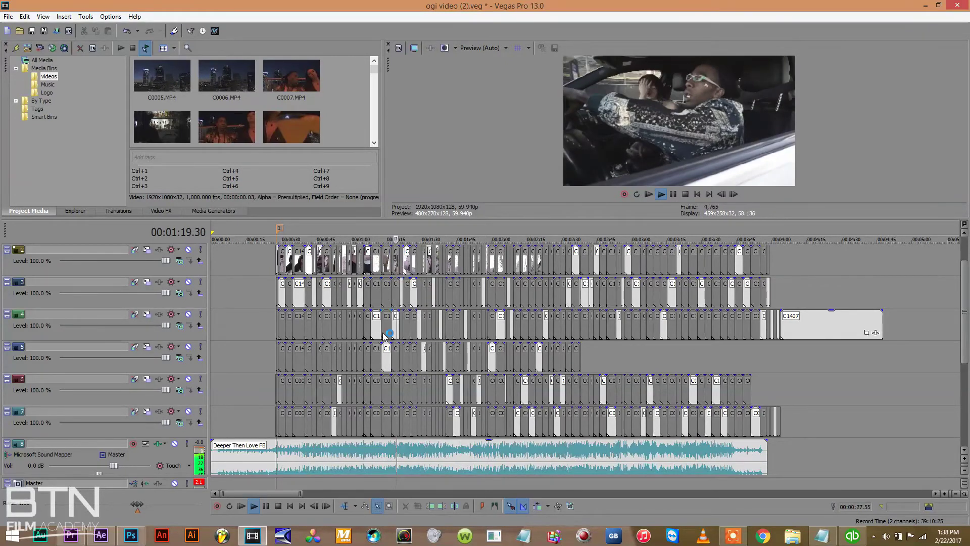
key("ctrl+z")
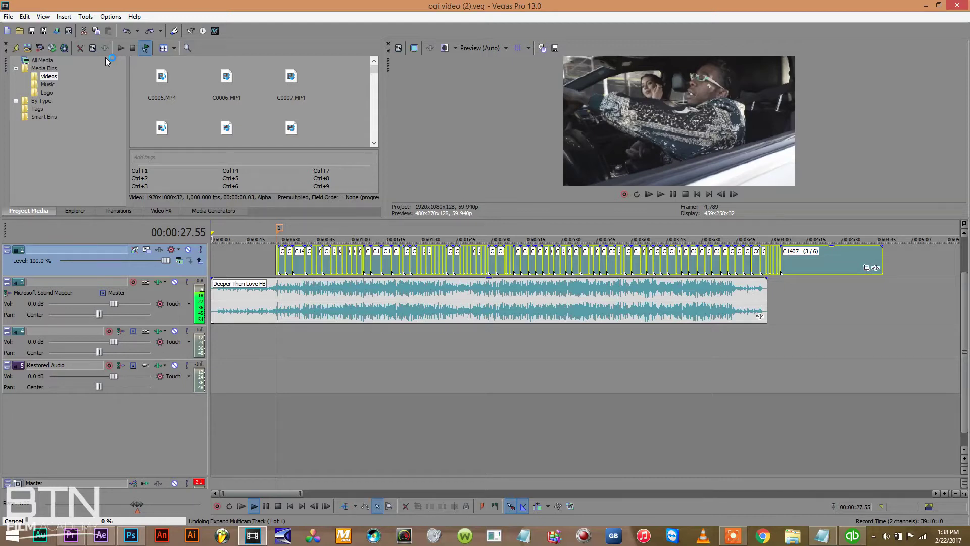
Stop playback and expand the multicamera track to multiple tracks without keeping the unused takes.
left_click(85, 16)
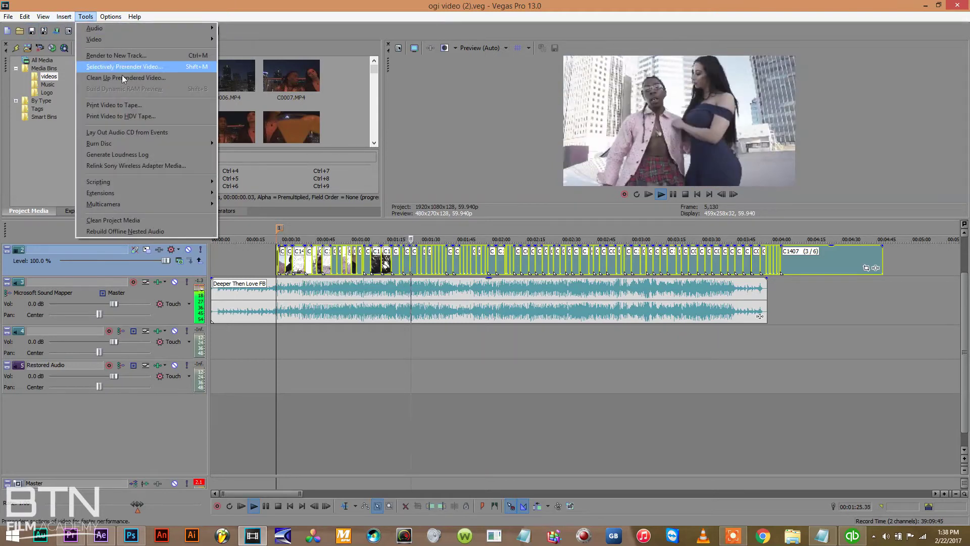
mouse_move(112, 209)
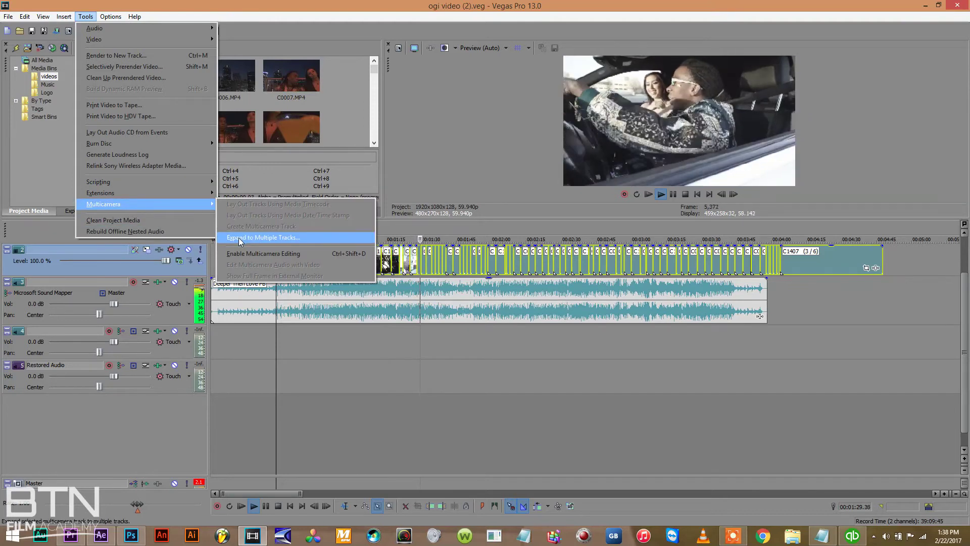
left_click(279, 506)
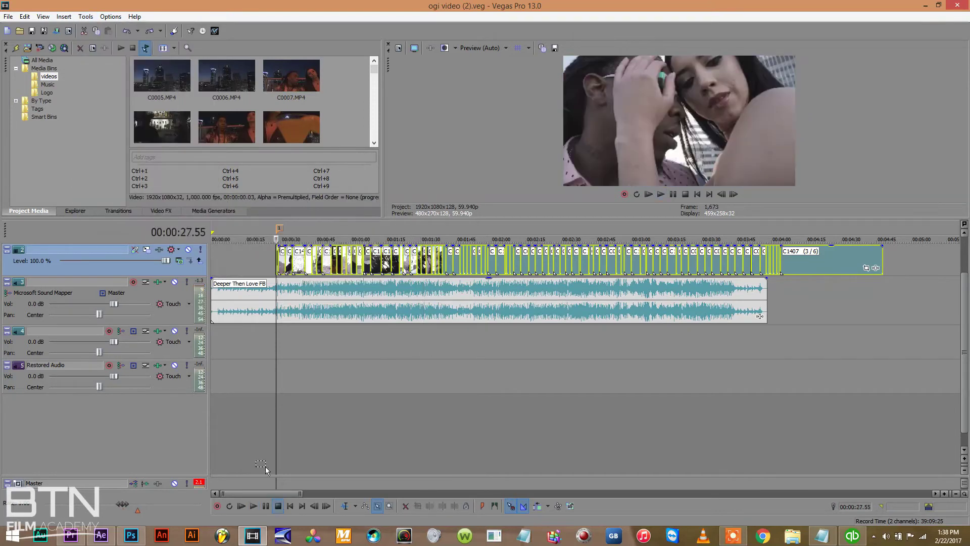
left_click(93, 18)
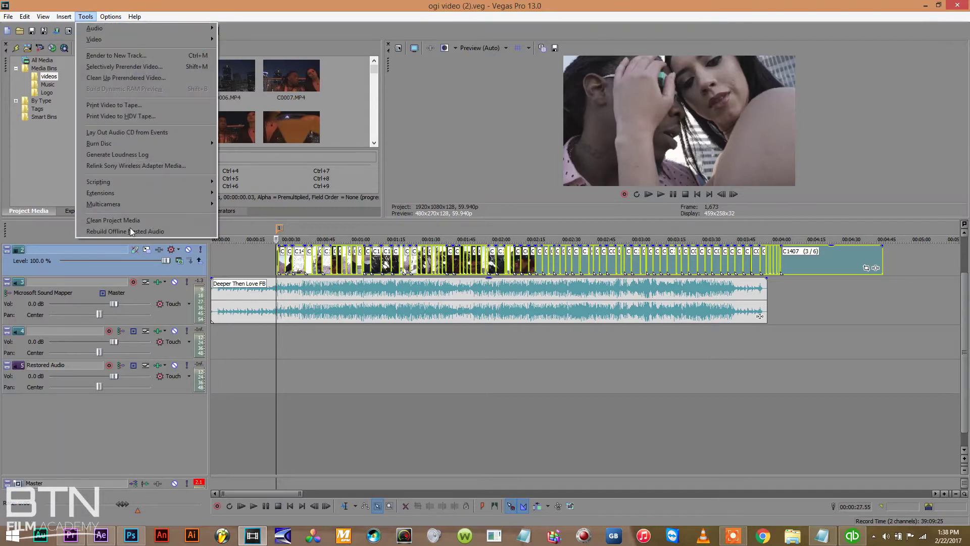
mouse_move(123, 206)
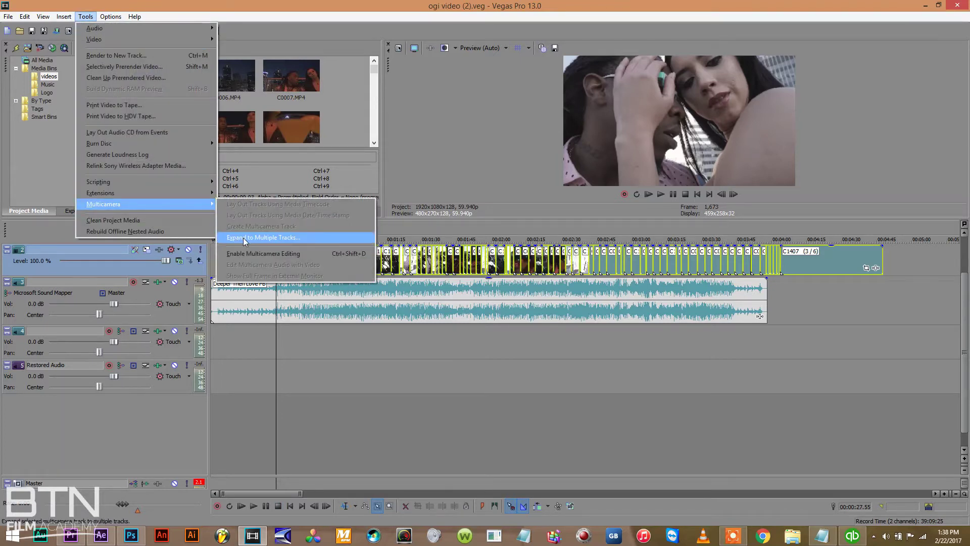
left_click(243, 237)
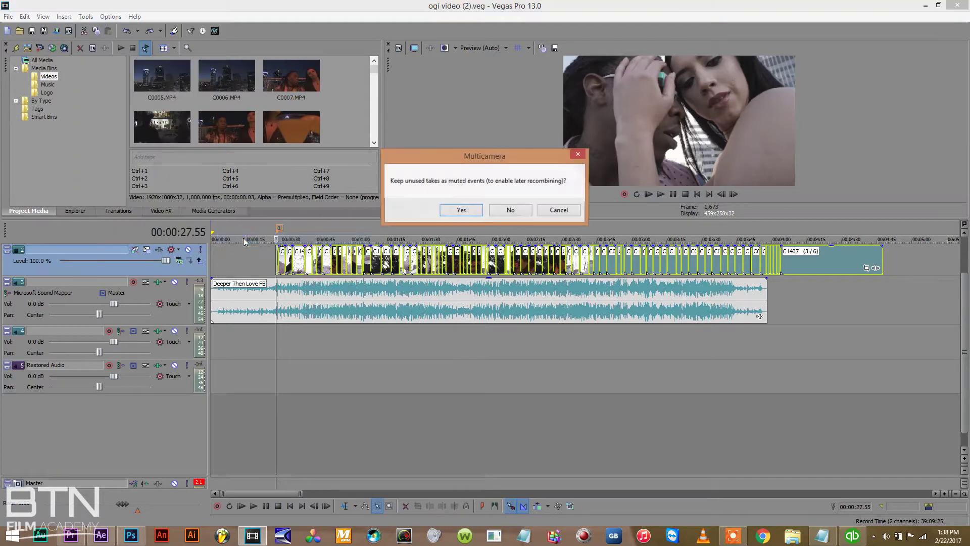
left_click(500, 210)
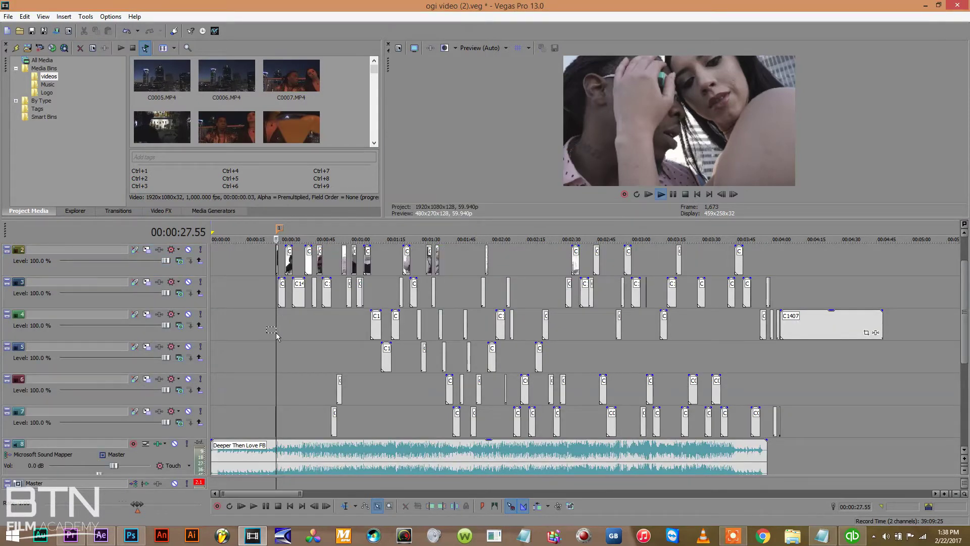
Play the expanded edit and preview the long C1407 clip left over past the end of the song.
key("space")
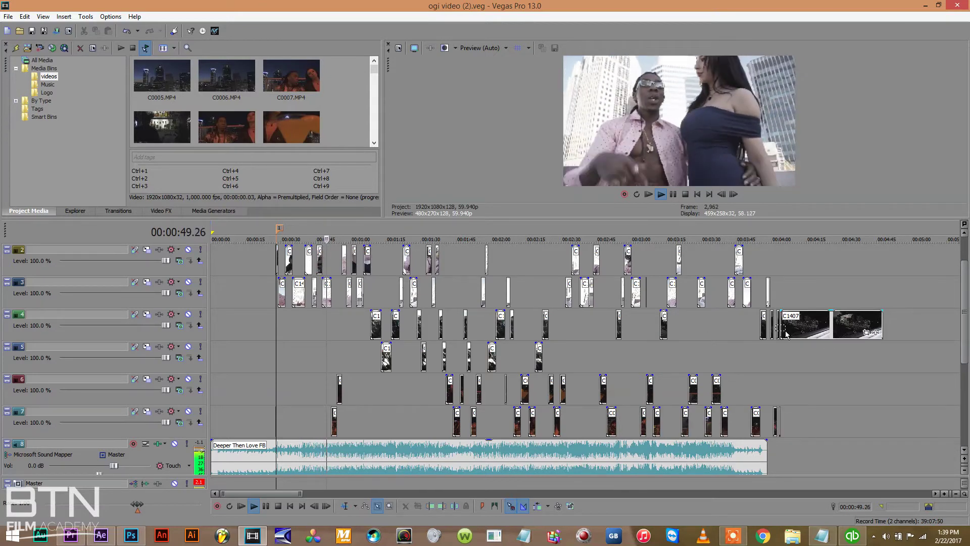
left_click(833, 318)
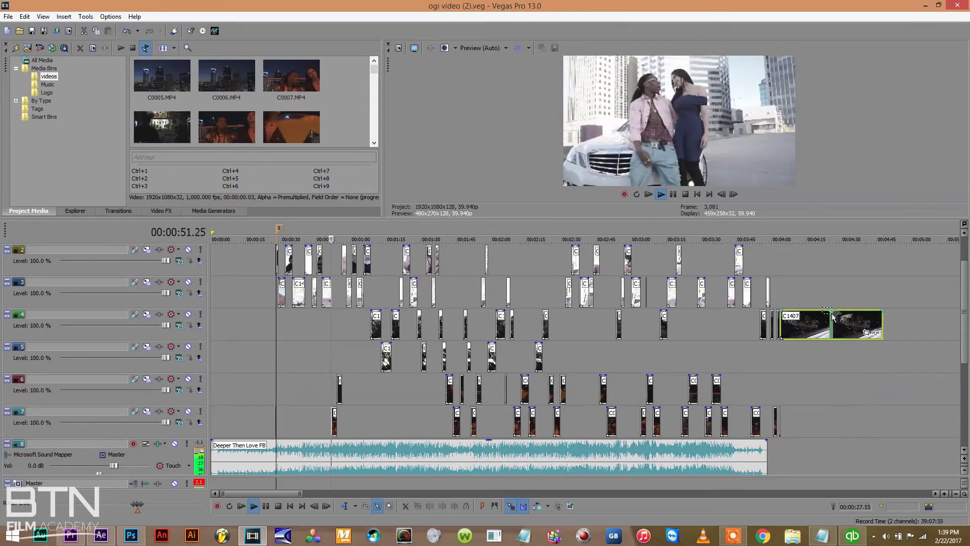
left_click(816, 332)
key("space")
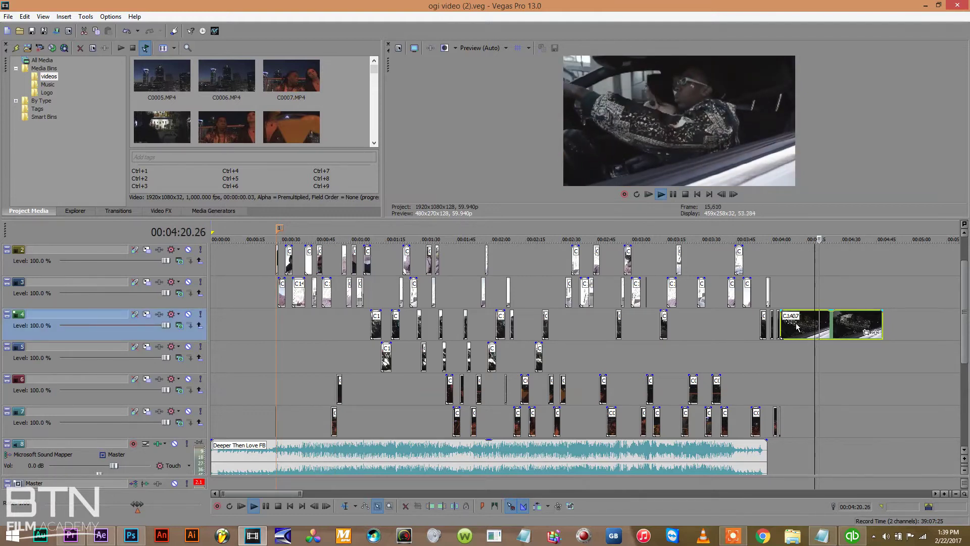
left_click(797, 326)
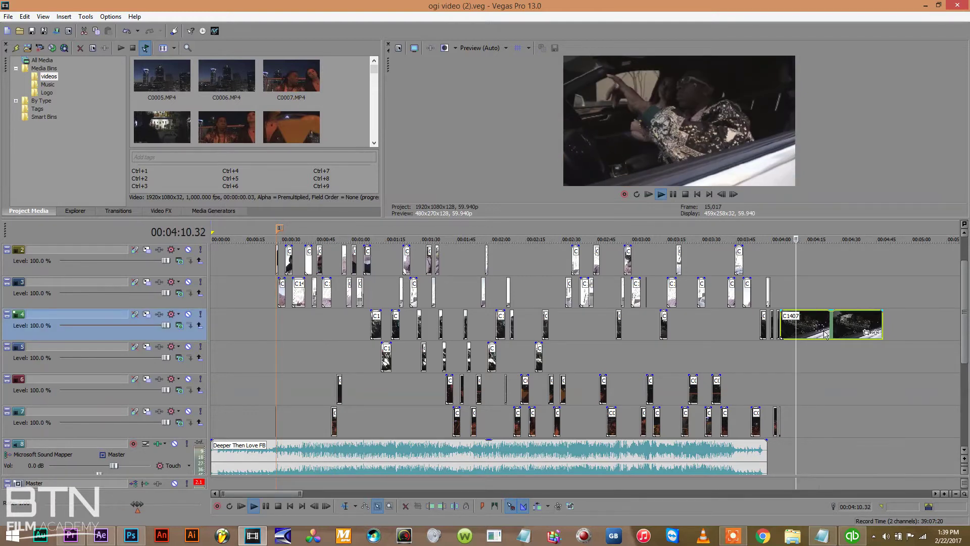
Move the leftover C1407 clip from track 4 up to track 1, after the last clip there at about 00:27:00.
left_click(955, 494)
scroll(540, 371, "up", 1)
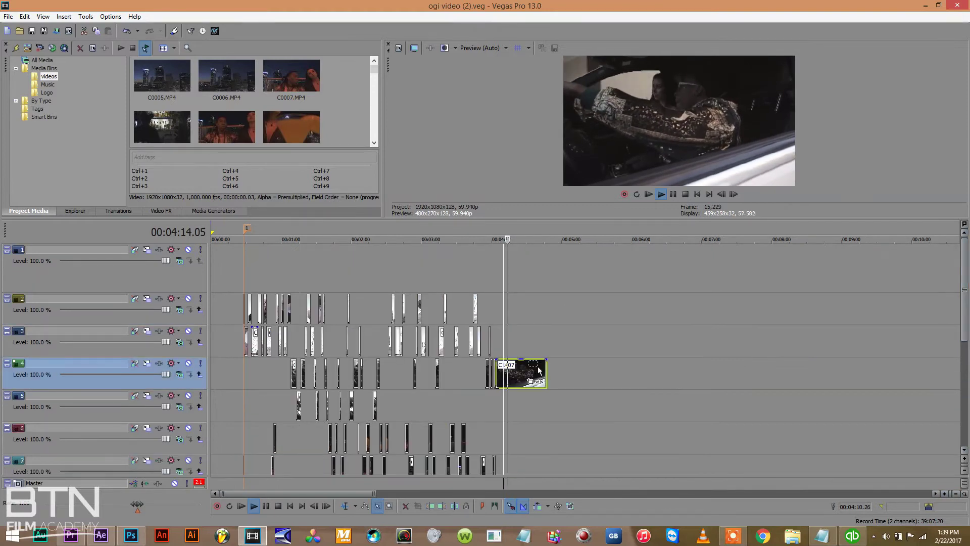
left_click_drag(374, 494, 465, 493)
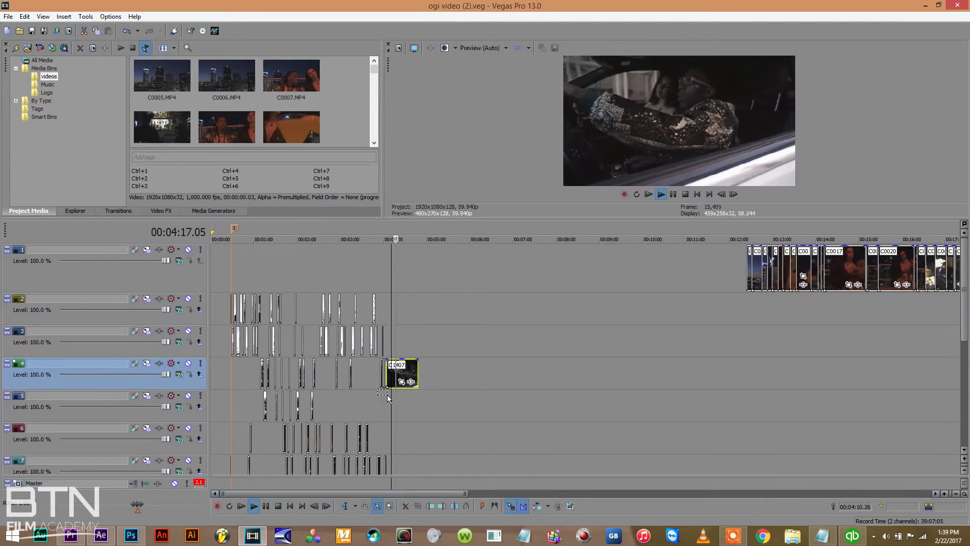
left_click(346, 506)
left_click_drag(405, 380, 884, 285)
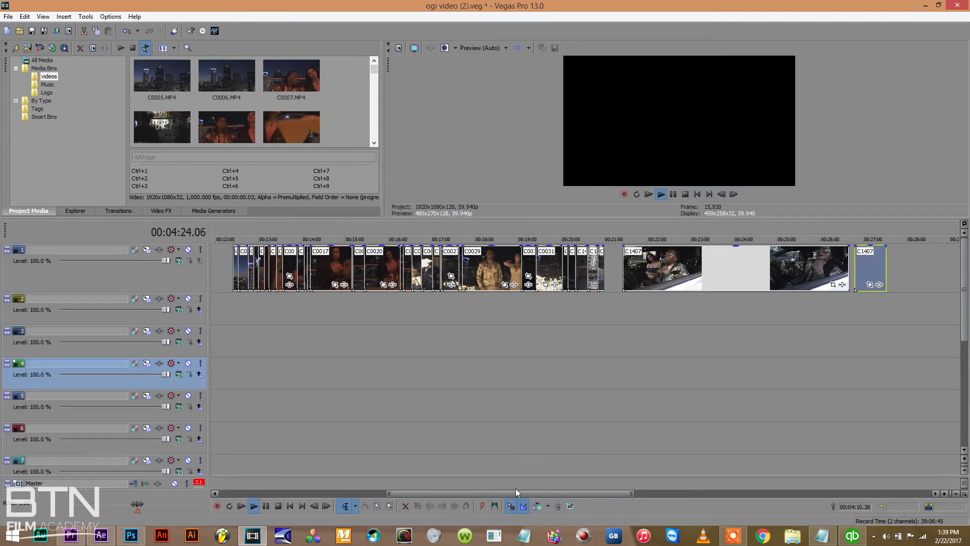
Shift the B-roll clips on track 1 earlier together, to start just past 00:05:00, and save the project.
left_click_drag(515, 494, 427, 493)
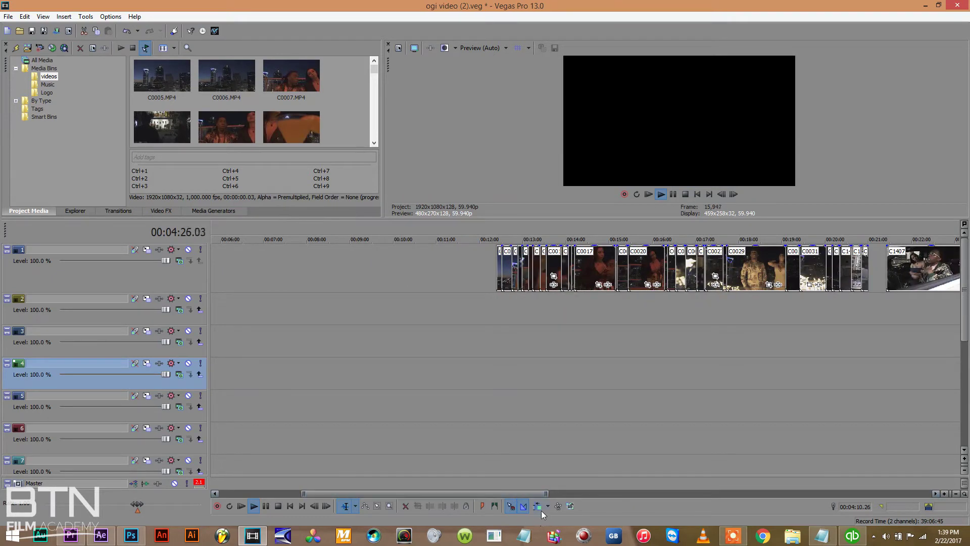
left_click_drag(504, 273, 433, 263)
key("ctrl+s")
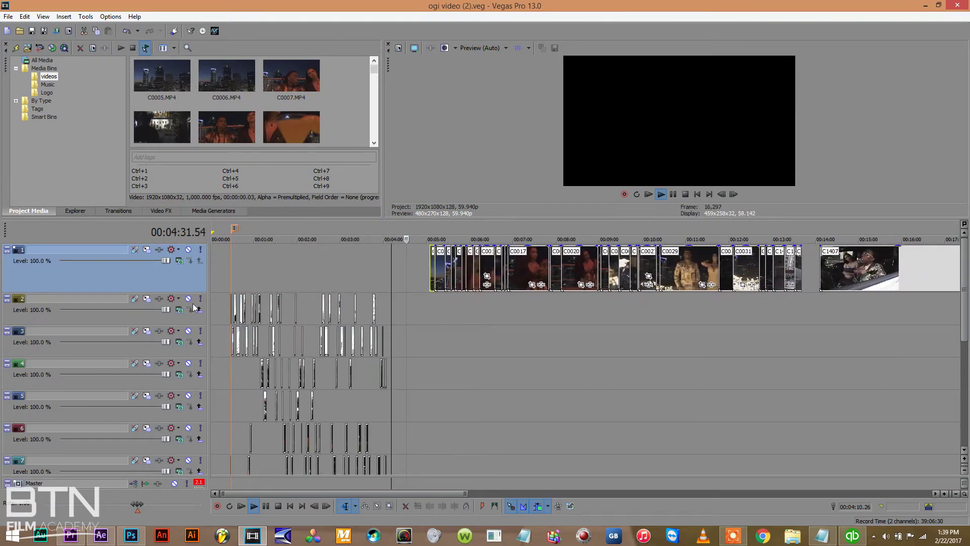
Play the expanded edit from the marker at 00:00:27.55 to review the camera cuts.
left_click(235, 229)
key("space")
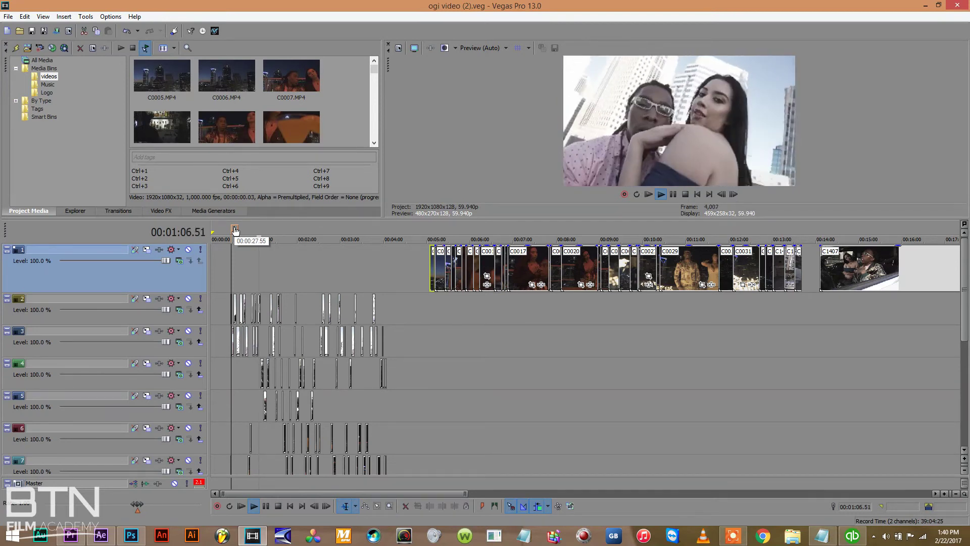
left_click(945, 494)
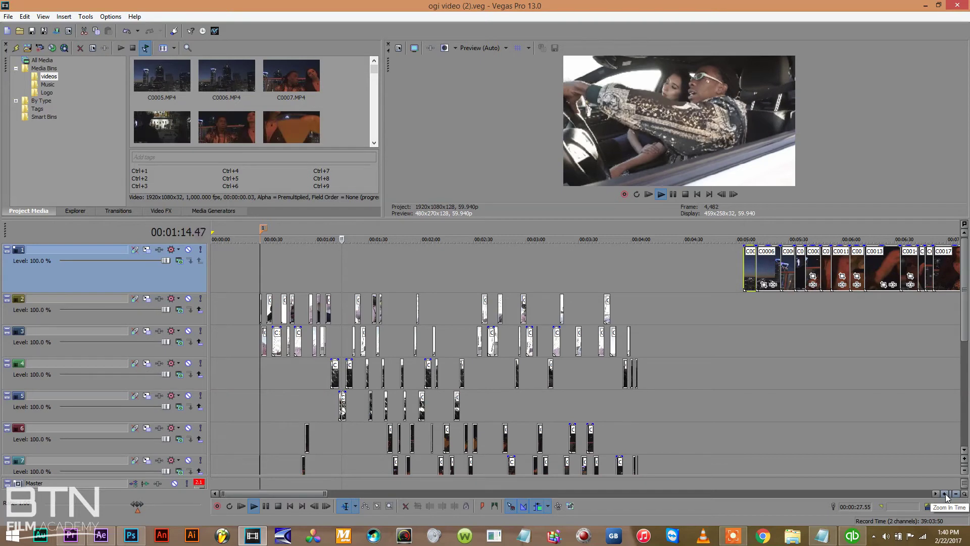
key("space")
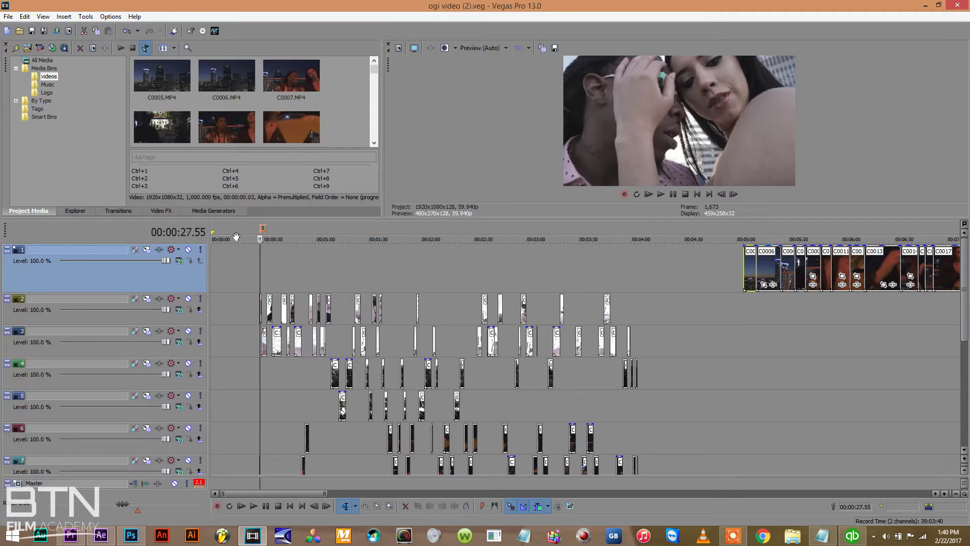
Insert an empty video track above the B-roll track and select the first B-roll clip.
right_click(65, 287)
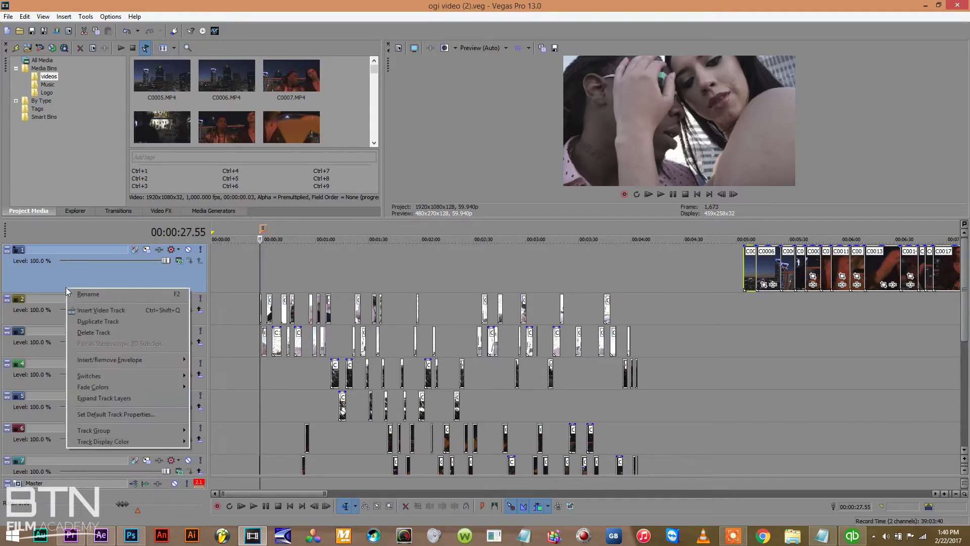
left_click(103, 311)
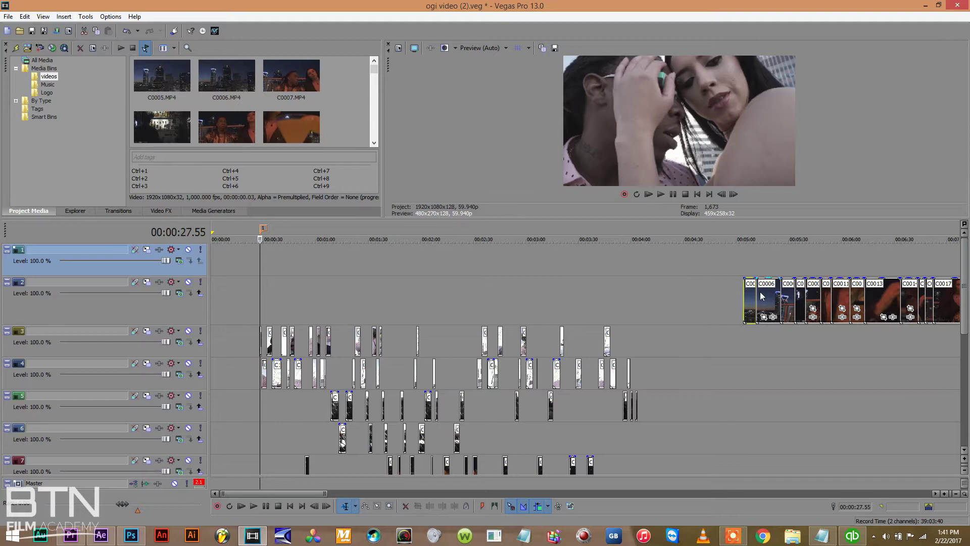
left_click(750, 297)
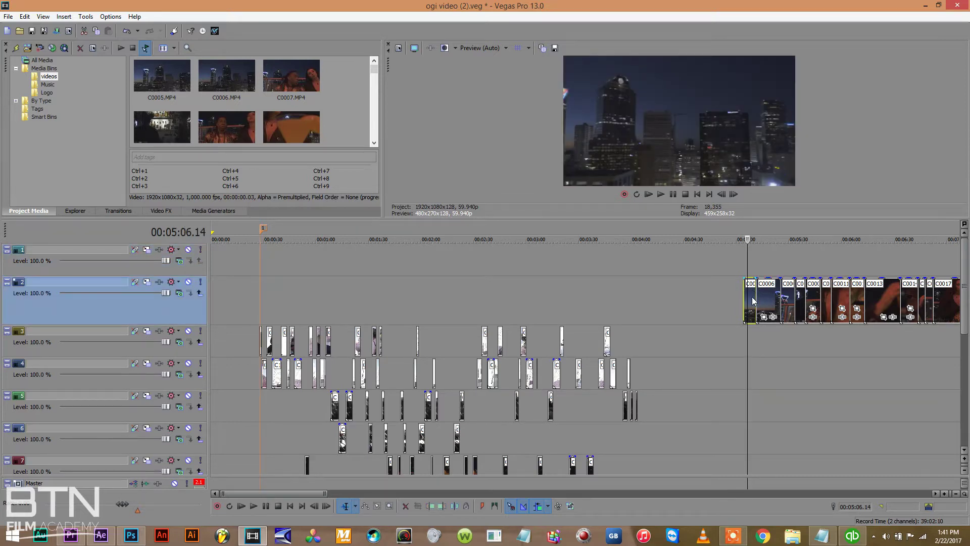
Play the B-roll on track 2 from the start of clip C0005 to review the footage.
left_click(944, 494)
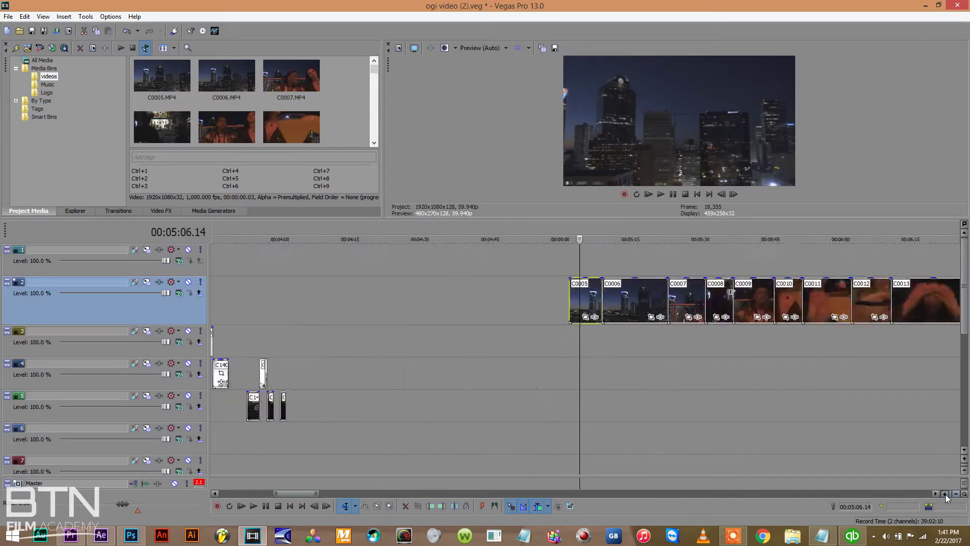
left_click(944, 493)
left_click(560, 307)
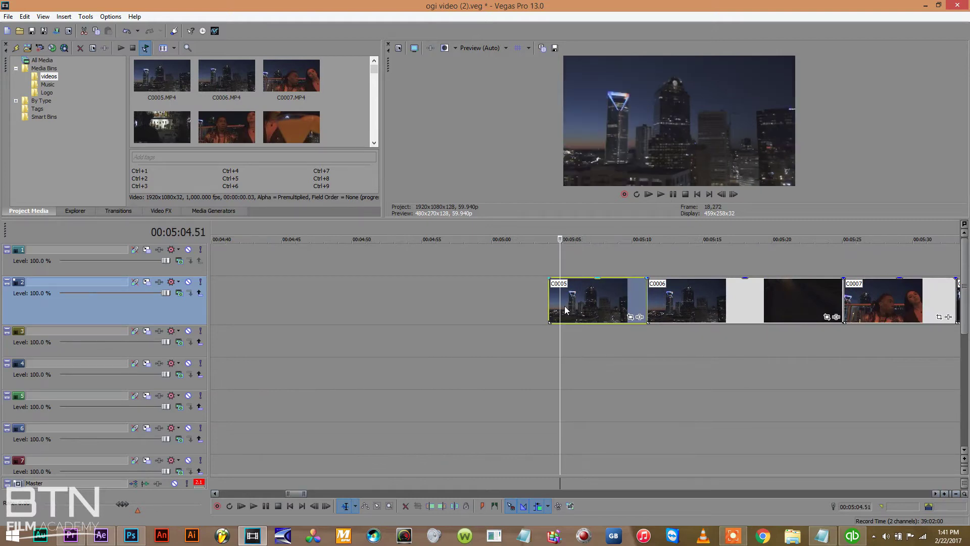
left_click(549, 295)
key("space")
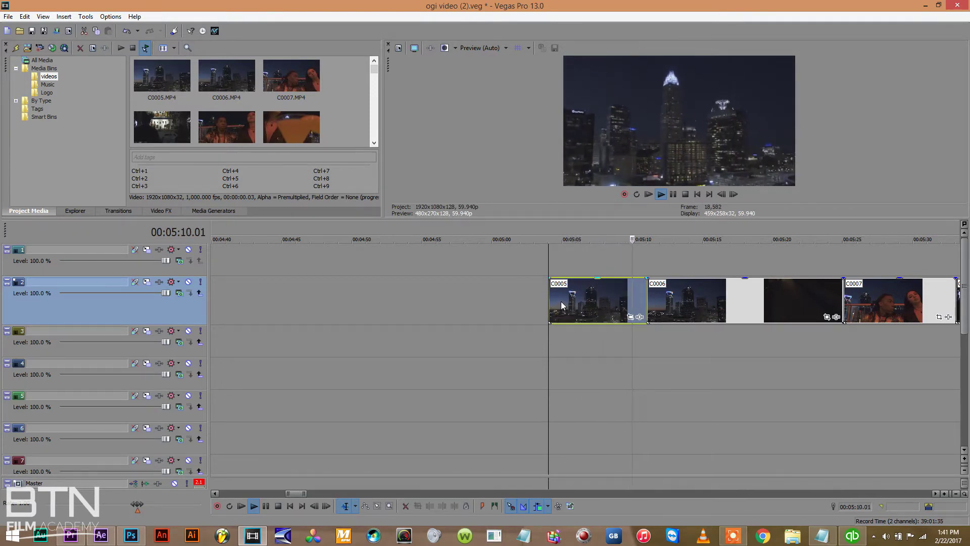
key("space")
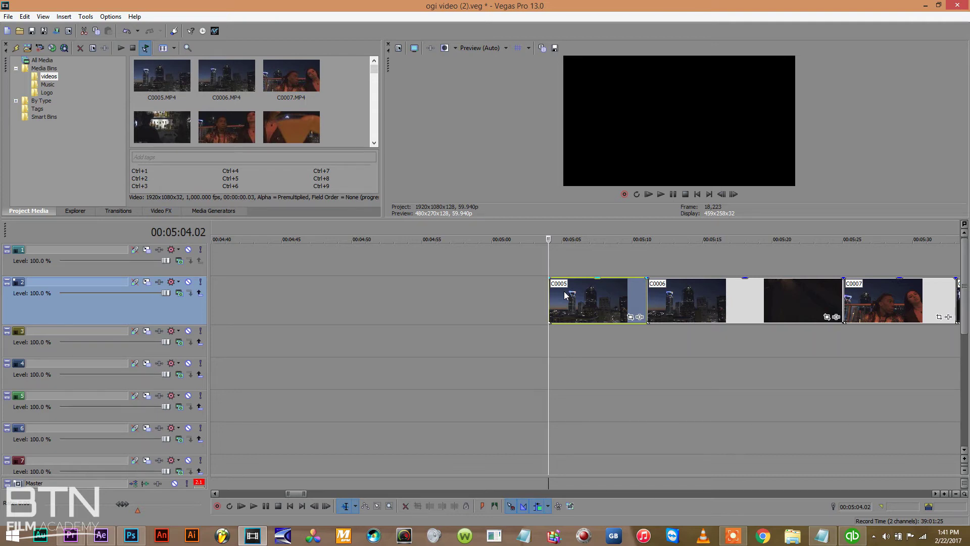
key("space")
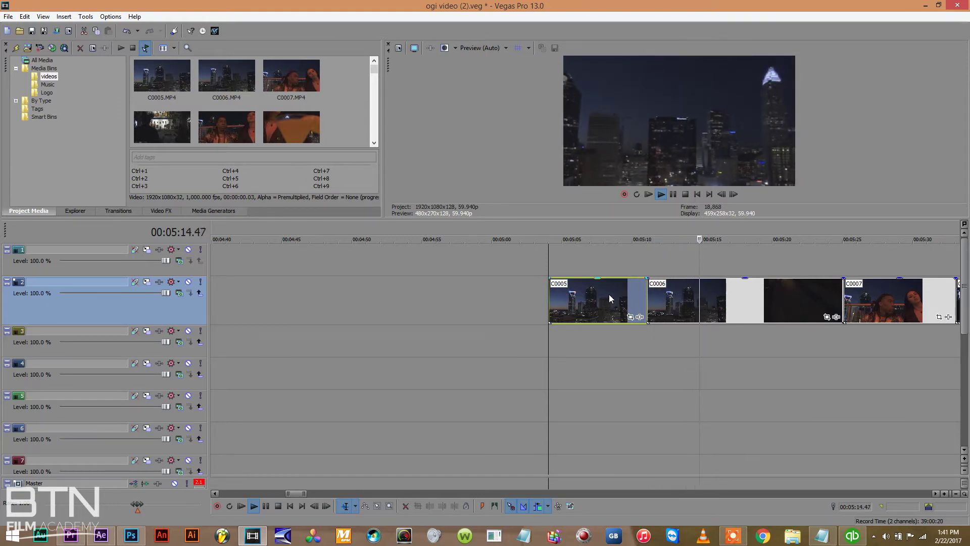
Split clip C0006 at about 00:05:11 and 00:05:17, and move the middle piece up to track 1.
left_click(660, 305)
left_click(657, 305)
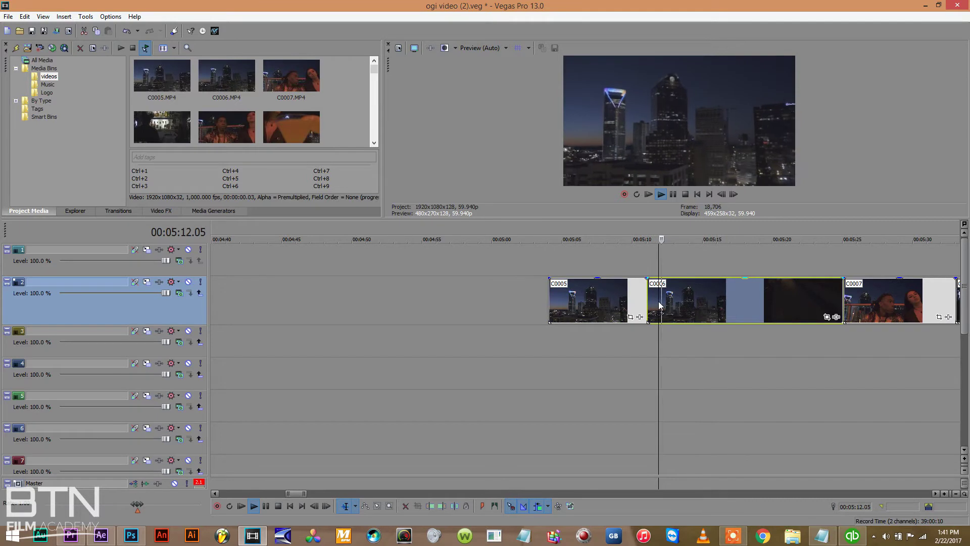
key("space")
key("space")
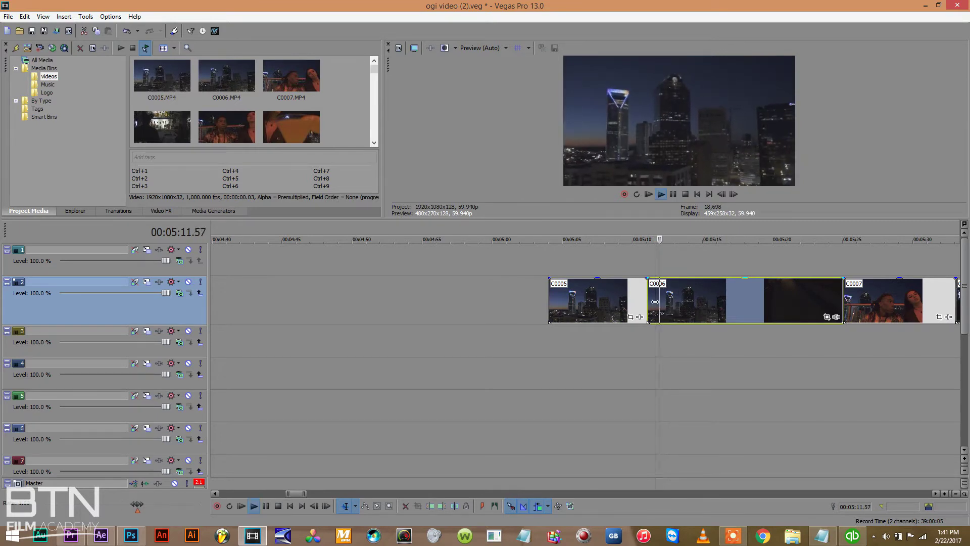
key("space")
key("space")
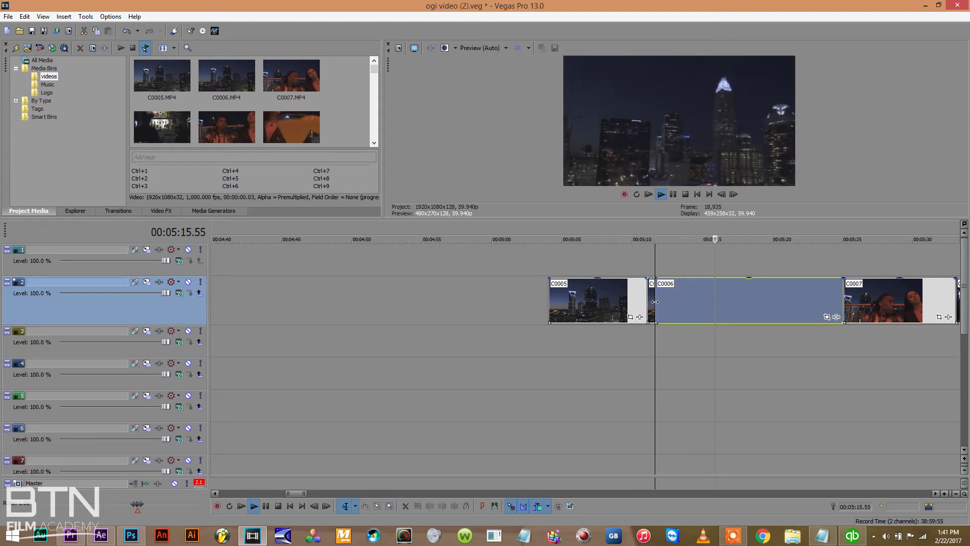
key("s")
left_click_drag(685, 291, 686, 257)
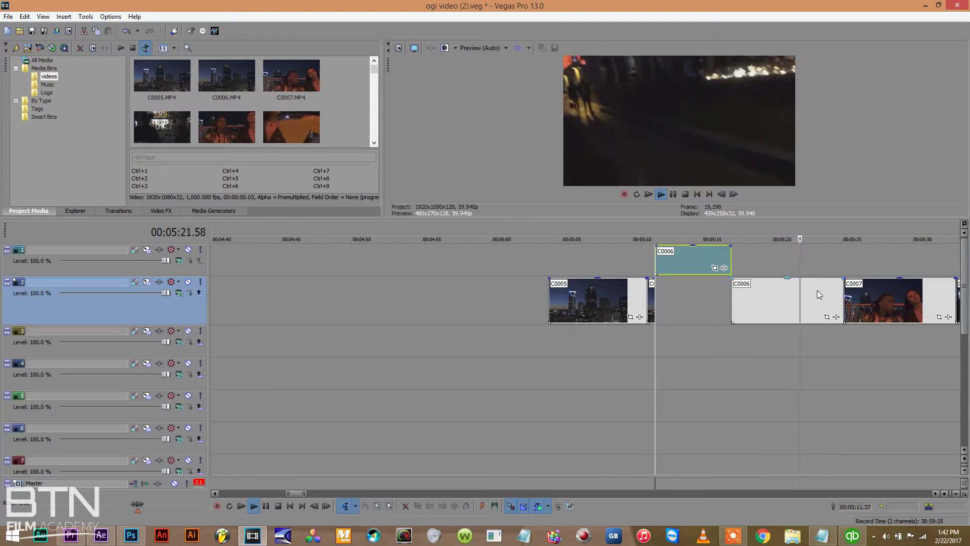
Delete the leftover end of C0006 on track 2, closing the gap, and save the project.
left_click(790, 302)
key("Delete")
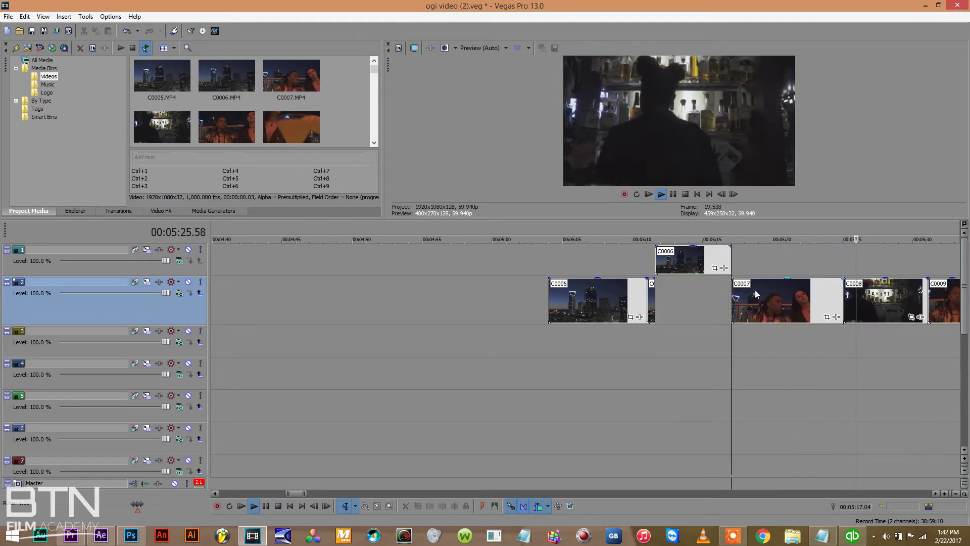
key("ctrl+s")
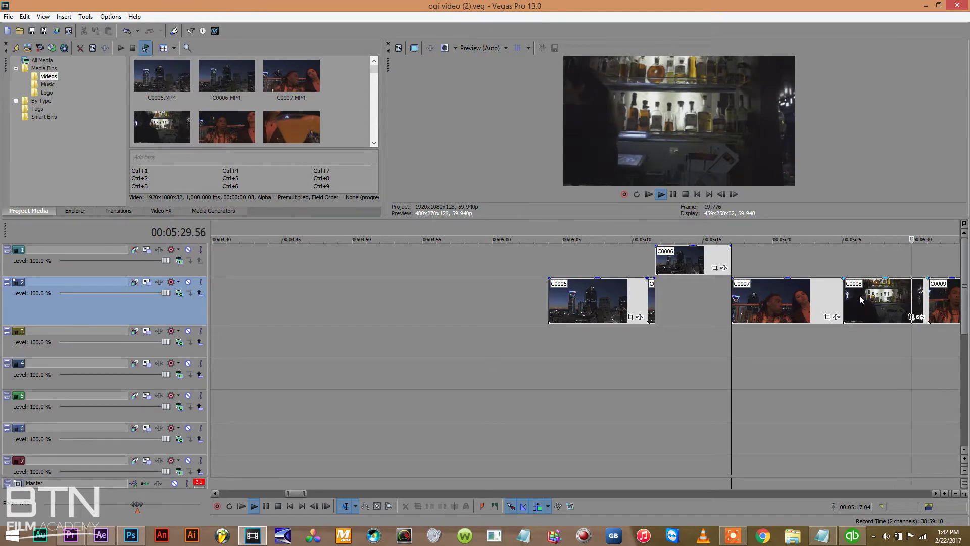
Split clip C0008 at about 00:05:28 and 00:05:30, and move the middle piece up to track 1.
key("space")
key("space")
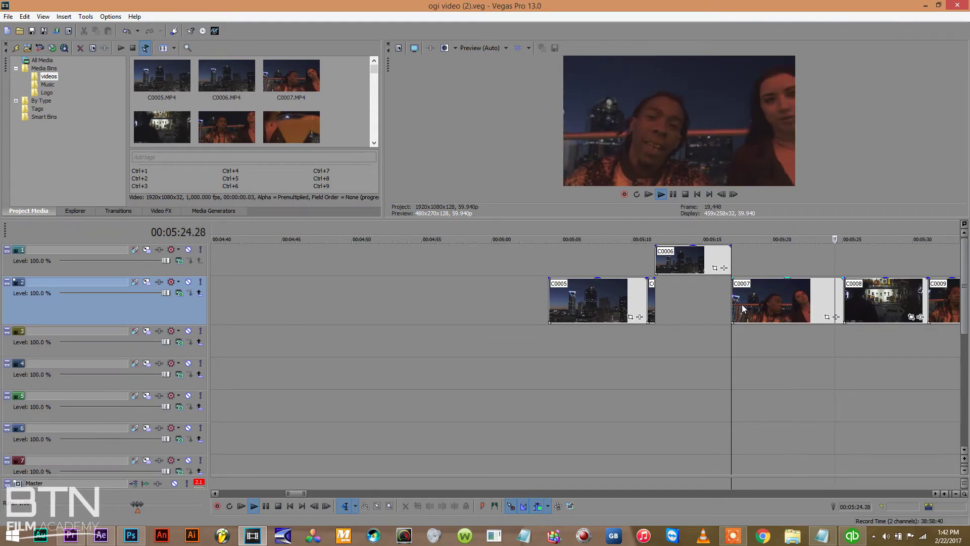
left_click(862, 308)
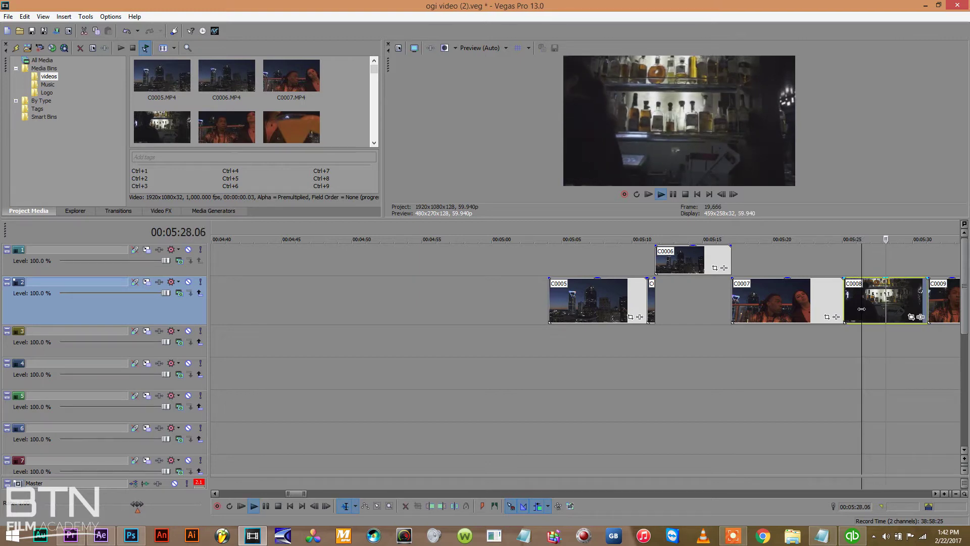
key("s")
key("s")
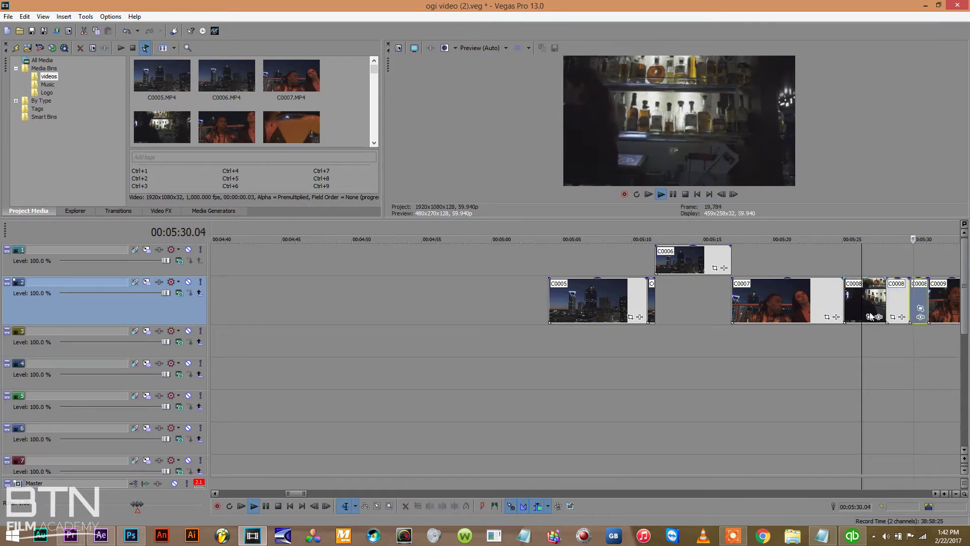
left_click_drag(901, 302, 899, 261)
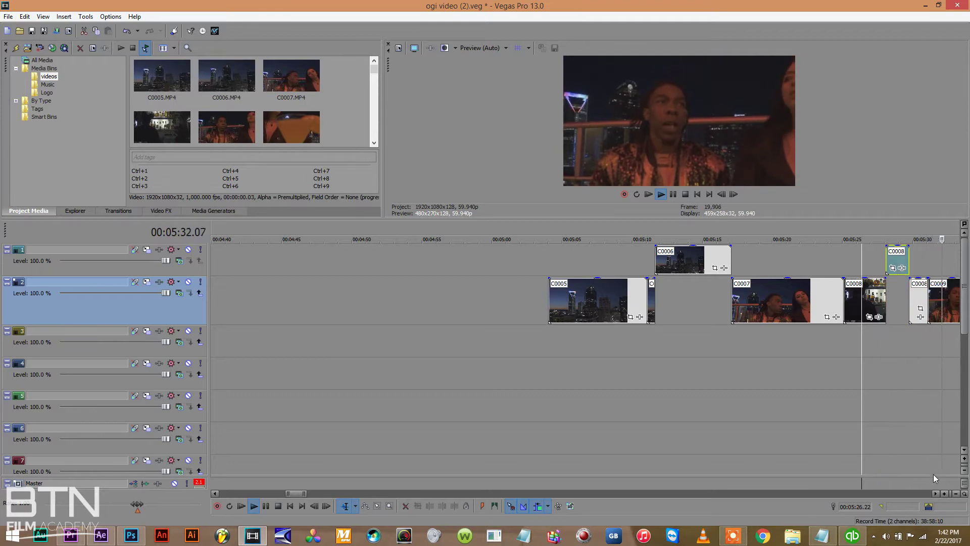
Split clip C0010 at about 00:05:42 and 00:05:44, and move the middle piece up to track 1.
left_click(935, 494)
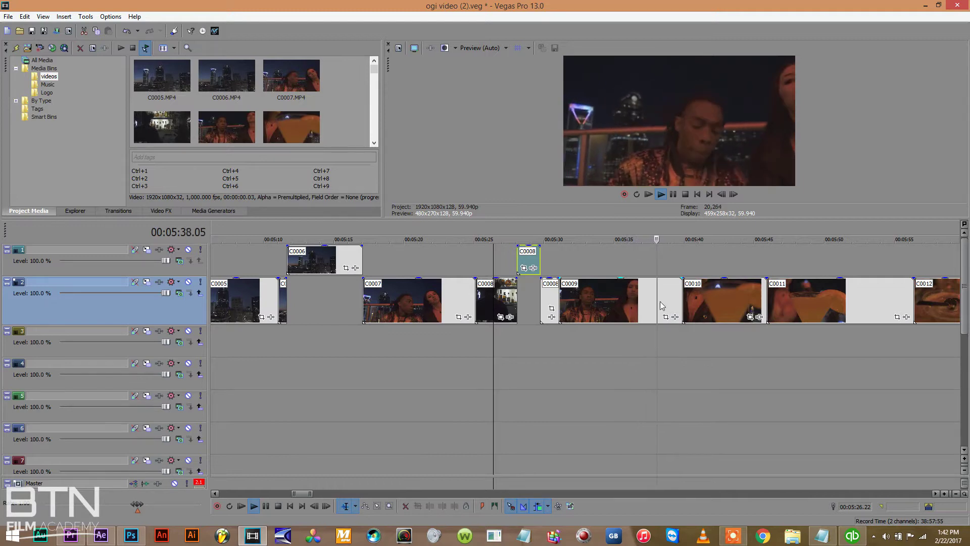
left_click(692, 303)
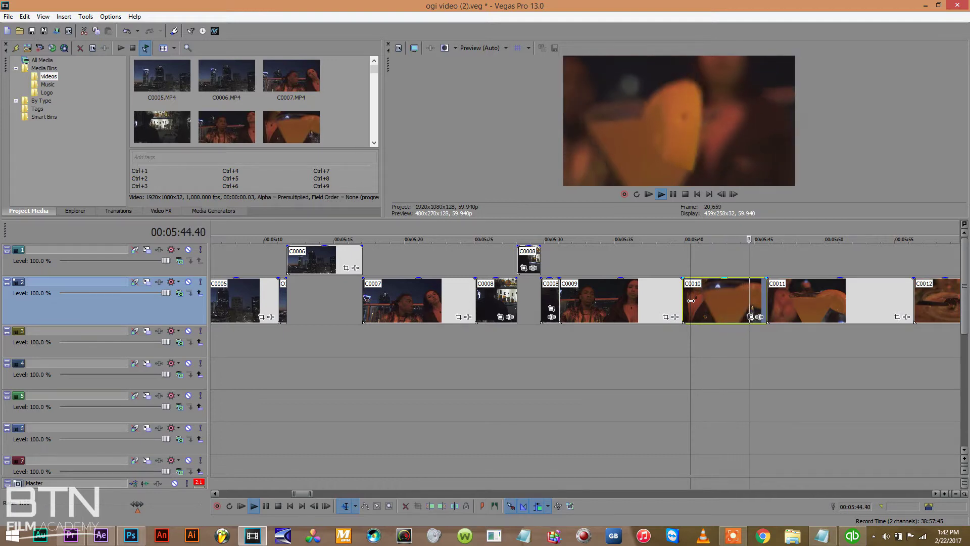
key("space")
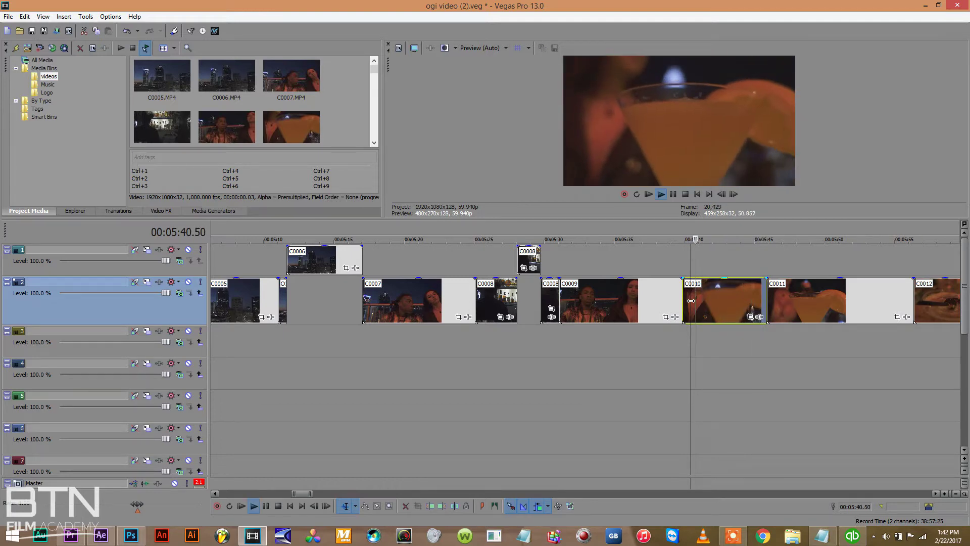
key("s")
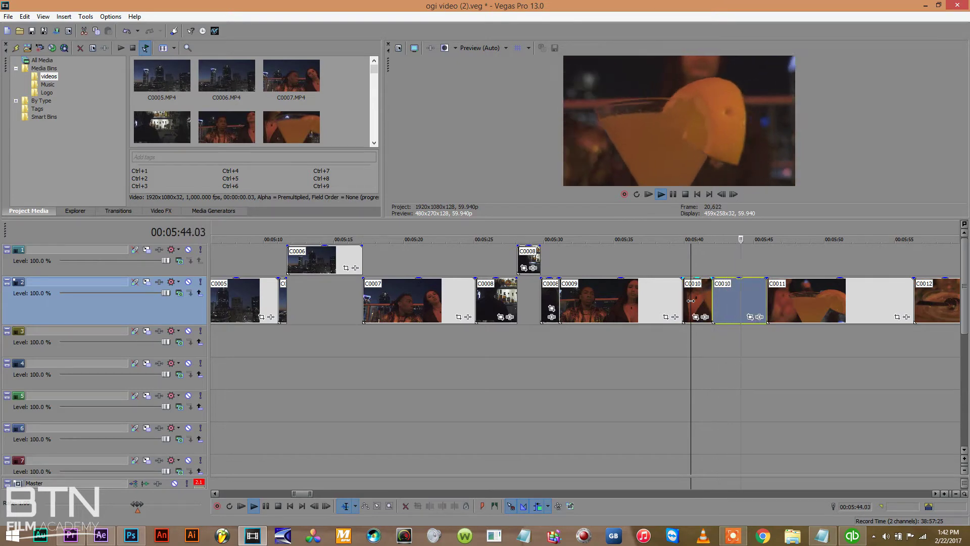
key("s")
left_click_drag(723, 293, 723, 260)
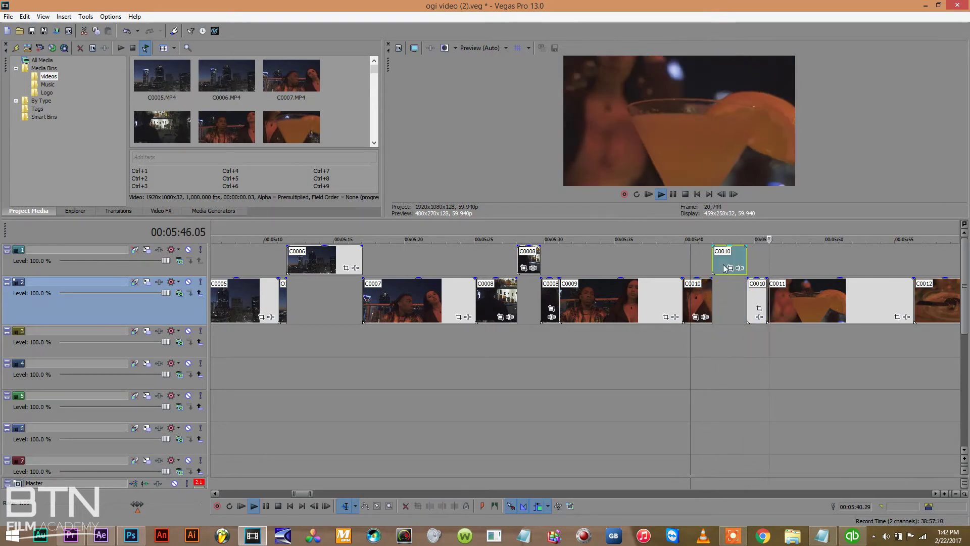
Split clip C0011 at about 00:05:51 and 00:05:54, and move the middle piece up to track 1.
left_click(803, 296)
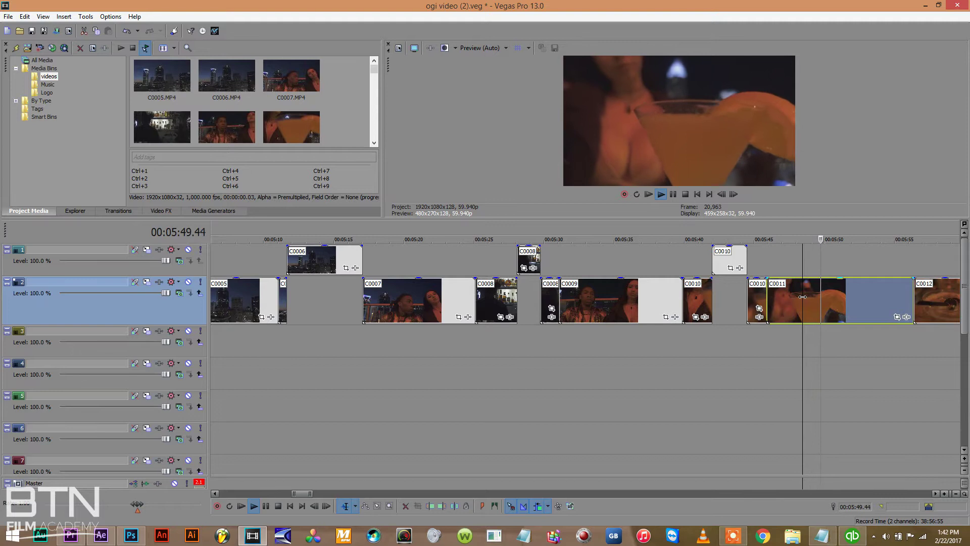
key("s")
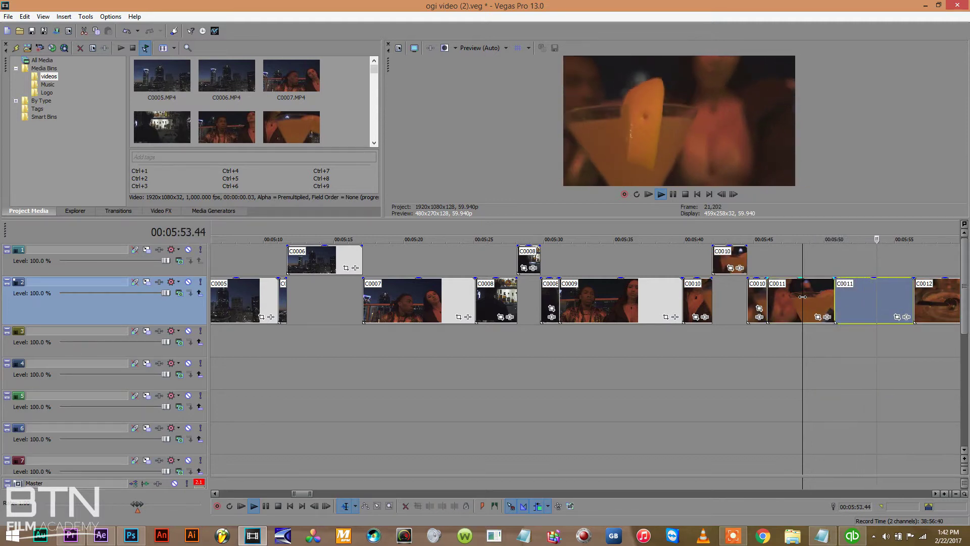
key("s")
left_click_drag(861, 285, 860, 255)
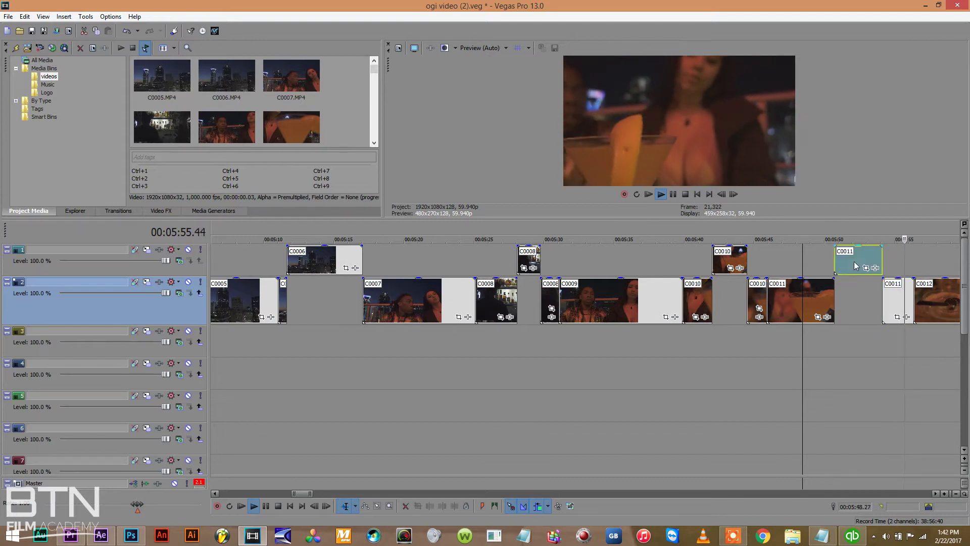
Split clip C0012 at about 00:06:00 and 00:06:03, and move the middle piece up to track 1.
left_click(936, 493)
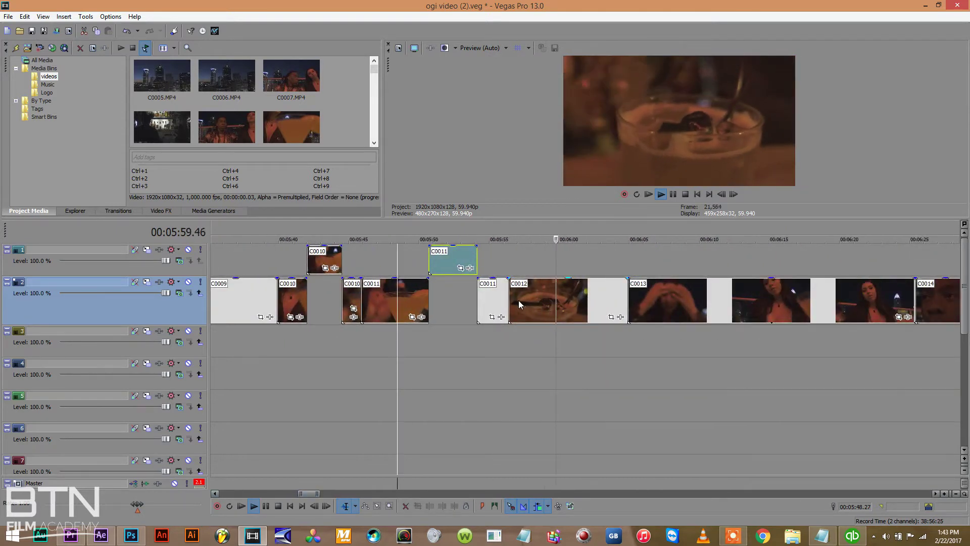
left_click(541, 301)
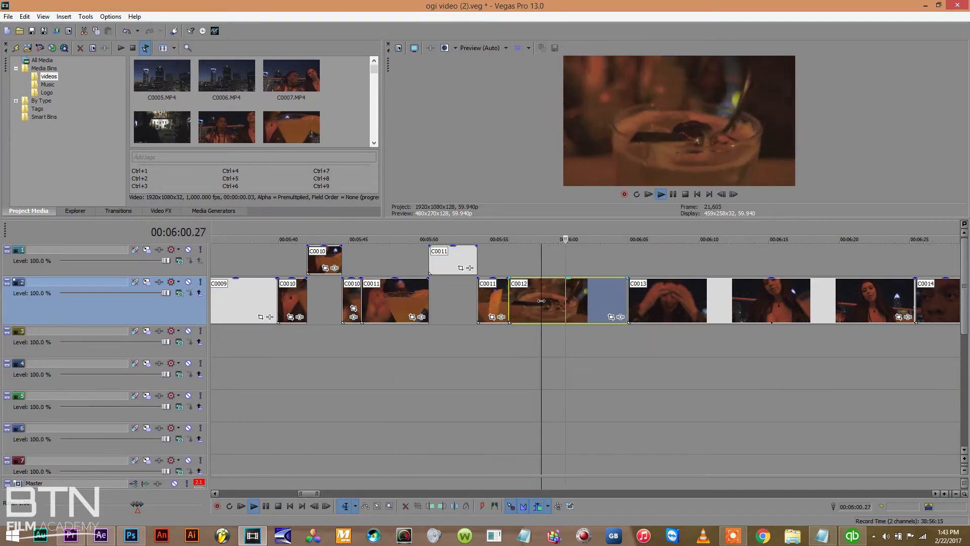
key("s")
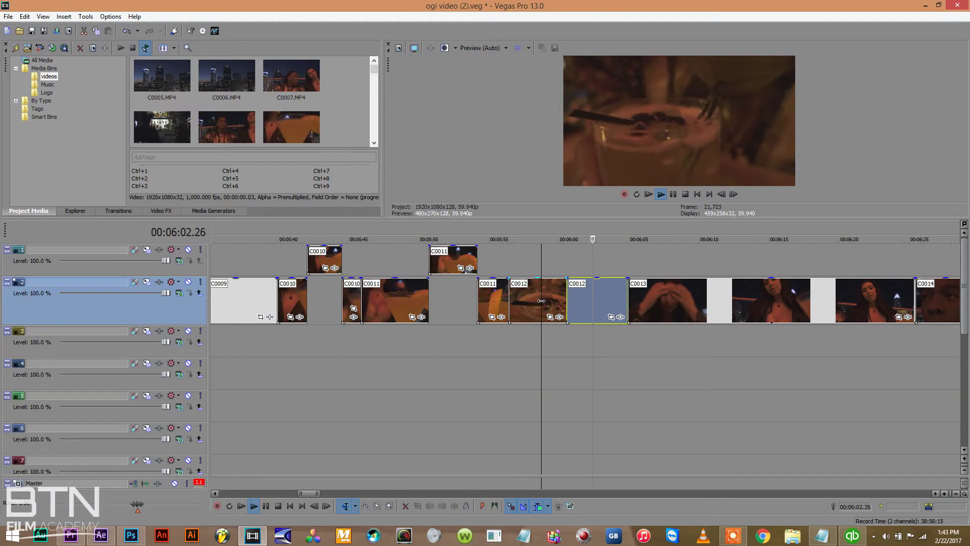
key("s")
left_click_drag(580, 291, 584, 265)
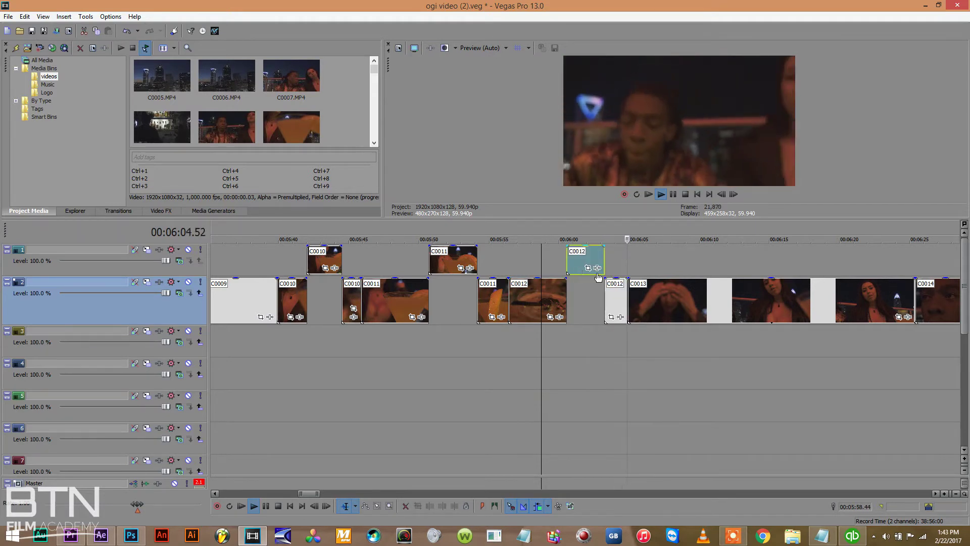
Split clip C0013 at about 00:06:10 and 00:06:14, and move the middle piece up to track 1.
left_click(651, 296)
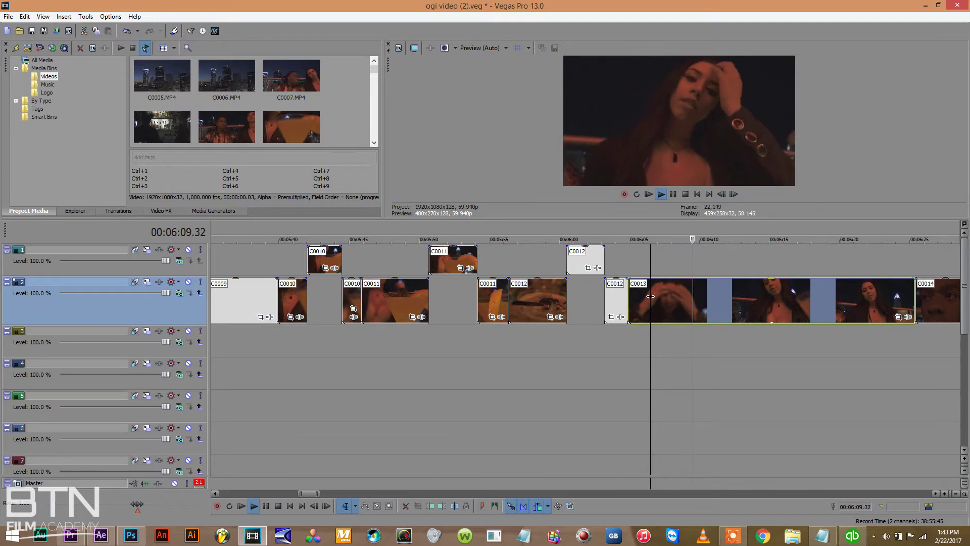
left_click(690, 299)
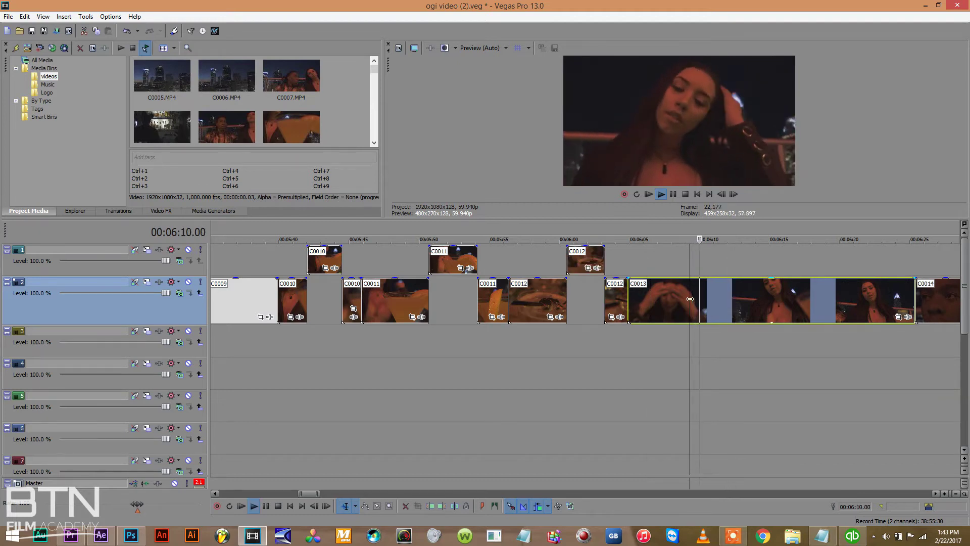
left_click(690, 299)
key("s")
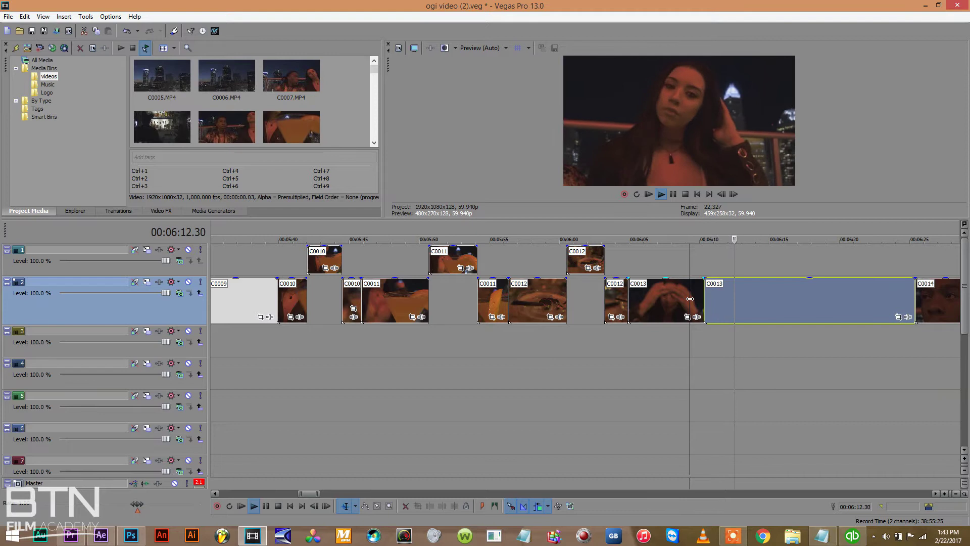
key("s")
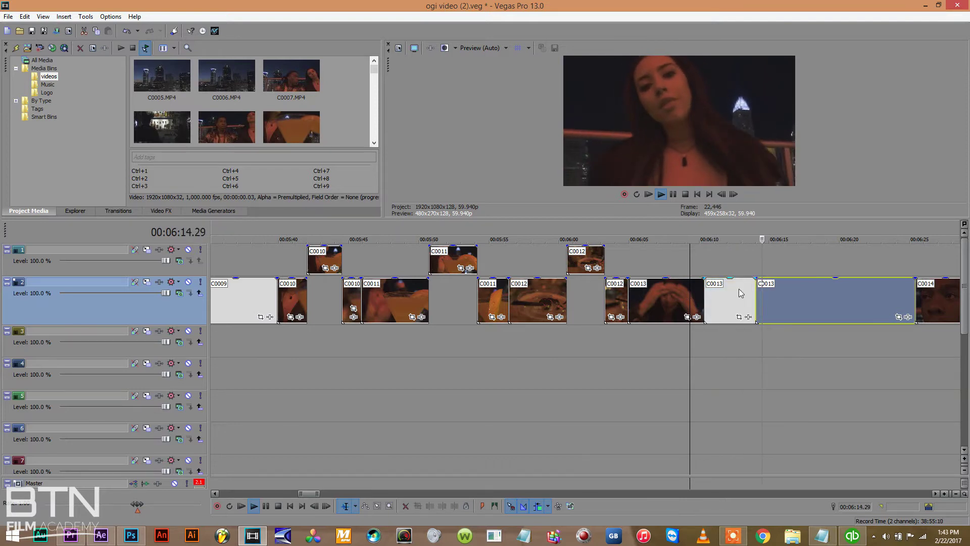
left_click_drag(736, 298, 735, 267)
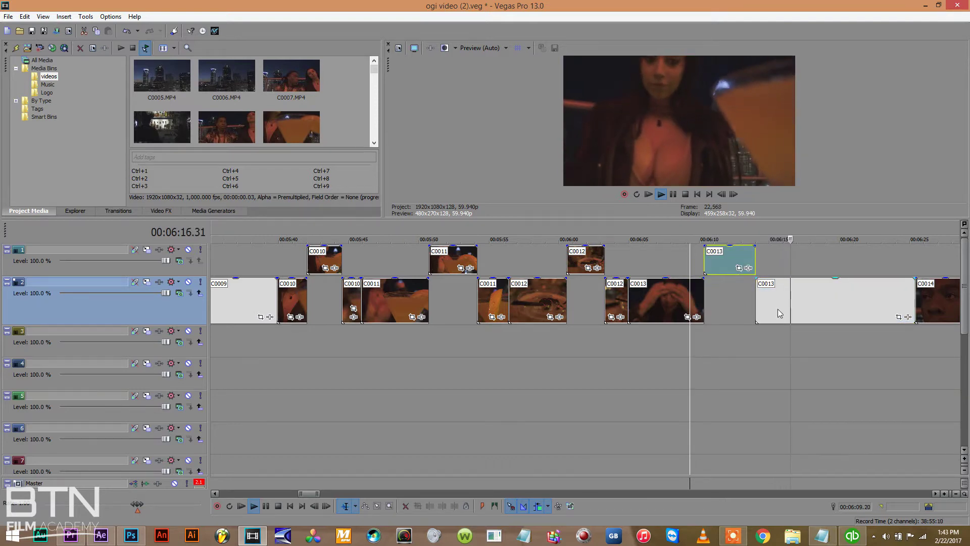
Split the remaining part of clip C0013 at about 00:06:17 and 00:06:22, and move the middle piece up to track 1.
left_click(806, 298)
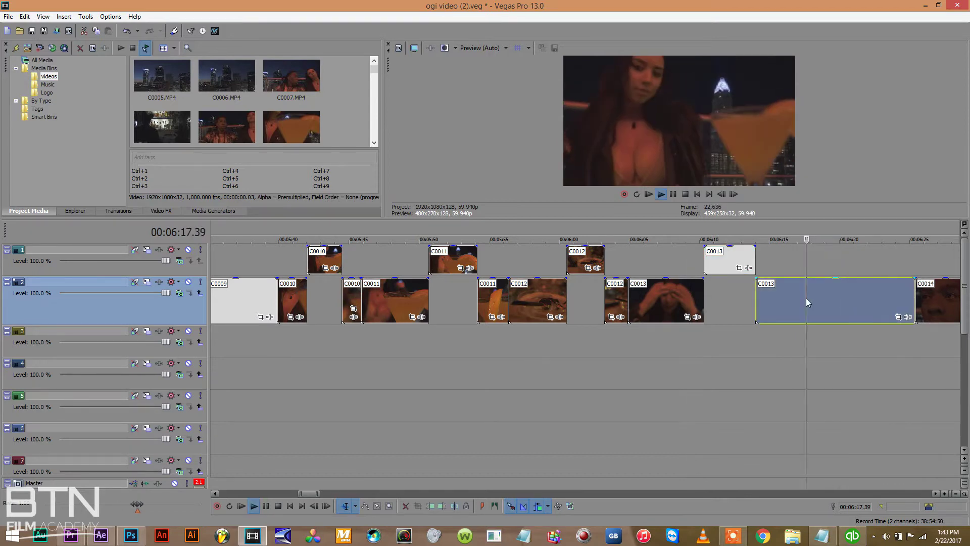
key("s")
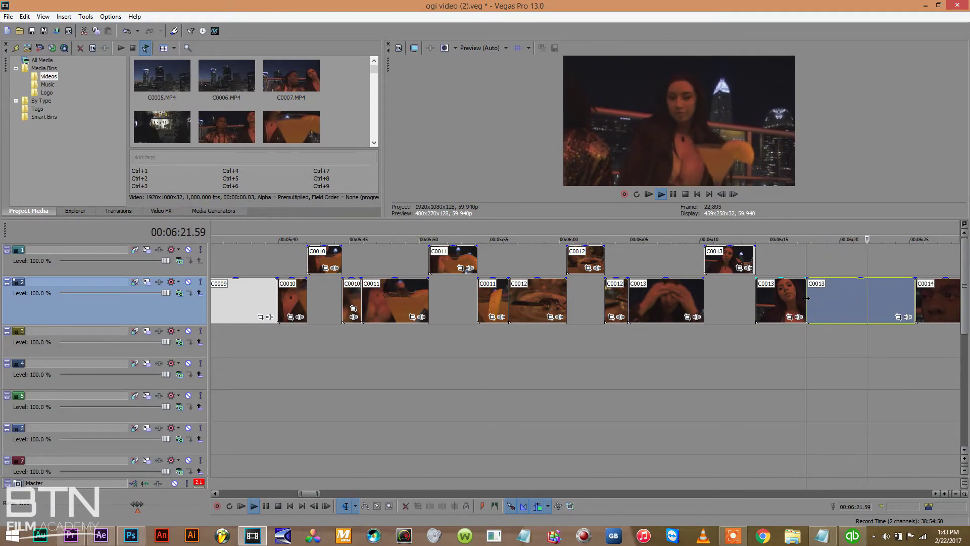
key("s")
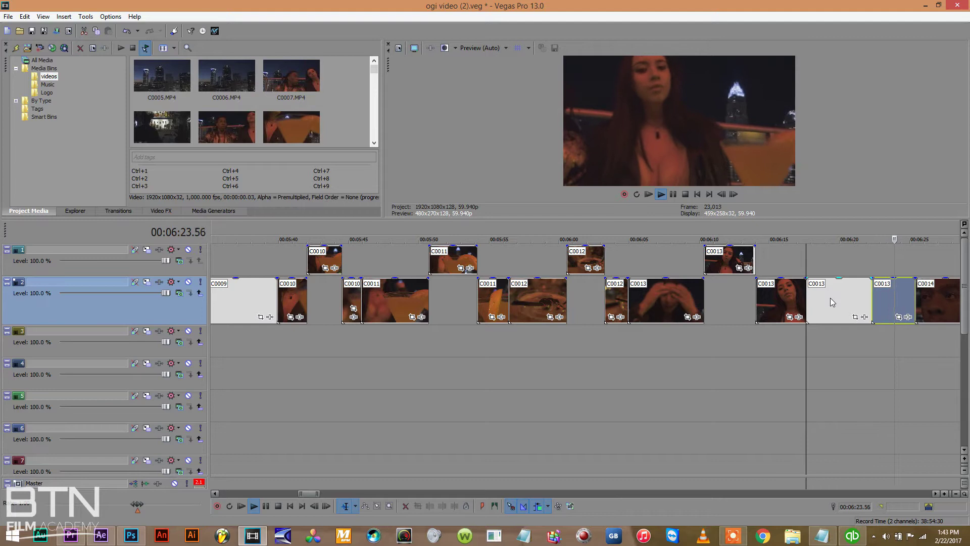
left_click_drag(832, 302, 833, 270)
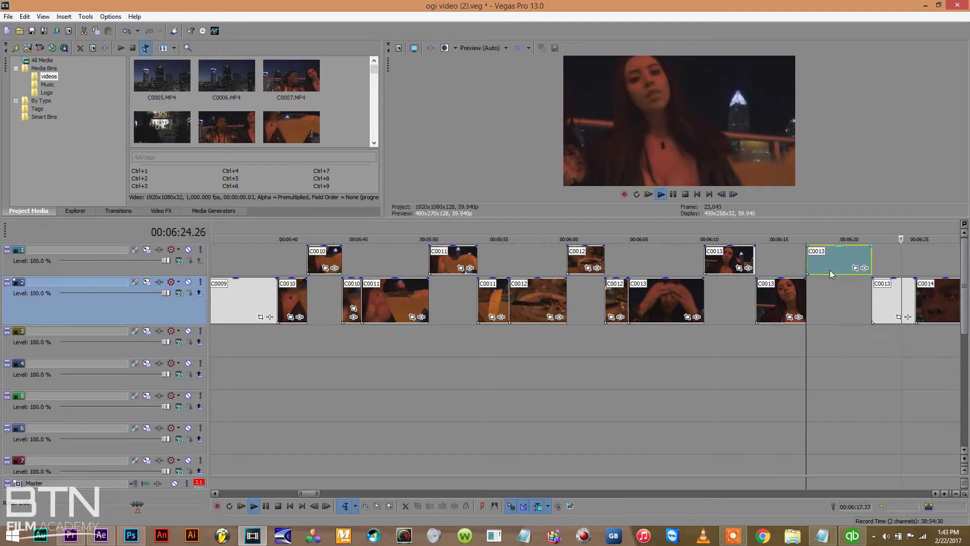
Review clips C0014 to C0016, then split clip C0017 at about 00:06:49 and 00:06:53 and move the middle piece up to track 1.
left_click(935, 494)
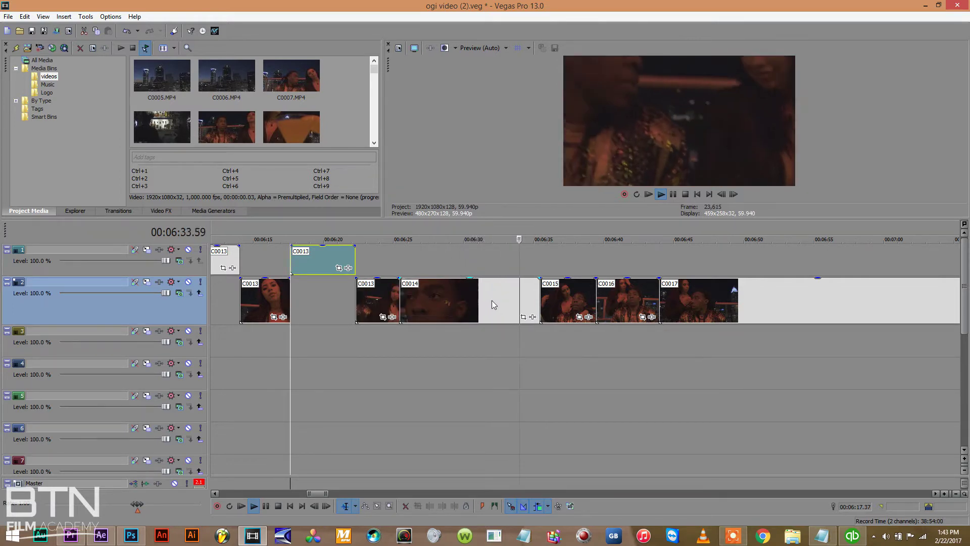
left_click(477, 301)
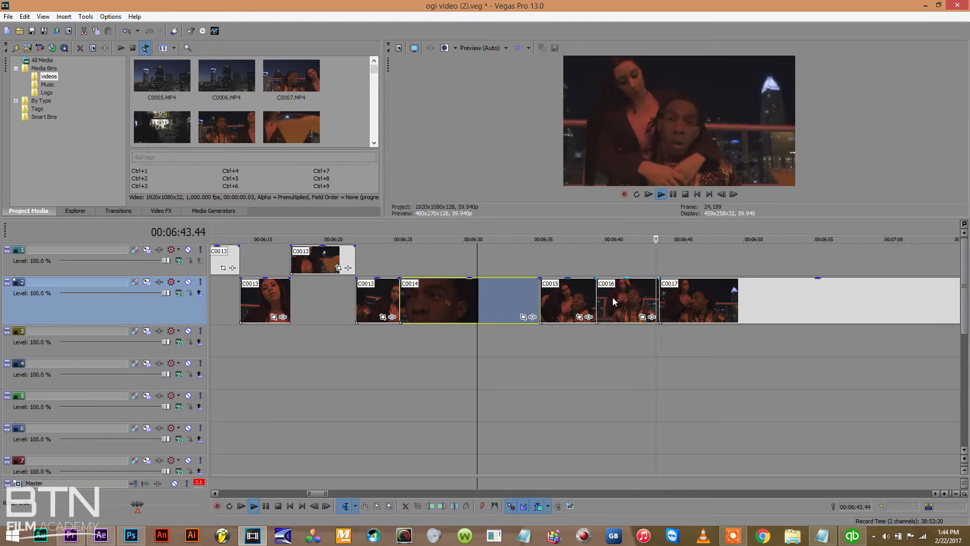
left_click(712, 302)
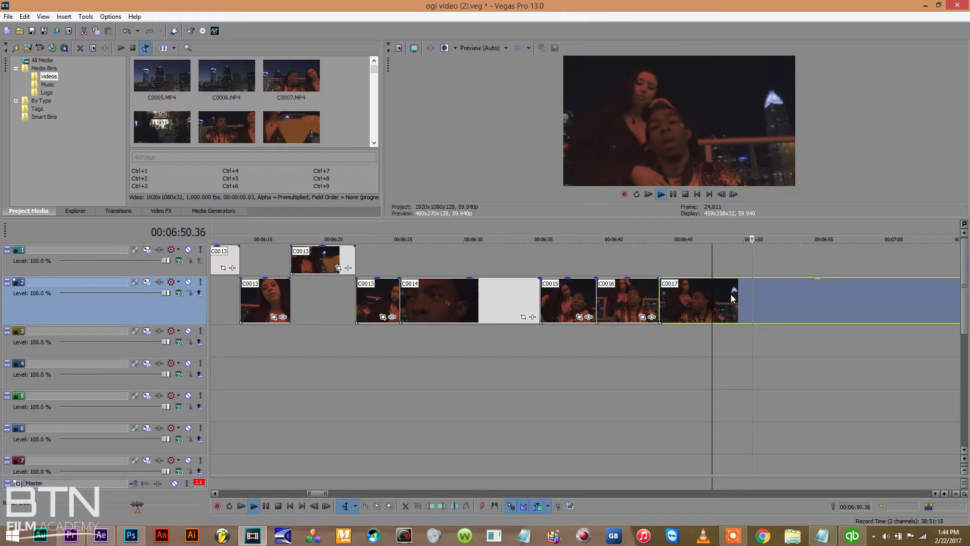
left_click(733, 302)
key("s")
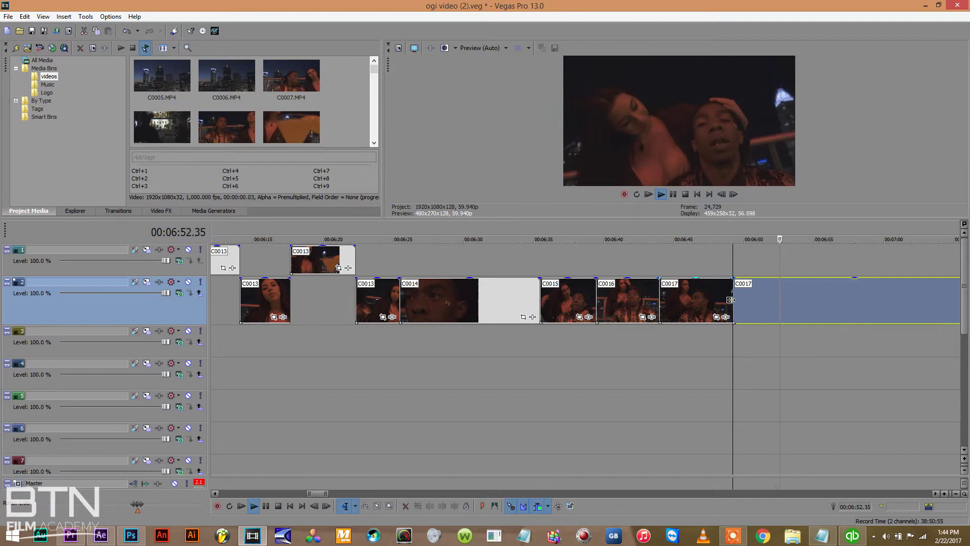
key("s")
left_click_drag(749, 295, 749, 256)
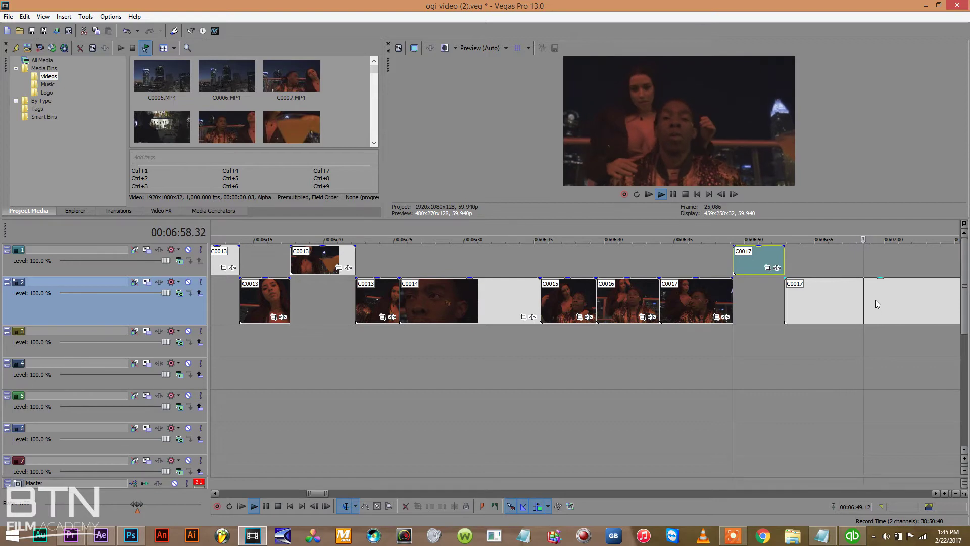
Split the remaining part of clip C0017 at about 00:06:58 and 00:07:04, and move the middle piece up to track 1.
left_click(851, 304)
key("s")
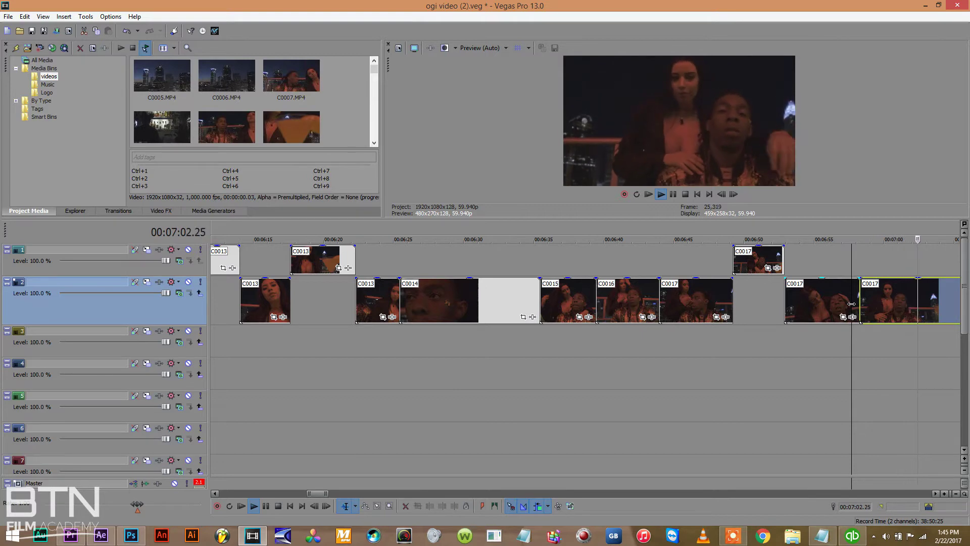
key("s")
left_click_drag(887, 292, 893, 273)
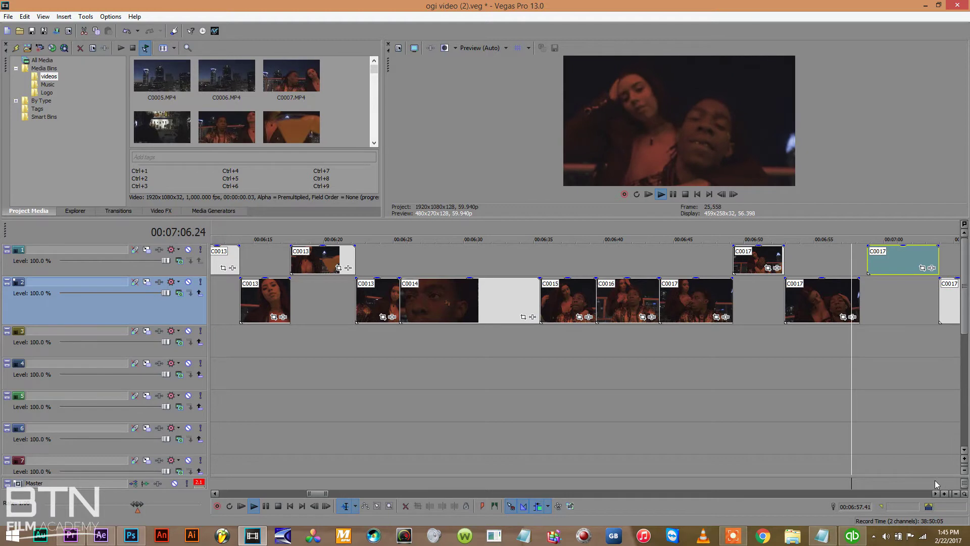
Split the rest of clip C0017 at about 00:07:08 and 00:07:13, and move the middle piece up to track 1.
left_click(935, 493)
left_click(935, 493)
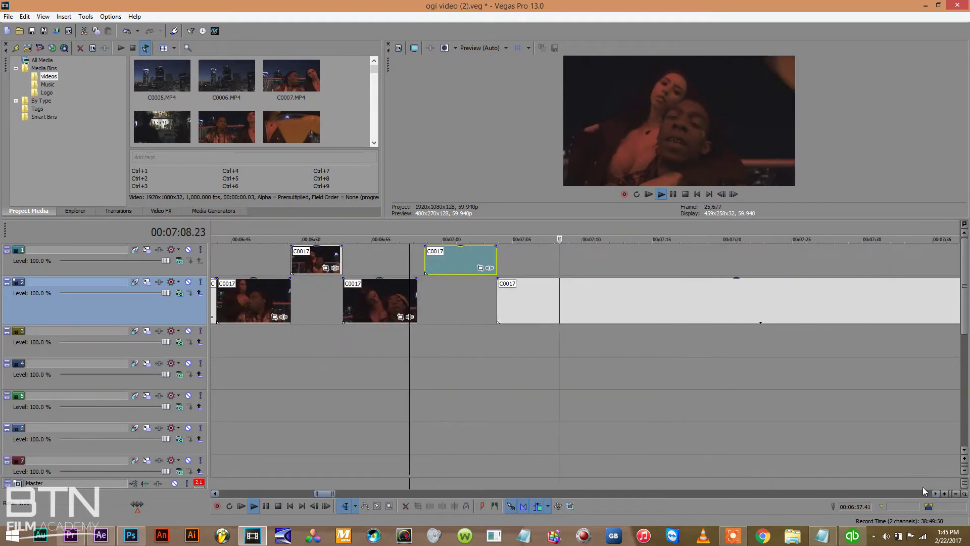
left_click(542, 302)
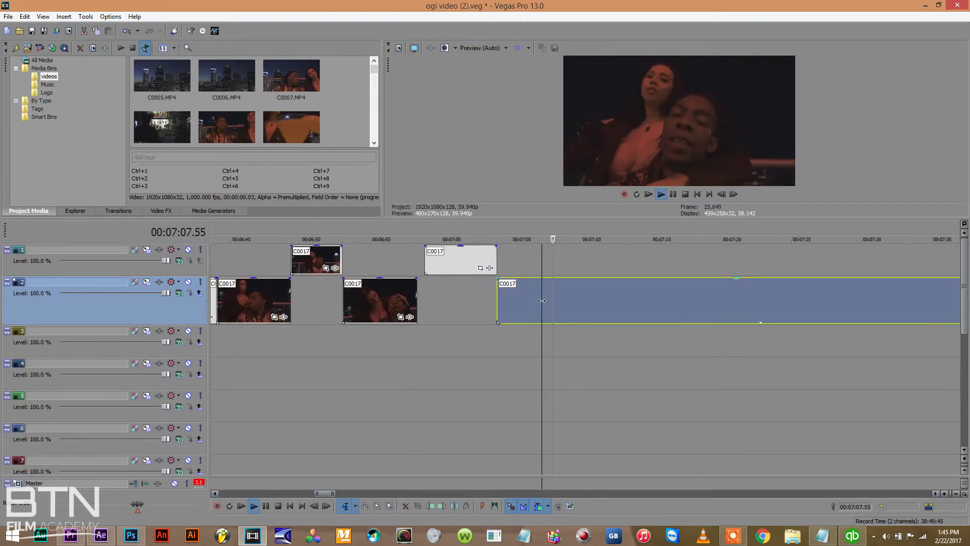
key("s")
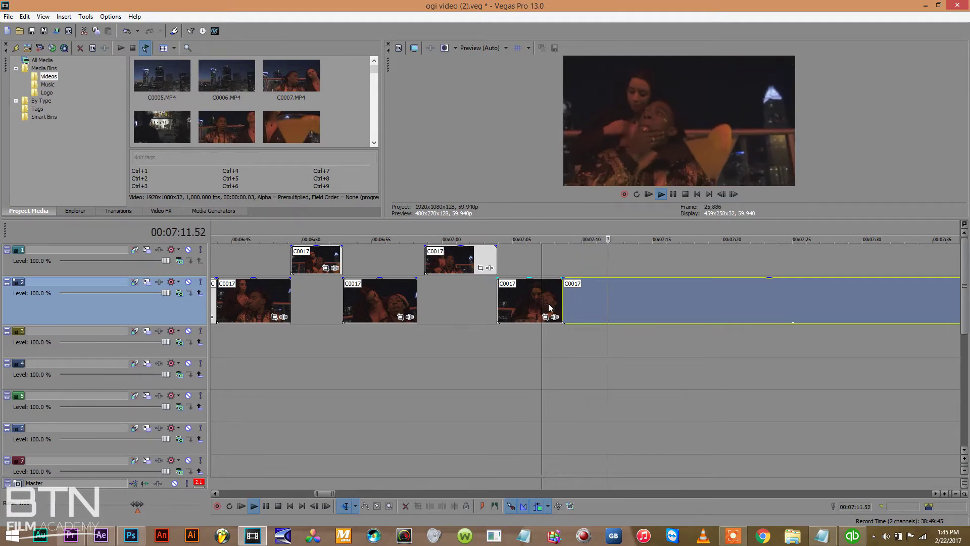
key("s")
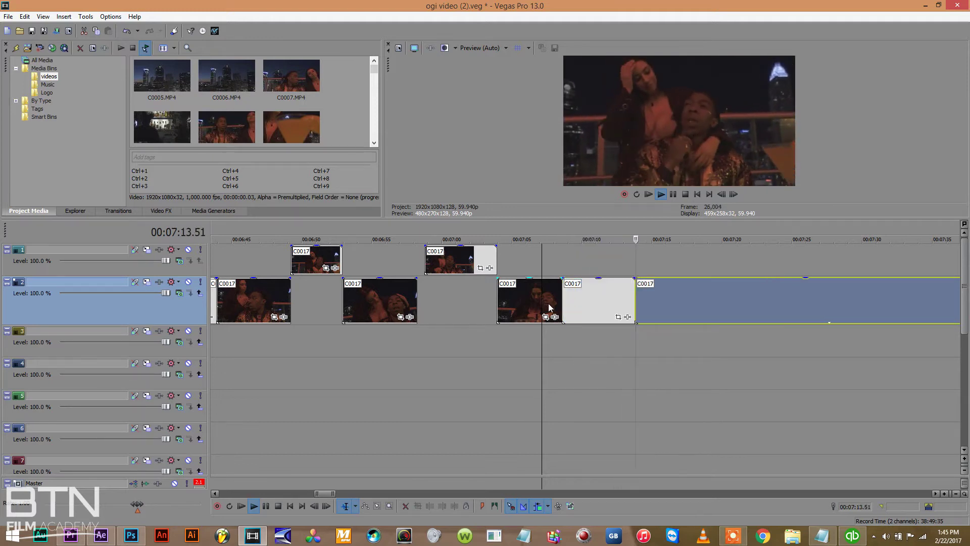
left_click_drag(608, 286, 609, 265)
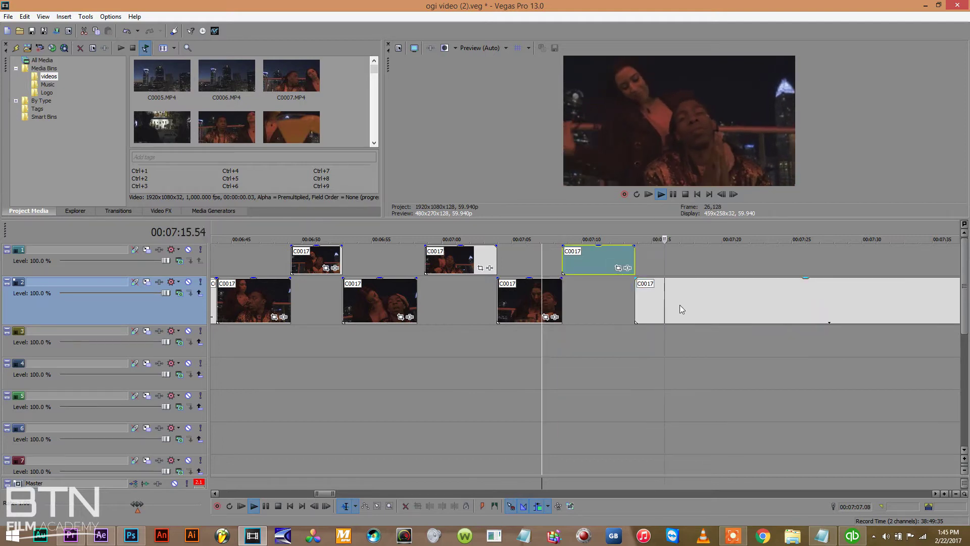
Split the rest of clip C0017 at about 00:07:16 and 00:07:19, and move the middle piece up to track 1.
left_click(663, 296)
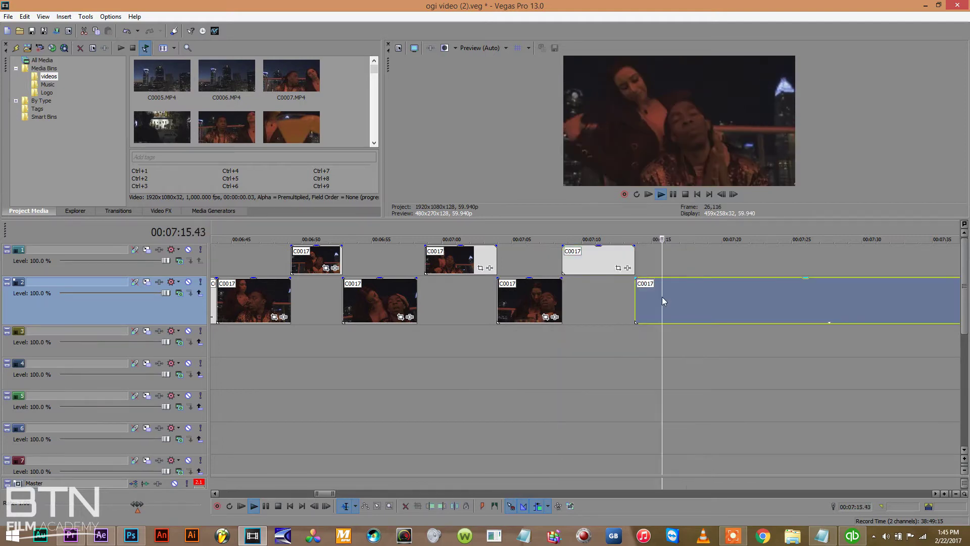
key("s")
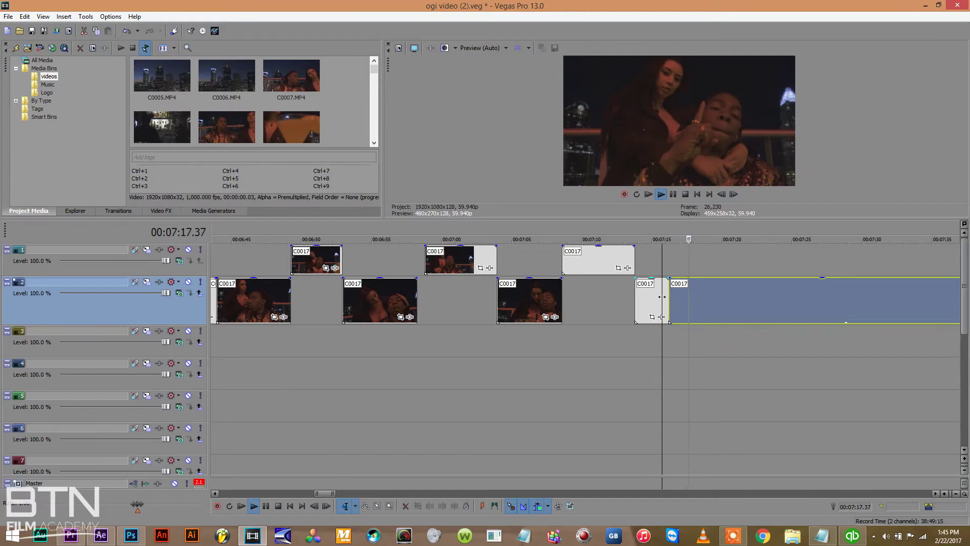
key("s")
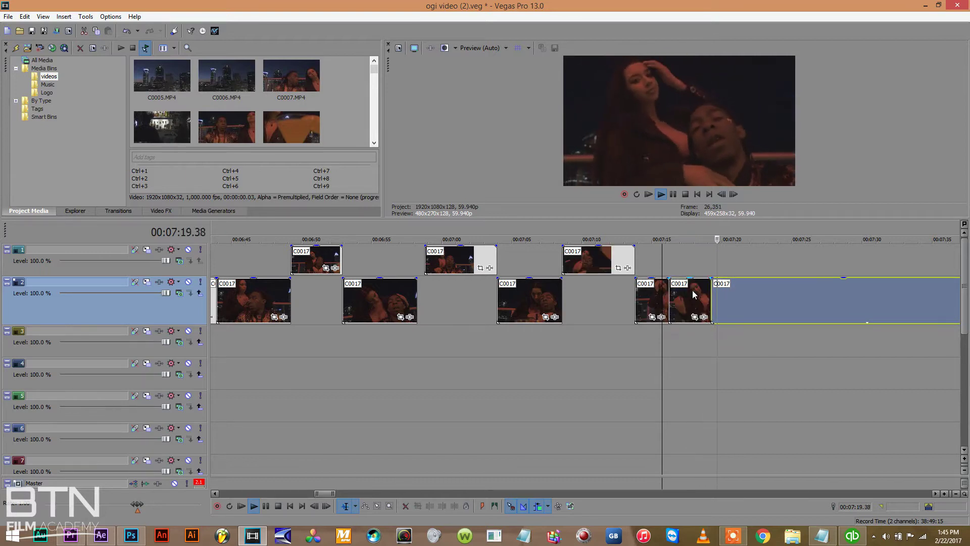
left_click_drag(690, 292, 689, 260)
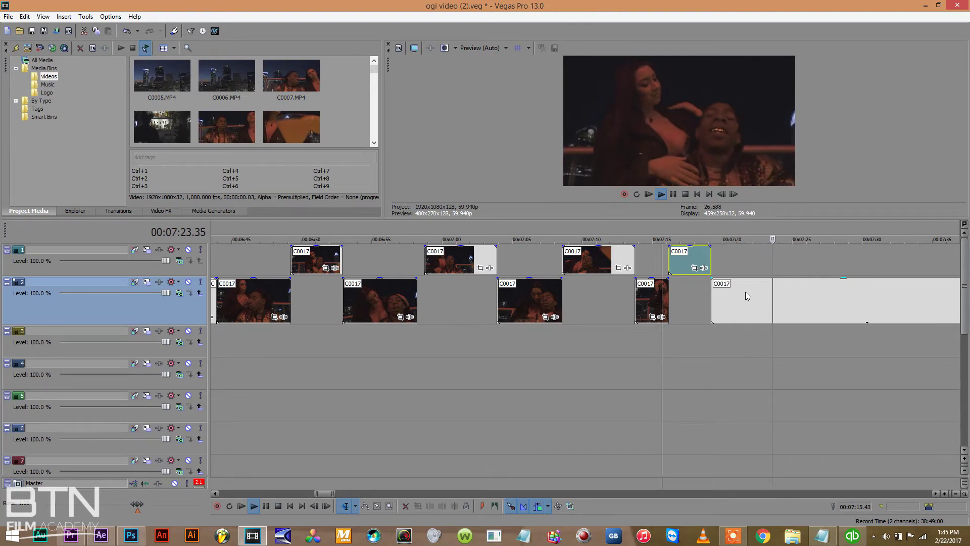
Split the rest of clip C0017 at about 00:07:25 and 00:07:29, and move the middle piece up to track 1.
left_click(784, 302)
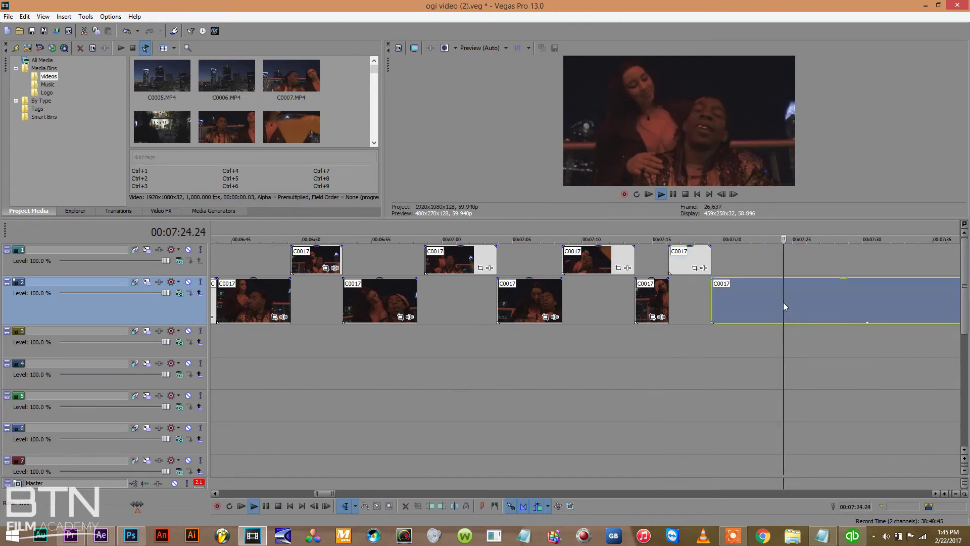
key("s")
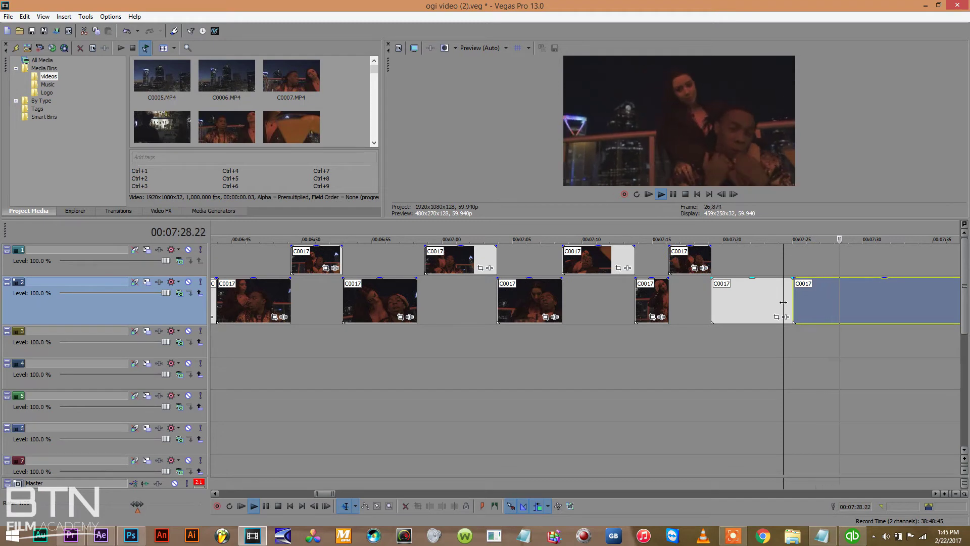
key("s")
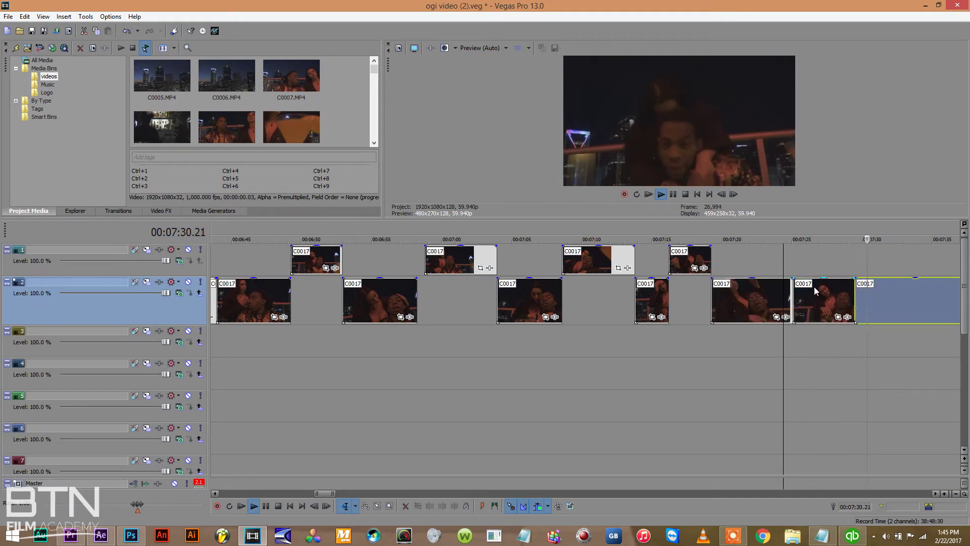
left_click_drag(814, 291, 815, 258)
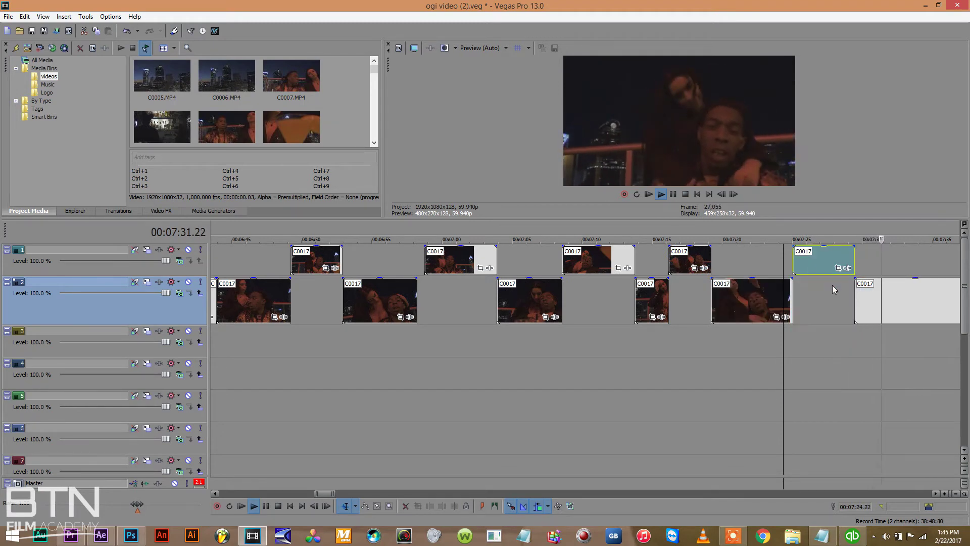
Split the last part of clip C0017 at about 00:07:35 and 00:07:38, and move the middle piece up to track 1.
left_click(936, 493)
left_click(936, 493)
left_click(936, 493)
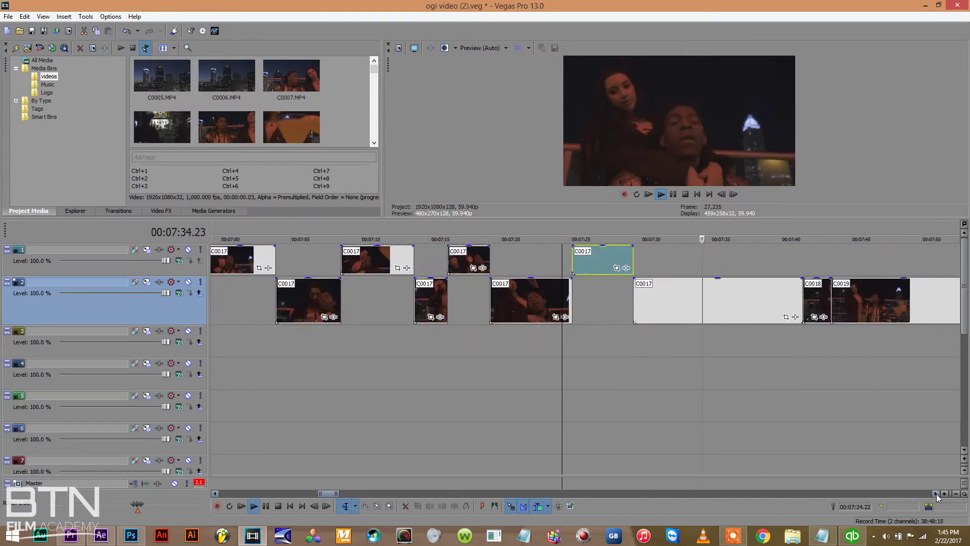
left_click(707, 311)
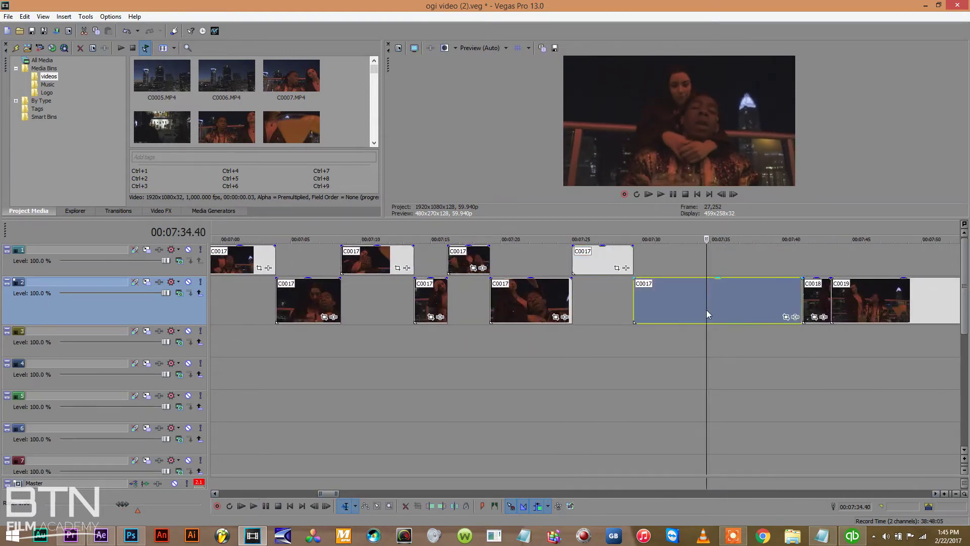
key("s")
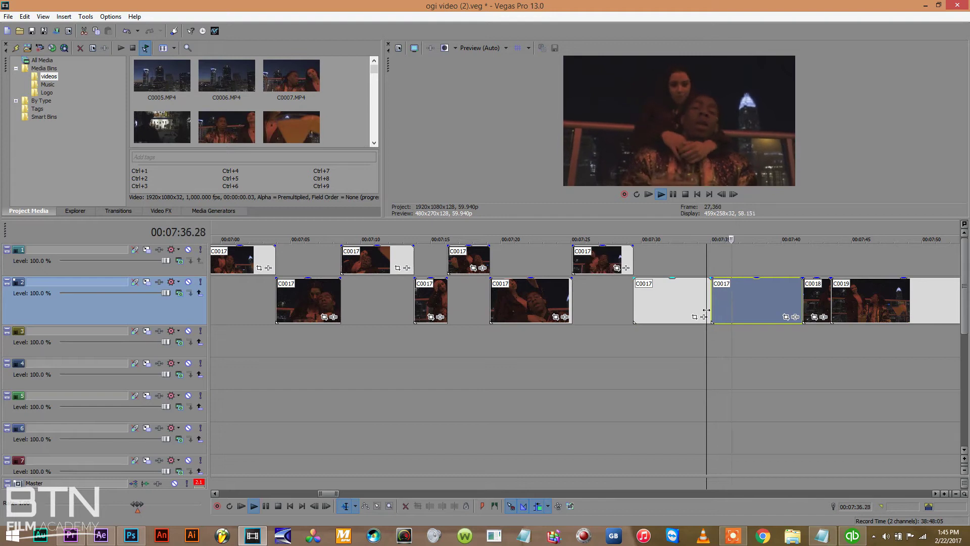
key("s")
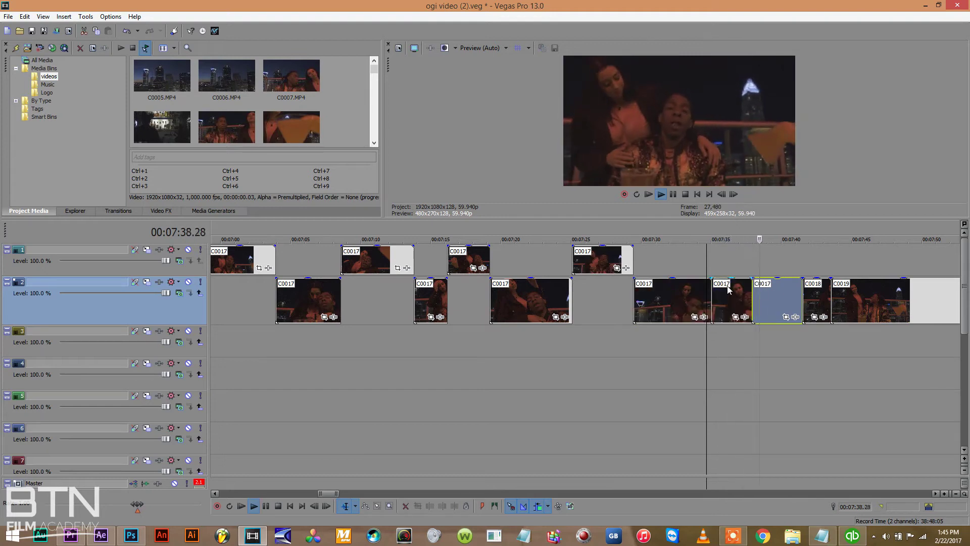
left_click_drag(729, 293, 725, 261)
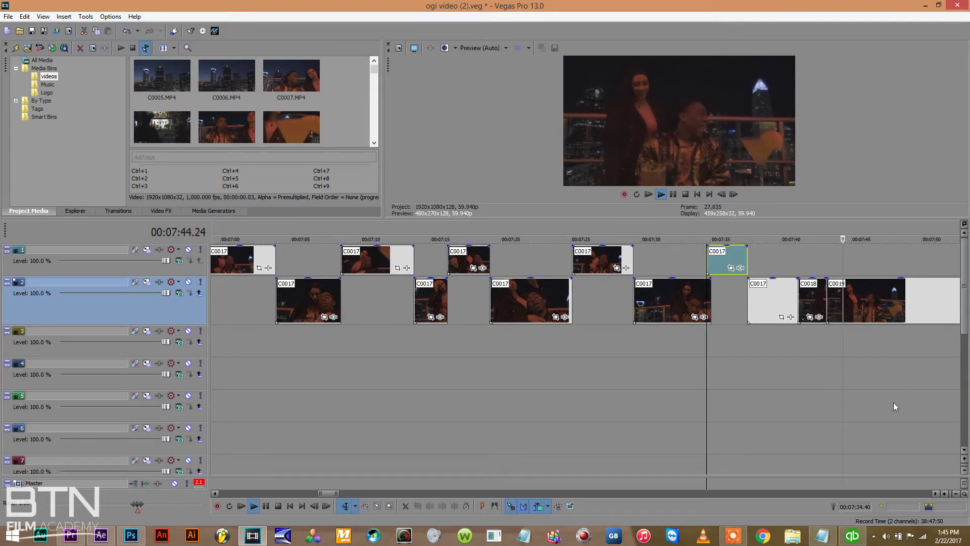
Split clip C0020 at about 00:08:05 and 00:08:09, and move the middle piece up to track 1.
left_click(935, 493)
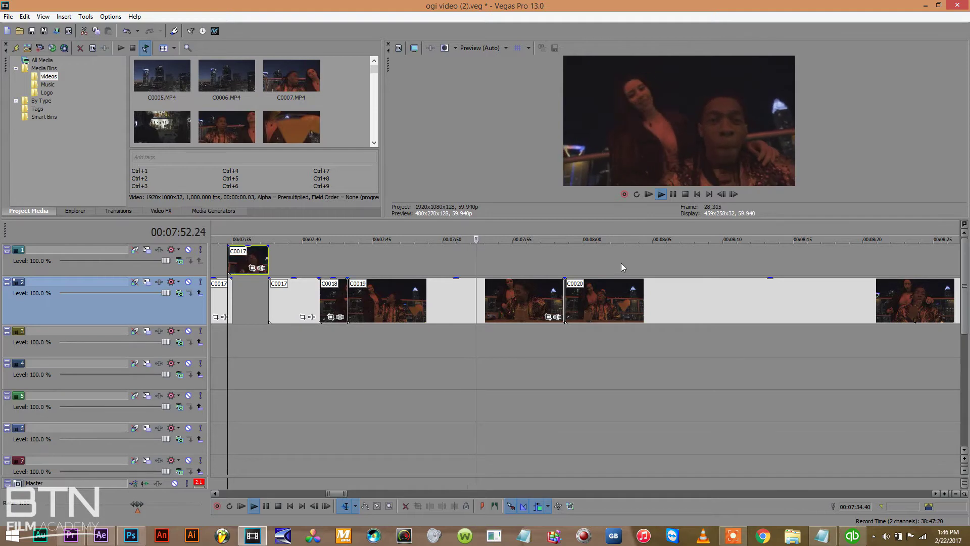
left_click(579, 304)
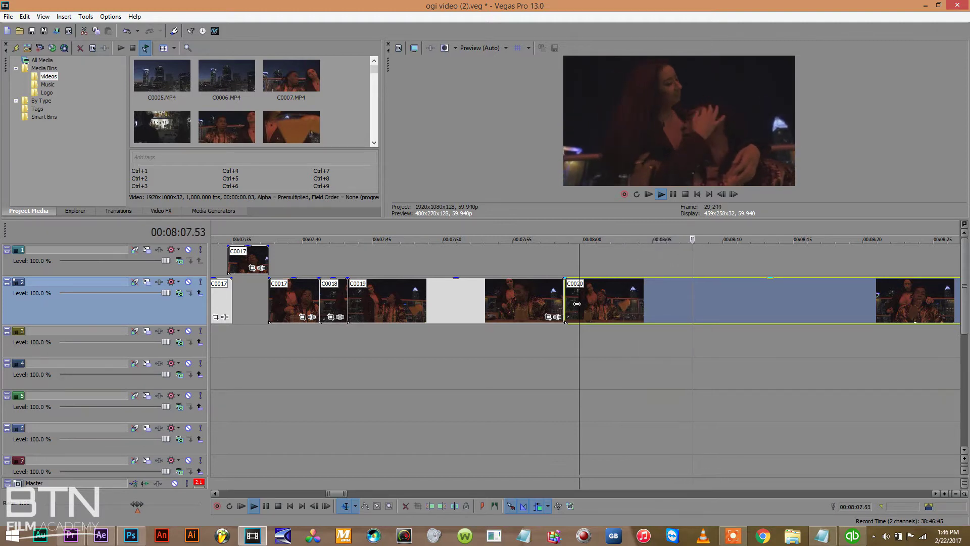
left_click(651, 307)
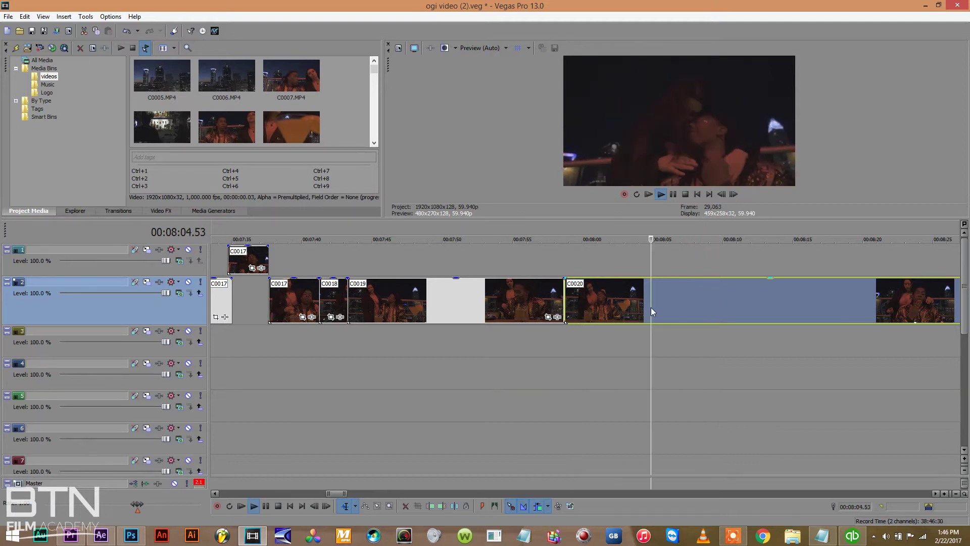
key("s")
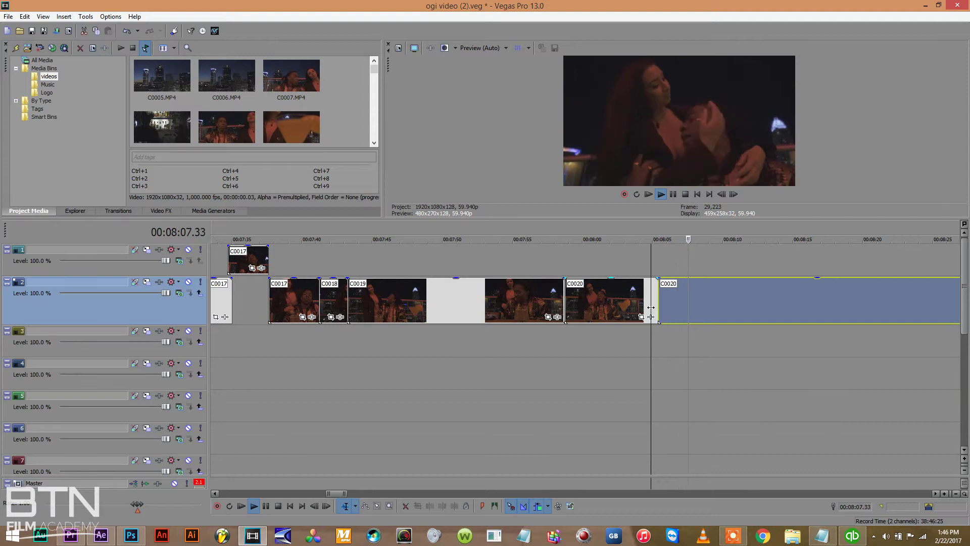
key("s")
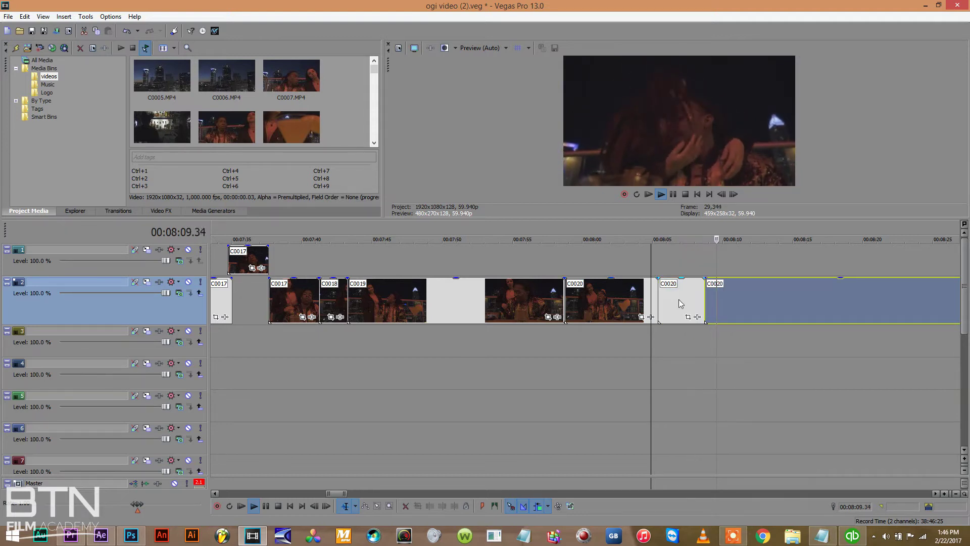
left_click_drag(678, 303, 676, 260)
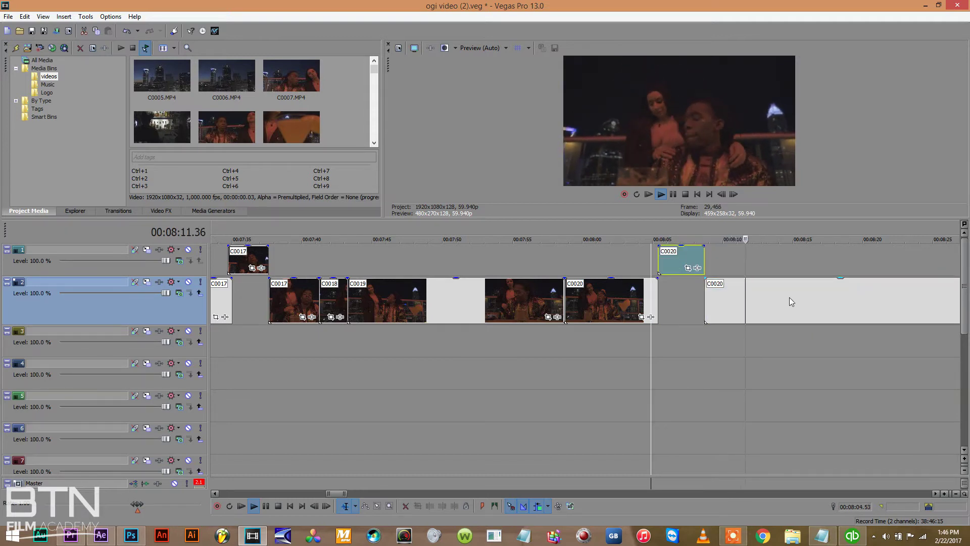
Split the rest of clip C0020 at about 00:08:13 and 00:08:16, and move the middle piece up to track 1.
left_click(936, 493)
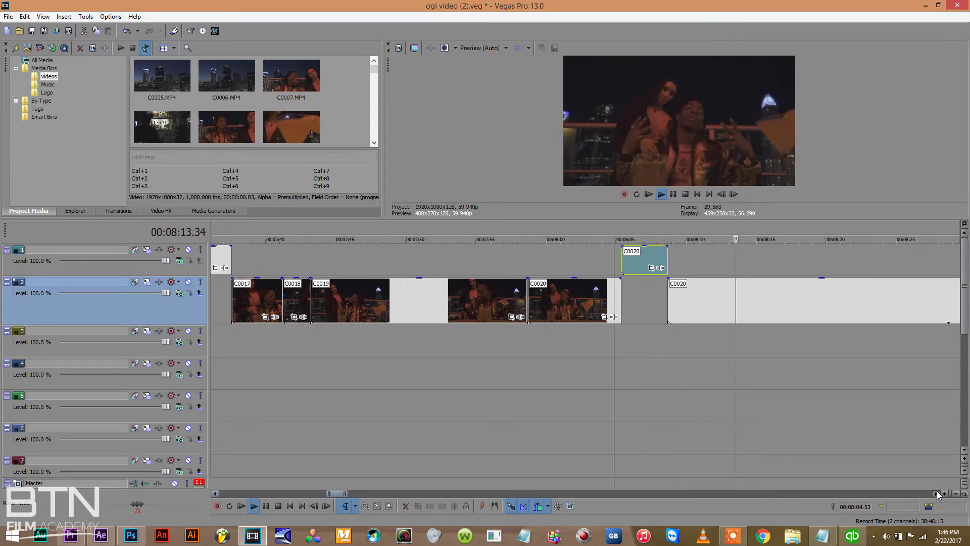
left_click(937, 494)
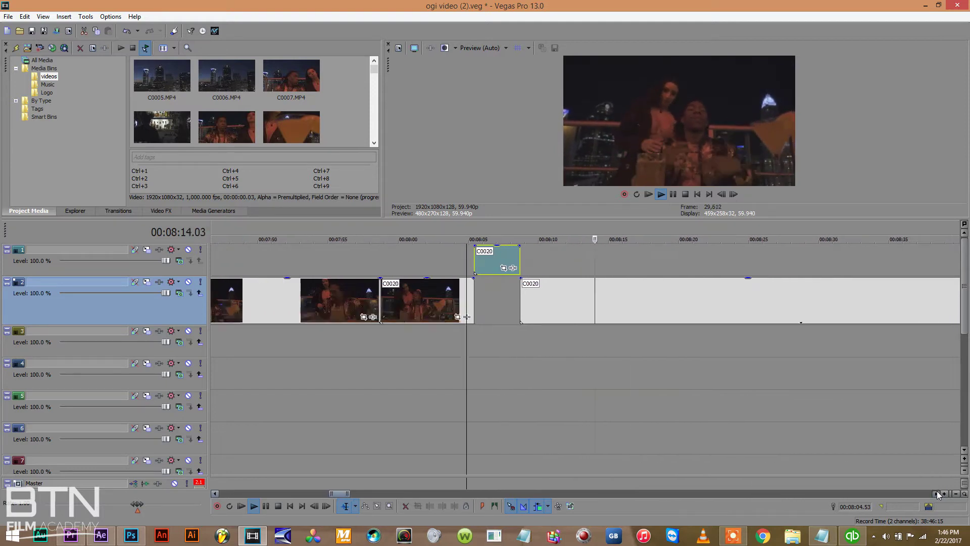
left_click(405, 302)
key("space")
left_click(394, 302)
key("s")
key("space")
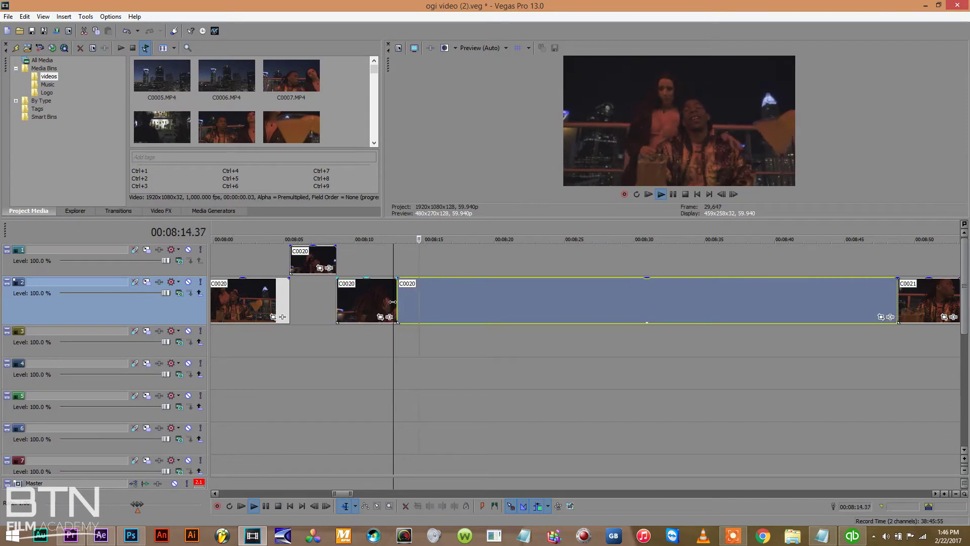
key("s")
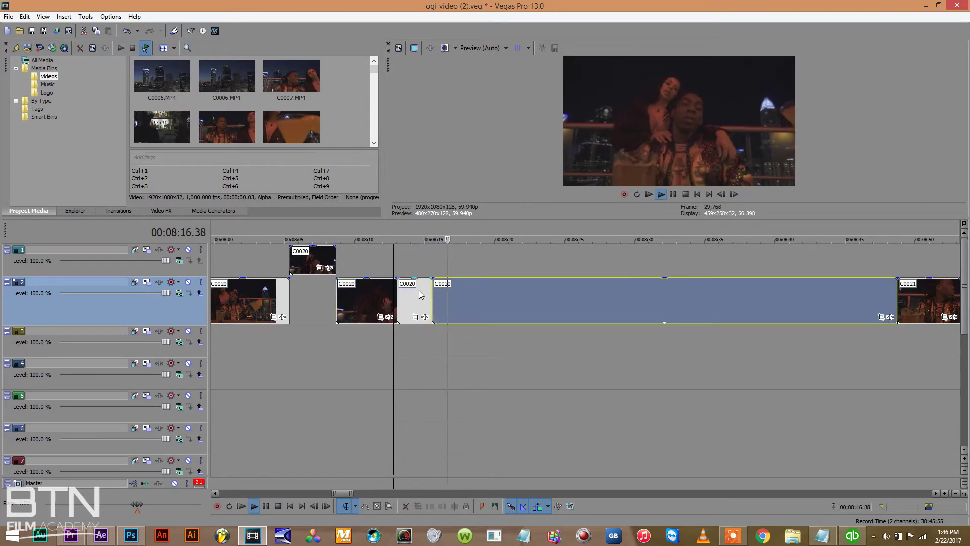
left_click_drag(421, 295, 419, 253)
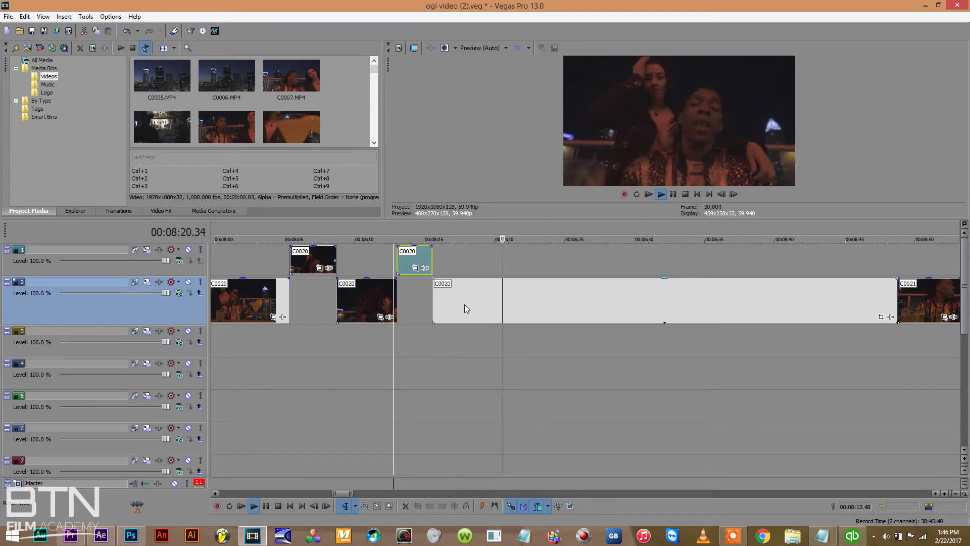
Split the rest of clip C0020 at about 00:08:20 and 00:08:22, and move the middle piece up to track 1.
left_click(490, 293)
key("space")
key("s")
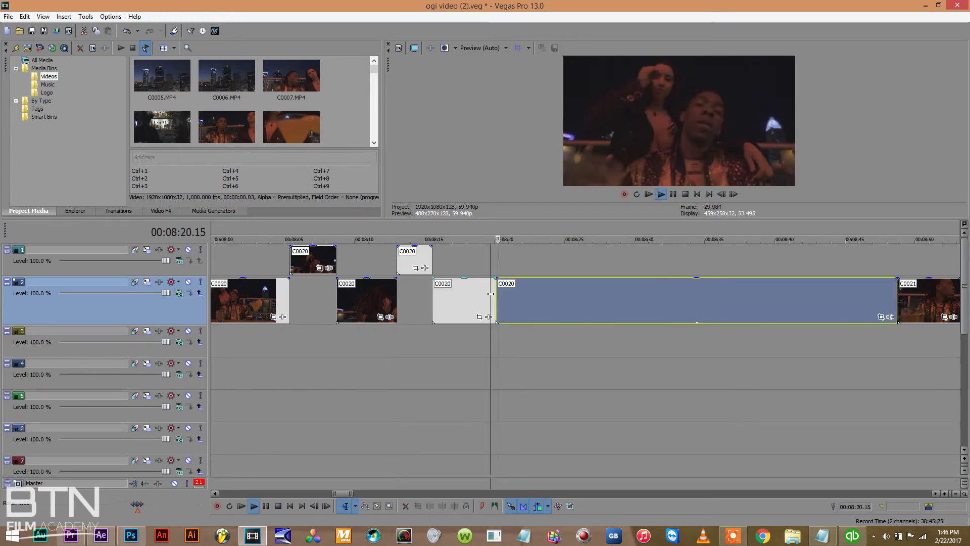
key("s")
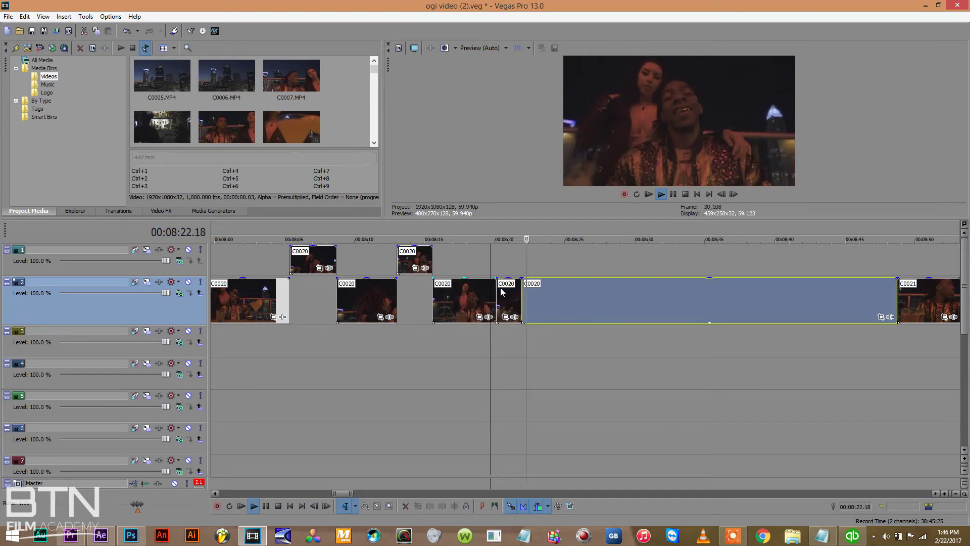
left_click_drag(510, 283, 511, 251)
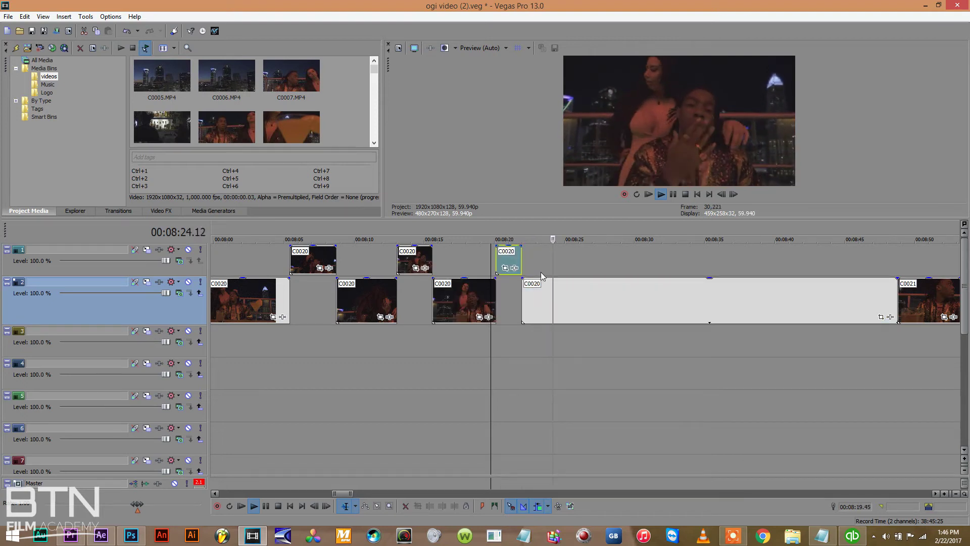
Split the rest of clip C0020 at about 00:08:23 and 00:08:26, and move the middle piece up to track 1.
left_click(542, 288)
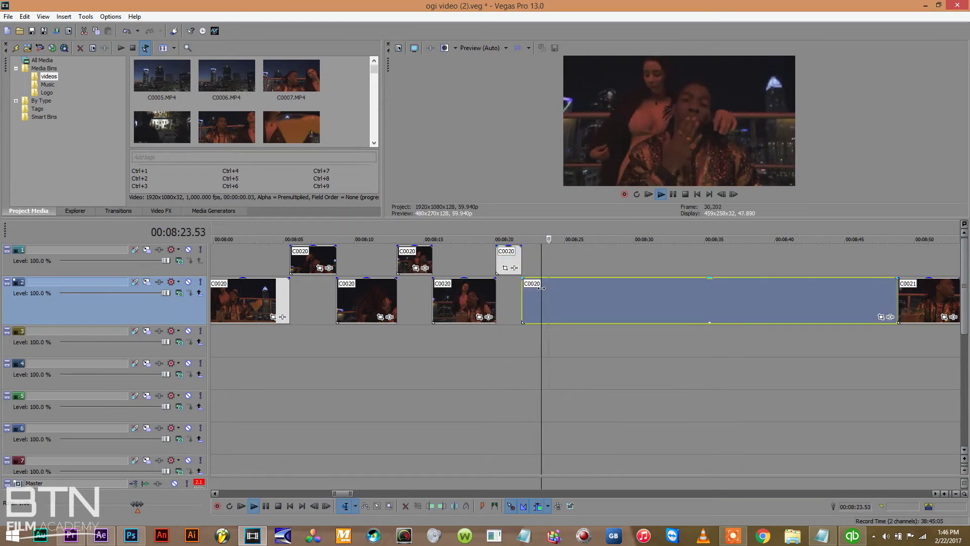
key("s")
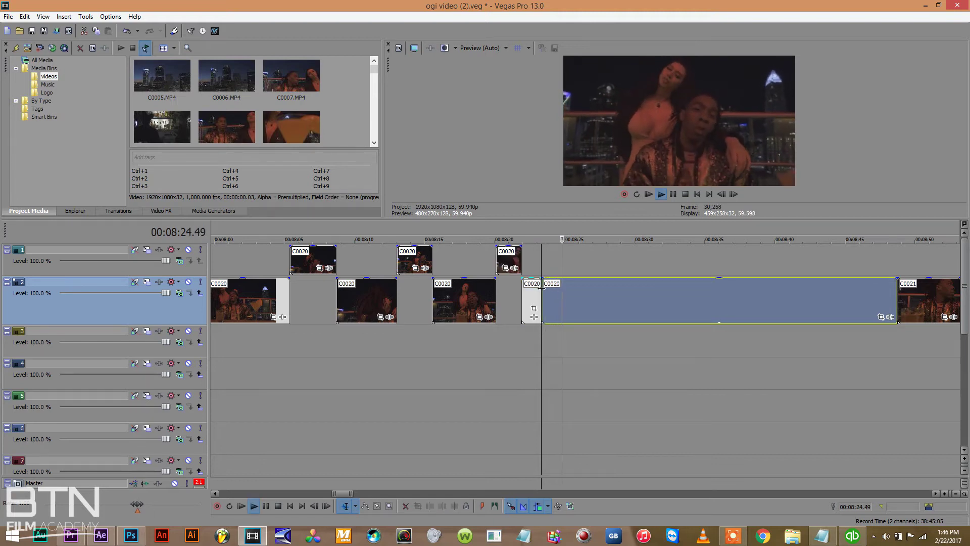
key("s")
left_click_drag(563, 289, 562, 256)
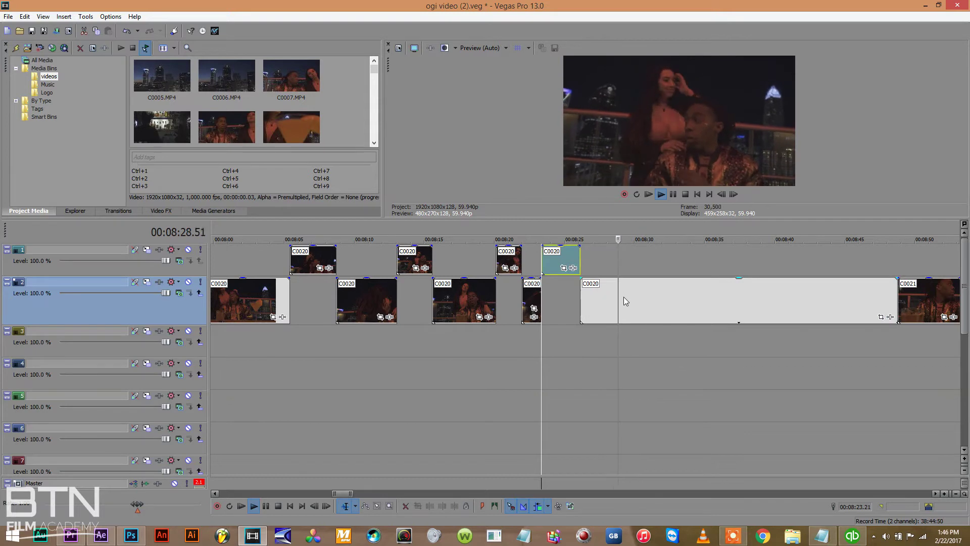
Split the rest of clip C0020 at about 00:08:29 and 00:08:31, and move the middle piece up to track 1.
left_click(617, 301)
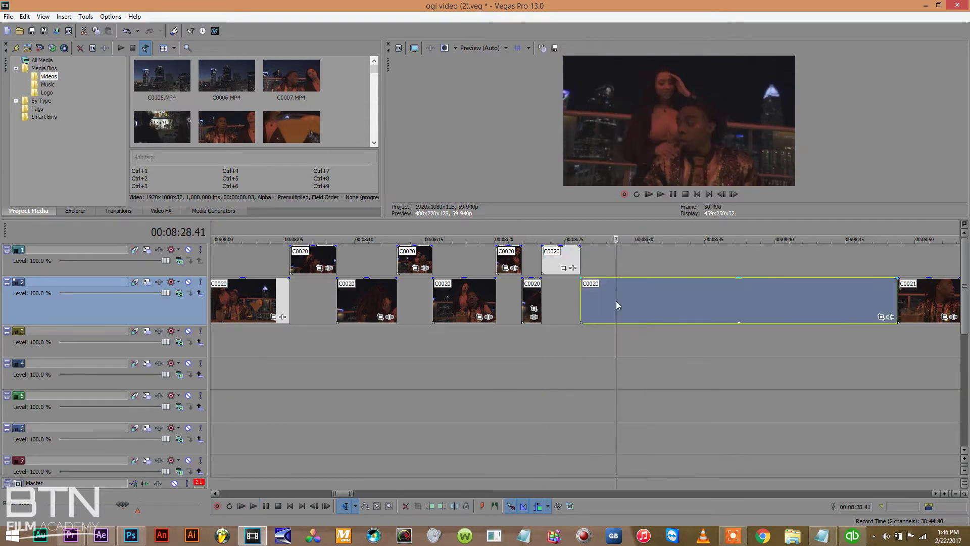
key("space")
key("s")
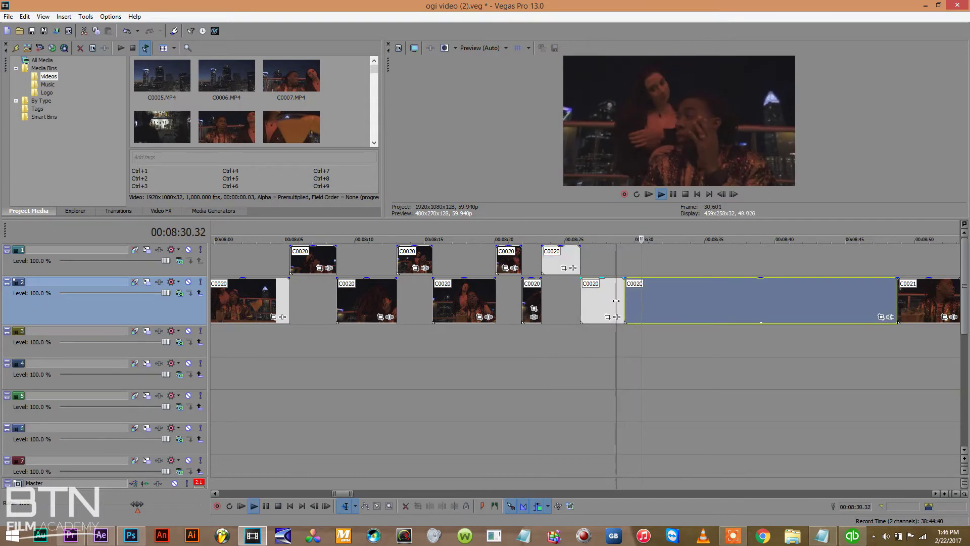
key("s")
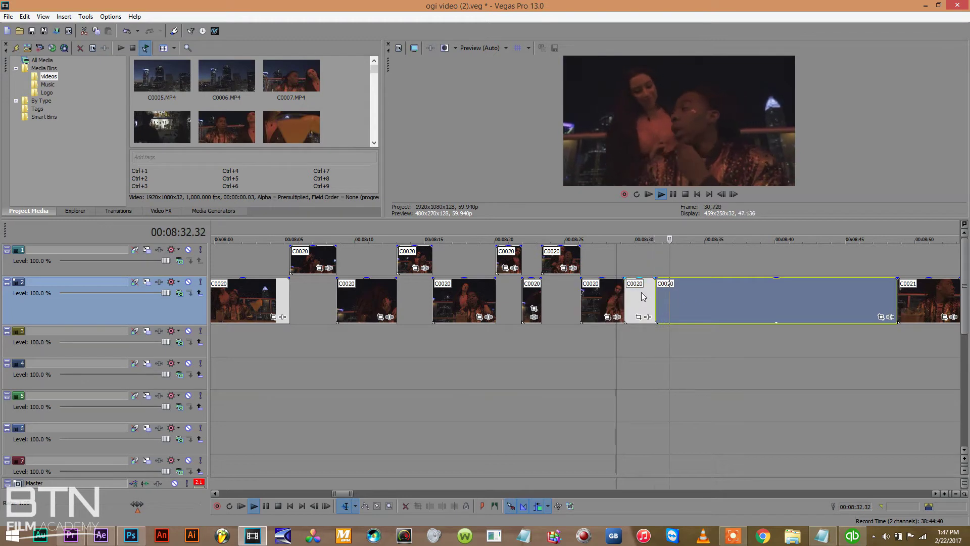
left_click_drag(643, 297, 644, 264)
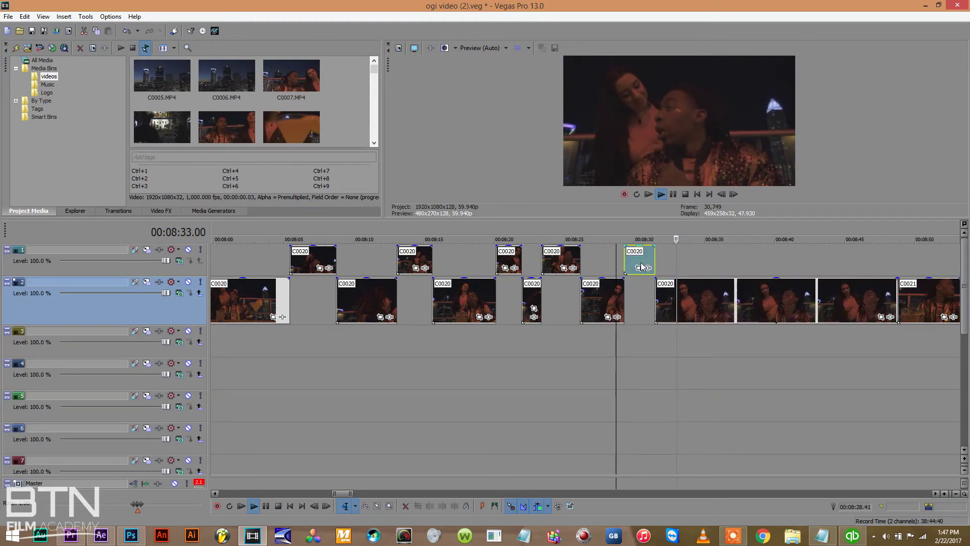
Play through the last part of clip C0020 and clips C0021, C0022 and C0023 to check for usable B-roll.
left_click(697, 293)
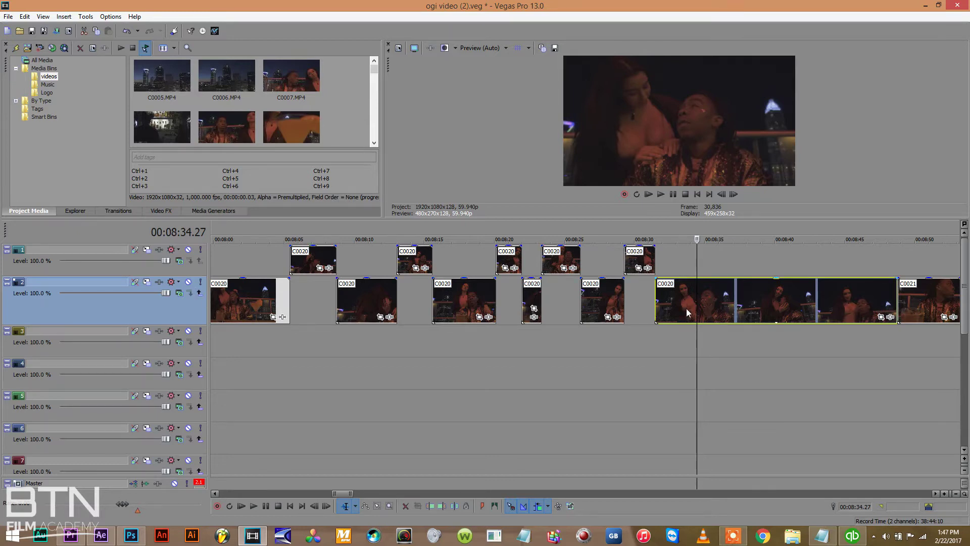
left_click(709, 304)
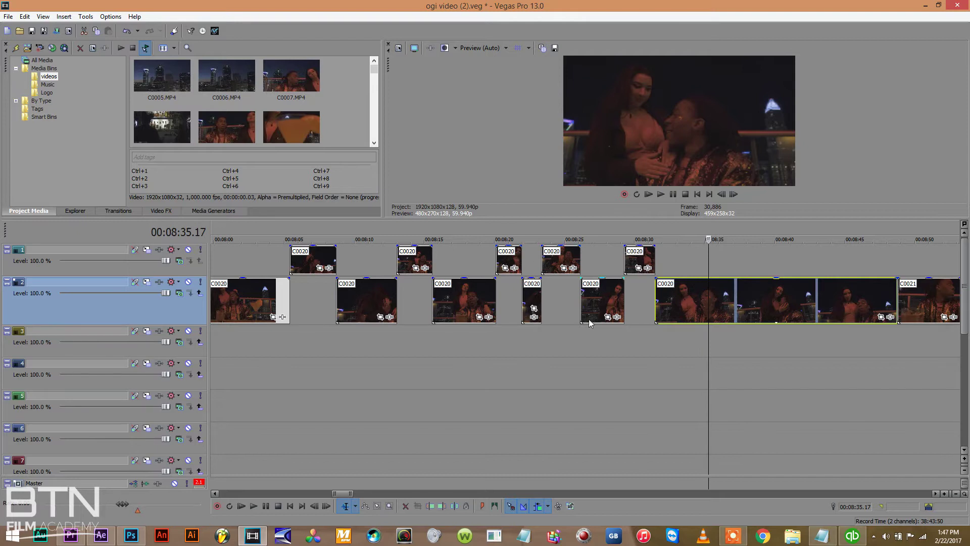
key("space")
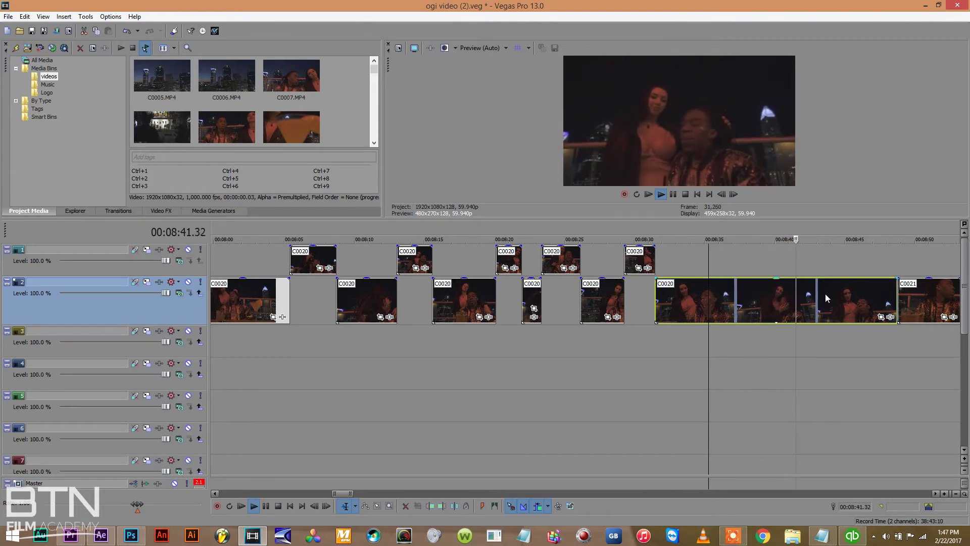
left_click(938, 492)
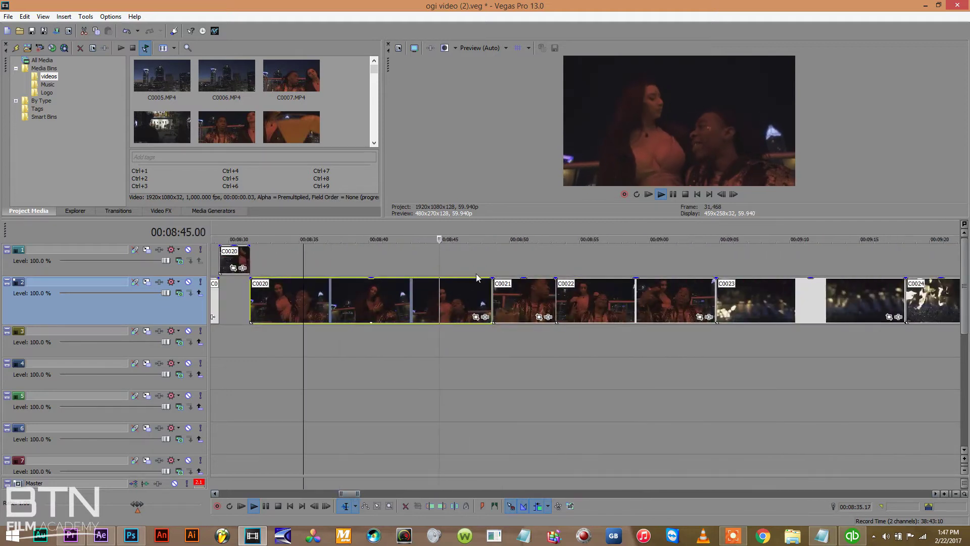
left_click(494, 309)
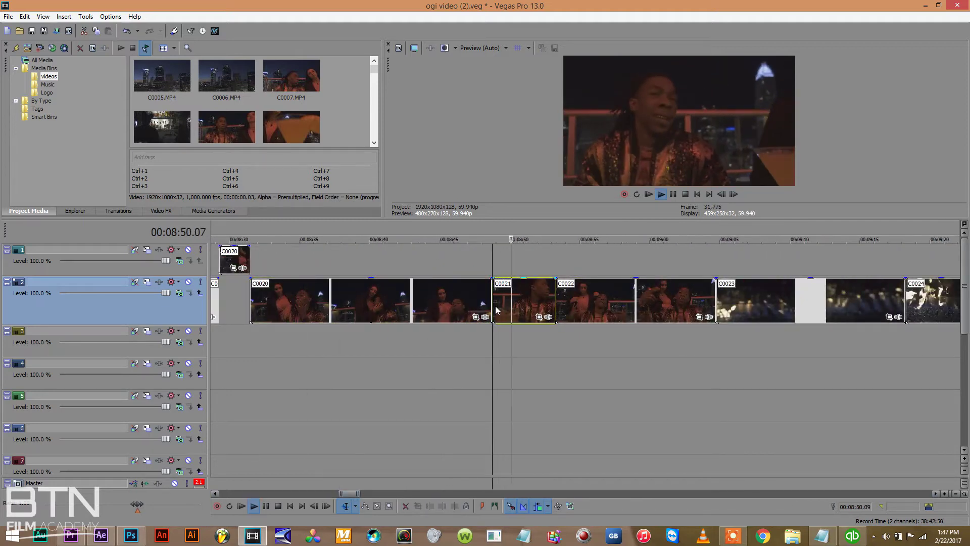
left_click(574, 303)
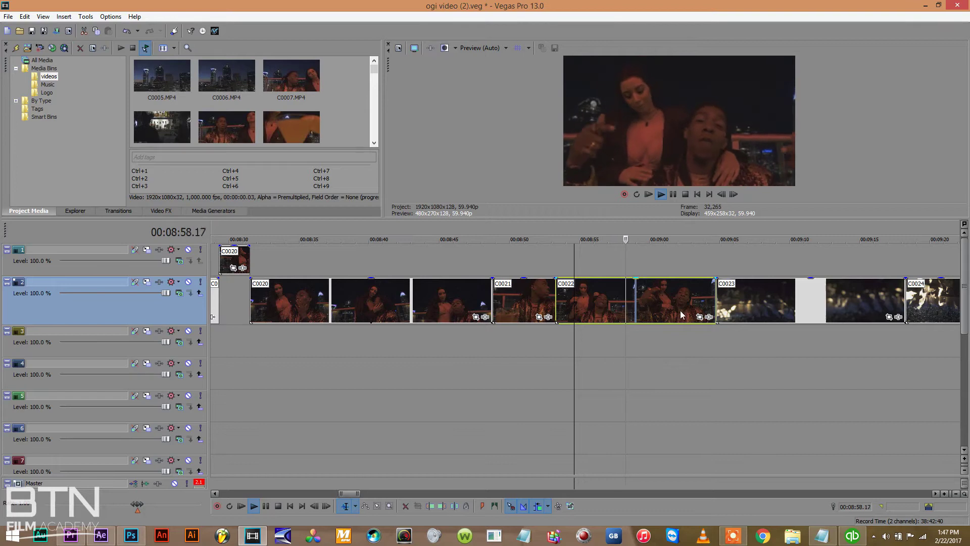
left_click(731, 302)
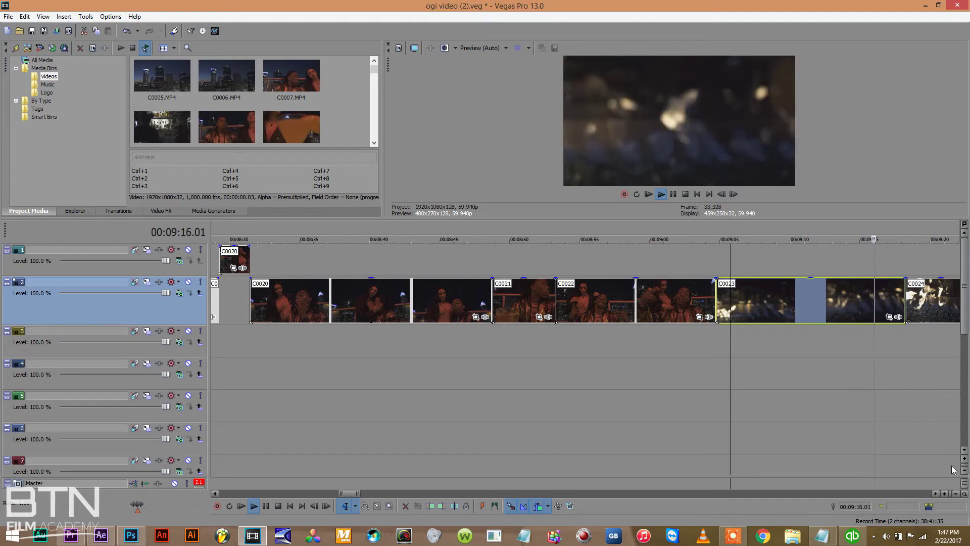
Split clip C0024 at about 00:09:28 and 00:09:31, and move the middle piece up to track 1.
left_click(935, 493)
left_click(935, 493)
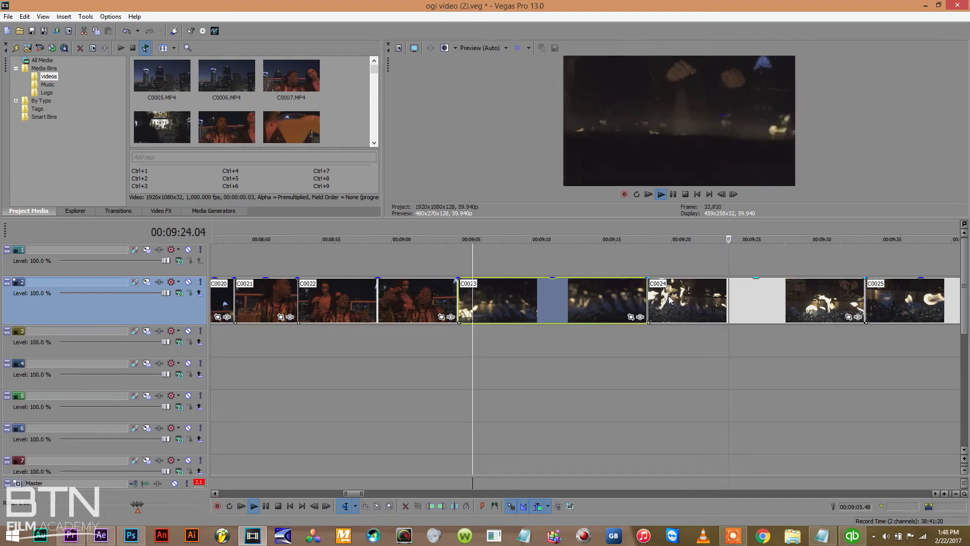
left_click(778, 297)
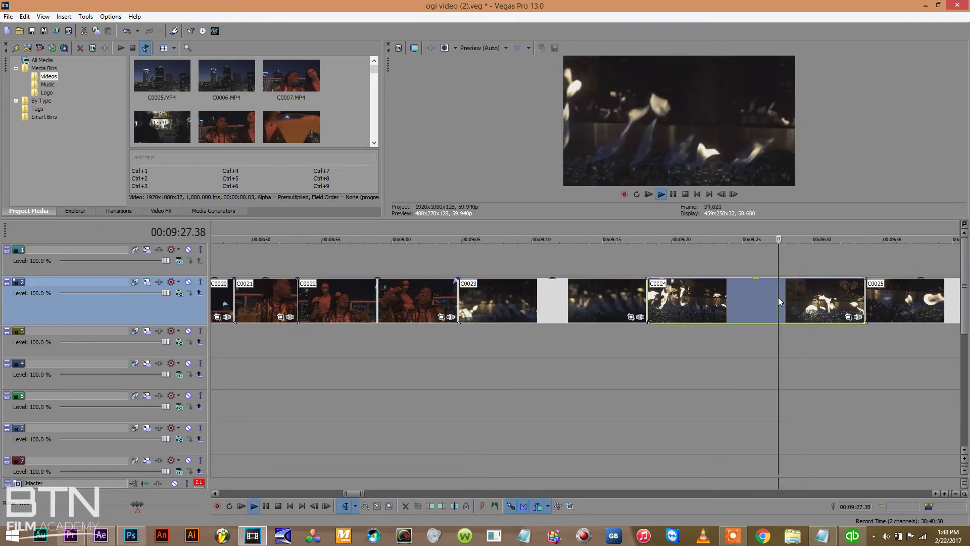
key("space")
key("s")
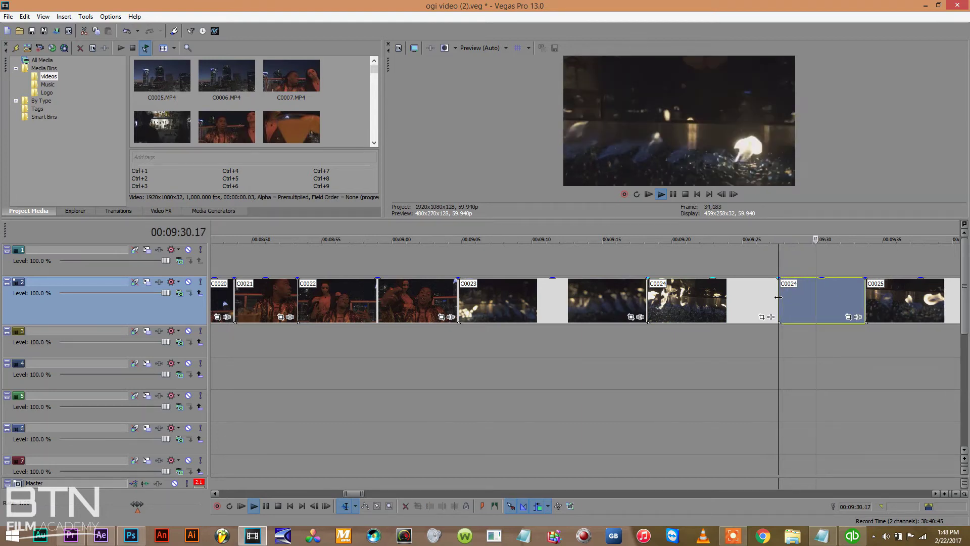
key("s")
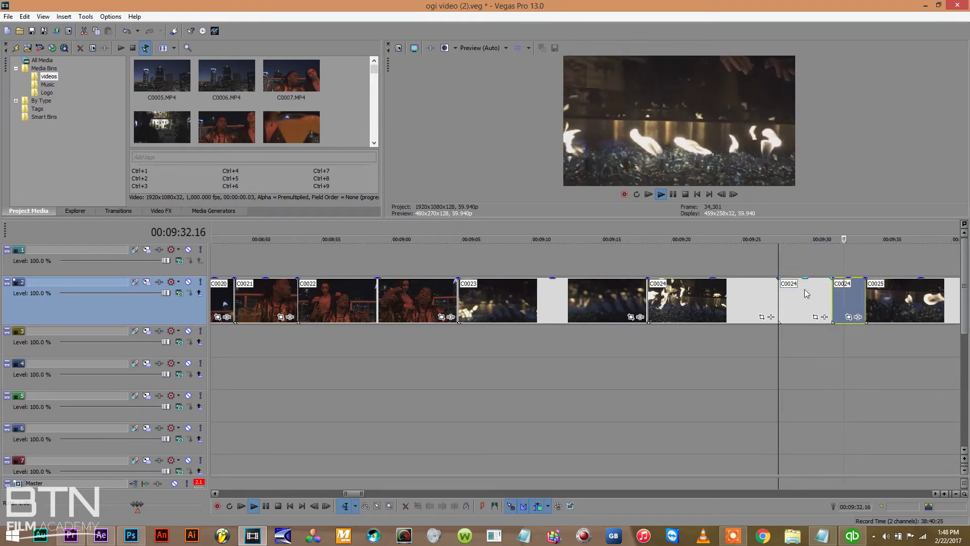
left_click_drag(800, 295, 801, 262)
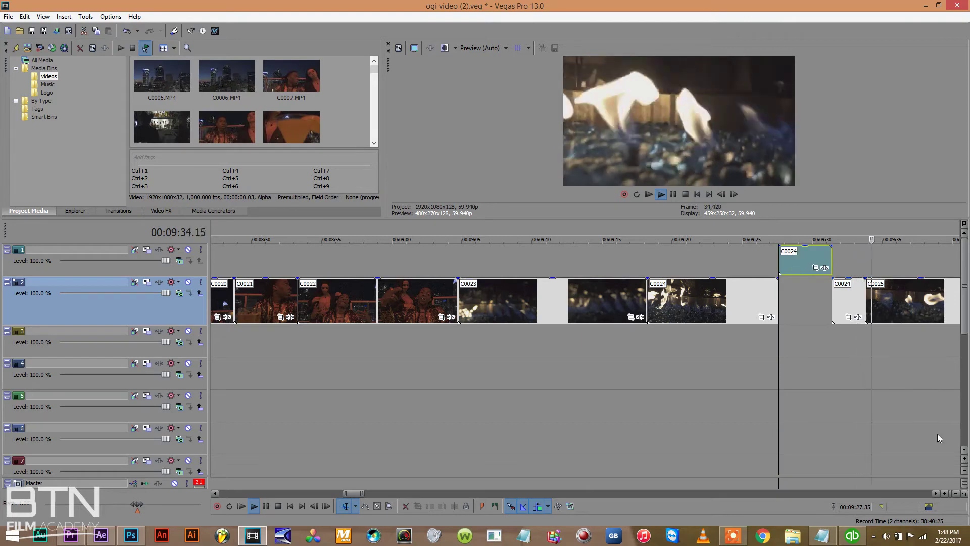
Split clip C0025 at about 00:09:39 and 00:09:42, and move the middle piece up to track 1.
left_click(935, 494)
left_click(936, 493)
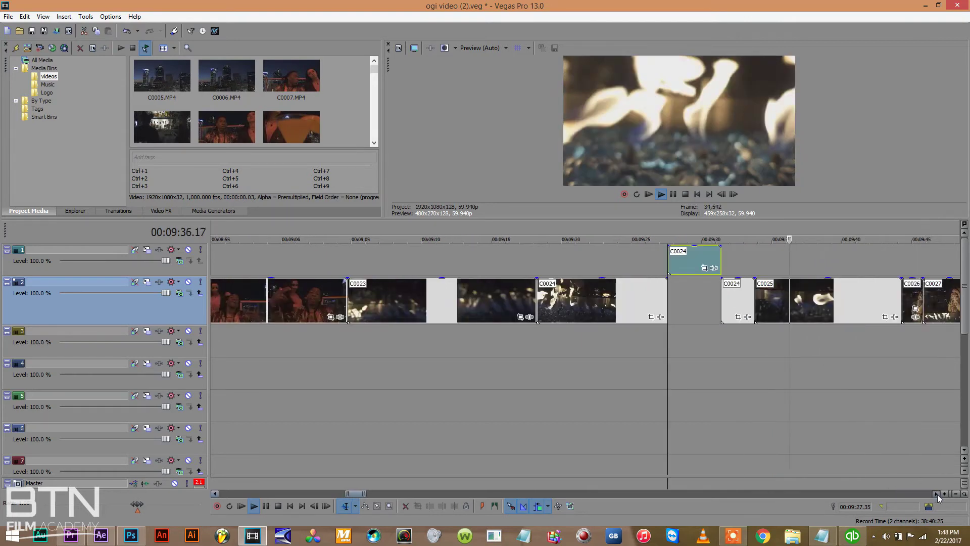
left_click(935, 494)
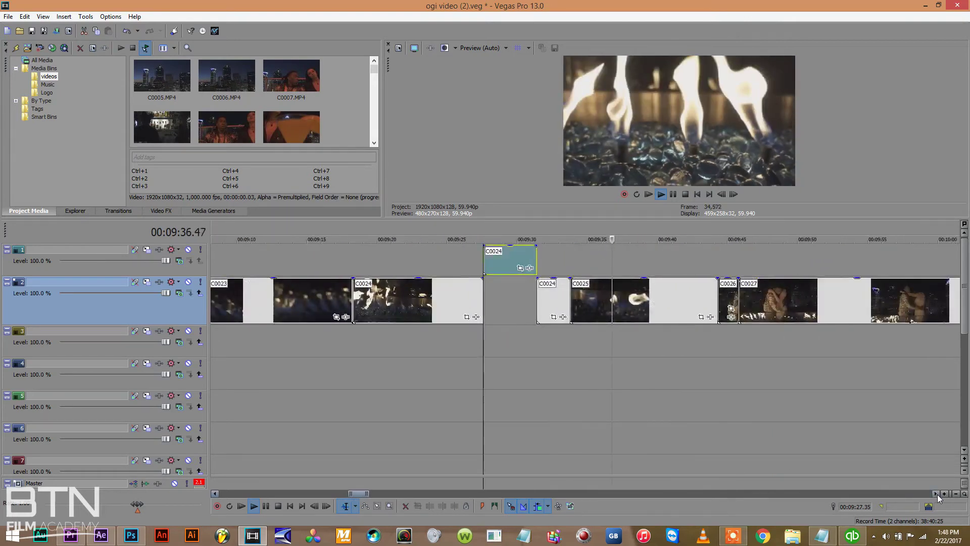
left_click(637, 303)
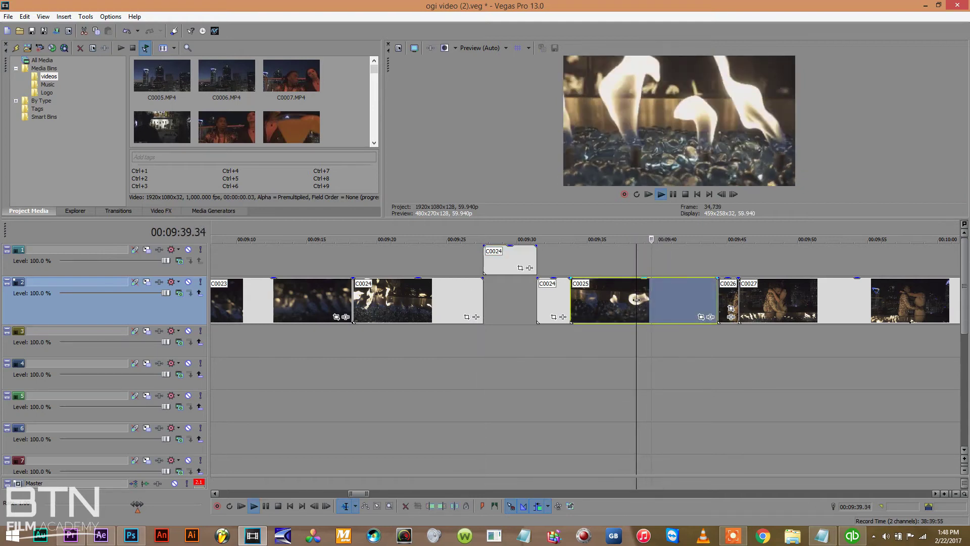
key("s")
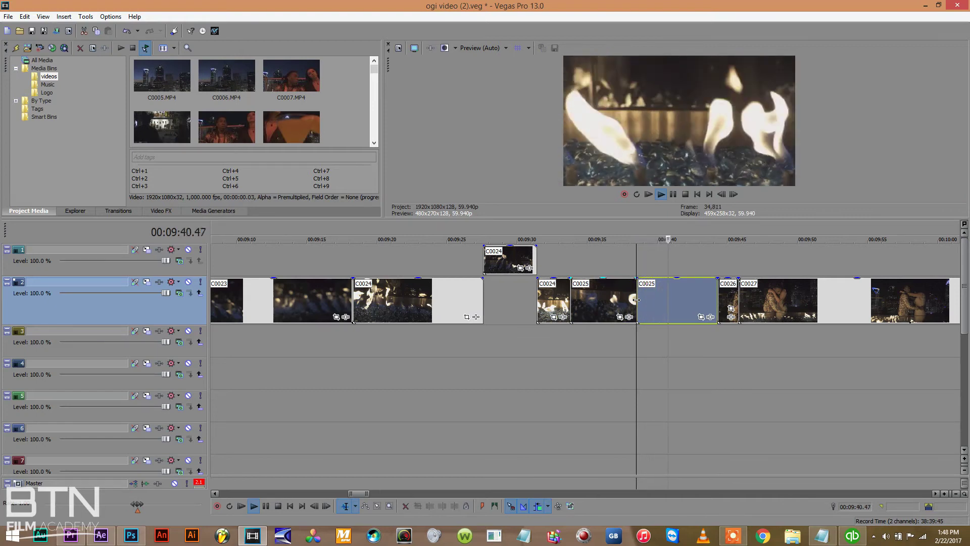
key("s")
left_click_drag(659, 291, 659, 259)
Play through the rest of clip C0025, clip C0026 and the first part of clip C0027 to check for usable B-roll.
left_click(692, 299)
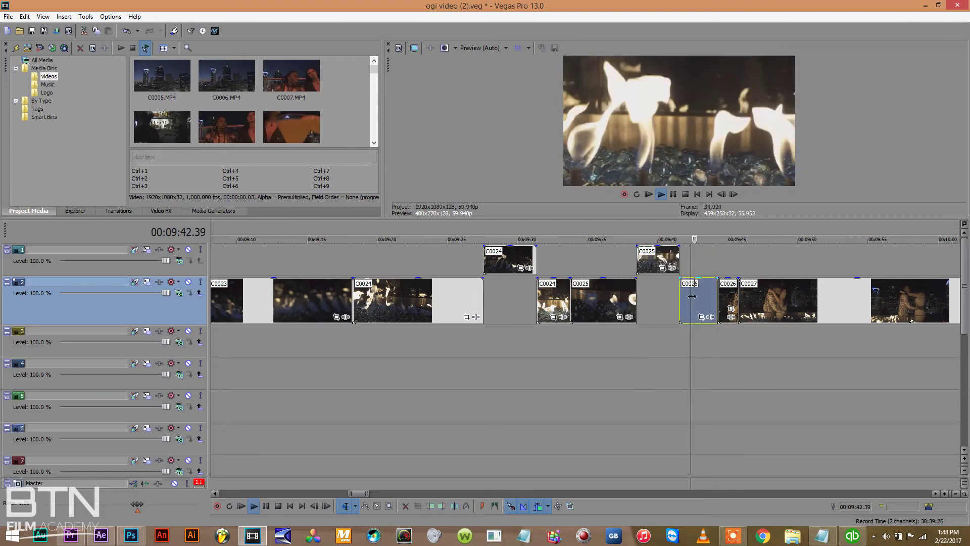
left_click(718, 296)
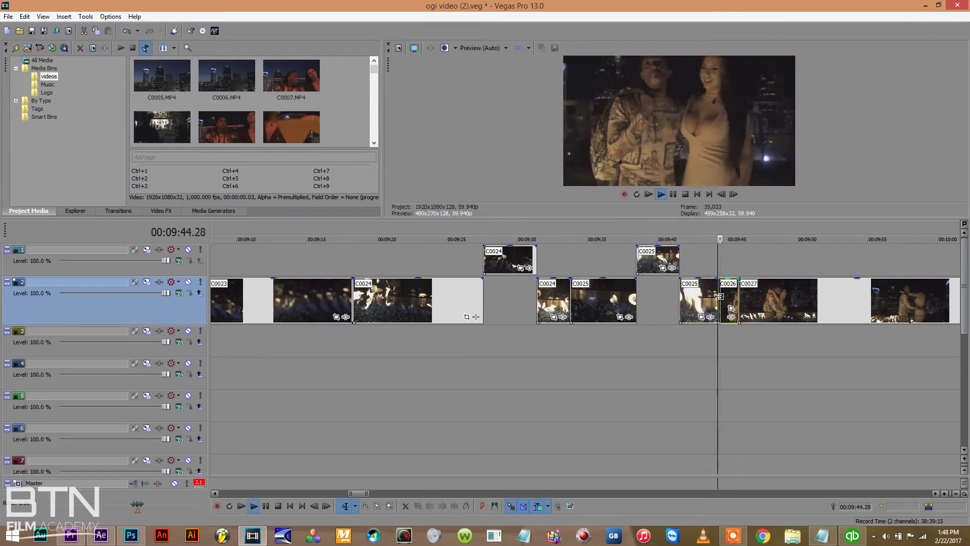
left_click(747, 301)
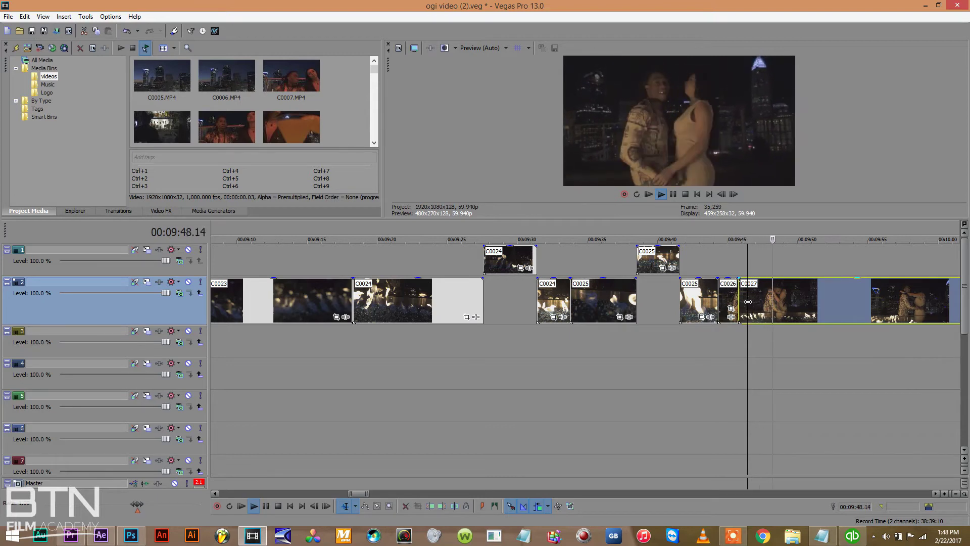
left_click(935, 494)
left_click(936, 494)
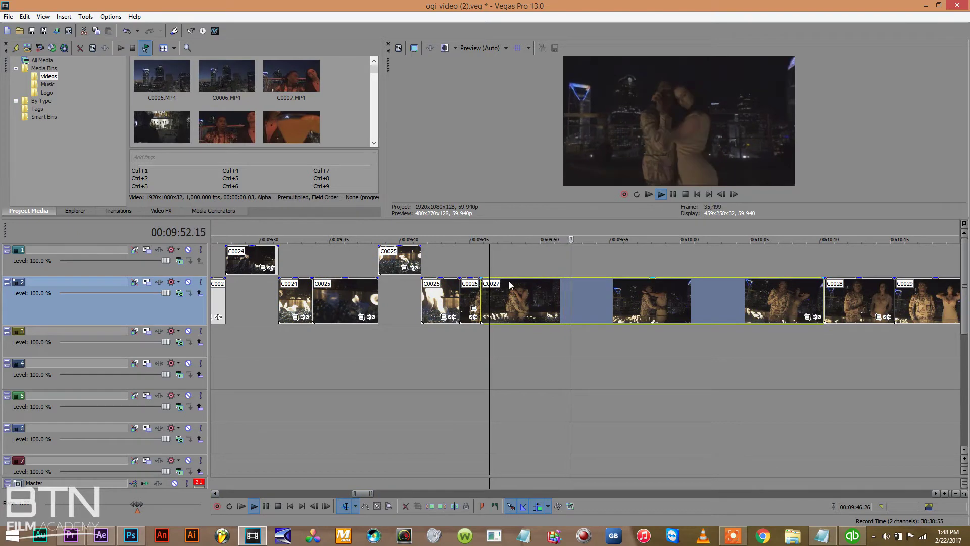
key("space")
key("space")
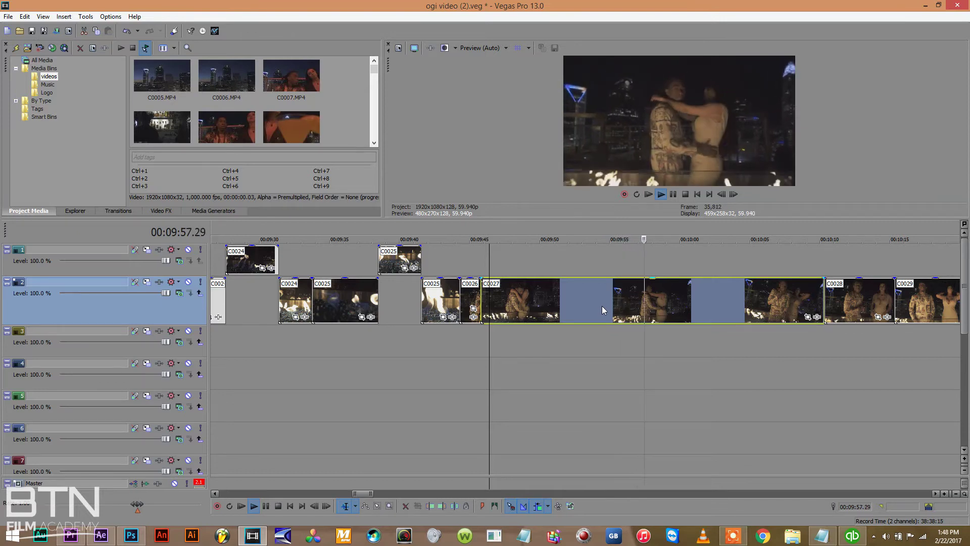
Split clip C0027 at about 00:09:57, 00:09:58 and 00:10:01, and move the piece between the last two cuts up to track 1.
key("space")
left_click(627, 303)
key("s")
key("space")
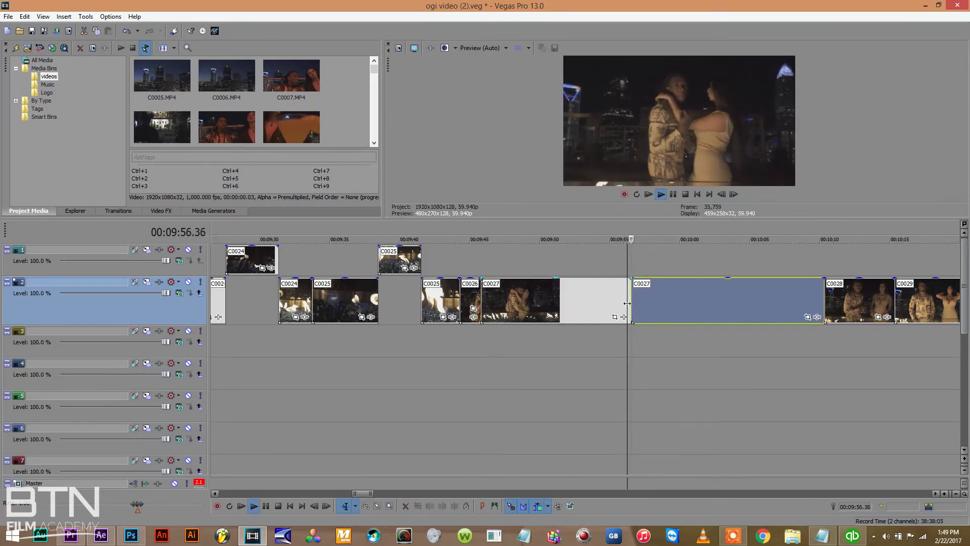
key("s")
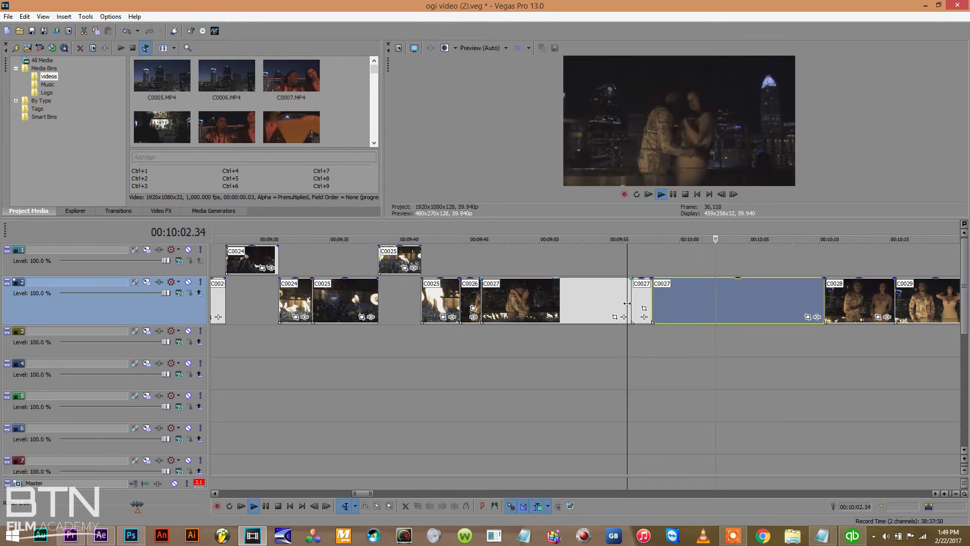
left_click(672, 292)
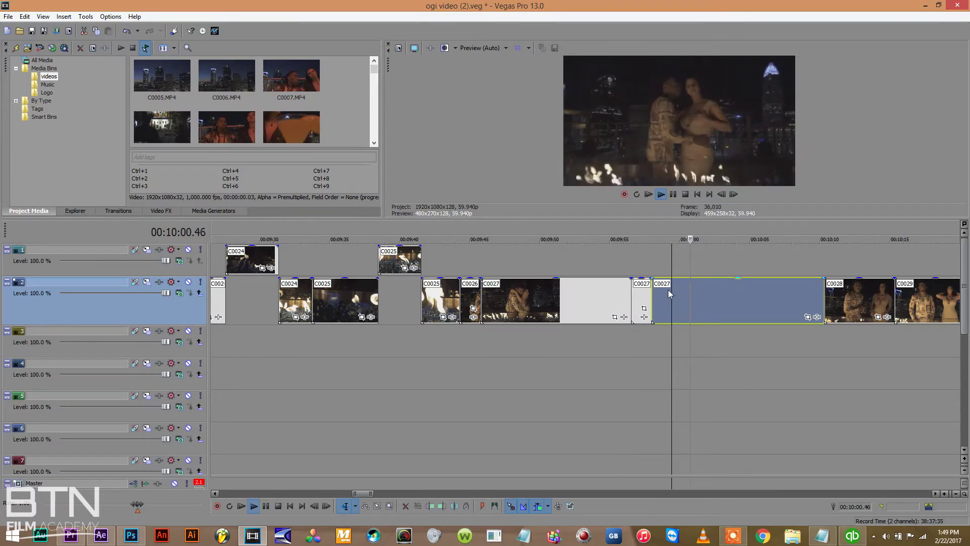
key("s")
left_click_drag(672, 299, 672, 266)
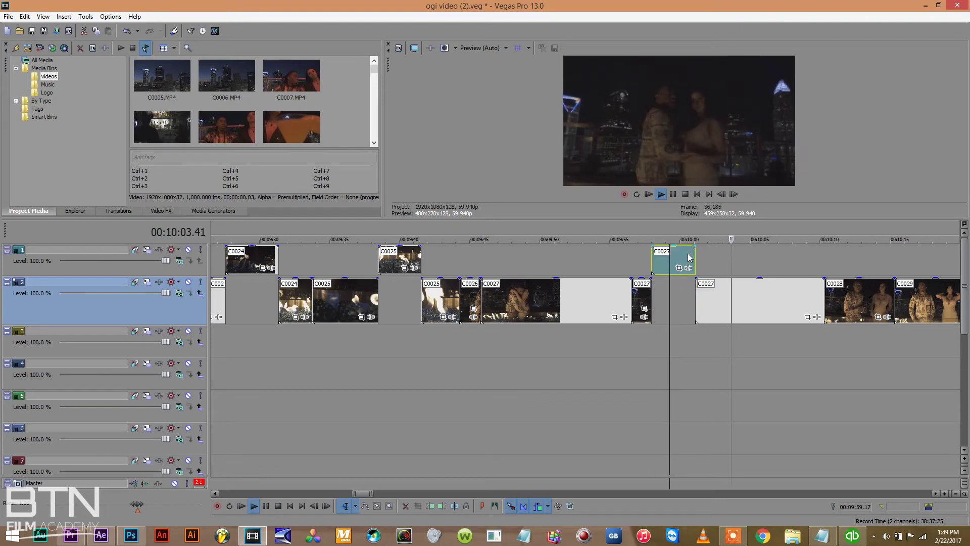
Check the rest of C0027 and C0028, then split clip C0029 at about 00:10:24 and 00:10:27 and move the middle piece to track 1.
left_click(775, 225)
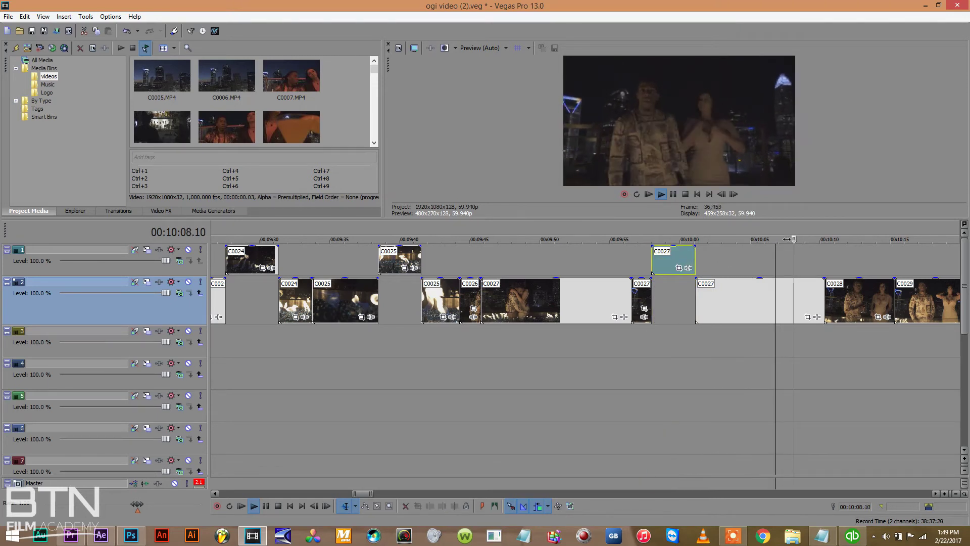
left_click(833, 295)
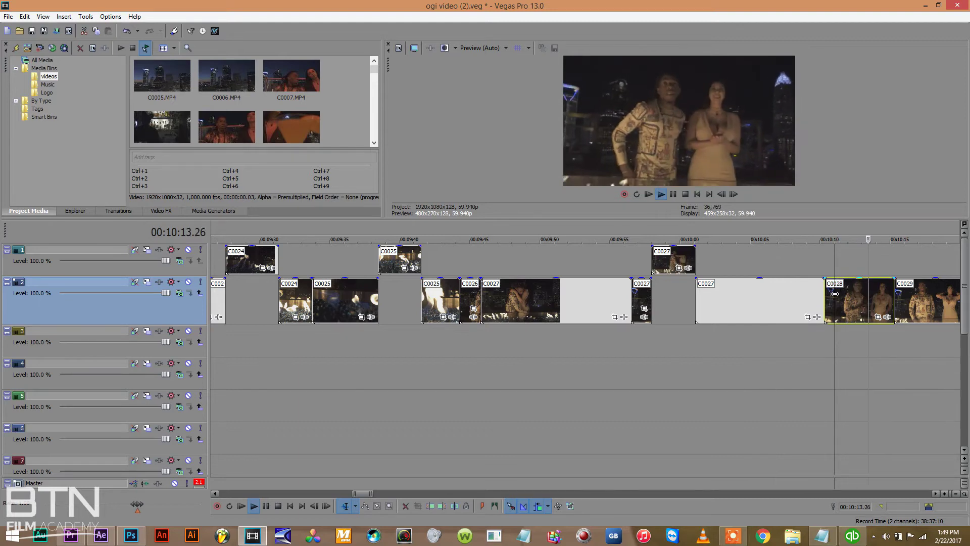
left_click(936, 493)
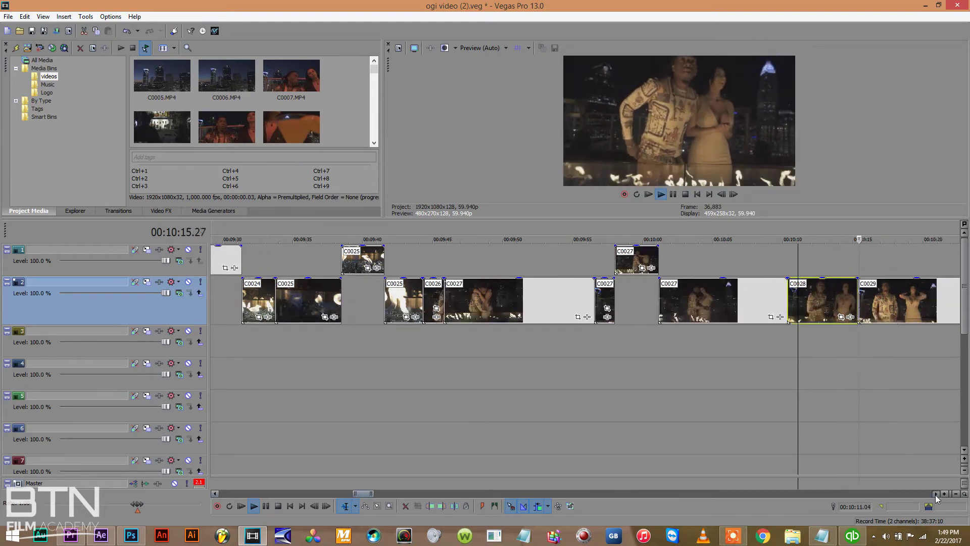
left_click(936, 495)
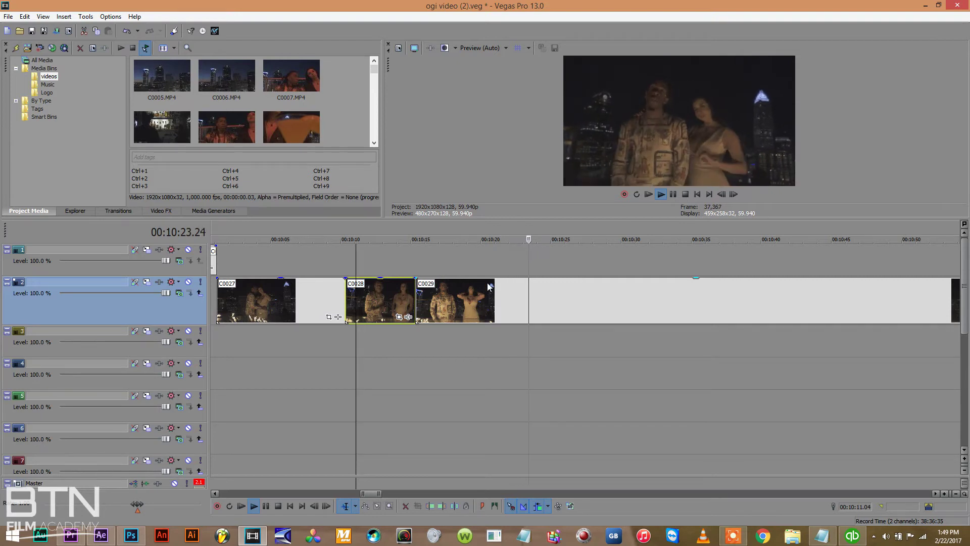
left_click(511, 308)
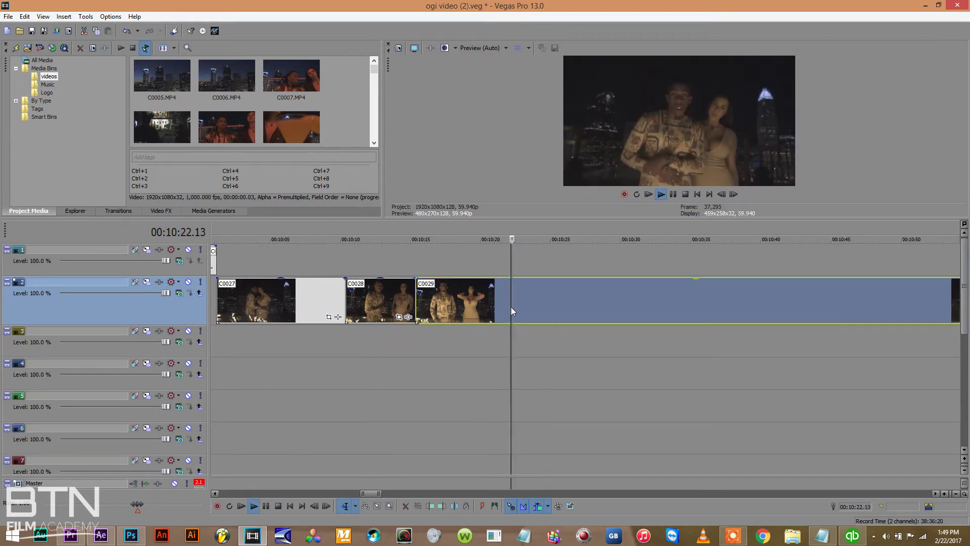
key("s")
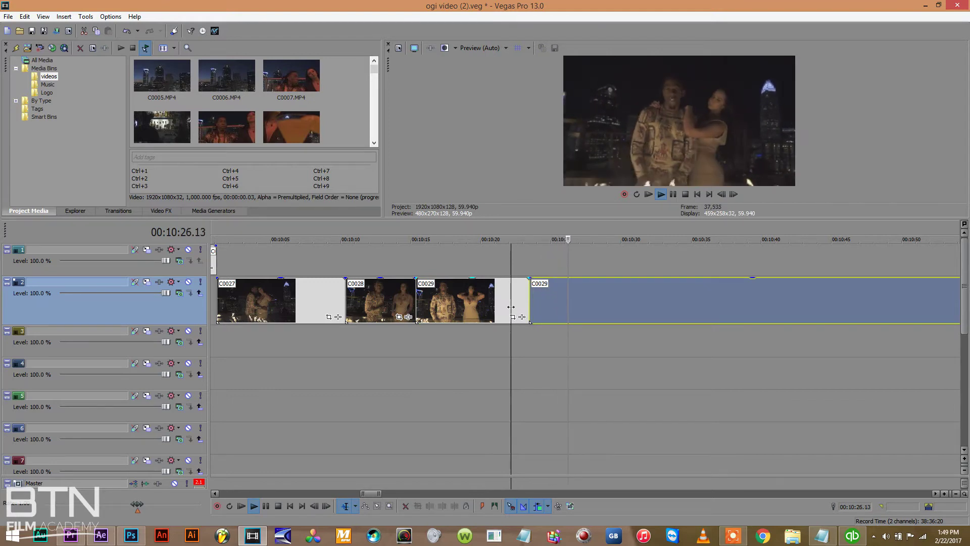
key("s")
left_click_drag(543, 303, 544, 273)
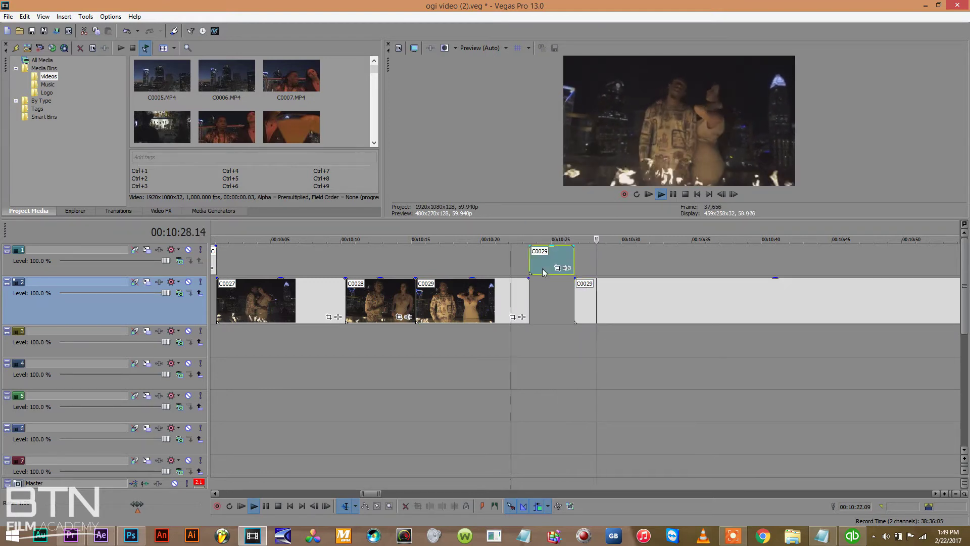
Split the rest of clip C0029 at about 00:10:29 and 00:10:32, and move the middle piece up to track 1.
left_click(592, 300)
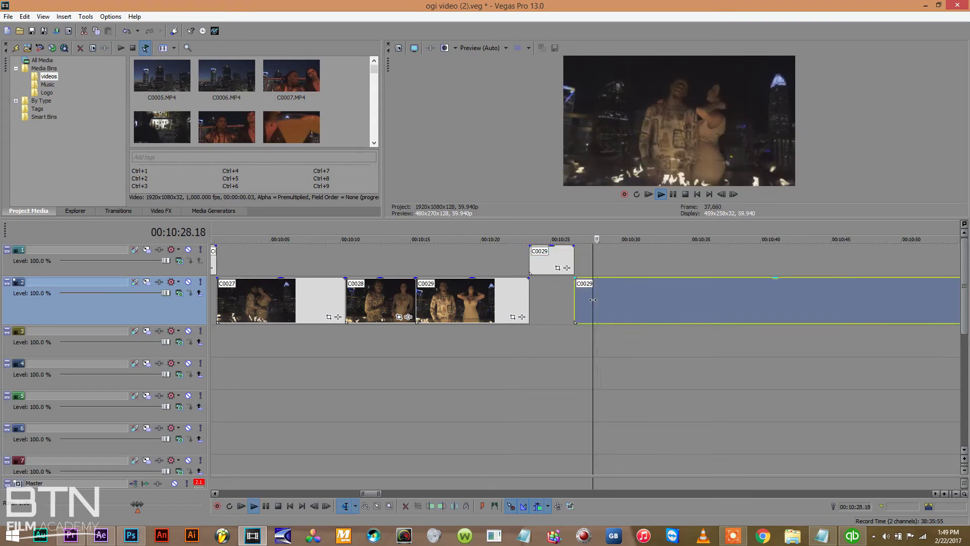
key("s")
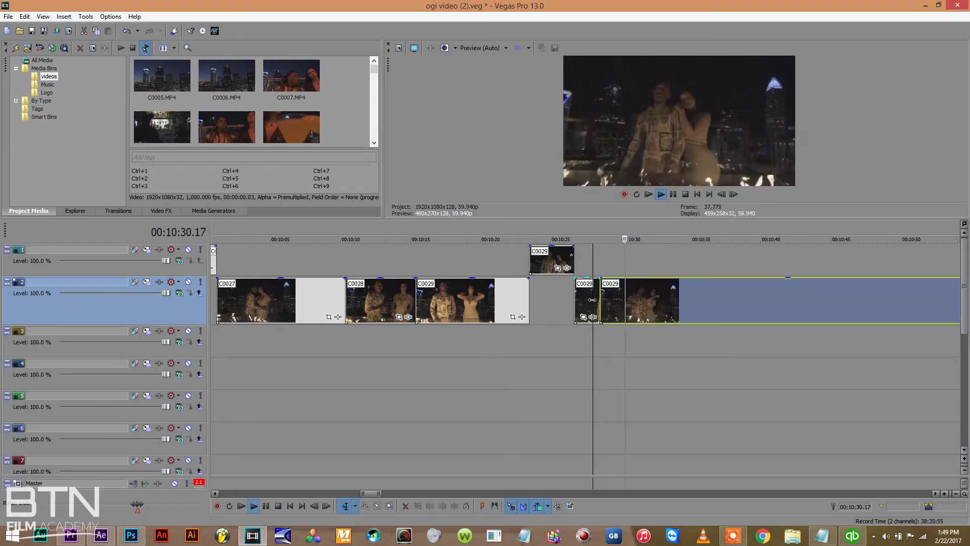
key("s")
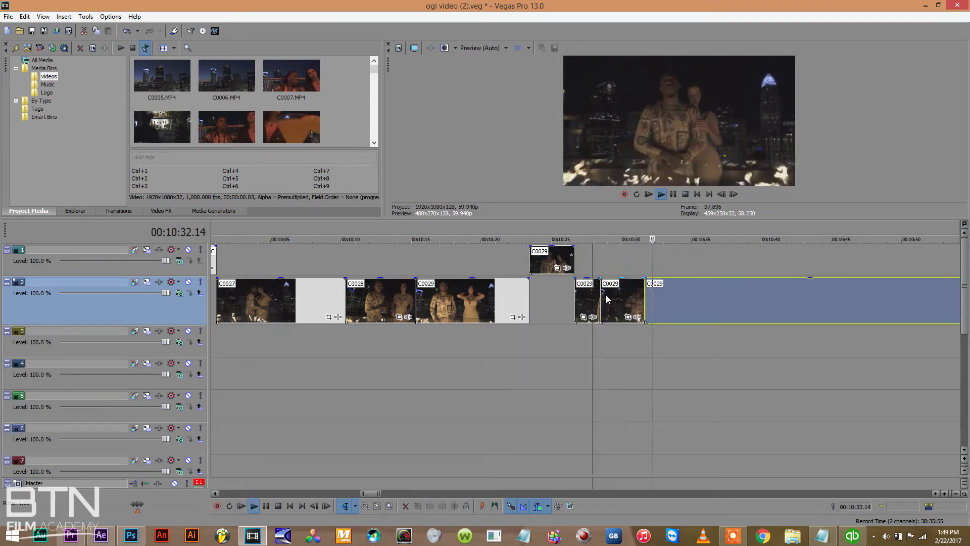
left_click_drag(625, 295, 625, 263)
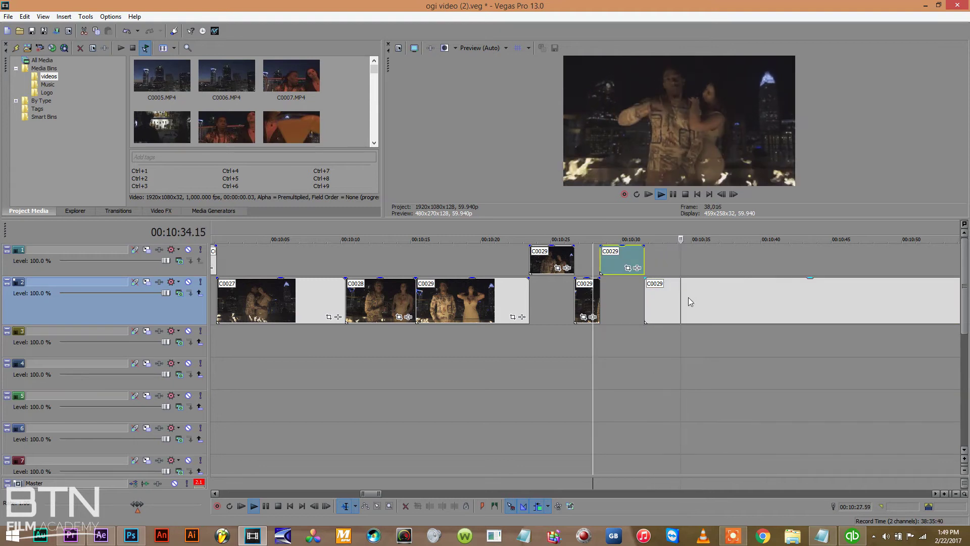
Split the rest of clip C0029 at about 00:10:40, 00:10:44 and 00:10:46, and move the piece between the last two cuts up to track 1.
left_click(716, 296)
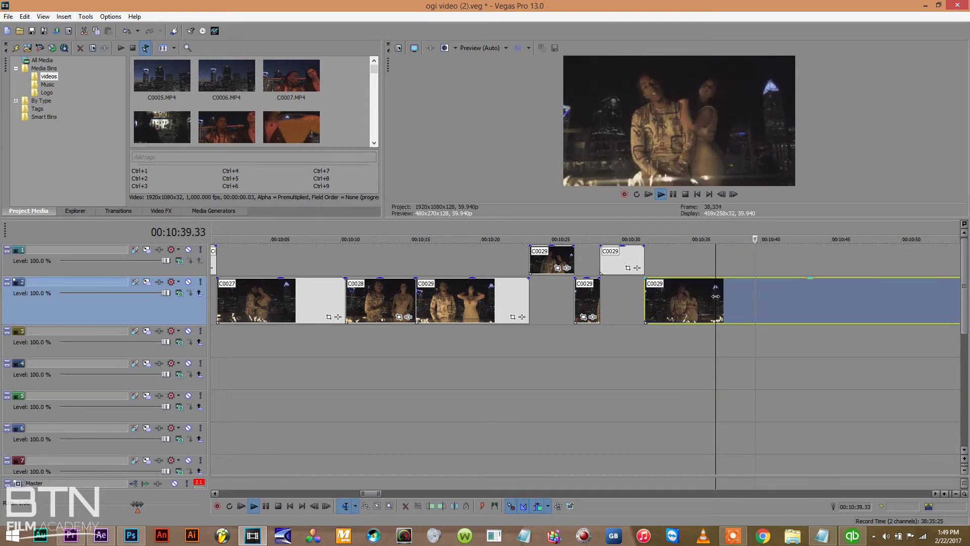
key("s")
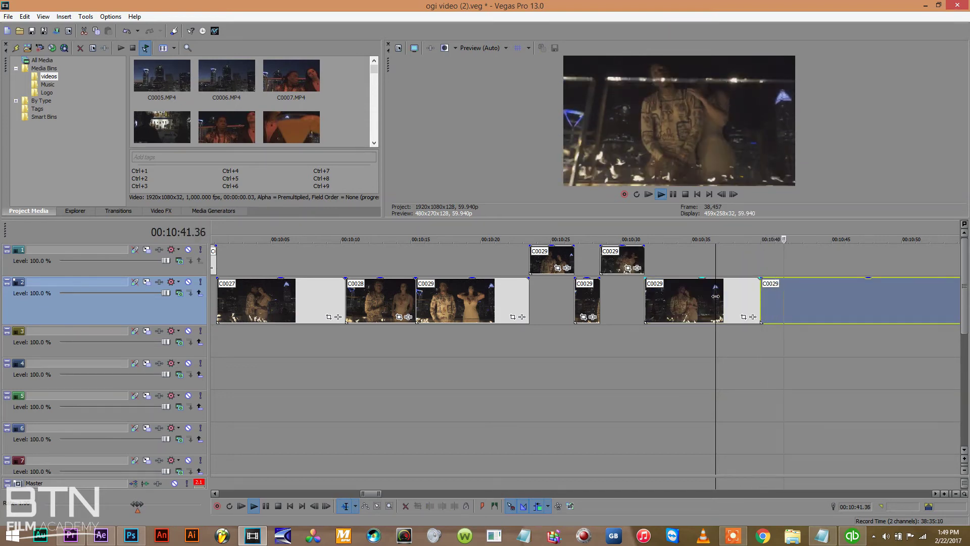
key("s")
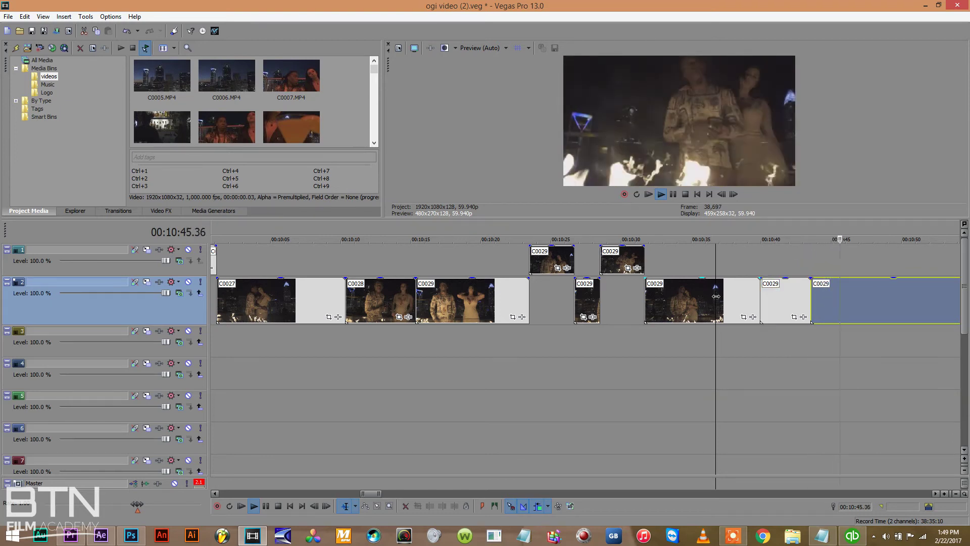
key("s")
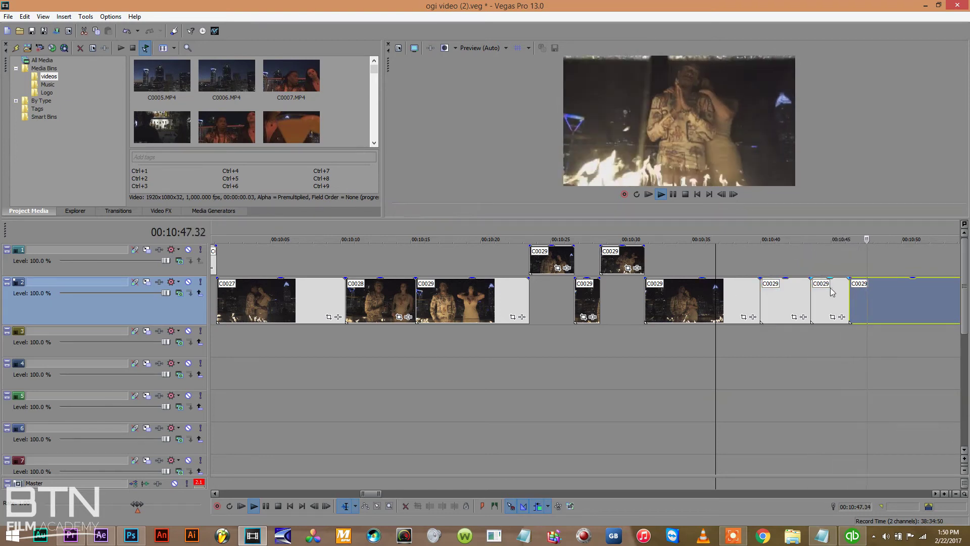
left_click_drag(820, 289, 820, 256)
Split the rest of clip C0029 at about 00:10:49 and 00:10:52, and move the middle piece up to track 1.
left_click(879, 295)
key("s")
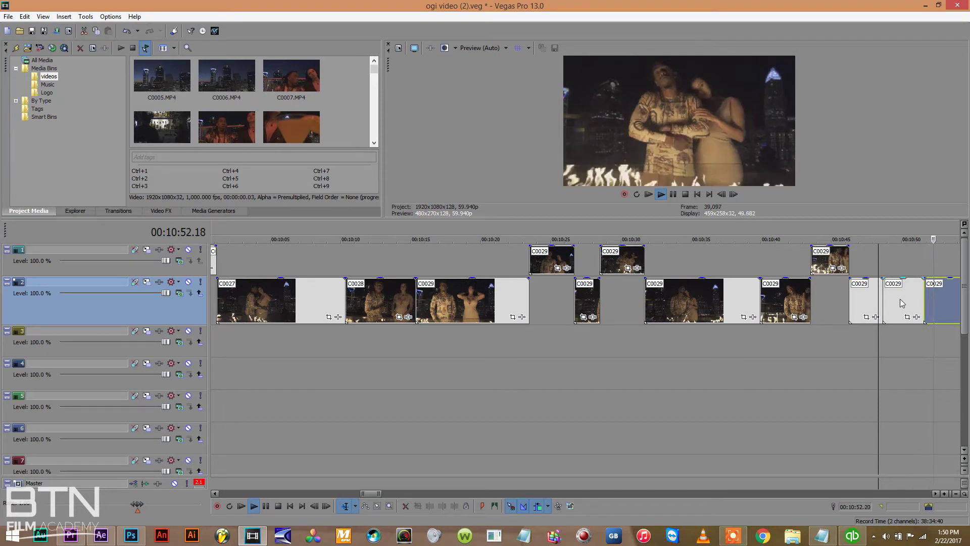
key("s")
left_click_drag(898, 293, 897, 261)
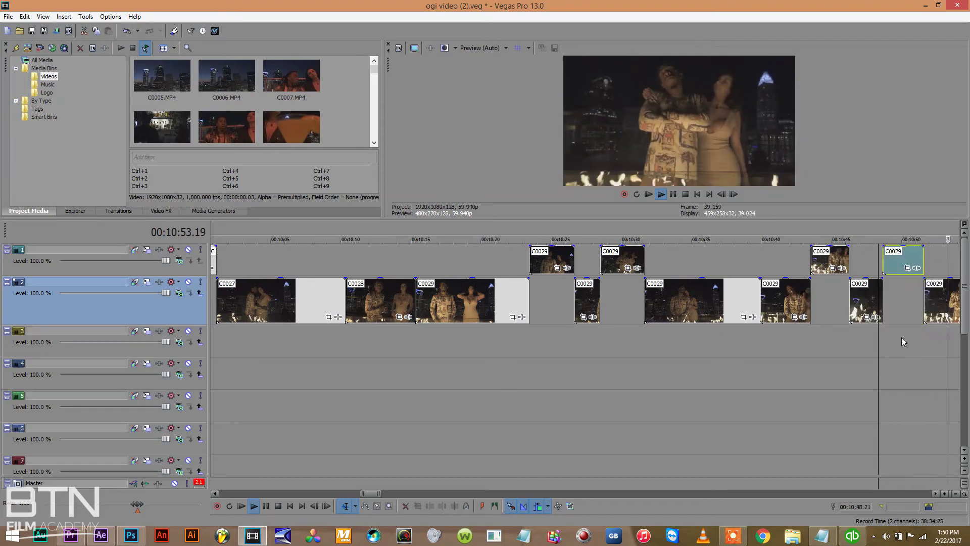
Split the rest of clip C0029 at about 00:10:57 and 00:10:59, and move the middle piece up to track 1.
left_click(935, 494)
left_click(936, 494)
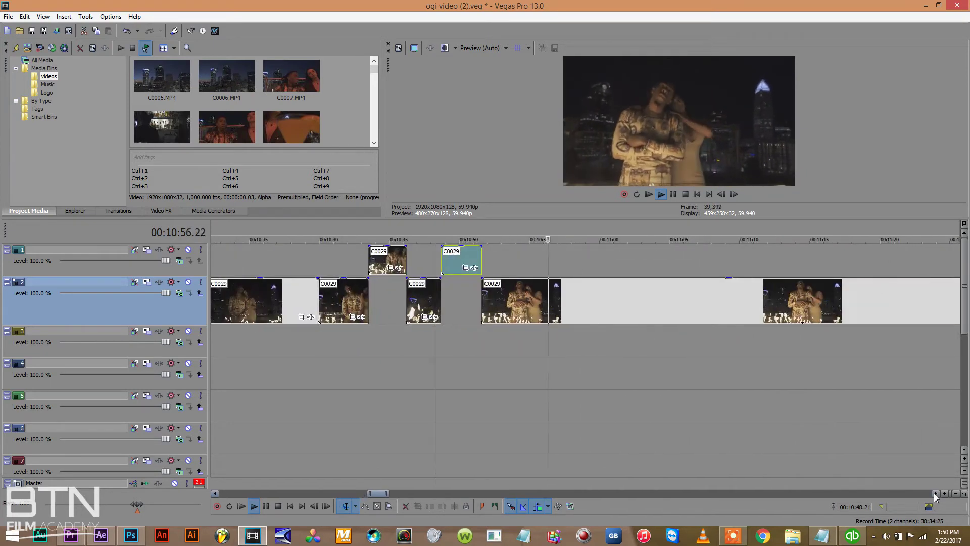
left_click(529, 302)
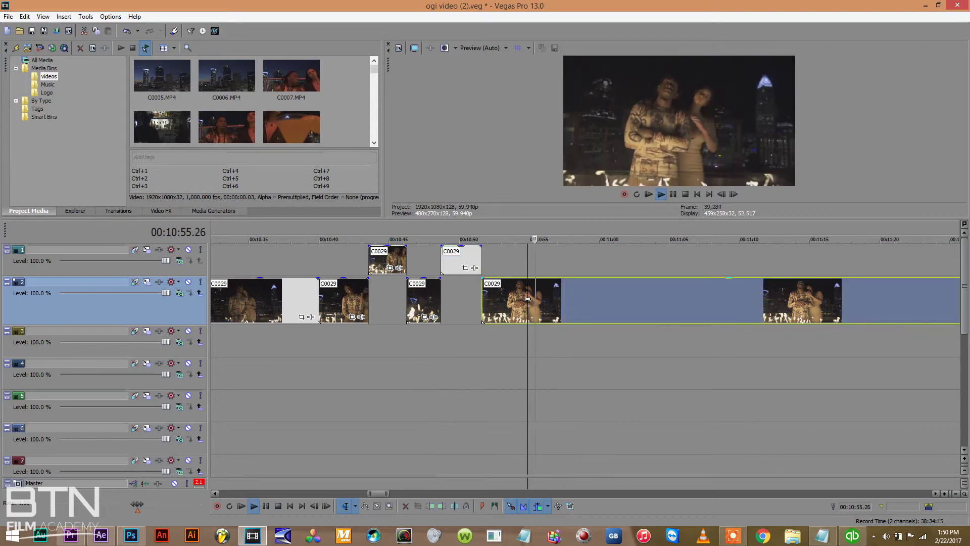
key("s")
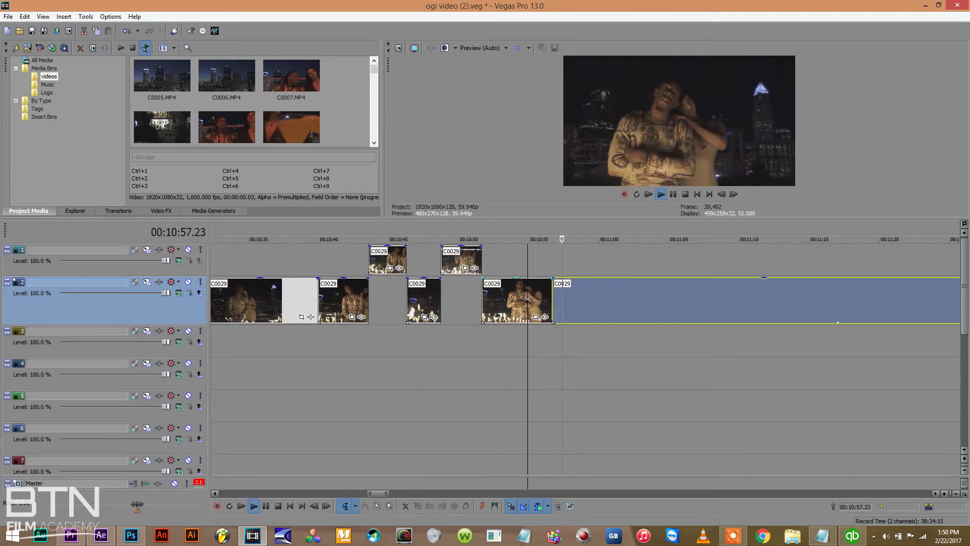
key("s")
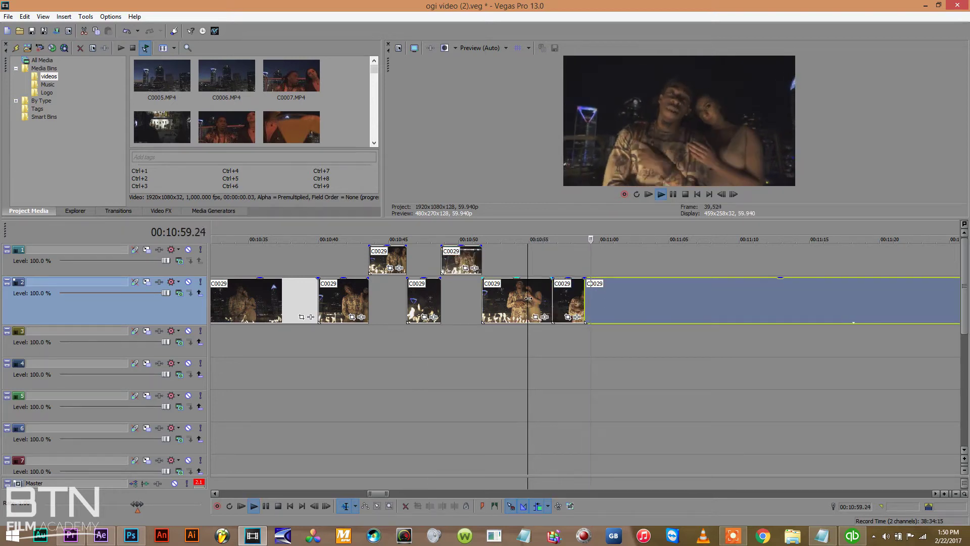
left_click_drag(573, 287, 570, 259)
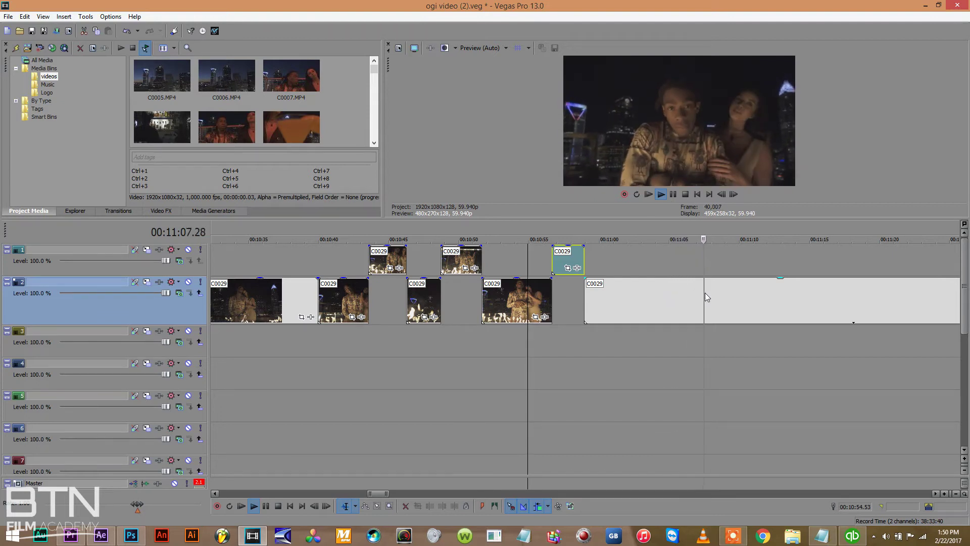
Split the rest of clip C0029 at about 00:11:15 and 00:11:19, and move the middle piece up to track 1.
left_click(740, 298)
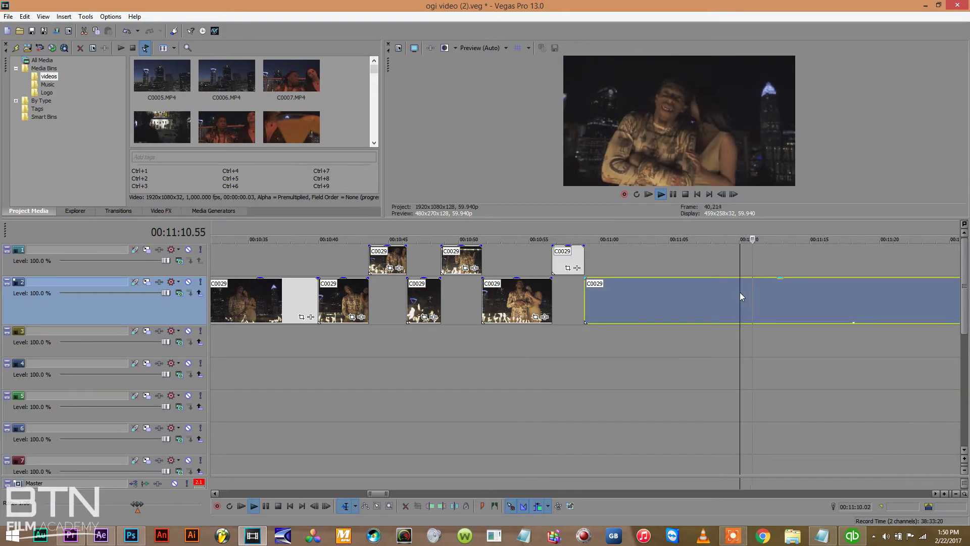
left_click(808, 302)
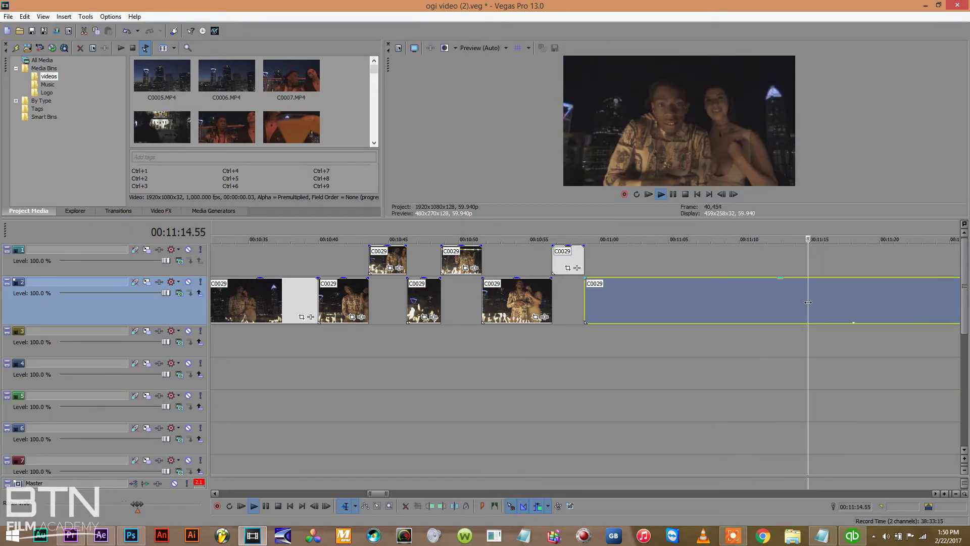
key("s")
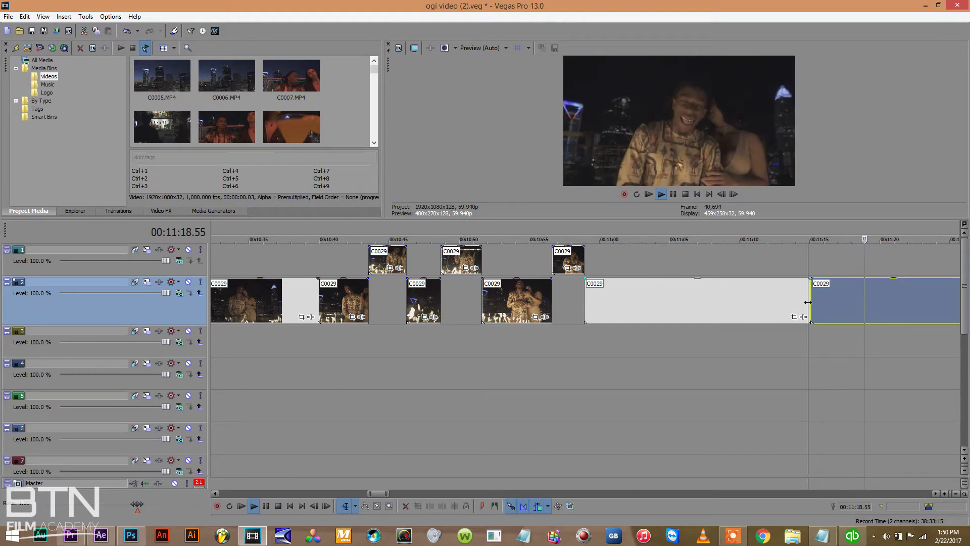
key("s")
left_click_drag(828, 298, 833, 266)
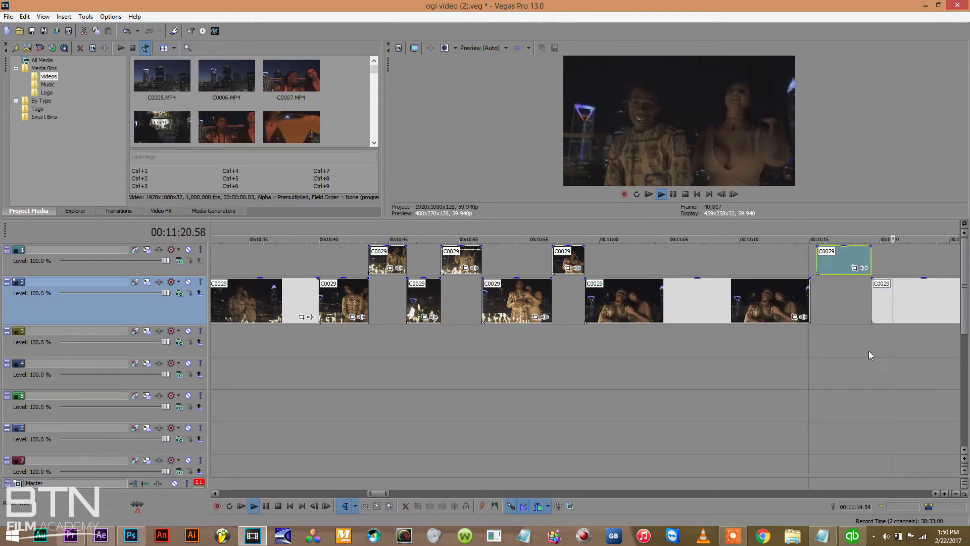
Save the project, split clip C0029 at about 00:11:26 and 00:11:29, and move the piece between these cuts up to track 1.
left_click(935, 493)
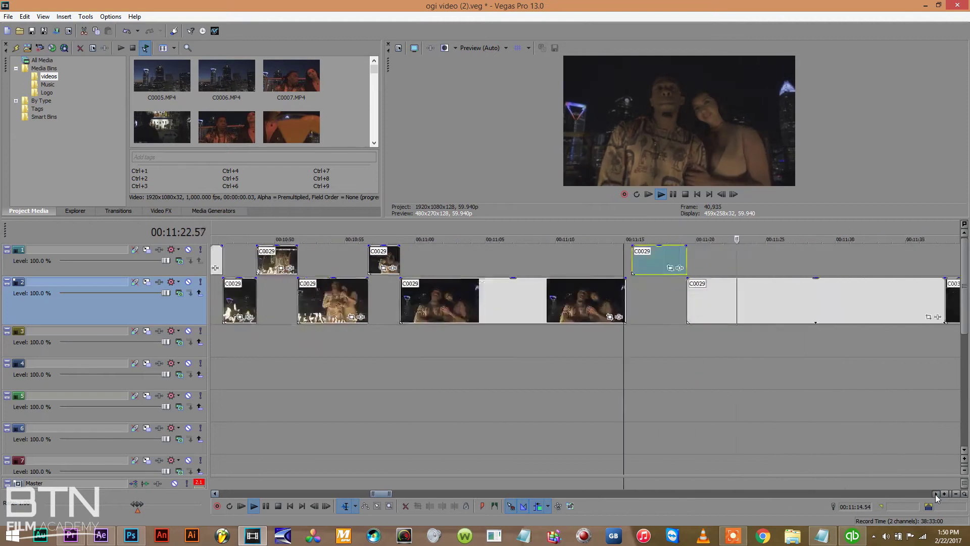
key("ctrl+s")
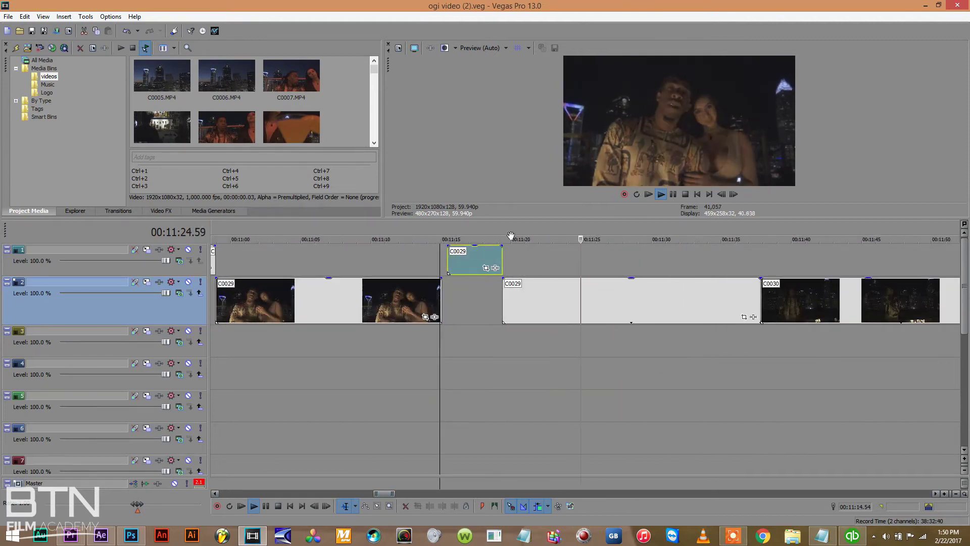
left_click(592, 290)
key("s")
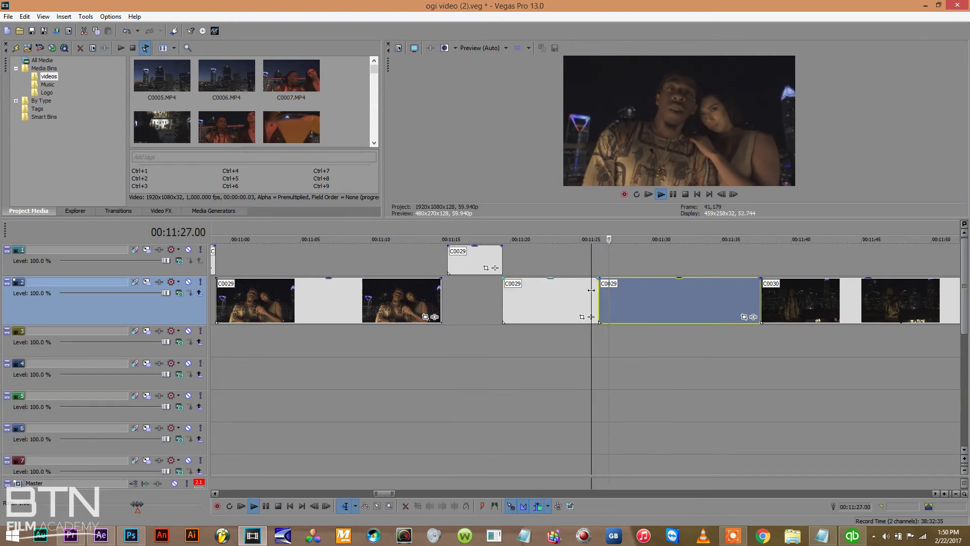
key("s")
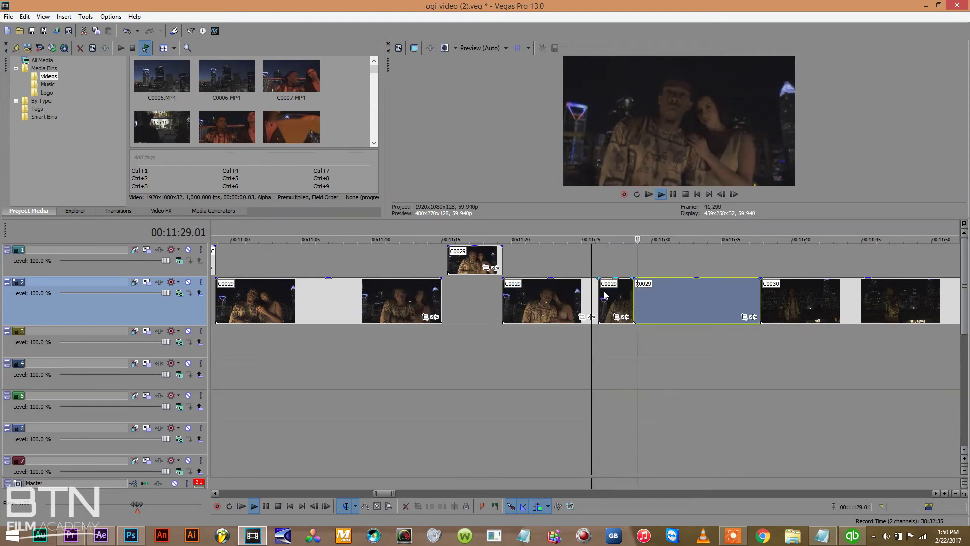
left_click_drag(610, 296, 631, 269)
Split the rest of clip C0029 at about 00:11:31 and 00:11:34, and move the middle piece up to track 1, ending at about 00:11:36.
left_click(664, 295)
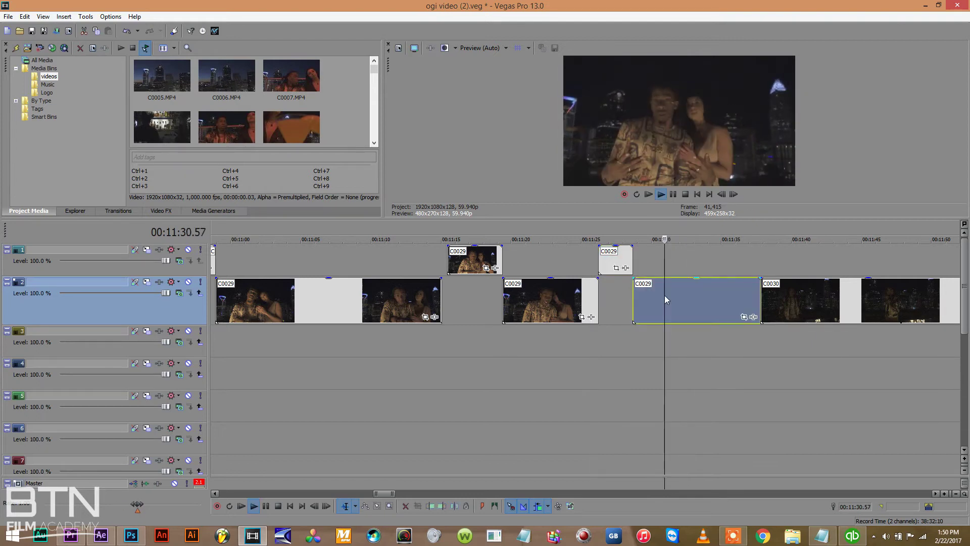
key("s")
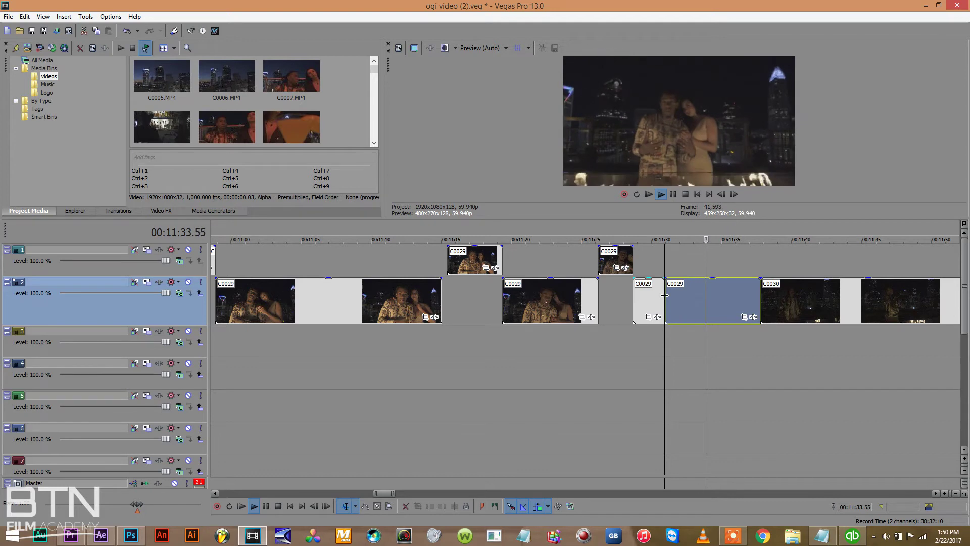
key("s")
left_click_drag(688, 295, 734, 253)
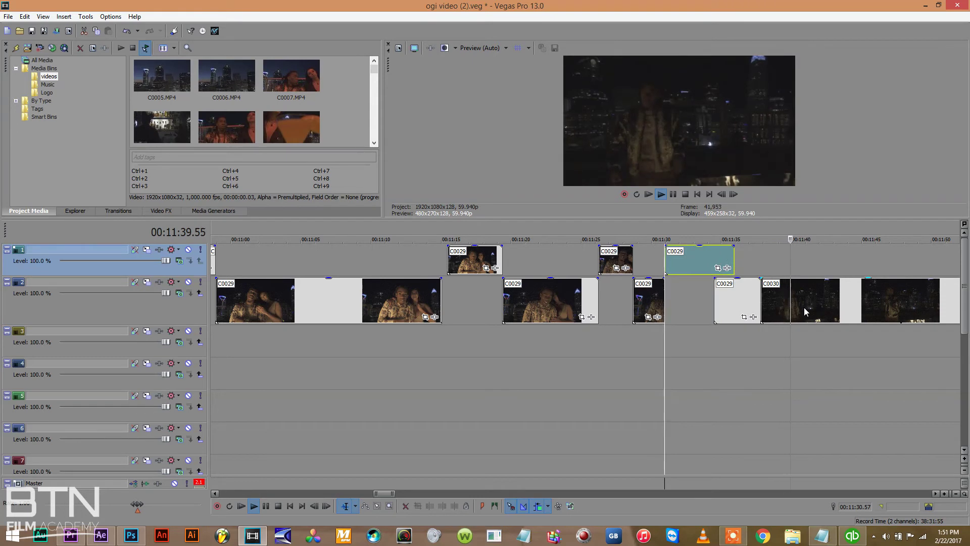
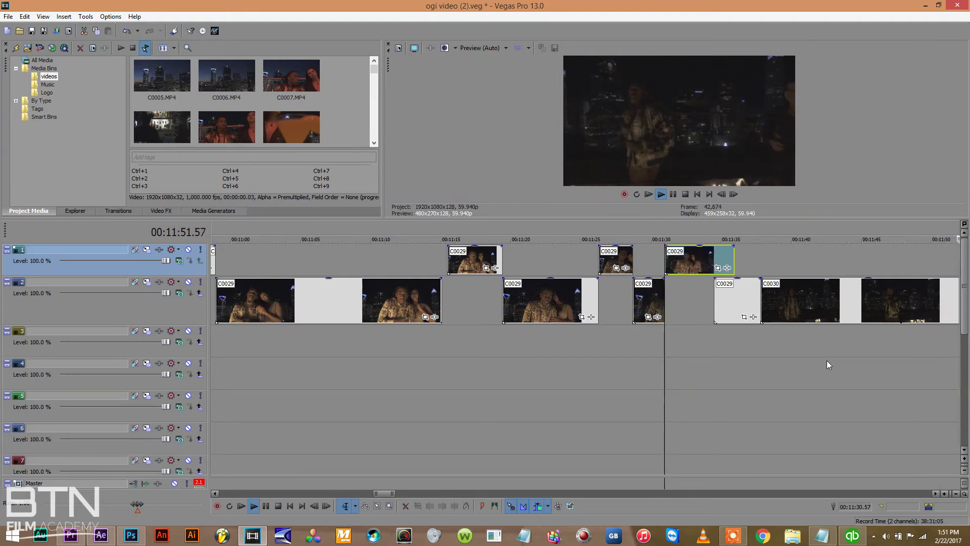
Split clip C0031 at about 00:12:02, 00:12:04, 00:12:06 and 00:12:10, and move the piece between the last two cuts up to track 1.
left_click(956, 494)
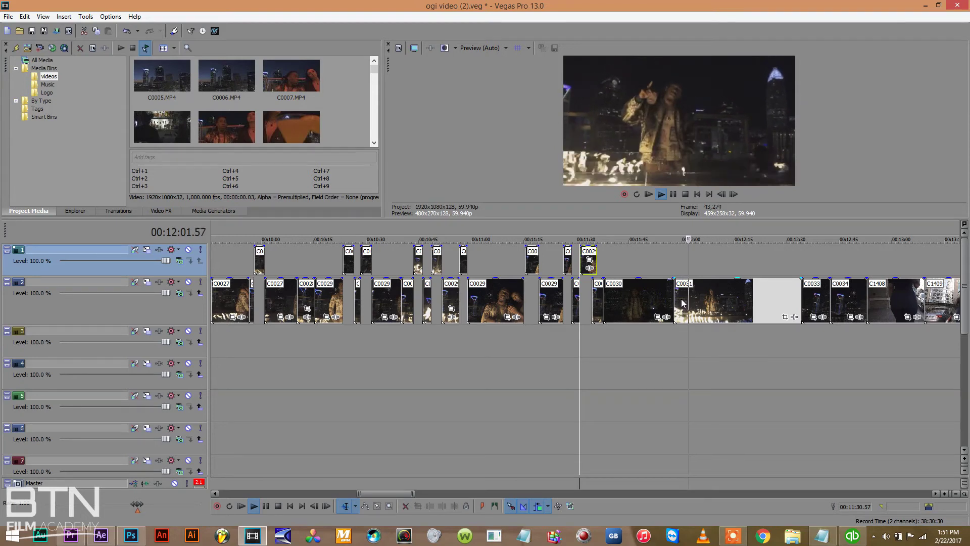
left_click(681, 303)
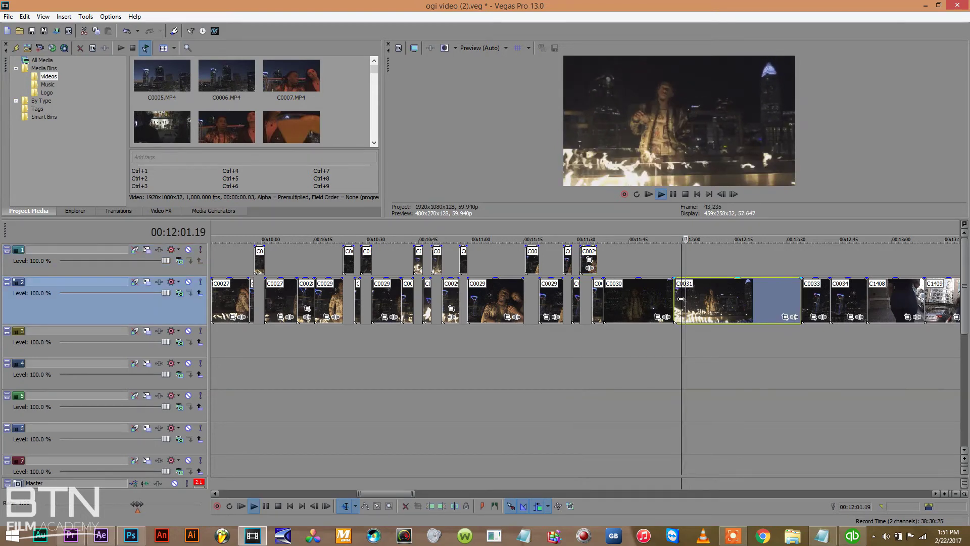
key("s")
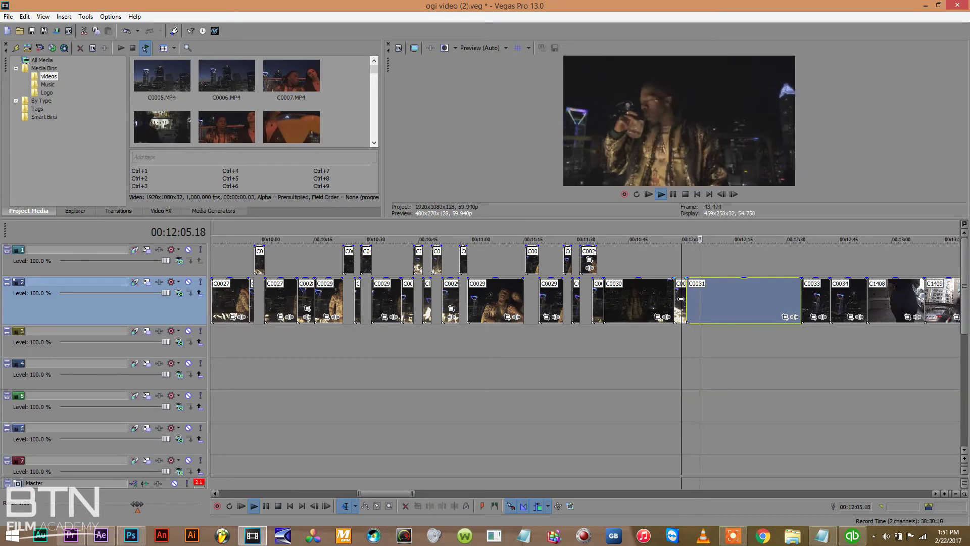
double_click(681, 298)
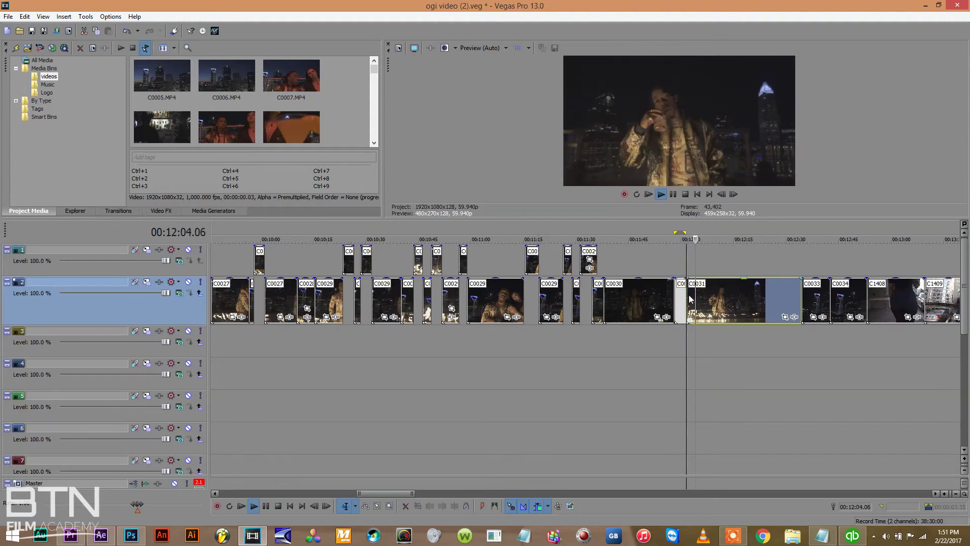
key("s")
key("s")
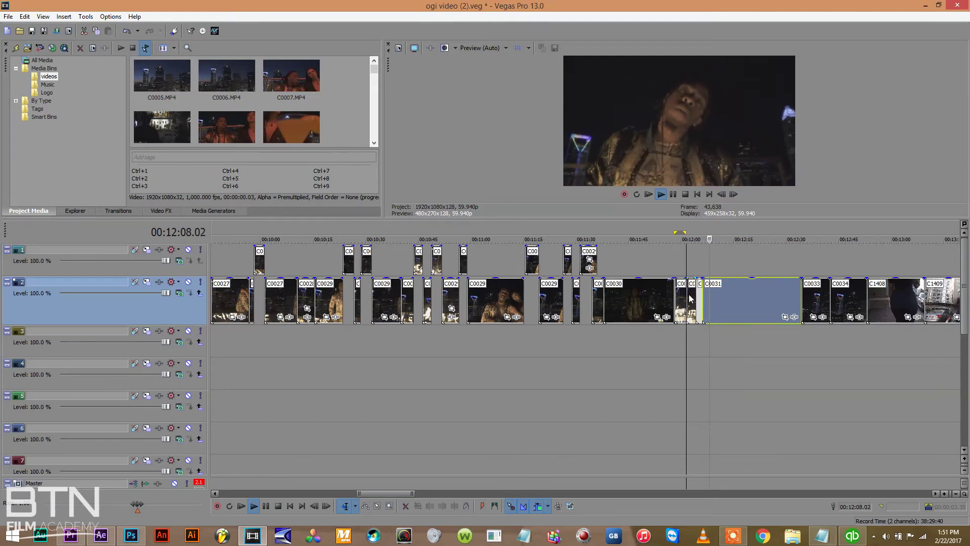
key("s")
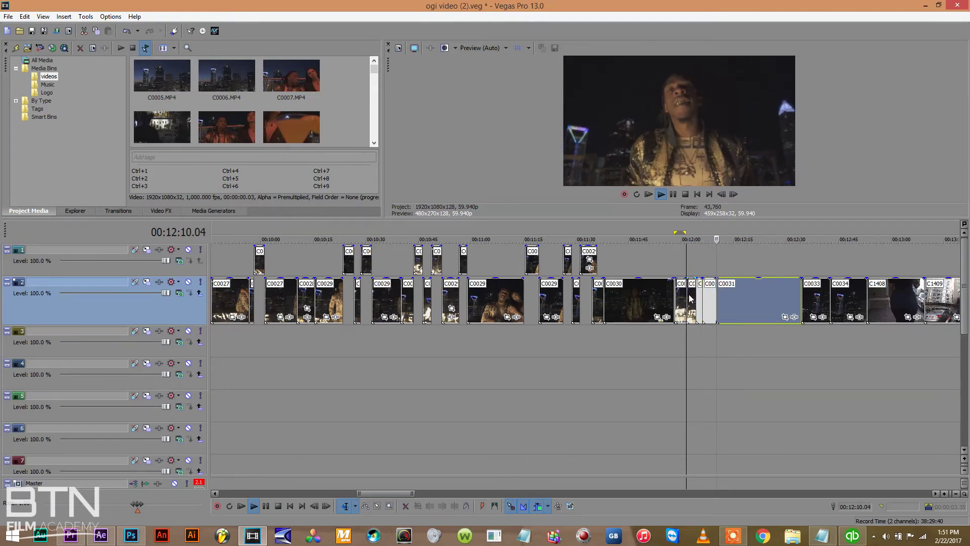
left_click_drag(712, 289, 710, 256)
Split the rest of clip C0031 at about 00:12:19, 00:12:21 and 00:12:28, and move the piece between the last two cuts up to track 1.
left_click(745, 305)
key("space")
key("s")
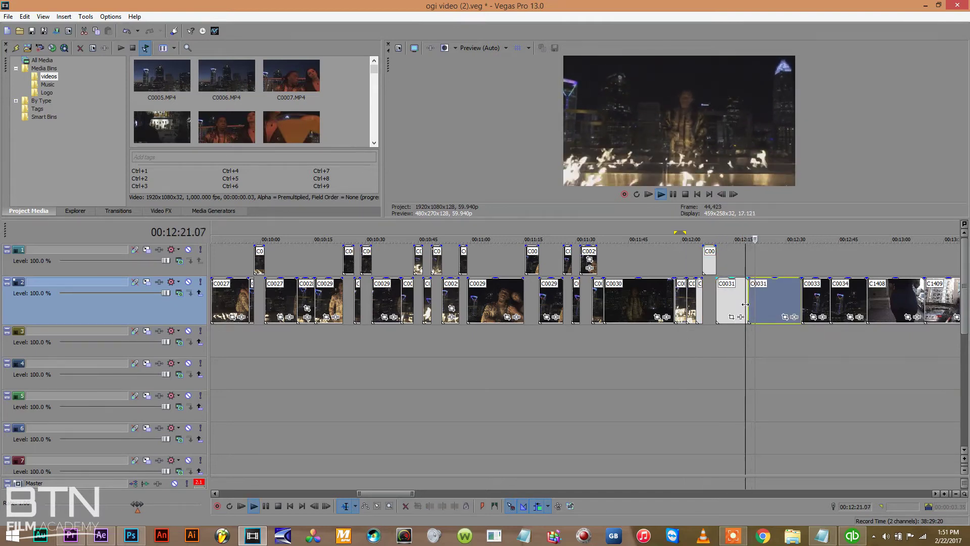
key("s")
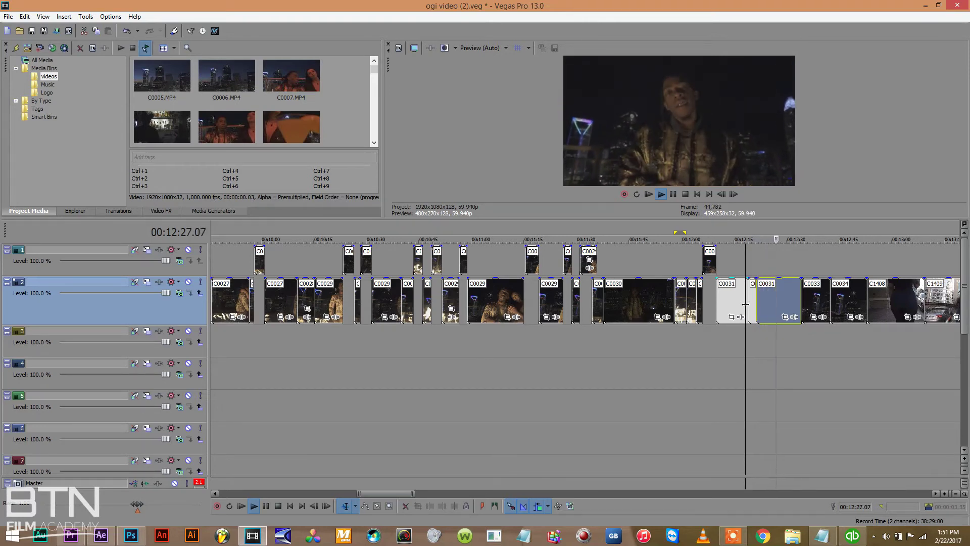
key("s")
left_click_drag(774, 292, 768, 263)
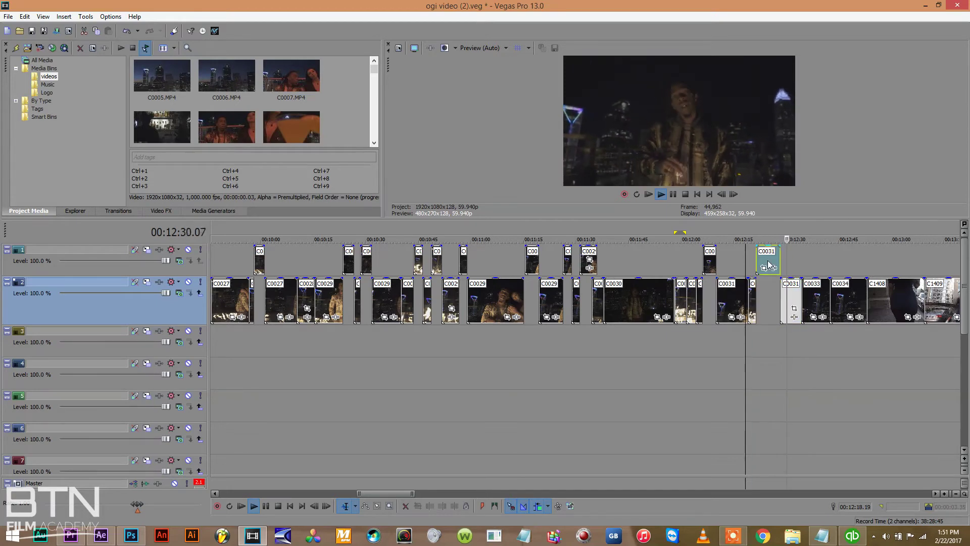
Split clip C0033 at about 00:12:35 and 00:12:38, and move the middle piece up to track 1.
left_click(810, 296)
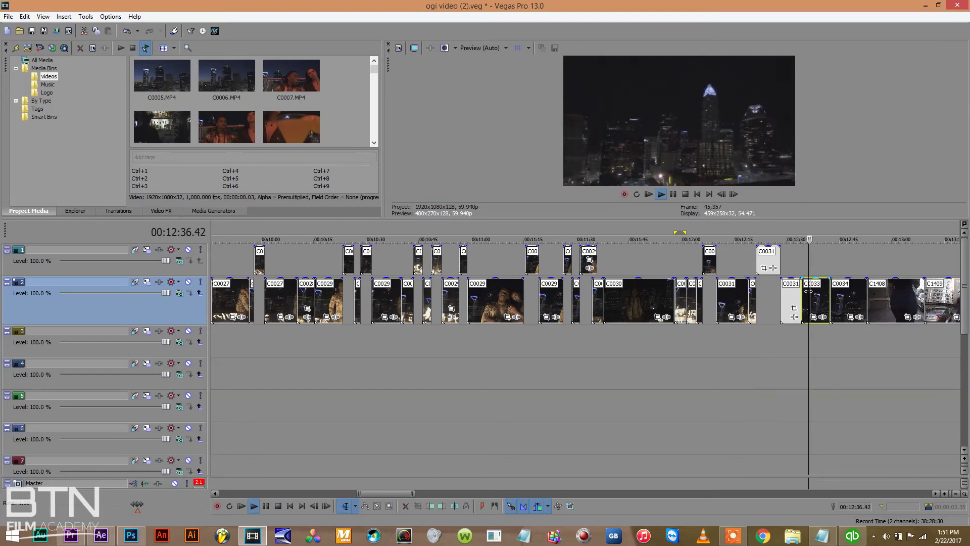
left_click(804, 294)
key("s")
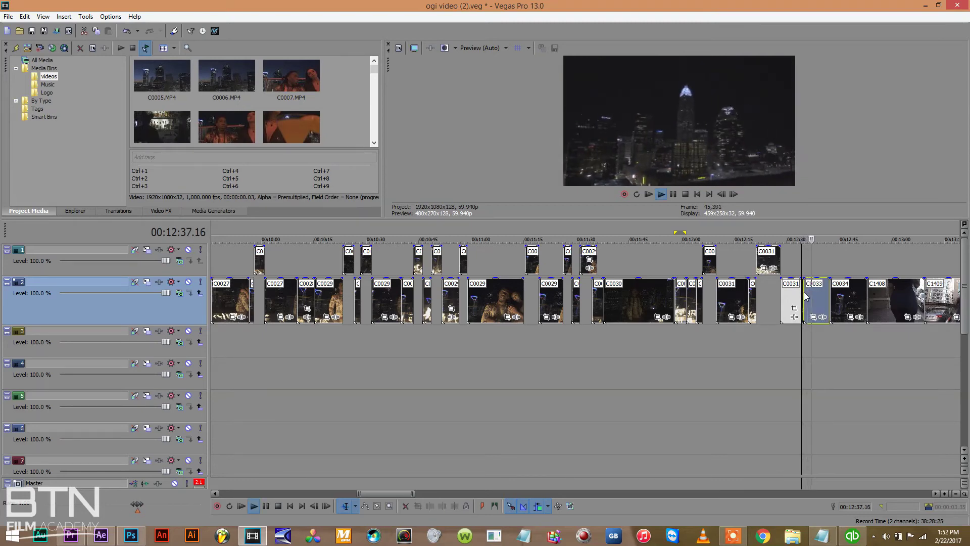
key("s")
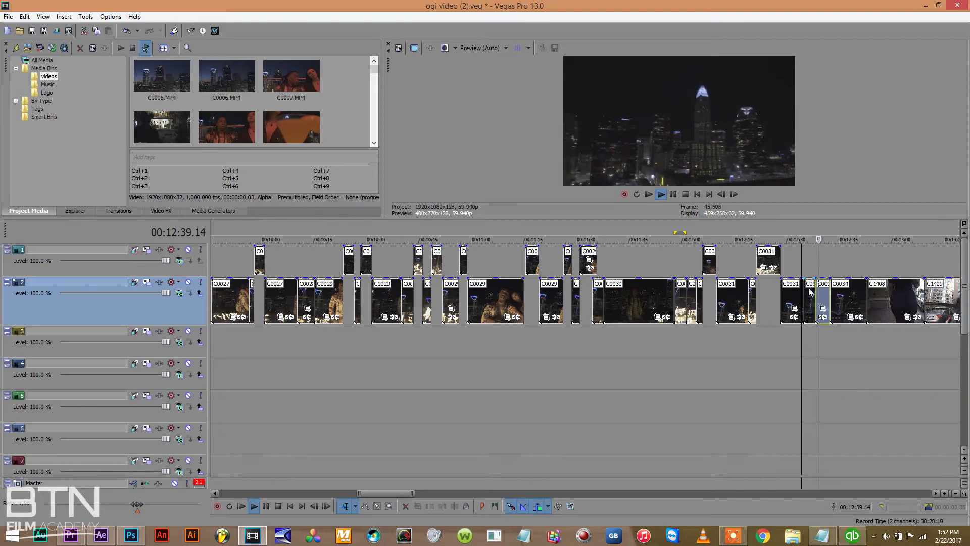
left_click_drag(809, 292, 806, 259)
Play through clip C0034, and split out the part of clip C1408 from about 00:12:56 to 00:13:05 onto track 1.
left_click(832, 294)
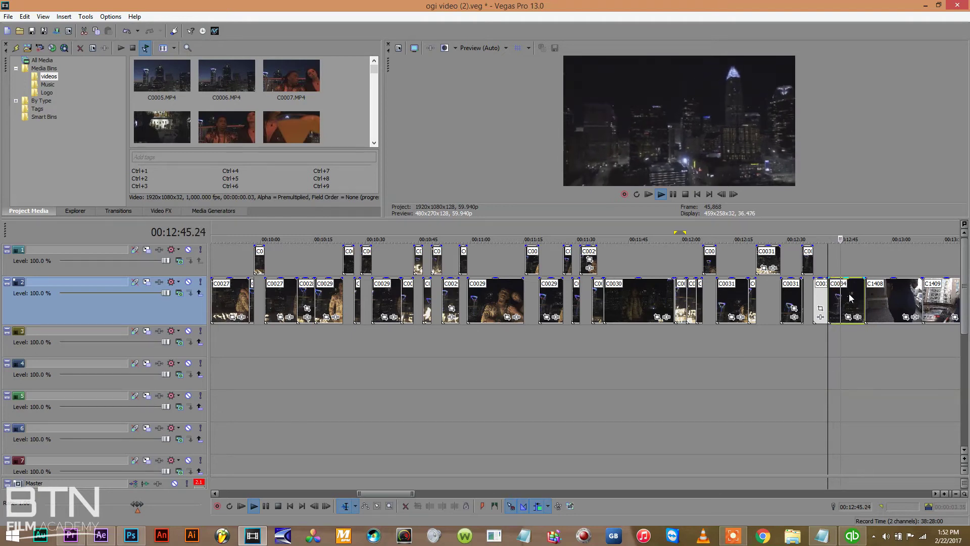
left_click(867, 296)
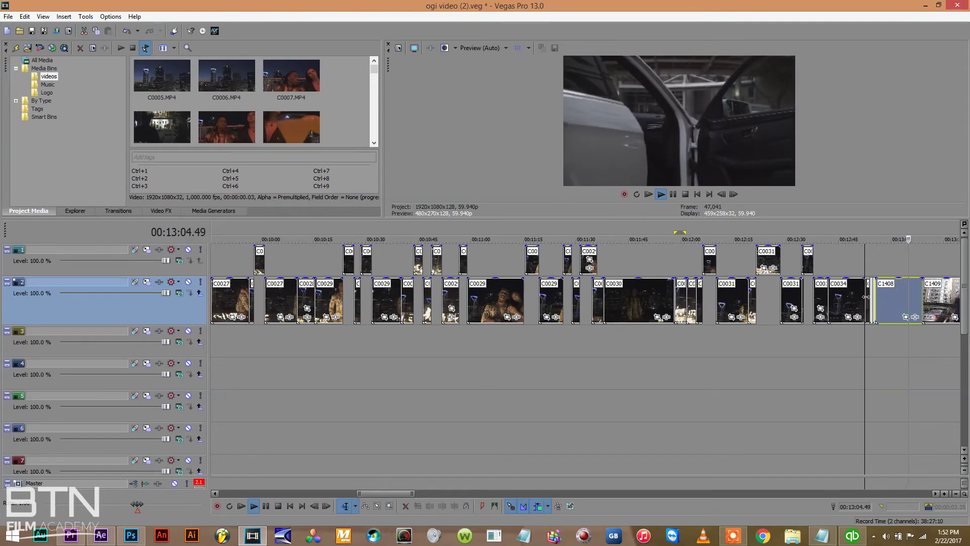
key("s")
left_click_drag(889, 287, 890, 255)
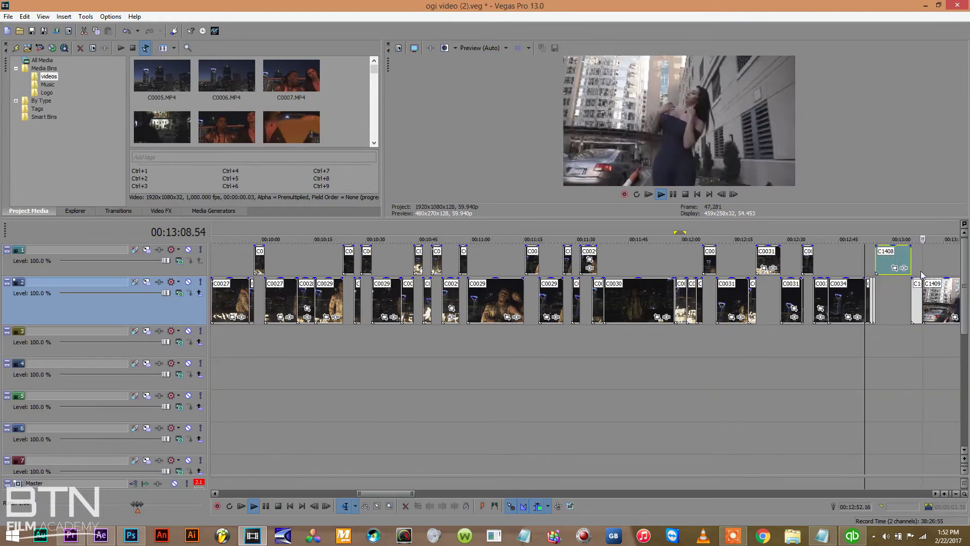
Split clip C1409 at about 00:13:10 and 00:13:21, and move the middle piece up to track 1.
left_click(935, 494)
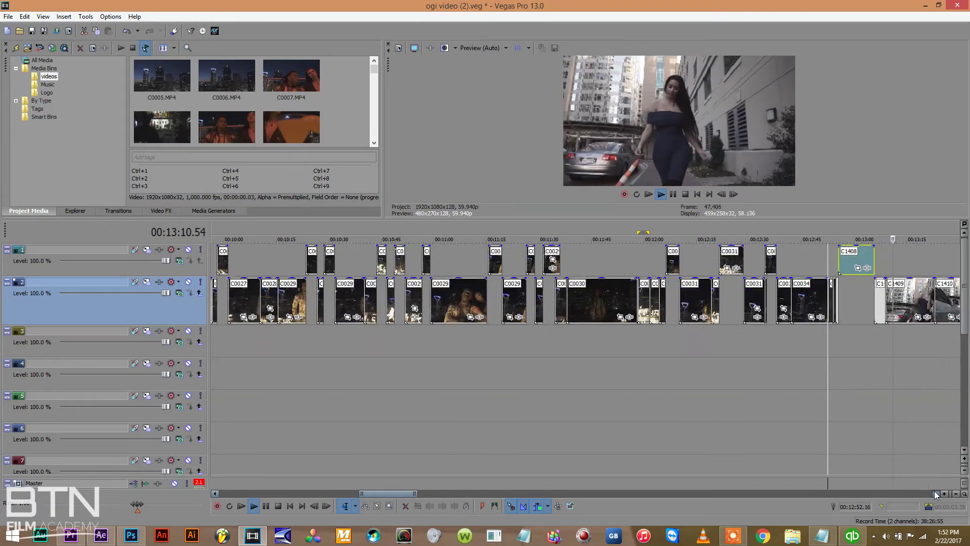
left_click(937, 494)
left_click(666, 296)
key("space")
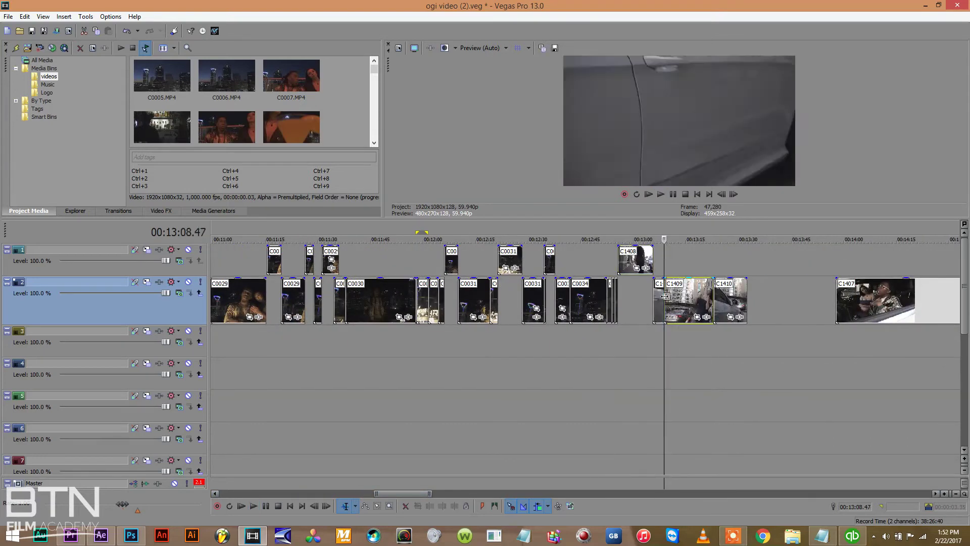
key("space")
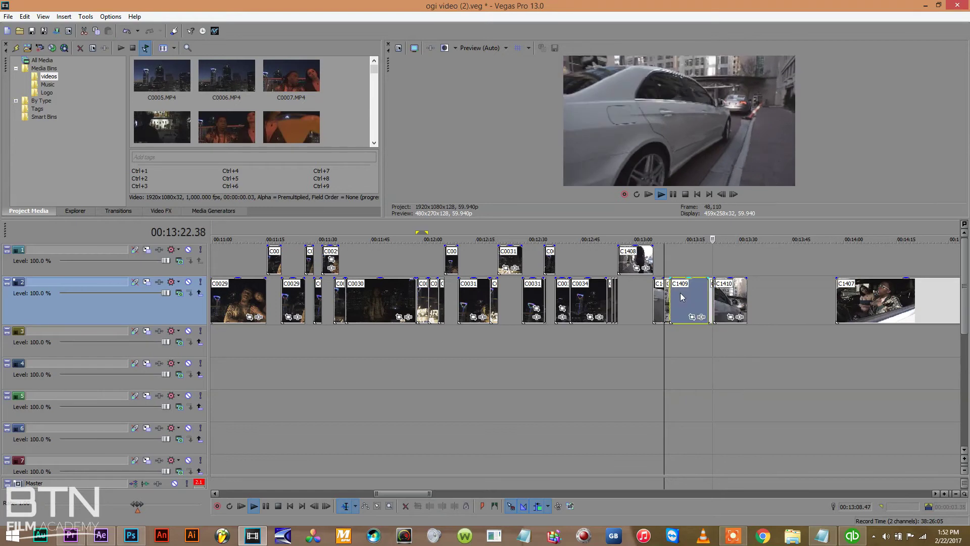
left_click_drag(678, 262, 680, 263)
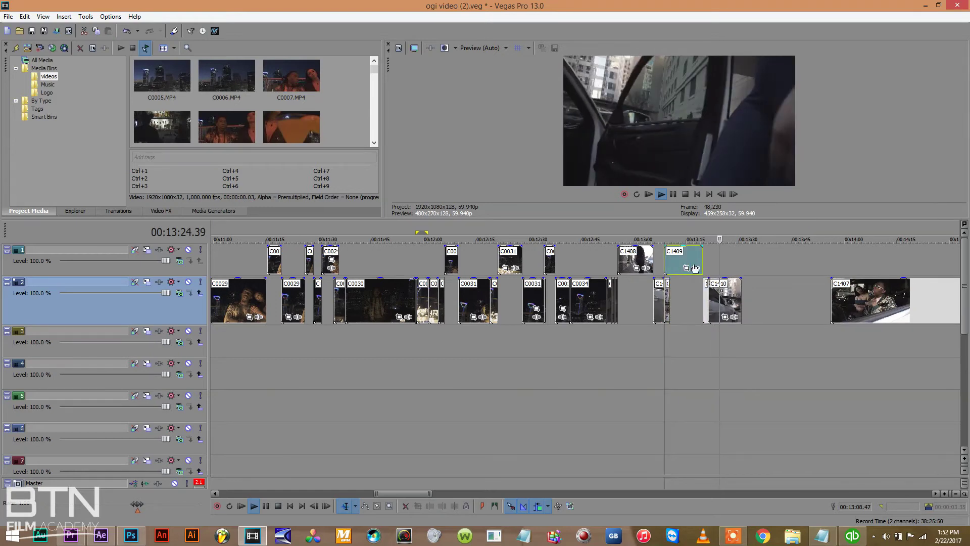
Split clip C1410 at about 00:13:23 and 00:13:29, move the middle piece up to track 1, and save the project.
left_click(712, 294)
key("space")
key("space")
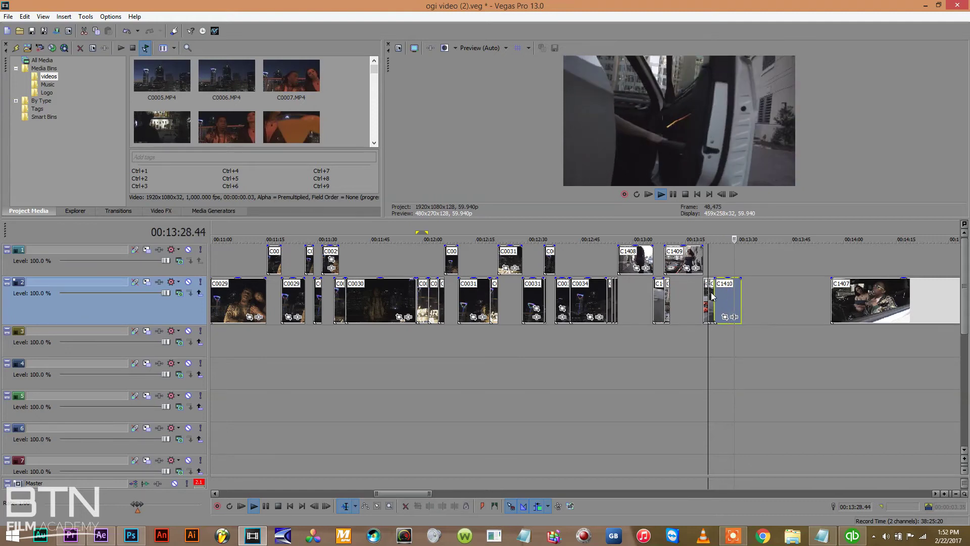
left_click_drag(713, 295, 717, 263)
key("ctrl+s")
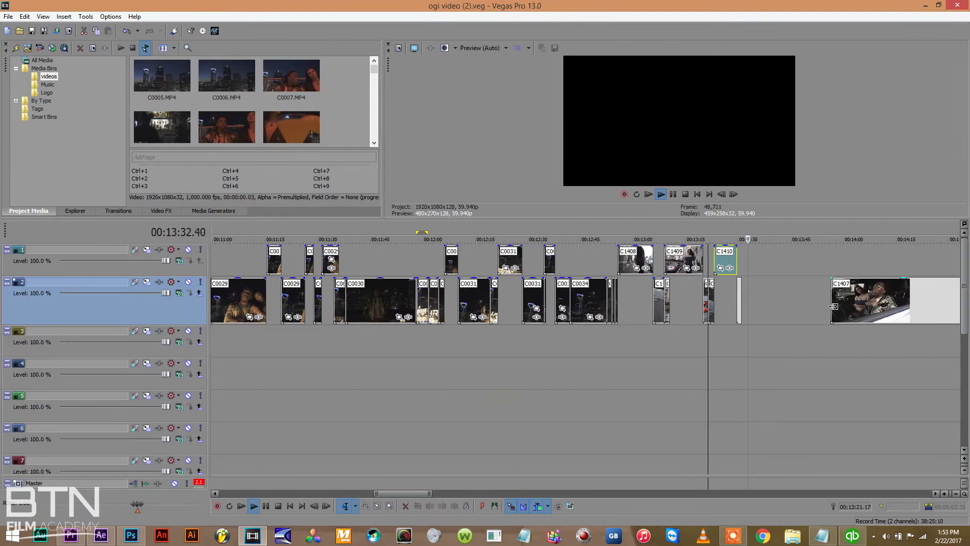
Select all the leftover B-roll pieces on track 2 that come before clip C1407 and delete them.
left_click(955, 493)
left_click(956, 494)
left_click(955, 493)
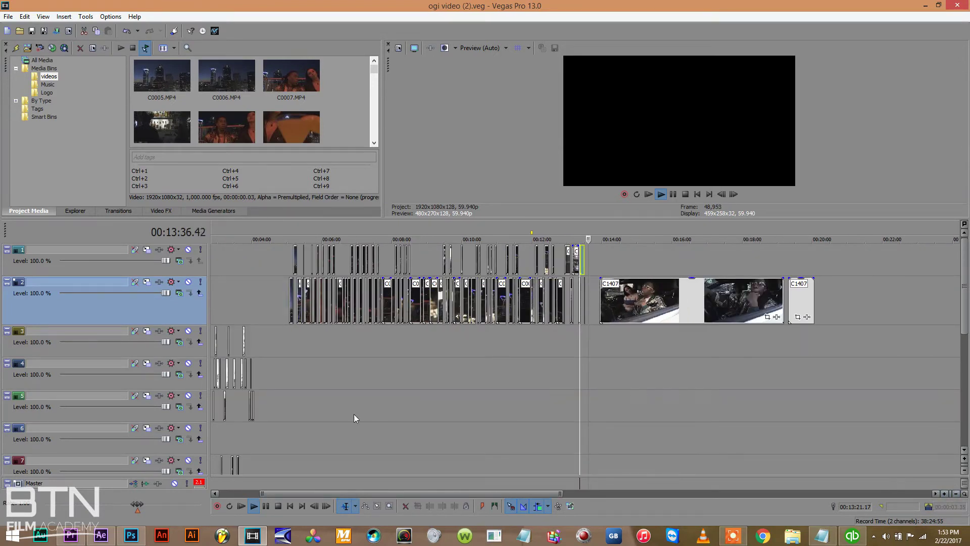
left_click(366, 506)
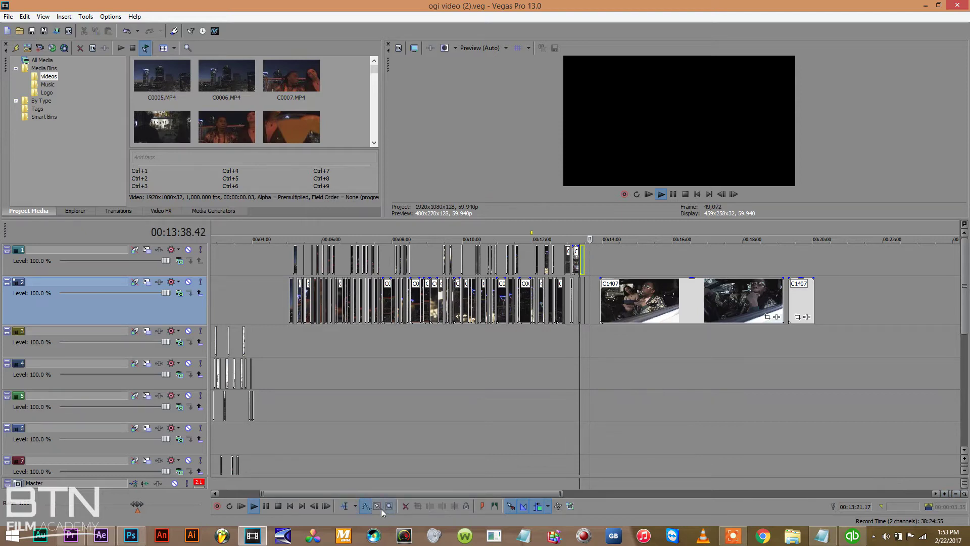
left_click(379, 507)
left_click_drag(284, 300, 593, 324)
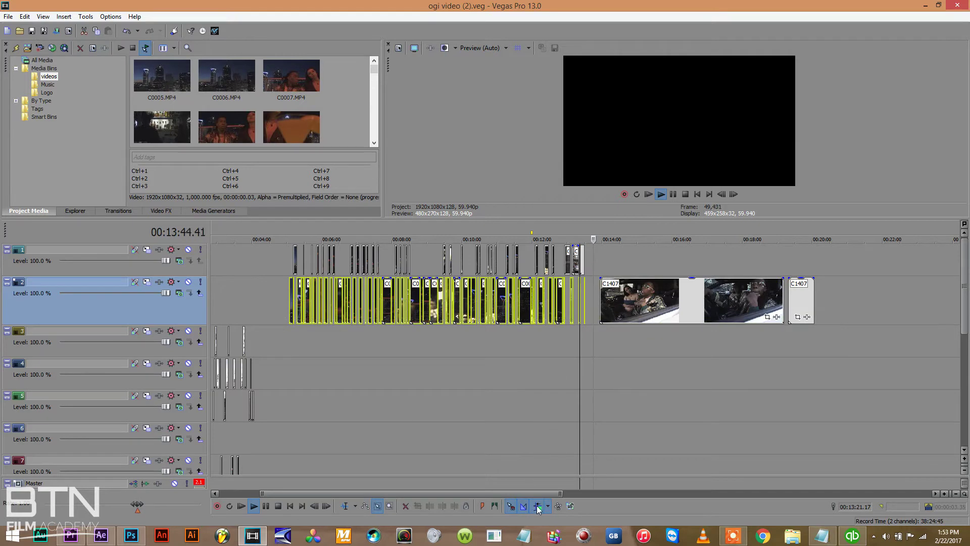
key("Delete")
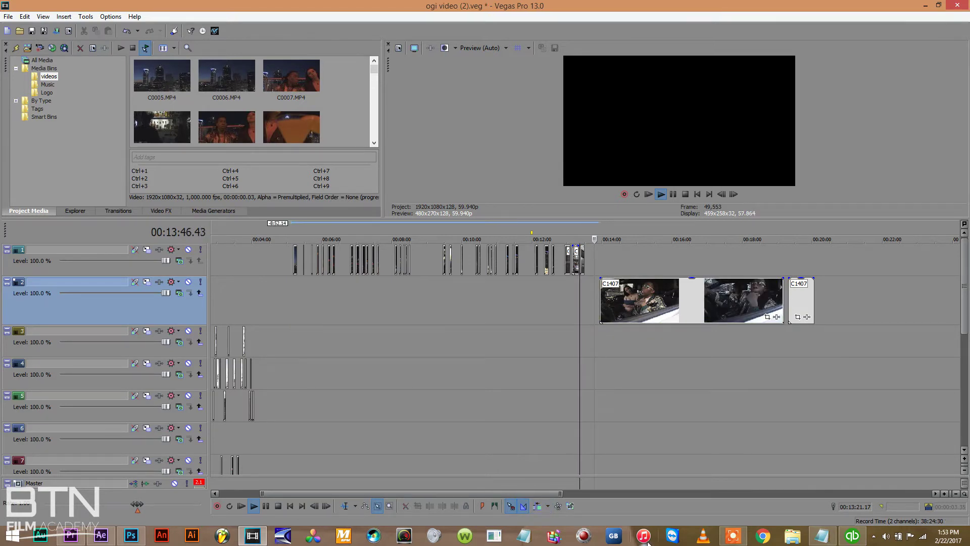
Select all the B-roll pieces on track 1, close the gaps between the selected events, and save the project.
left_click_drag(595, 255, 295, 252)
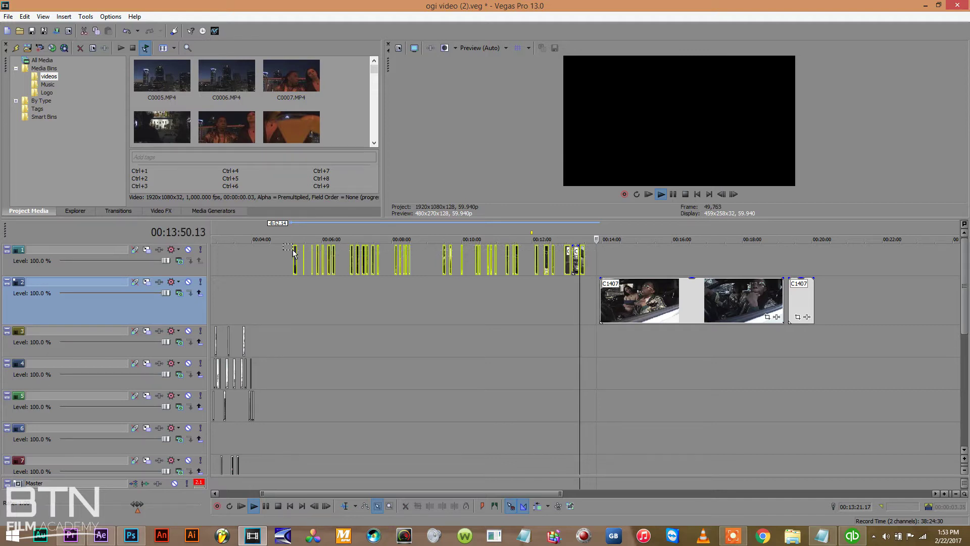
left_click(215, 31)
mouse_move(260, 39)
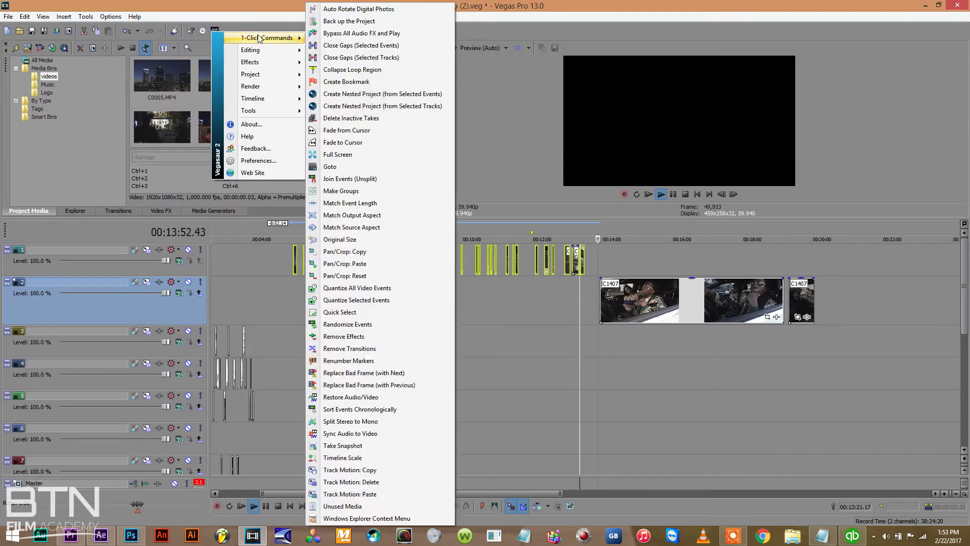
left_click(358, 44)
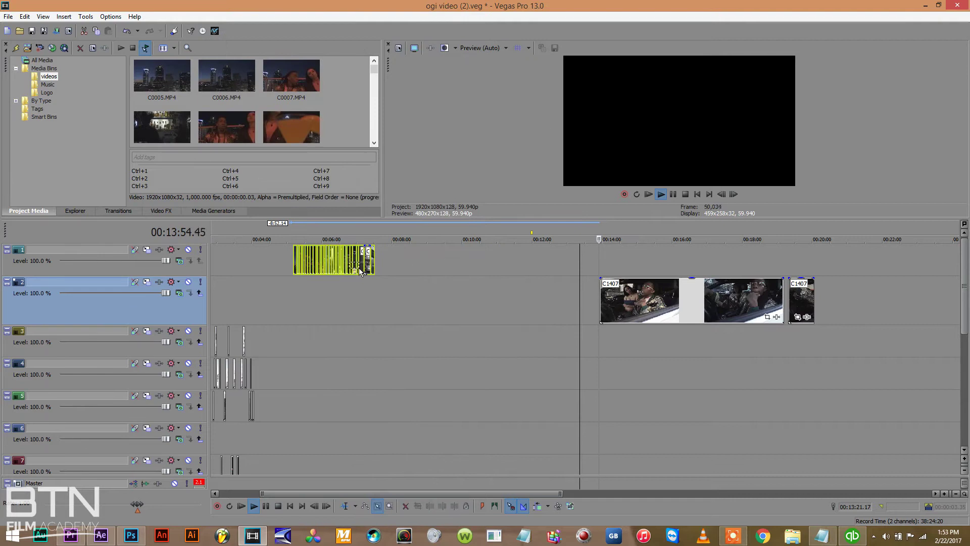
key("ctrl+s")
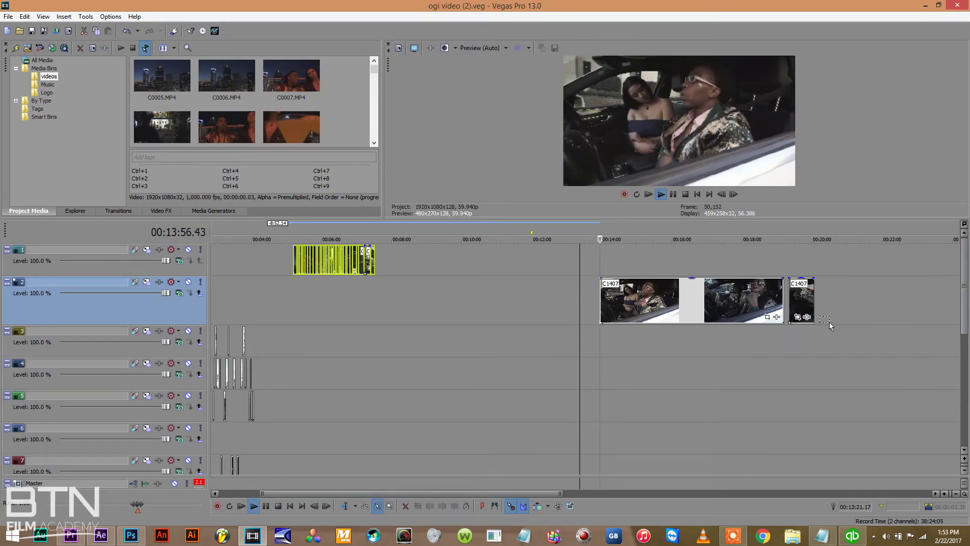
Move both C1407 clips on track 2 back to about 00:07:38, just after the packed B-roll pieces, and save the project.
left_click(688, 315)
left_click_drag(688, 315, 438, 315)
left_click(385, 304)
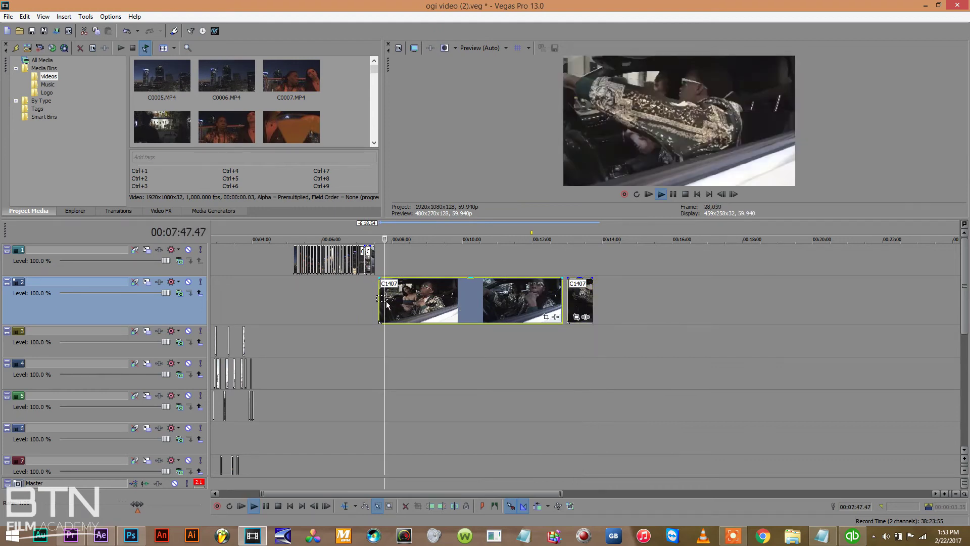
key("space")
key("ctrl+s")
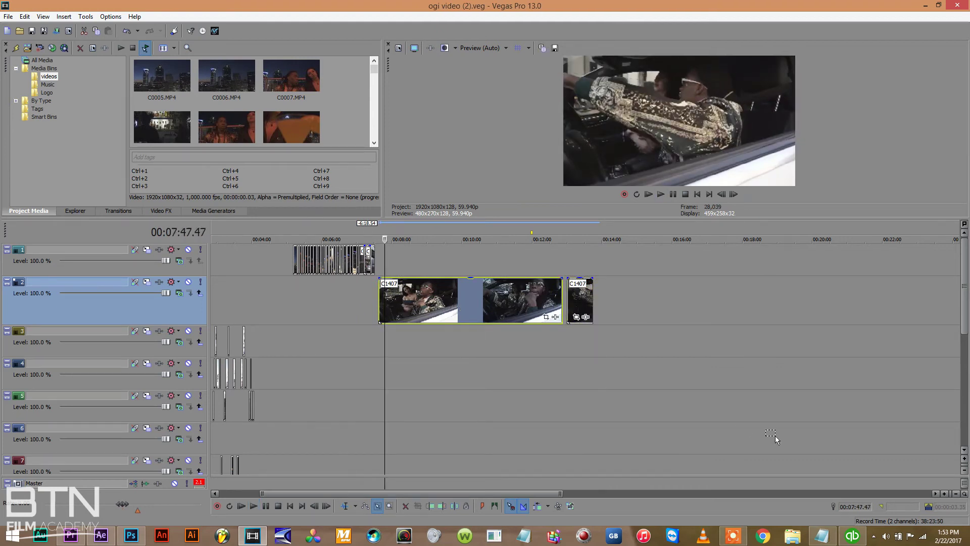
Play through clip C1407, split it at about 00:09:04 and 00:09:08, and move the middle piece up to track 1.
left_click(945, 493)
left_click(948, 495)
key("space")
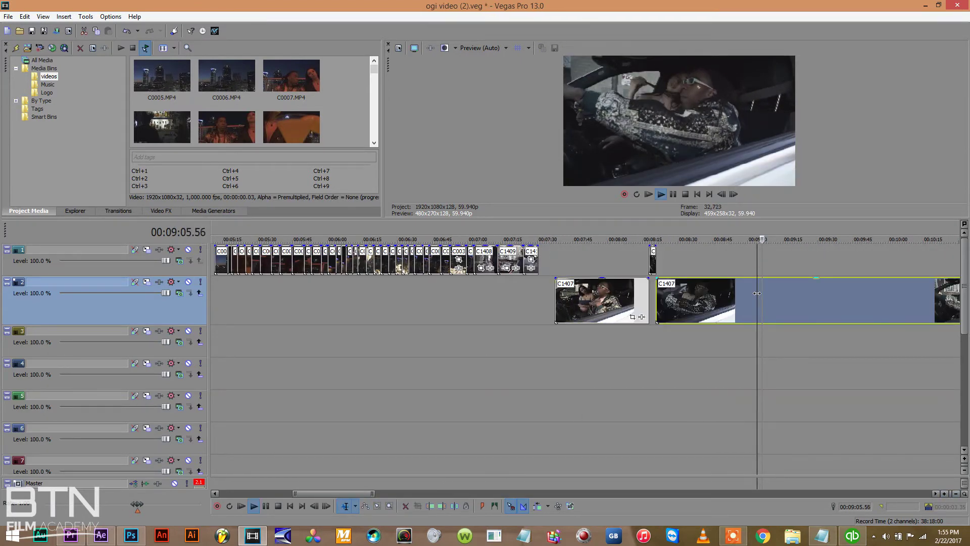
key("space")
key("space")
key("s")
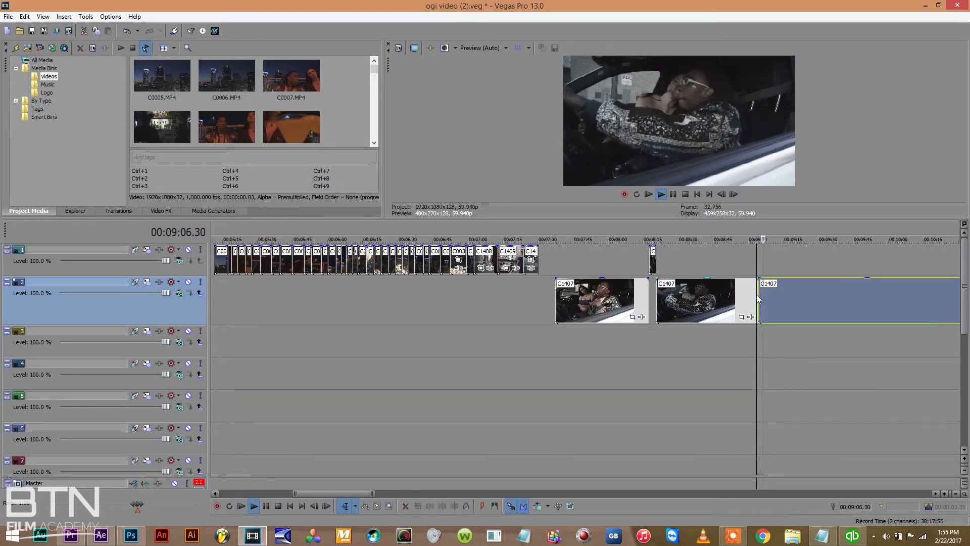
key("s")
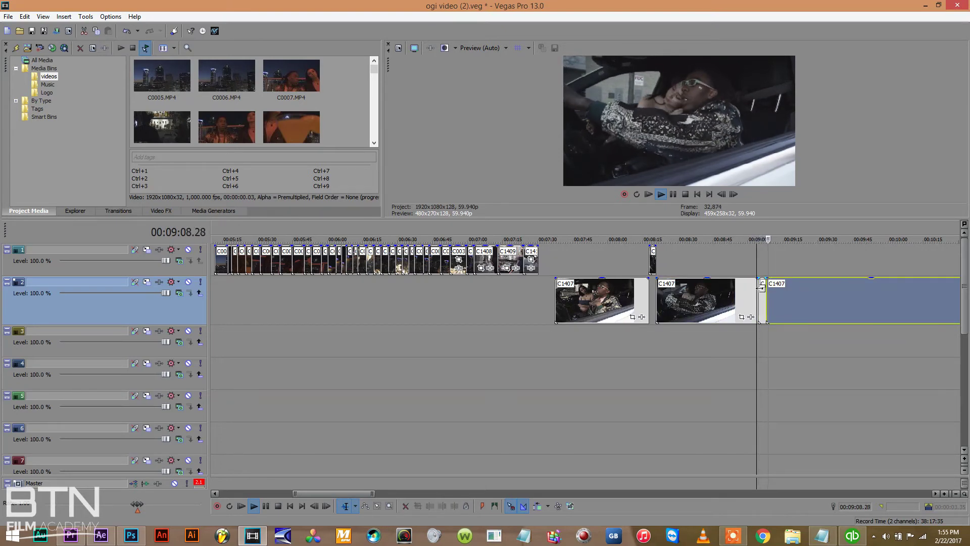
left_click_drag(761, 286, 762, 261)
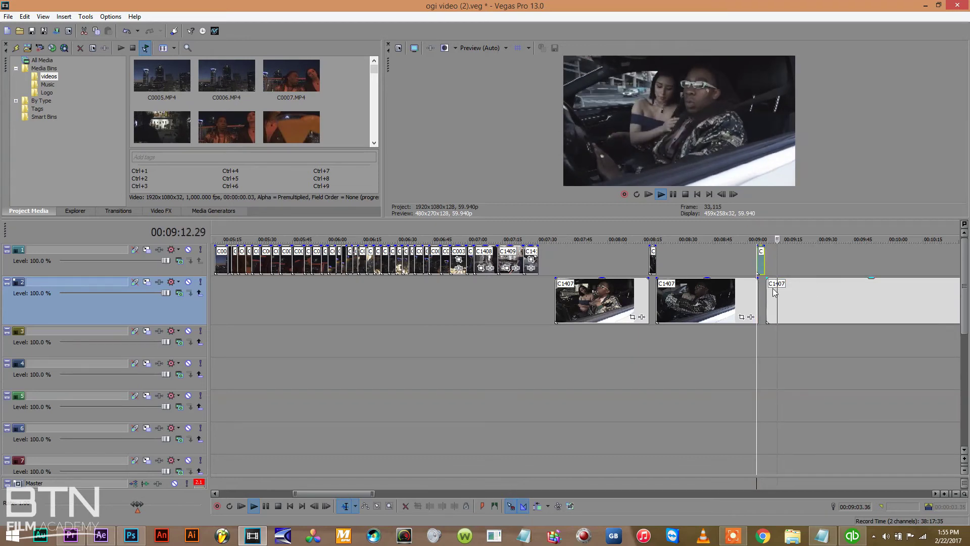
Split the remaining C1407 footage at about 00:09:12 and 00:09:16, and move the middle piece up to track 1.
left_click(775, 291)
left_click(945, 495)
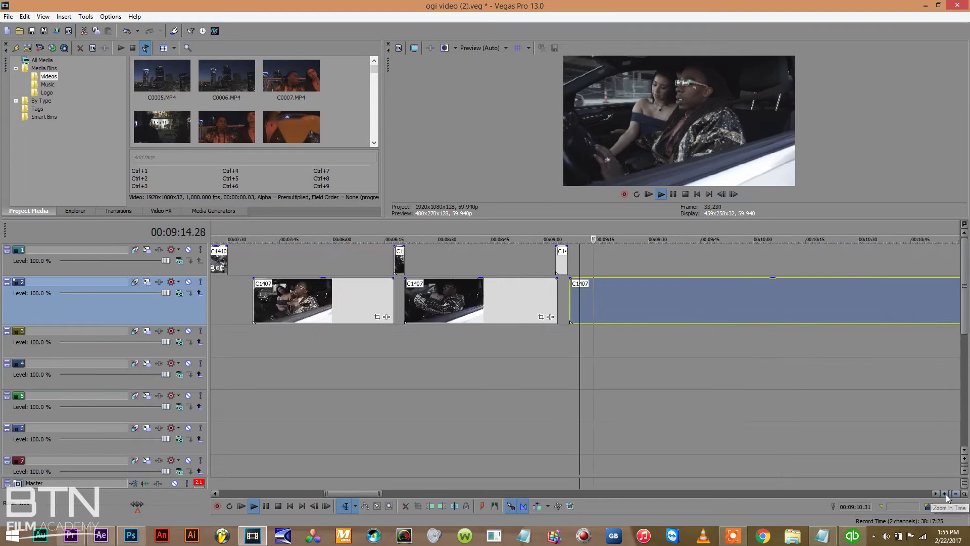
left_click(945, 494)
left_click(945, 494)
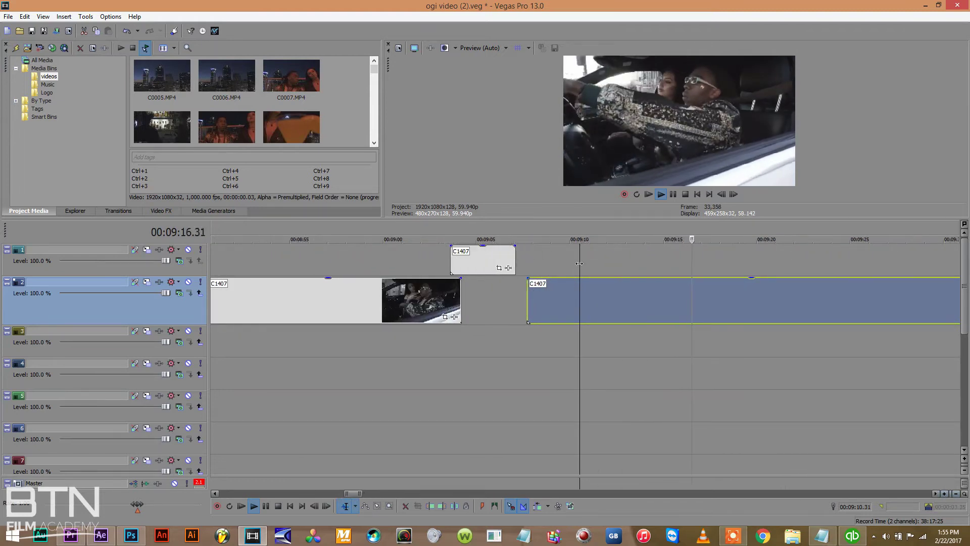
left_click(610, 299)
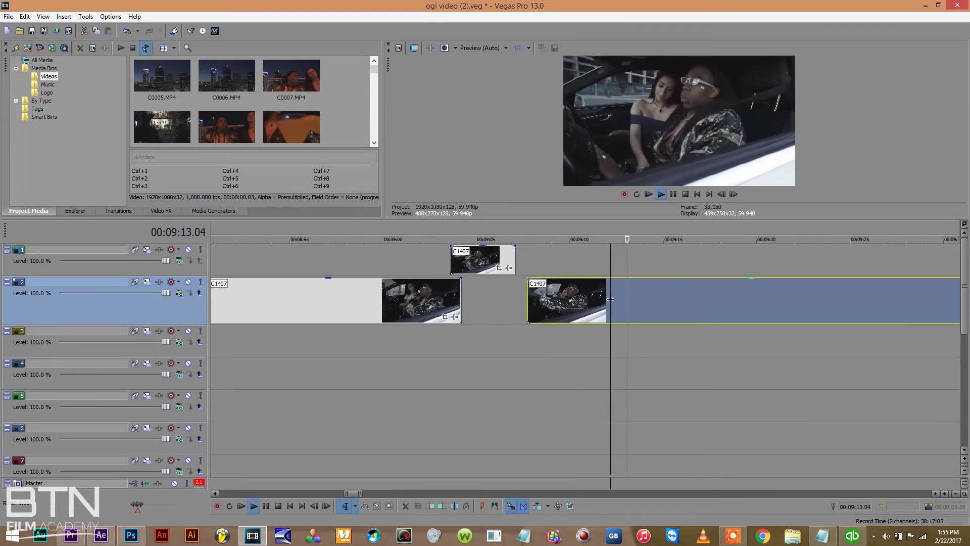
left_click(610, 299)
key("s")
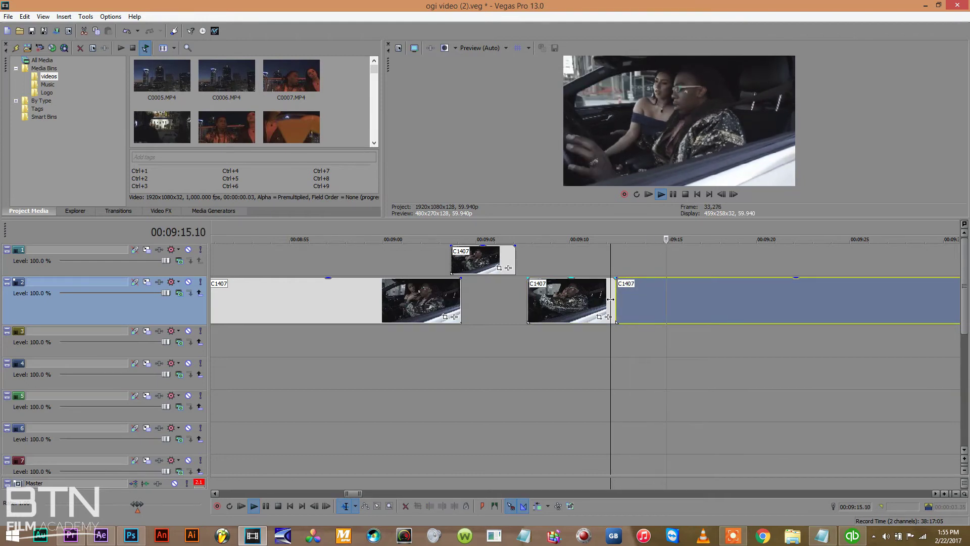
key("s")
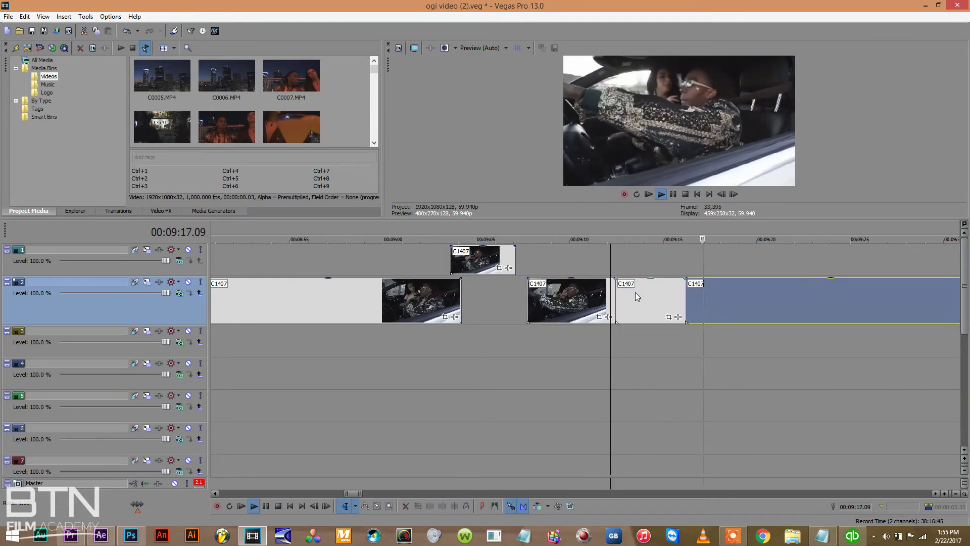
left_click_drag(635, 292, 635, 259)
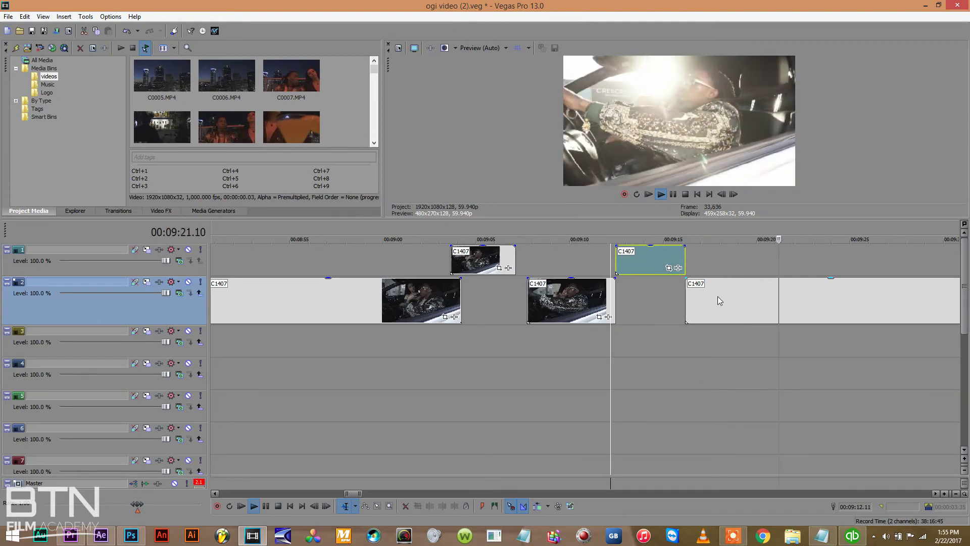
left_click(937, 493)
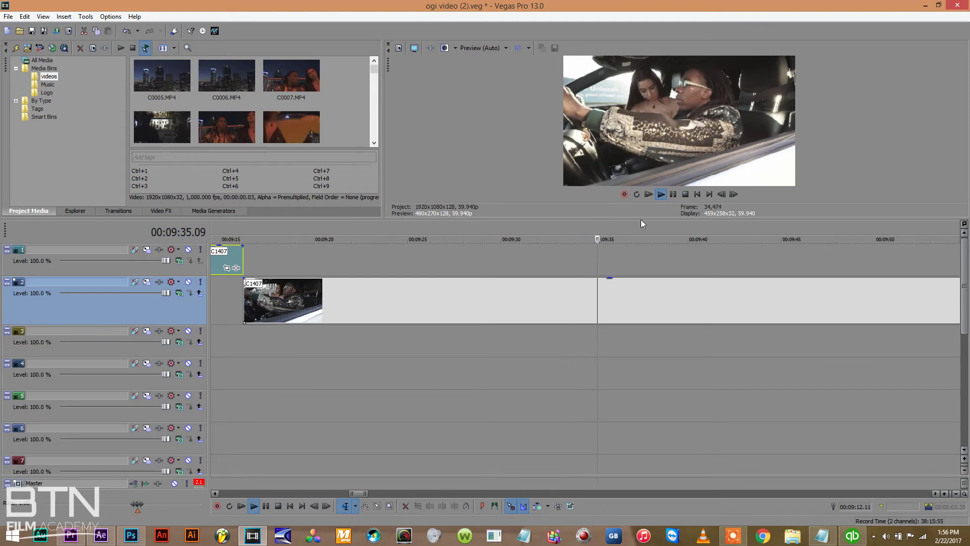
Review the C1407 clip on track 2 from about 00:09:35 to 00:10:35, looking for usable shots.
left_click(656, 234)
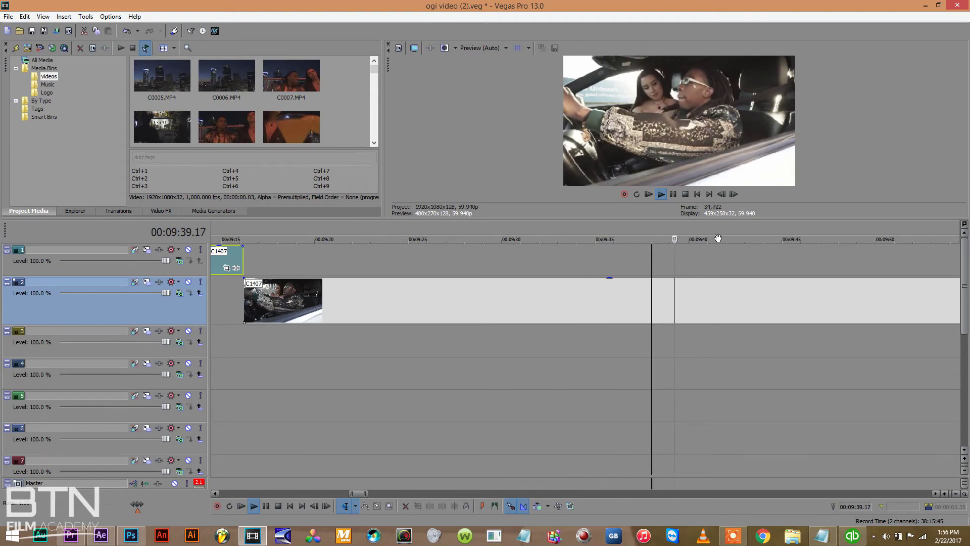
left_click(746, 231)
left_click(795, 231)
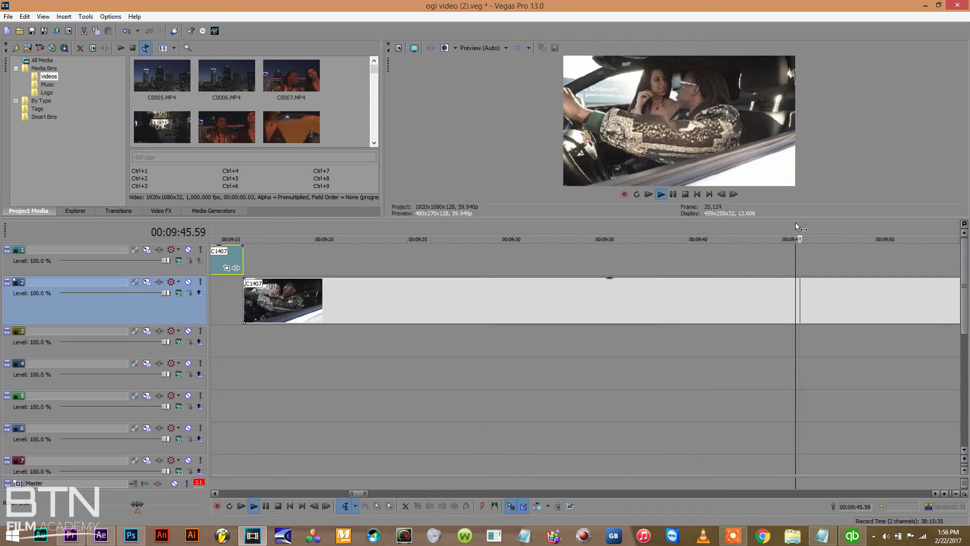
left_click(938, 493)
left_click(937, 493)
left_click(938, 492)
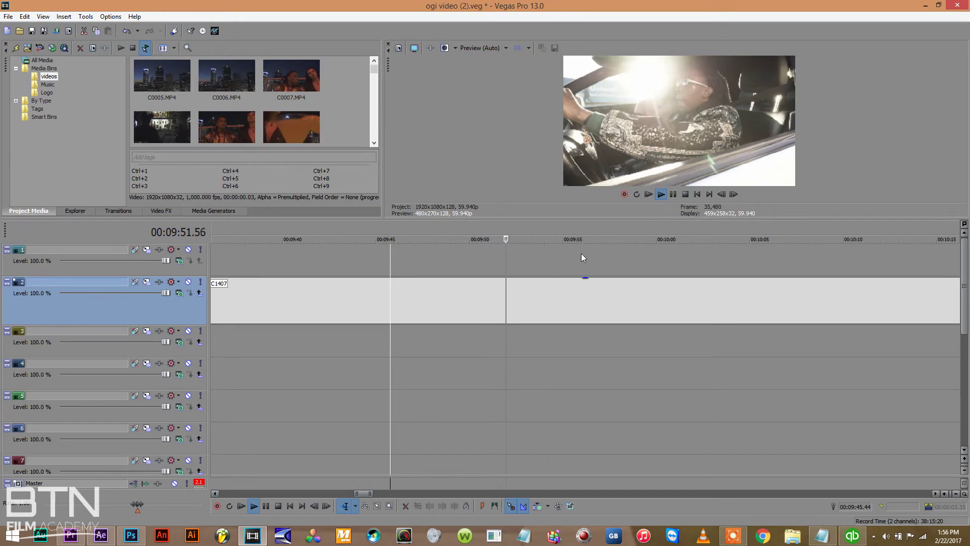
left_click(550, 224)
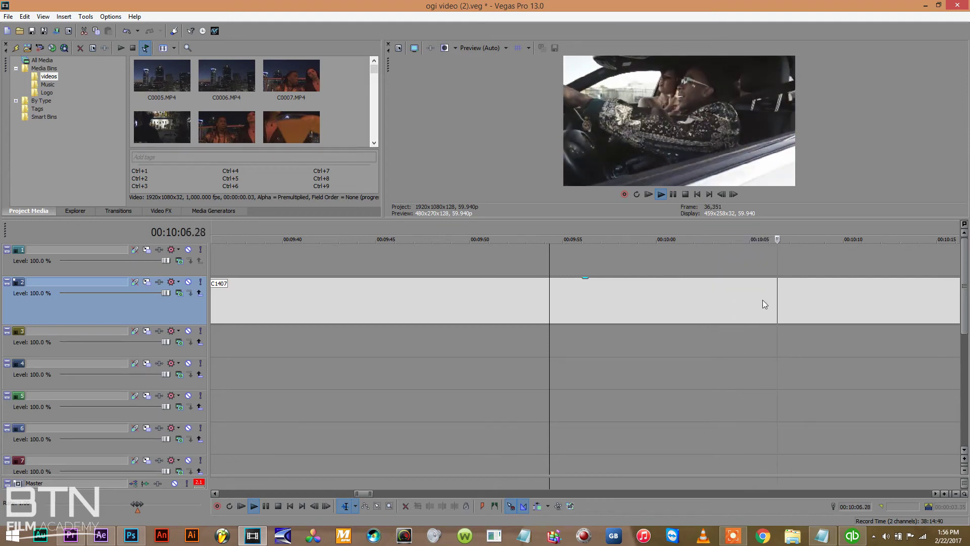
left_click(798, 306)
key("space")
left_click(956, 494)
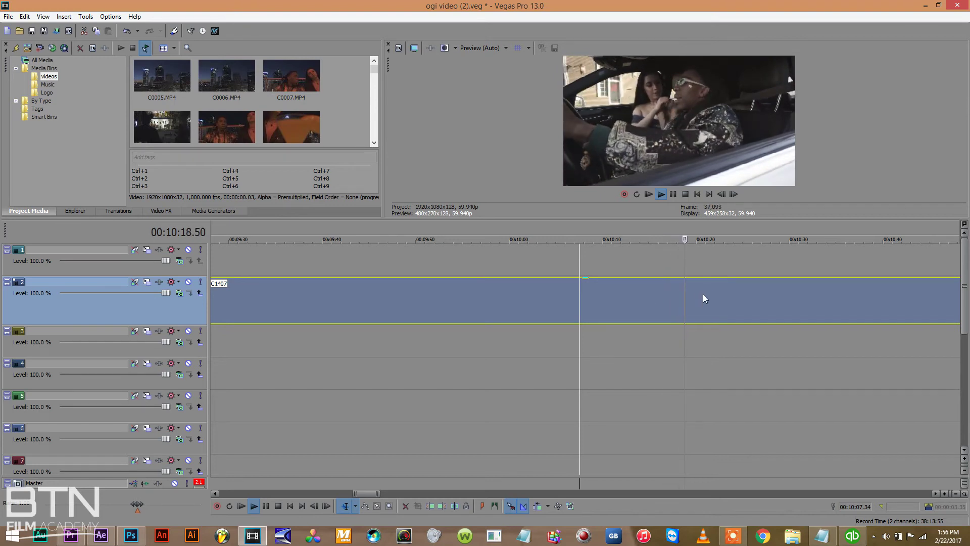
left_click(729, 298)
key("space")
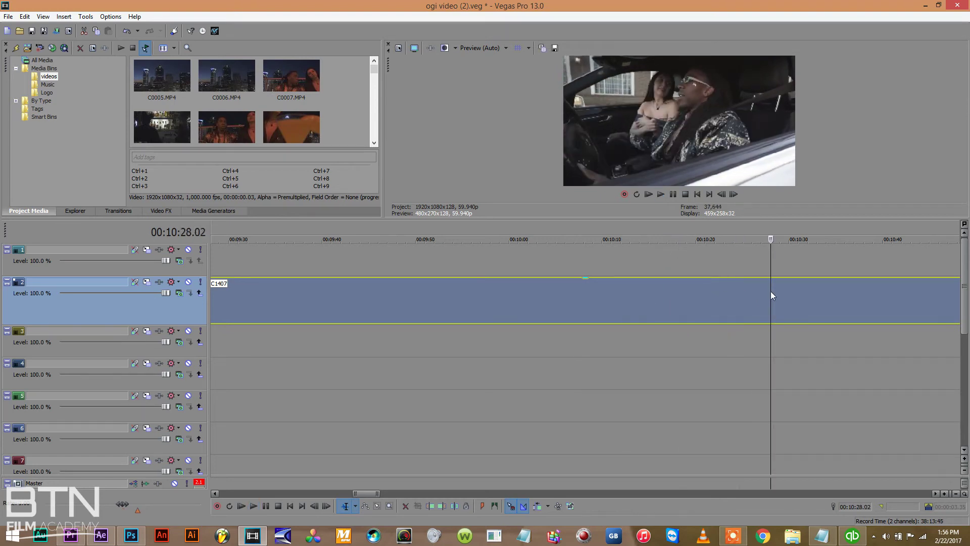
left_click(833, 301)
key("space")
left_click(957, 494)
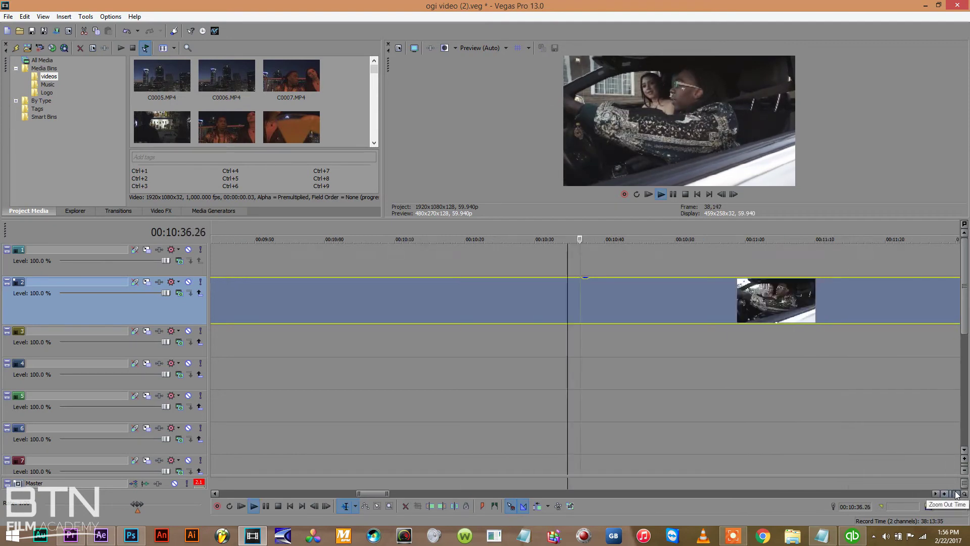
Skim the C1407 clip on track 2 from about 00:10:36 to 00:11:30 for the next usable take.
left_click(601, 225)
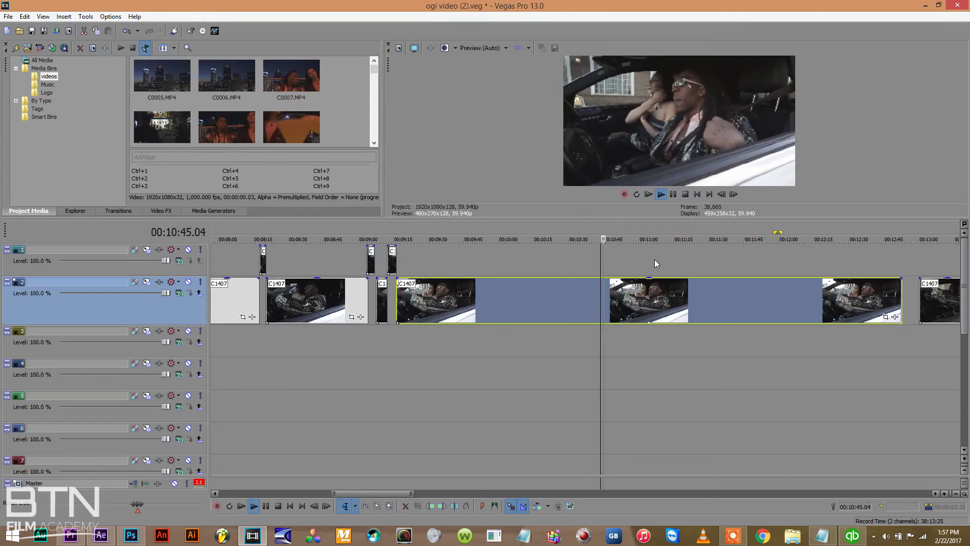
left_click(618, 230)
left_click(632, 228)
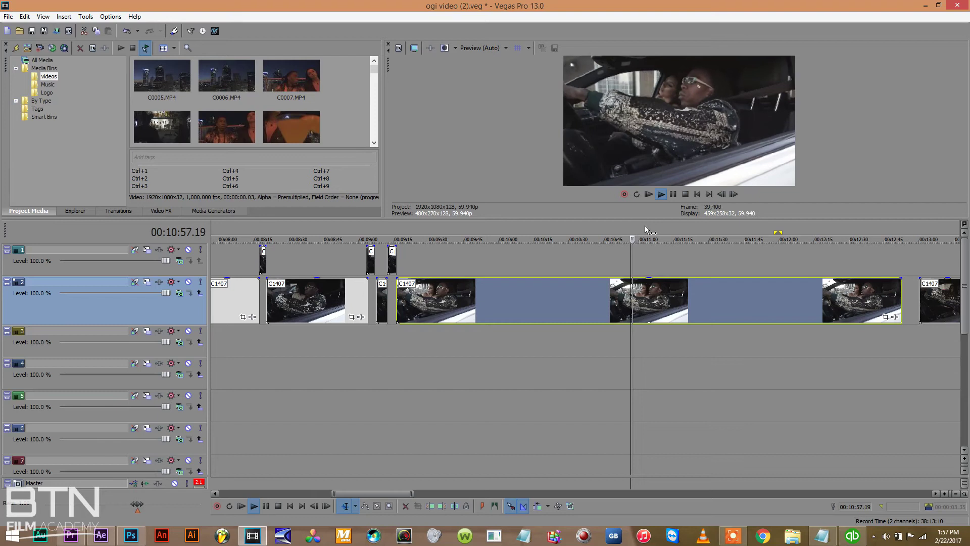
left_click(647, 228)
left_click(663, 226)
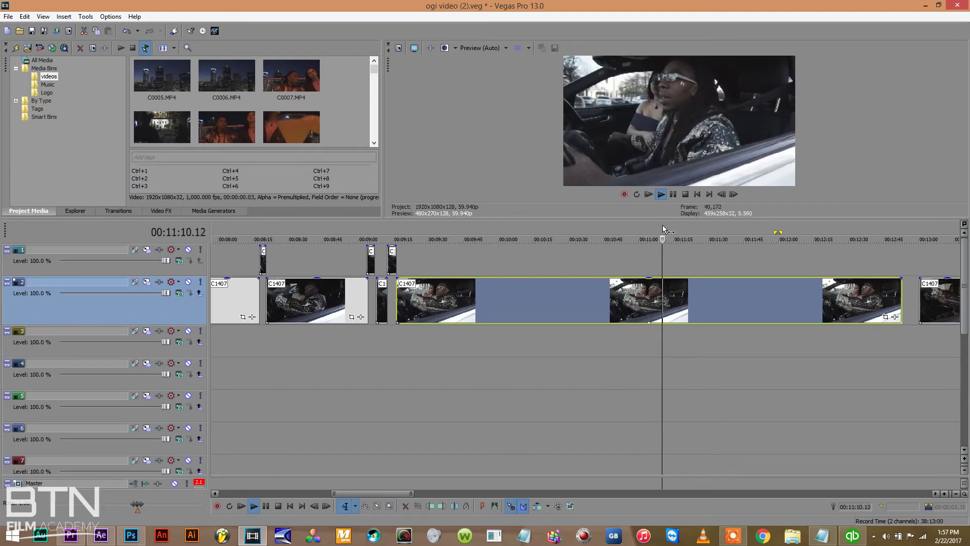
left_click(677, 228)
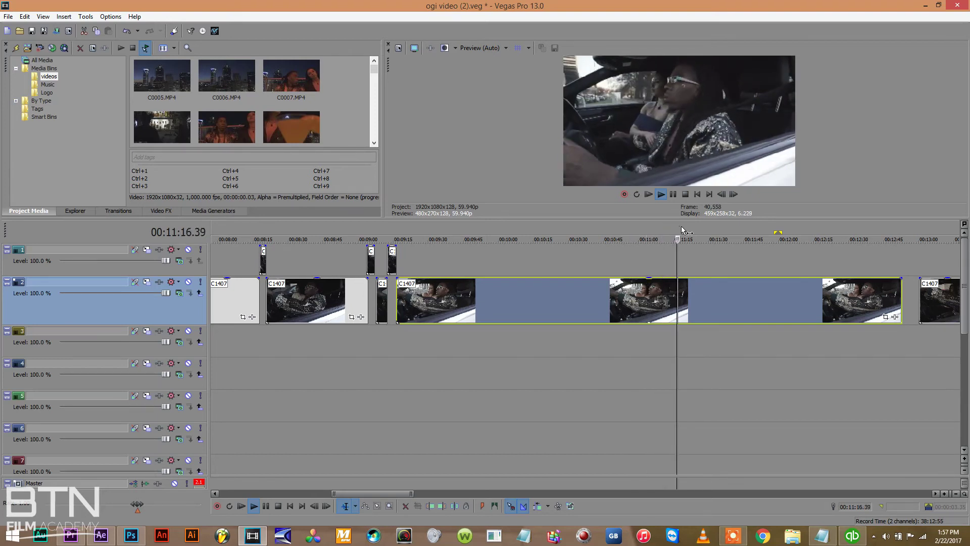
left_click(694, 229)
left_click(708, 227)
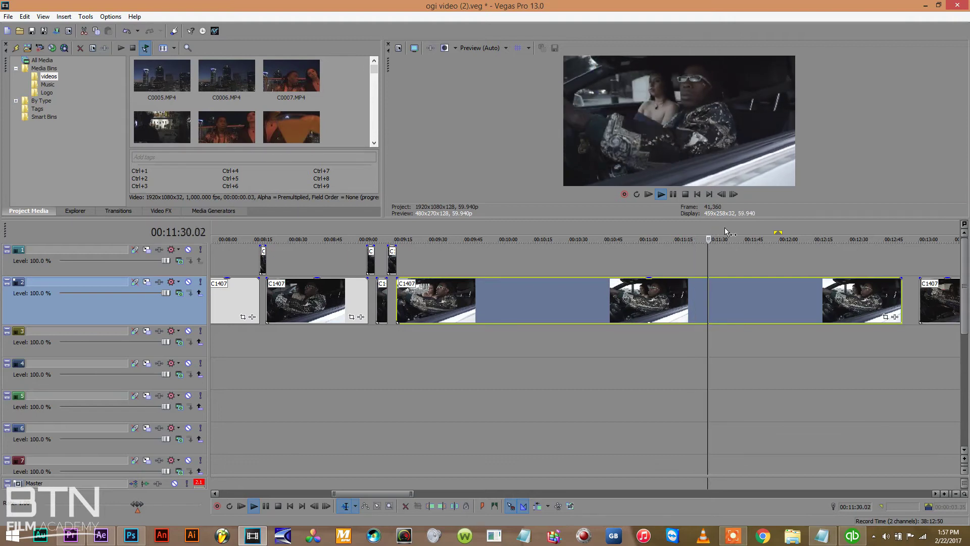
left_click(724, 228)
left_click(704, 286)
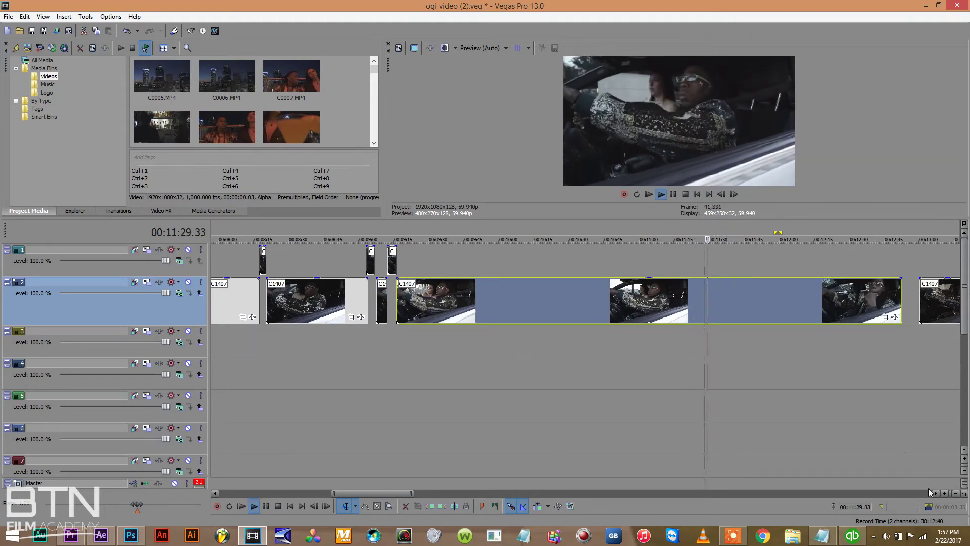
Split the C1407 clip at about 00:11:30 and 00:11:36, and move the piece between the cuts up to track 1.
left_click(945, 495)
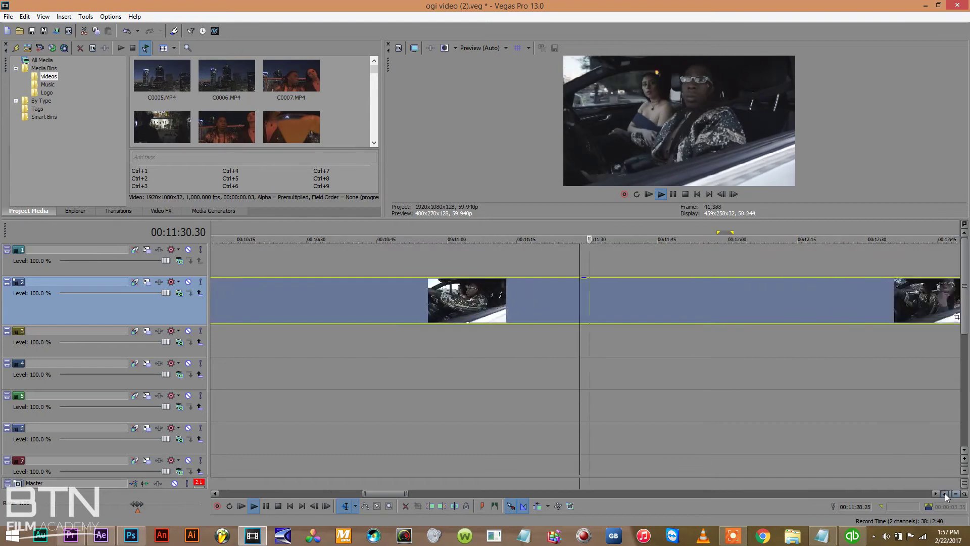
left_click(559, 301)
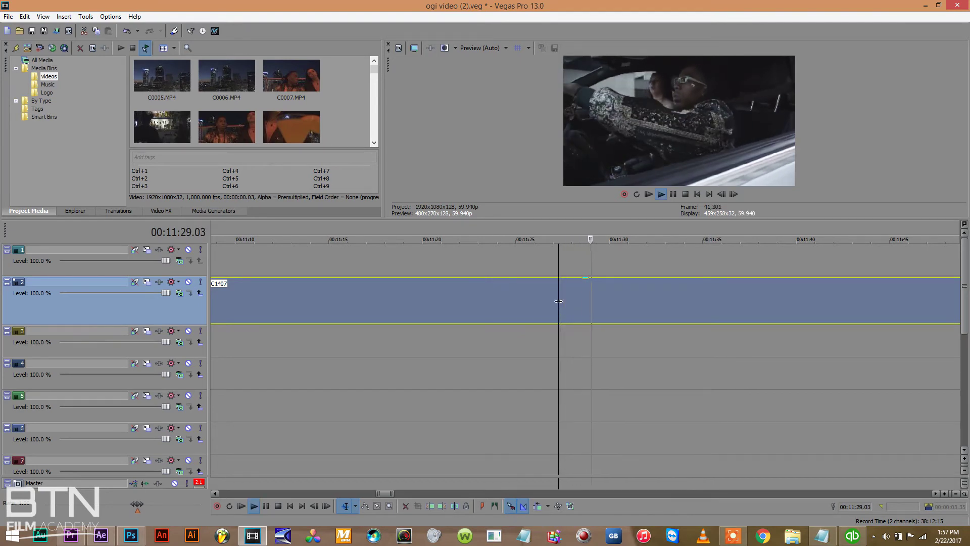
key("s")
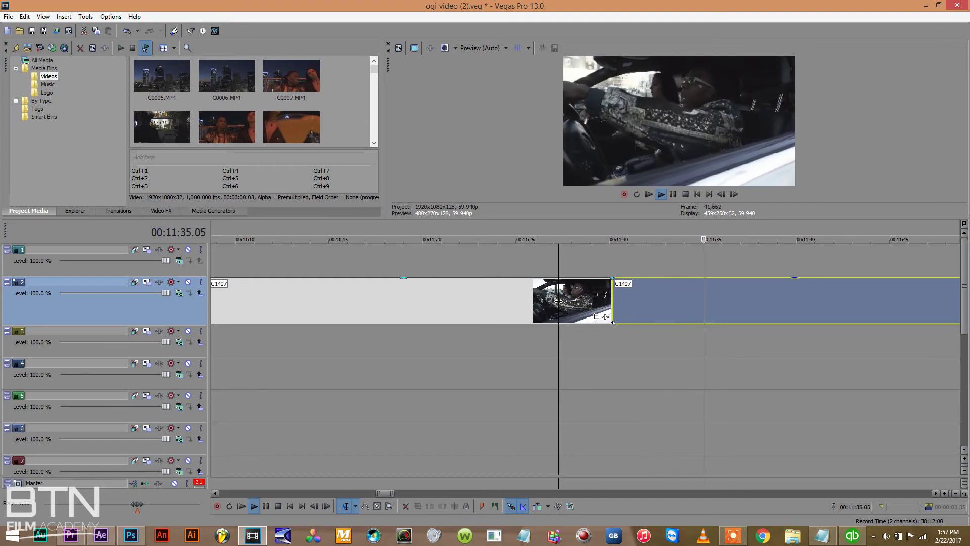
key("s")
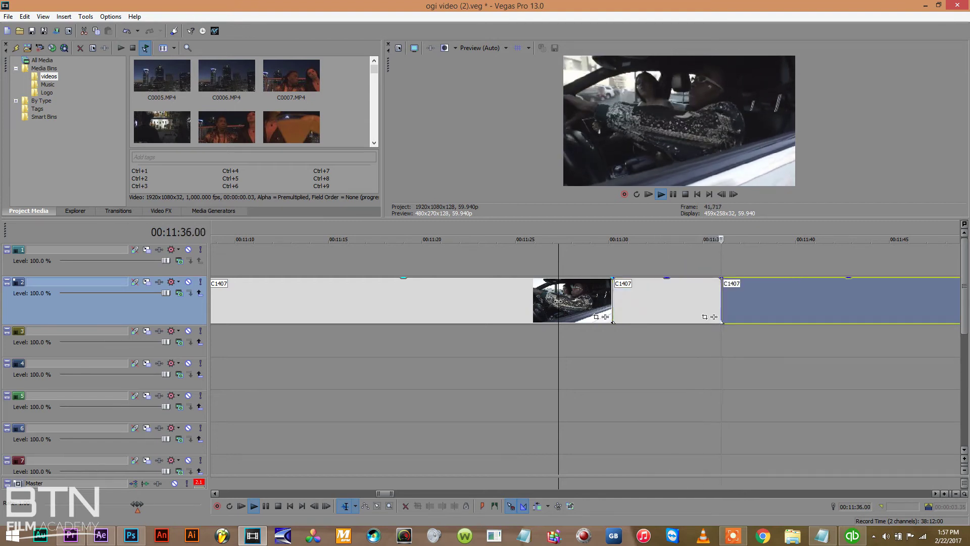
left_click(647, 290)
left_click_drag(649, 256, 650, 257)
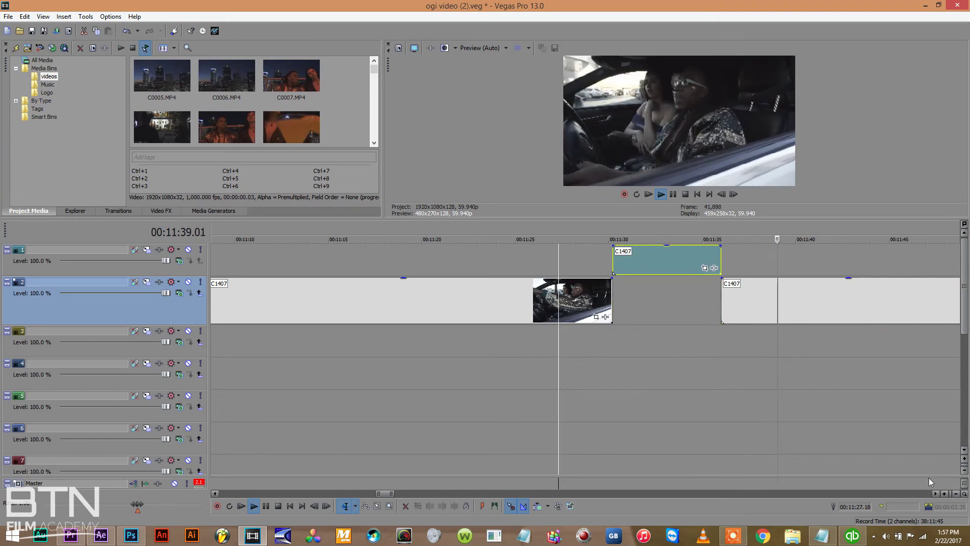
Split the C1407 clip at about 00:12:16 and move the short piece before the cut up to track 1.
left_click_drag(935, 494, 935, 494)
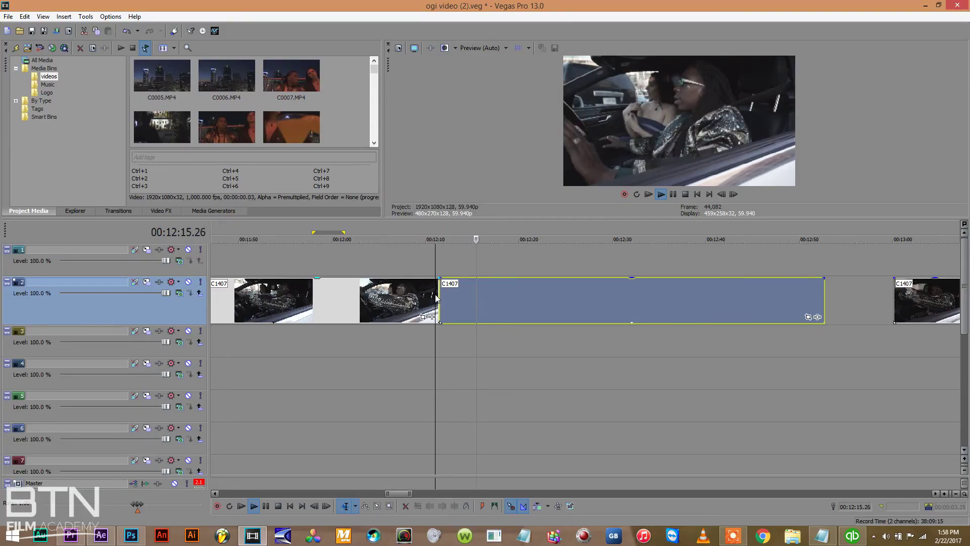
key("s")
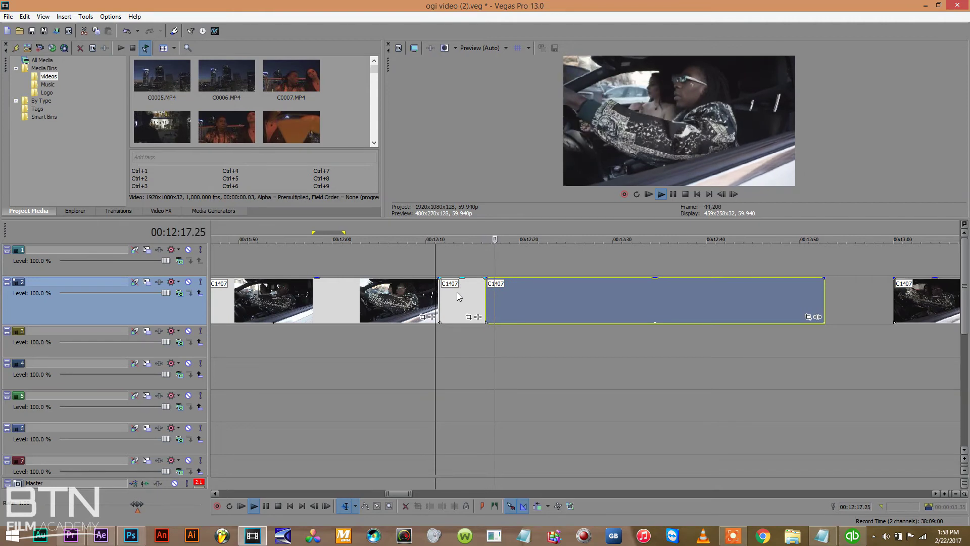
left_click(459, 295)
left_click_drag(458, 295, 459, 263)
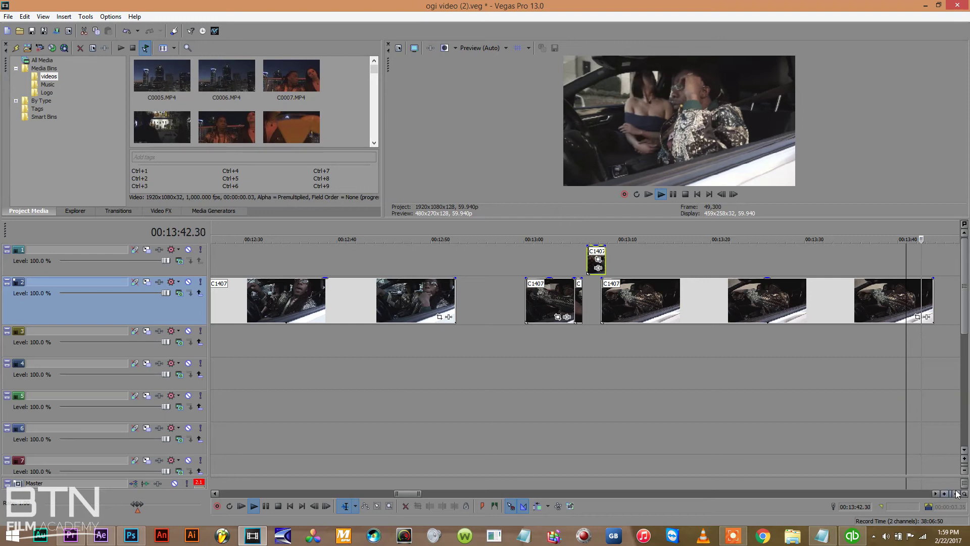
Stop playback and delete all leftover C1407 clips from track 2.
left_click(957, 494)
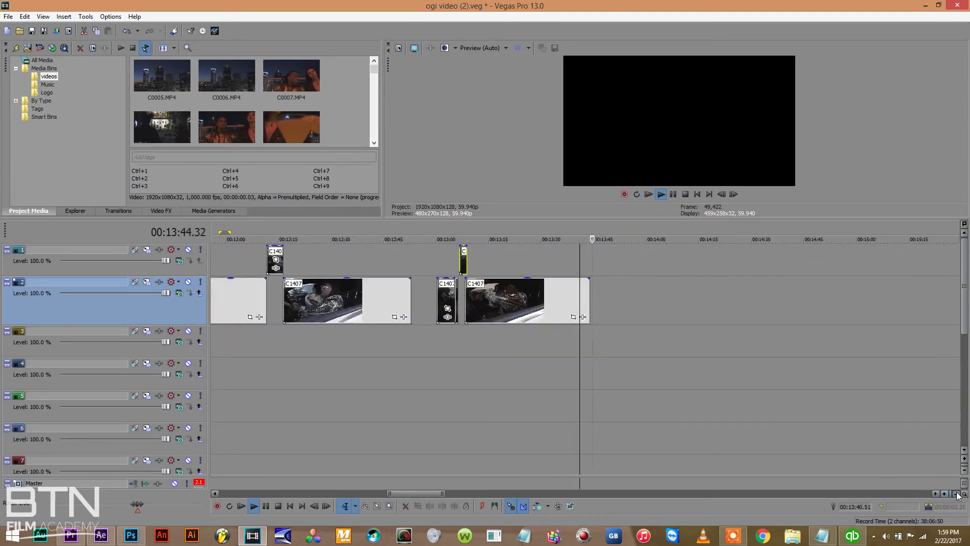
left_click(957, 494)
key("space")
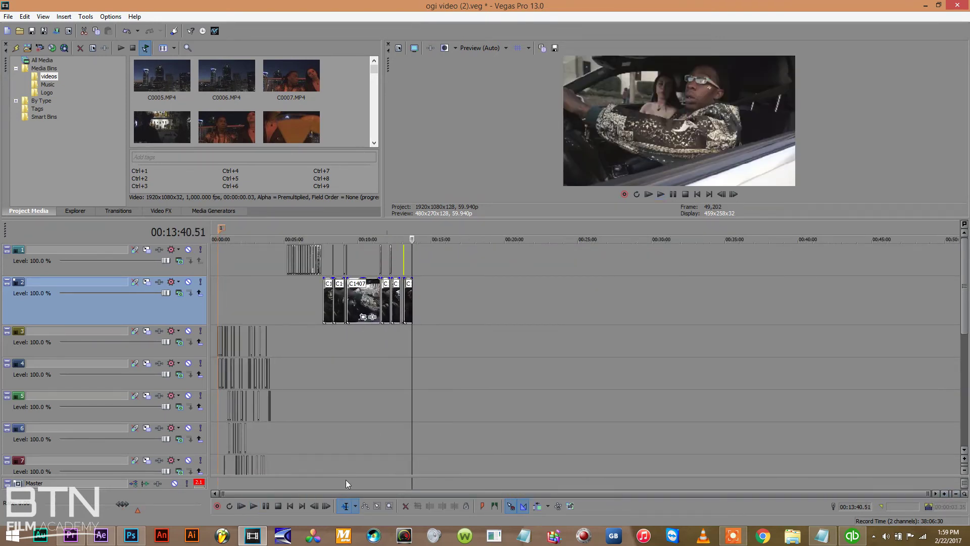
left_click(378, 505)
left_click_drag(443, 298, 311, 307)
key("Delete")
Select all clips on track 1, run Vegasaur's Close Gaps (Selected Events) on them, and save the project.
left_click_drag(437, 249, 256, 263)
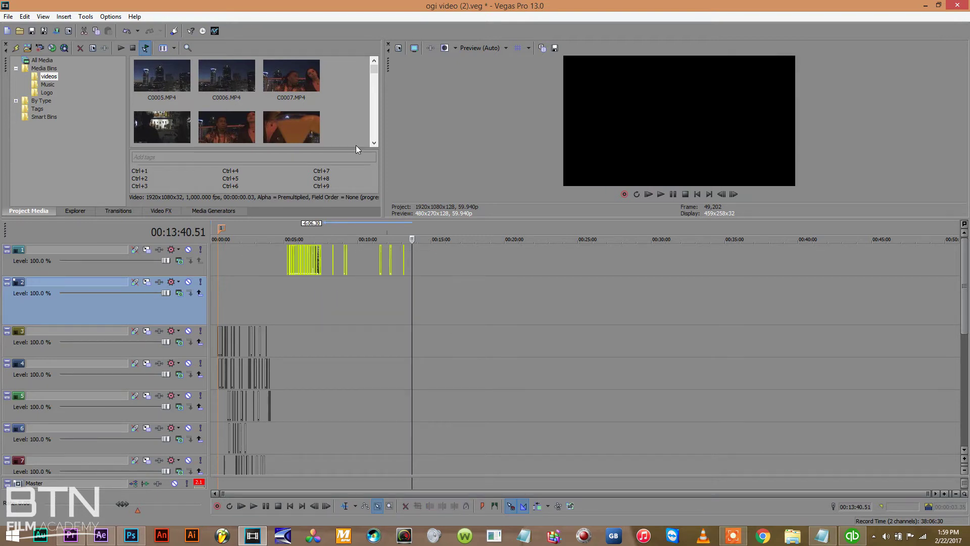
left_click(214, 32)
mouse_move(264, 41)
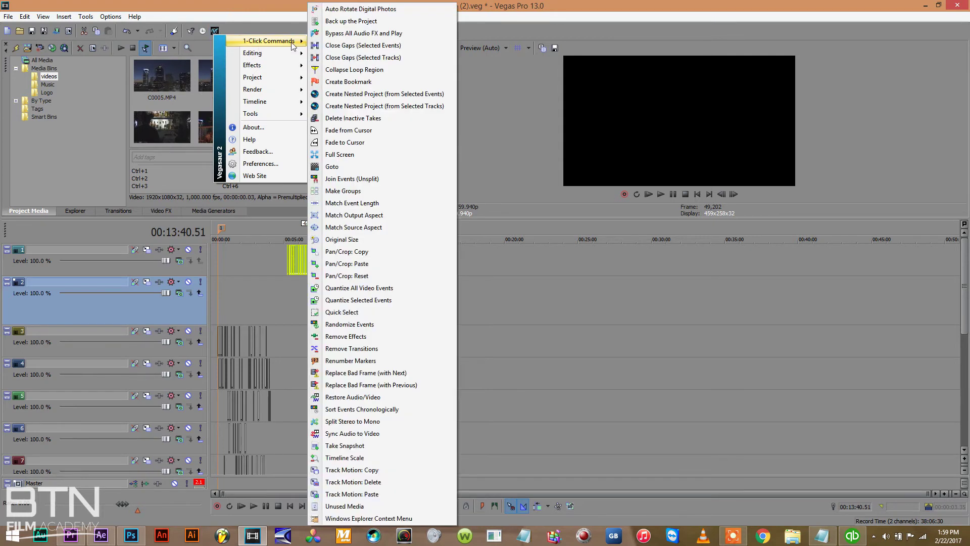
left_click(363, 45)
key("ctrl+s")
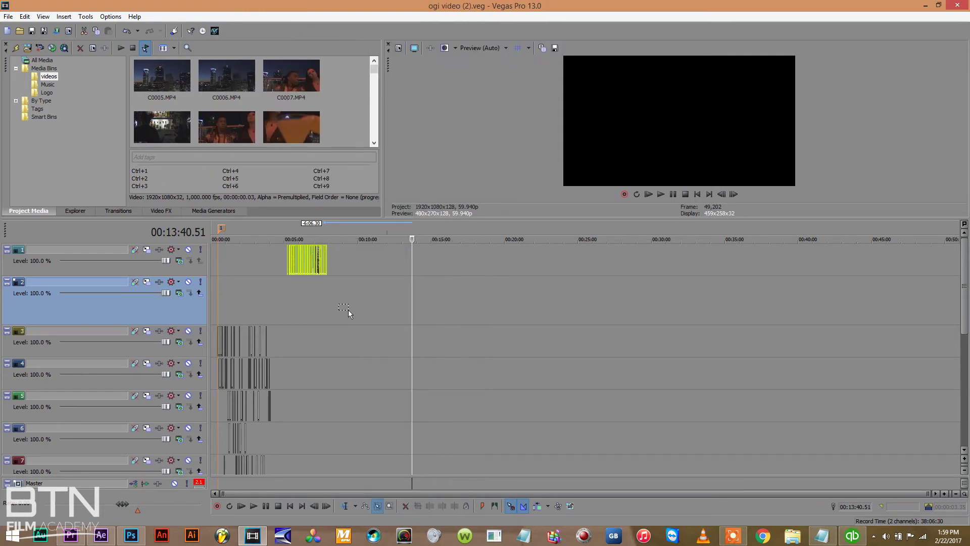
Apply the Disable Resample switch to all clips on track 1.
right_click(293, 259)
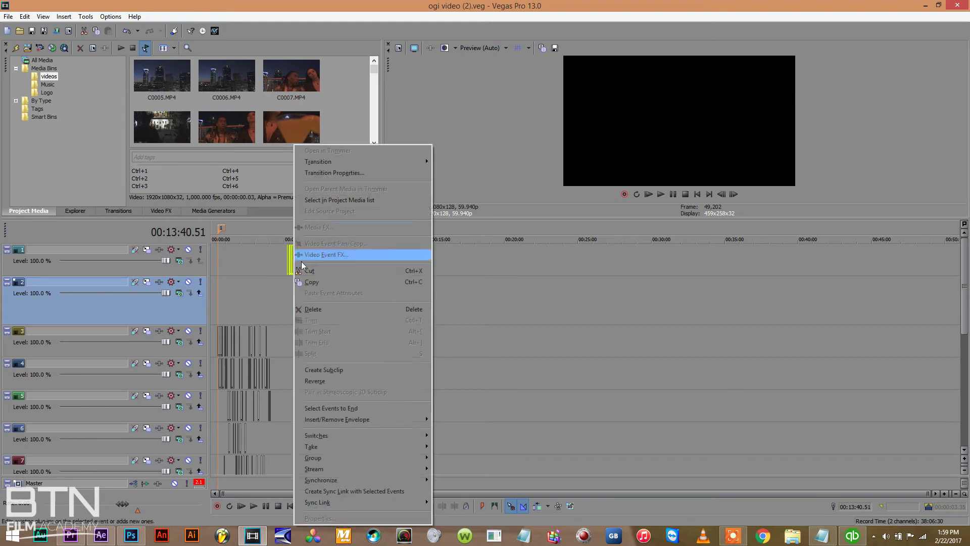
left_click(270, 252)
left_click_drag(353, 266, 276, 259)
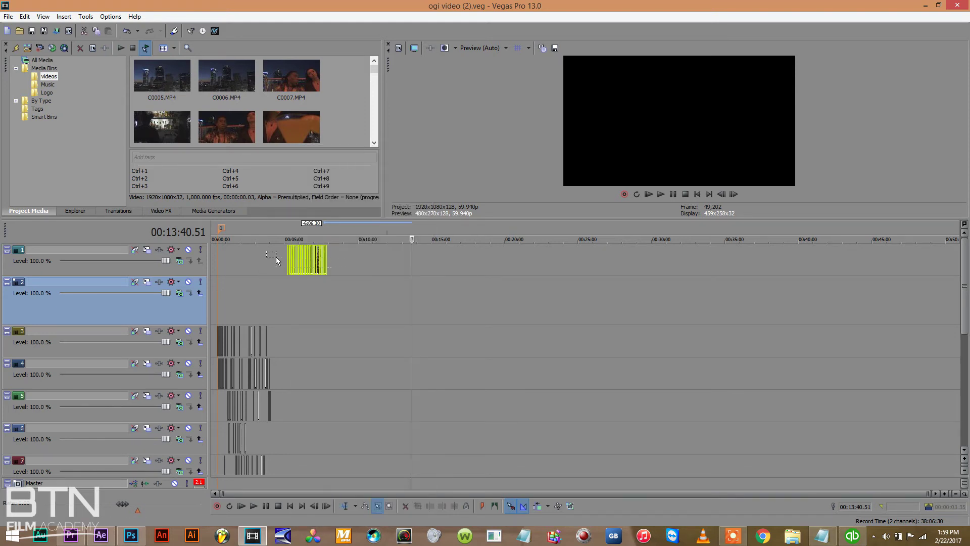
right_click(306, 262)
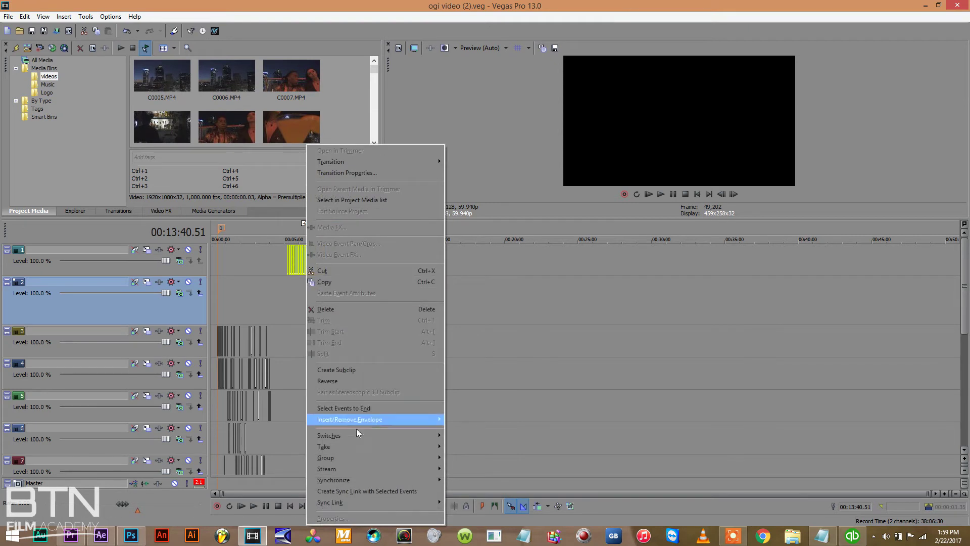
mouse_move(352, 436)
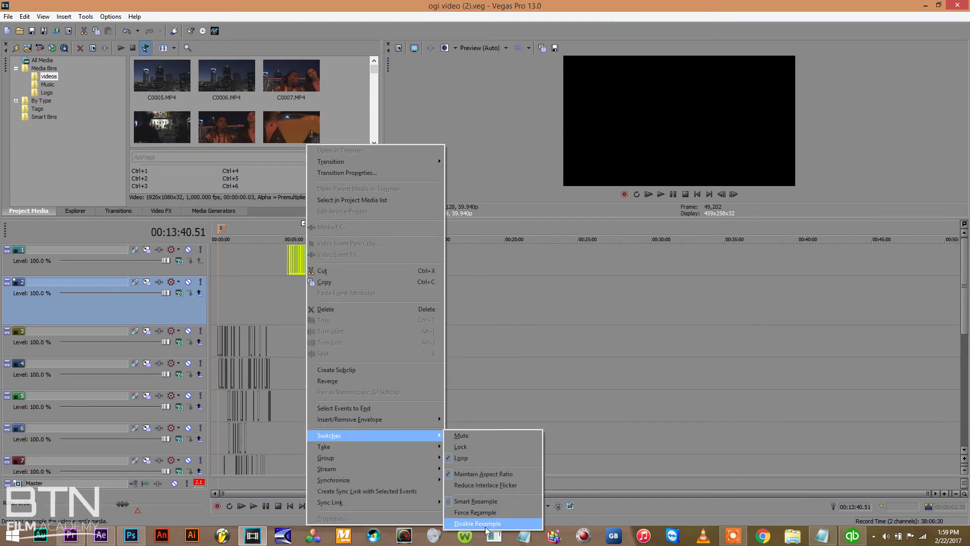
left_click(487, 529)
Select the video clips on track 3 and the video tracks below it, disable resample for them, and save the project.
scroll(959, 345, "down", 3)
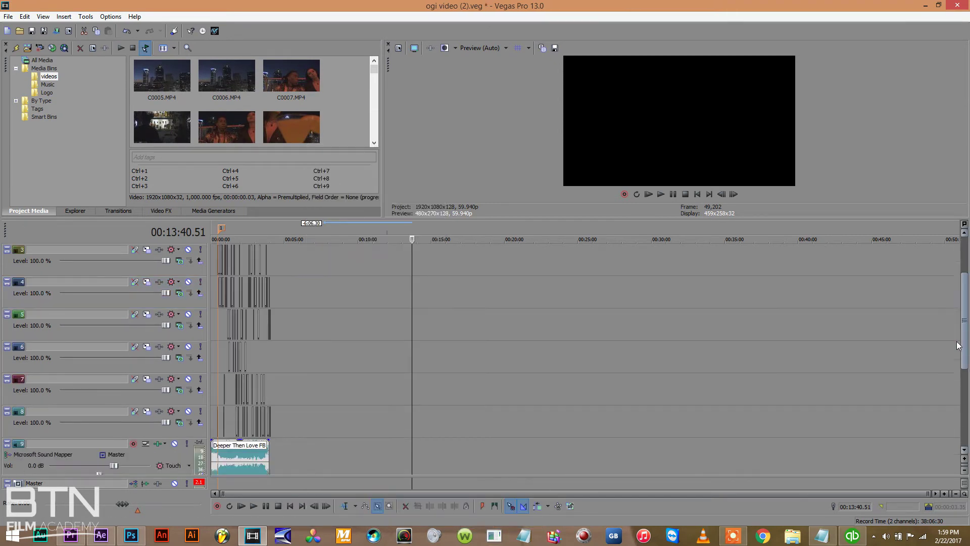
scroll(958, 345, "down", 1)
left_click_drag(945, 348, 956, 357)
left_click_drag(286, 331, 144, 346)
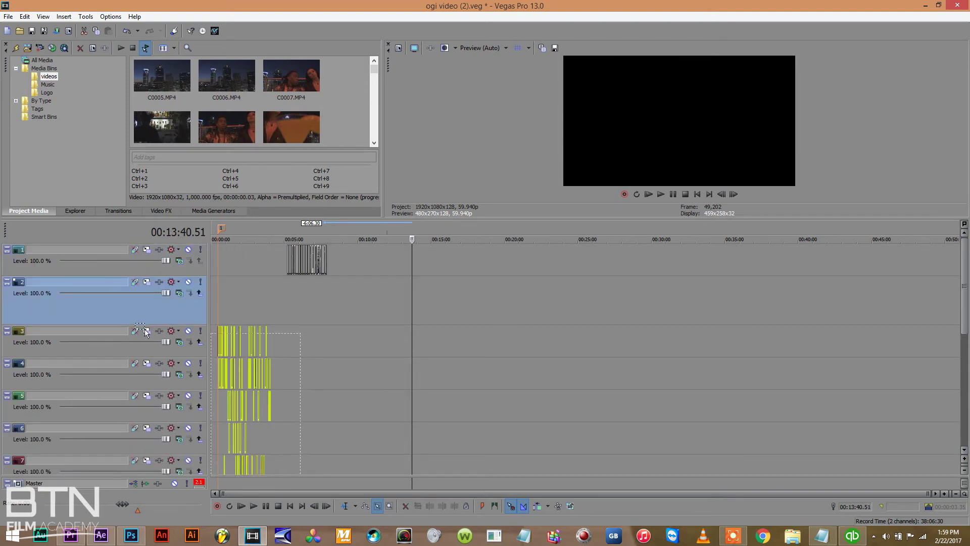
right_click(225, 334)
mouse_move(250, 439)
left_click(419, 523)
key("ctrl+s")
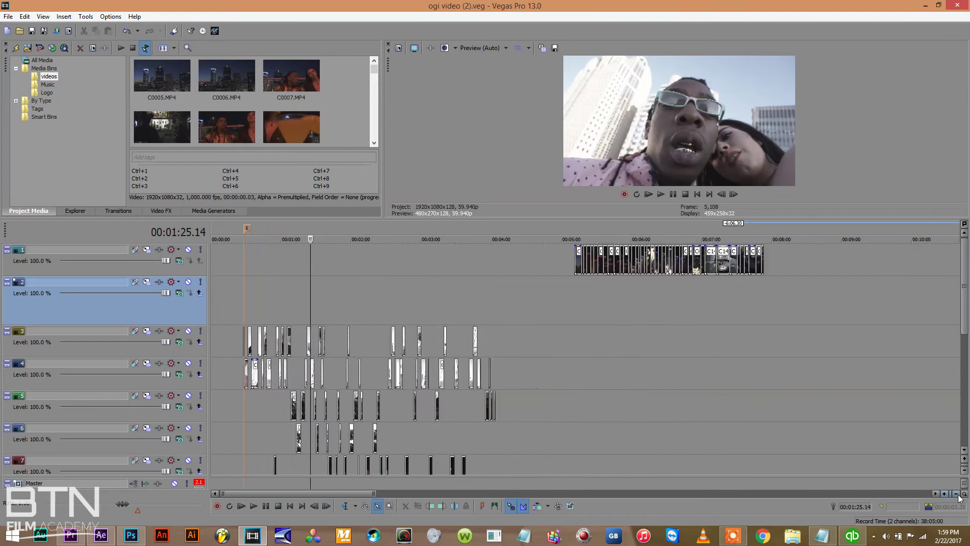
left_click(957, 495)
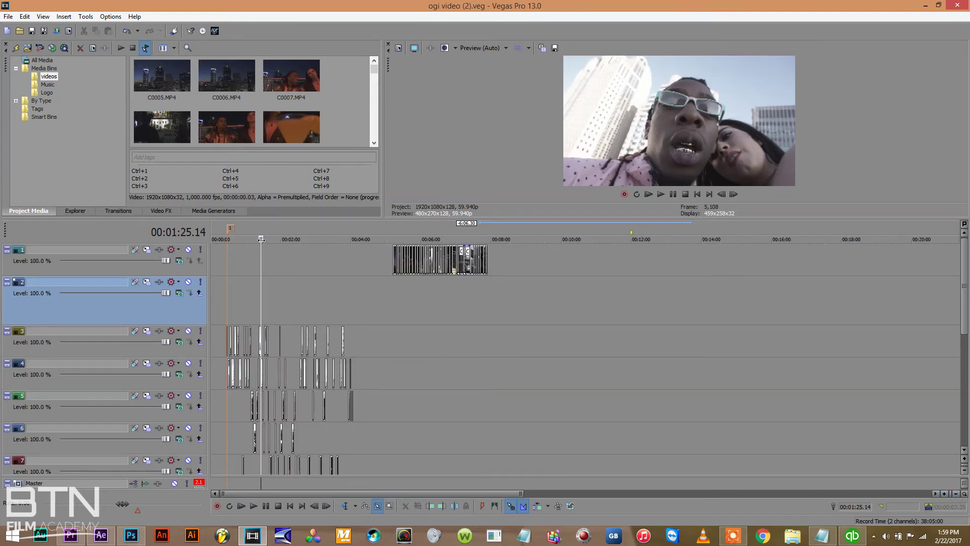
right_click(230, 229)
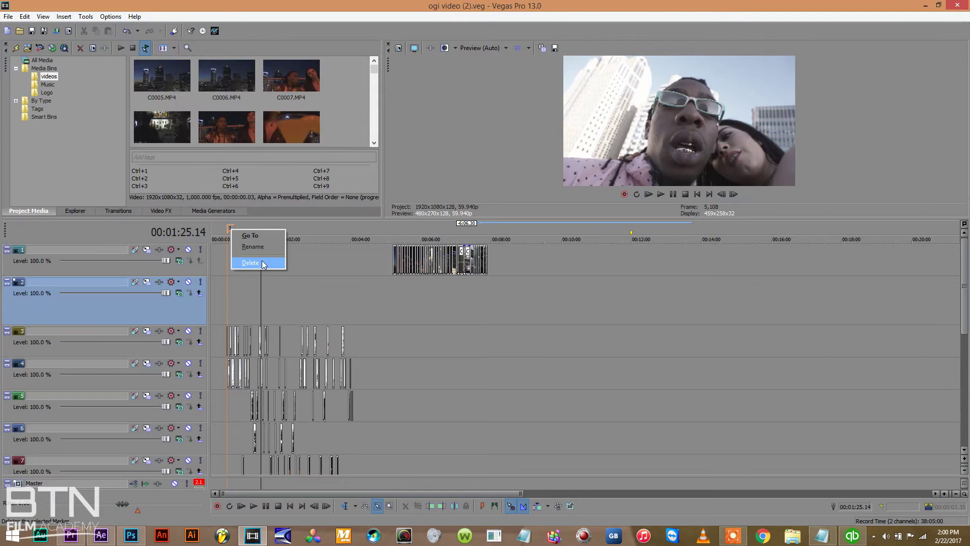
left_click(217, 232)
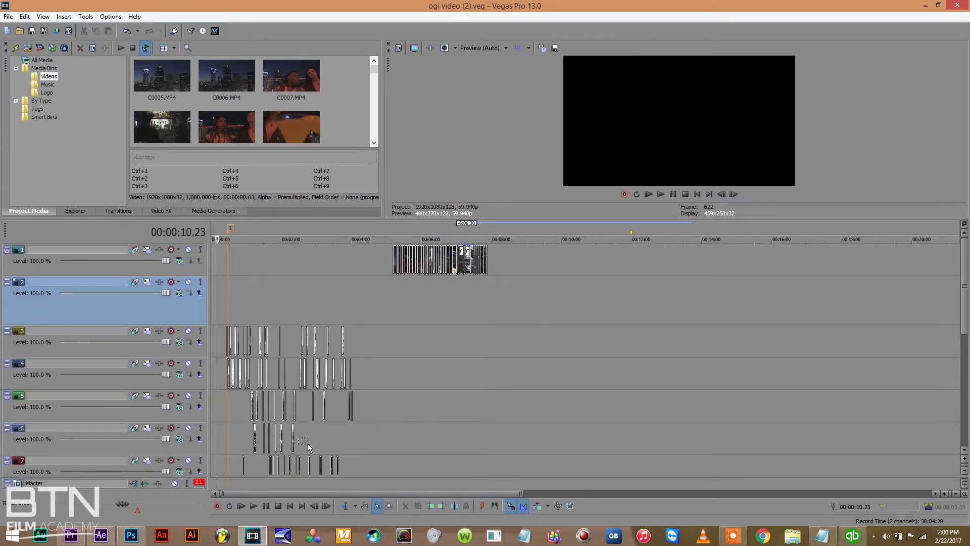
Play the timeline from the start and audition the intro of Deeper Then Love on track 9 to find its first beats.
left_click(290, 506)
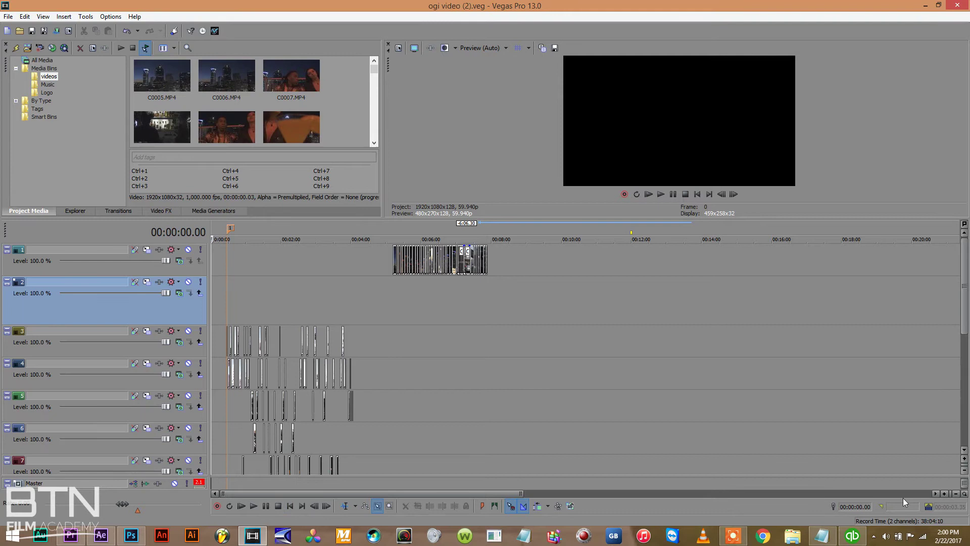
left_click(946, 496)
key("space")
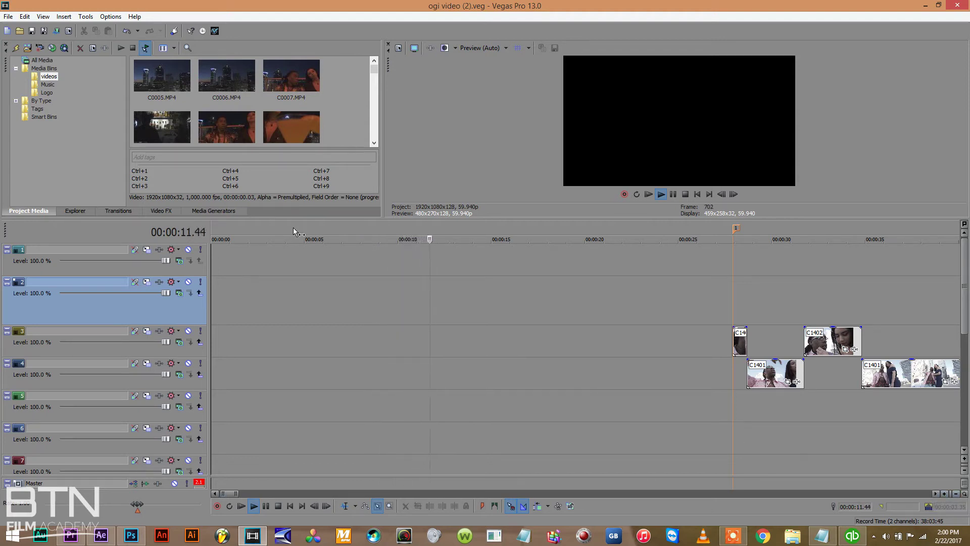
left_click(235, 230)
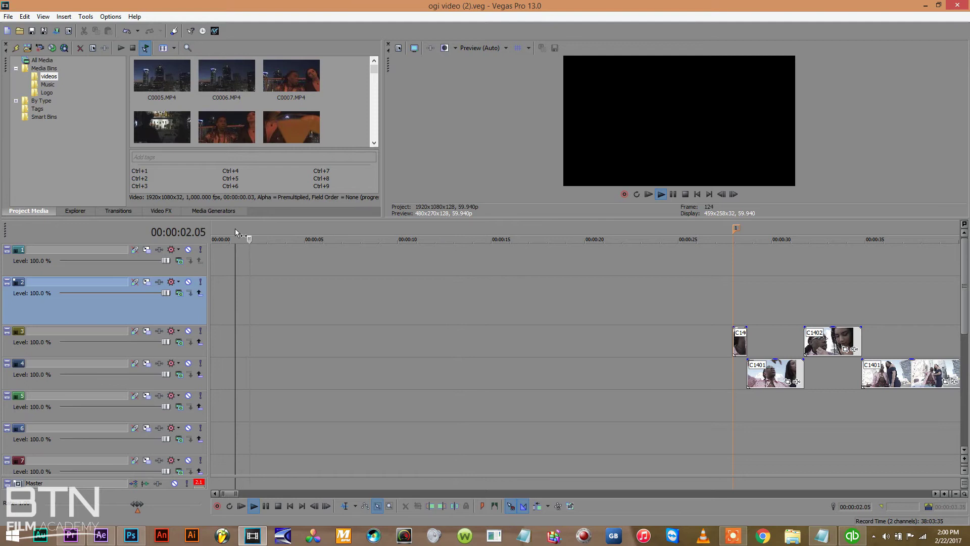
left_click_drag(966, 260, 966, 334)
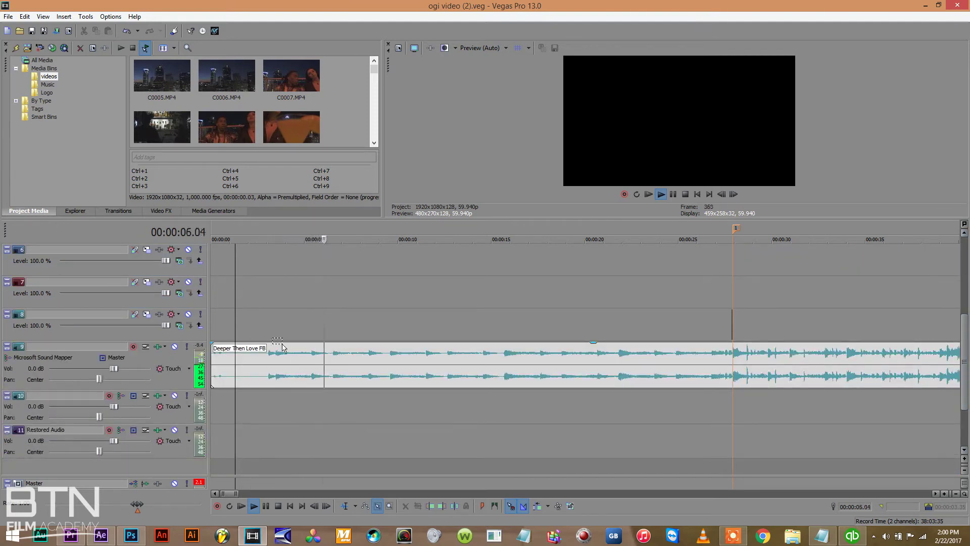
left_click(267, 350)
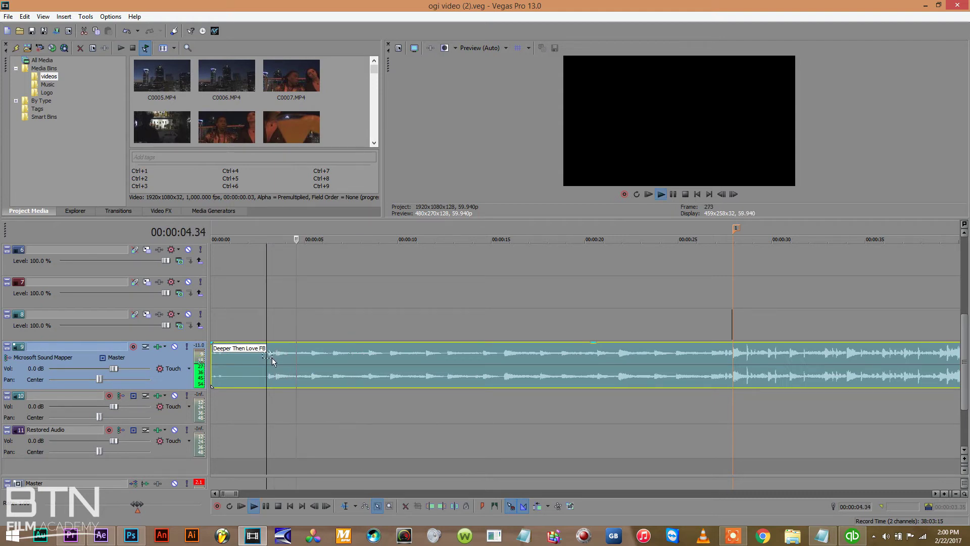
left_click(275, 359)
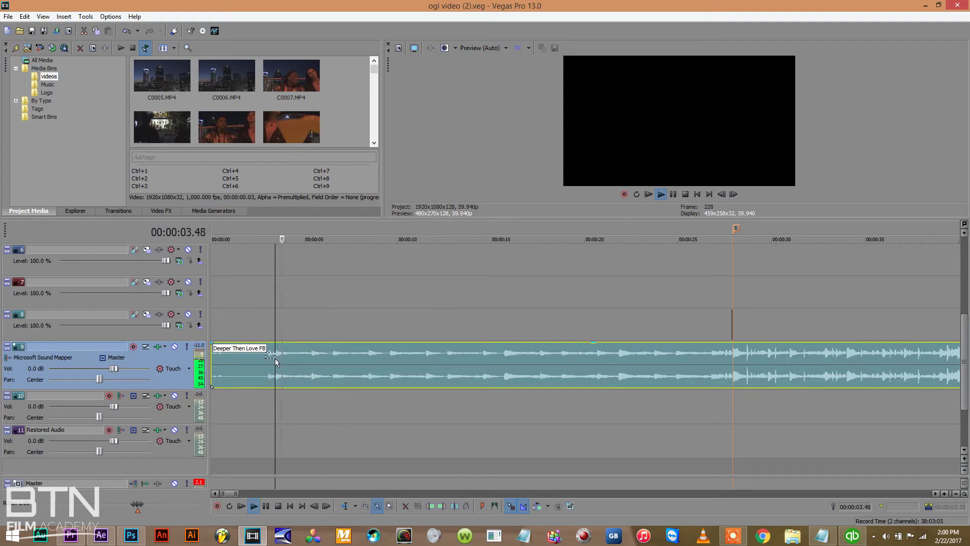
left_click(276, 359)
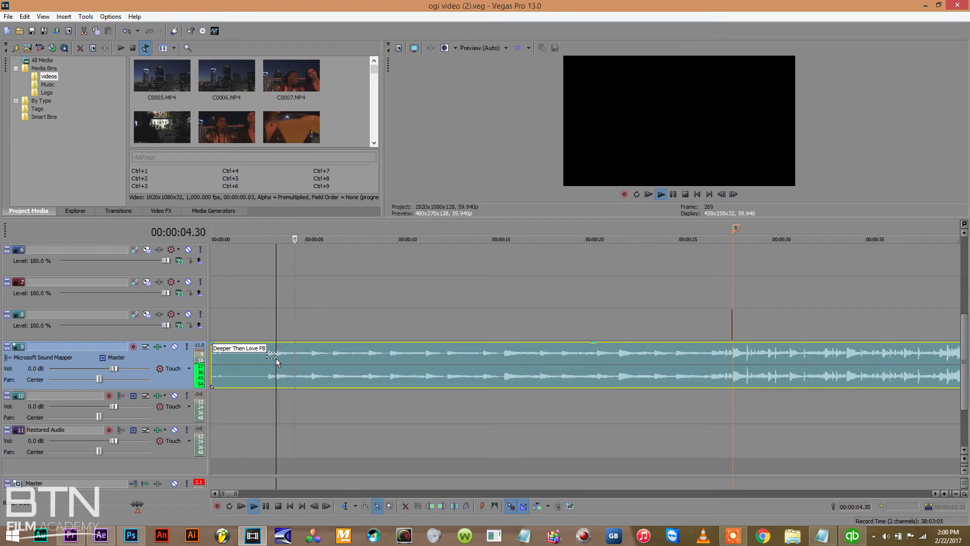
Play the song intro from about 3.5 seconds and drop seven markers on its main beats before marker 1.
key("space")
key("space")
key("m")
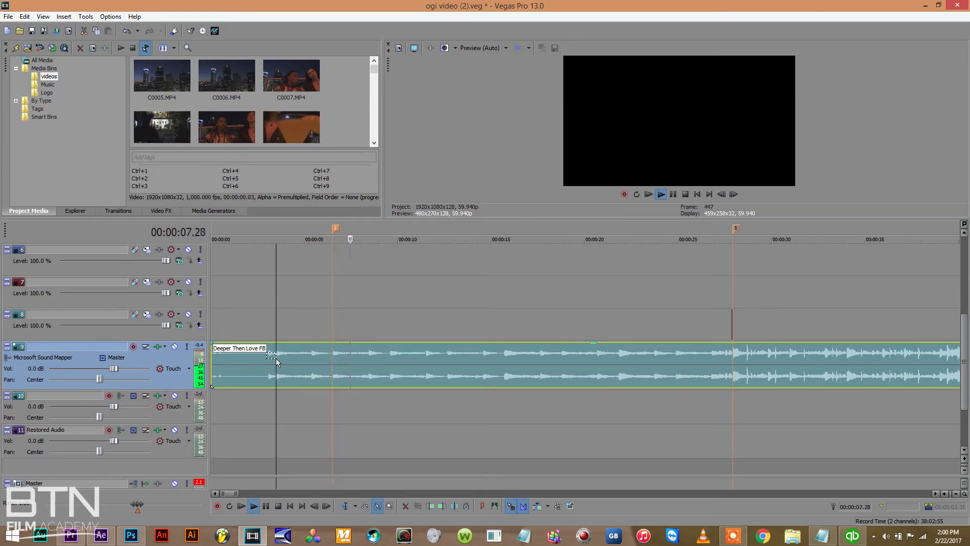
key("m")
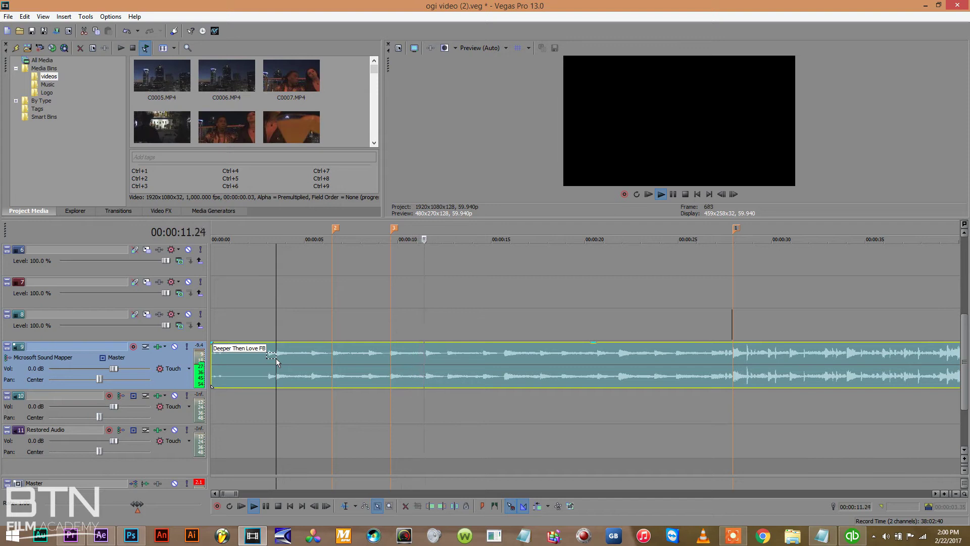
key("m")
key("m")
key("m")
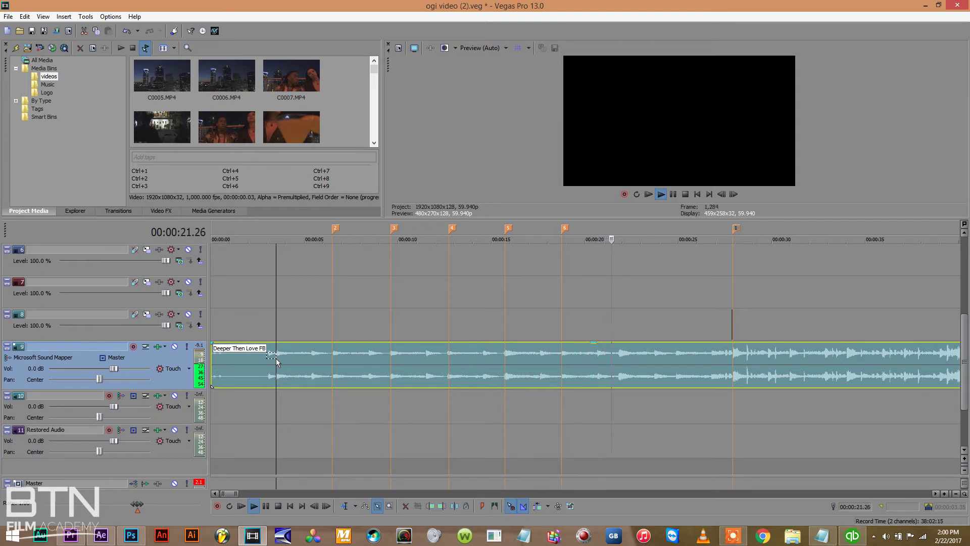
key("m")
key("m")
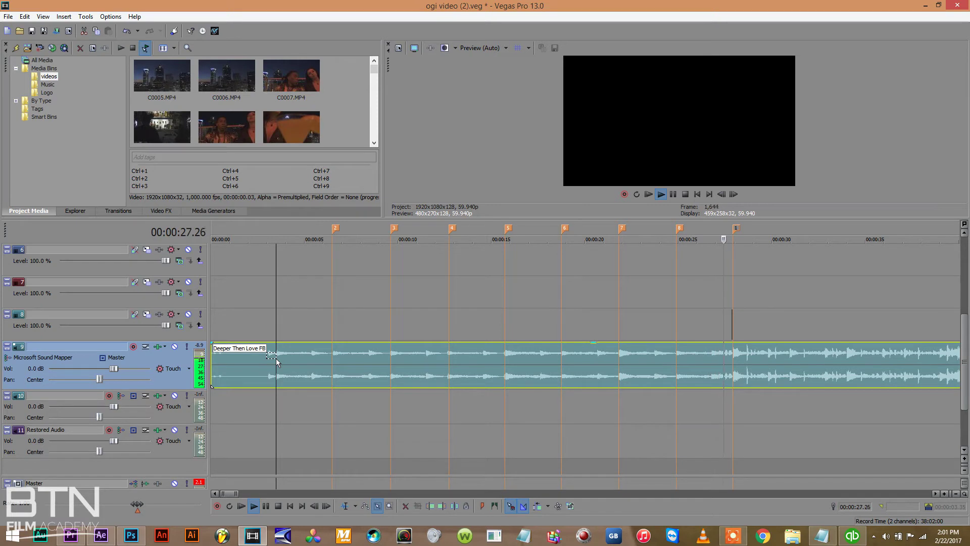
Stop playback, save the project, and add a marker on the song's opening beat at 00:00:03.29.
key("space")
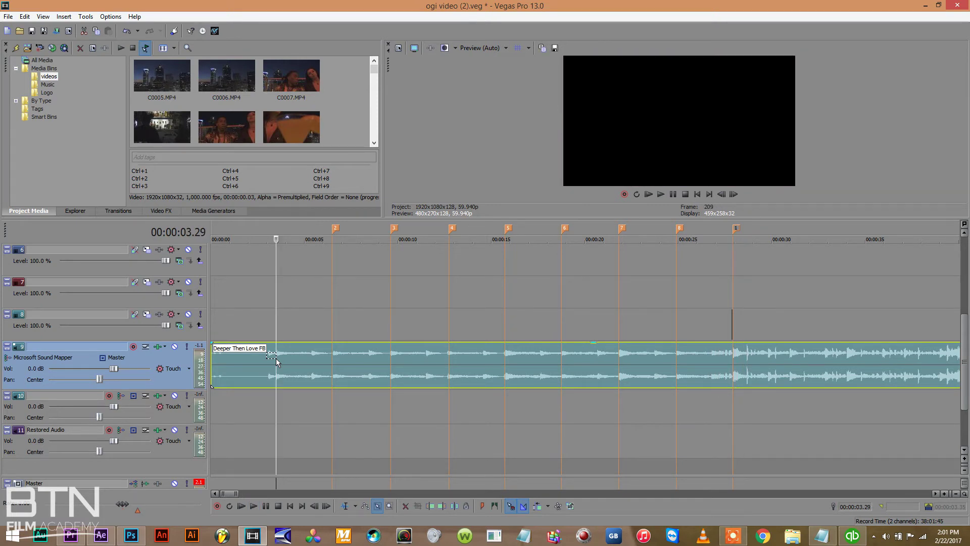
key("ctrl+s")
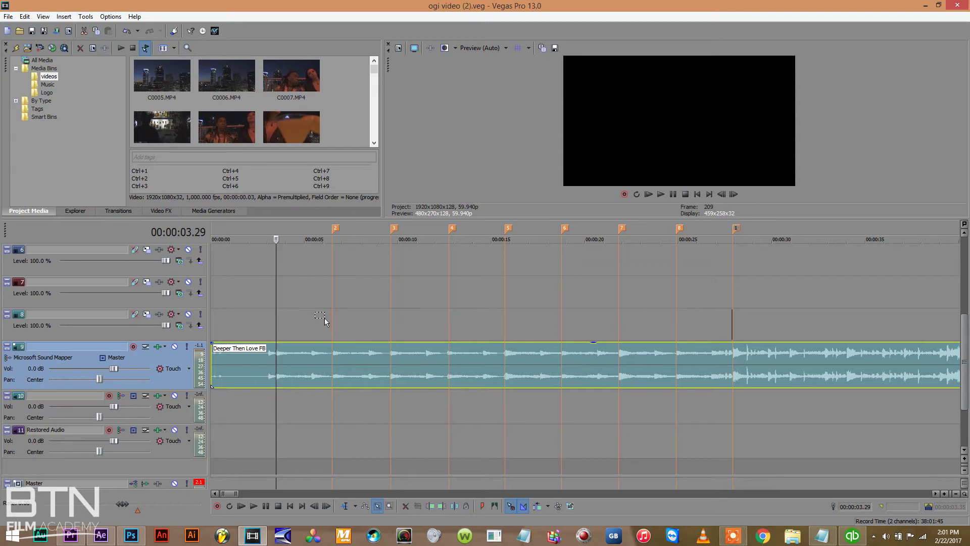
key("m")
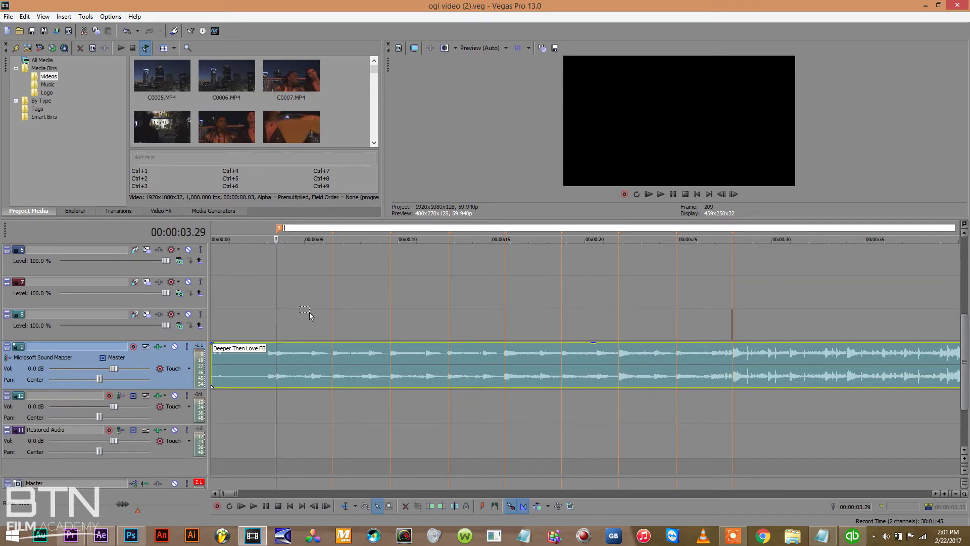
left_click(310, 312)
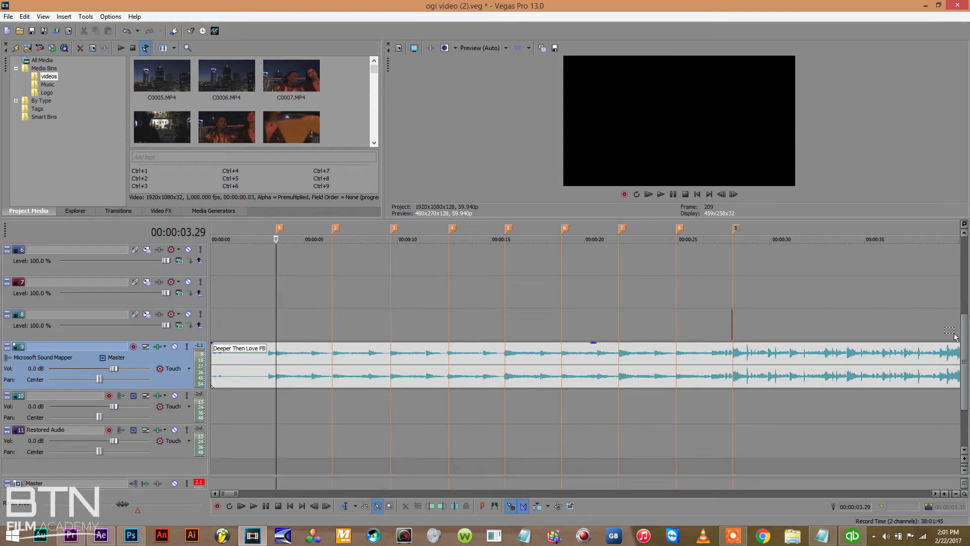
With the Normal Edit Tool, extend the C1402 footage on track 3 from marker 1 back to marker 8 and play it.
left_click_drag(967, 342, 964, 318)
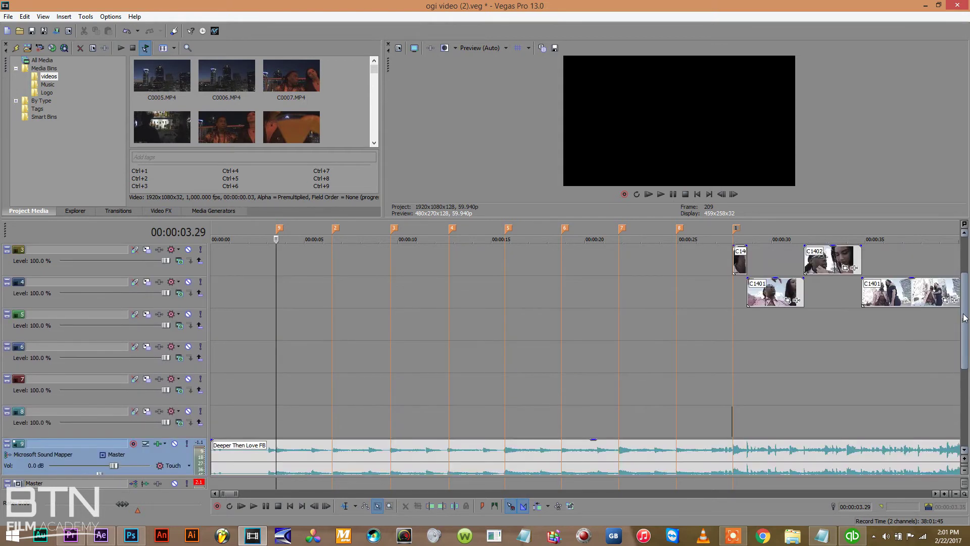
left_click(345, 506)
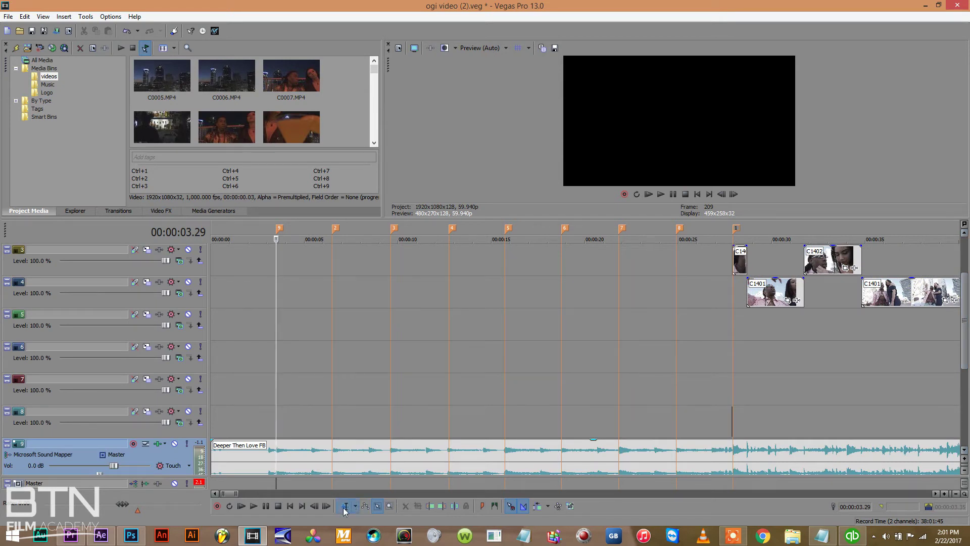
left_click_drag(733, 262, 622, 249)
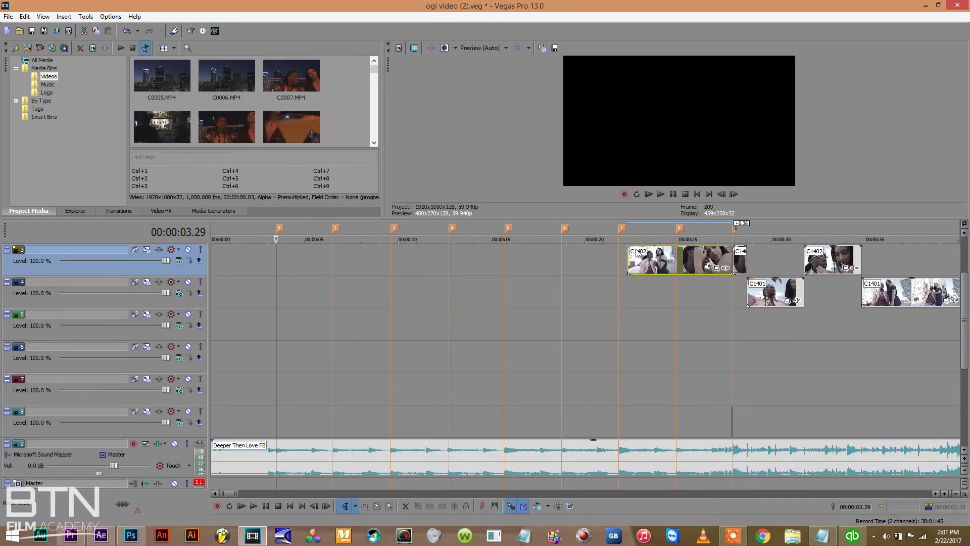
left_click_drag(627, 254, 675, 260)
left_click(675, 260)
key("space")
left_click(677, 258)
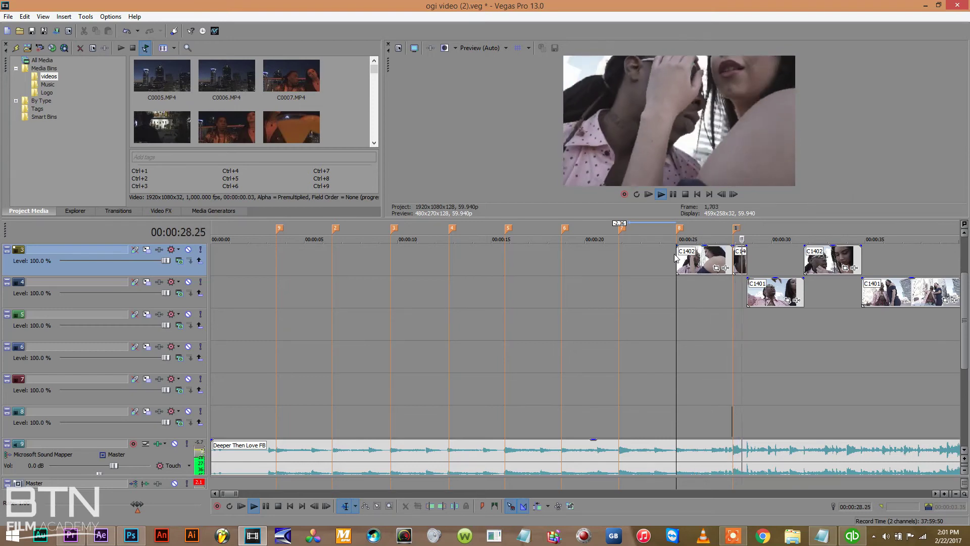
key("space")
Set the playback rate of the extended C1402 clip to 2.00 in its properties and play the result.
right_click(688, 259)
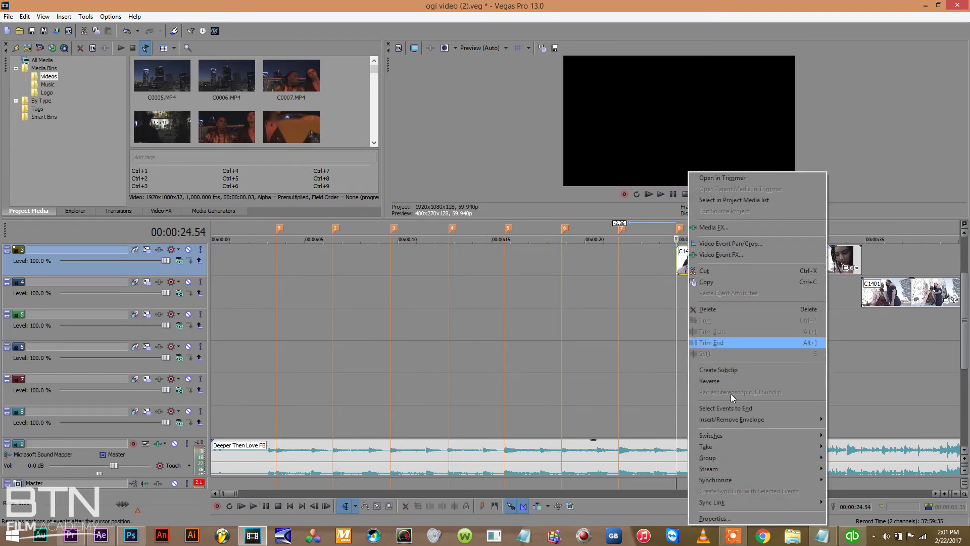
left_click(712, 518)
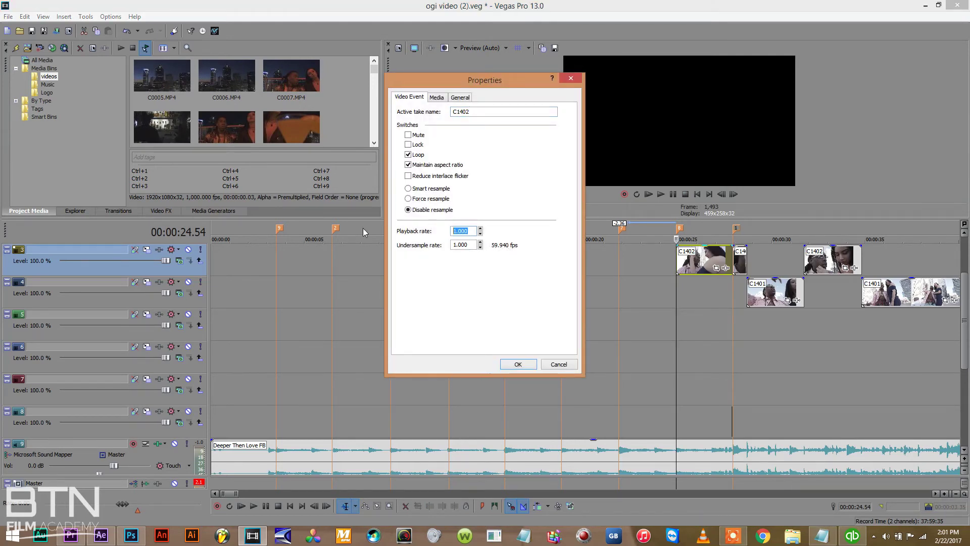
type("2.00")
key("Return")
key("space")
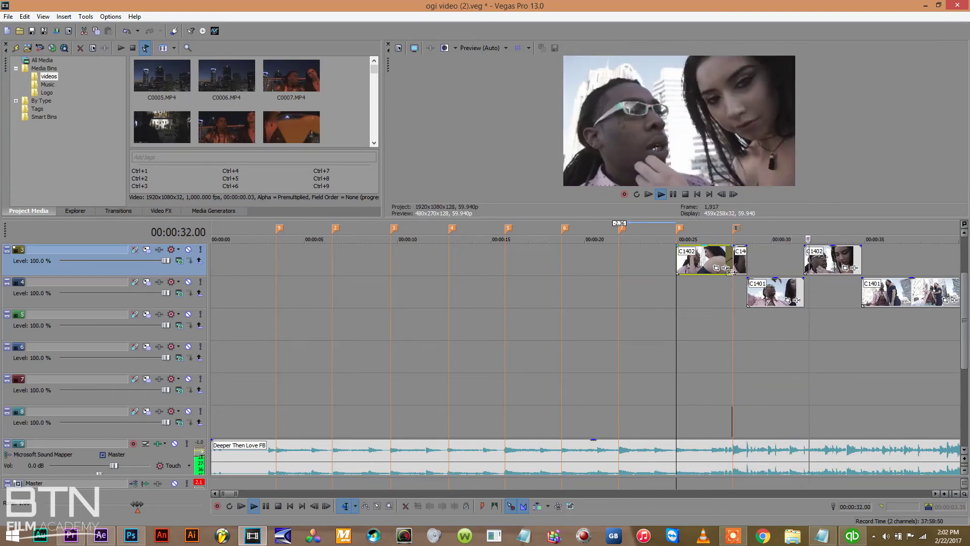
Cut the trial clip, extend other C1402 footage from marker 1 back to about 00:00:26, and check its playback rate.
right_click(704, 262)
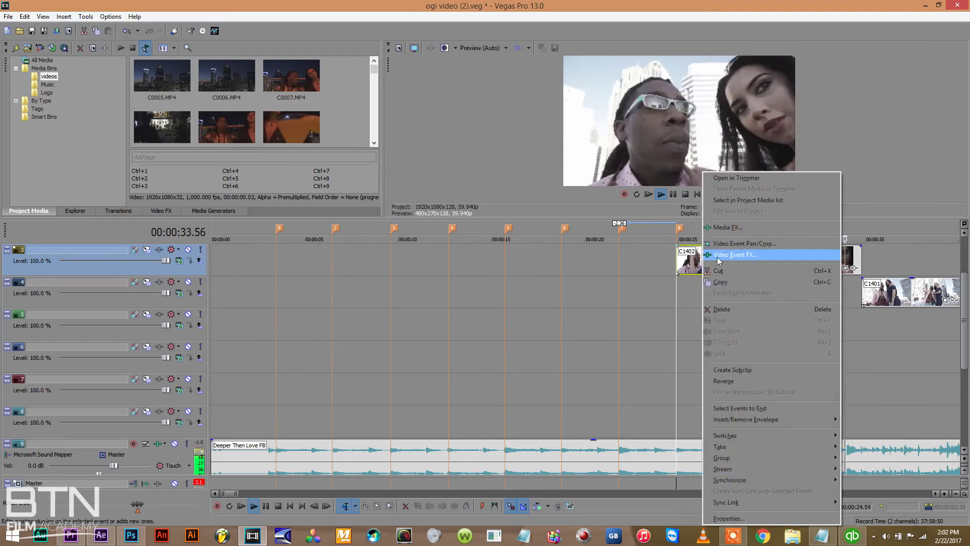
left_click(731, 272)
mouse_move(732, 262)
left_mouse_down()
mouse_move(710, 258)
mouse_move(738, 254)
mouse_move(649, 262)
mouse_move(704, 261)
left_mouse_up()
right_click(707, 262)
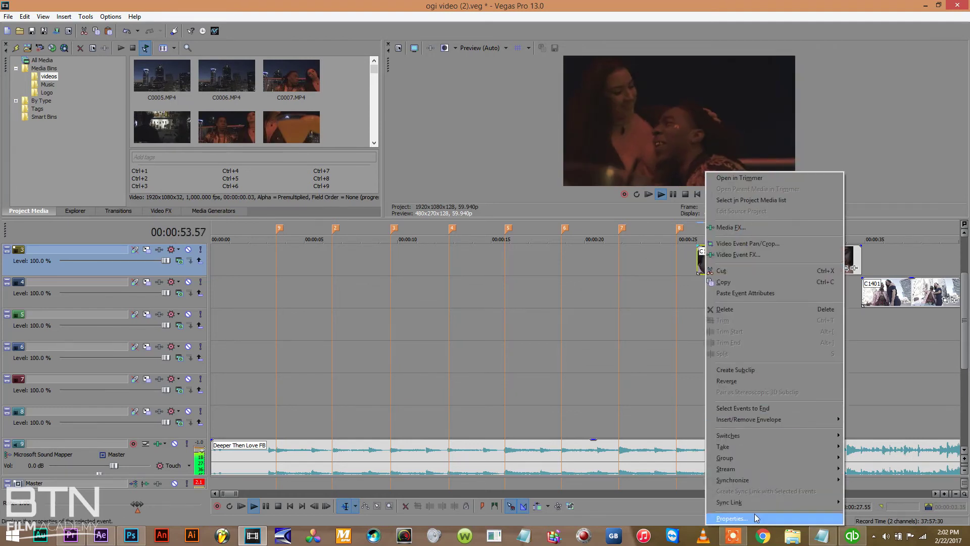
left_click(733, 519)
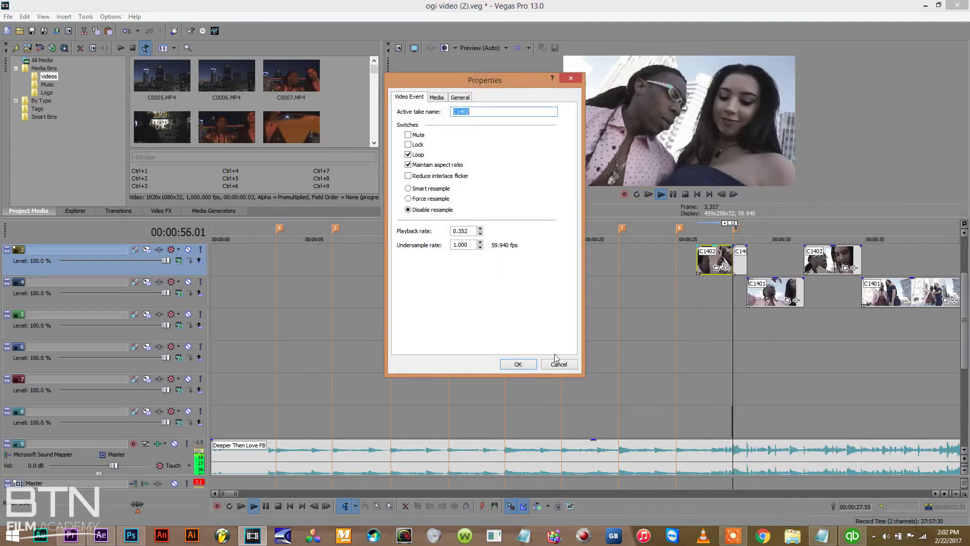
left_click(558, 364)
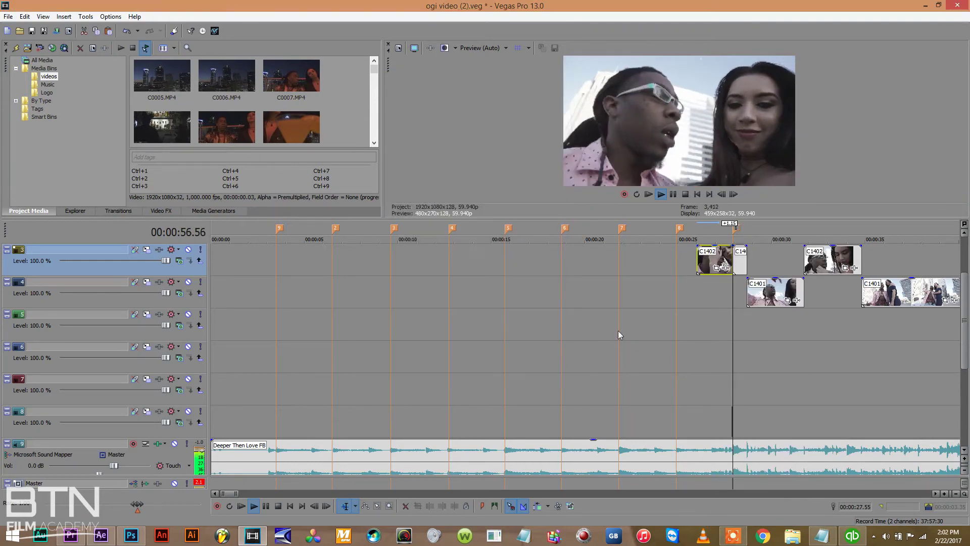
Play the extended C1402 clip repeatedly from about 00:00:26 to examine its motion against the beat before marker 1.
left_click(700, 261)
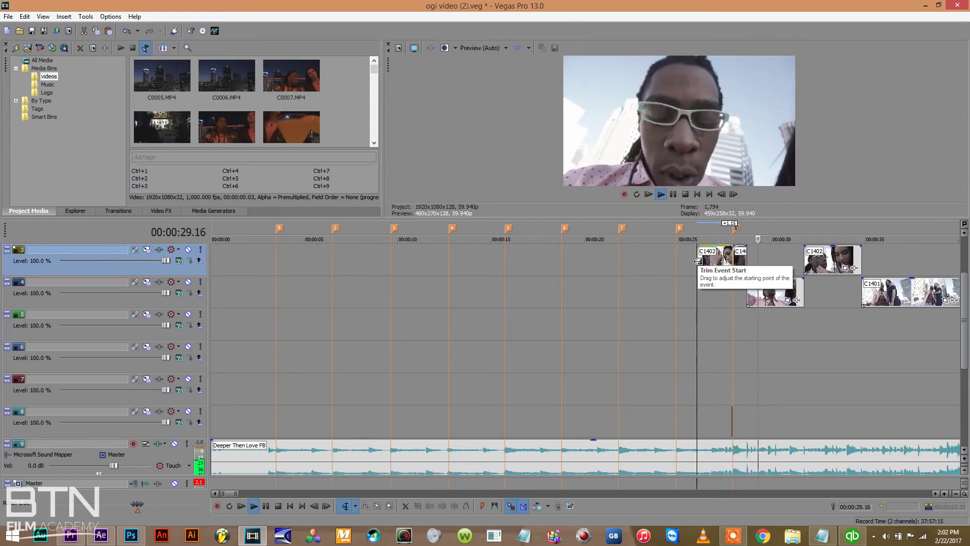
left_click(698, 261)
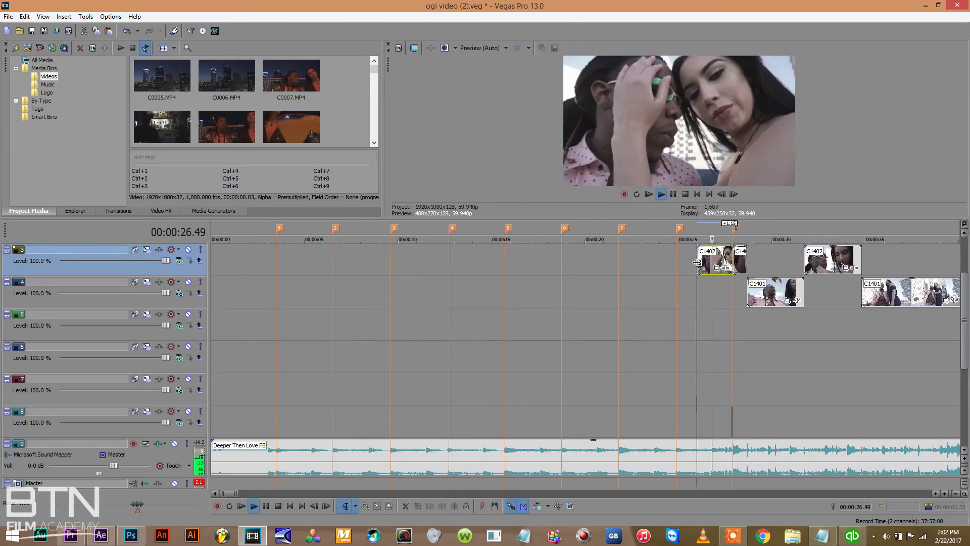
left_click(711, 261)
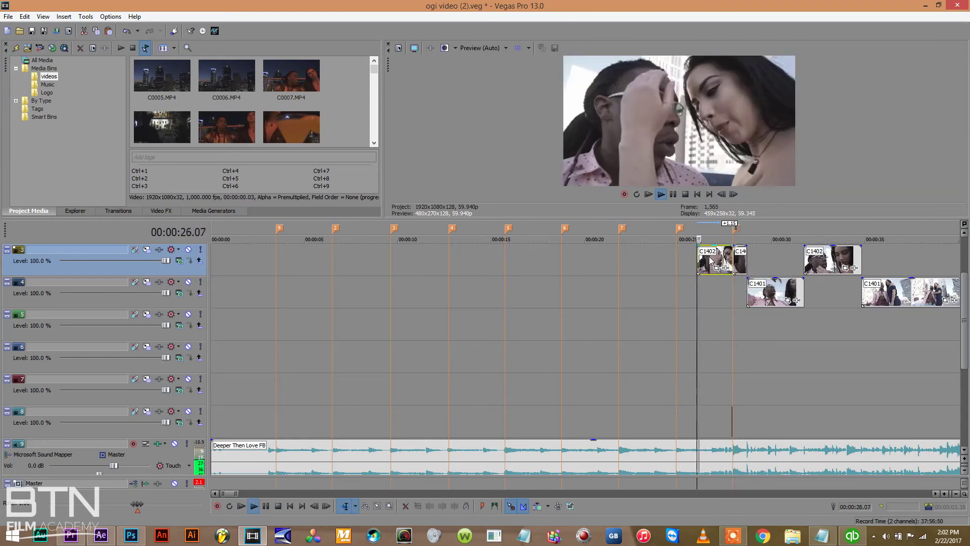
left_click(716, 256)
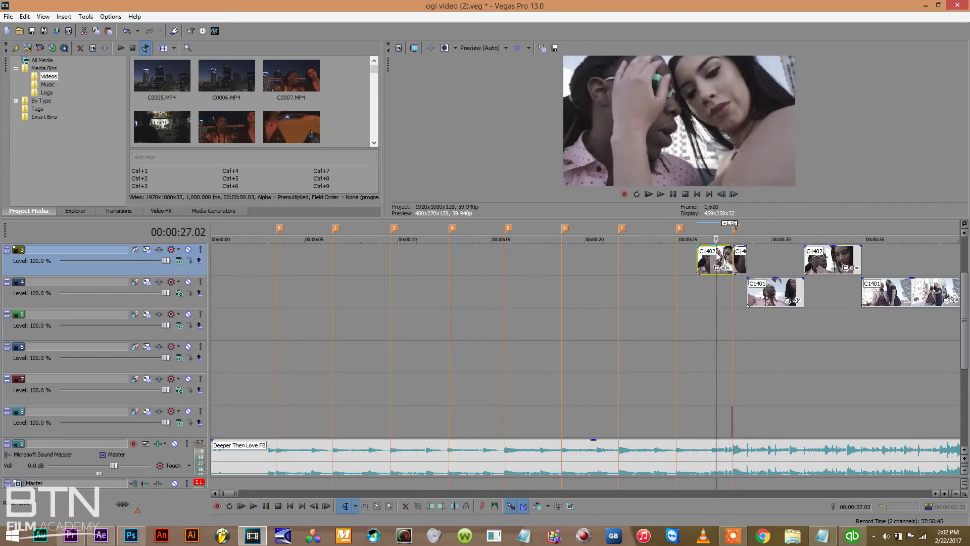
left_click(713, 252)
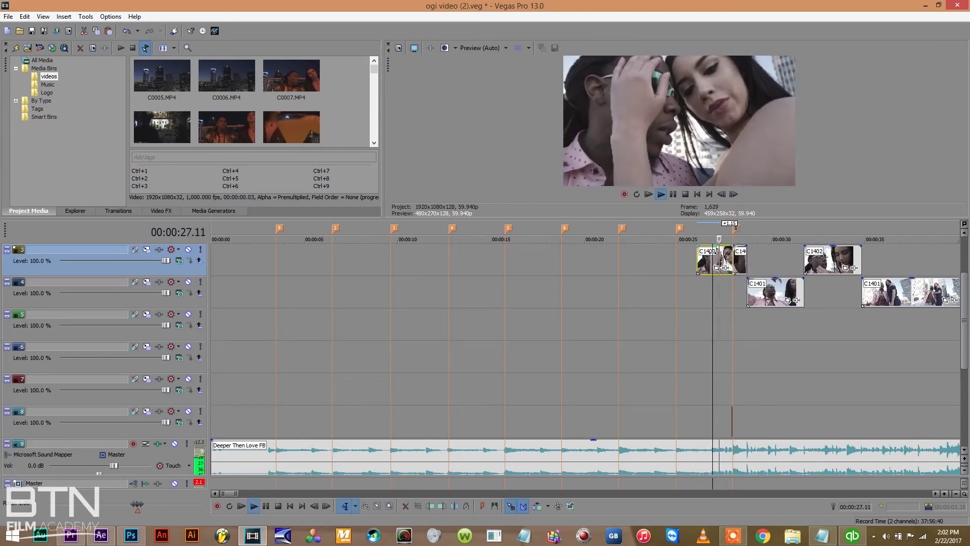
Locate the beat between markers 8 and 1 by its waveform and playback, and add a marker at 00:00:27.00.
key("space")
left_click(947, 495)
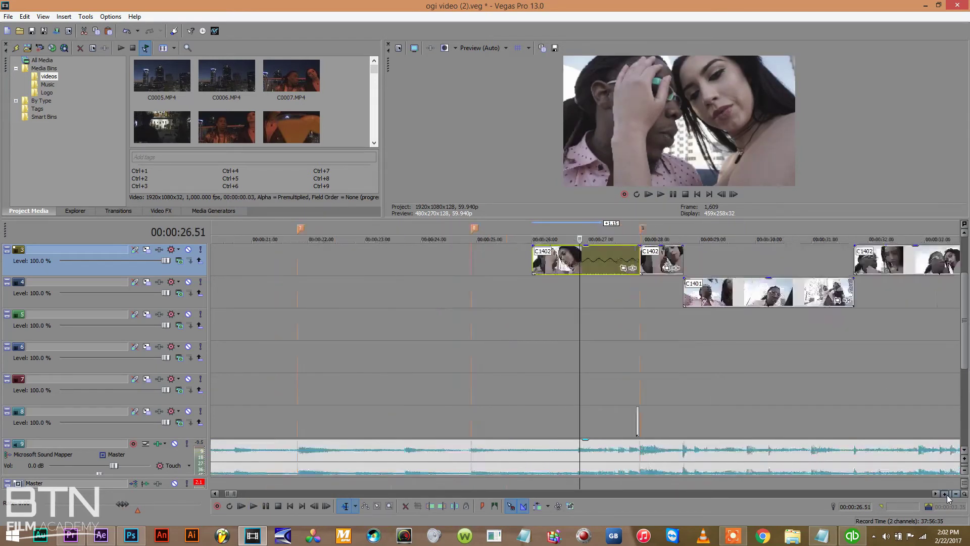
key("space")
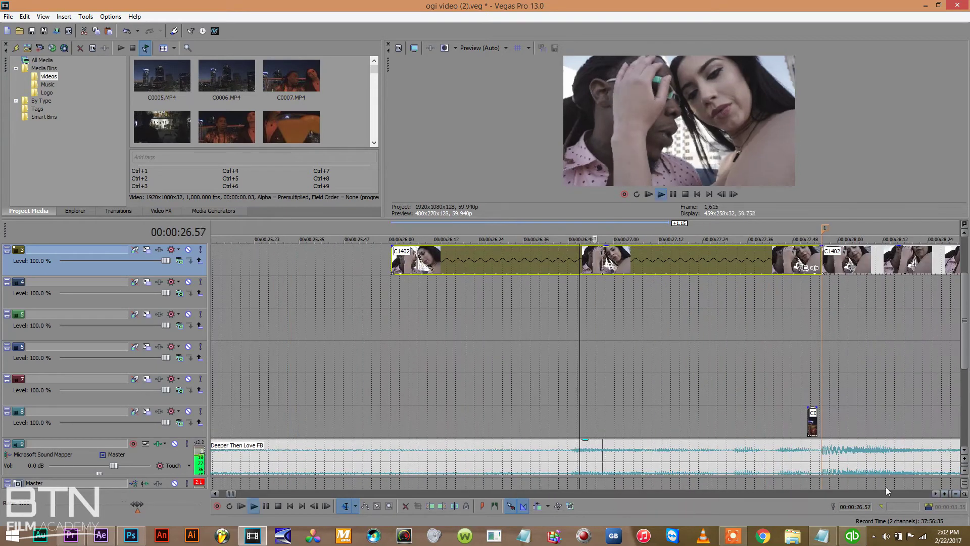
left_click(623, 466)
left_click(617, 464)
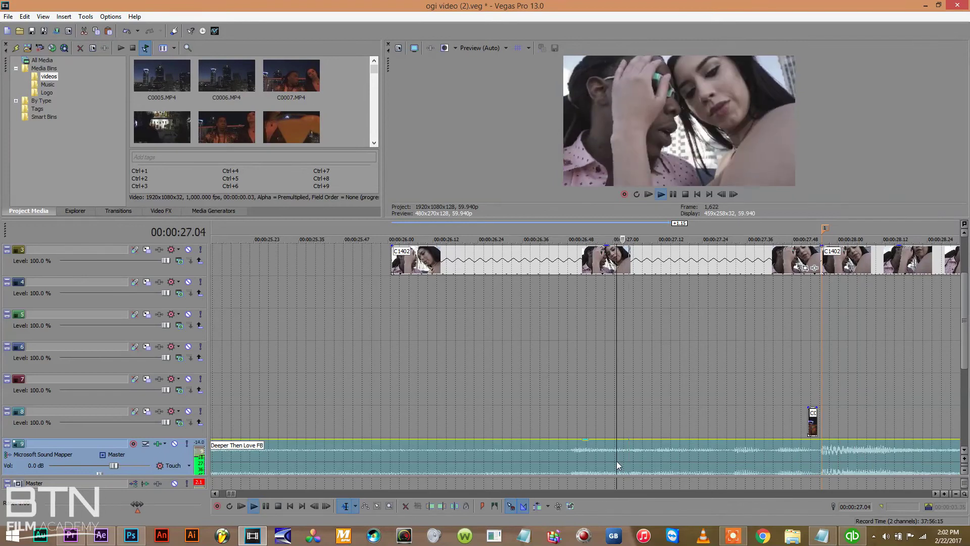
left_click(614, 462)
key("space")
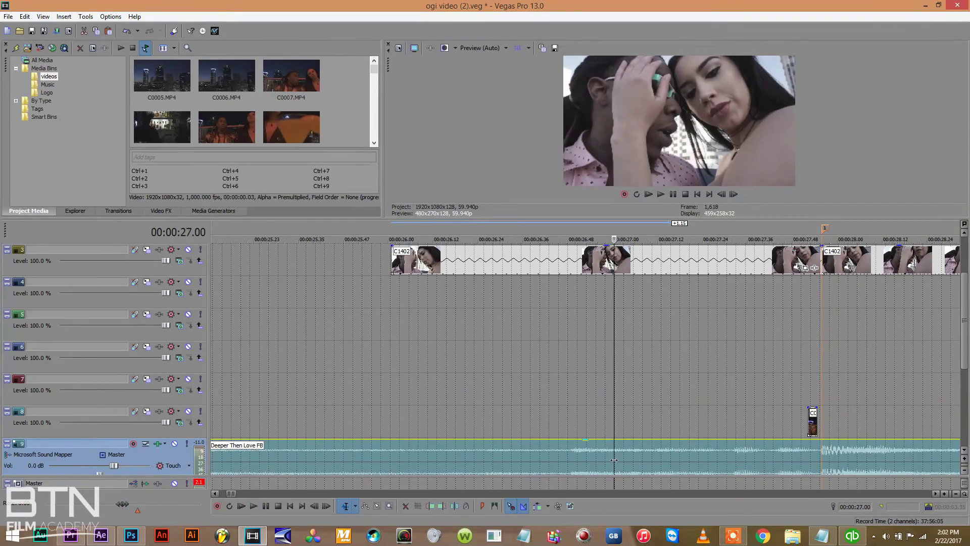
key("m")
Replace the C1402 clip before marker 1 by extending the following C1402 clip back past marker 10, and split it at 00:00:27.00.
left_click(733, 268)
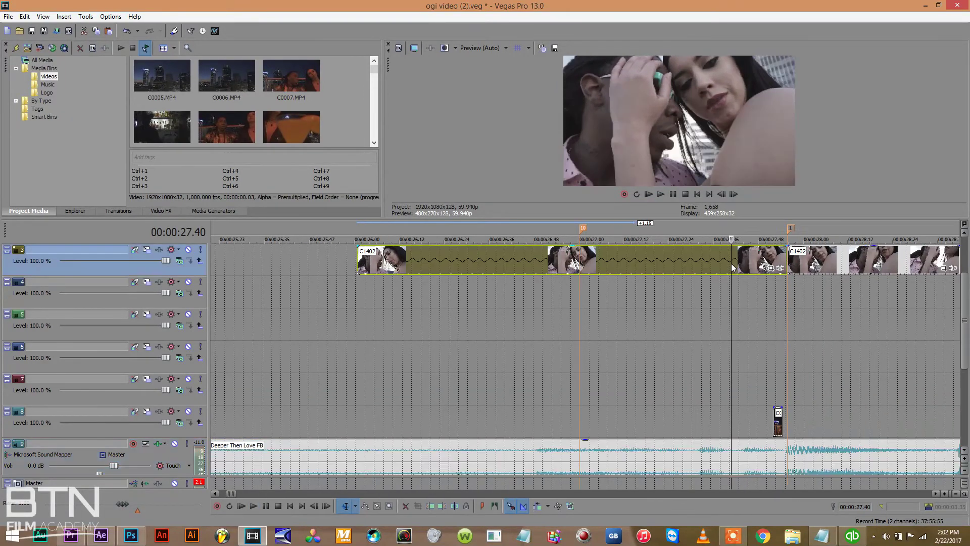
key("Delete")
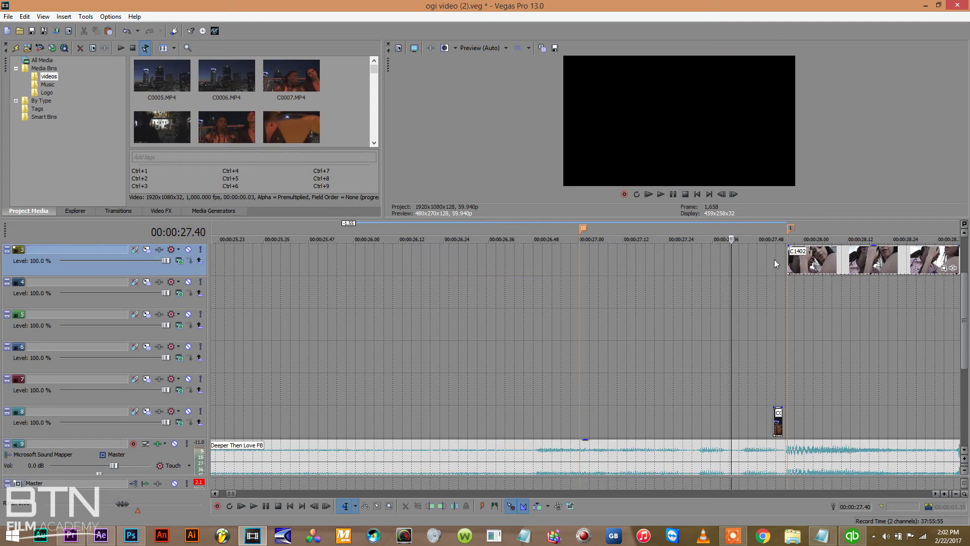
left_click_drag(787, 254, 554, 252)
left_click(579, 261)
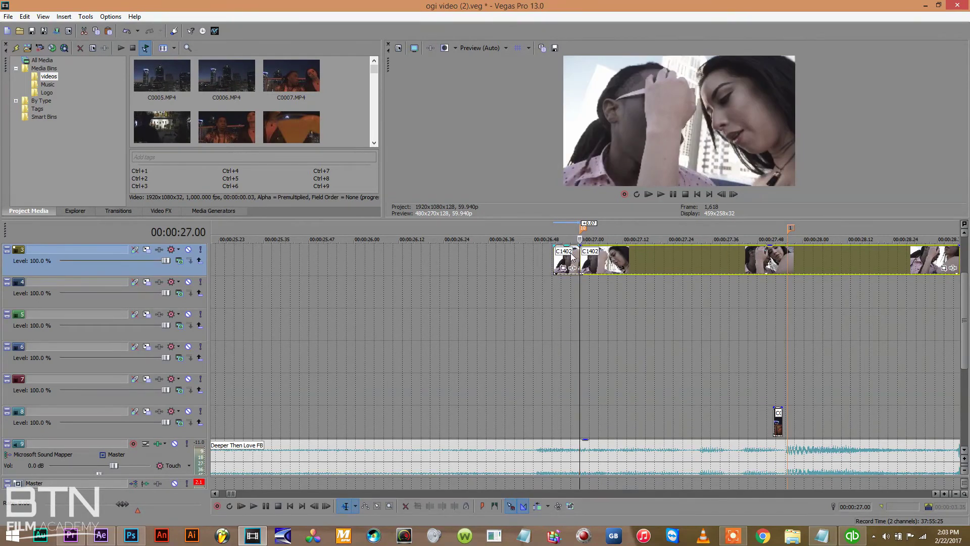
key("s")
Time-stretch the C1402 piece before marker 10 back to marker 8 and check its playback rate.
left_click_drag(554, 258, 460, 259)
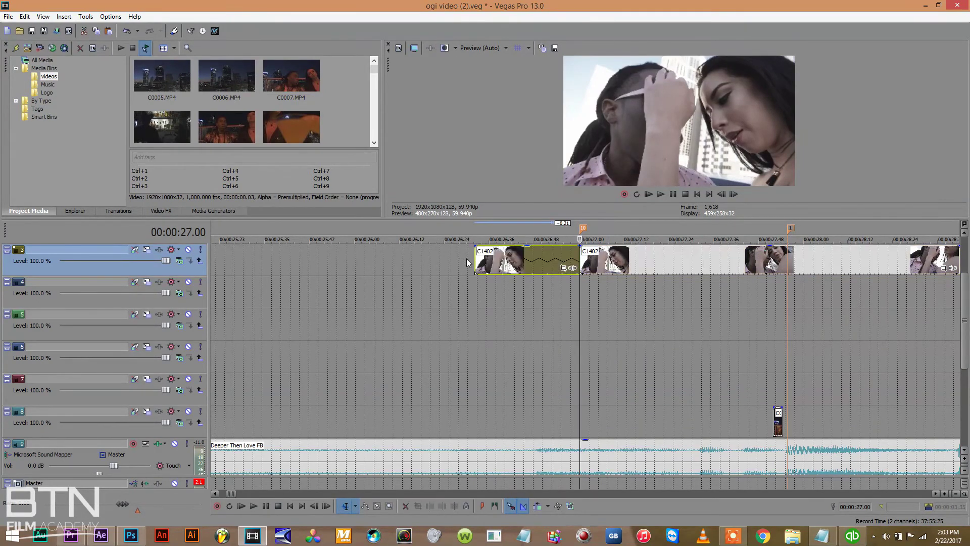
left_click(475, 257)
key("space")
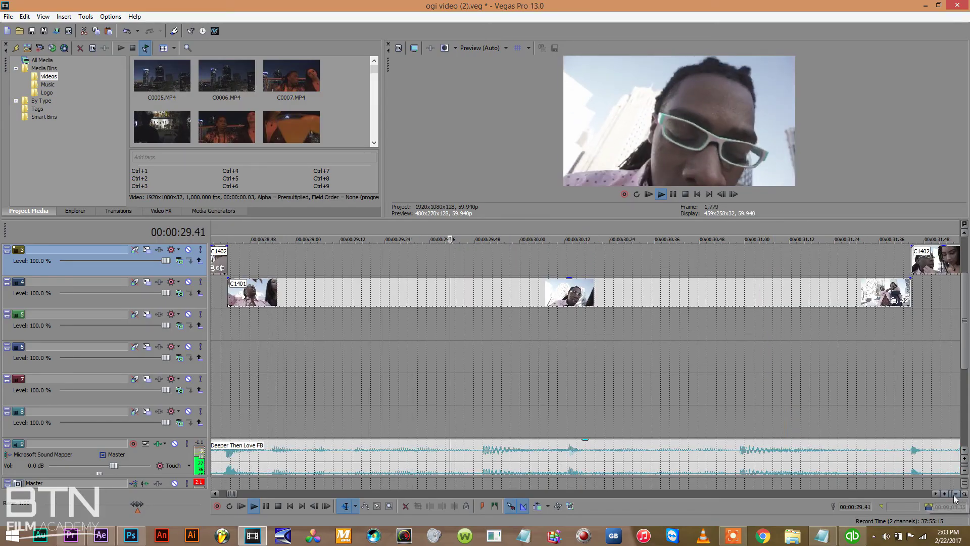
left_click(956, 494)
left_click_drag(581, 259, 540, 255)
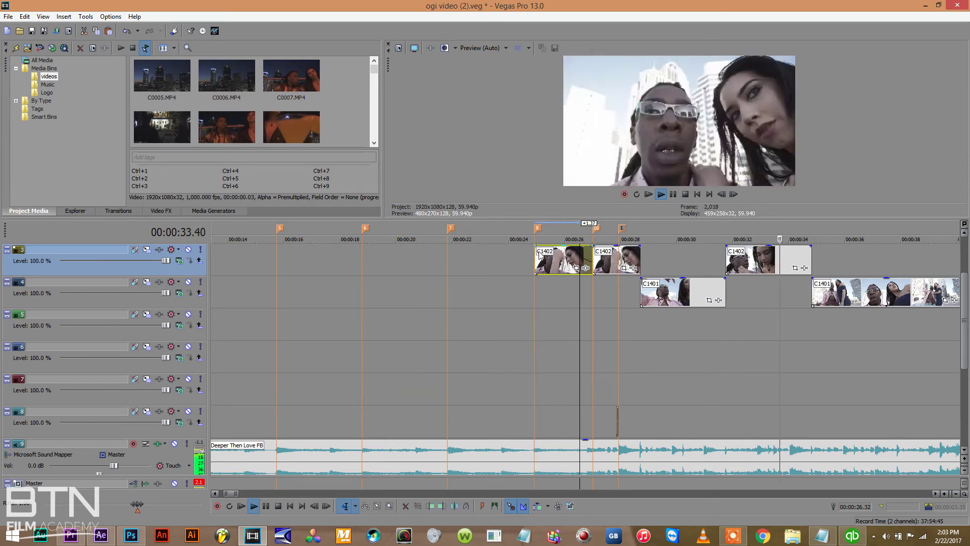
right_click(550, 255)
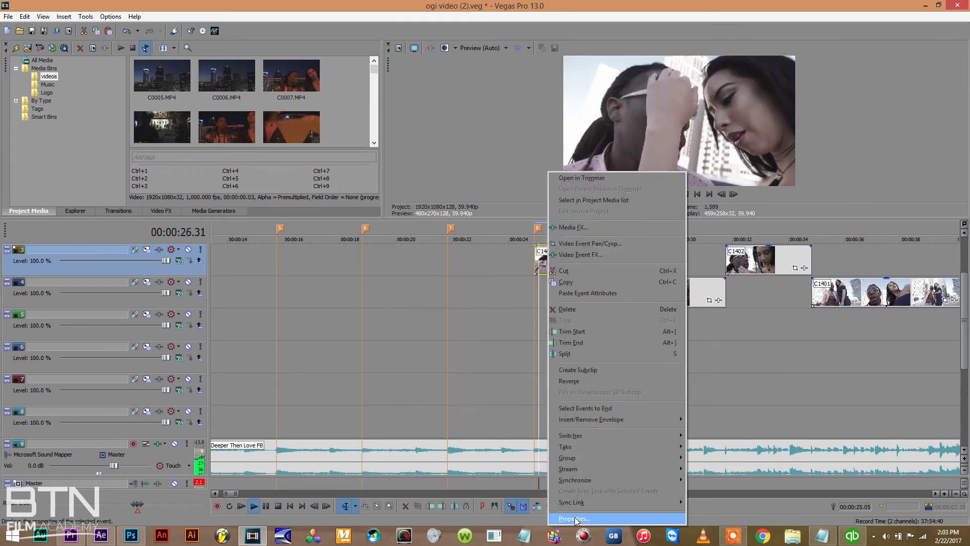
left_click(574, 518)
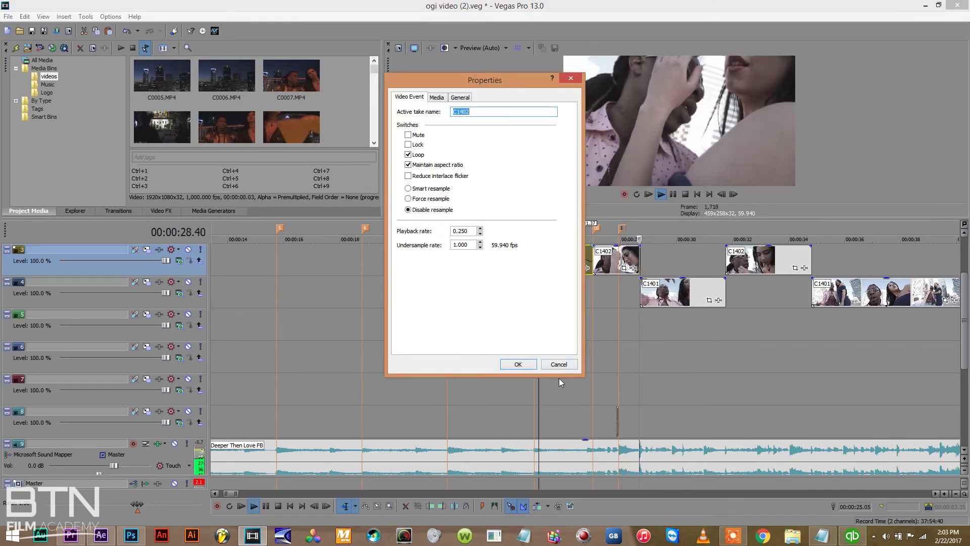
left_click(527, 368)
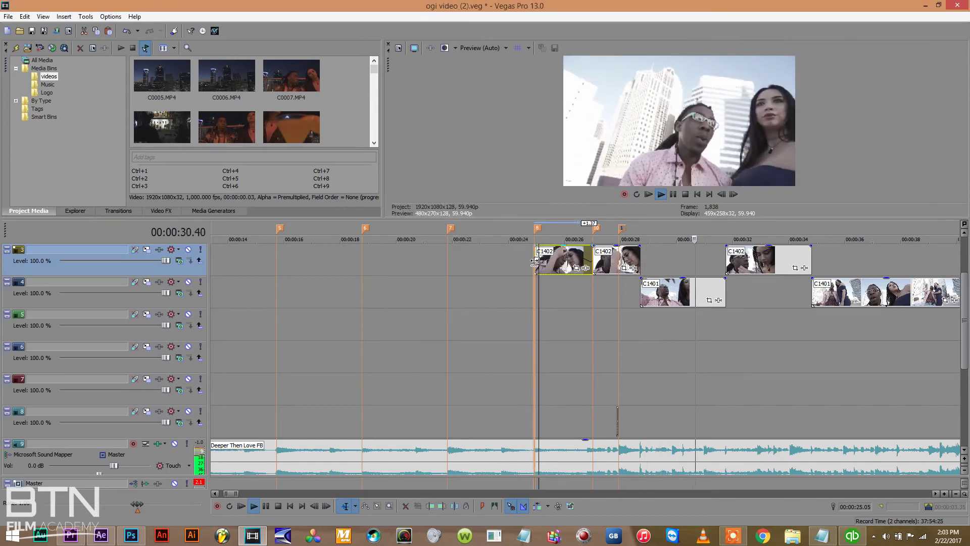
Check the stretched C1402 piece's playback rate again, shorten it to start at 00:00:25.21, and play the result.
right_click(550, 260)
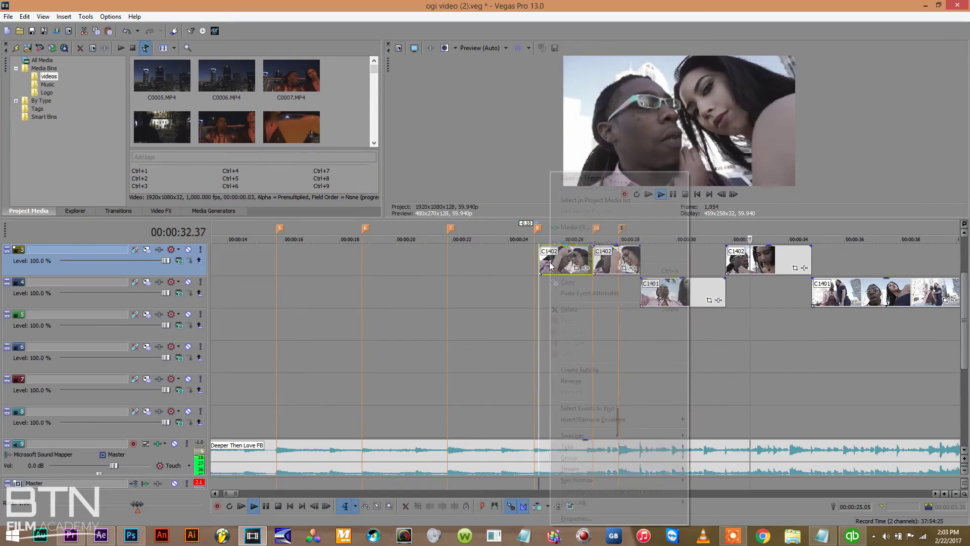
left_click(574, 518)
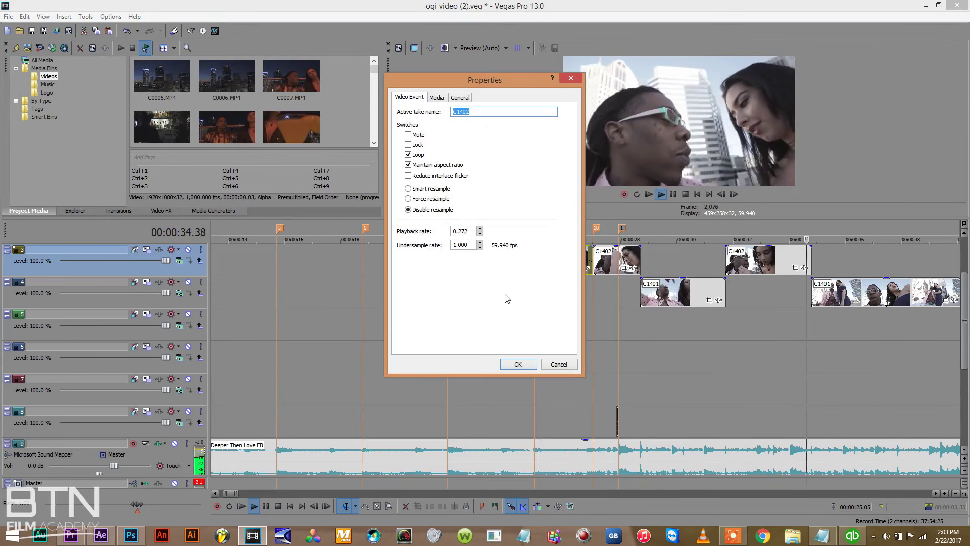
left_click(533, 365)
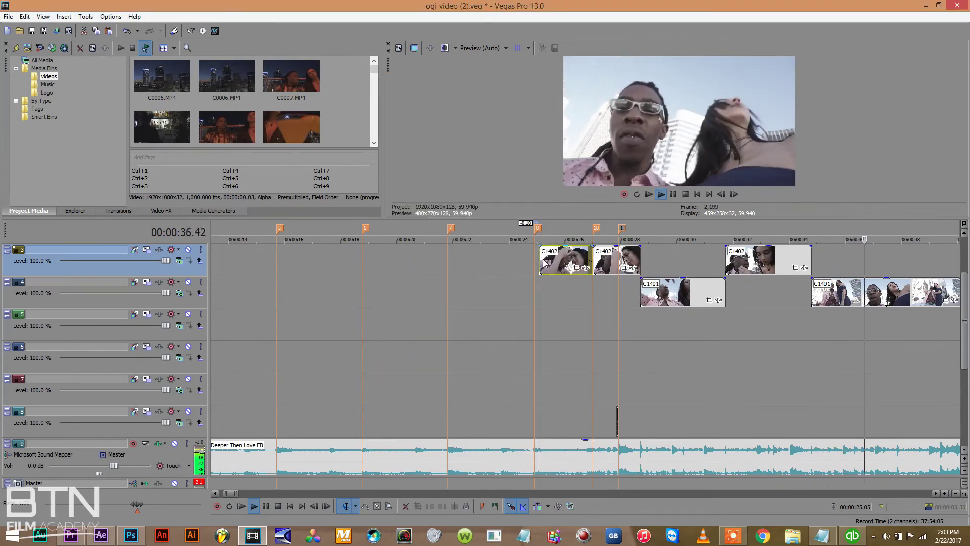
left_click_drag(541, 259, 549, 259)
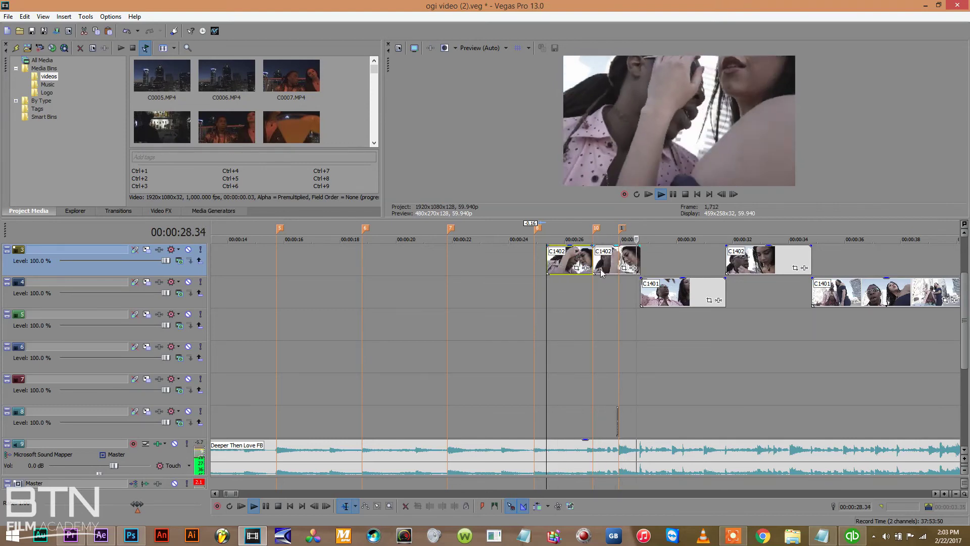
key("space")
key("space")
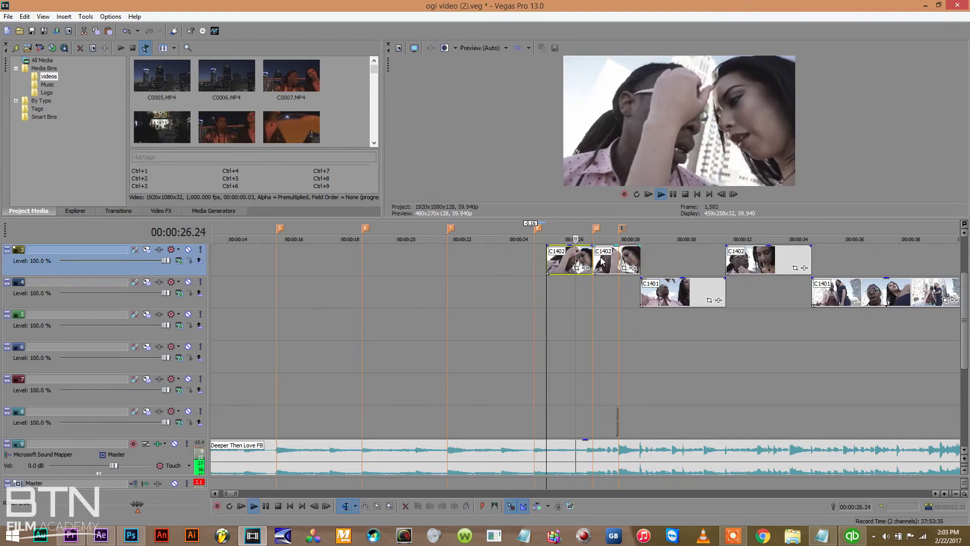
key("space")
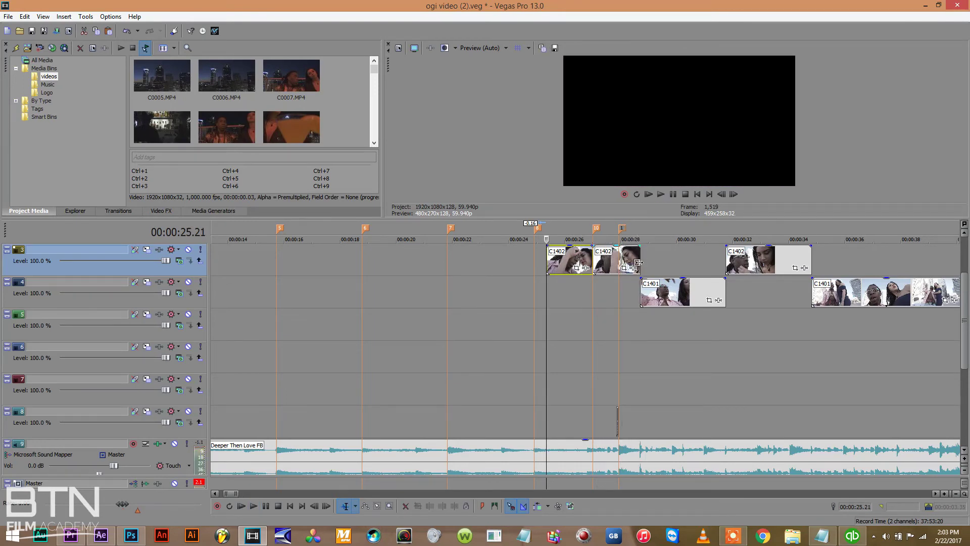
Delete the short stray clip on track 8 and extend the start of the first C1401 clip on track 4 back to 00:00:27.28.
left_click(617, 414)
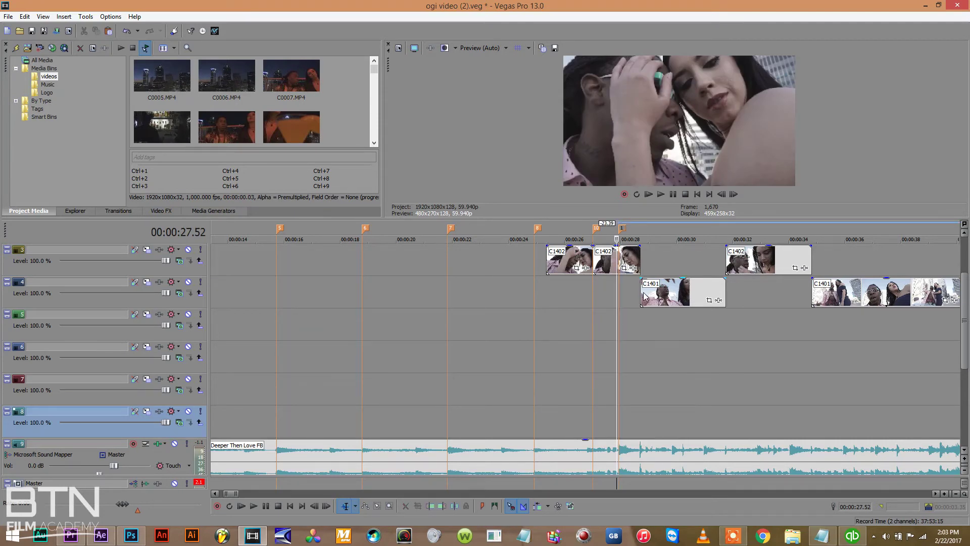
left_click_drag(644, 296, 610, 302)
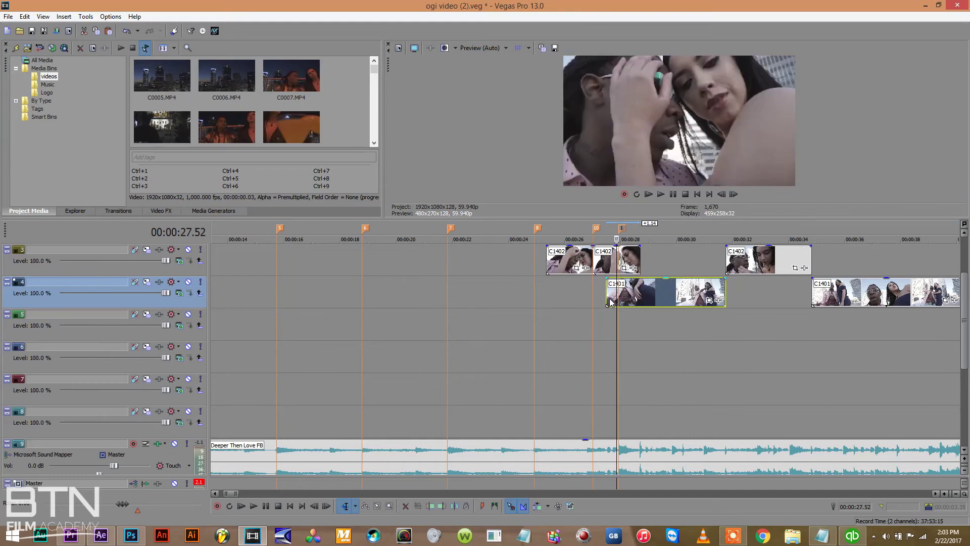
left_click(638, 258)
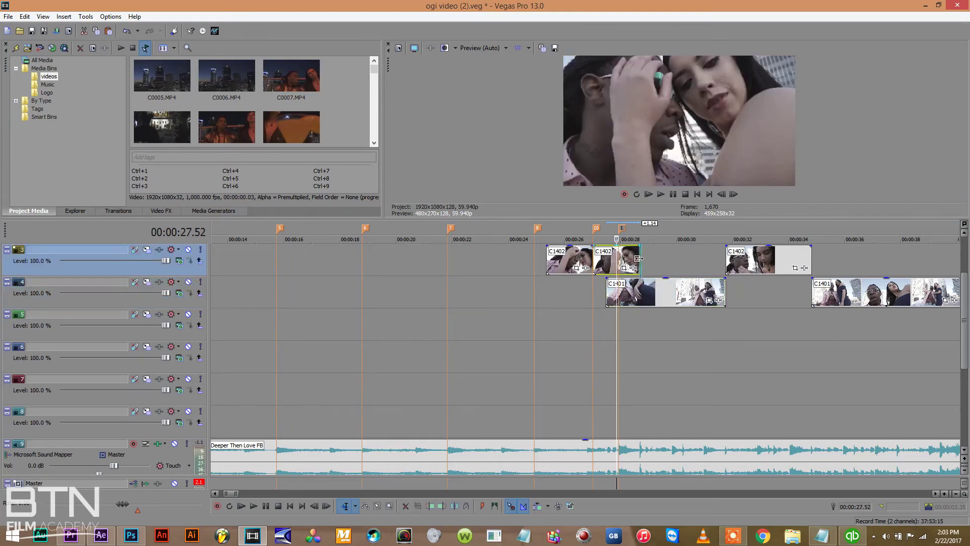
left_click(608, 292)
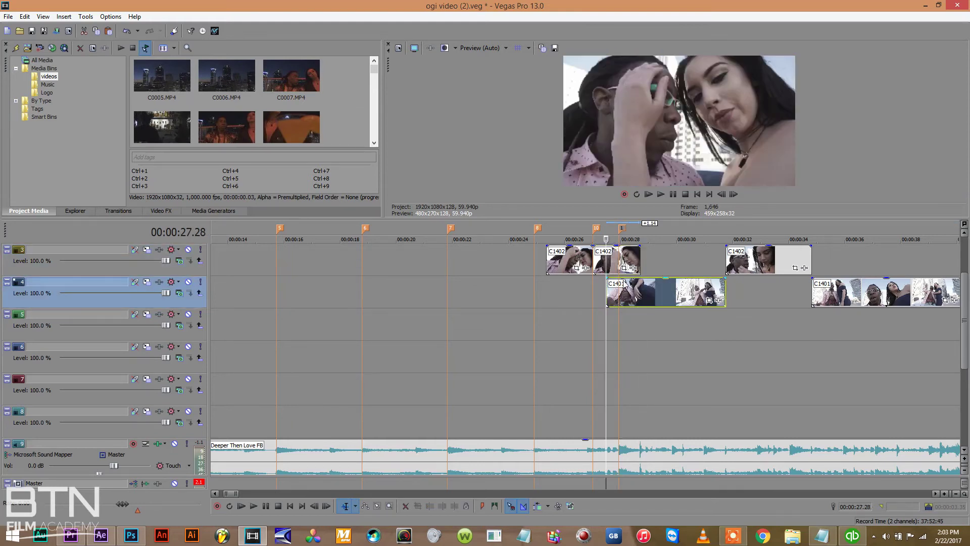
Crossfade the overlap with a fade-out on the second C1402 clip and a matching fade-in on the C1401 clip below it.
left_click_drag(639, 250, 606, 254)
left_click(615, 286)
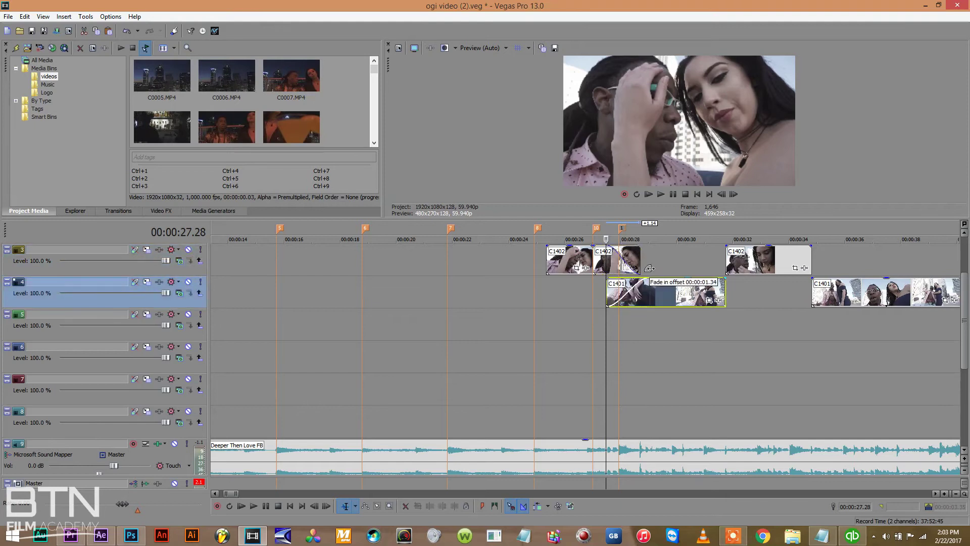
left_click(613, 293)
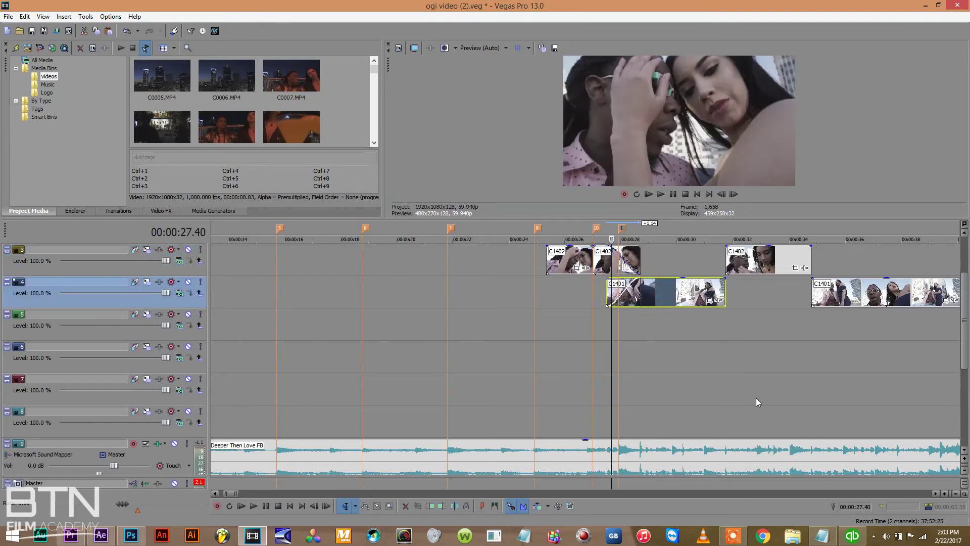
Start the C1401 clip 0.07 earlier, lengthen C1402's fade-out to match, and trim 0.07 off C1402's end so both fades align.
left_click(944, 493)
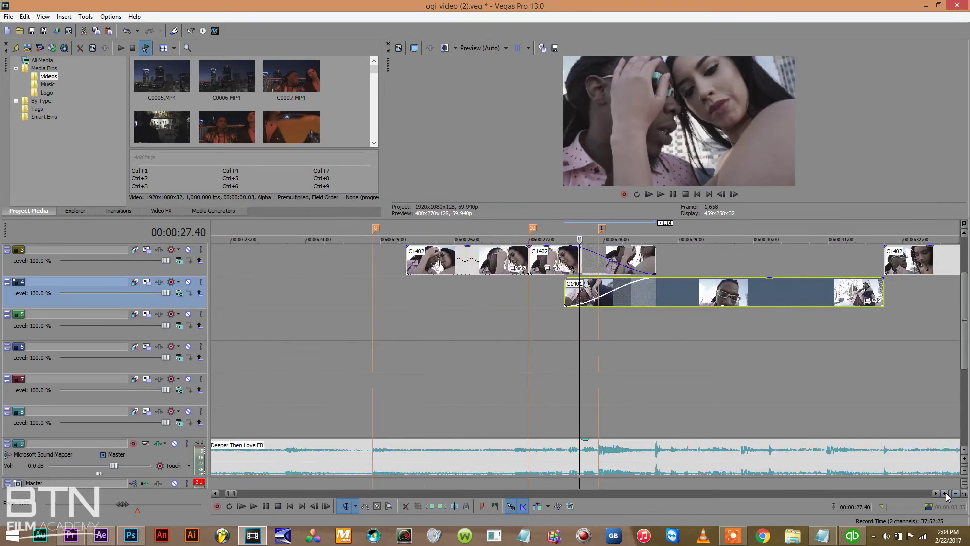
left_click_drag(557, 293, 545, 291)
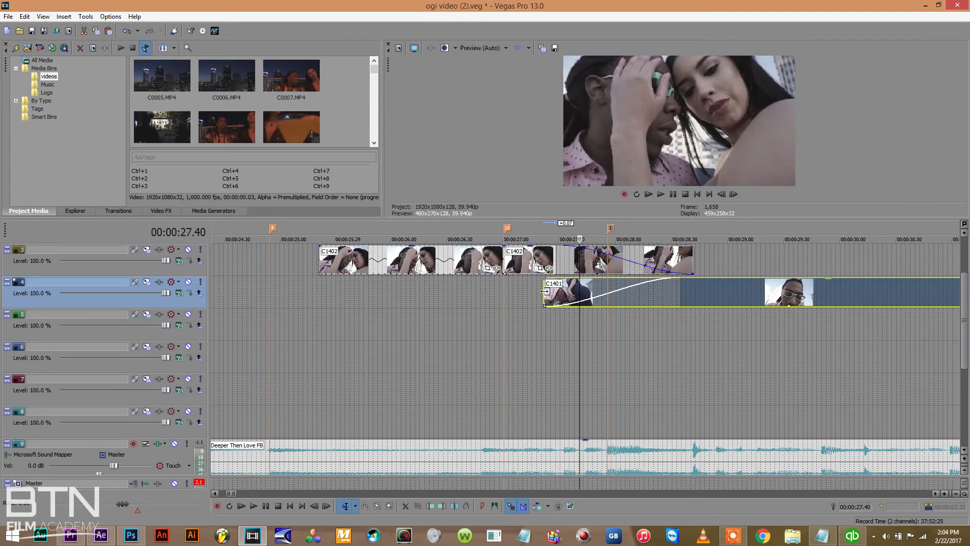
left_click(556, 261)
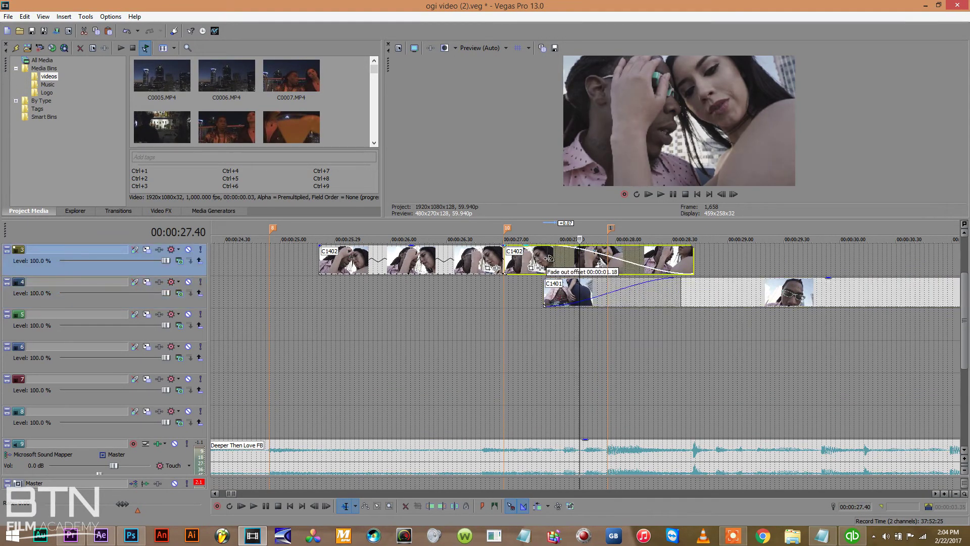
left_click_drag(694, 254, 681, 253)
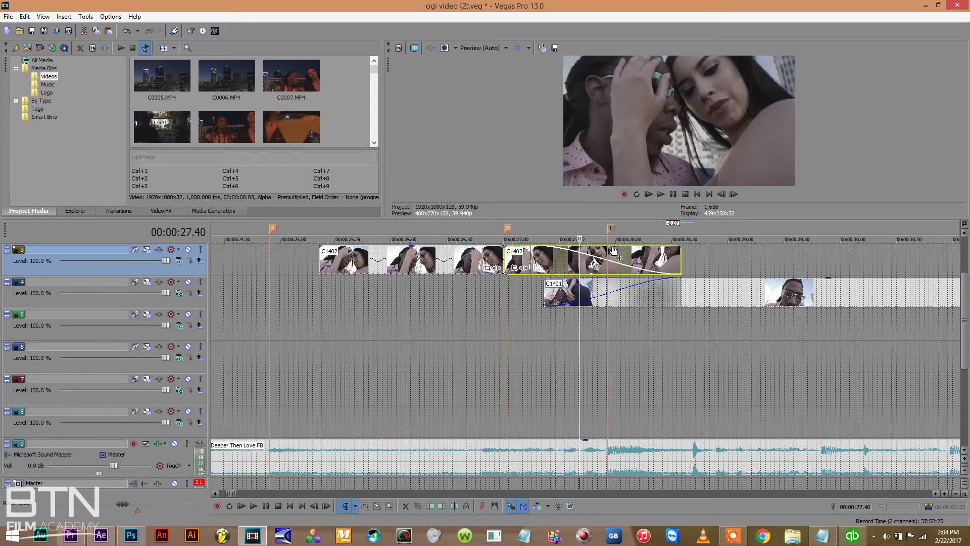
left_click(536, 309)
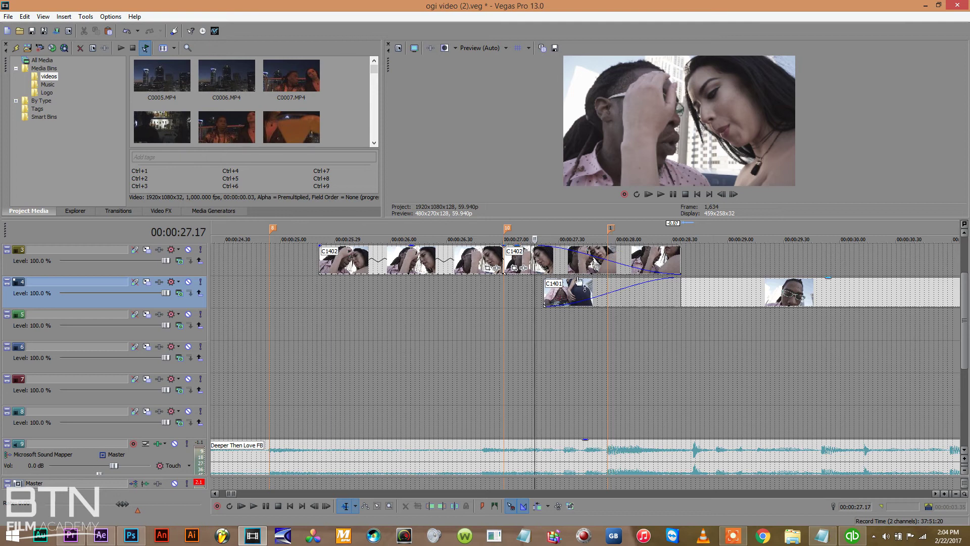
Apply the default Flash transition to the fade-out of the second C1402 clip on track 3.
left_click(533, 258)
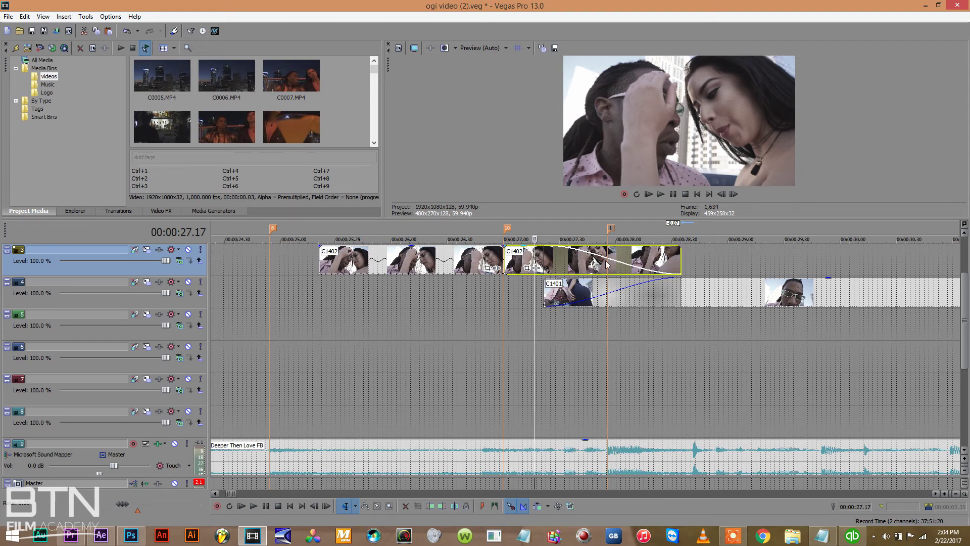
left_click(115, 213)
left_click_drag(54, 132, 456, 230)
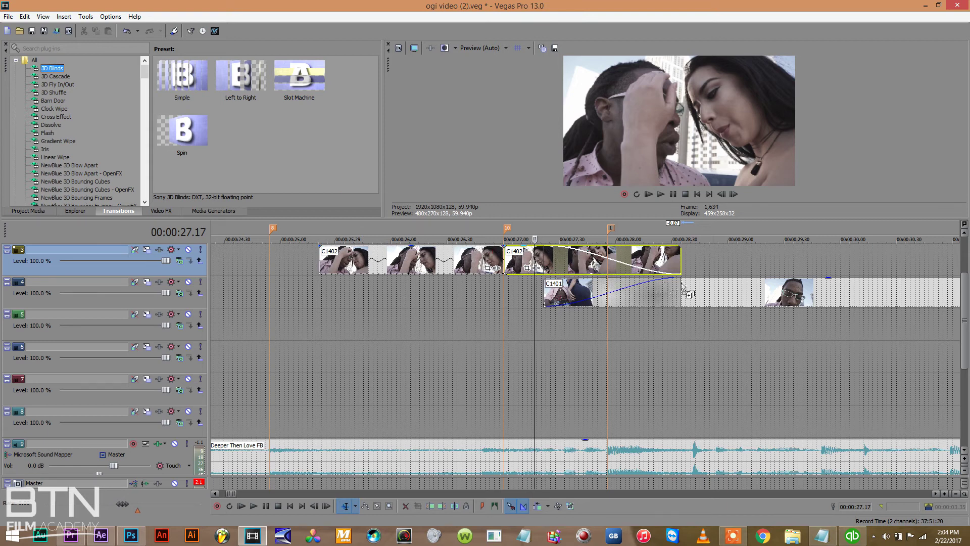
left_click_drag(670, 284, 616, 265)
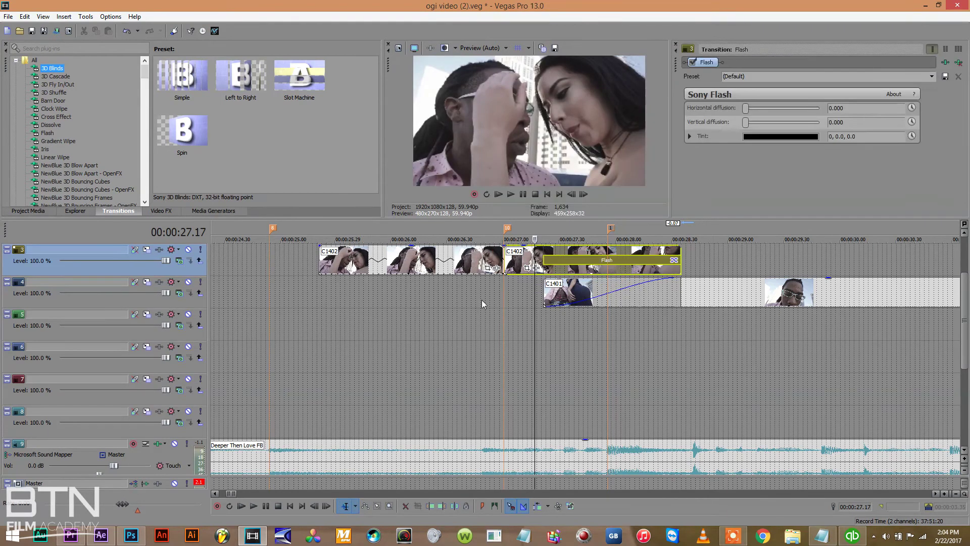
Play the stretch before and through the Flash transition from C1402 into C1401 to judge its timing.
left_click(441, 300)
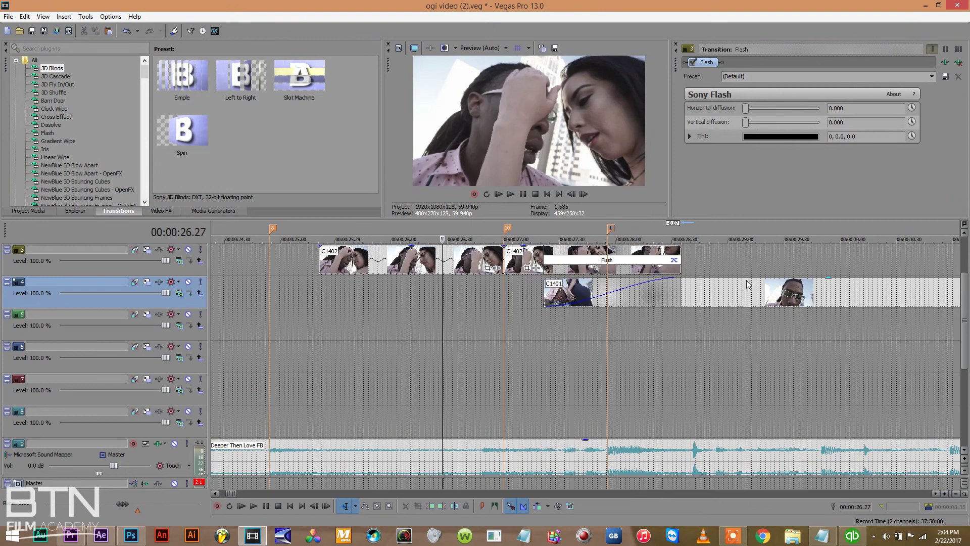
left_click(748, 298)
left_click(459, 262)
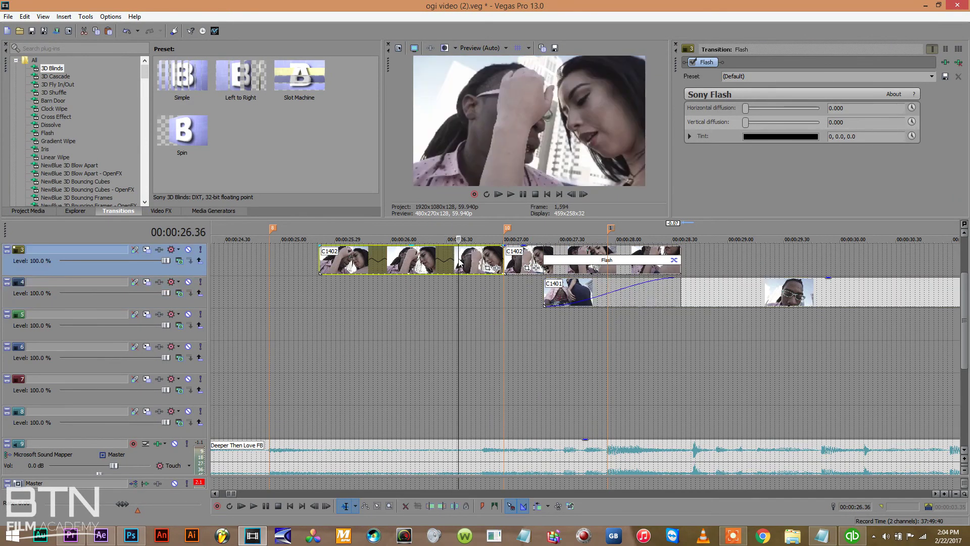
left_click(532, 375)
key("space")
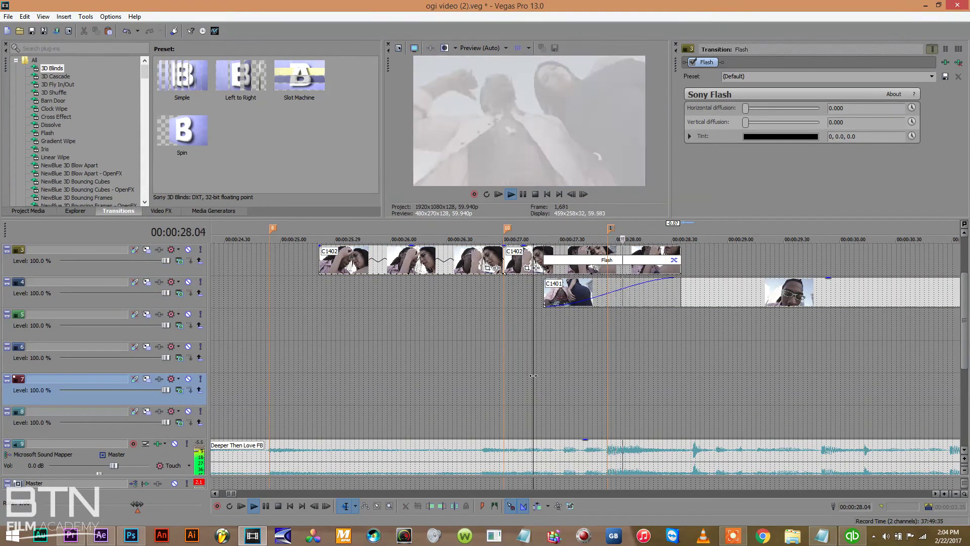
key("space")
key("space")
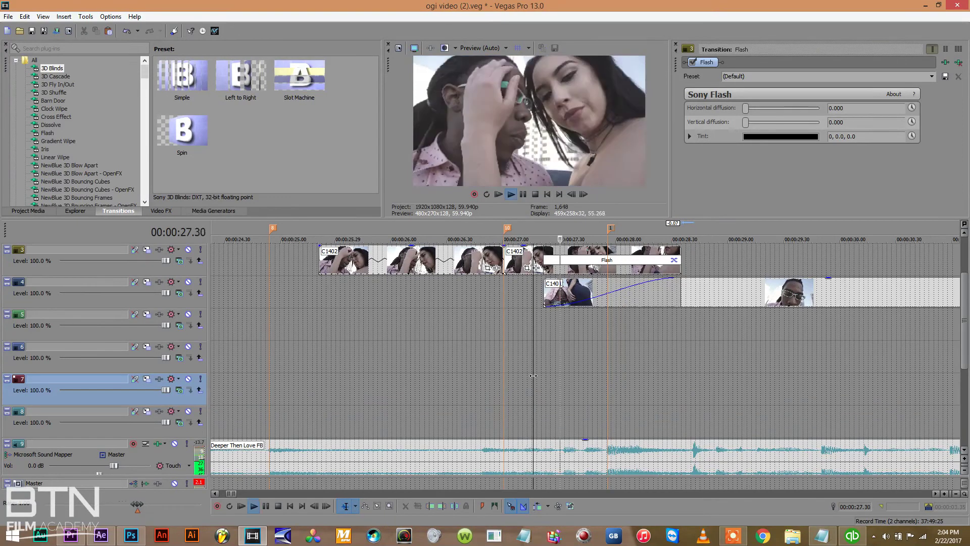
key("space")
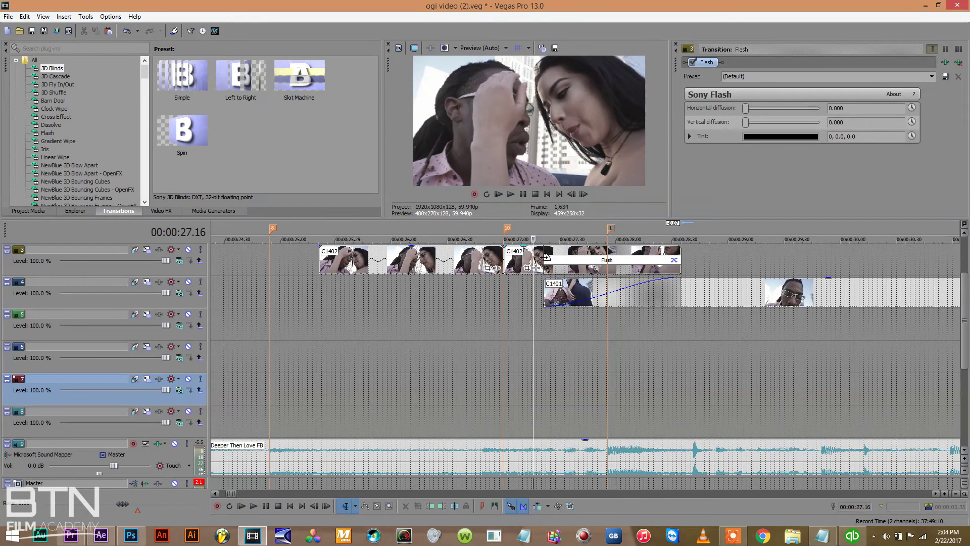
Mark the Flash transition from 00:00:27.23 to 00:00:28.38 as a time selection and play through it again.
left_click_drag(548, 234, 687, 232)
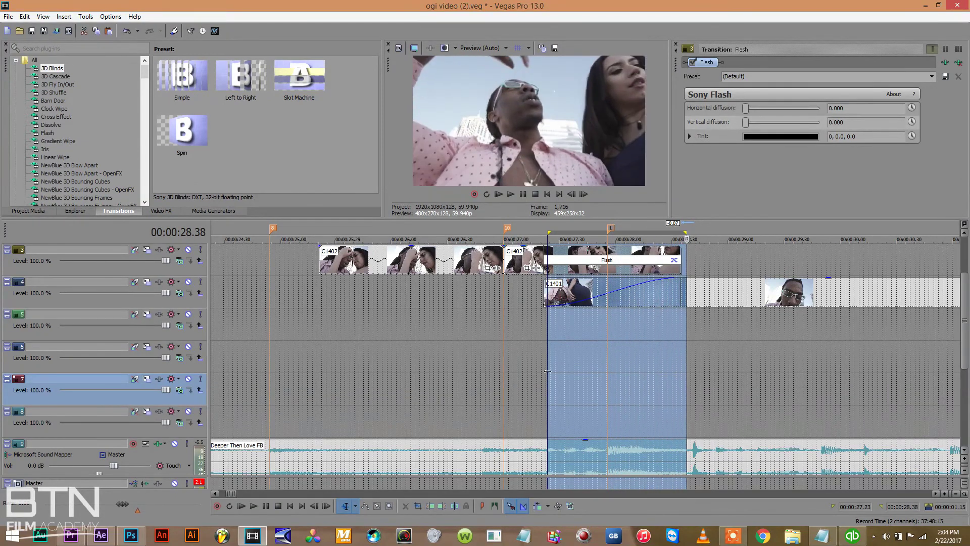
left_click(484, 378)
key("space")
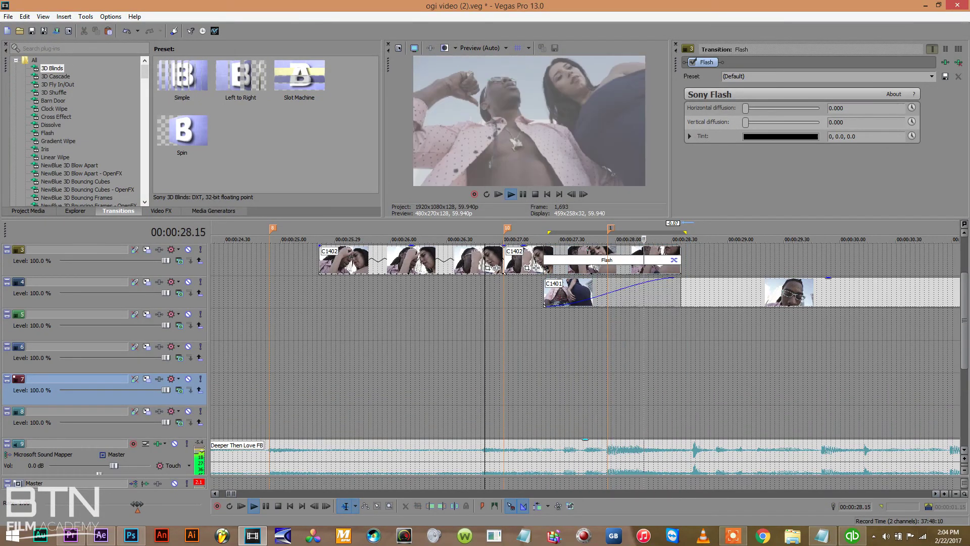
left_click(955, 494)
key("space")
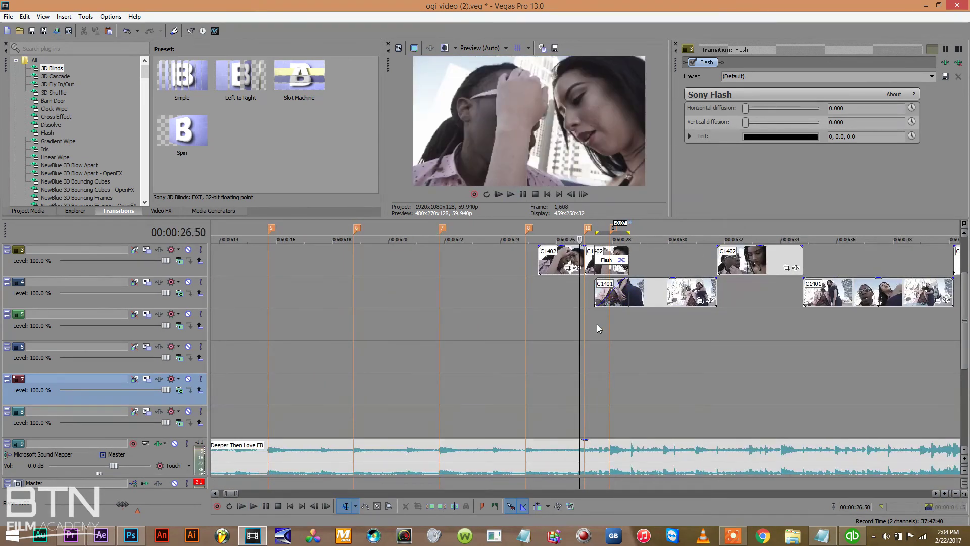
Extend the first C1402 clip's start 0.26 back to marker 8, give it a short fade-in, and play it.
left_click(495, 334)
key("space")
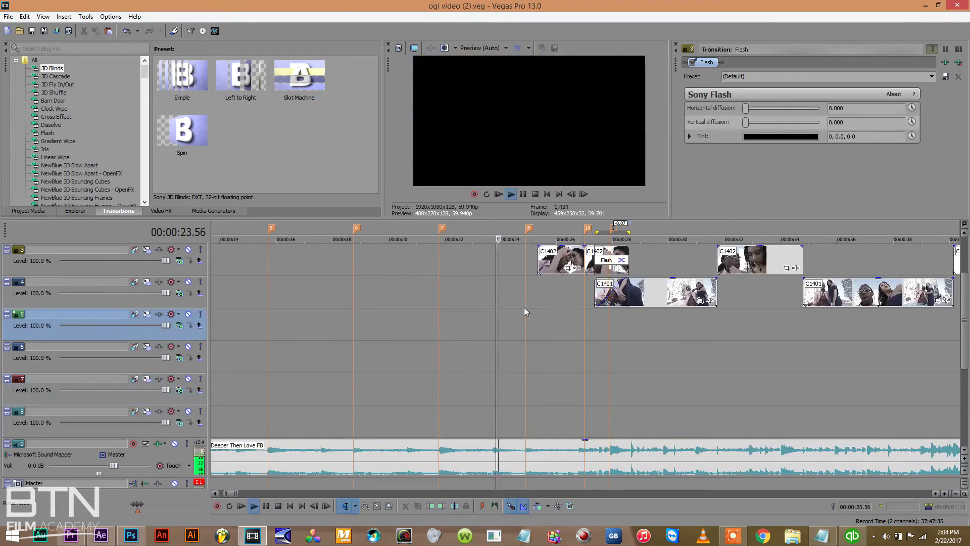
left_click_drag(538, 251, 524, 246)
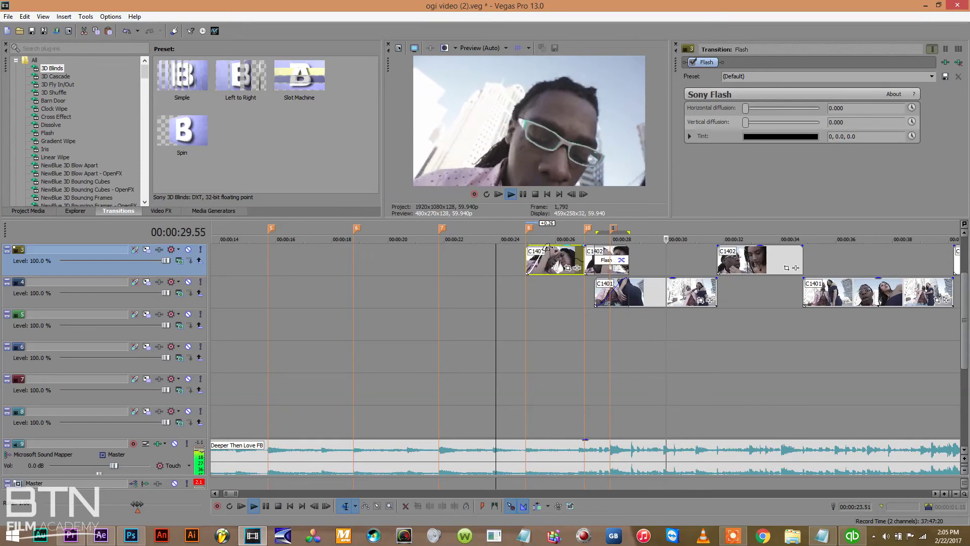
left_click(526, 259)
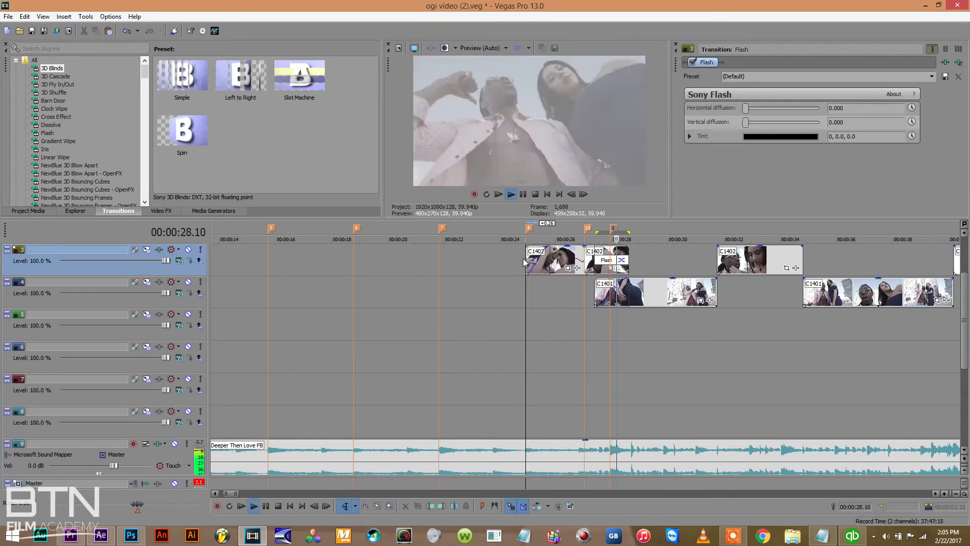
Look through the block of spare clips on track 1 beyond the main edit for footage to fill the intro.
left_click(305, 313)
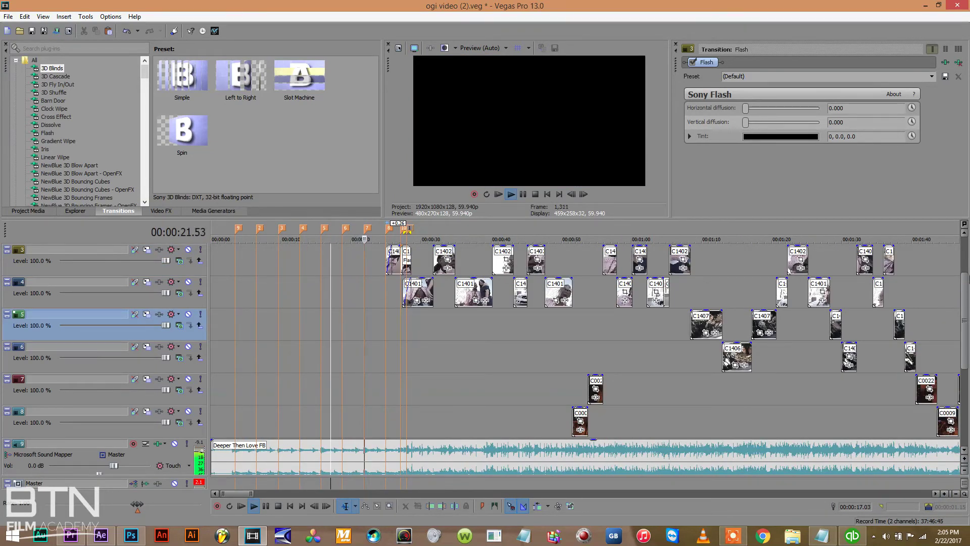
left_click_drag(965, 287, 965, 252)
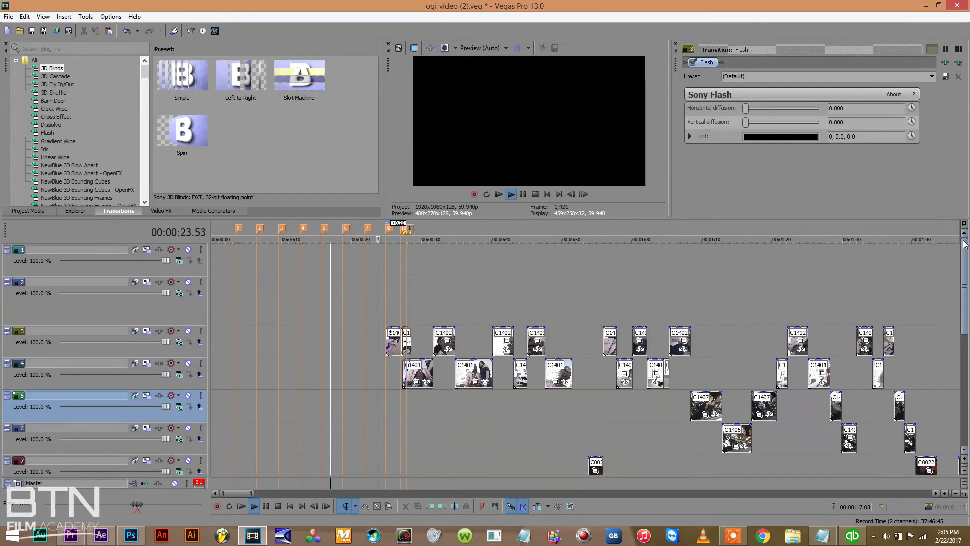
left_click(957, 494)
left_click(957, 495)
left_click(957, 494)
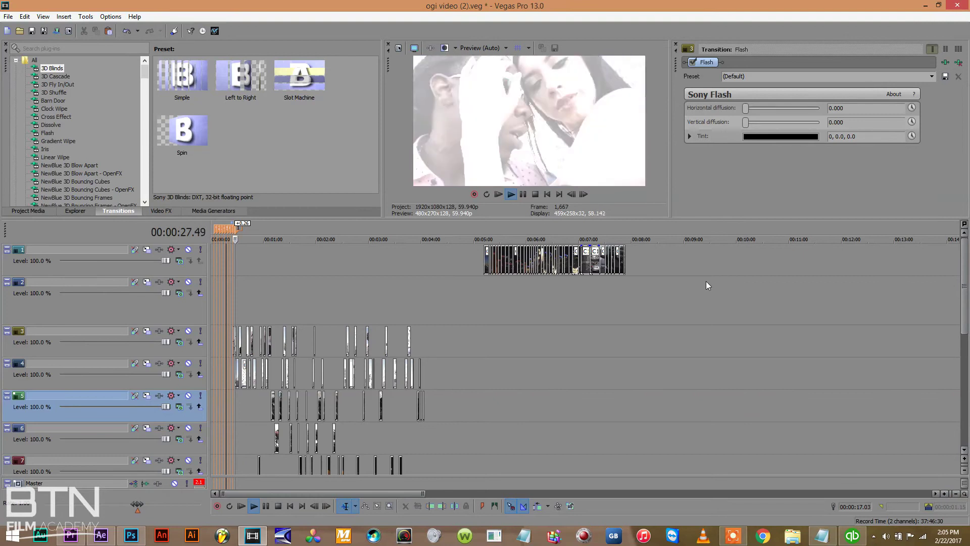
left_click(619, 283)
left_click(599, 285)
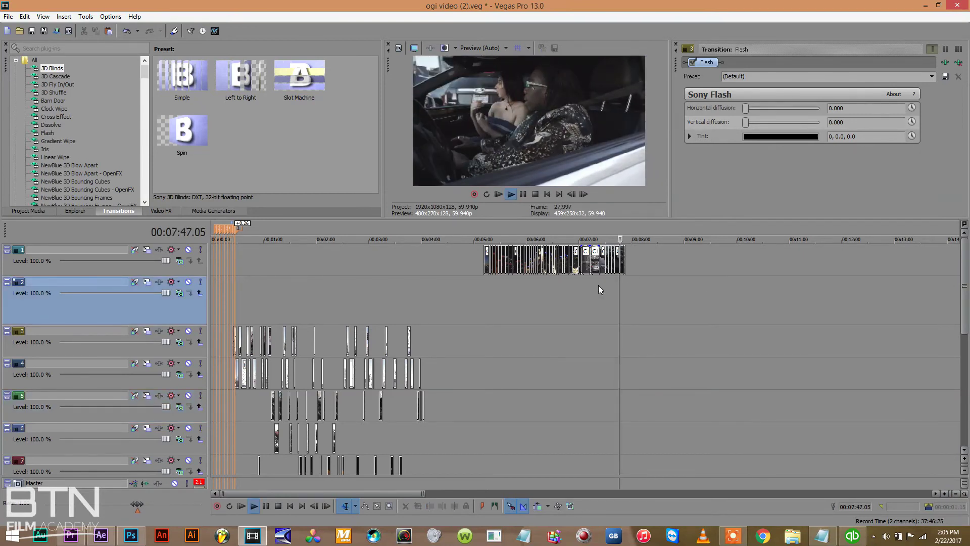
left_click(574, 281)
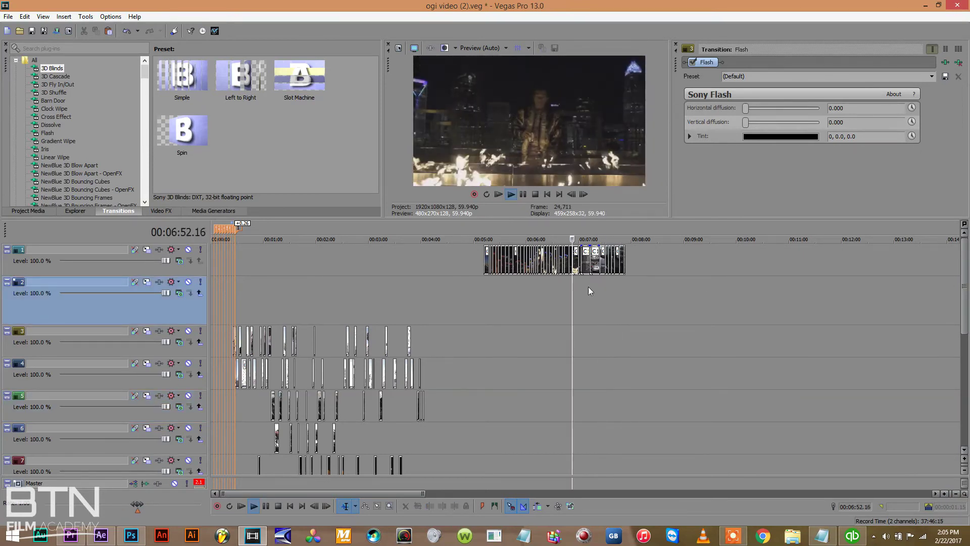
Preview the spare C0033 and C1408 clips on track 1 around 00:07:00.
left_click(945, 494)
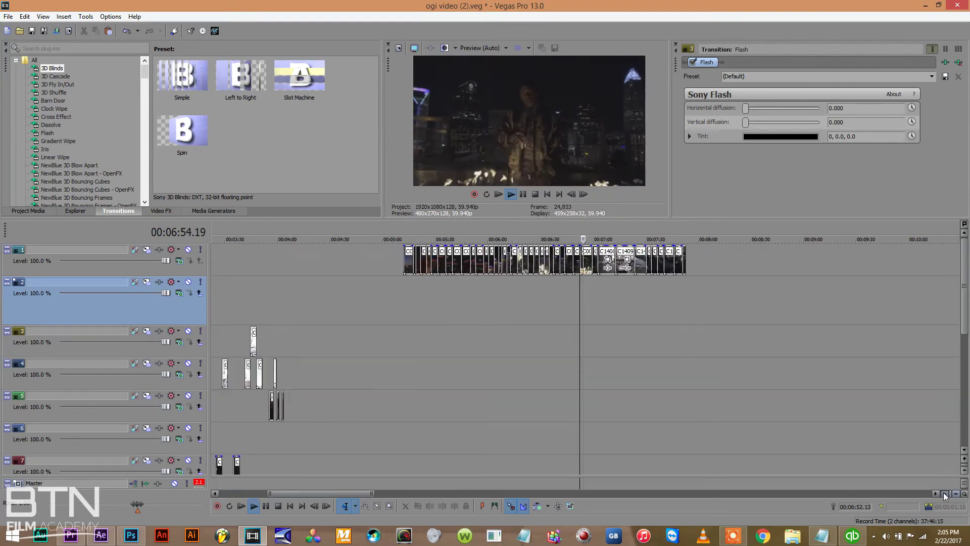
left_click(678, 284)
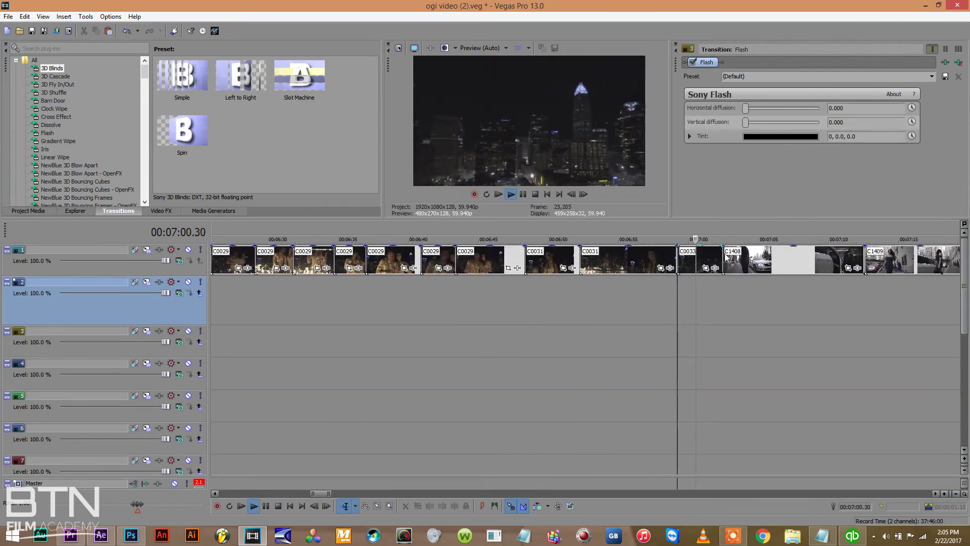
left_click(753, 261)
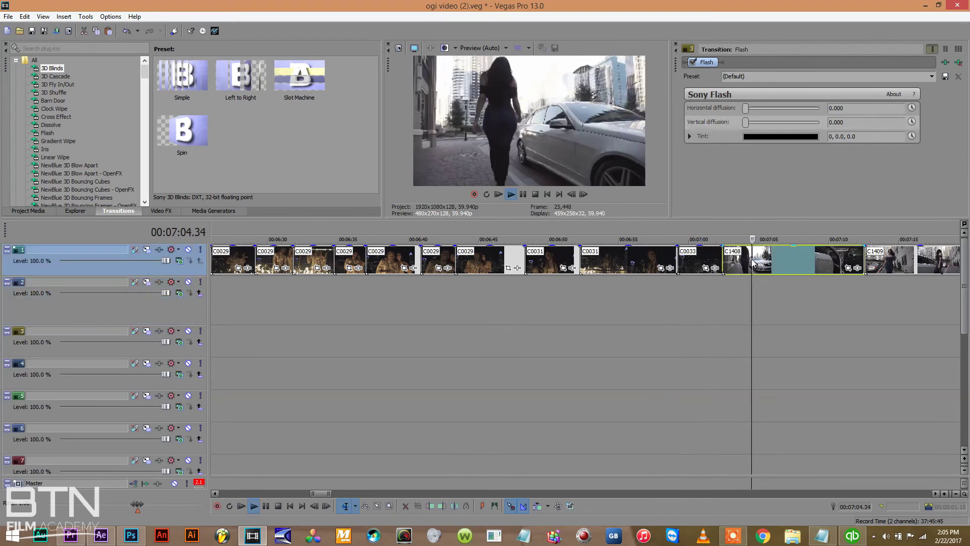
key("space")
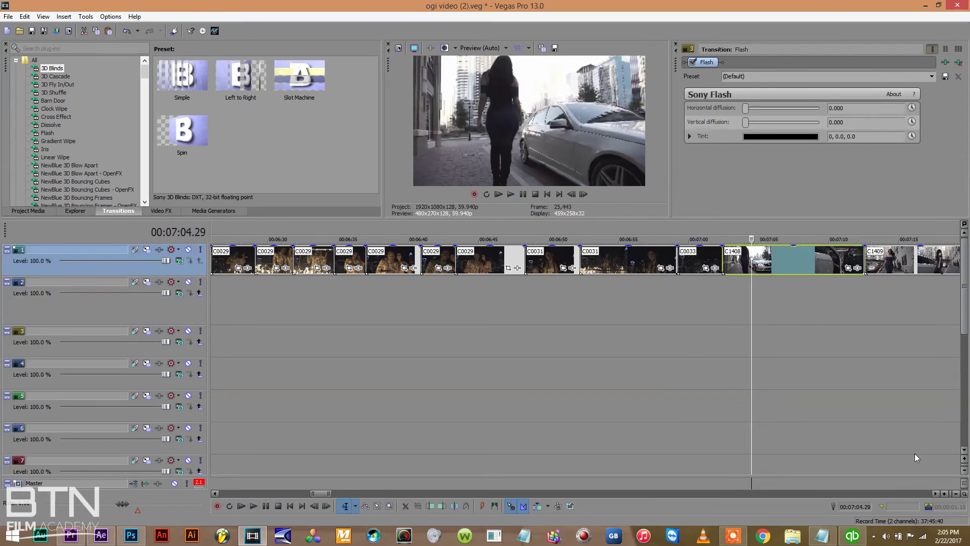
left_click(956, 494)
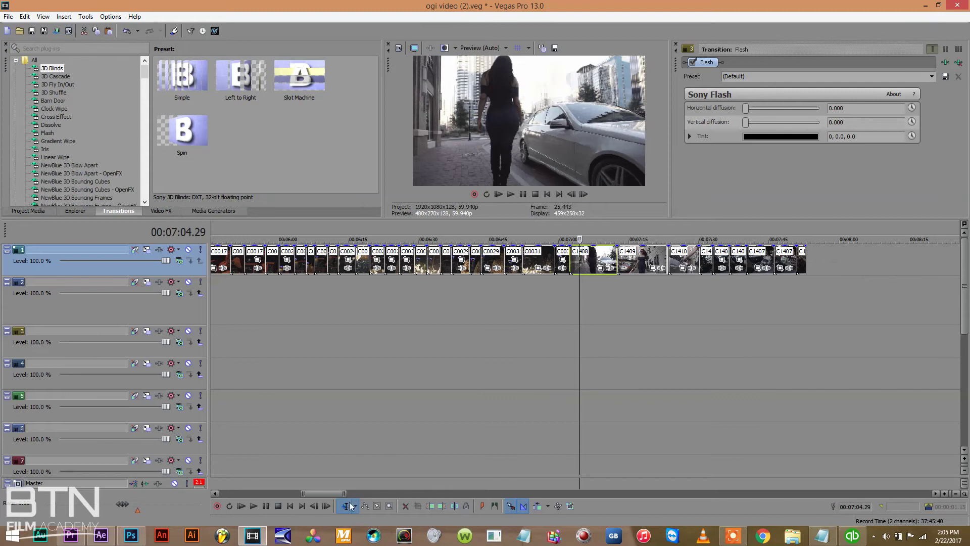
Select the spare C1408, C1409 and C1410 clips on track 1 together and move them to the project's start on track 2.
left_click(377, 505)
left_click_drag(823, 269, 753, 267)
left_click(730, 234)
key("space")
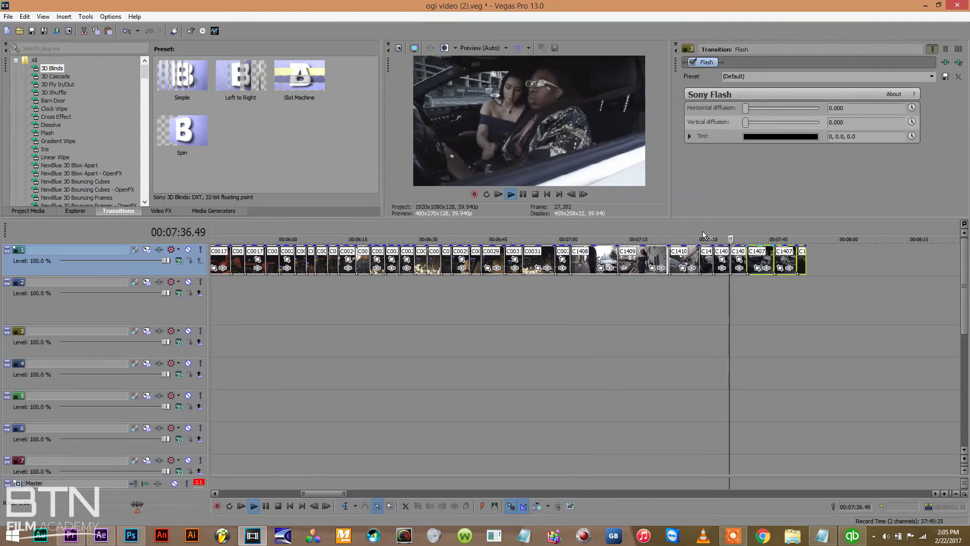
left_click_drag(678, 290, 596, 259)
scroll(255, 321, "left", 15)
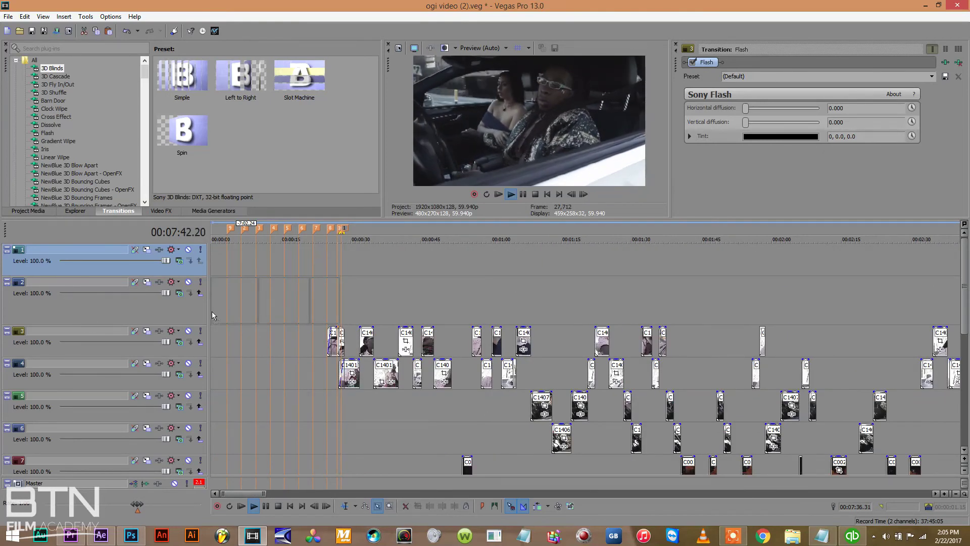
left_click_drag(239, 317, 222, 313)
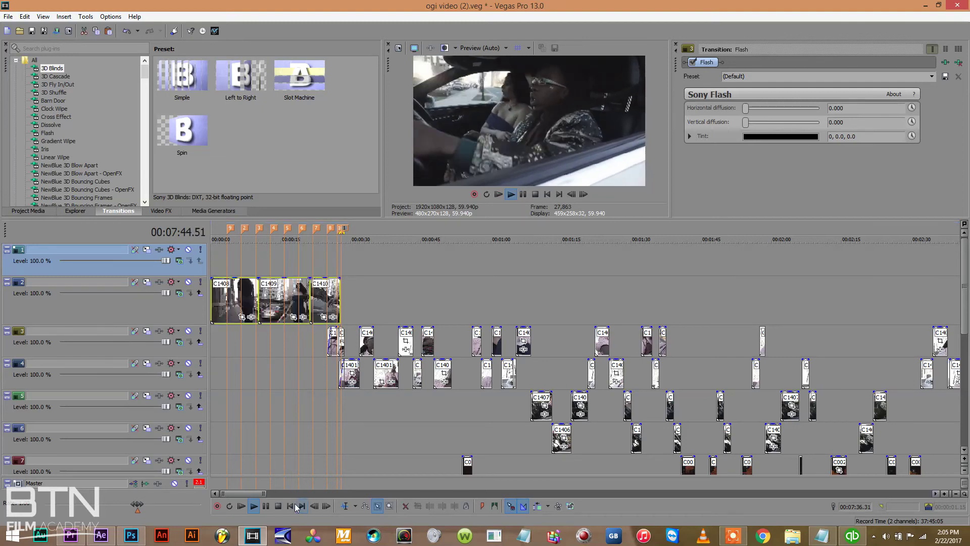
Play the intro from the project's beginning and shift the three clips on track 2 later by 1.19.
left_click(291, 506)
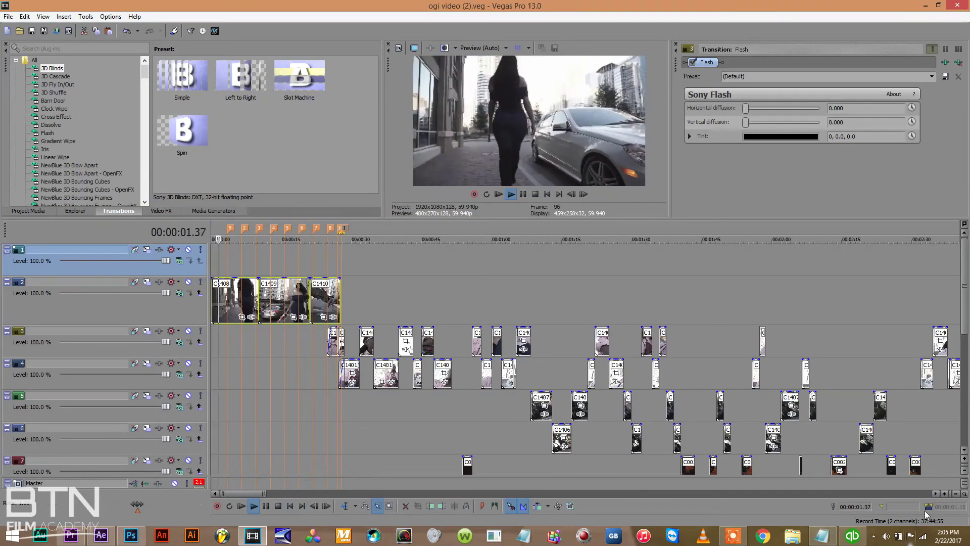
left_click(944, 493)
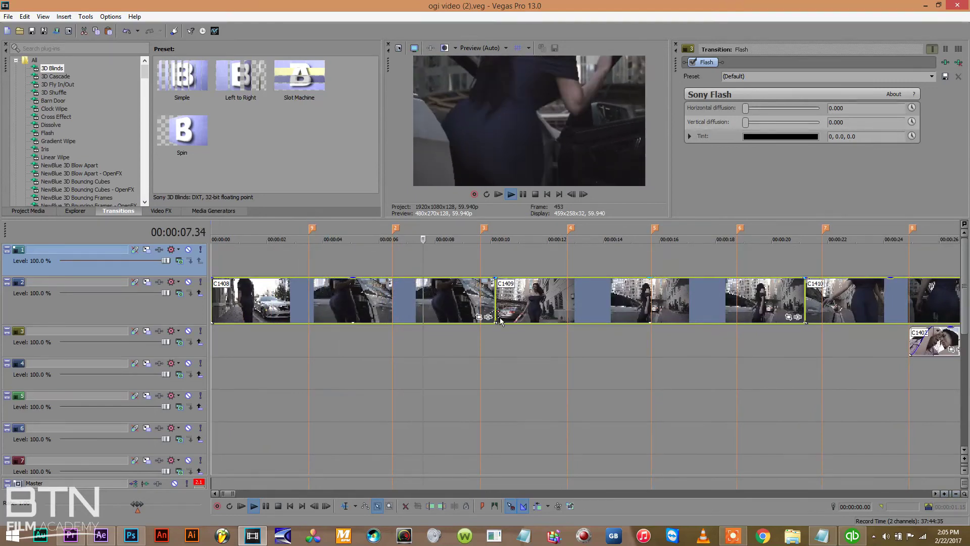
left_click(345, 506)
left_click_drag(396, 305, 433, 299)
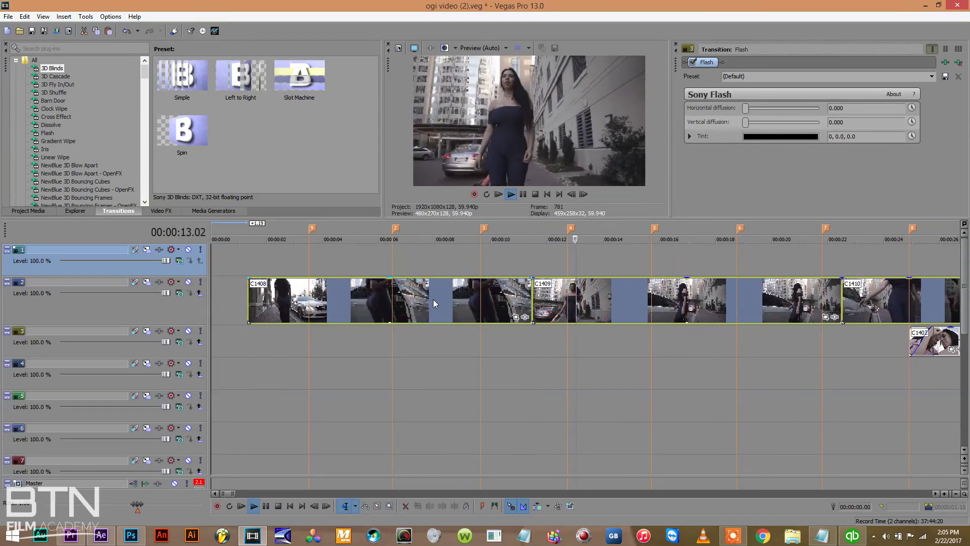
Move C1408 alone to the first marker at 00:00:03.29, overlapping C1409 as a crossfade, and fade it in up to about 00:00:05.
left_click(254, 307)
key("space")
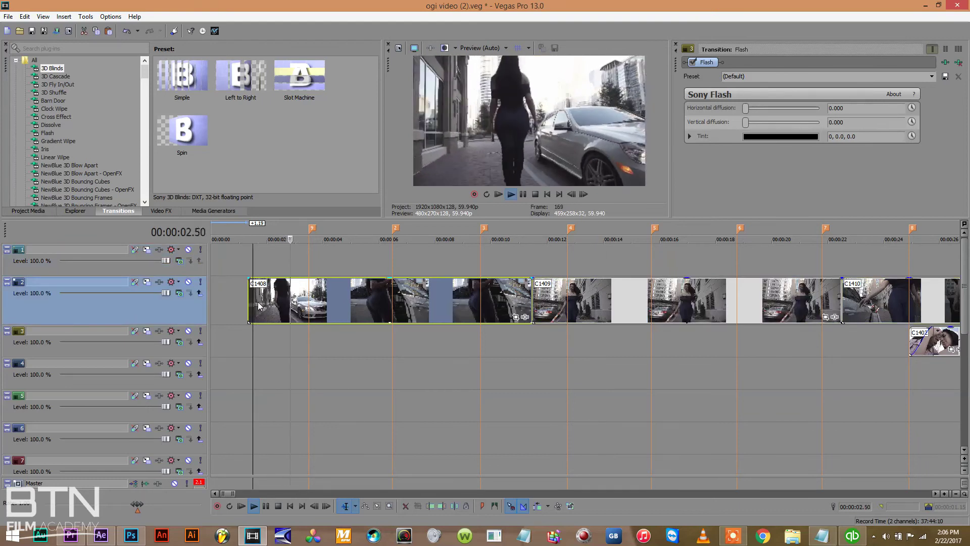
mouse_move(259, 305)
left_mouse_down()
mouse_move(227, 308)
mouse_move(285, 311)
mouse_move(225, 317)
mouse_move(324, 313)
left_mouse_up()
left_click(307, 303)
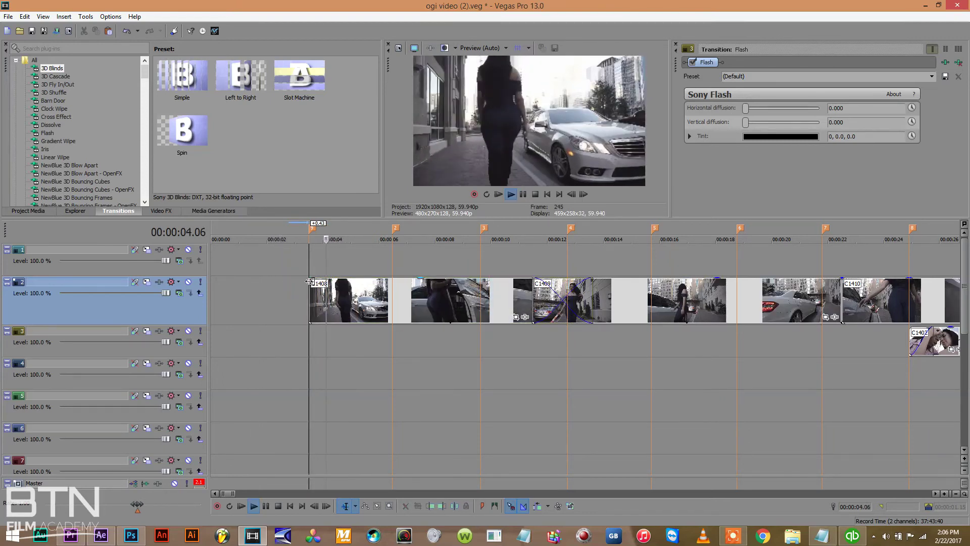
left_click_drag(308, 278, 352, 286)
Set the C1408 clip's playback rate to .375 and play the slowed clip from its start.
right_click(408, 308)
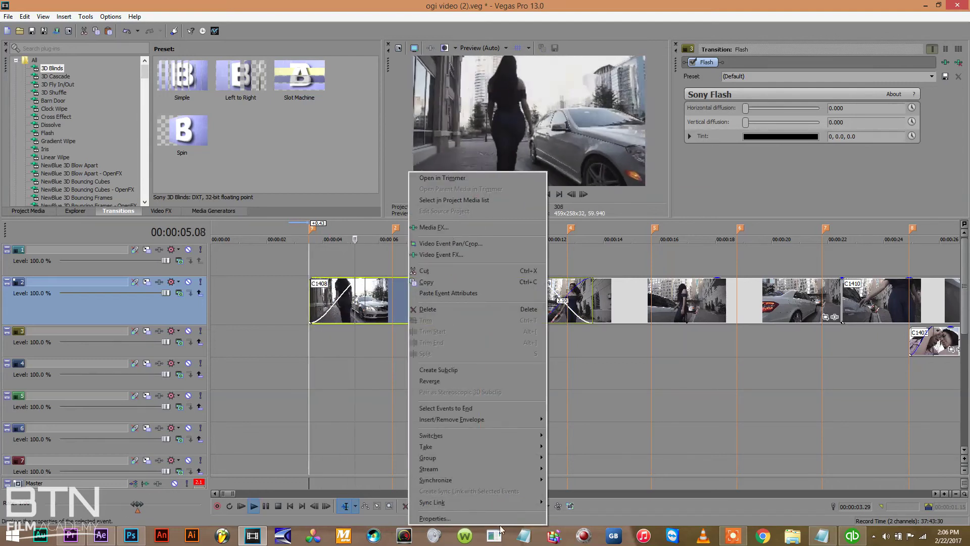
left_click(474, 517)
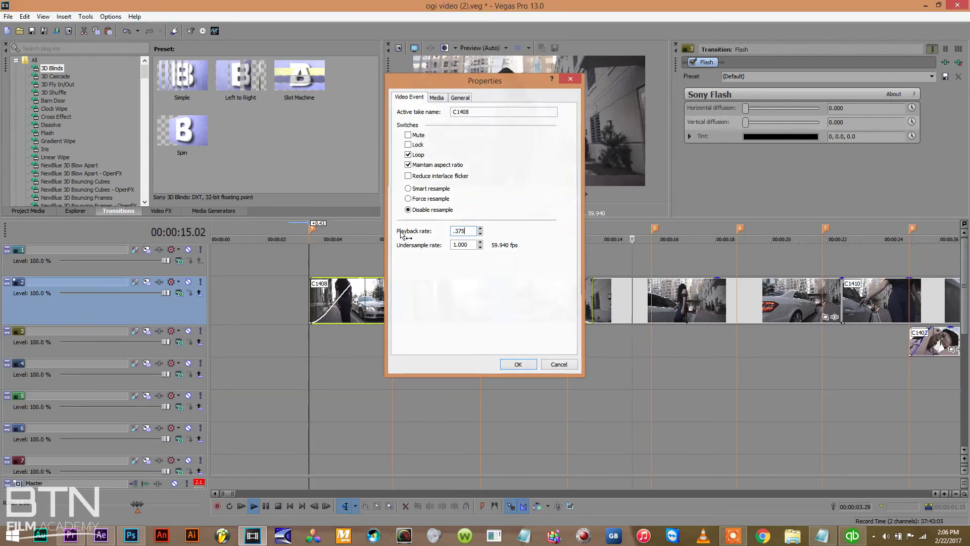
key("Return")
key("space")
key("space")
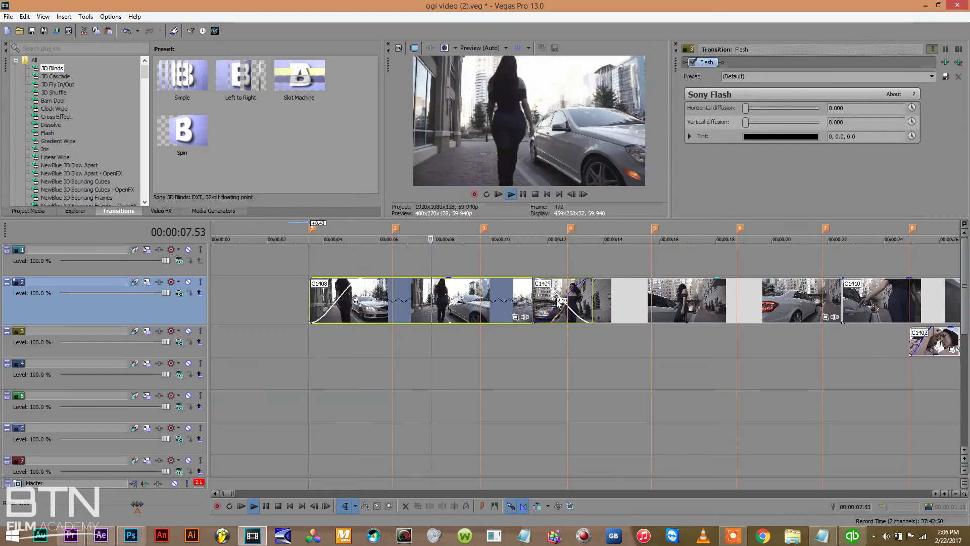
Move the C1409 clip out of its overlap with C1408 and up to track 1, starting at about 00:00:11.
mouse_move(610, 290)
left_mouse_down()
mouse_move(693, 288)
mouse_move(580, 304)
mouse_move(608, 286)
left_mouse_up()
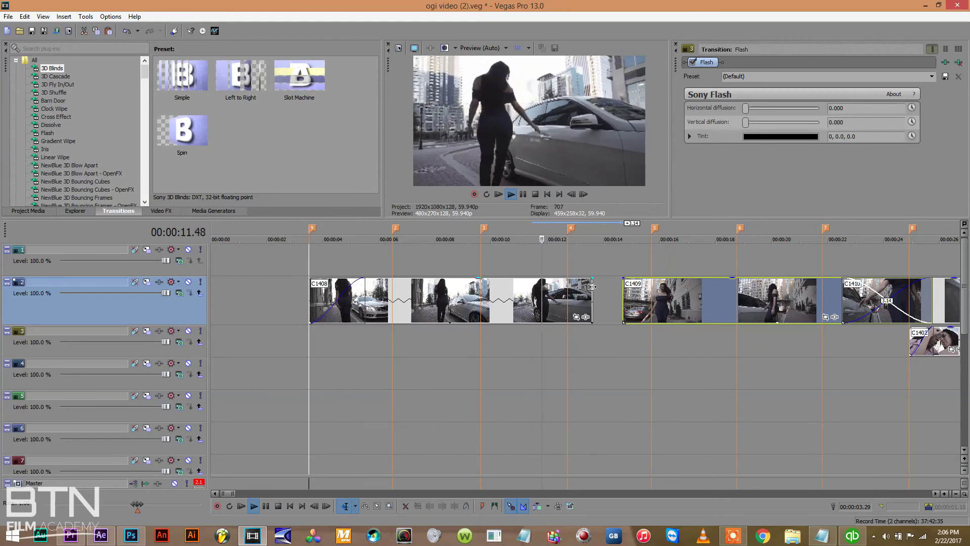
left_click_drag(654, 296, 543, 260)
key("space")
Copy the C1408 clip, paste its event attributes onto C1409, and save the project.
right_click(454, 302)
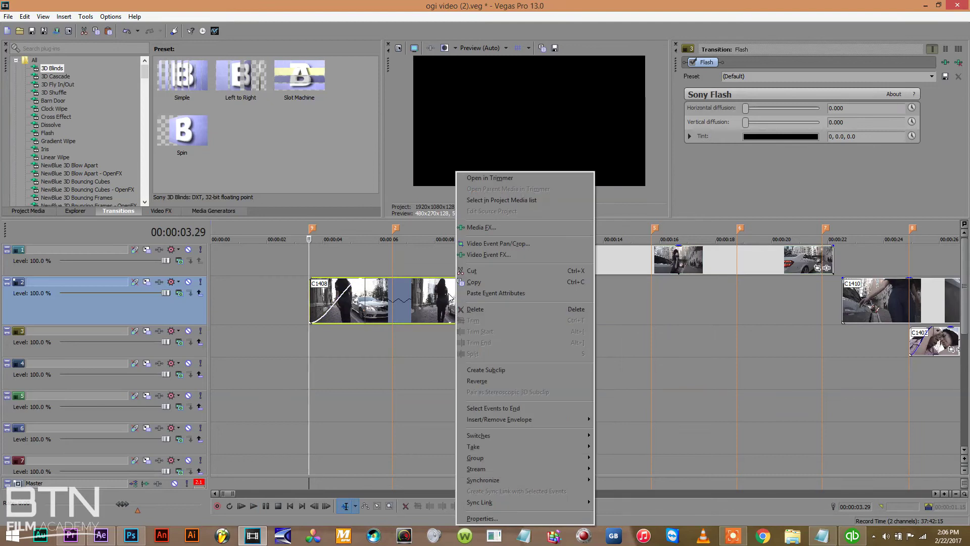
left_click(487, 281)
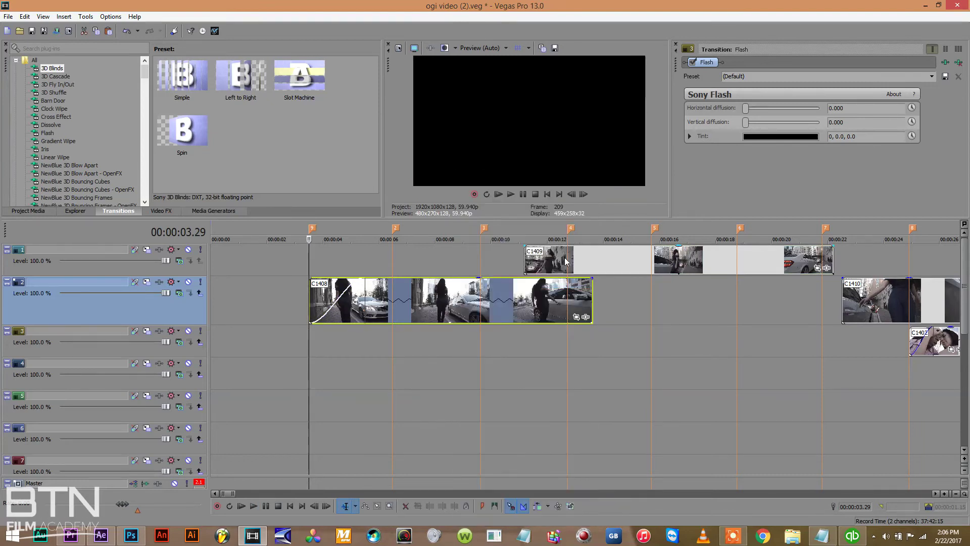
right_click(561, 255)
left_click(620, 290)
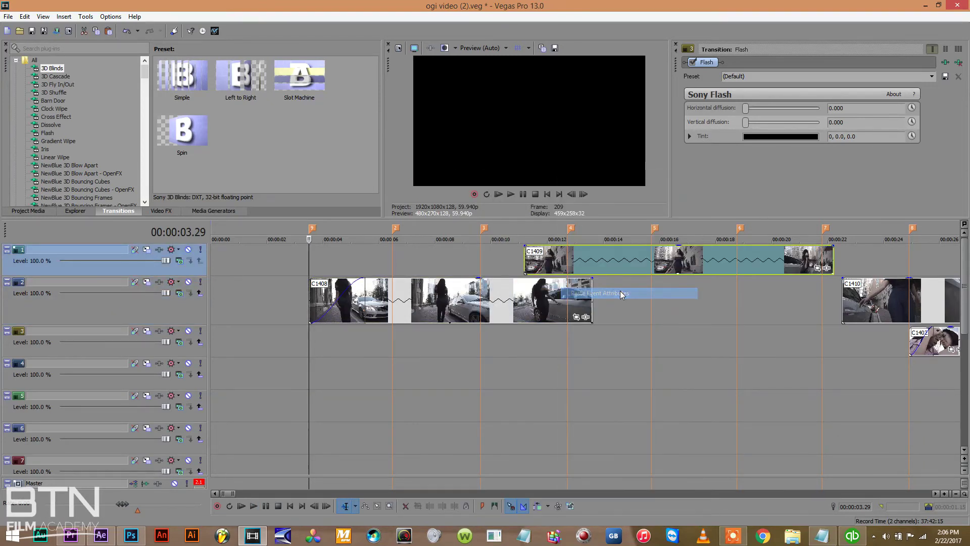
key("ctrl+s")
Play the intro, give C1409 a fade-in of about 2 seconds, and move it earlier to start at about 00:00:08 over C1408.
left_click(524, 259)
key("space")
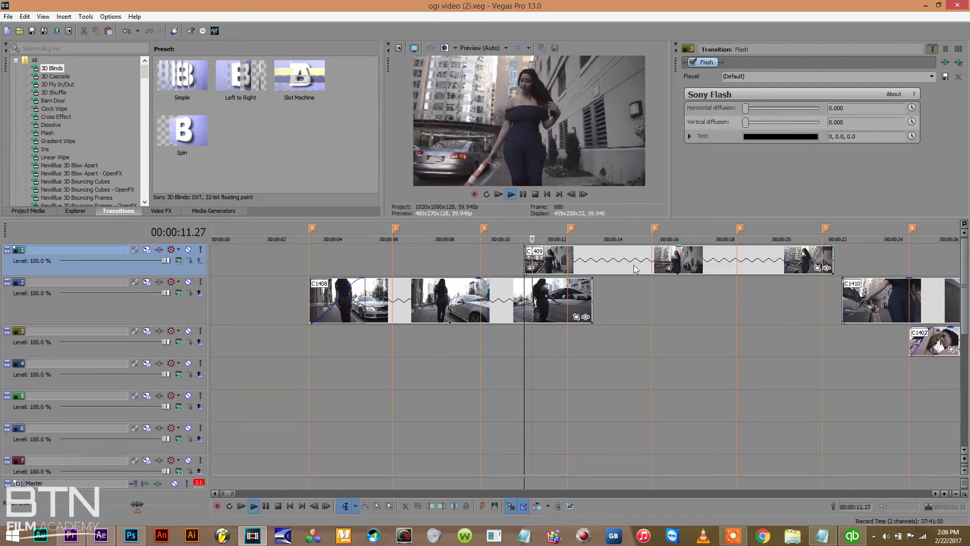
left_click(292, 257)
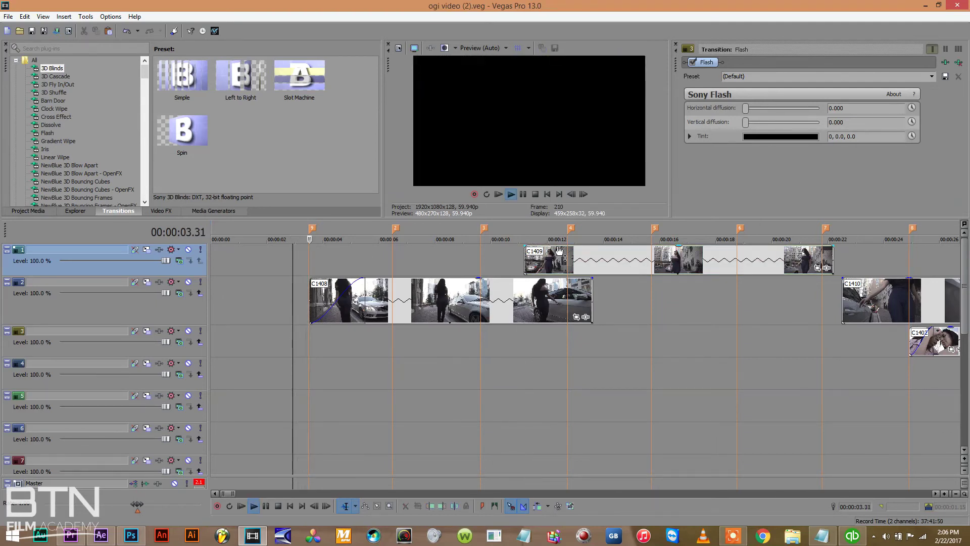
left_click_drag(557, 261, 537, 247)
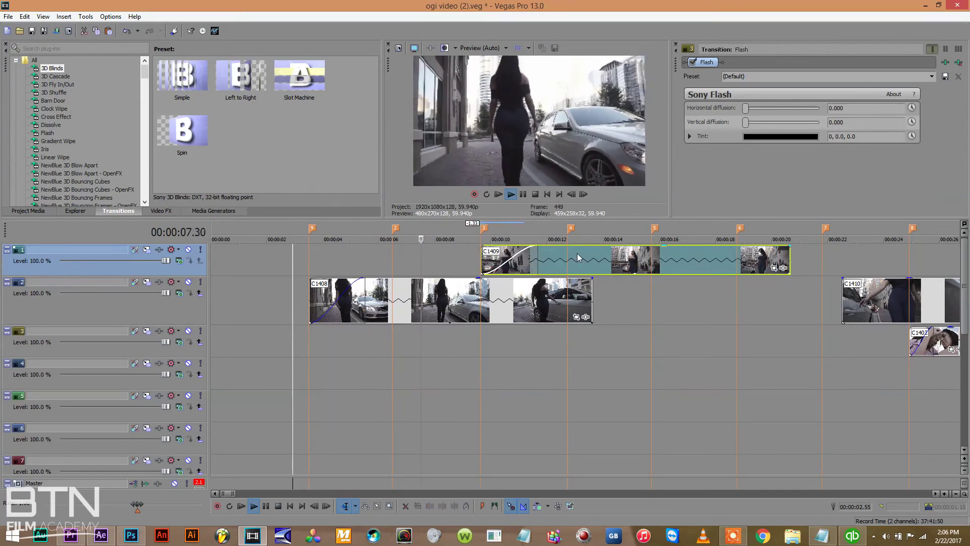
left_click_drag(575, 262, 530, 263)
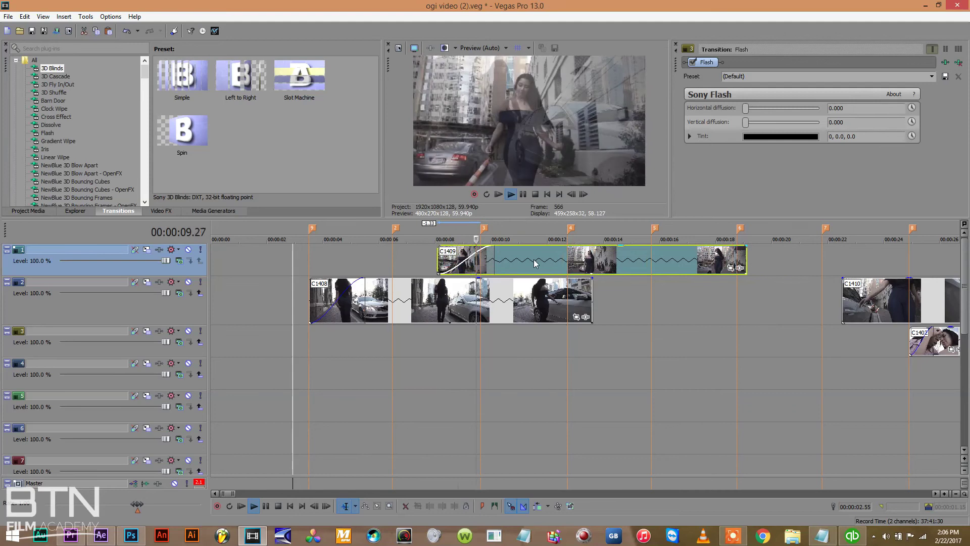
Play the blend from C1408 into C1409, starting from 00:00:07.11 and again from marker 2.
left_click(412, 251)
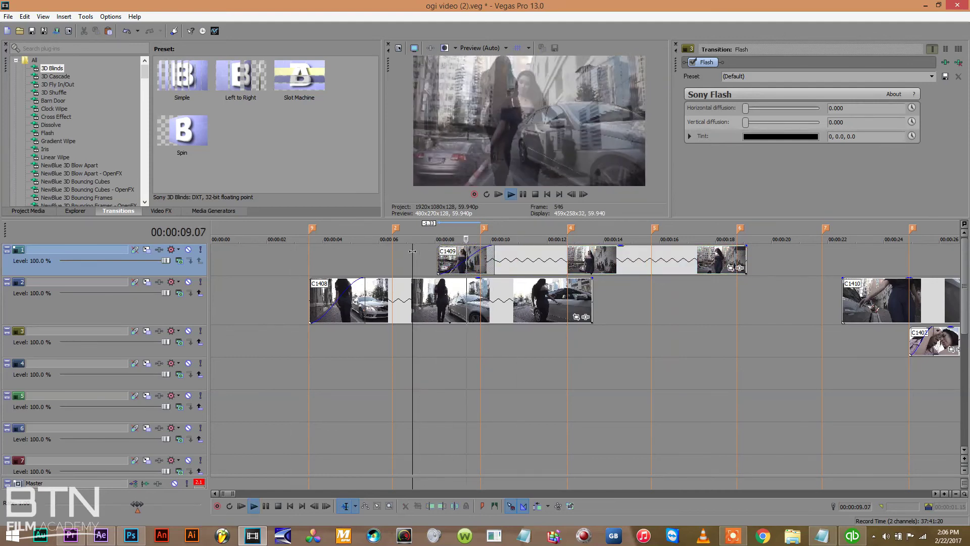
key("space")
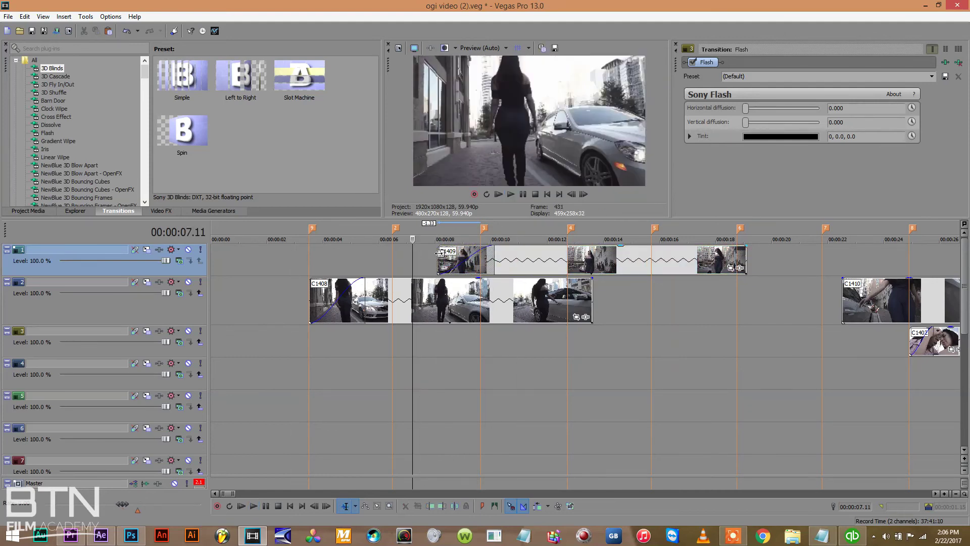
left_click(392, 259)
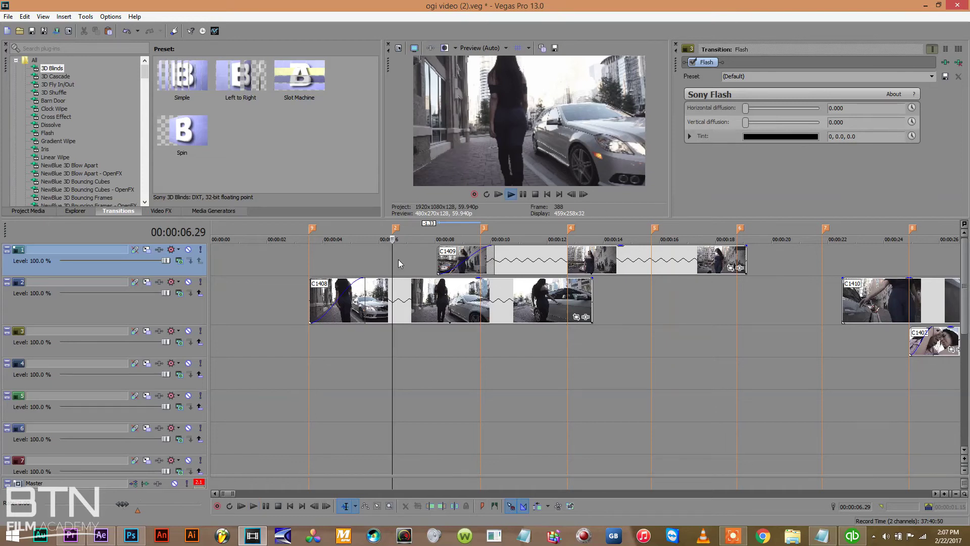
key("space")
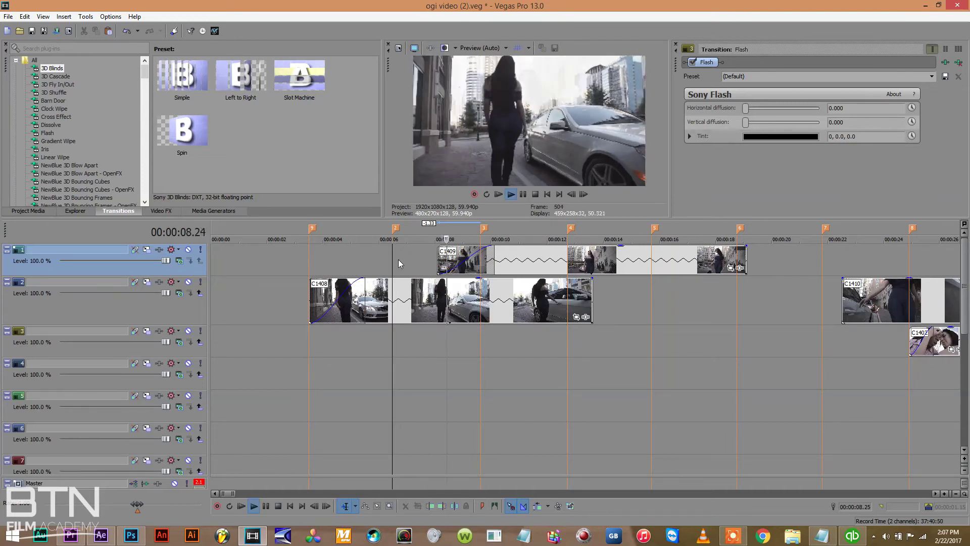
key("space")
key("space")
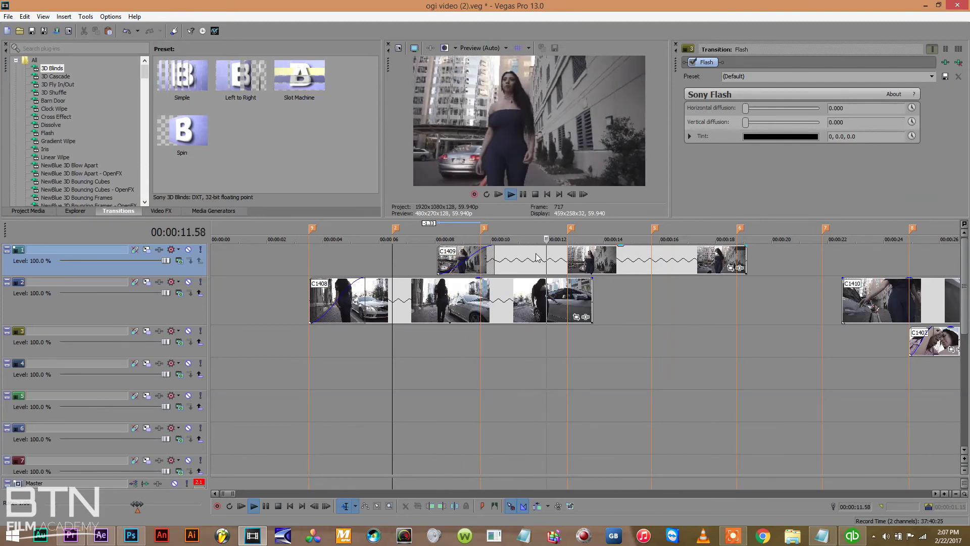
Trim about 4 seconds off the start of C1409 and move the clip earlier to begin at about 00:00:07.
left_click_drag(441, 263, 549, 256)
left_click_drag(634, 268, 504, 268)
key("space")
key("space")
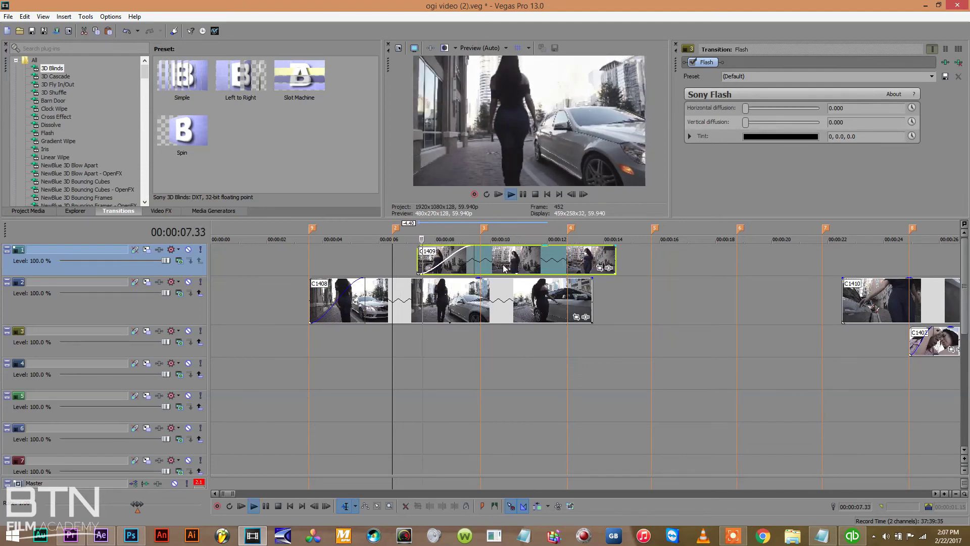
left_click_drag(520, 274, 513, 276)
key("space")
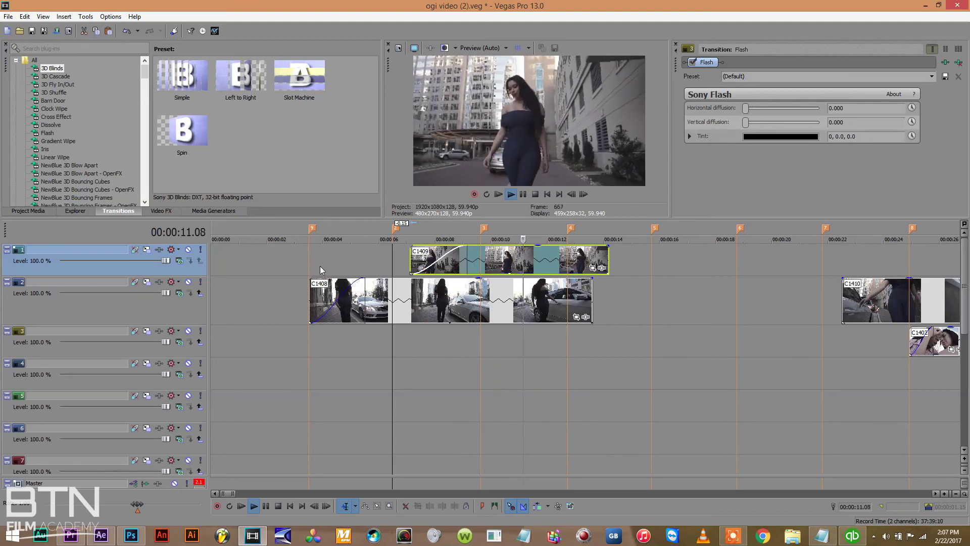
Extend the end of C1409 to marker 6 and play the intro through the lengthened clip.
left_click(305, 260)
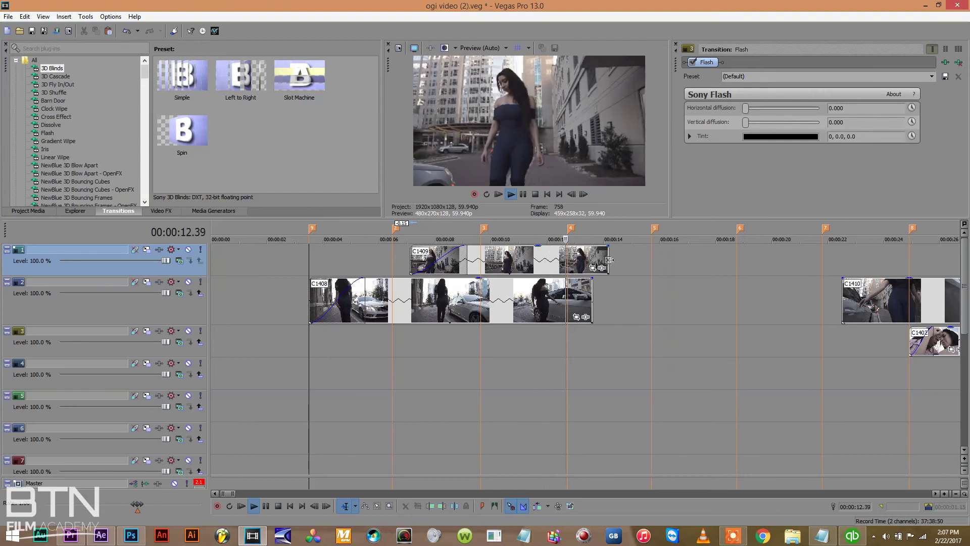
key("space")
left_click_drag(608, 255, 736, 244)
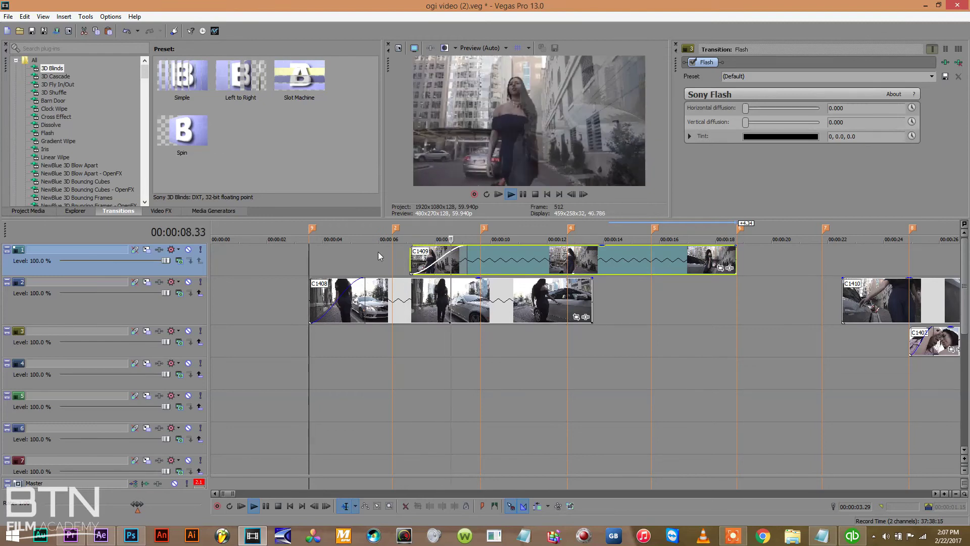
left_click(357, 255)
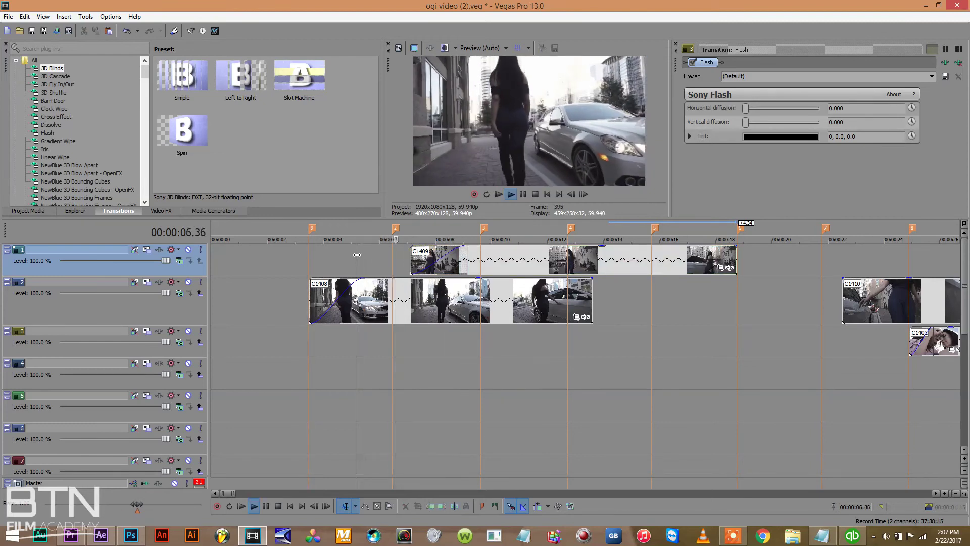
left_click(347, 252)
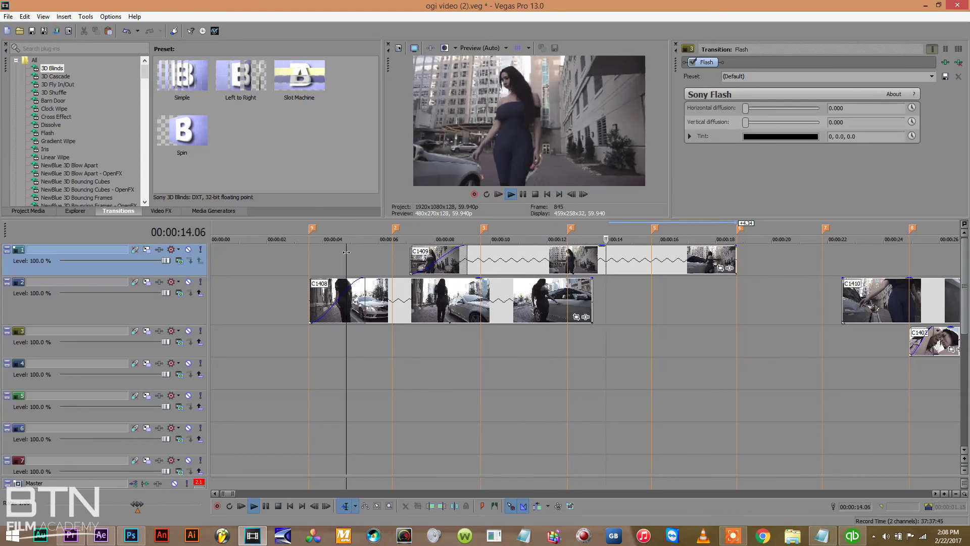
left_click(380, 267)
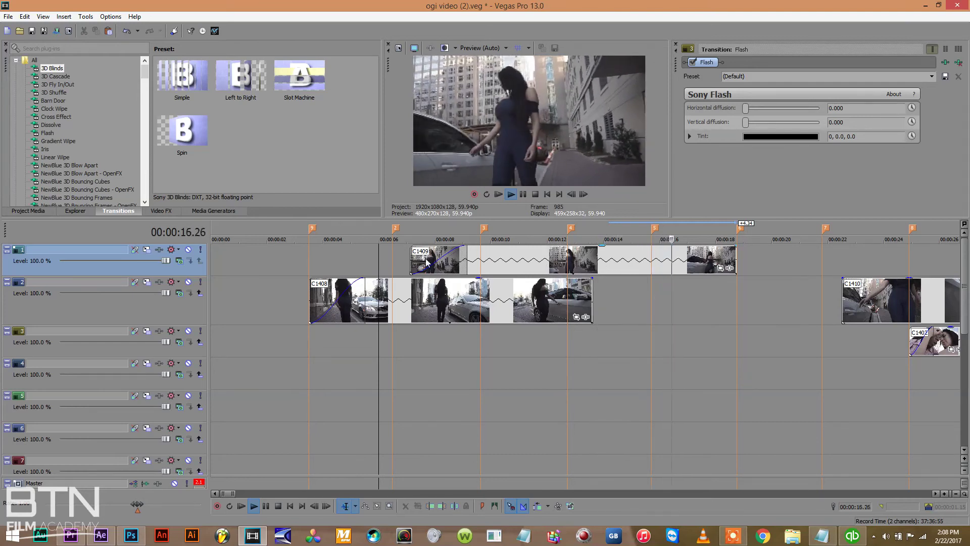
Trim about 6 seconds off the start of C1409 and move it earlier to begin at about 00:00:07.45.
left_click_drag(413, 253, 585, 243)
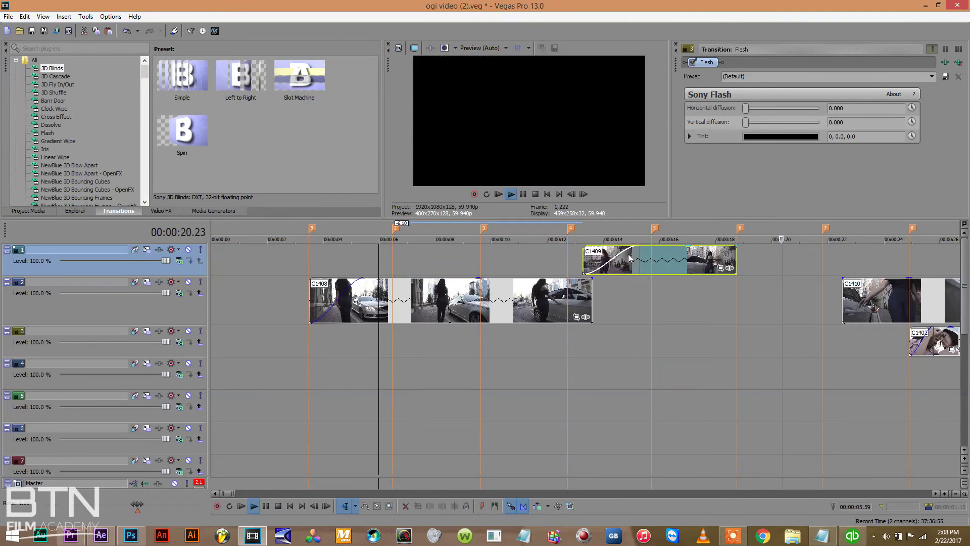
left_click_drag(676, 270, 523, 274)
key("space")
key("space")
key("space")
key("space")
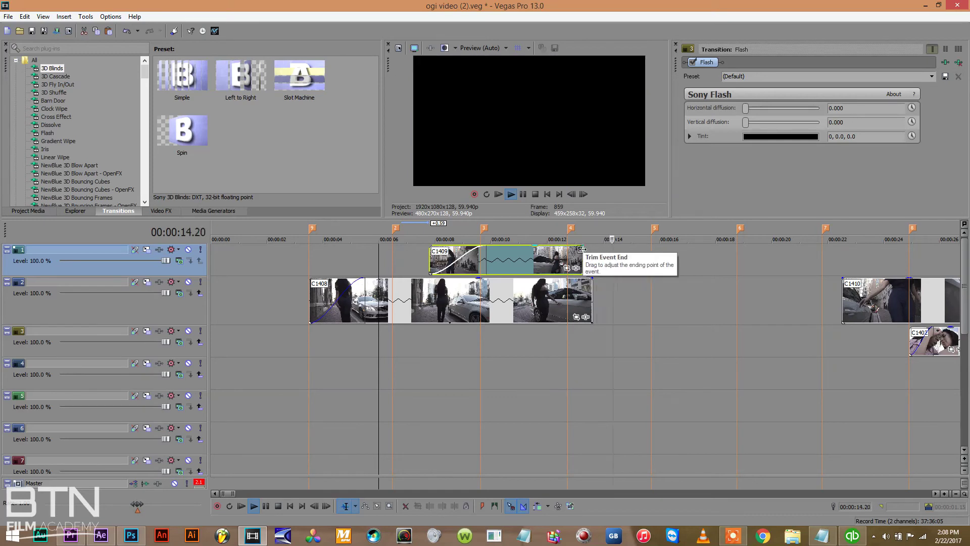
Trim the end of C1409 back to marker 4 and extend the end of C1408 on track 2 to marker 5.
left_click_drag(585, 246, 566, 251)
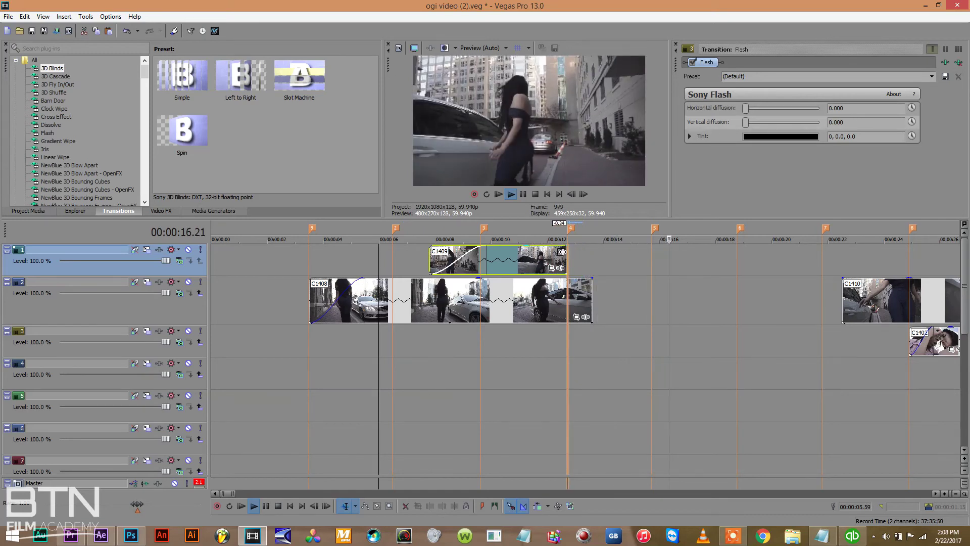
left_click(508, 258)
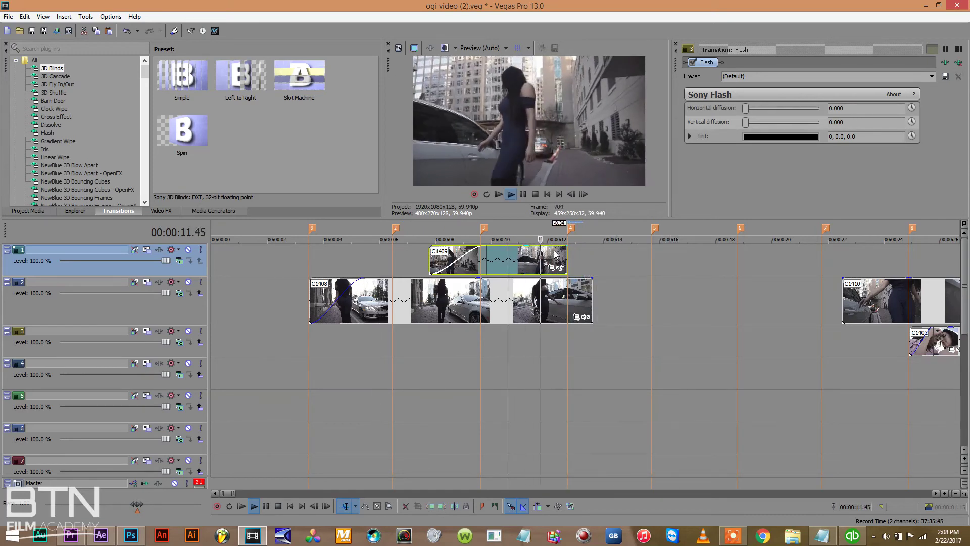
left_click_drag(592, 299, 651, 299)
key("space")
Move C1410 to track 1 so it overlaps the end of C1408, and trim its start to marker 5.
left_click_drag(862, 293, 669, 251)
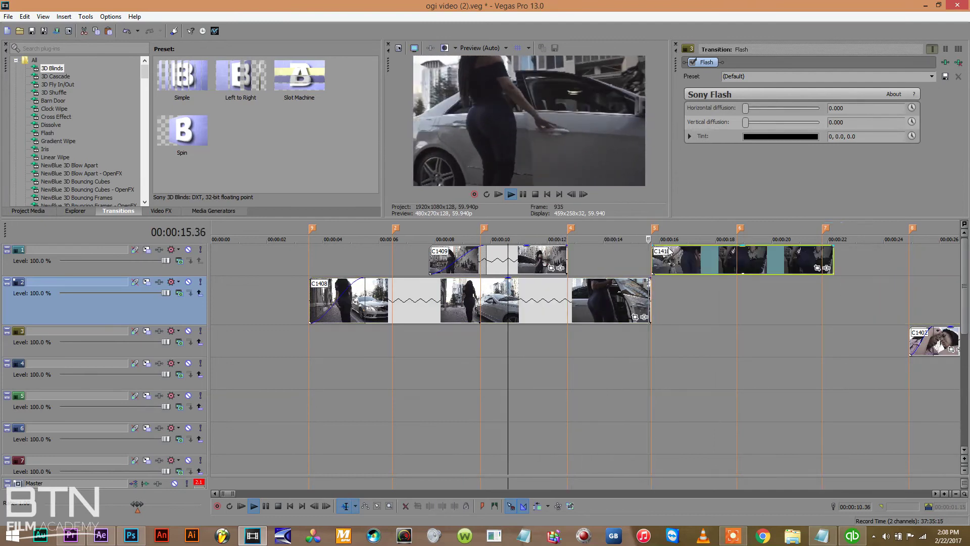
key("space")
key("space")
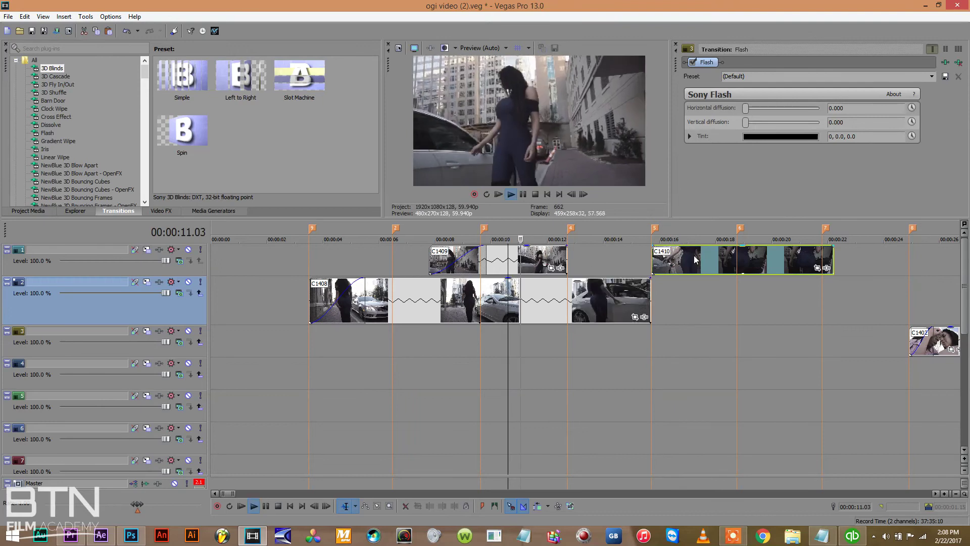
left_click_drag(686, 259, 629, 263)
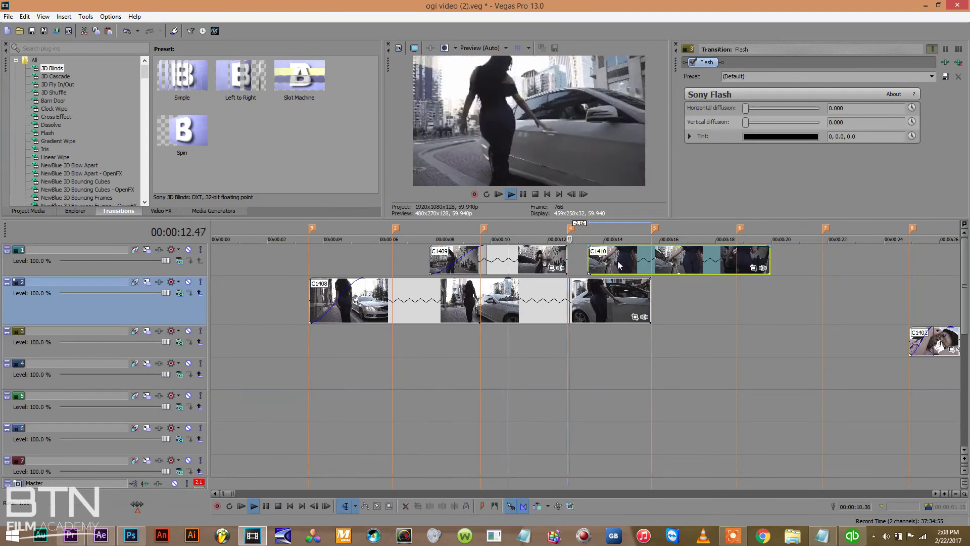
left_click_drag(616, 263, 639, 262)
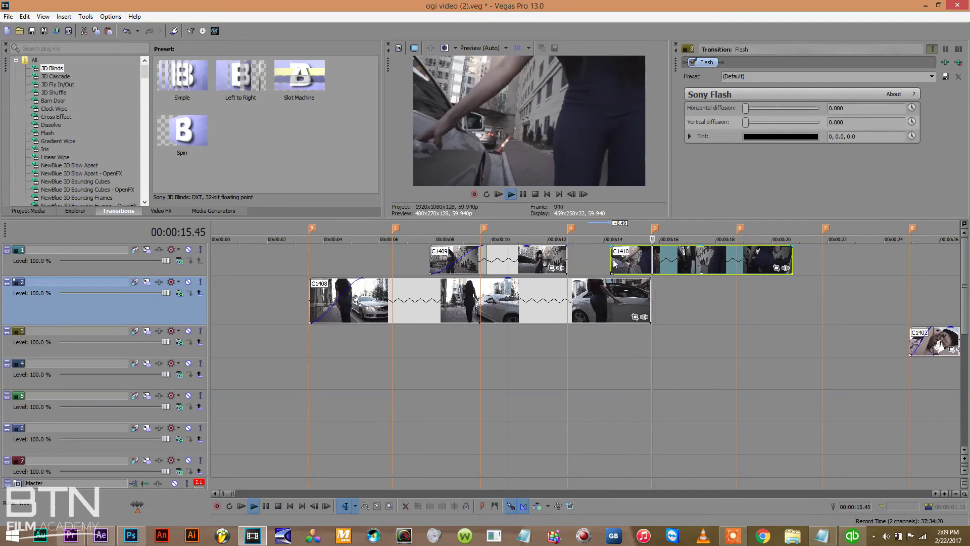
left_click_drag(609, 259, 647, 260)
left_click(587, 259)
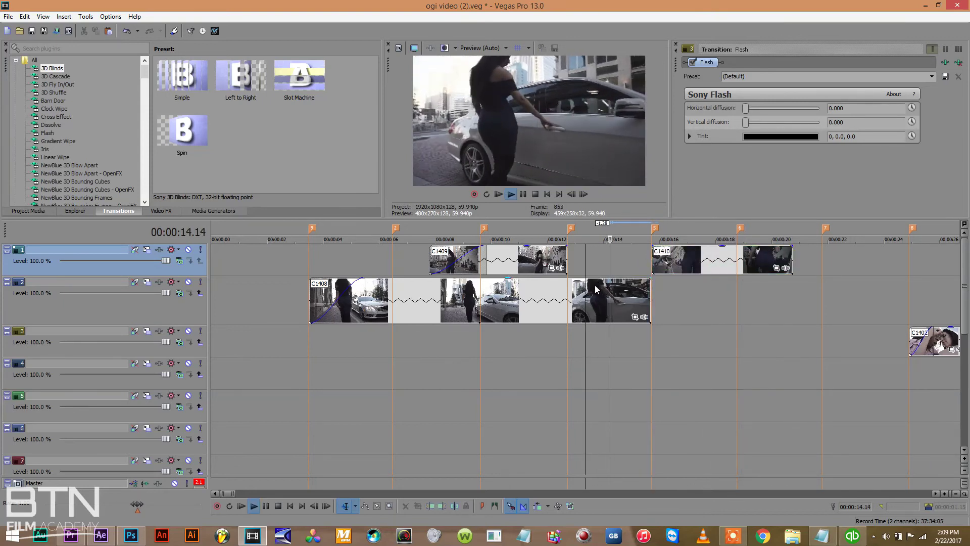
Split C1408 at 00:00:12.07 and move the second piece later so it starts at marker 4.
left_click(551, 301)
key("s")
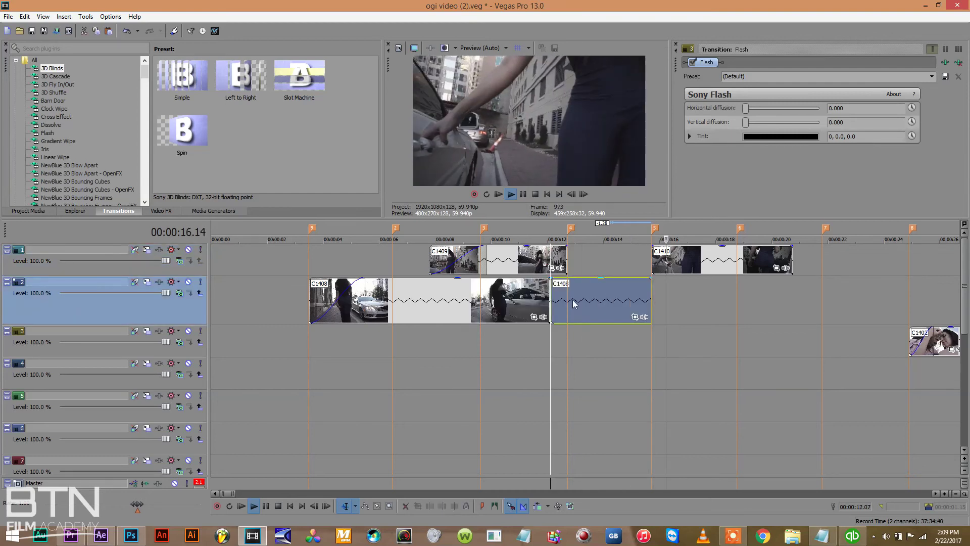
left_click_drag(580, 307, 597, 307)
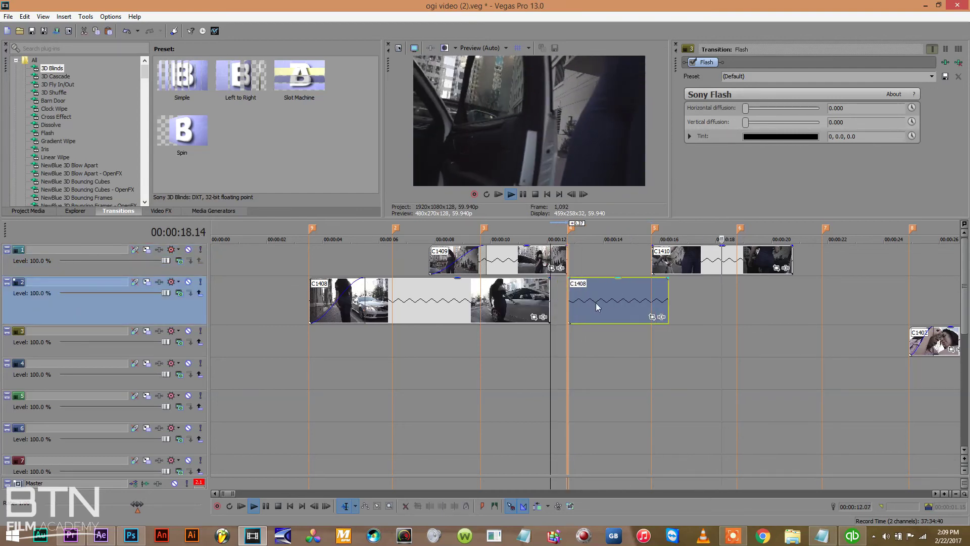
key("space")
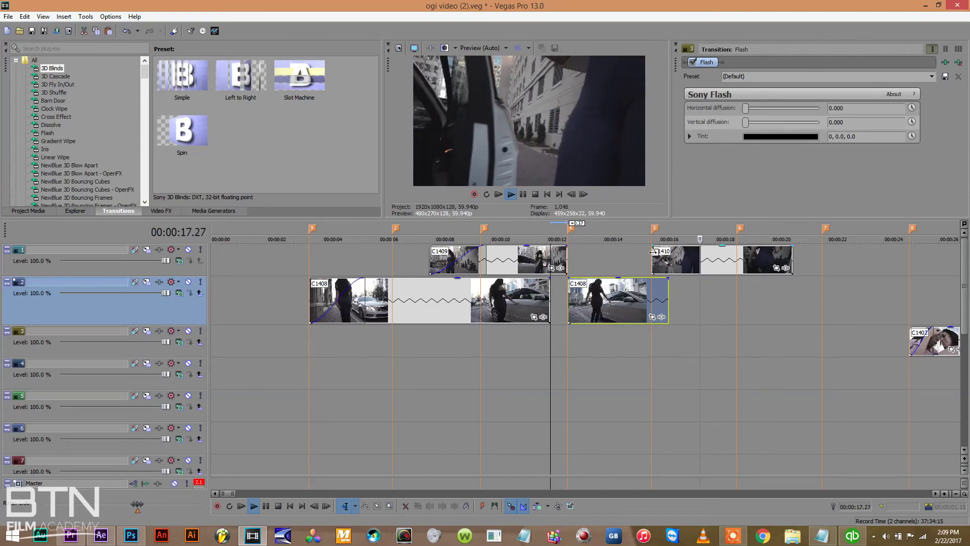
Move C1410 earlier by 0.48 with a fade-in of about 1.5 seconds, and apply the default Flash transition to the fade.
mouse_move(662, 259)
left_mouse_down()
mouse_move(635, 261)
mouse_move(673, 249)
left_mouse_up()
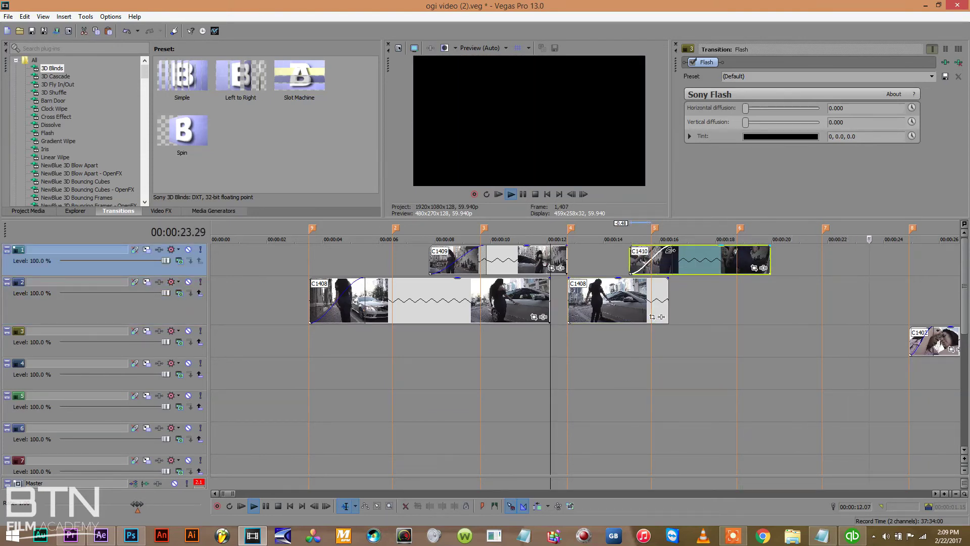
left_click(50, 133)
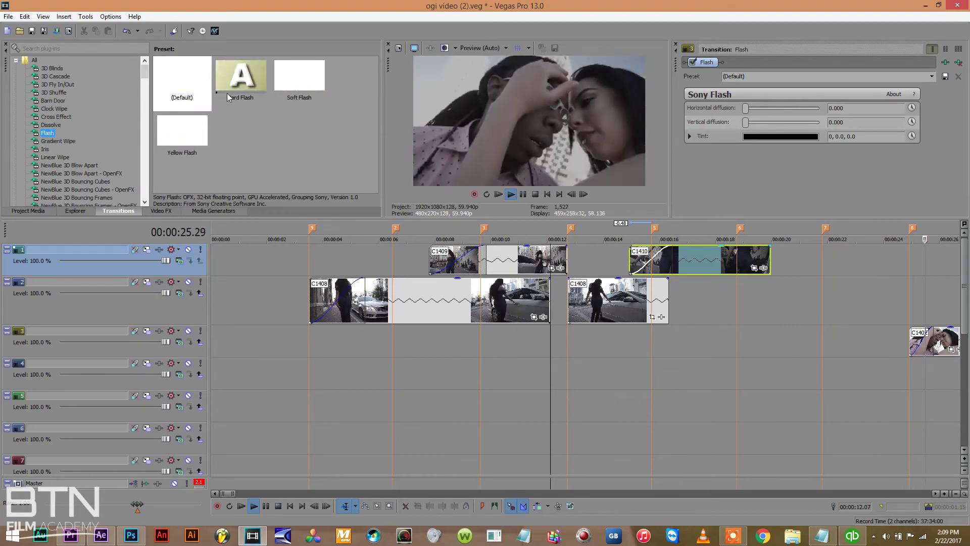
left_click_drag(182, 81, 637, 267)
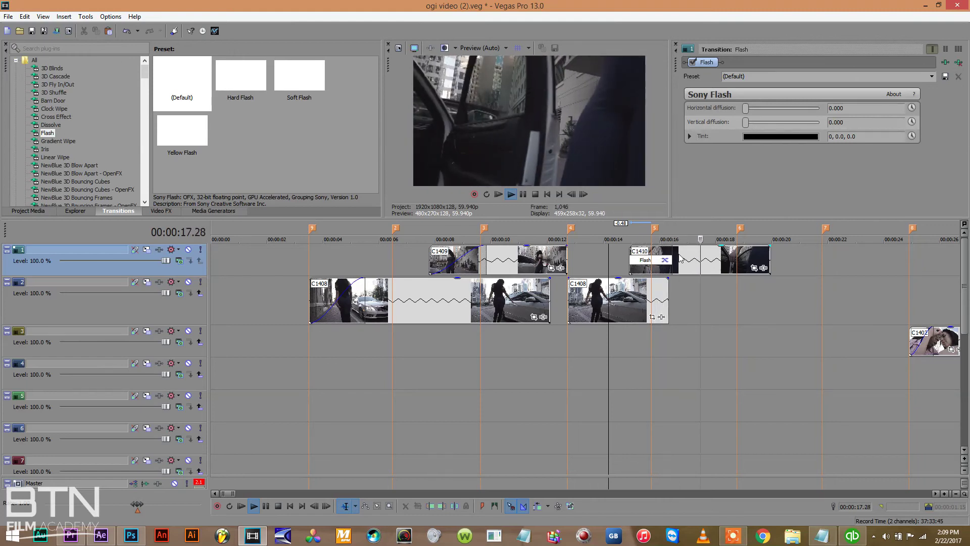
Extend the end of C1410 on track 1 by 2.24 and the end of the second C1408 on track 2 by 3.51.
left_click_drag(672, 255, 675, 254)
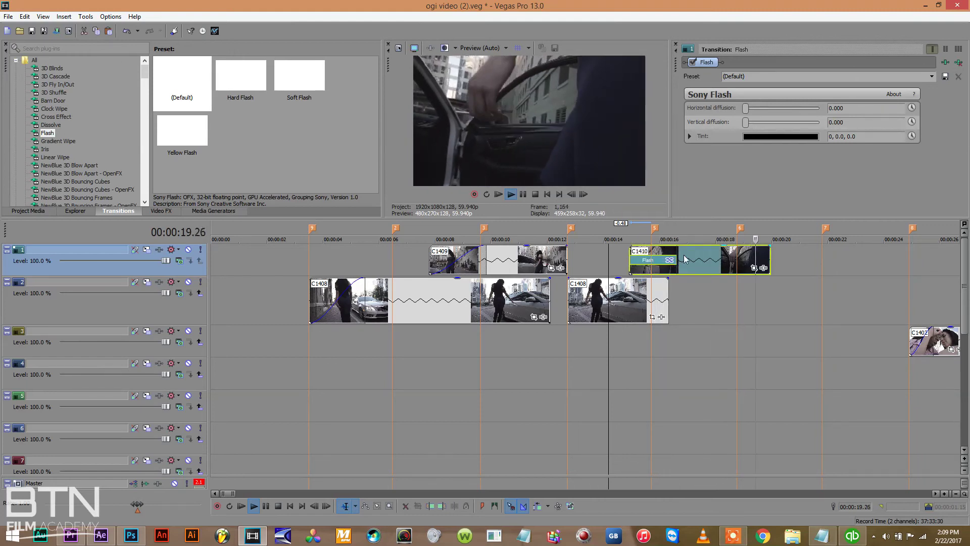
key("space")
key("space")
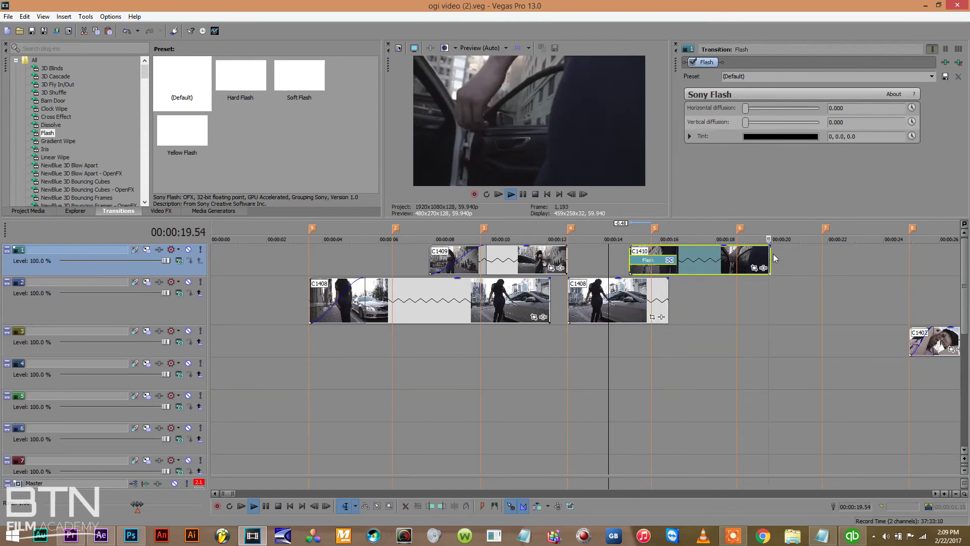
left_click_drag(771, 253, 836, 252)
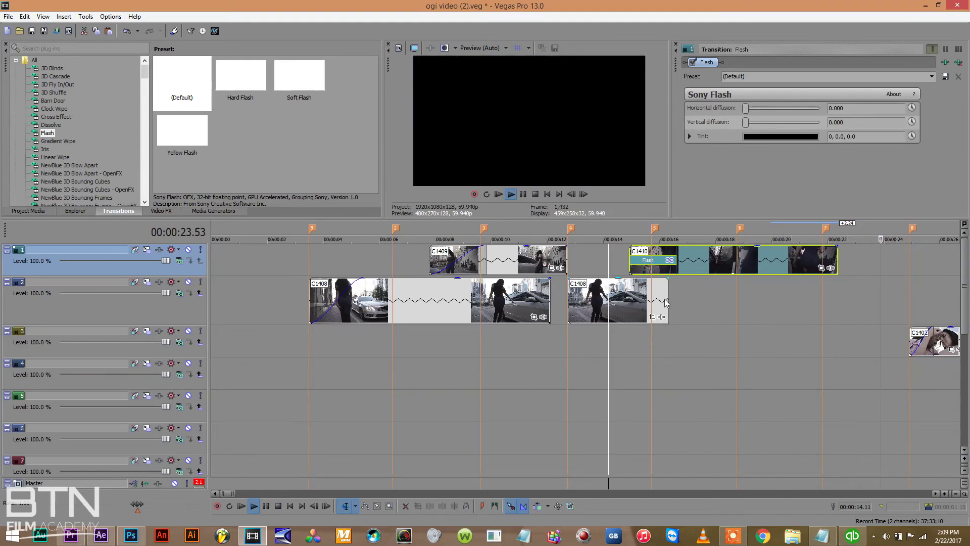
left_click_drag(667, 298, 778, 286)
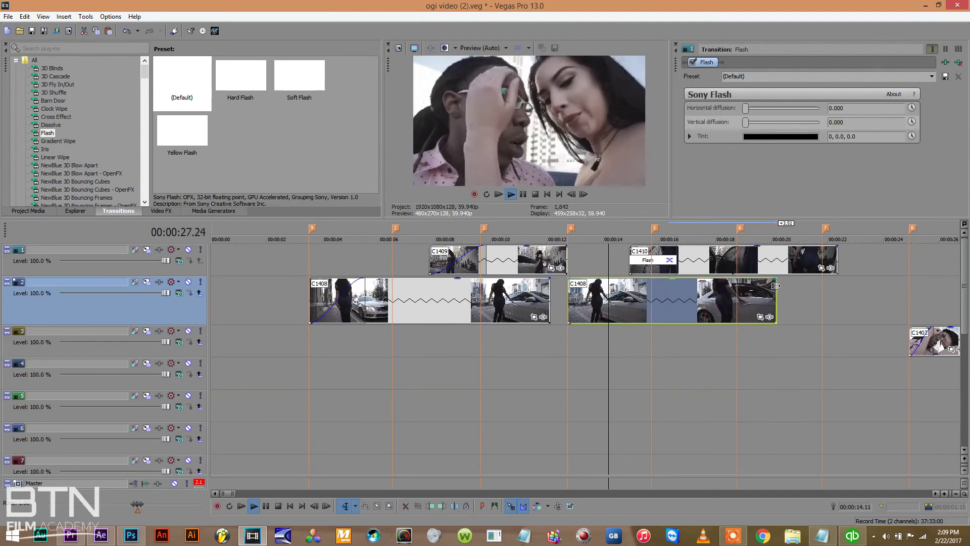
Split the second C1408 on track 2 at 00:00:16.53 and move the later piece 1.37 later, to just before marker 6.
left_click(686, 305)
key("s")
left_click_drag(712, 306, 760, 303)
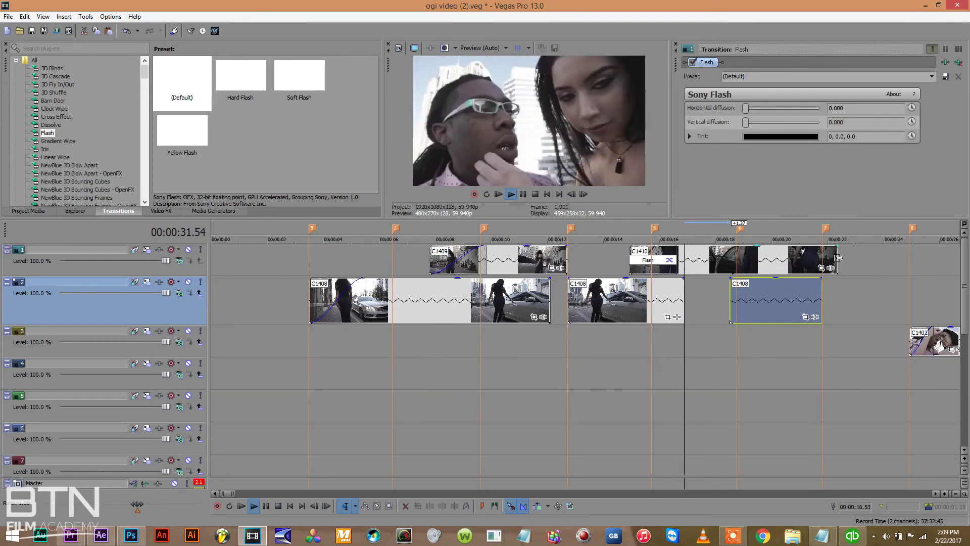
Split C1410 on track 1 at marker 6, move the later piece to start at marker 7, and play back the cuts.
left_click(738, 258)
key("s")
left_click_drag(760, 262, 846, 262)
left_click(679, 298)
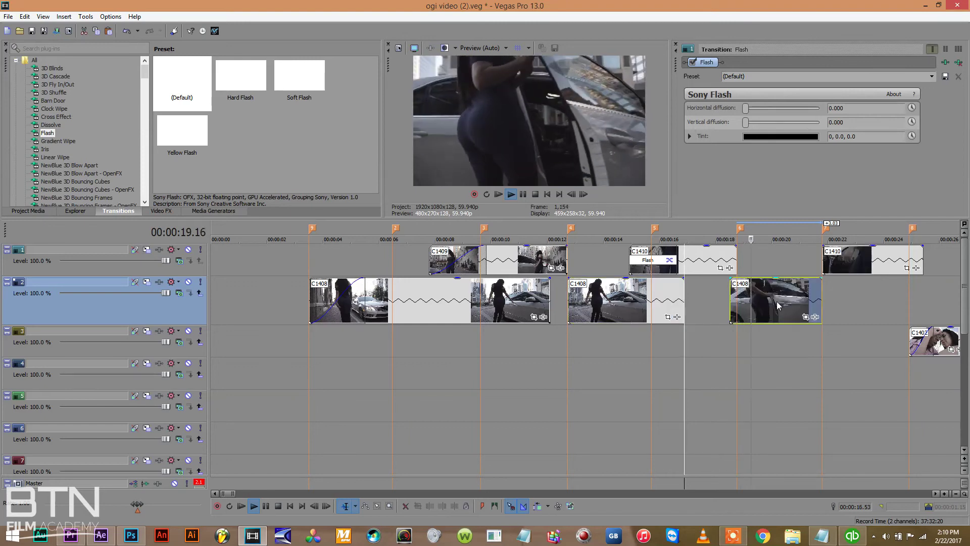
left_click(708, 290)
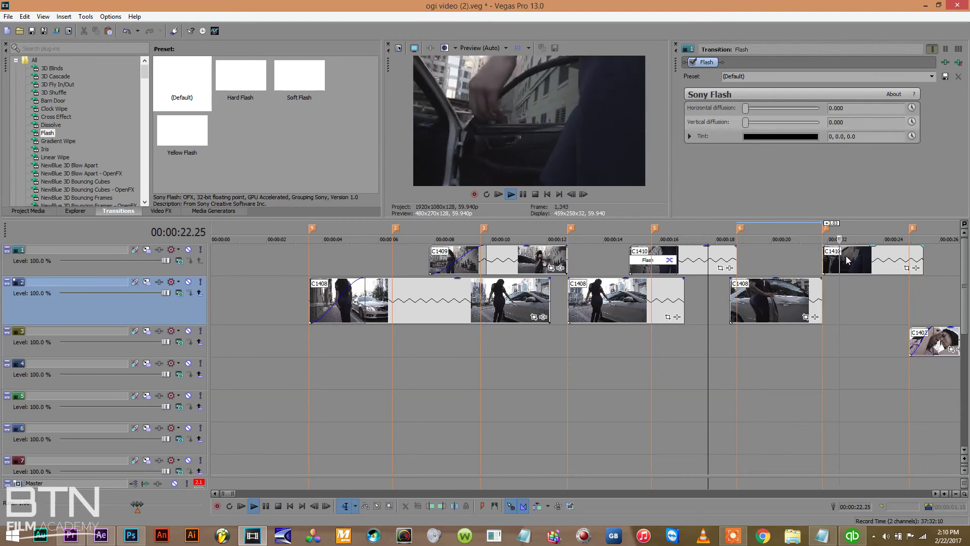
Extend the end of the last C1410 piece, trim 3.43 off its start, and move it back to marker 7.
left_click(955, 494)
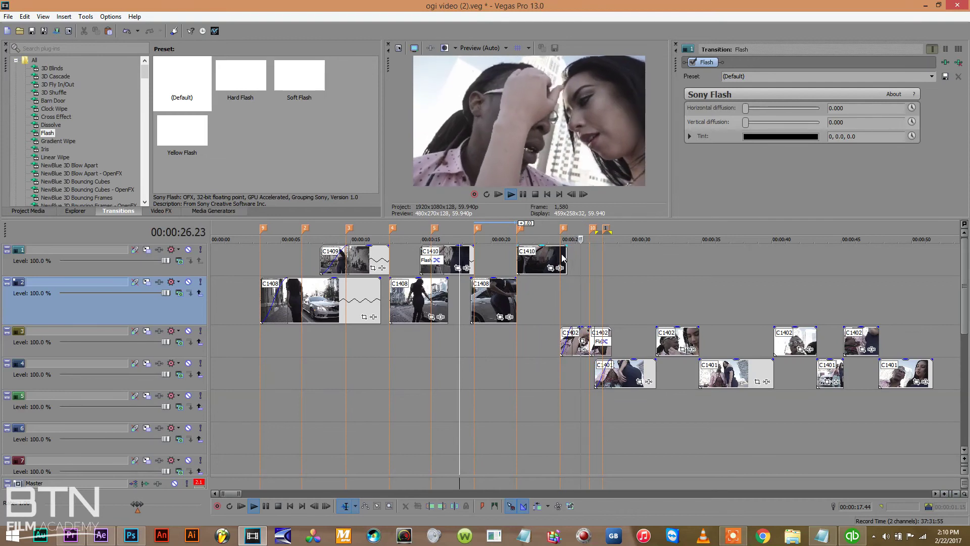
left_click_drag(565, 258, 683, 249)
left_click_drag(518, 253, 545, 269)
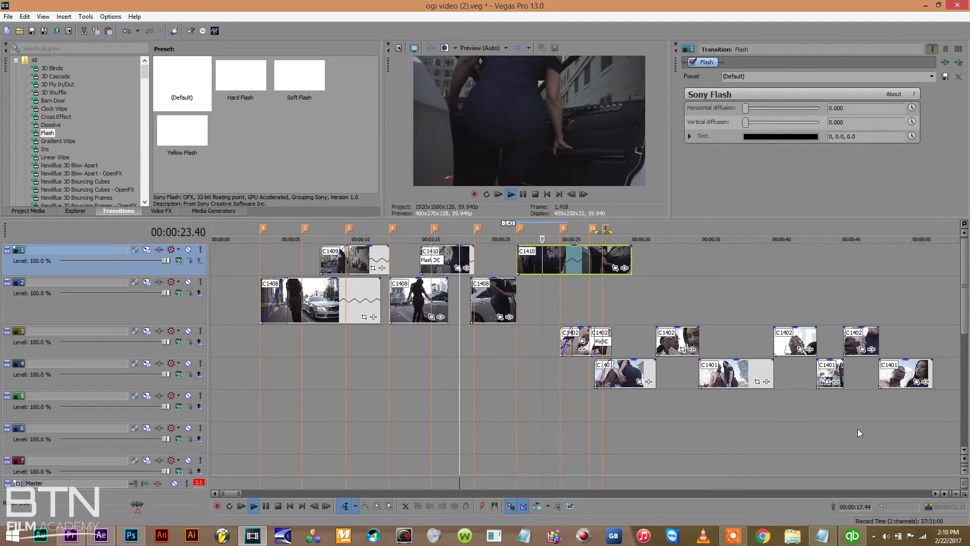
Play through the section after marker 6 and add beat markers near 00:00:20.42 and between markers 7 and 8.
left_click(944, 493)
left_click(944, 493)
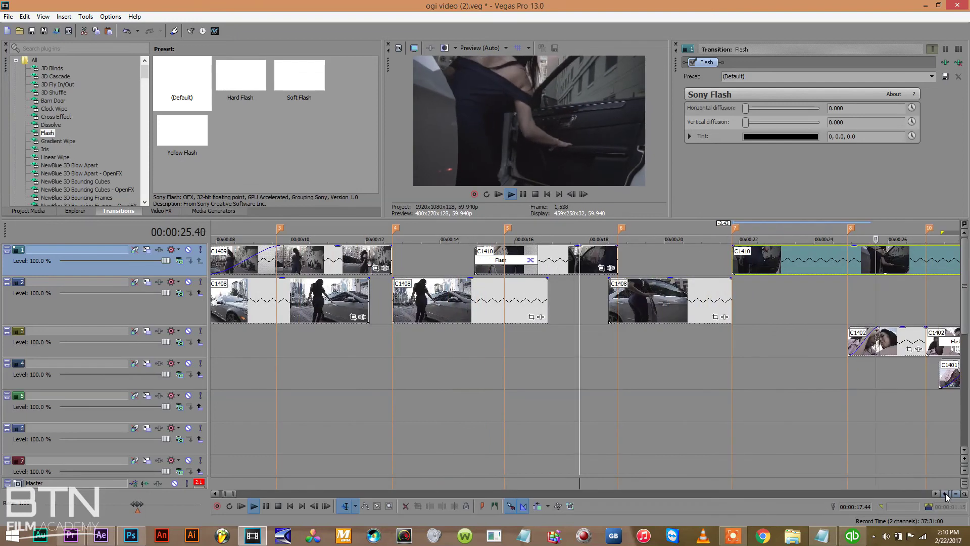
left_click(936, 493)
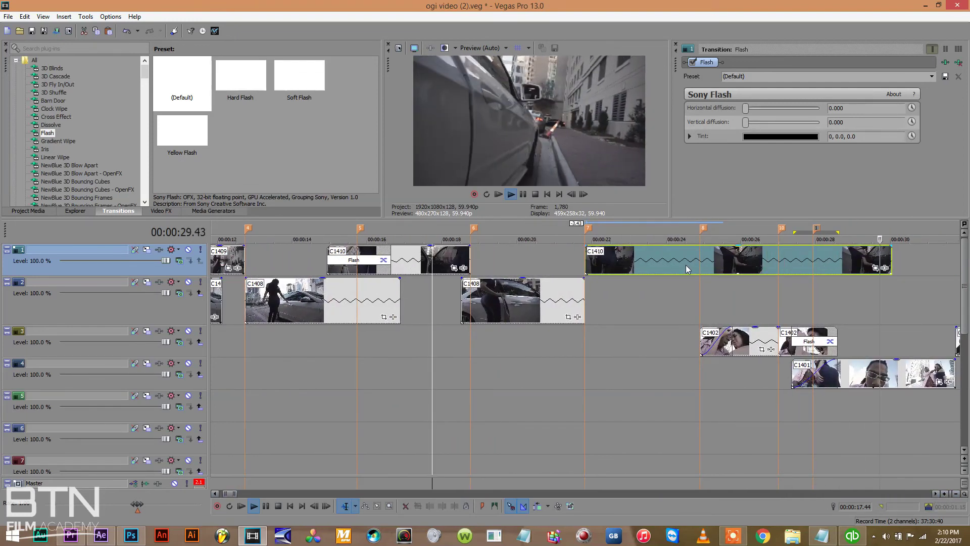
key("space")
key("space")
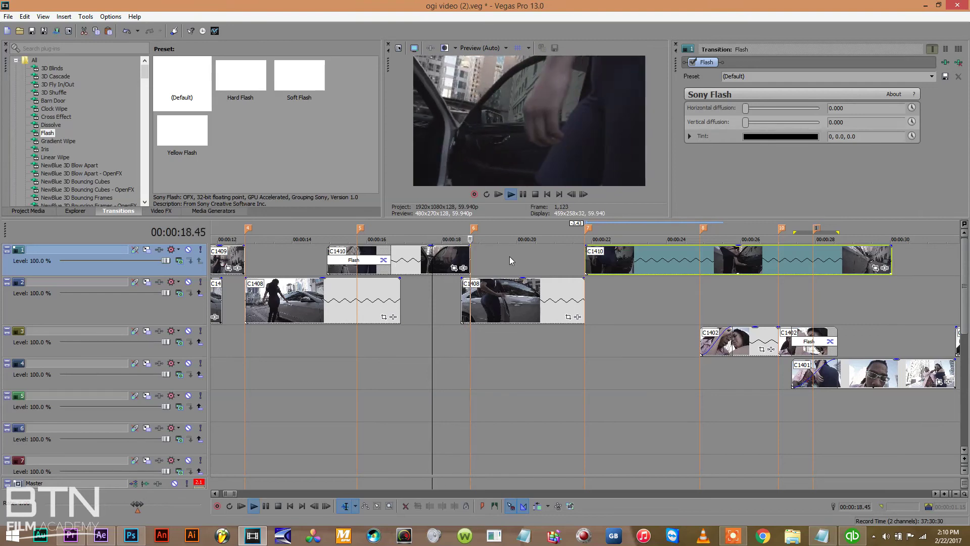
key("m")
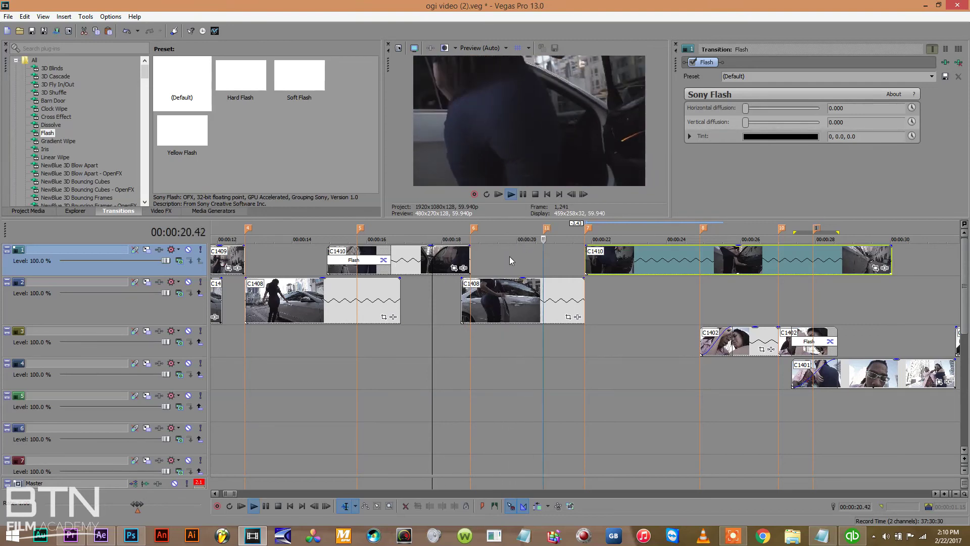
key("s")
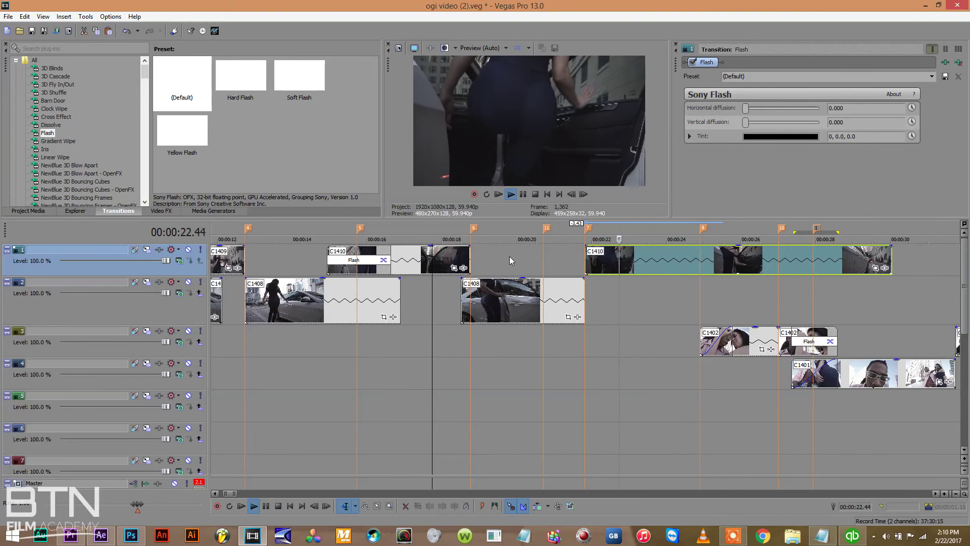
key("m")
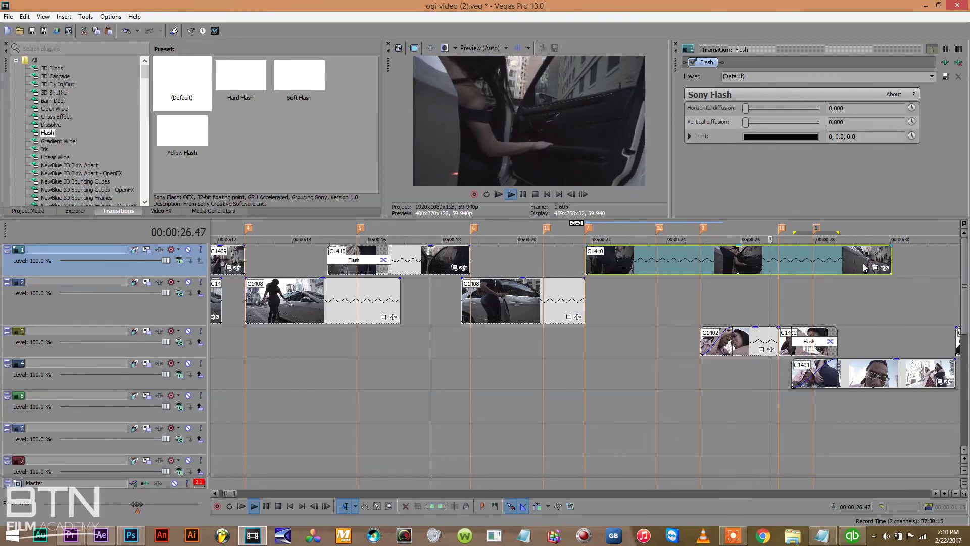
Move the last C1410 piece earlier to marker 11 and the last C1408 piece on track 2 earlier by 0.32.
left_click(572, 258)
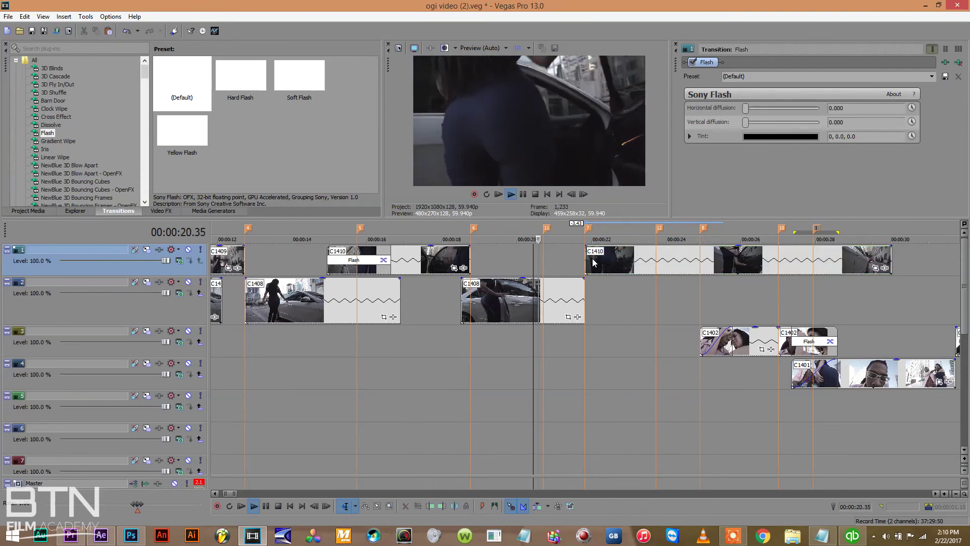
left_click_drag(610, 260, 567, 260)
left_click(421, 300)
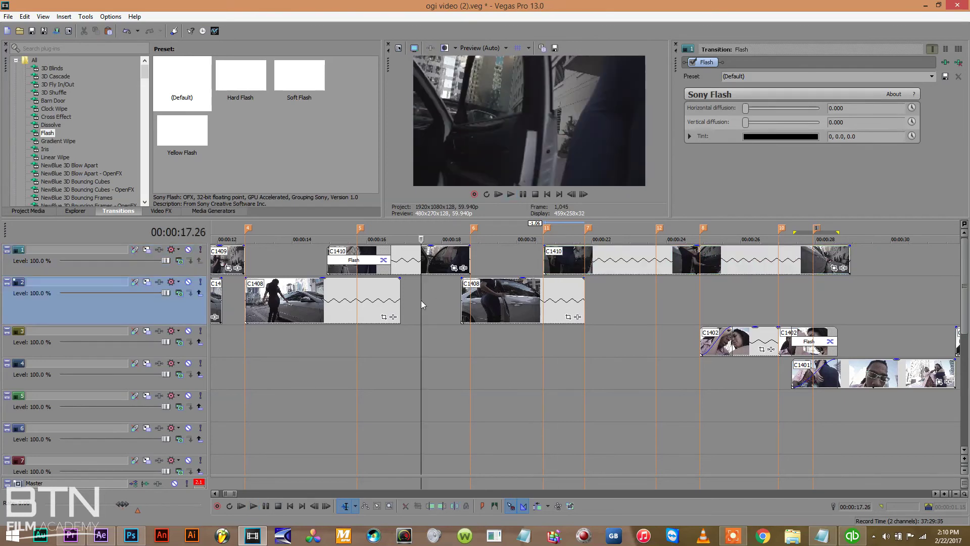
left_click_drag(510, 305, 489, 305)
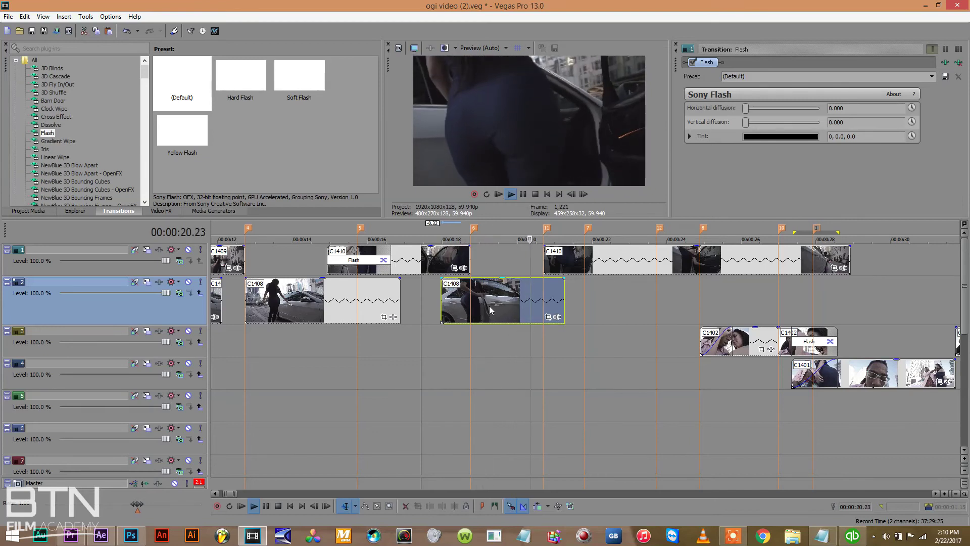
Split the last C1410 piece at marker 7, trim 0.42 off the later piece's start, and move it back to marker 7.
left_click(586, 258)
key("s")
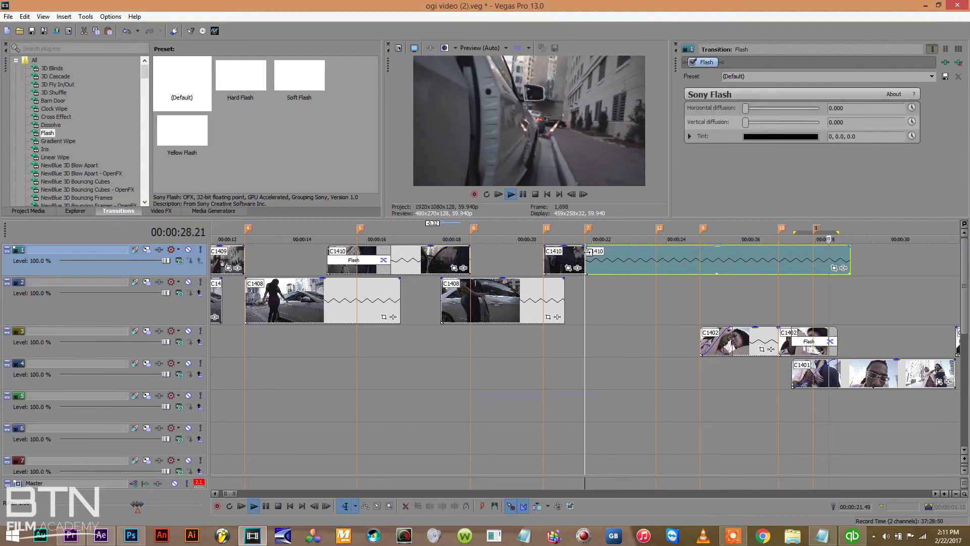
left_click_drag(588, 251, 623, 269)
left_click(535, 263)
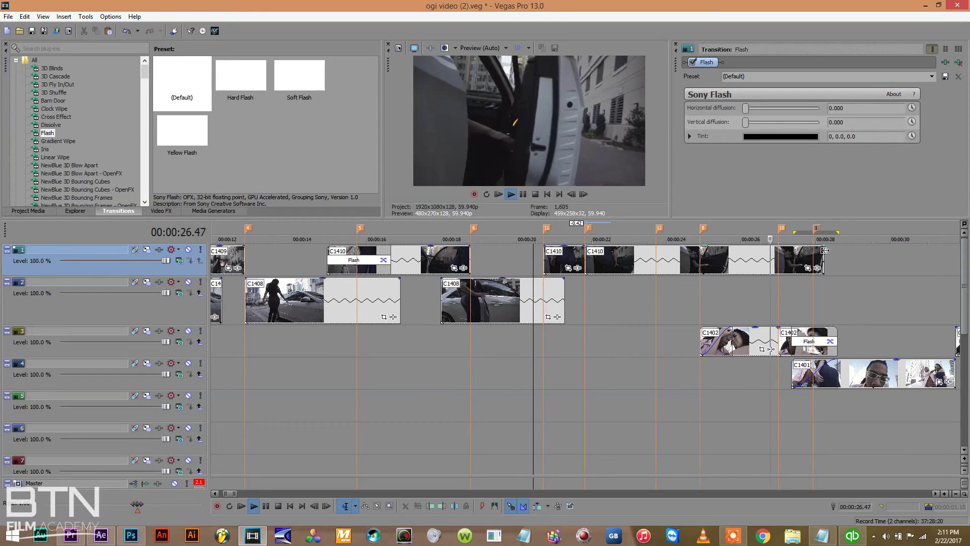
Fade out the last C1410 piece from about marker 10, and extend its end by 0.22 to match the end of C1402 on track 3.
left_click_drag(825, 246, 776, 247)
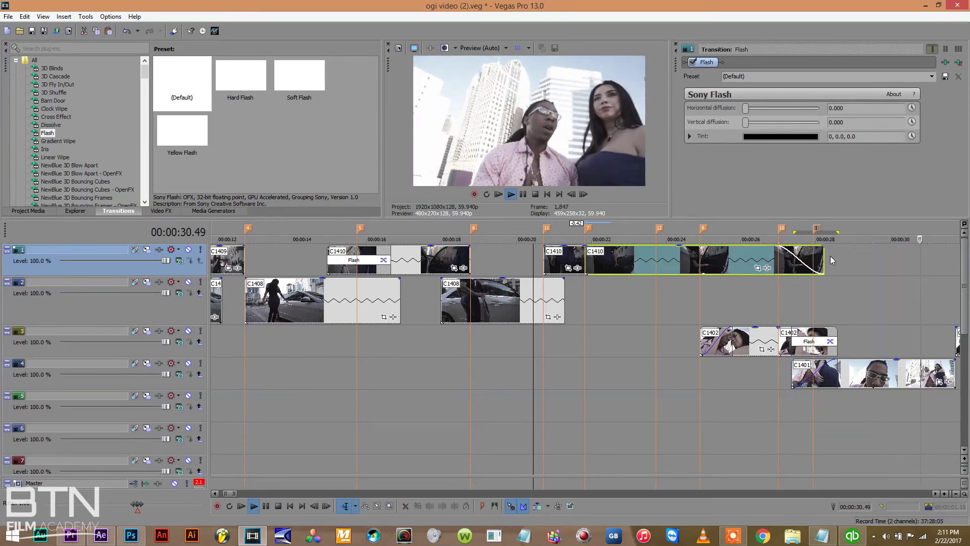
left_click(825, 255)
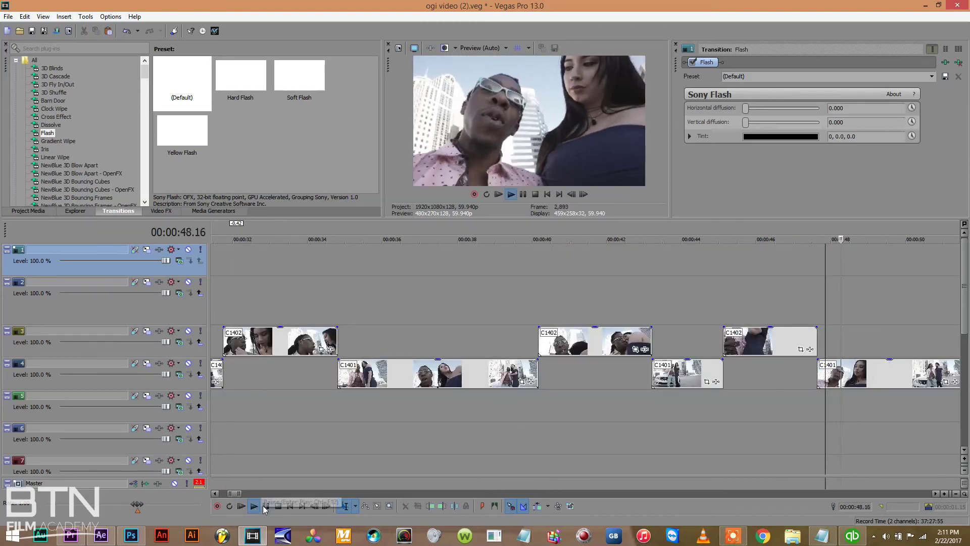
left_click(221, 494)
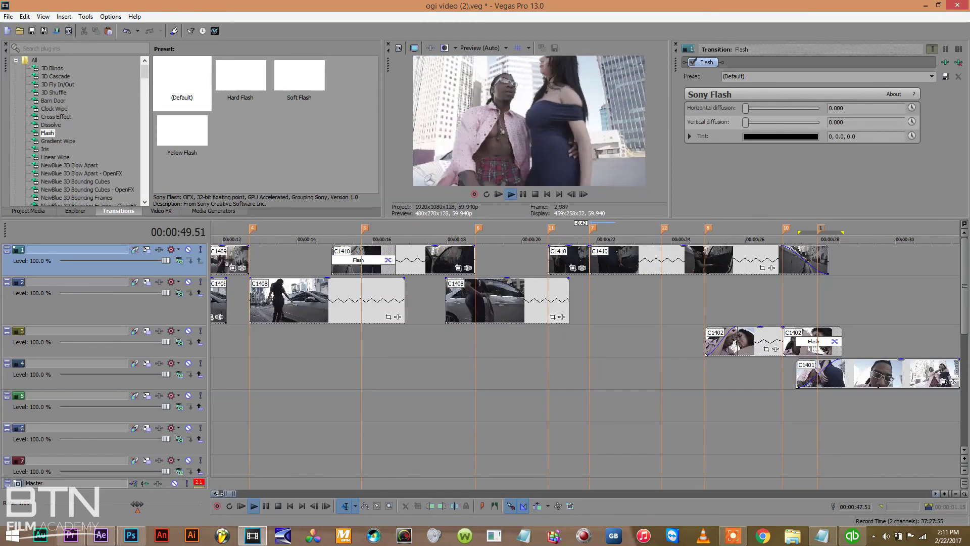
left_click(751, 291)
left_click_drag(828, 260, 841, 260)
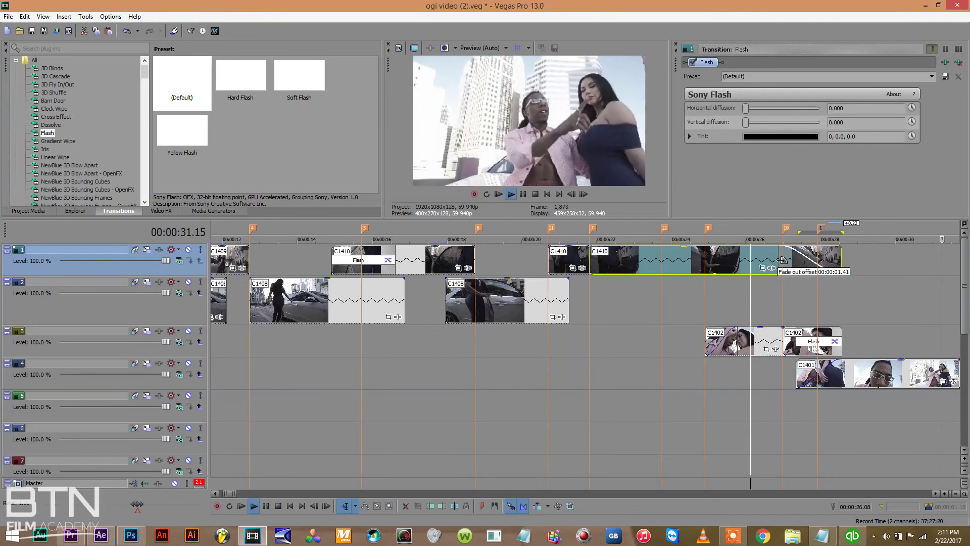
left_click(753, 291)
key("space")
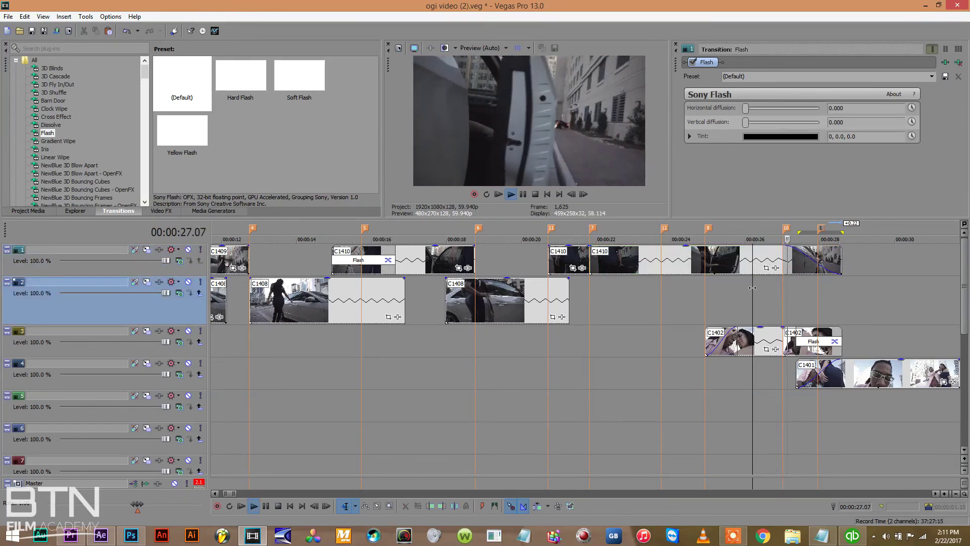
key("space")
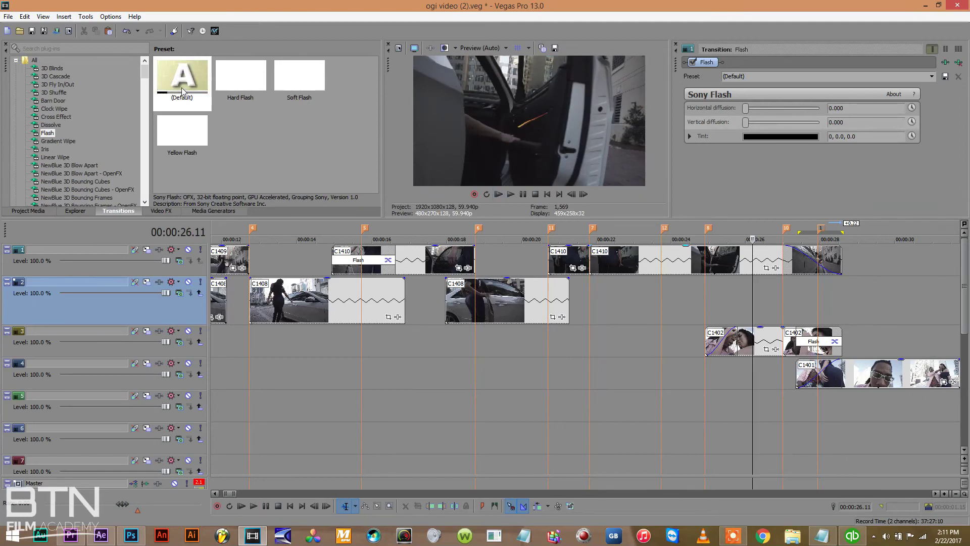
Apply the default Flash transition to the fade-out of the last C1410 piece and play back the result.
left_click_drag(181, 87, 799, 261)
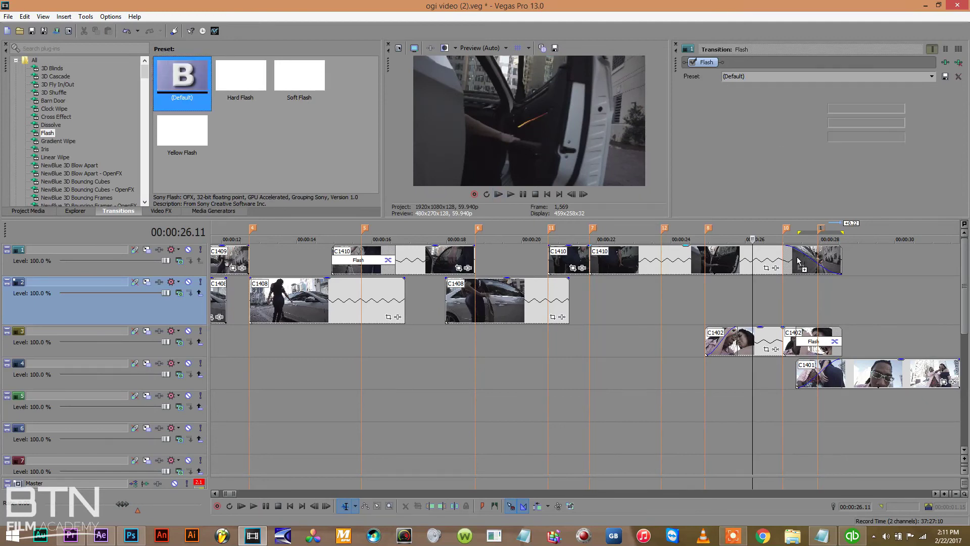
left_click(721, 280)
key("space")
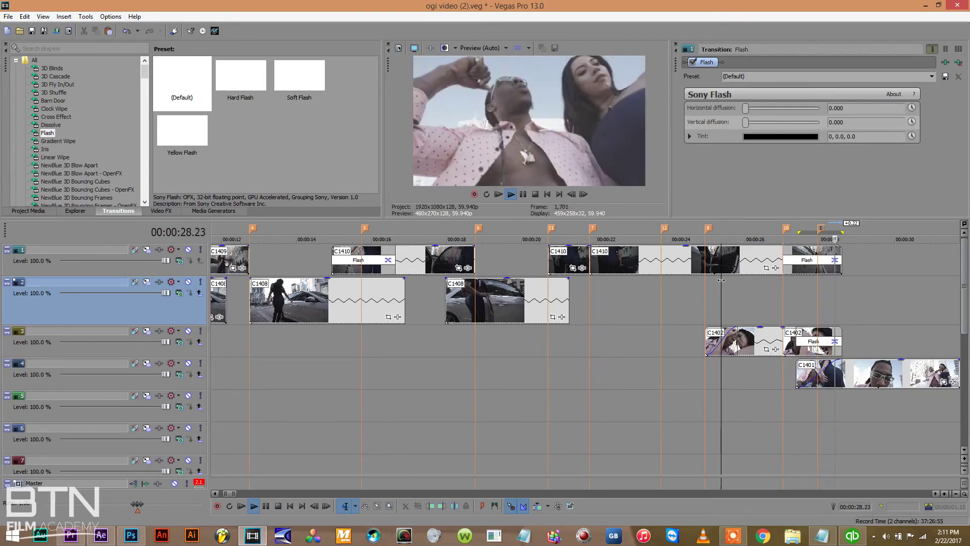
key("space")
Delete the C1402 clip at marker 8 on track 3 and shorten C1410's fade-out to 1.14, starting where C1401 begins.
left_click(758, 343)
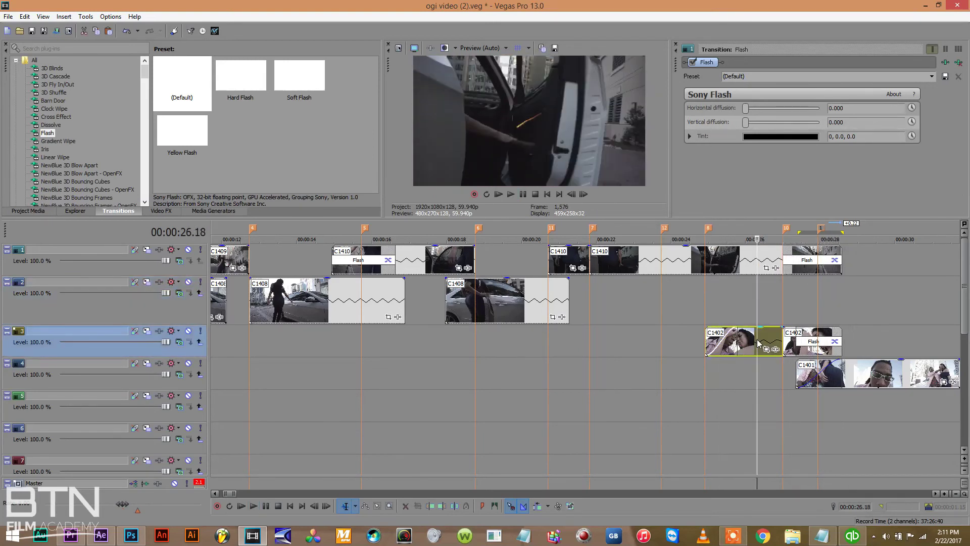
key("Delete")
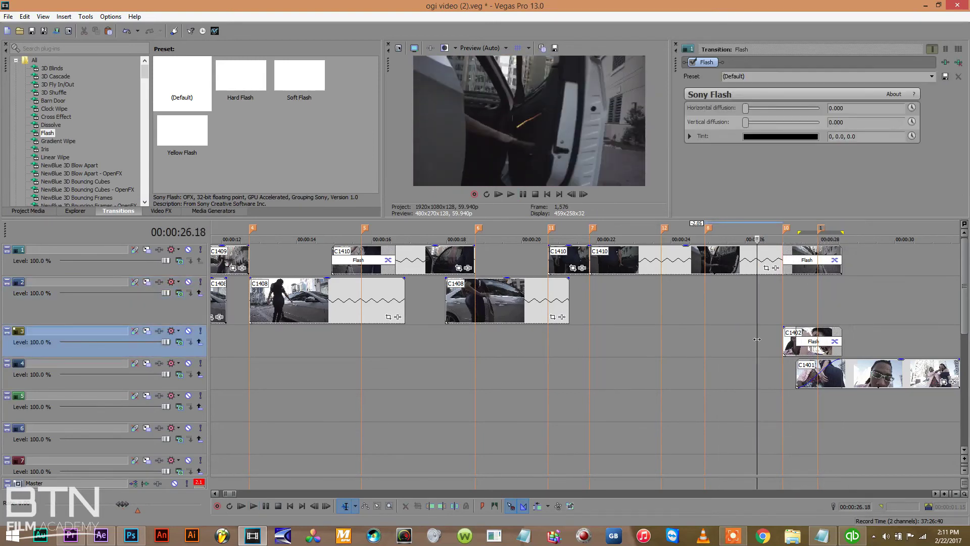
left_click(783, 336)
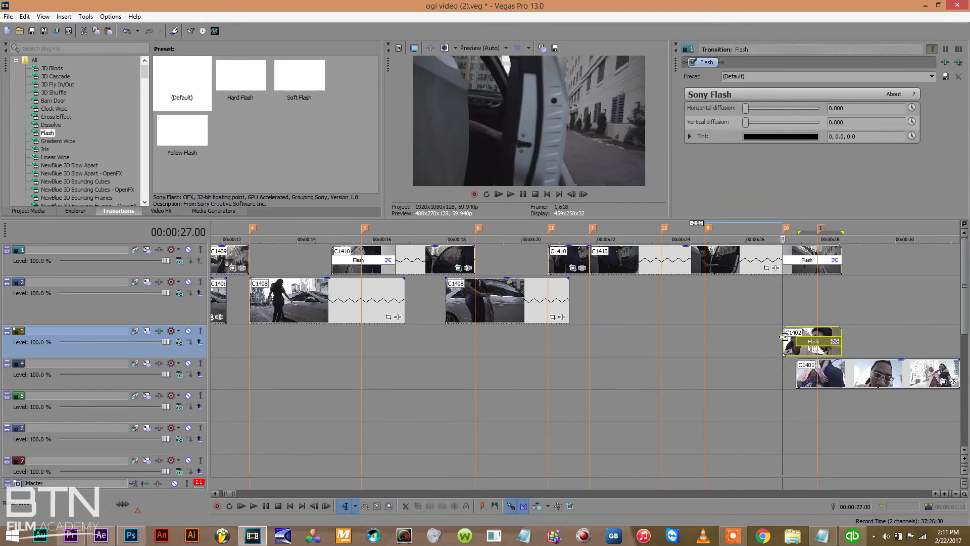
left_click(797, 332)
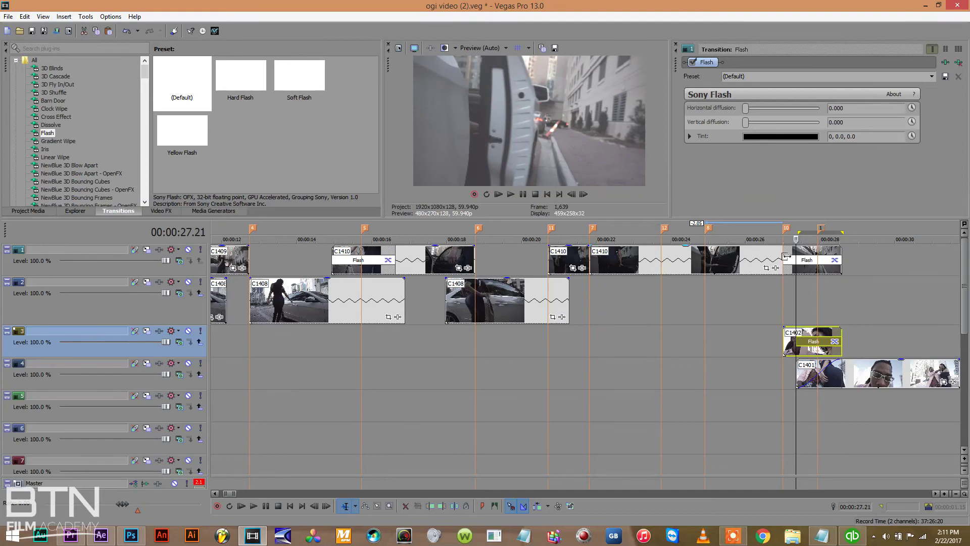
left_click(786, 255)
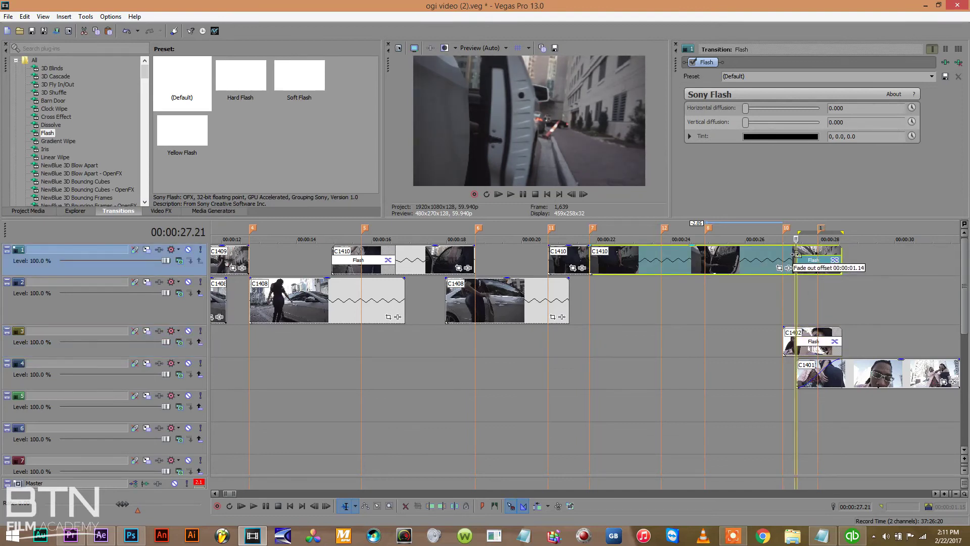
Delete the C1402 clip at marker 10 on track 3 and play back the change from C1410 to C1401.
left_click(794, 340)
key("Delete")
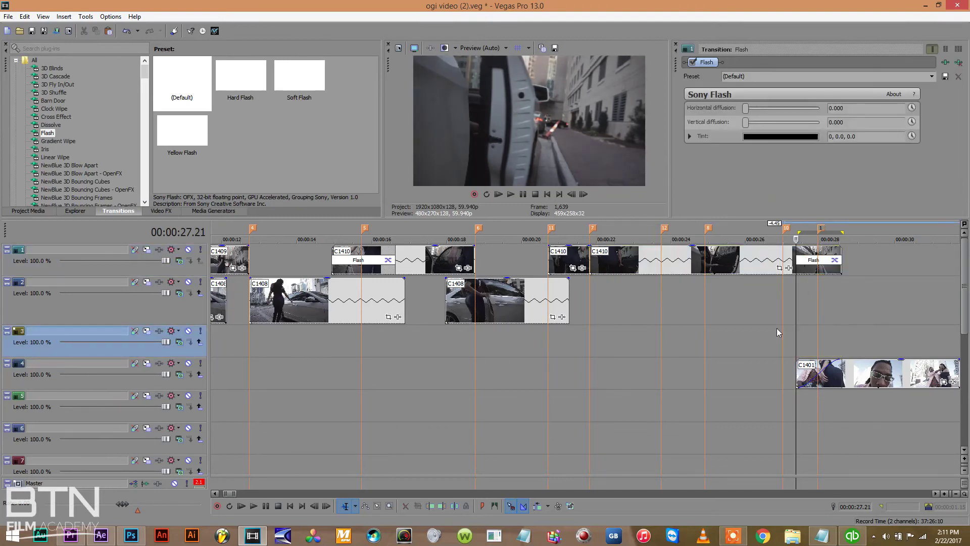
left_click(741, 324)
key("space")
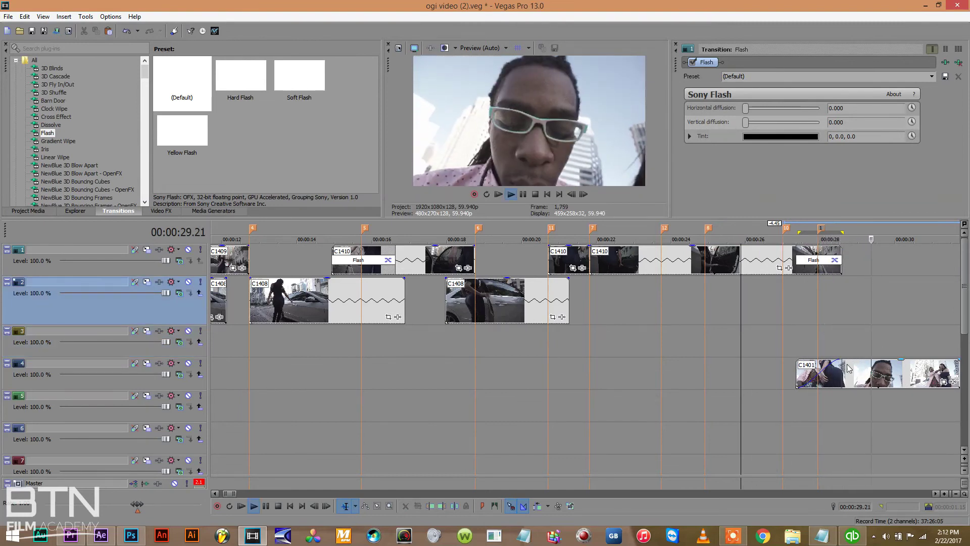
Start the last C1410 piece's Flash fade-out slightly earlier, extend the clip's end by 0.15 and play back the intro from the start.
left_click(757, 369)
left_click(748, 301)
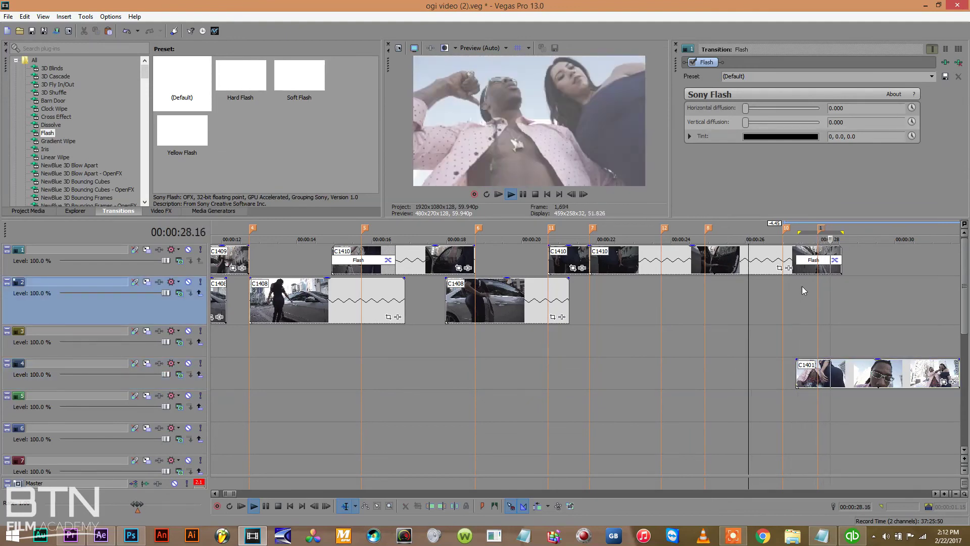
key("space")
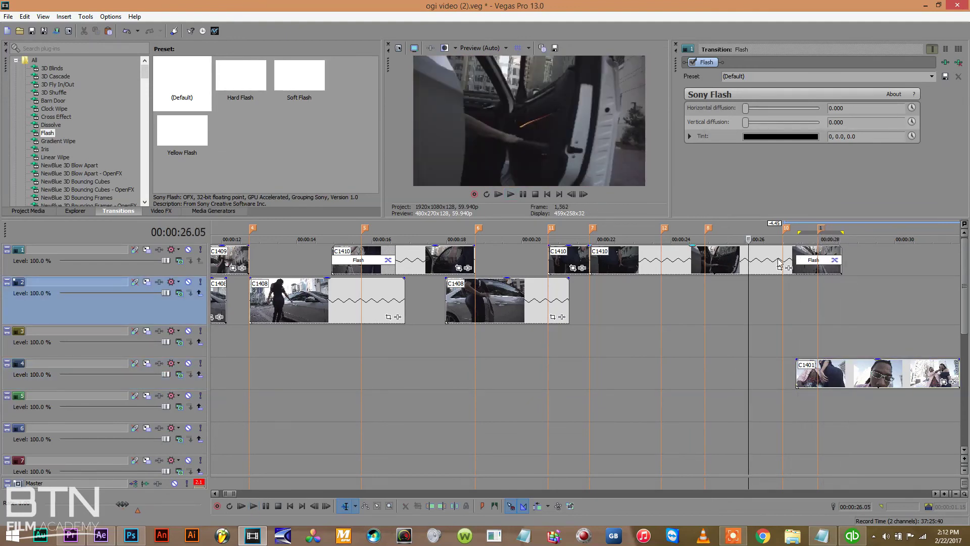
left_click_drag(790, 260, 778, 260)
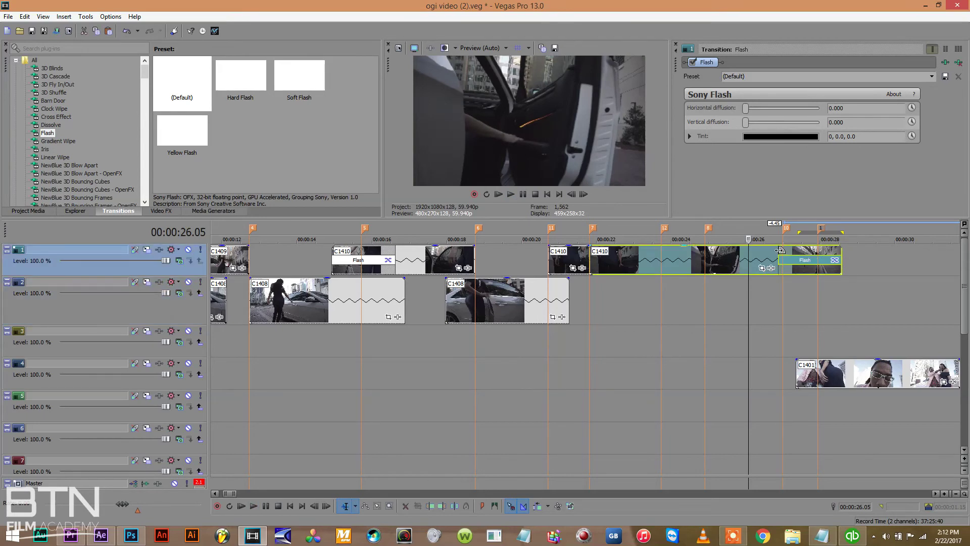
left_click_drag(841, 256, 851, 256)
left_click(712, 317)
key("space")
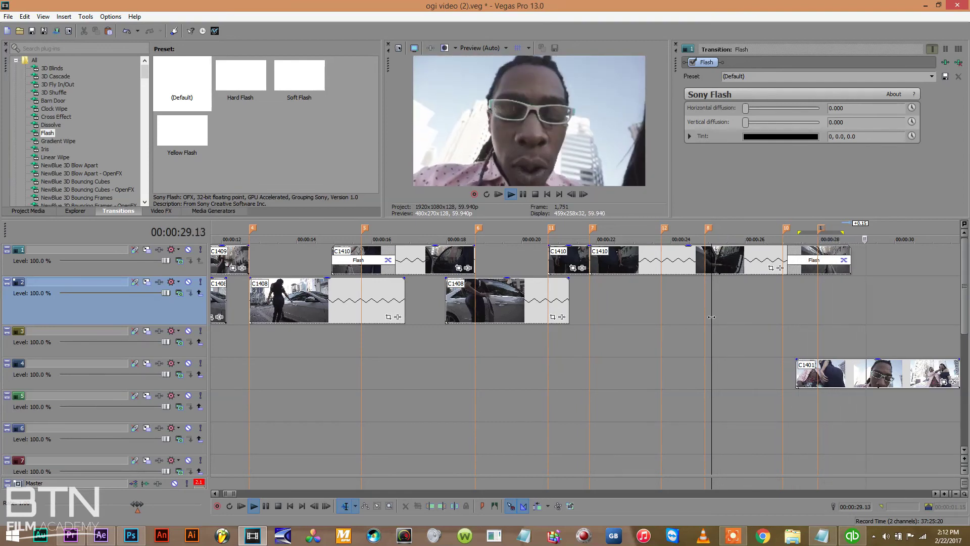
left_click(291, 506)
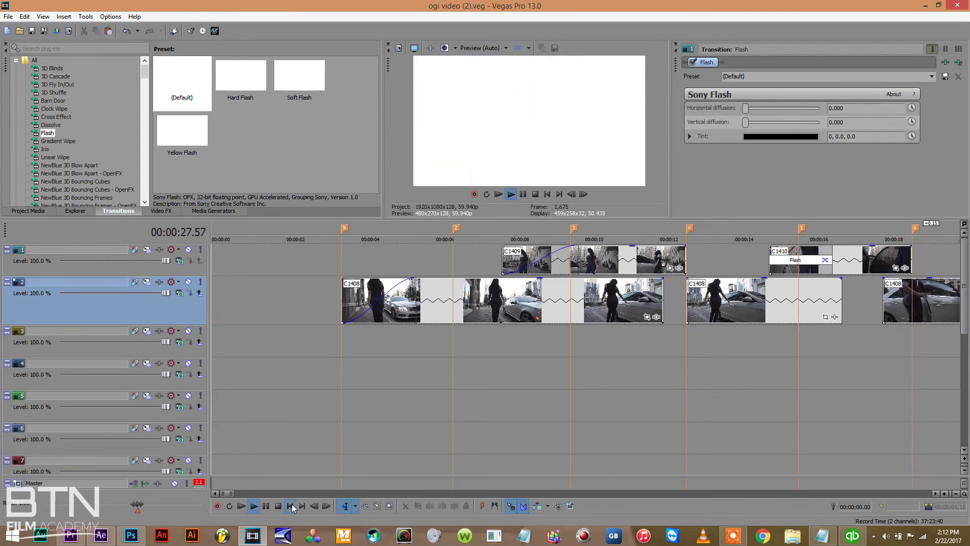
left_click(291, 506)
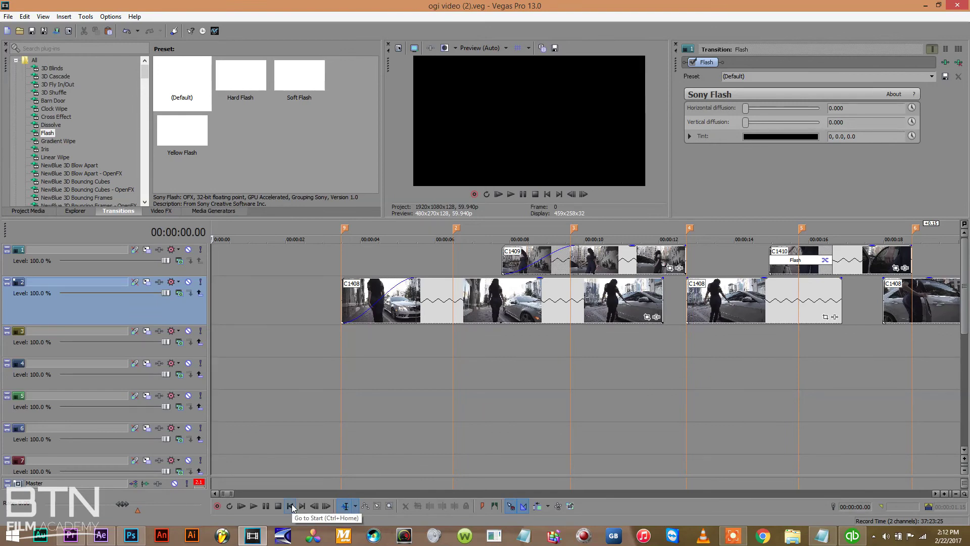
Trim the C1408 clips on track 2: shorten the first's end by 2.16, the second's by 0.15, and fit the third between markers 6 and 11.
left_click_drag(663, 310, 579, 287)
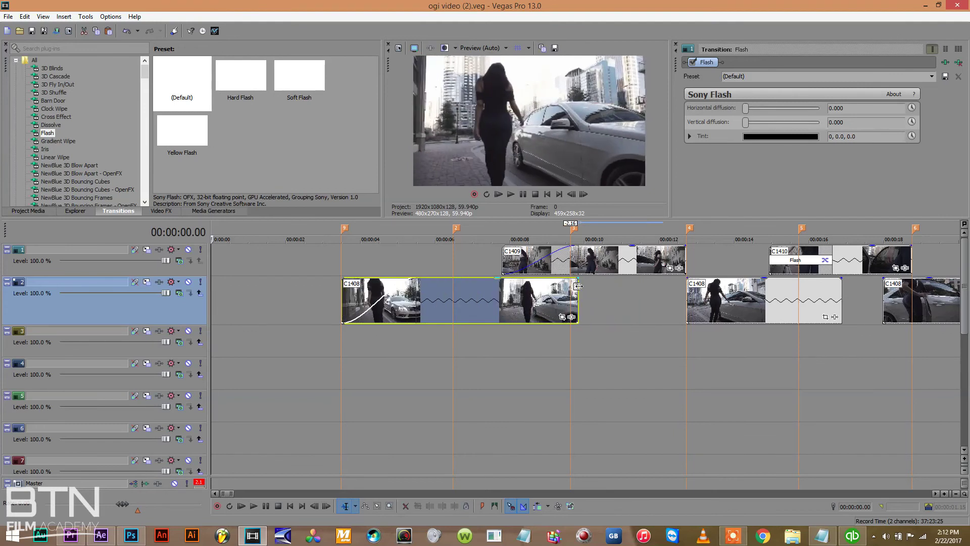
mouse_move(839, 296)
left_mouse_down()
mouse_move(809, 295)
mouse_move(830, 293)
left_mouse_up()
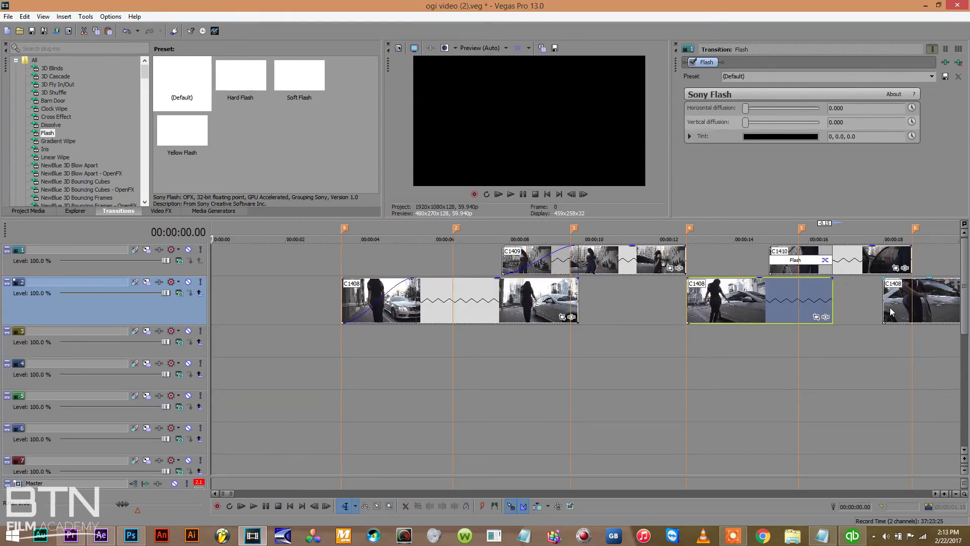
left_click_drag(885, 308, 914, 306)
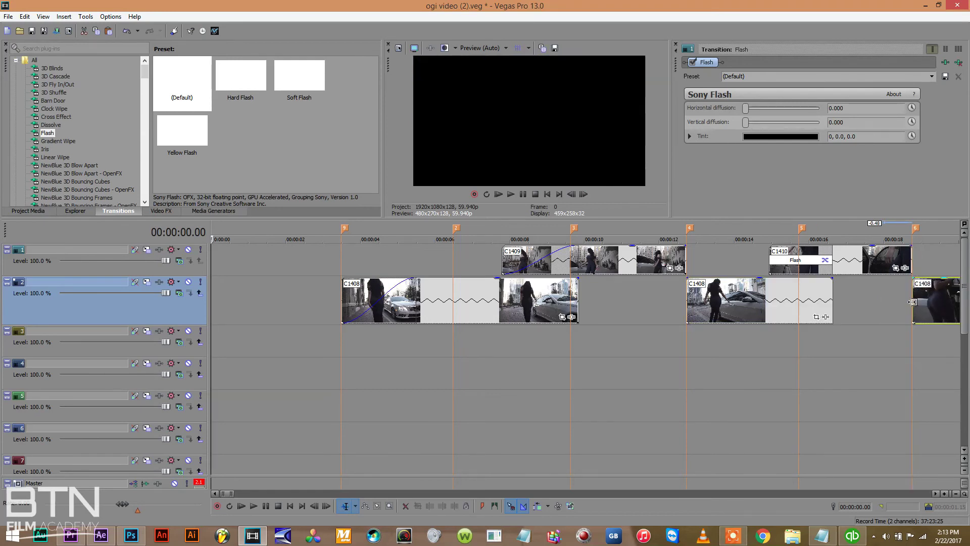
left_click(955, 494)
left_click(955, 494)
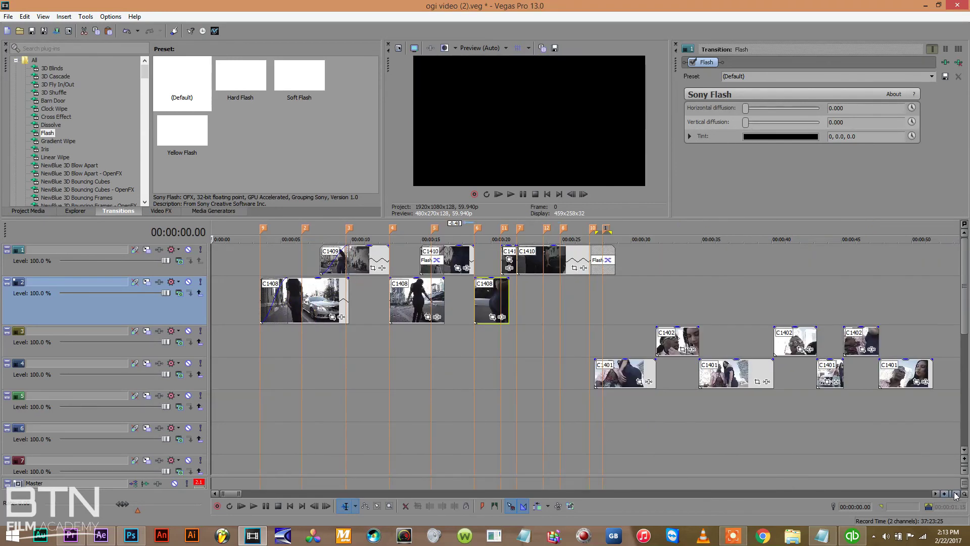
left_click_drag(507, 291, 500, 291)
Extend the start of the first C1401 clip on track 4 earlier by 0.11, play back the transition and save the project.
left_click(594, 365)
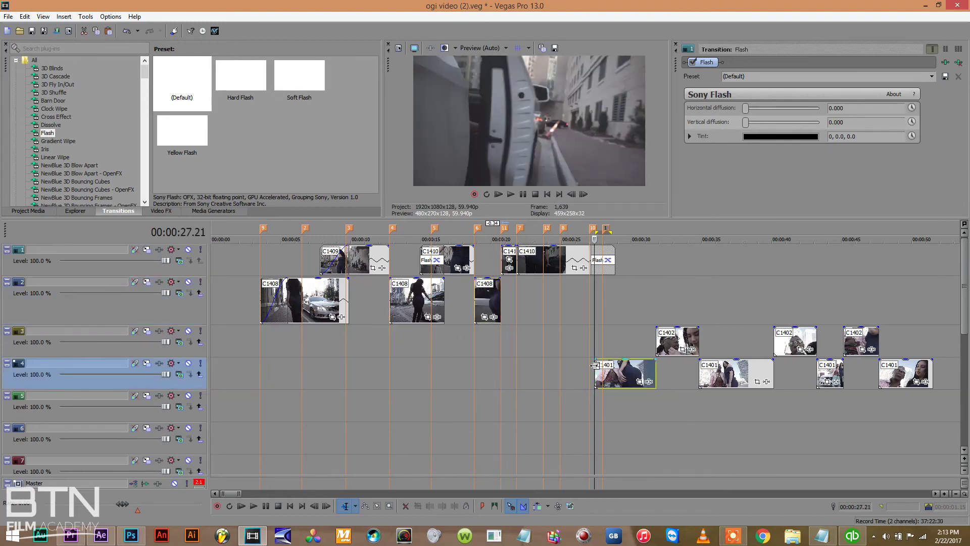
left_click(942, 495)
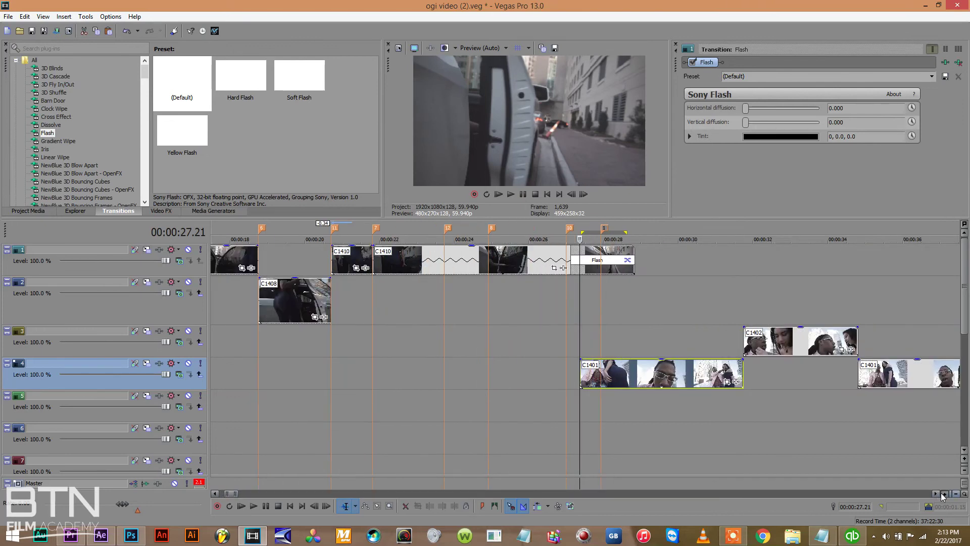
left_click(943, 494)
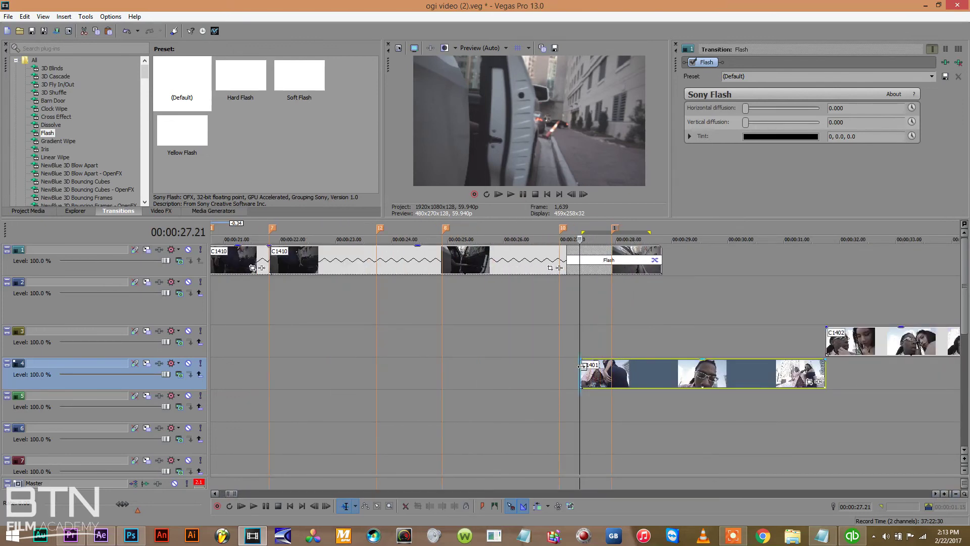
left_click_drag(582, 365, 572, 366)
key("space")
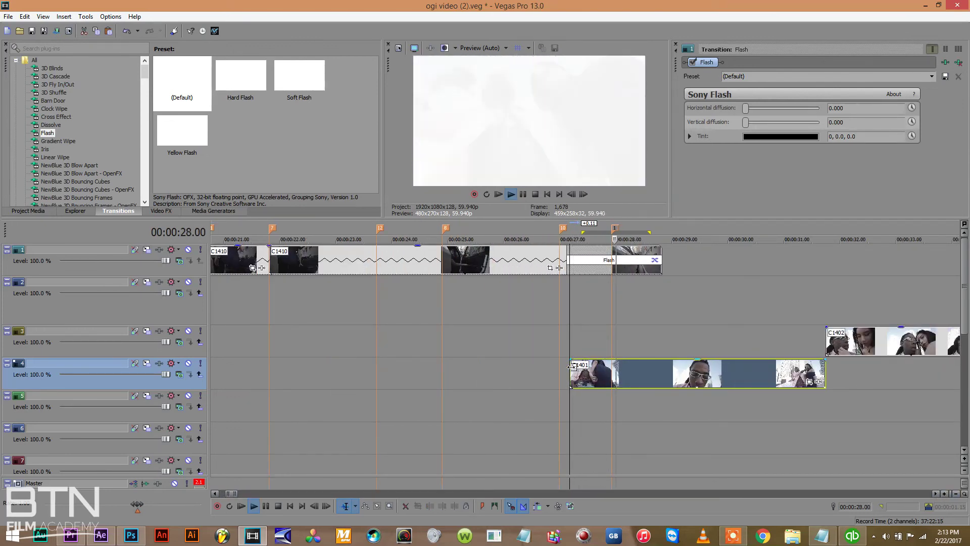
key("ctrl+s")
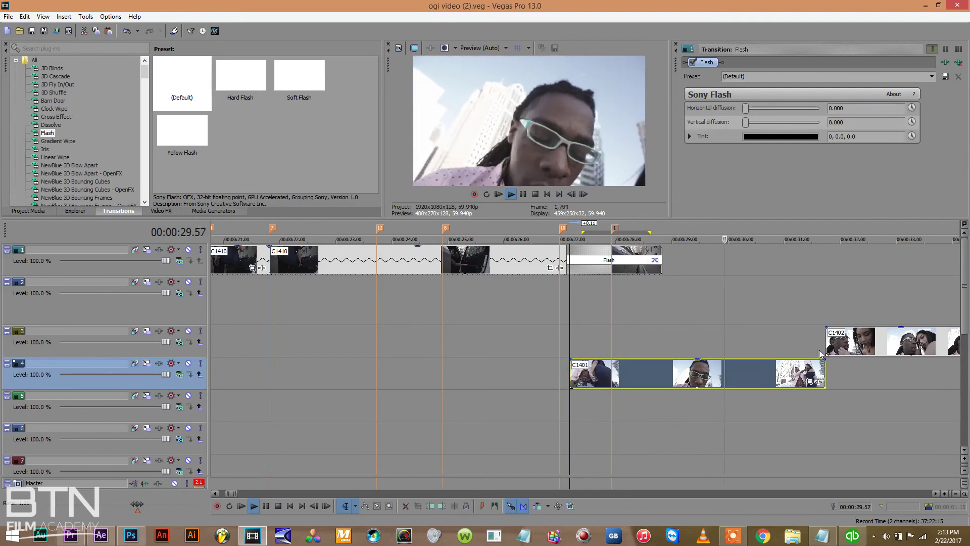
Try extending the start of the first C1402 clip on track 3 back to C1401's start, and restore its original start.
left_click_drag(826, 338, 569, 329)
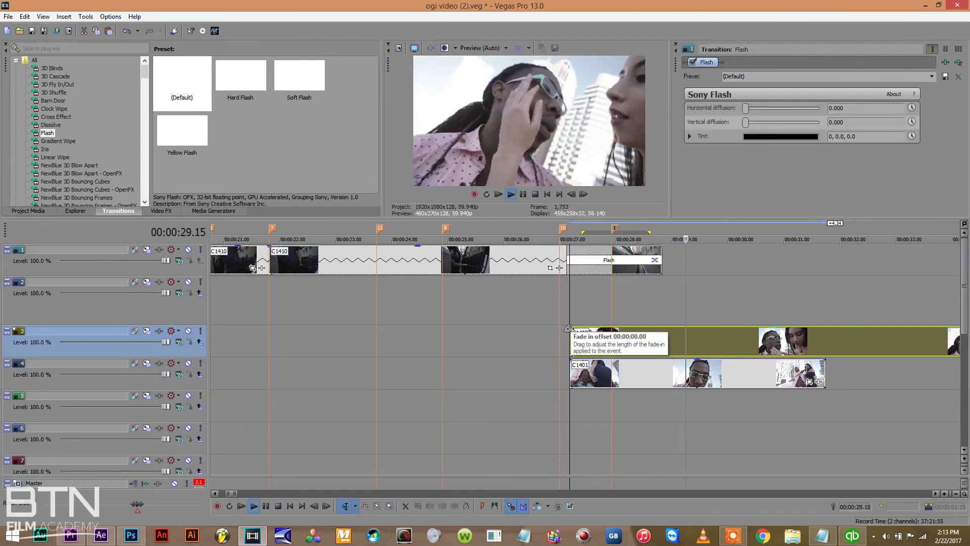
left_click_drag(570, 342, 824, 344)
key("space")
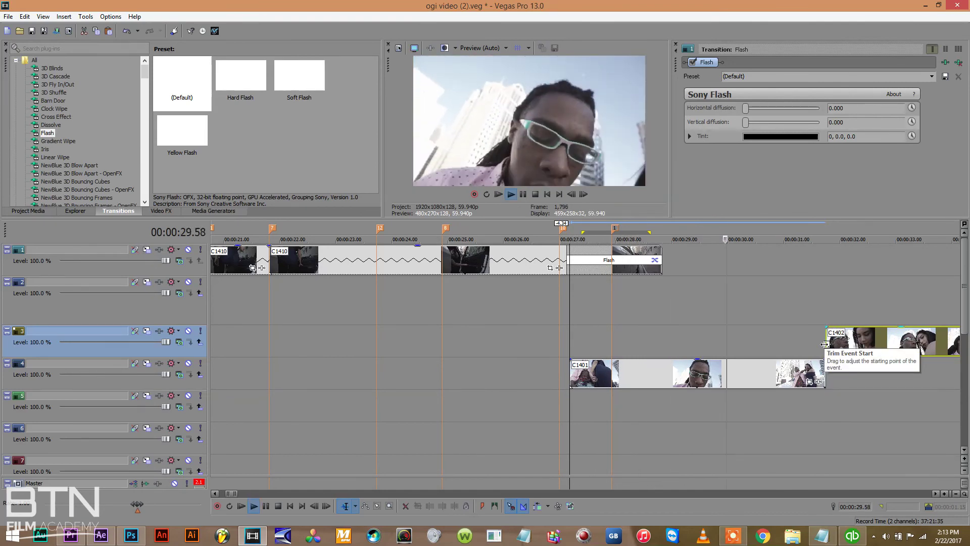
Play back the C1401 clip from just after marker 1 and save the project.
left_click(627, 329)
key("space")
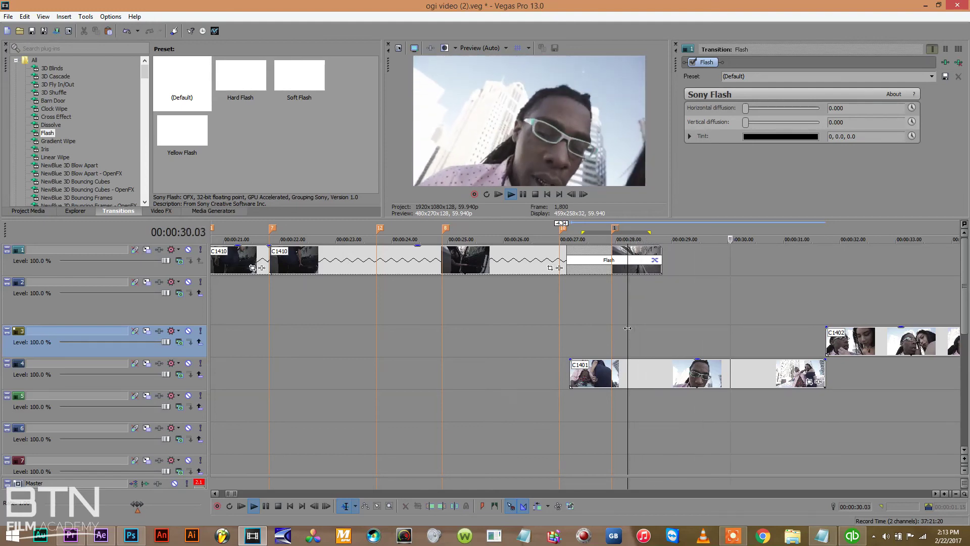
key("space")
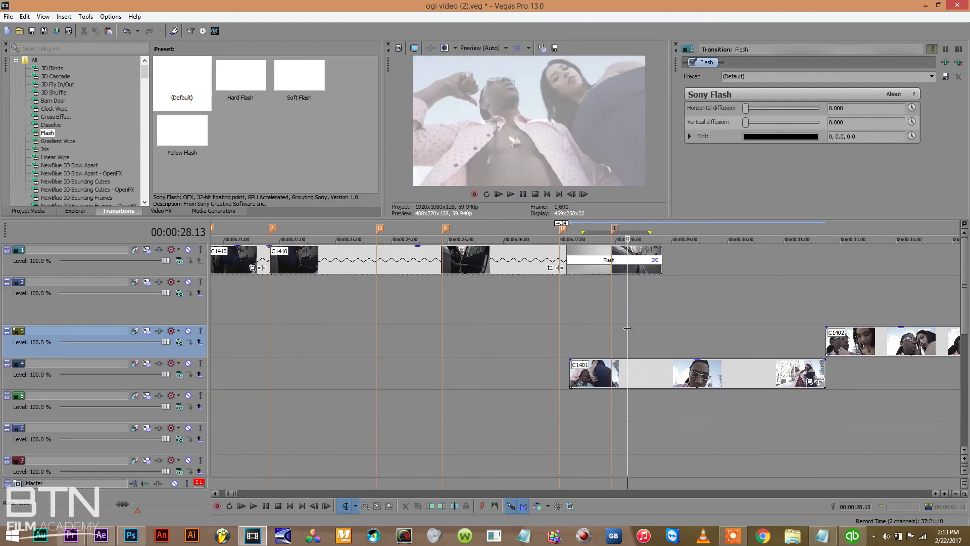
key("ctrl+s")
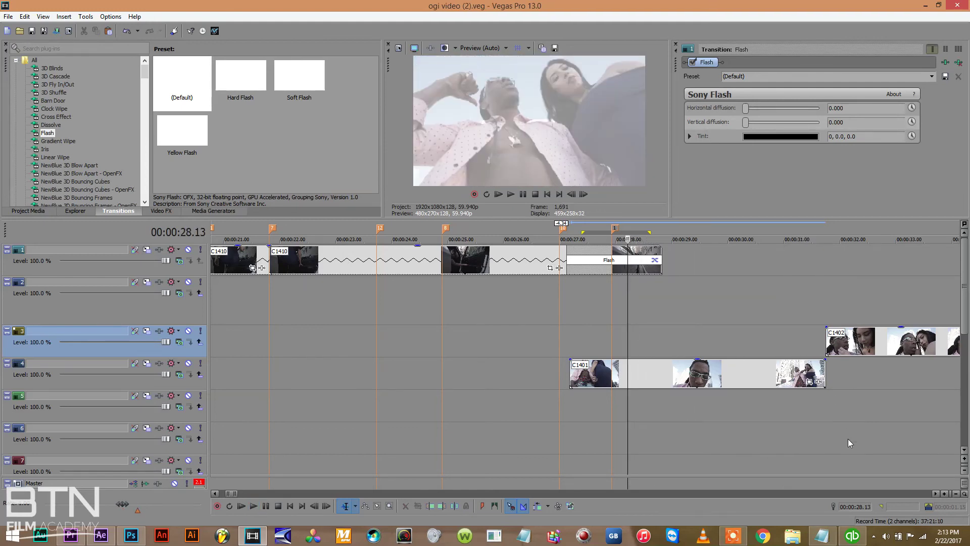
Look over the whole timeline and play back the footage from about 00:01:08.
left_click(956, 494)
left_click(957, 495)
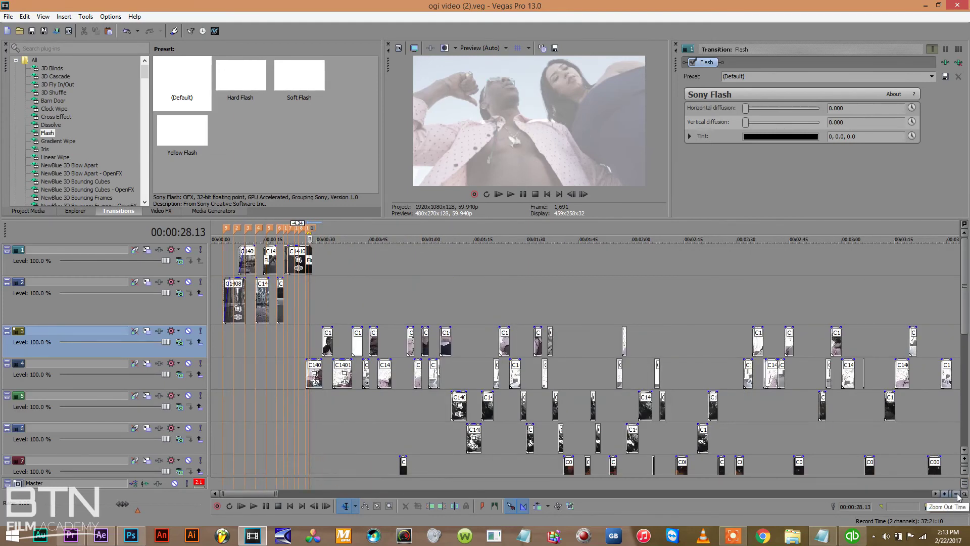
left_click(956, 494)
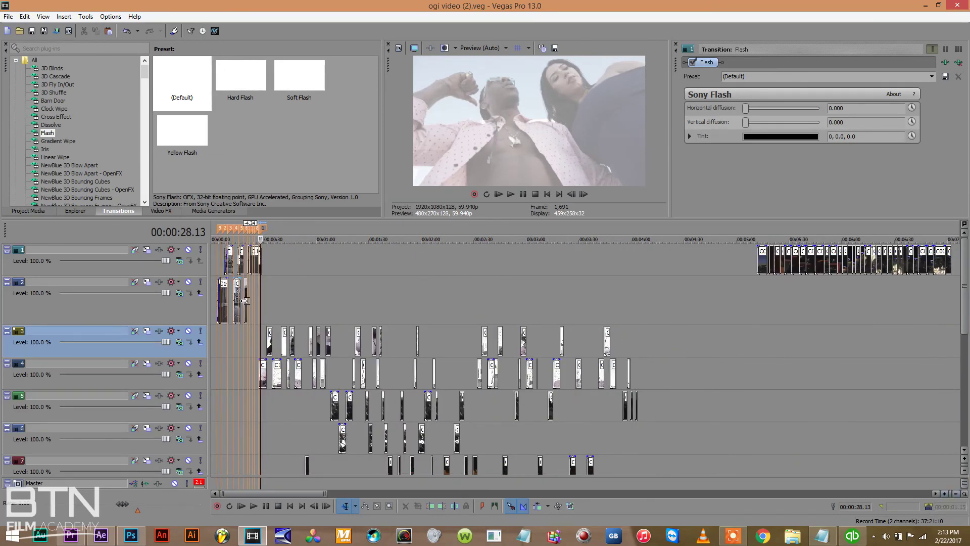
left_click(282, 301)
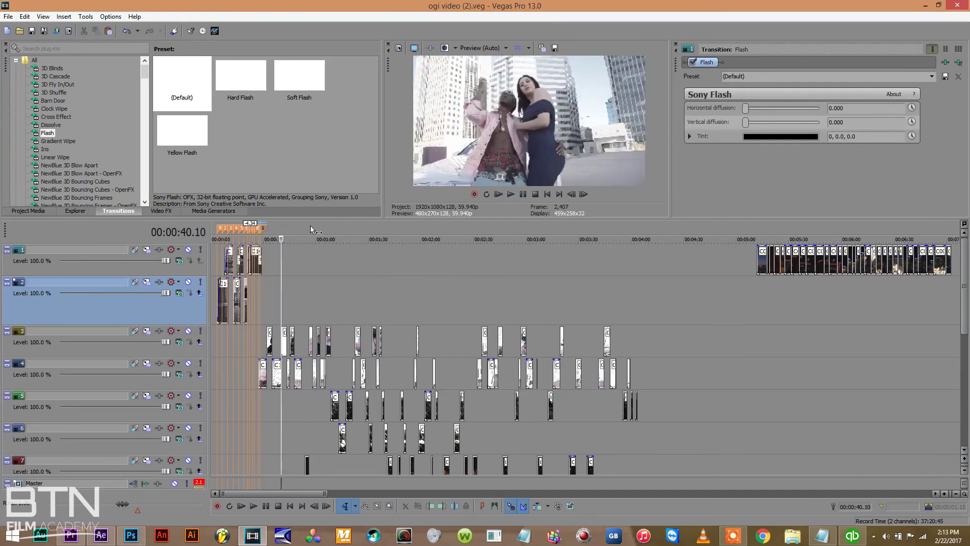
left_click(329, 231)
key("space")
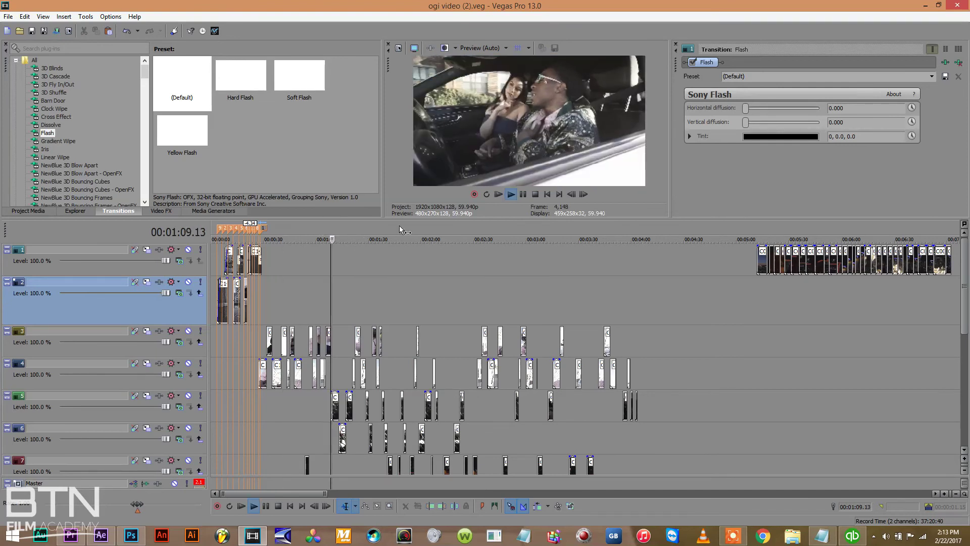
key("space")
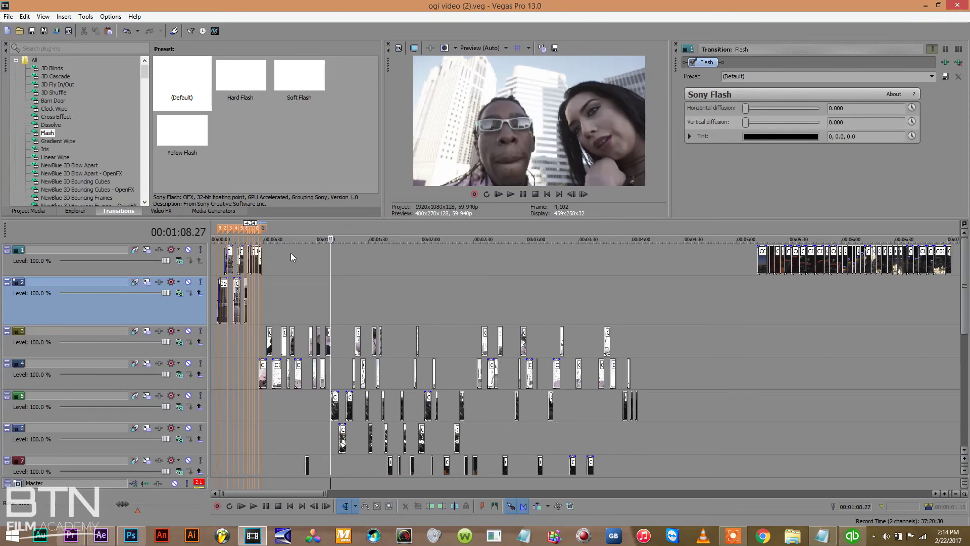
Place the playhead at 00:00:27.55, near the start of the first C1401 clip on track 4.
left_click(282, 302)
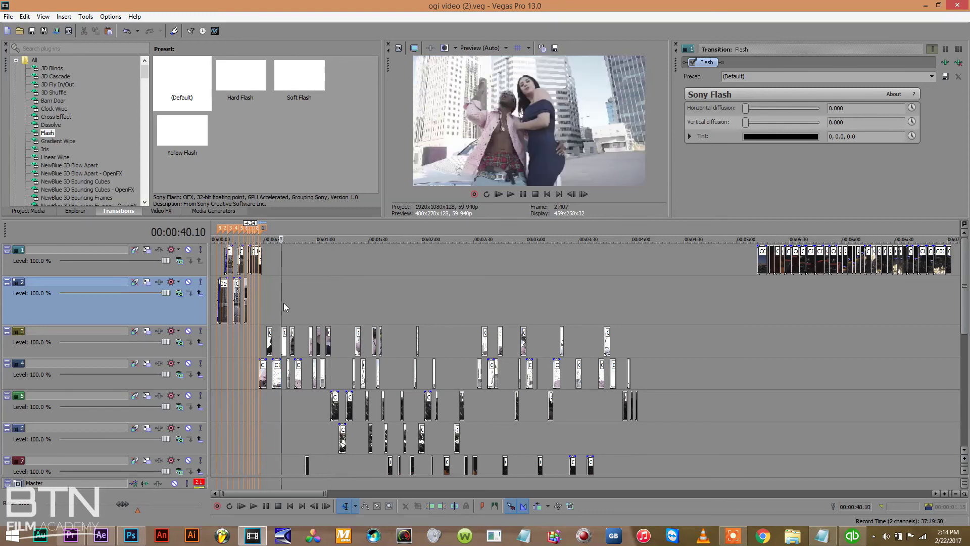
left_click(260, 328)
left_click(945, 493)
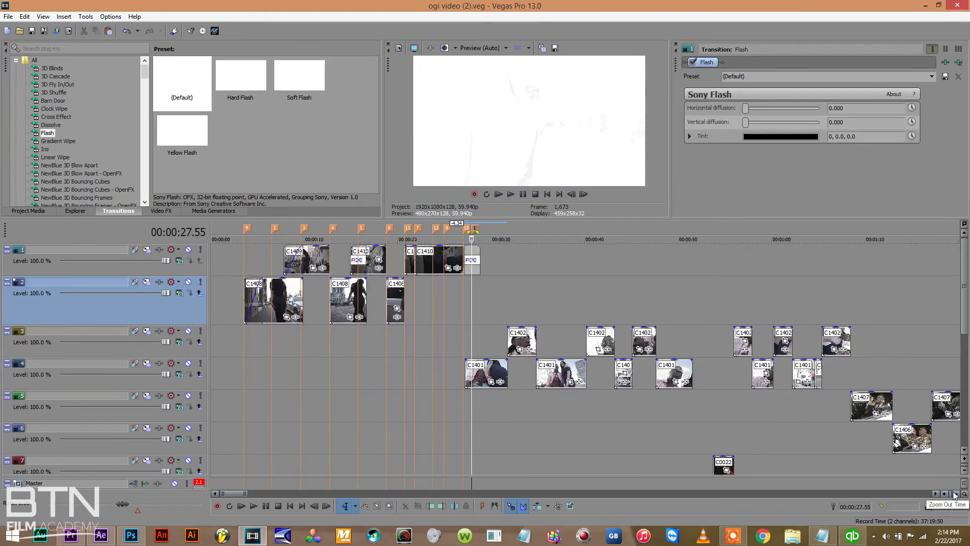
left_click_drag(966, 284, 947, 277)
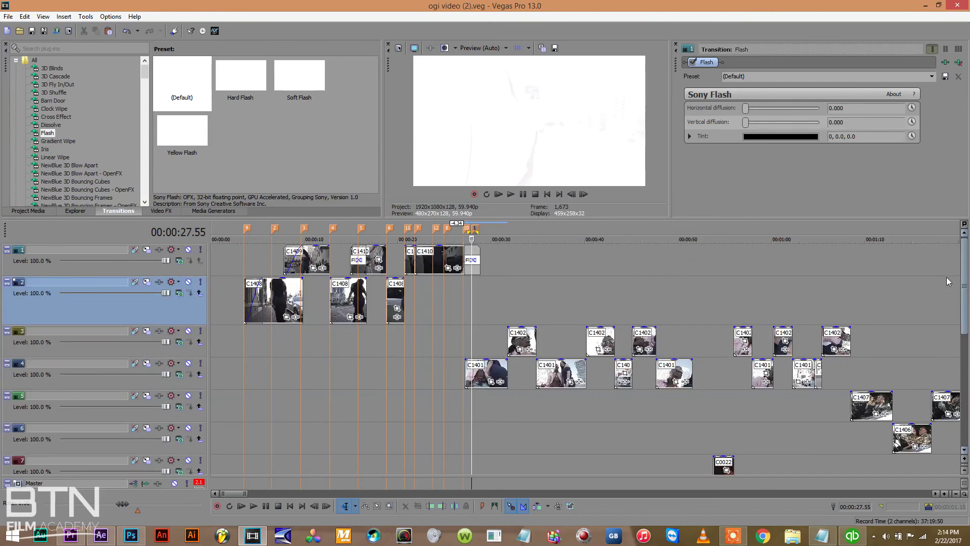
left_click(956, 494)
left_click(955, 494)
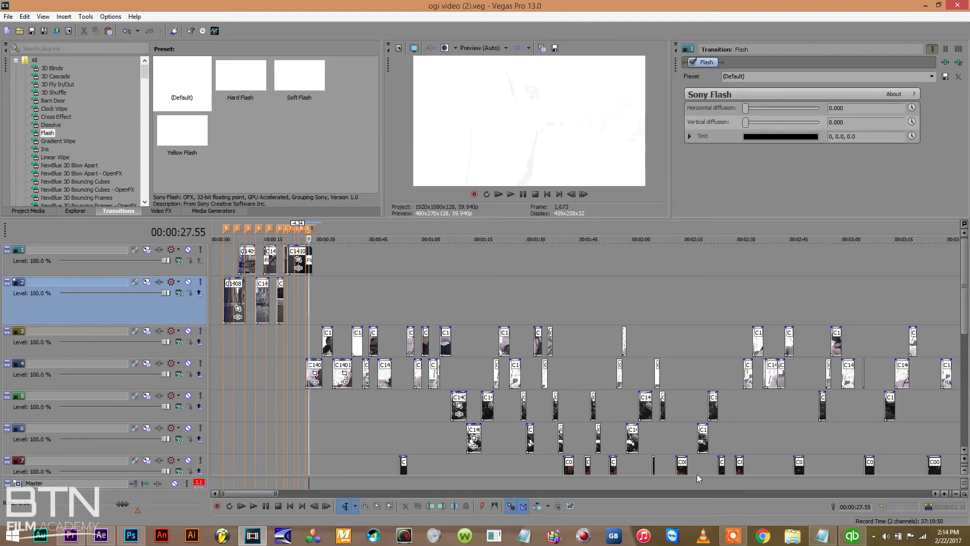
Play the Deeper Then Love FB song from 00:00:27.55 and place a timeline marker on each beat up to about 00:03:46.
left_click_drag(966, 270, 966, 347)
left_click(956, 494)
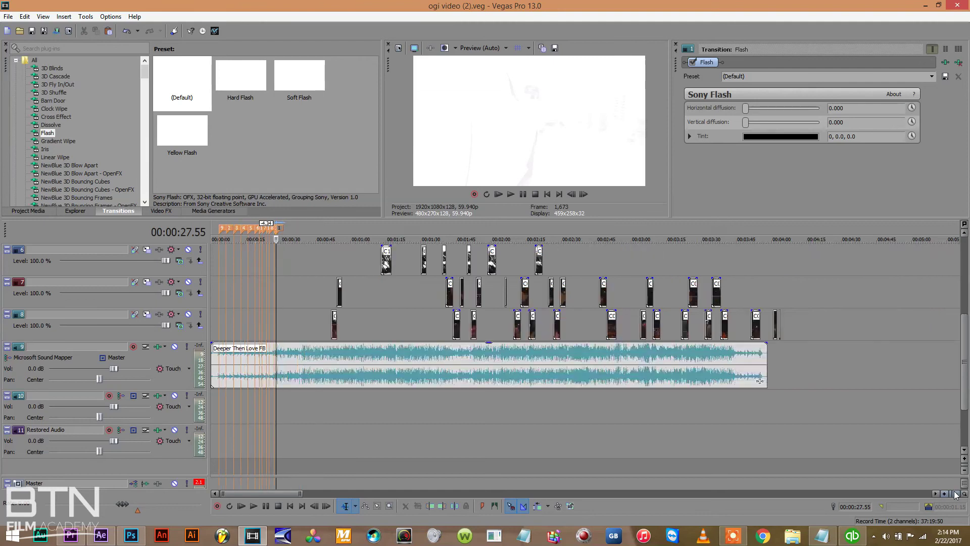
left_click(955, 494)
left_click(945, 494)
left_click(945, 494)
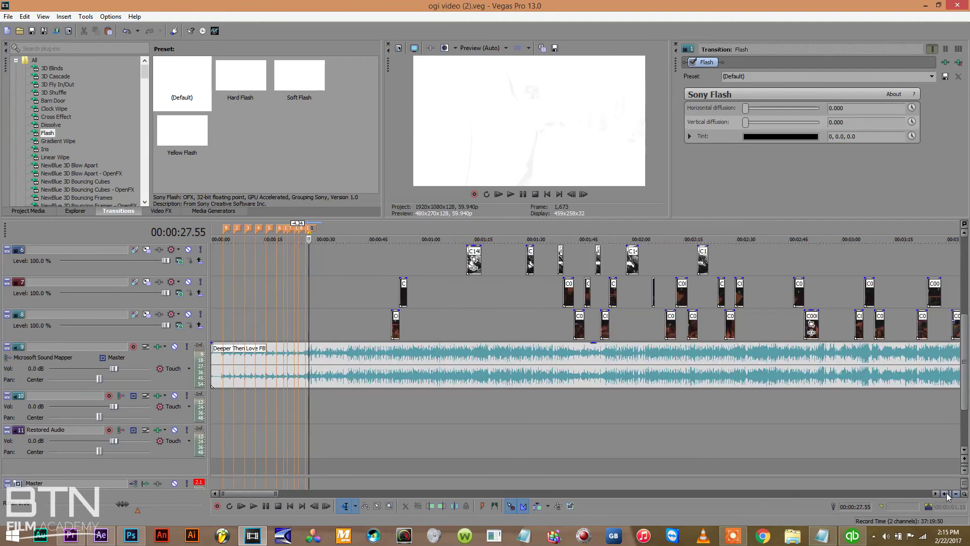
left_click(955, 494)
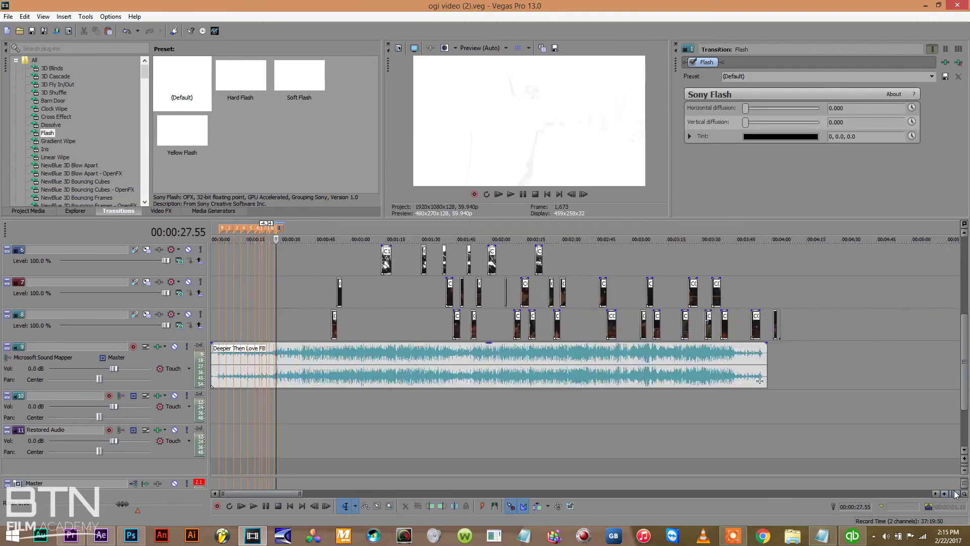
left_click(945, 493)
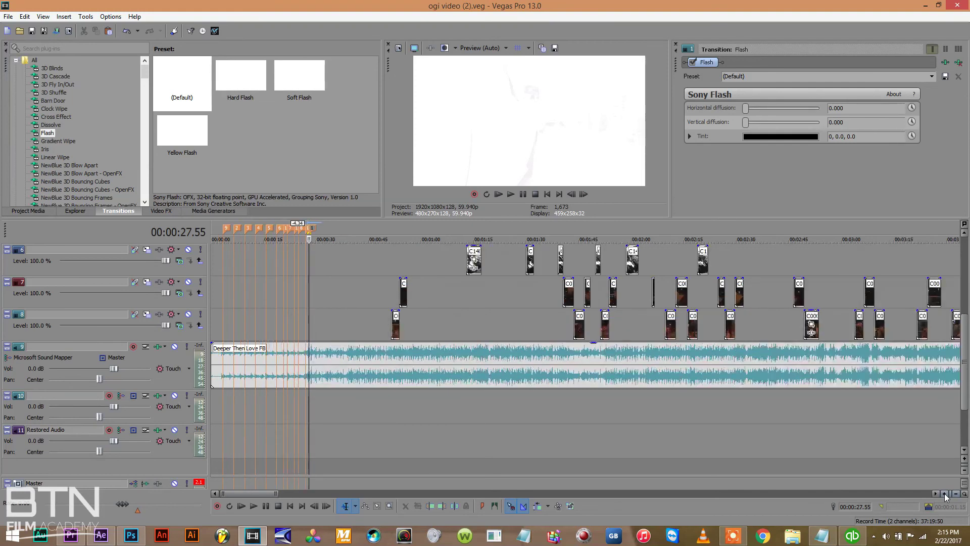
left_click(944, 493)
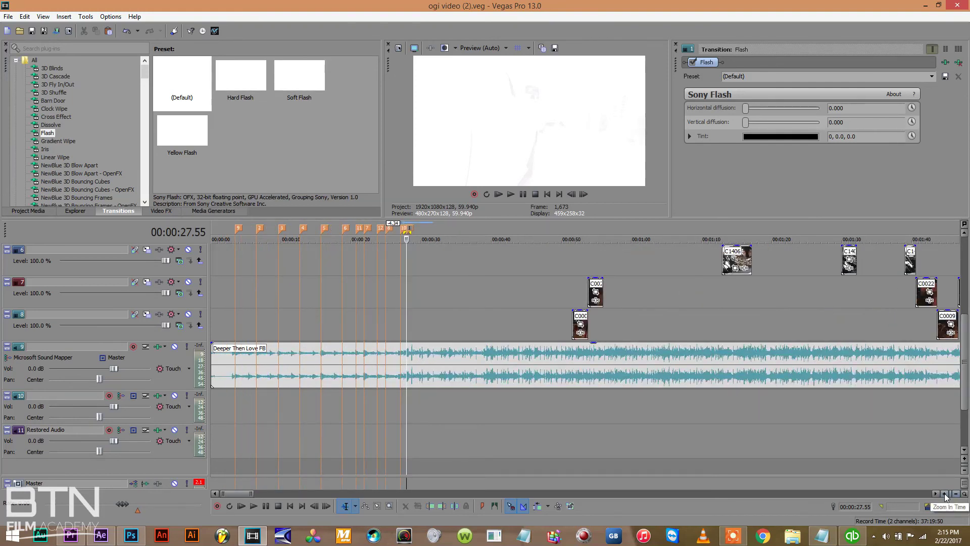
key("m")
key("m")
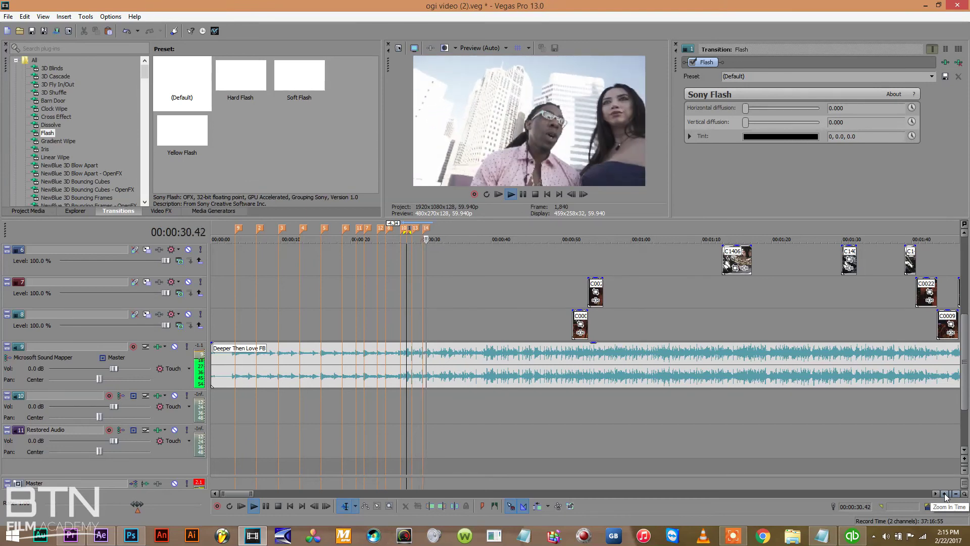
key("m")
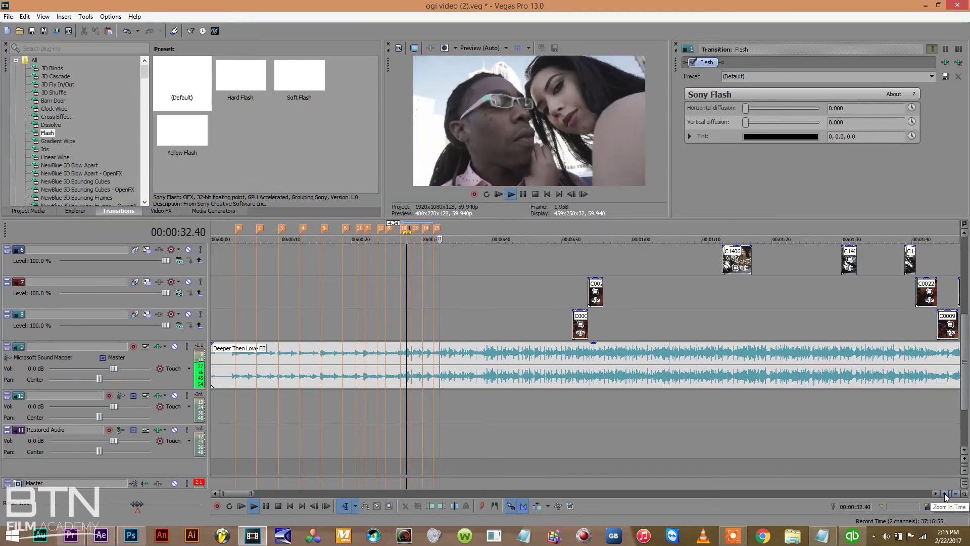
key("m")
key("m")
key("m")
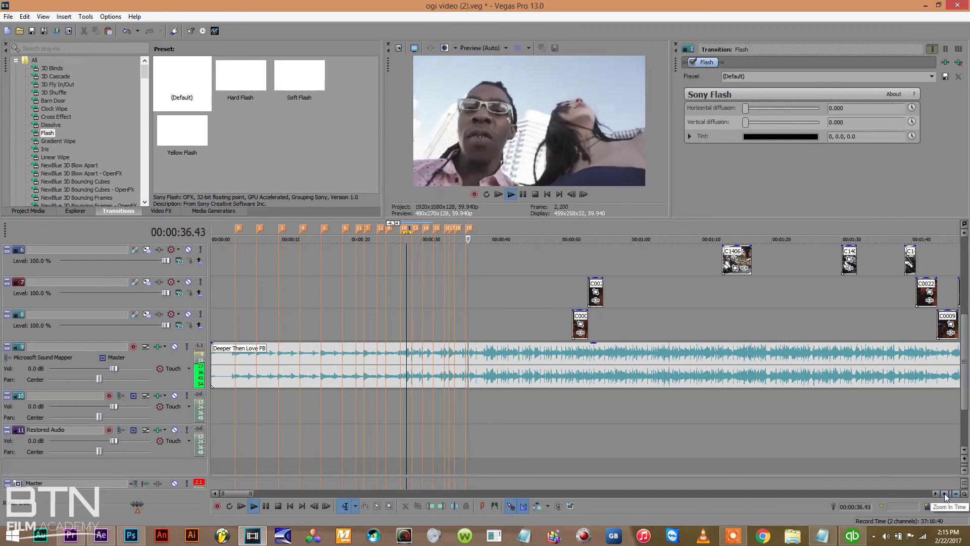
key("m")
key("m")
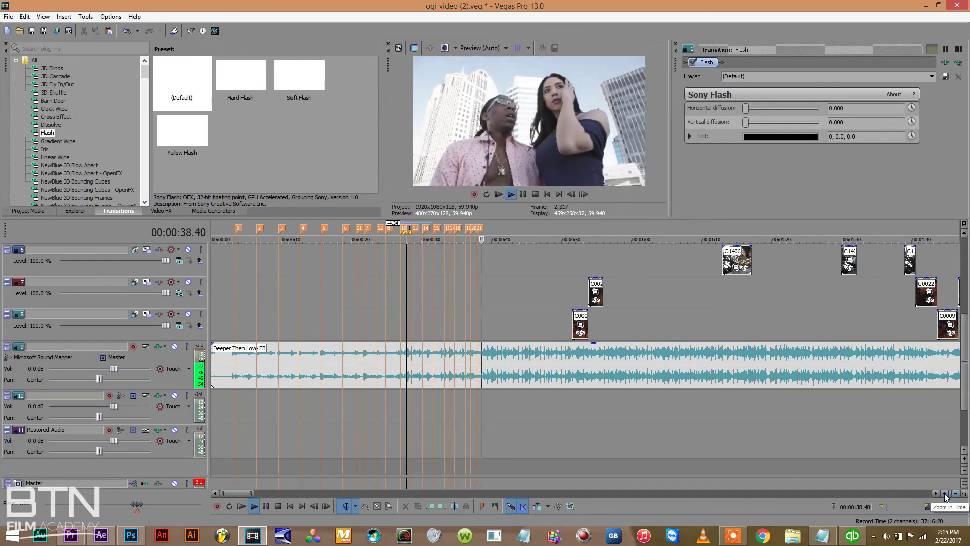
key("m")
key("m")
key("m")
key("m")
key("m")
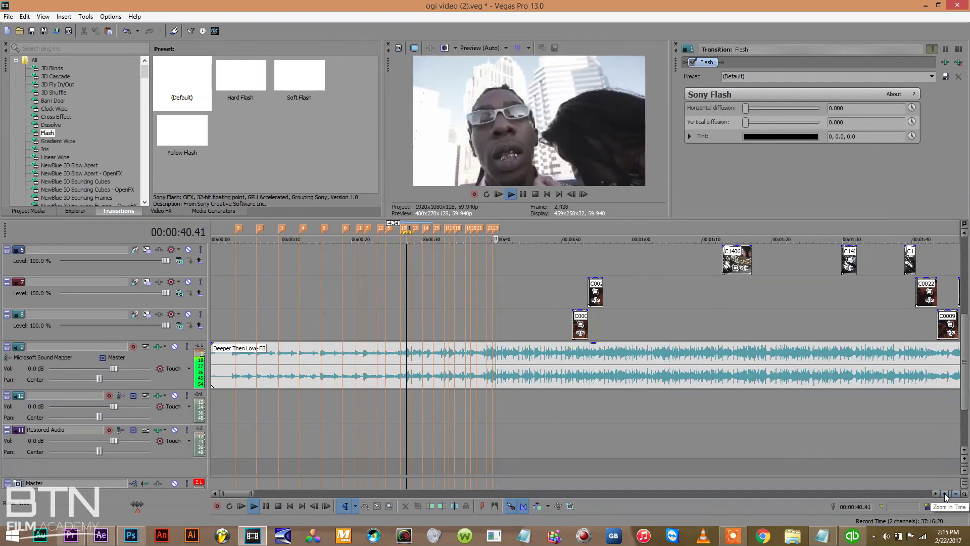
key("m")
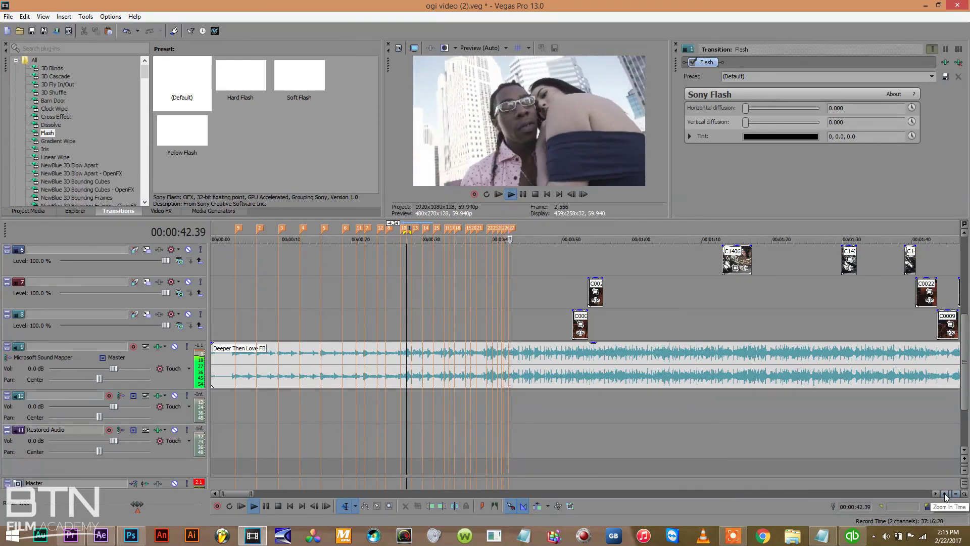
key("m")
key("m")
key("m")
key("m")
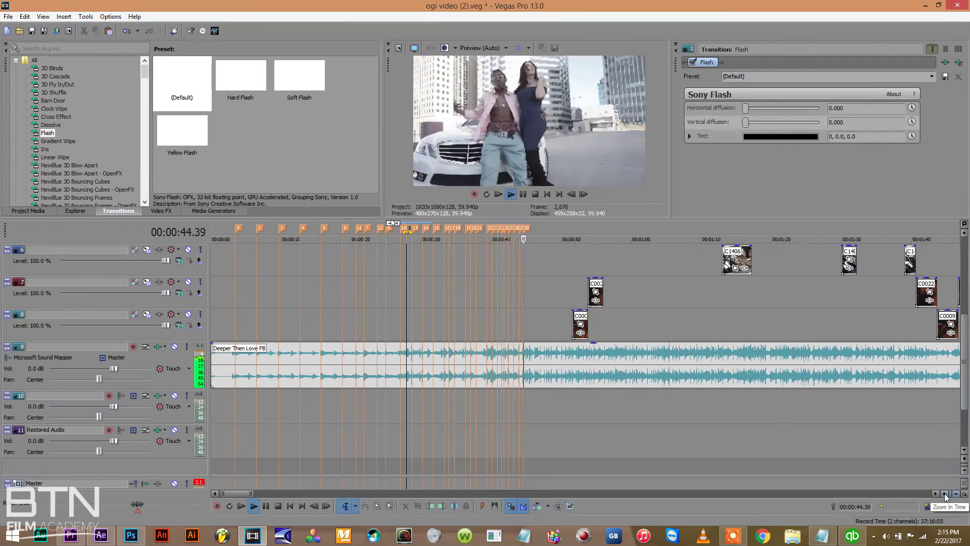
key("m")
key("m")
key("m")
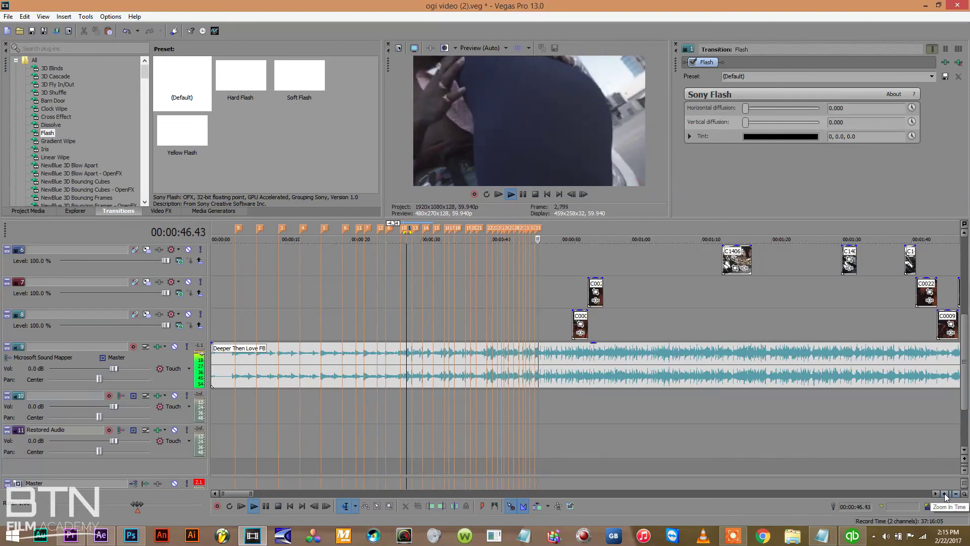
key("m")
key("m")
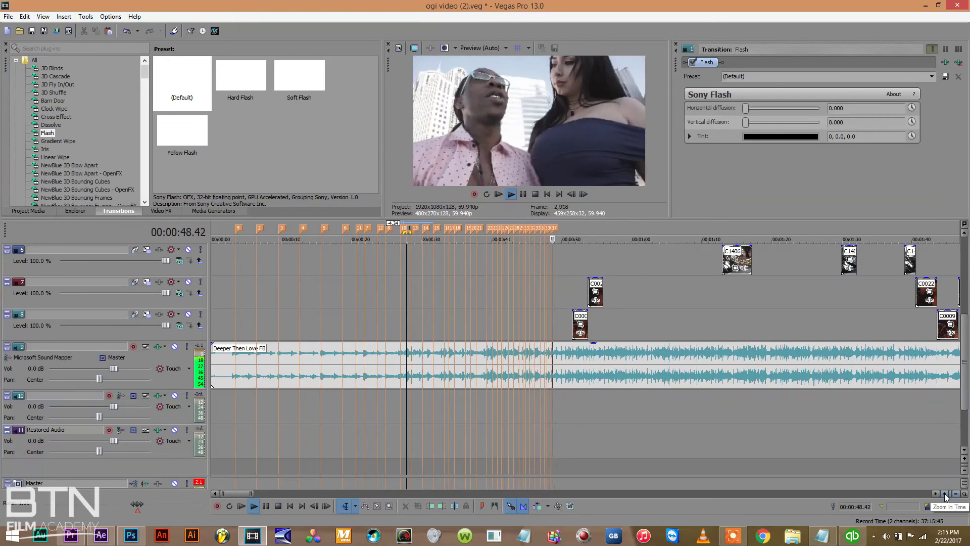
key("m")
key("m")
key("m")
key("m")
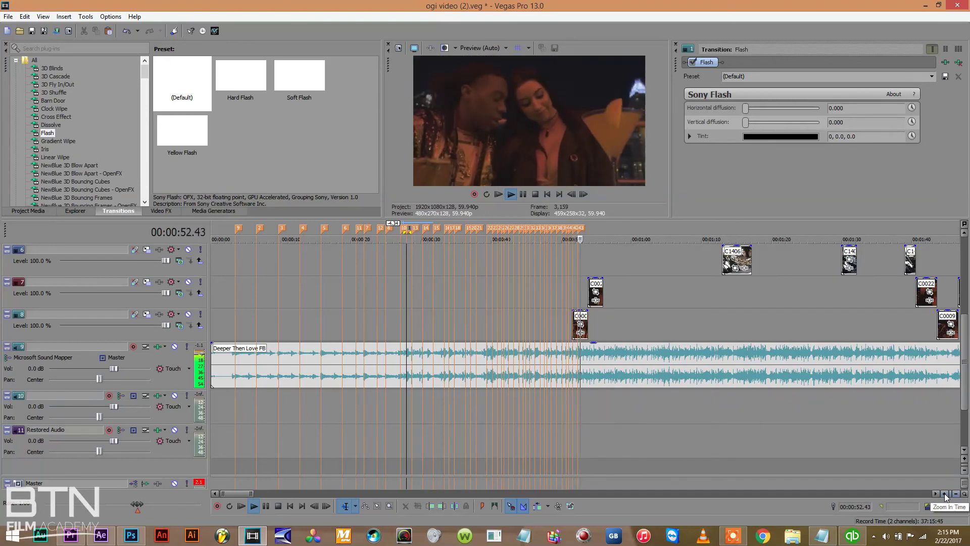
key("m")
key("m")
key("m")
key("m")
key("m")
key("m")
key("m")
key("m")
key("m")
key("m")
key("m")
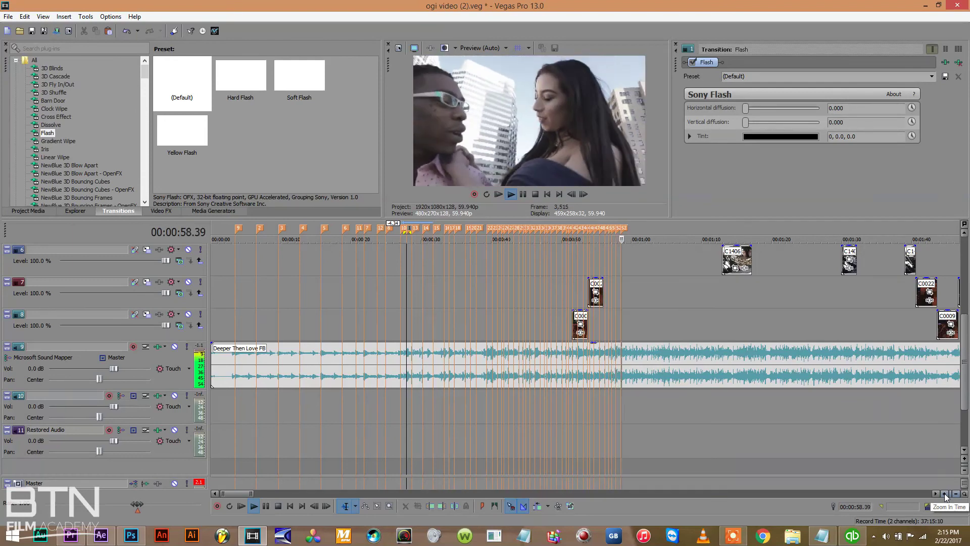
key("m")
key("m")
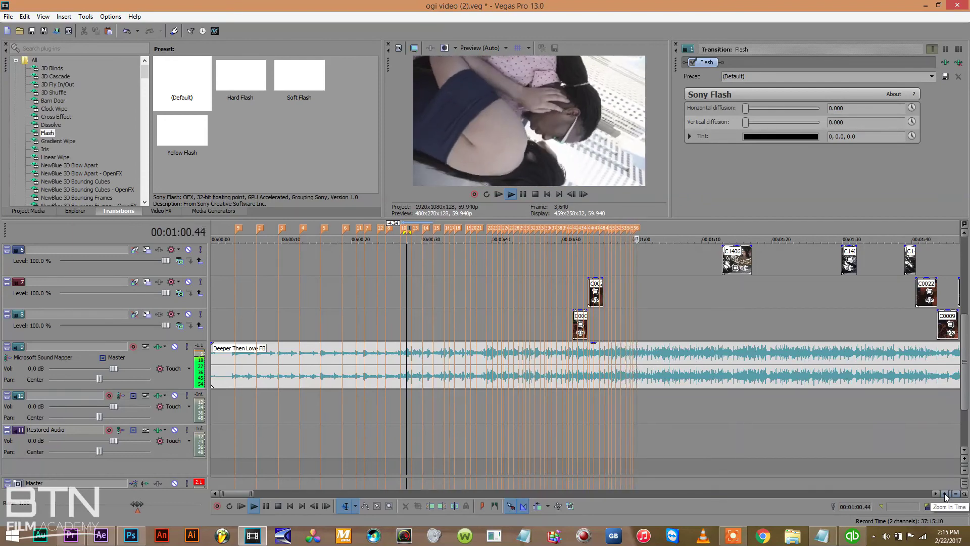
key("m")
key("m")
key("m")
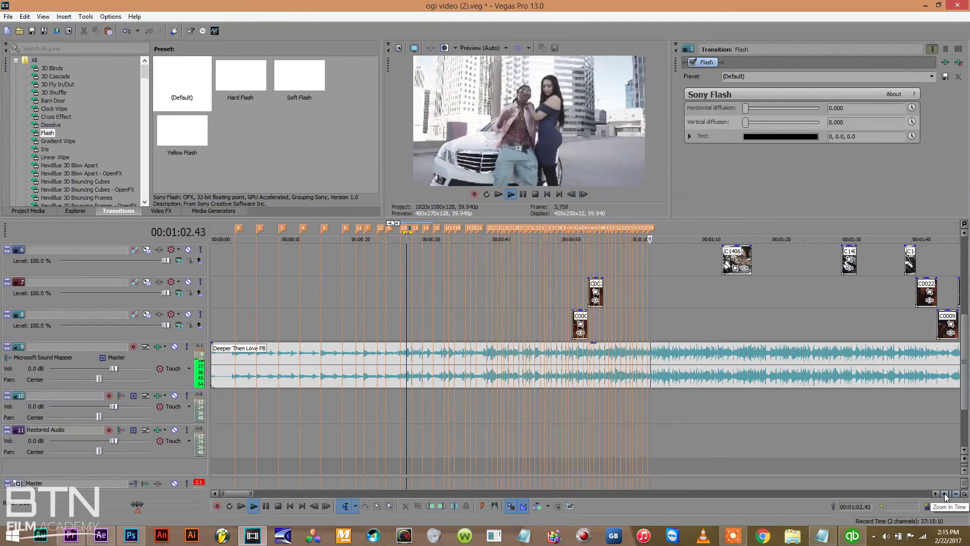
key("m")
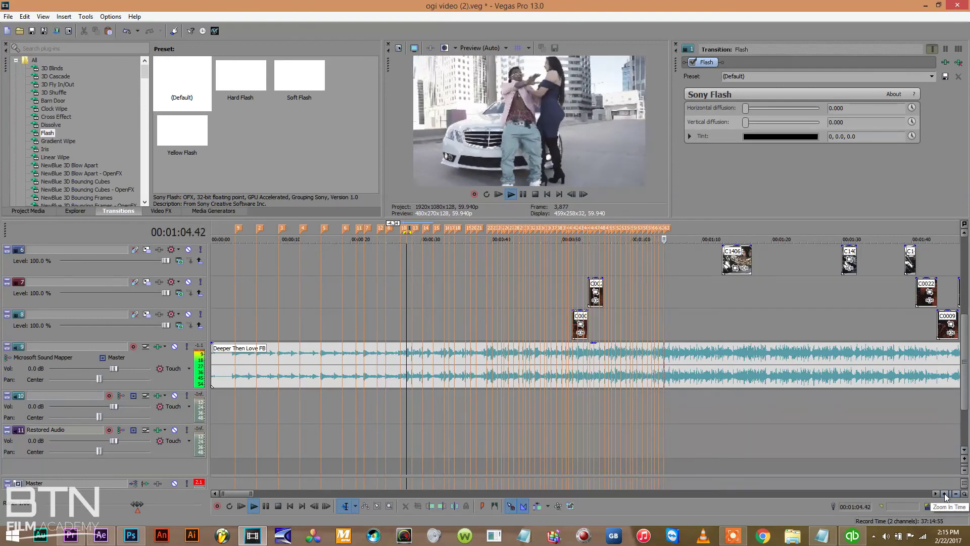
key("m")
key("m")
key("m")
key("m")
key("m")
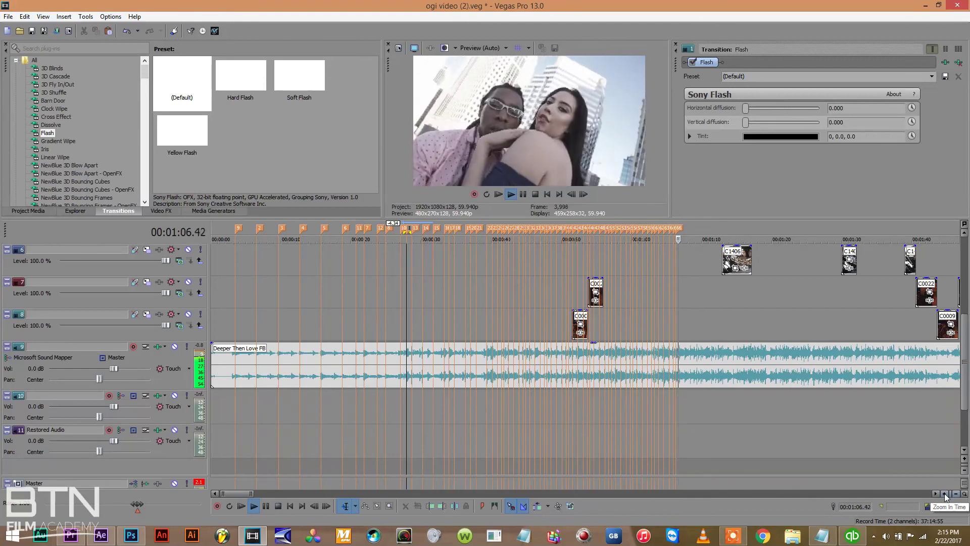
key("m")
key("m")
key("m")
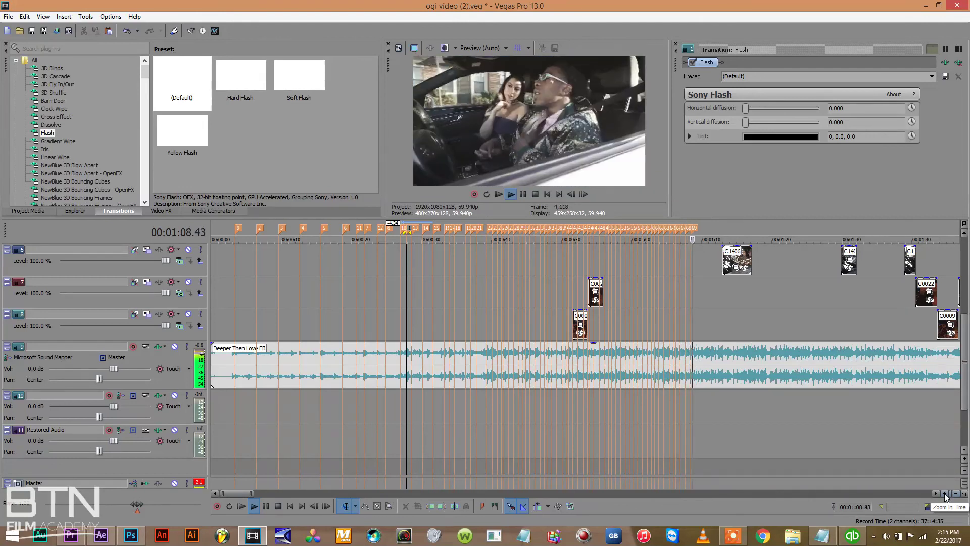
key("m")
key("m")
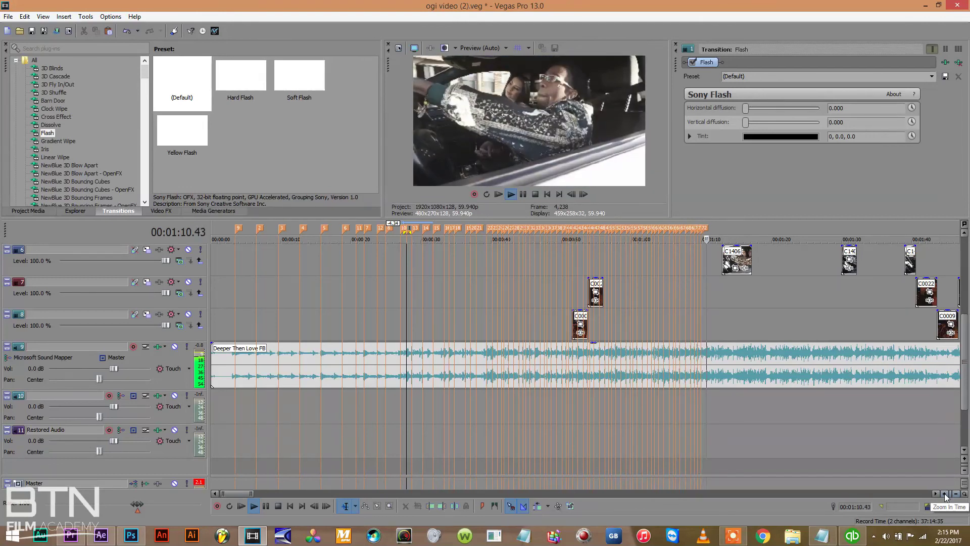
key("m")
key("m")
key("m")
key("m")
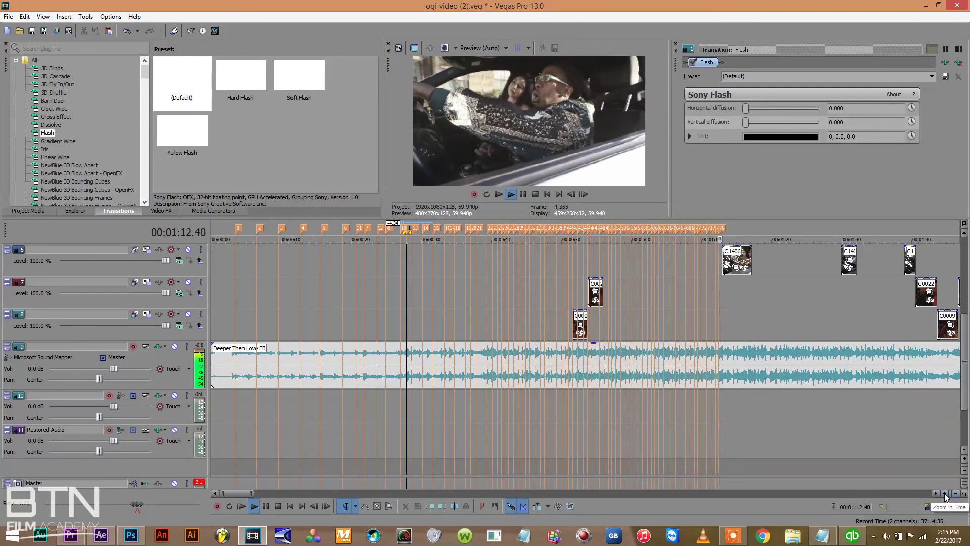
key("m")
key("m")
key("m")
key("m")
key("m")
key("m")
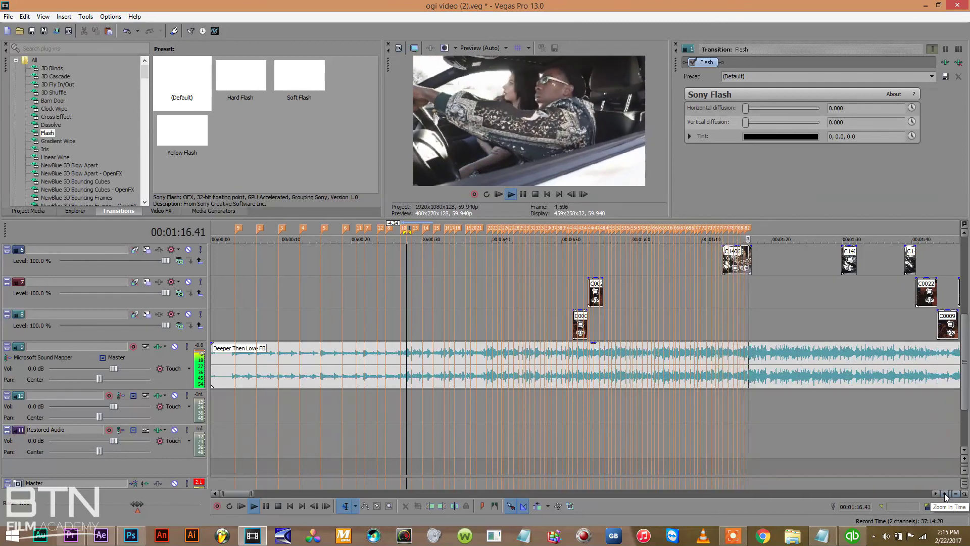
key("m")
key("m")
key("m")
key("m")
key("m")
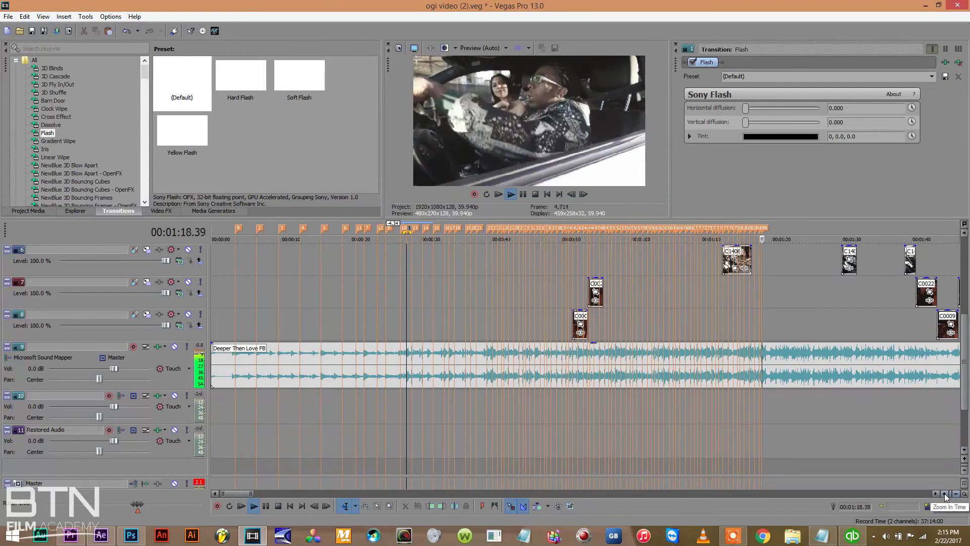
key("m")
key("m")
key("m")
key("m")
key("m")
key("m")
key("m")
key("m")
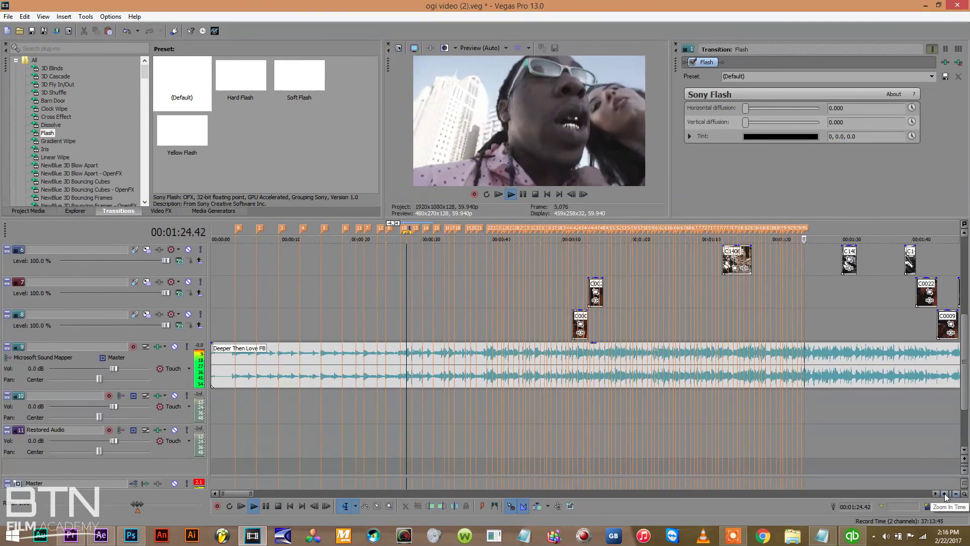
key("m")
key("m")
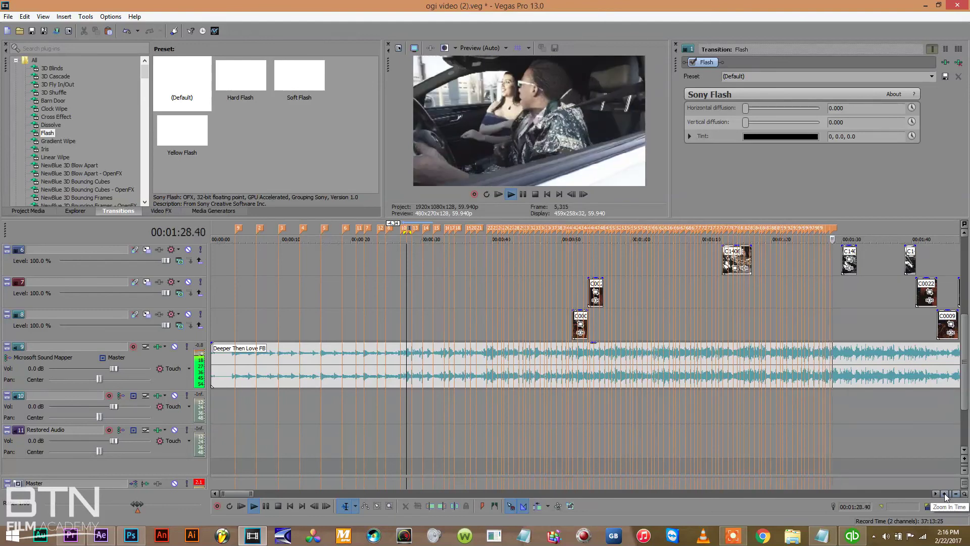
key("m")
key("m")
key("m")
key("m")
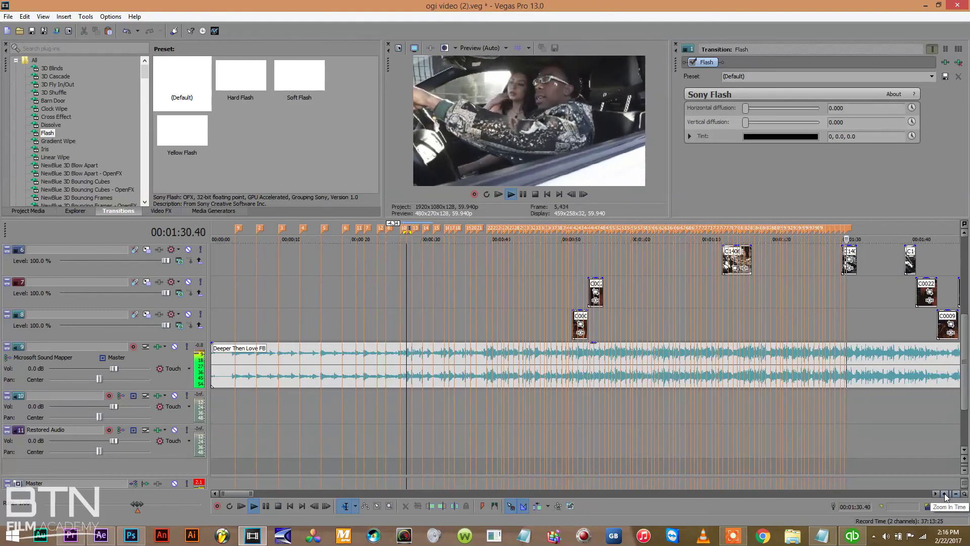
key("m")
key("m")
key("m")
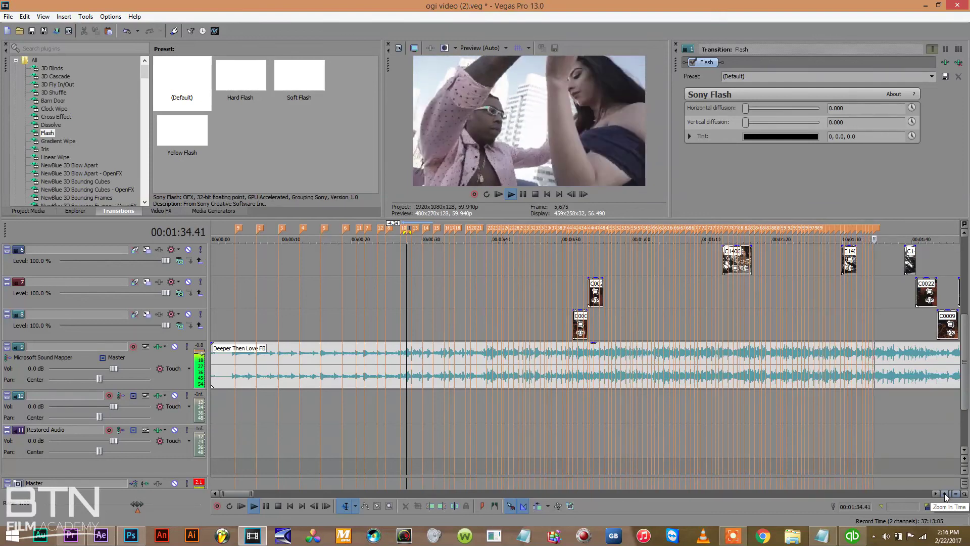
key("m")
key("m")
key("m")
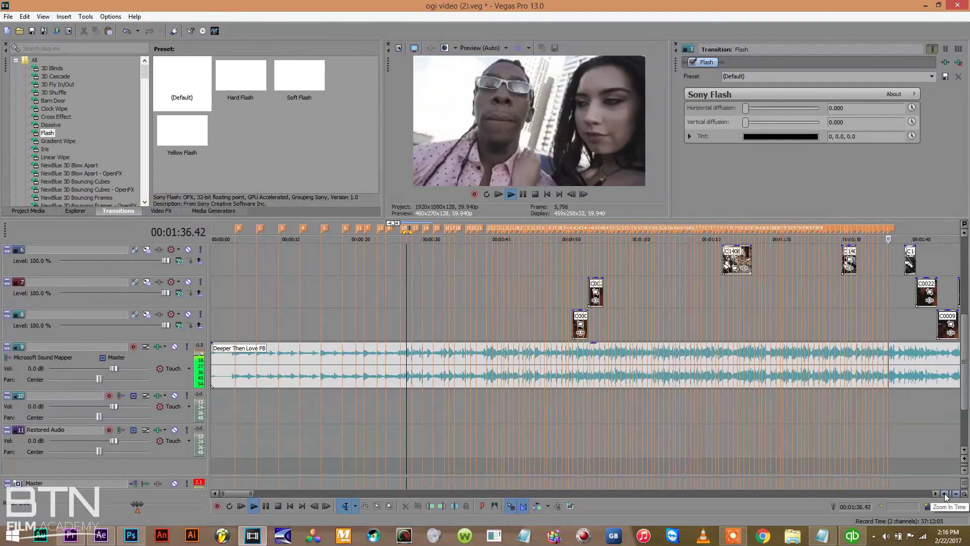
key("m")
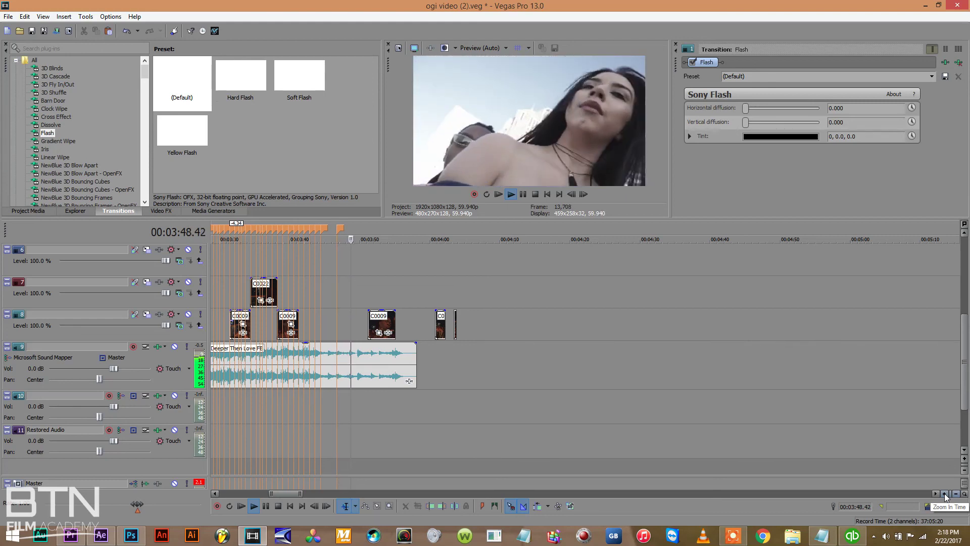
Mark the song's two closing beats at about 00:03:49 and 00:03:52, and save the project.
key("m")
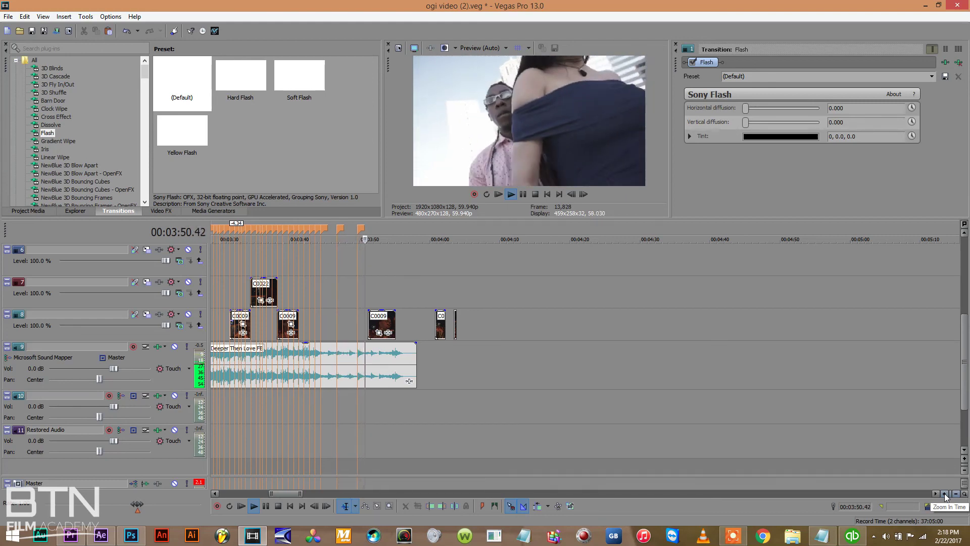
key("m")
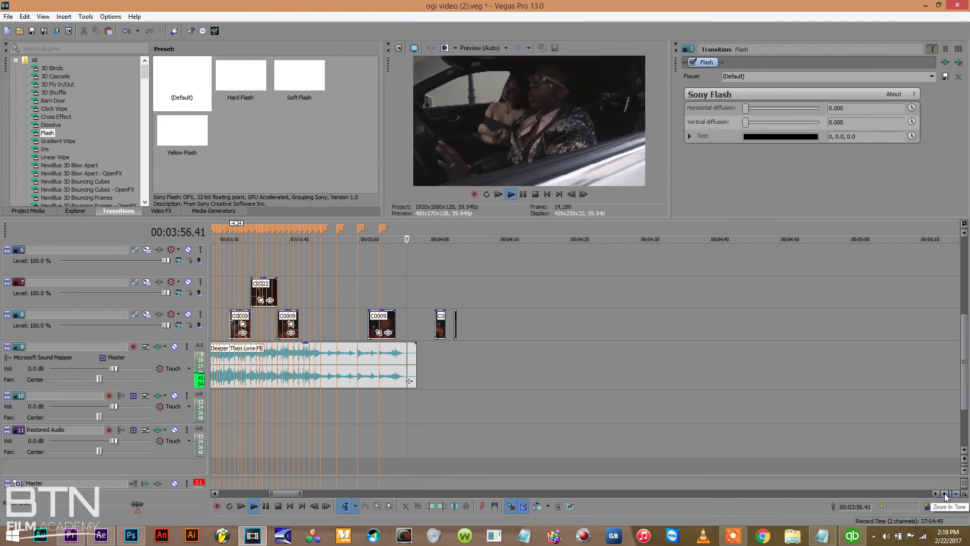
key("ctrl+s")
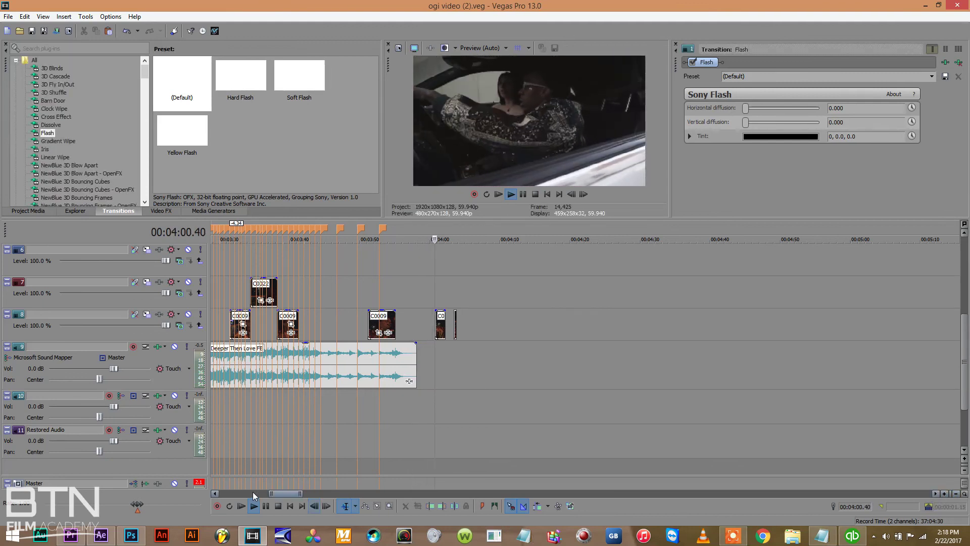
left_click_drag(272, 495, 221, 494)
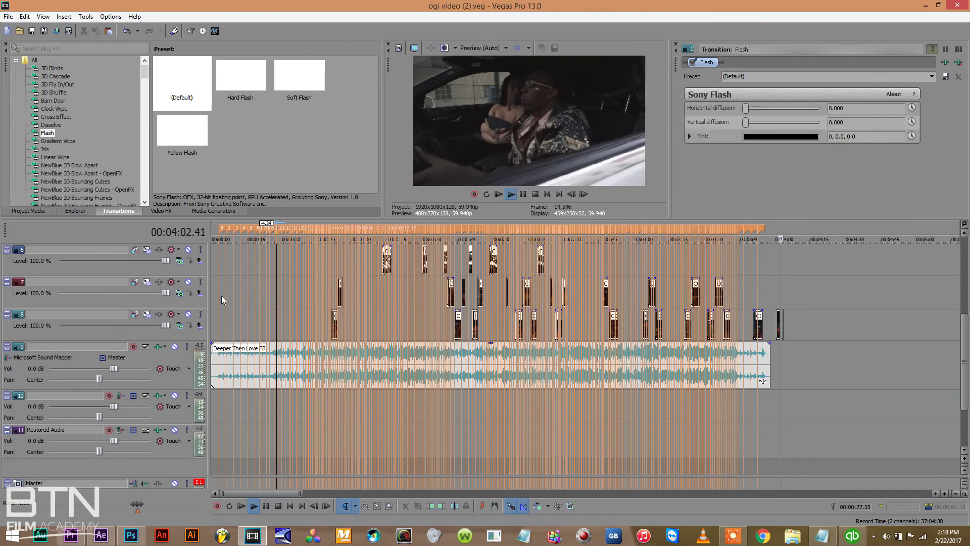
Close the Flash transition's settings, replay the project from its start, and enlarge the video preview.
left_click(302, 271)
left_click_drag(964, 362, 965, 269)
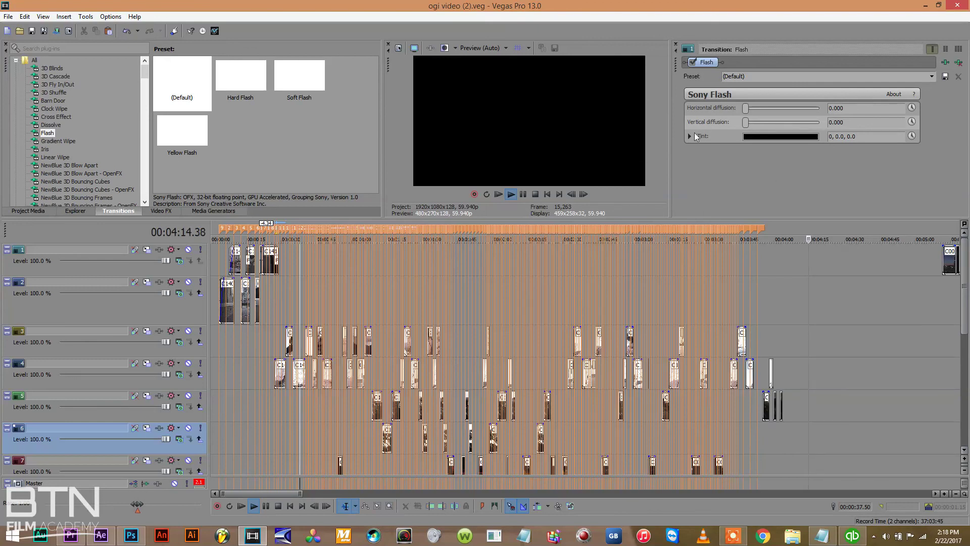
left_click(675, 45)
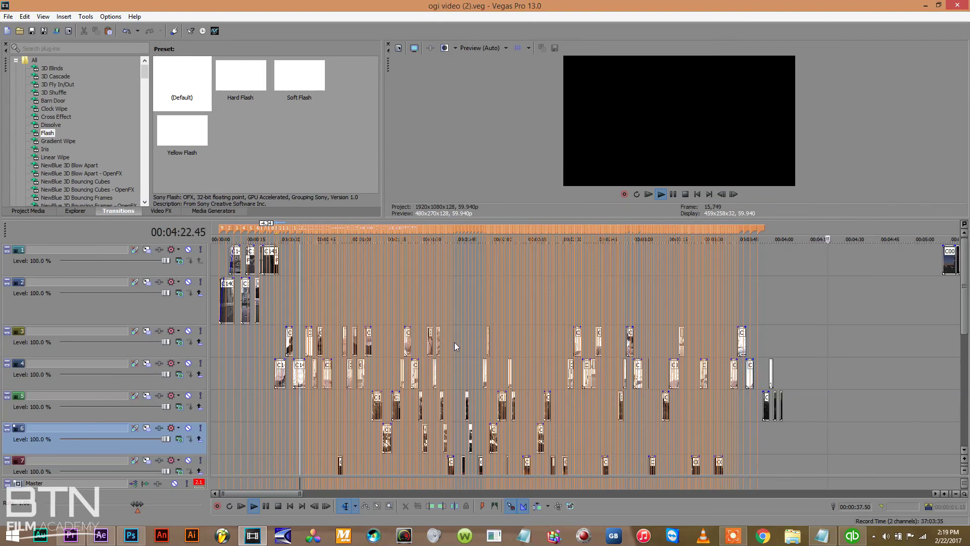
left_click(278, 305)
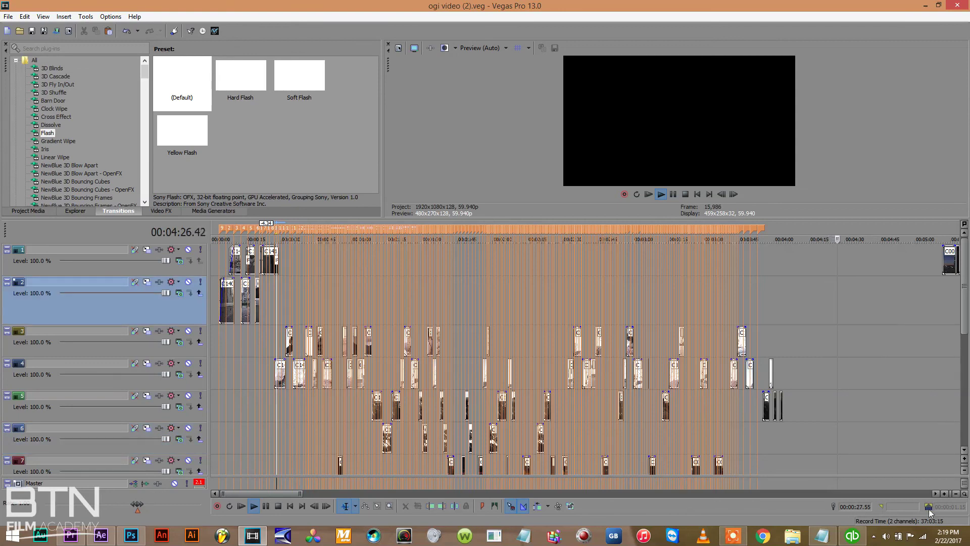
left_click(291, 505)
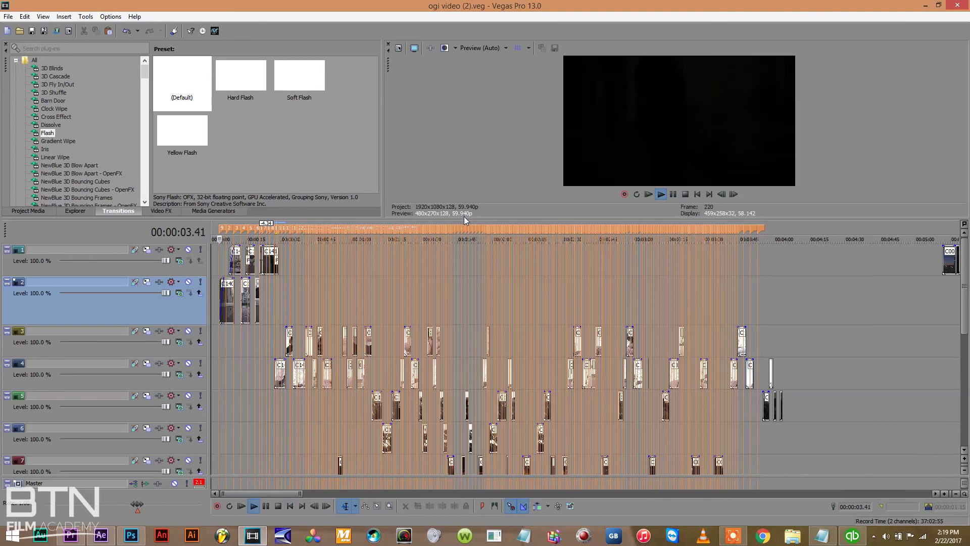
left_click_drag(464, 217, 427, 318)
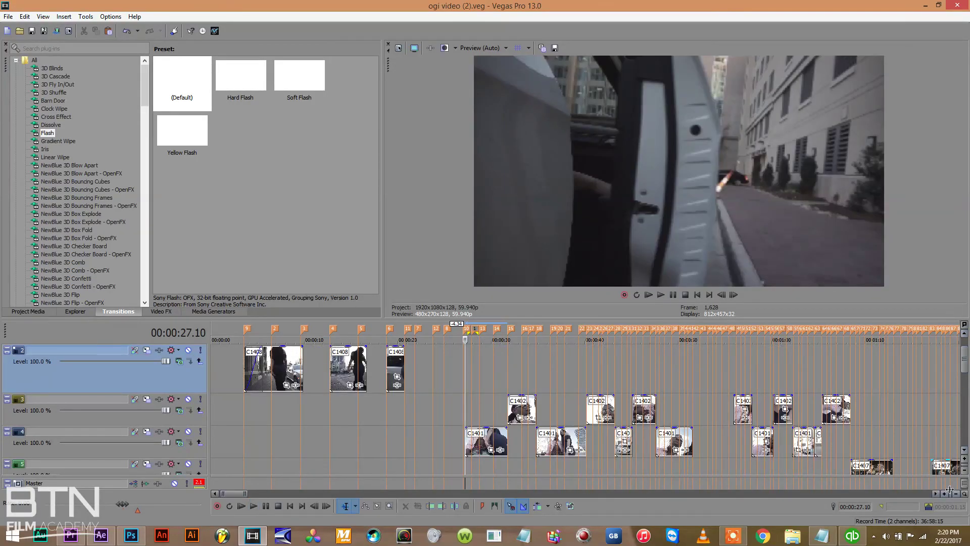
left_click(945, 493)
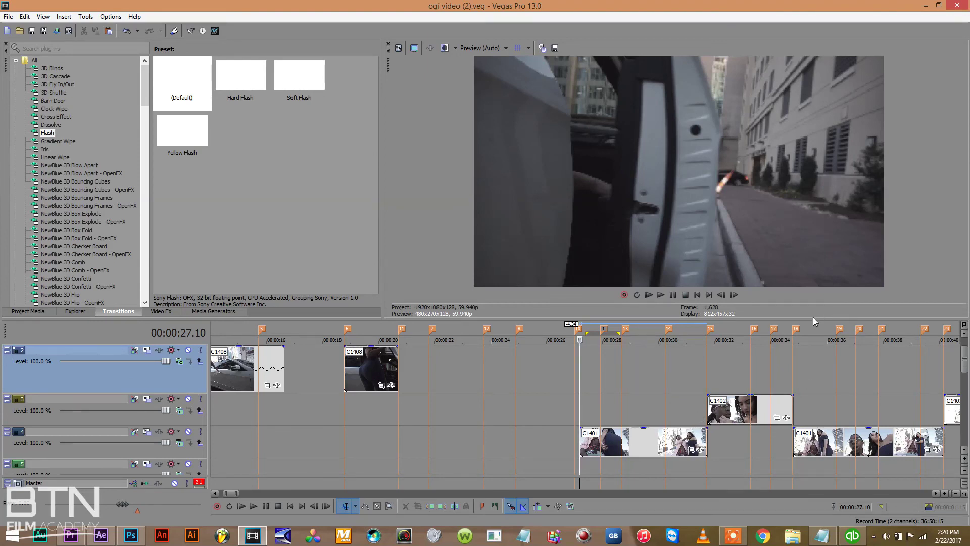
left_click_drag(812, 319, 811, 265)
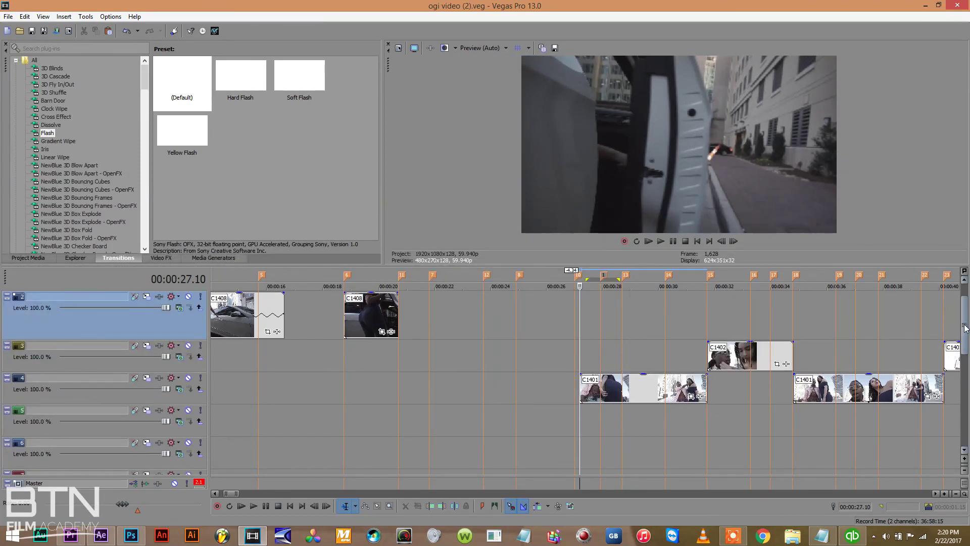
Play the first C1401 clip on track 4 and split it at 00:00:28.41, where the Flash clip above ends.
scroll(957, 298, "up", 1)
key("space")
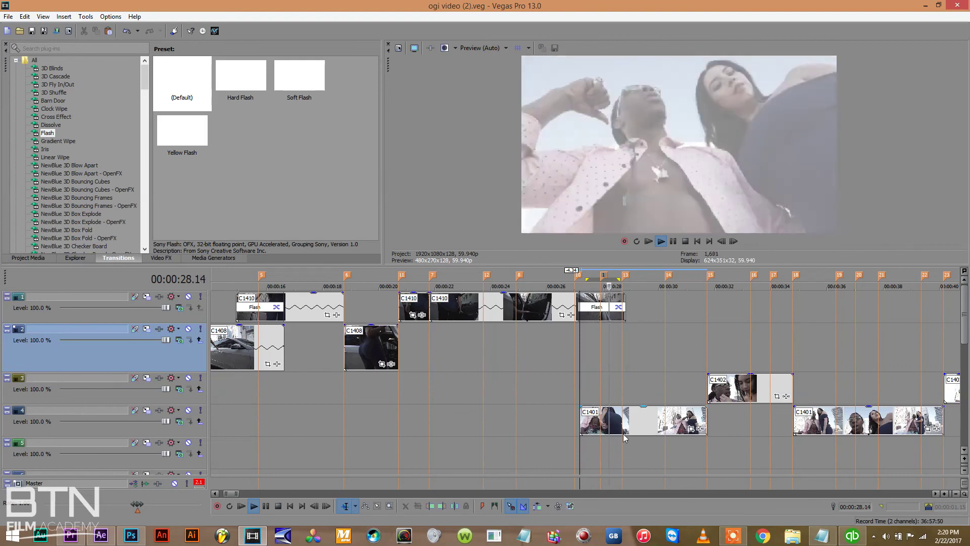
left_click(621, 427)
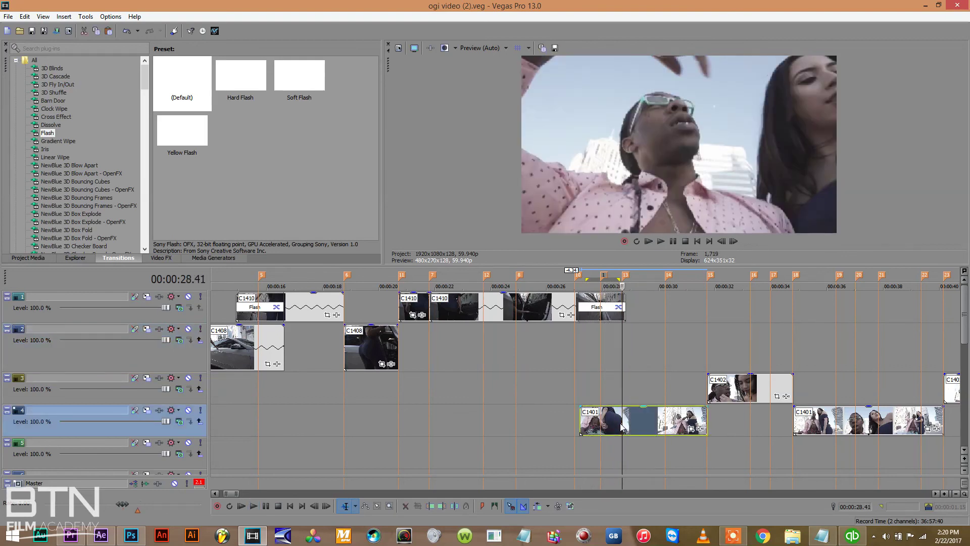
key("space")
key("s")
key("space")
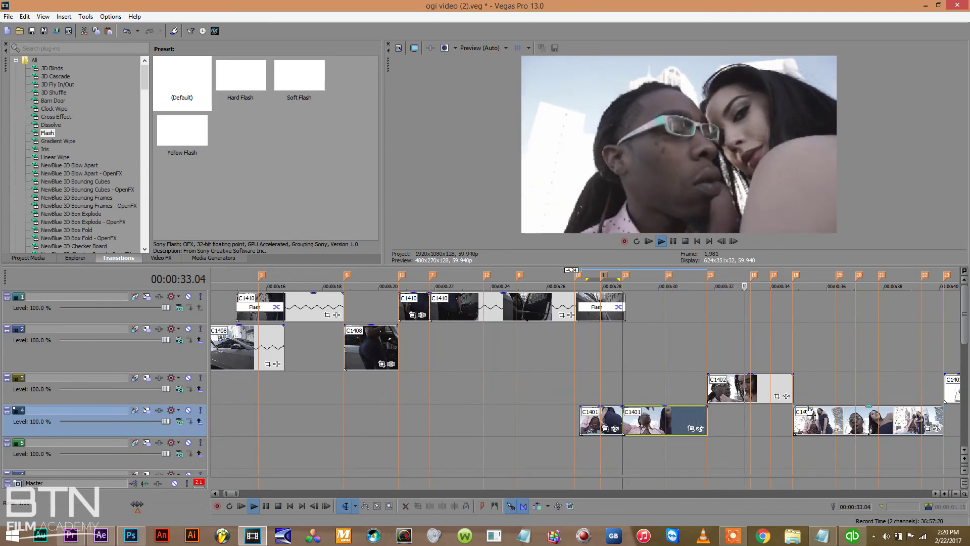
Trim the C1402 clip's end on track 3 and the following C1401 clip's start on track 4 to meet at 00:00:34.46.
left_click(826, 387)
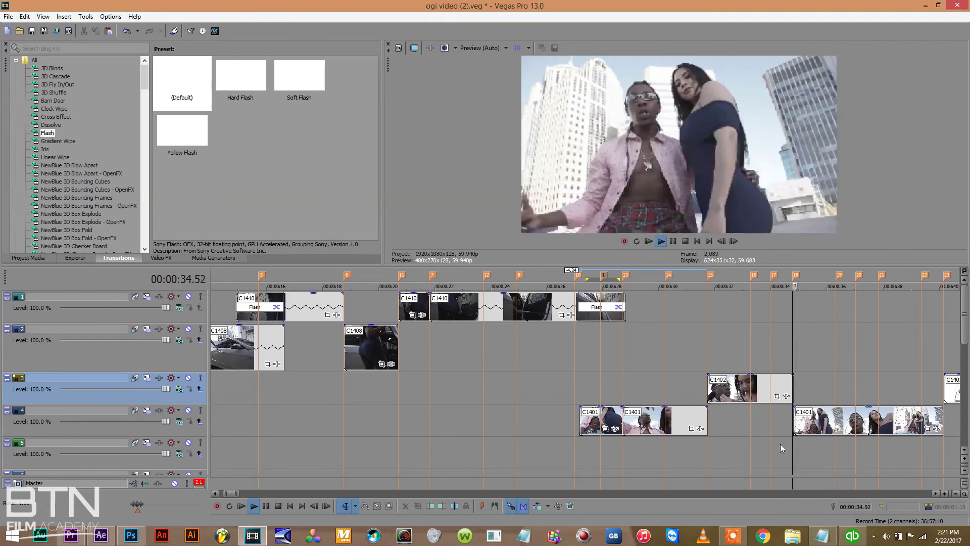
key("space")
key("space")
mouse_move(793, 420)
left_mouse_down()
mouse_move(729, 422)
mouse_move(792, 421)
left_mouse_up()
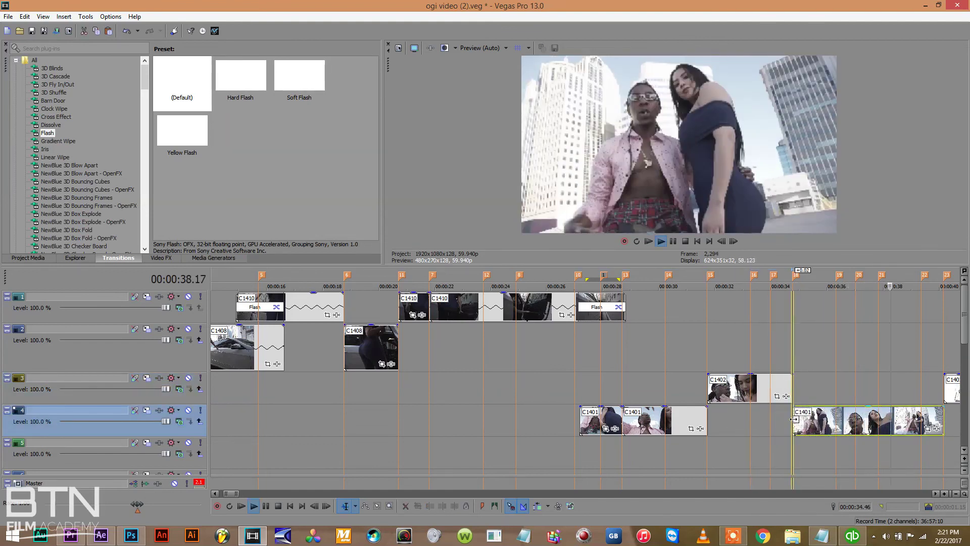
left_click(794, 389)
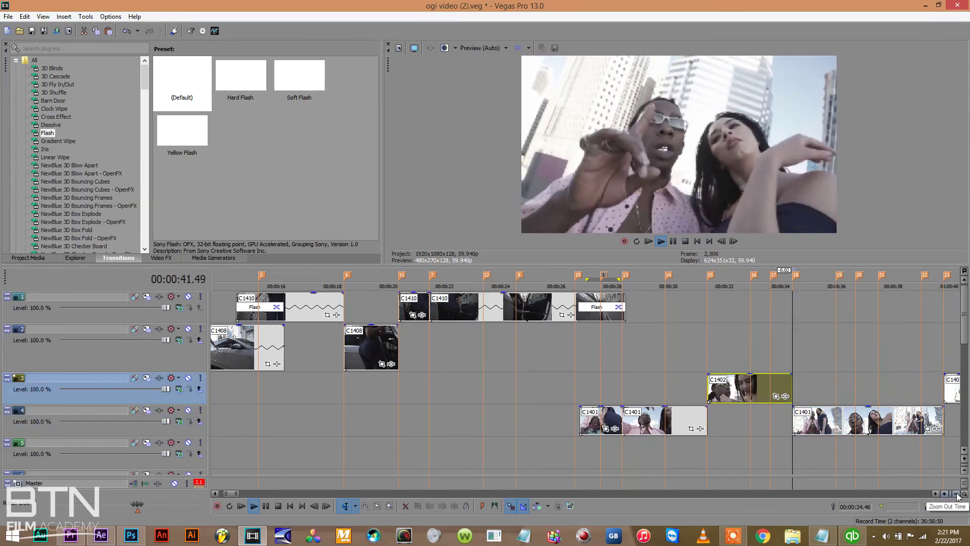
Try extending the start of the C1402 clip at about 00:00:56 on track 3 back across the empty gap, and undo it.
left_click(957, 494)
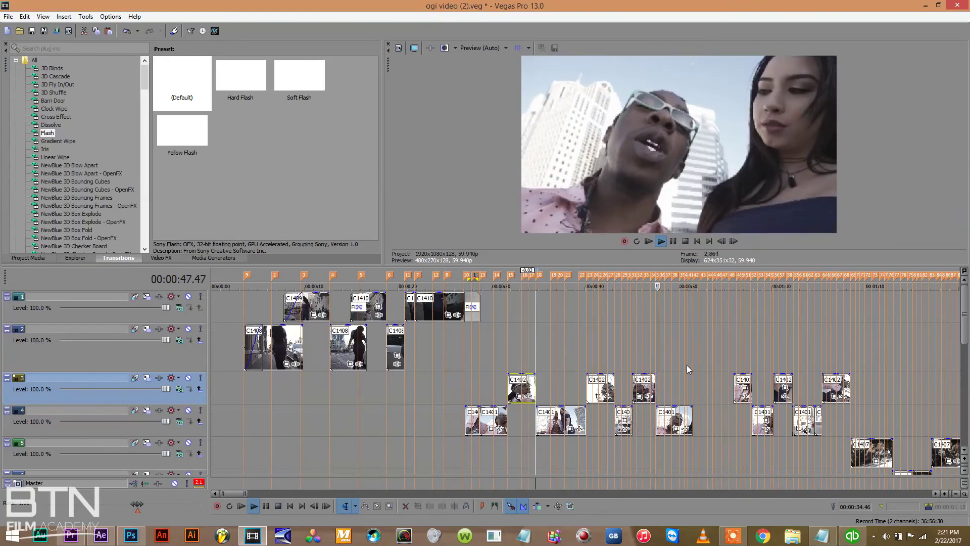
left_click(700, 369)
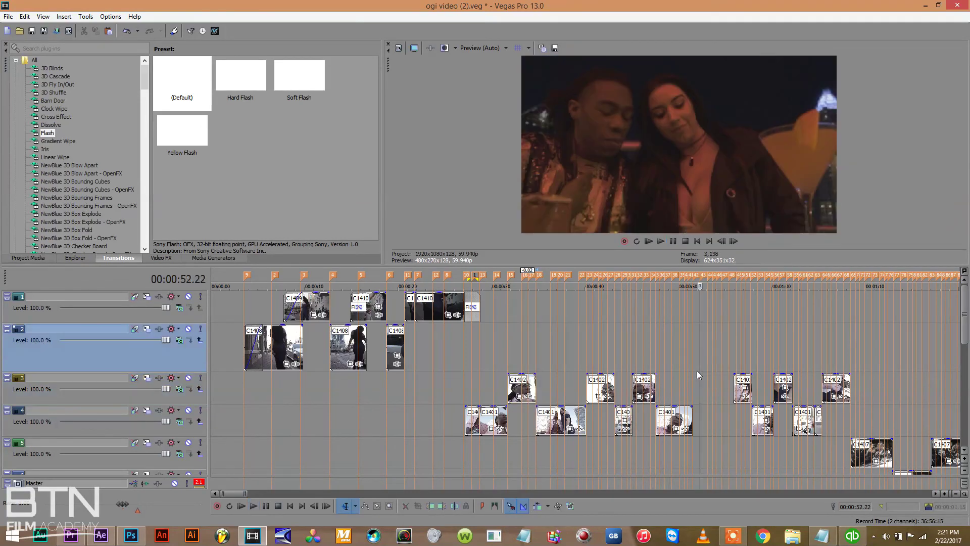
left_click(736, 355)
key("space")
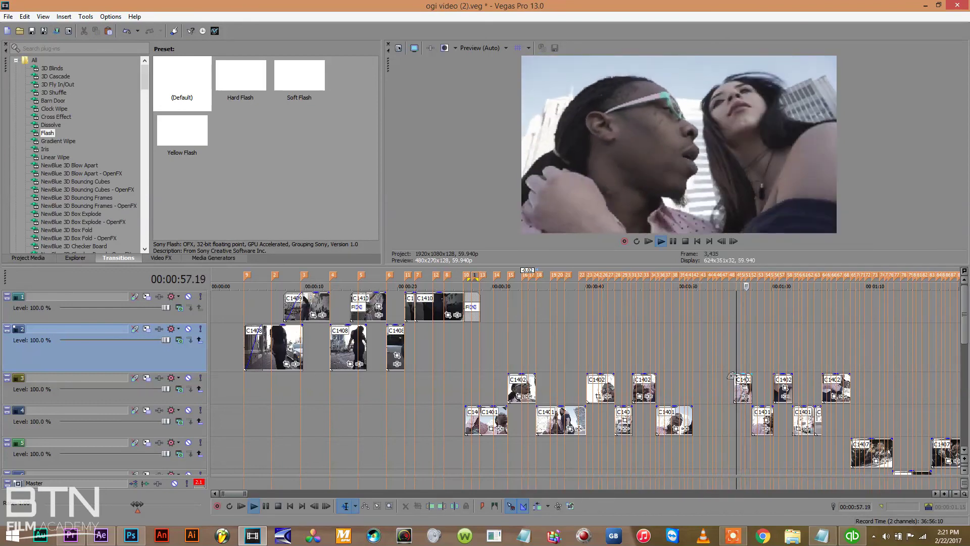
left_click_drag(733, 374, 664, 386)
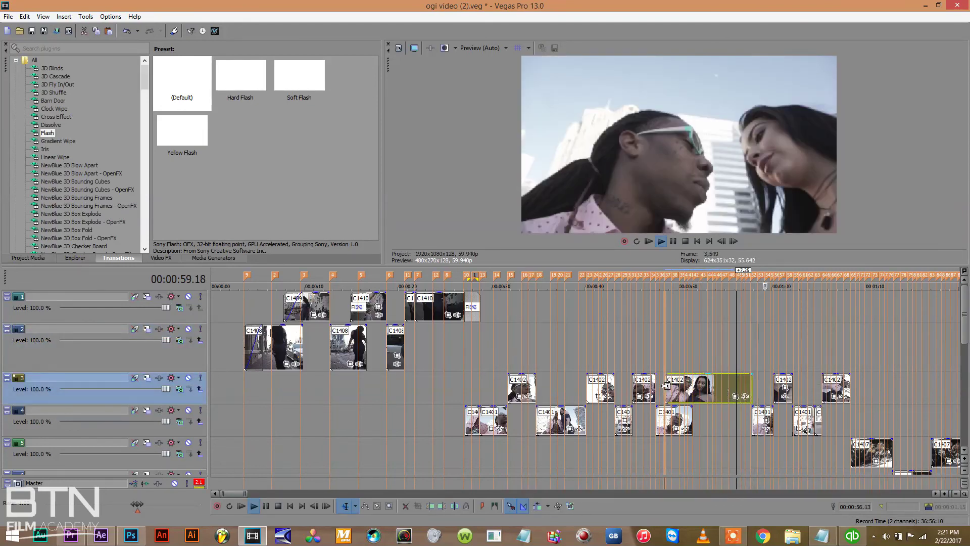
key("ctrl+z")
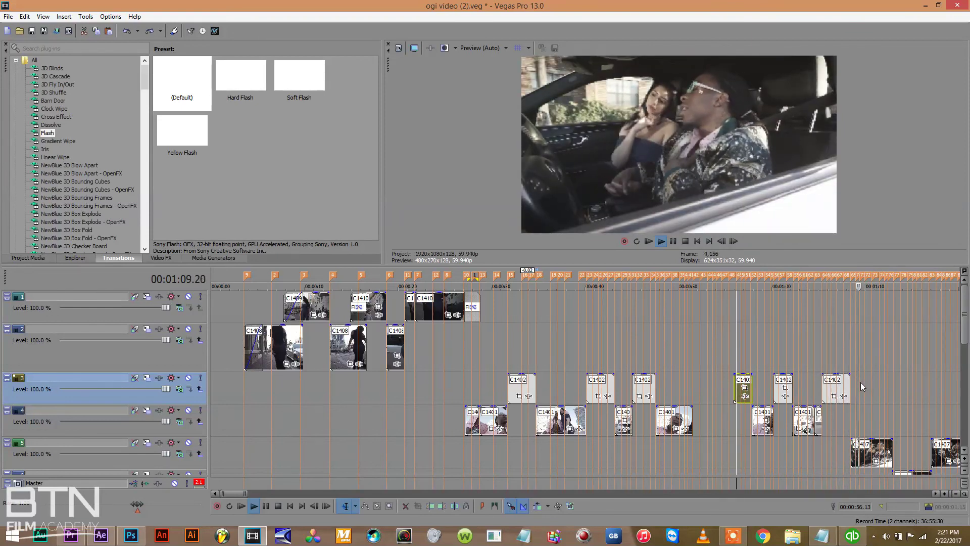
Stop playback and adjust the end of the short C1401 clip on track 4 beside the C1402 clip at about 00:01:05.
left_click(936, 493)
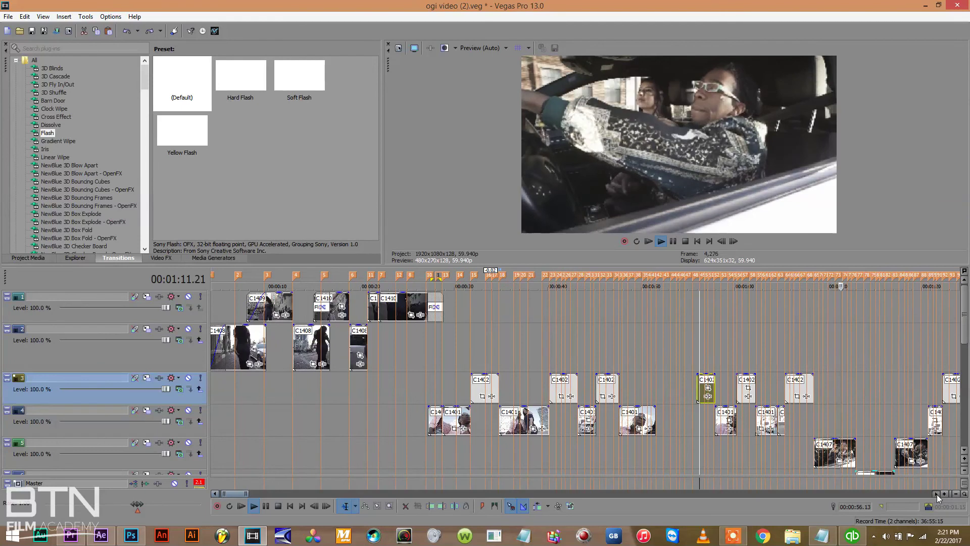
key("space")
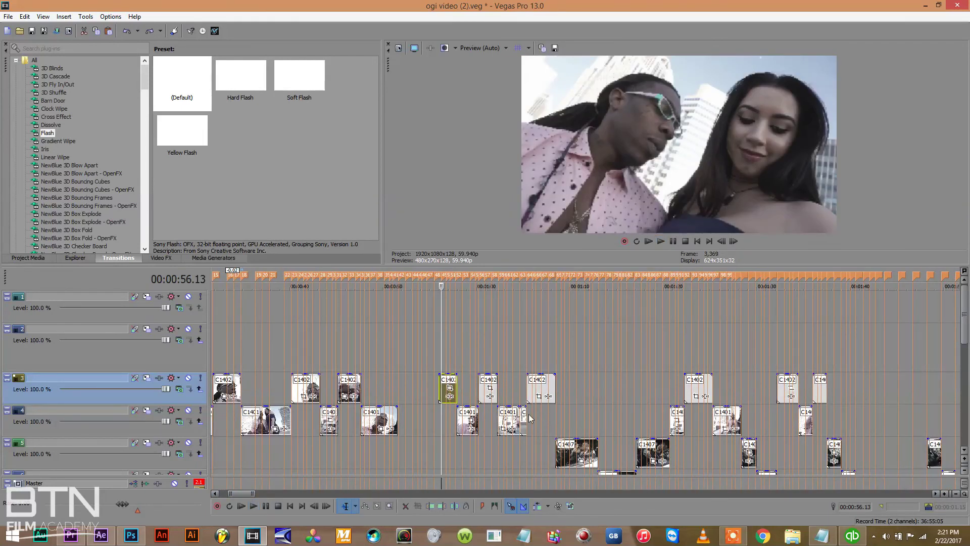
mouse_move(526, 413)
left_mouse_down()
mouse_move(619, 407)
mouse_move(527, 413)
left_mouse_up()
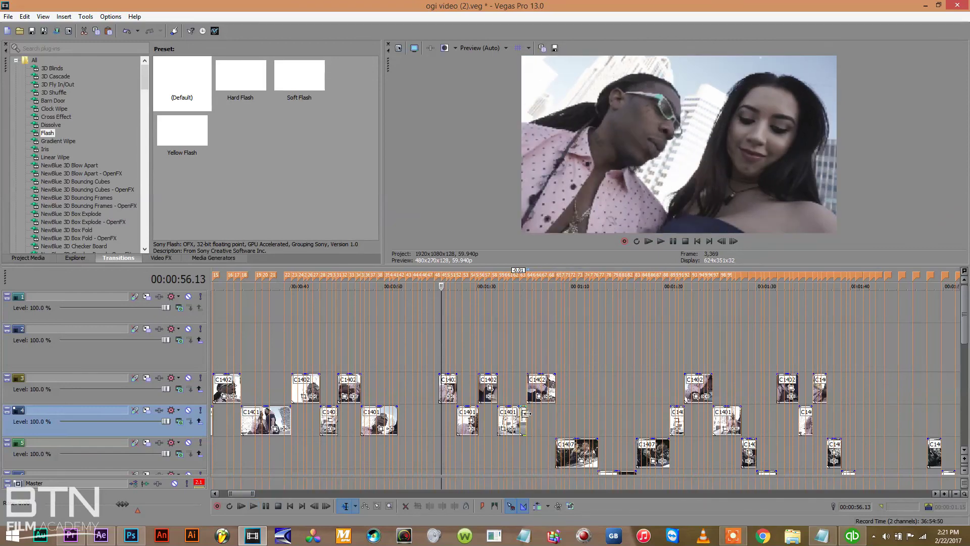